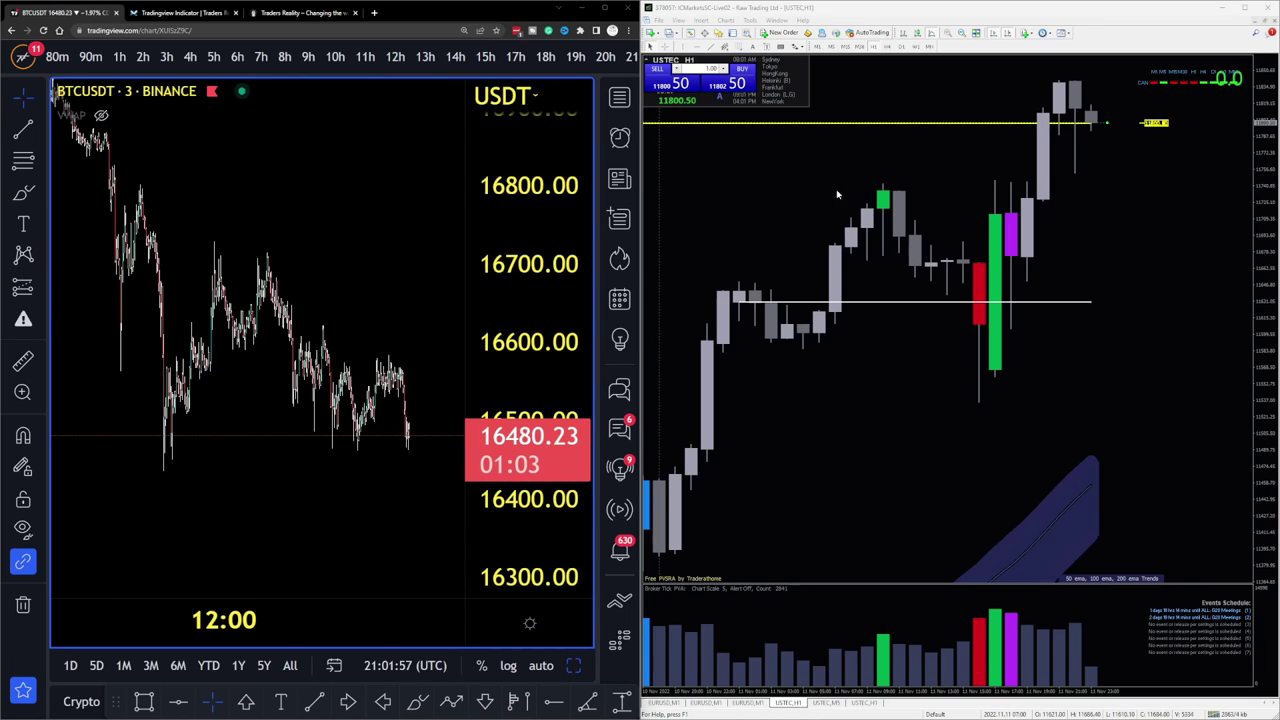
# Draw a filled blue rectangle over the candles peaking above the white horizontal line on the USTEC H1 chart.
pyautogui.click(780, 48)
pyautogui.moveTo(740, 166); pyautogui.dragTo(932, 280)
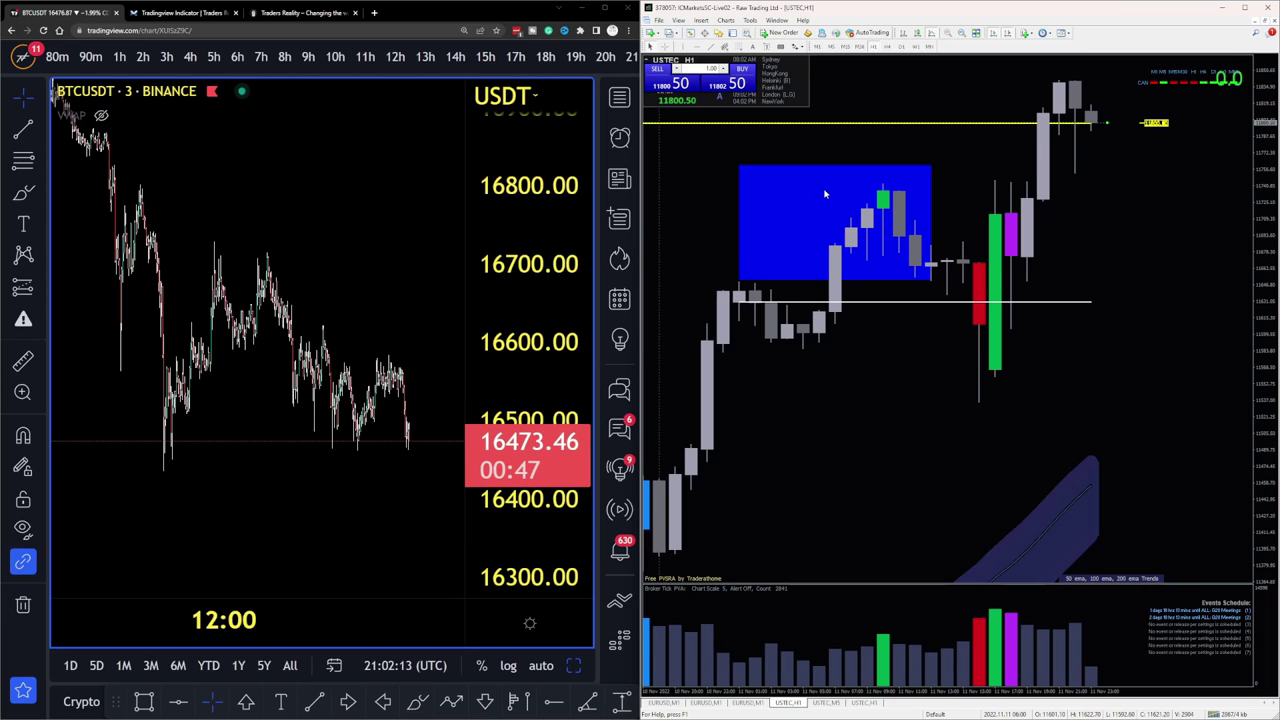
pyautogui.moveTo(735, 155); pyautogui.dragTo(784, 160)
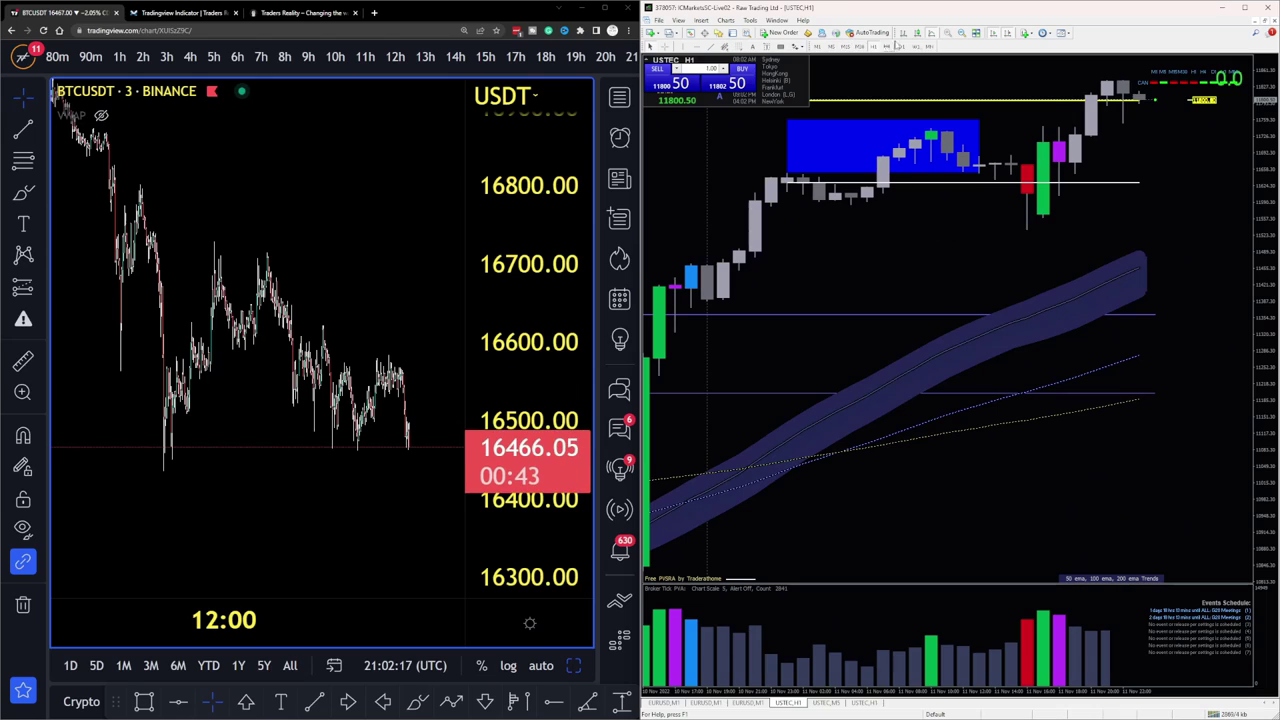
pyautogui.click(961, 33)
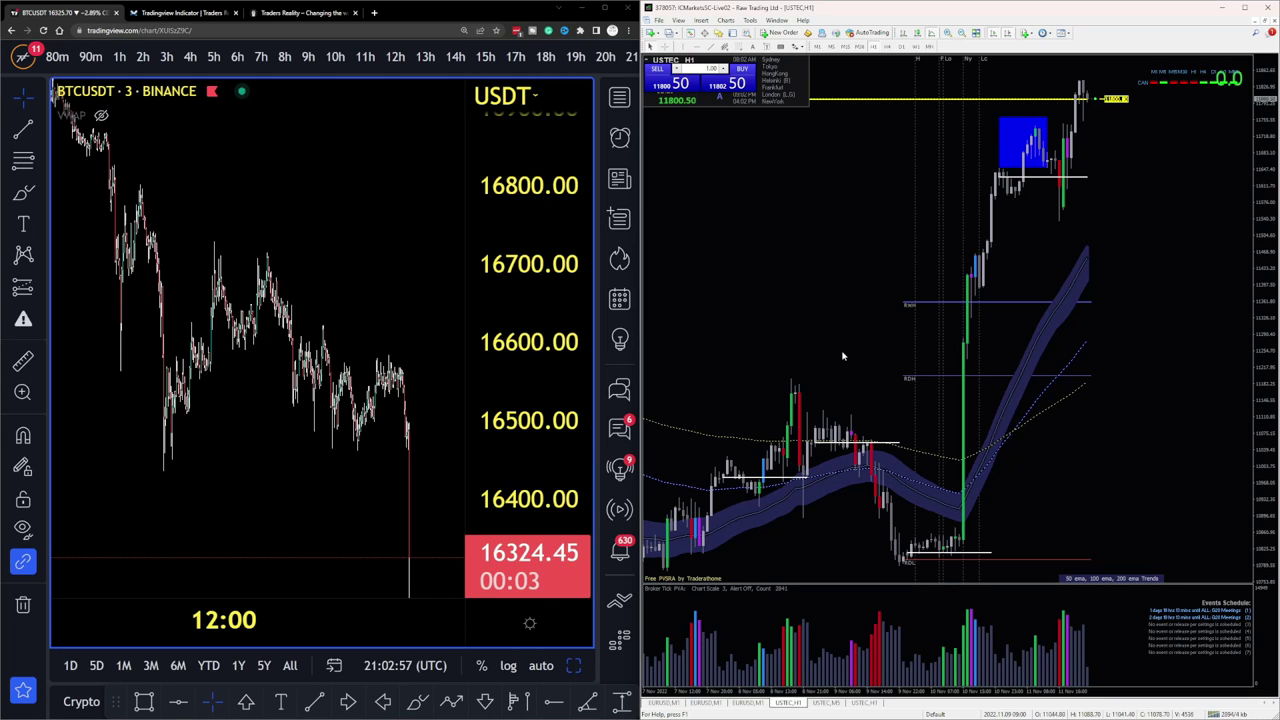
# Maximize the TradingView browser window and examine the recent price drop on the 3-minute BTCUSDT chart.
pyautogui.click(602, 10)
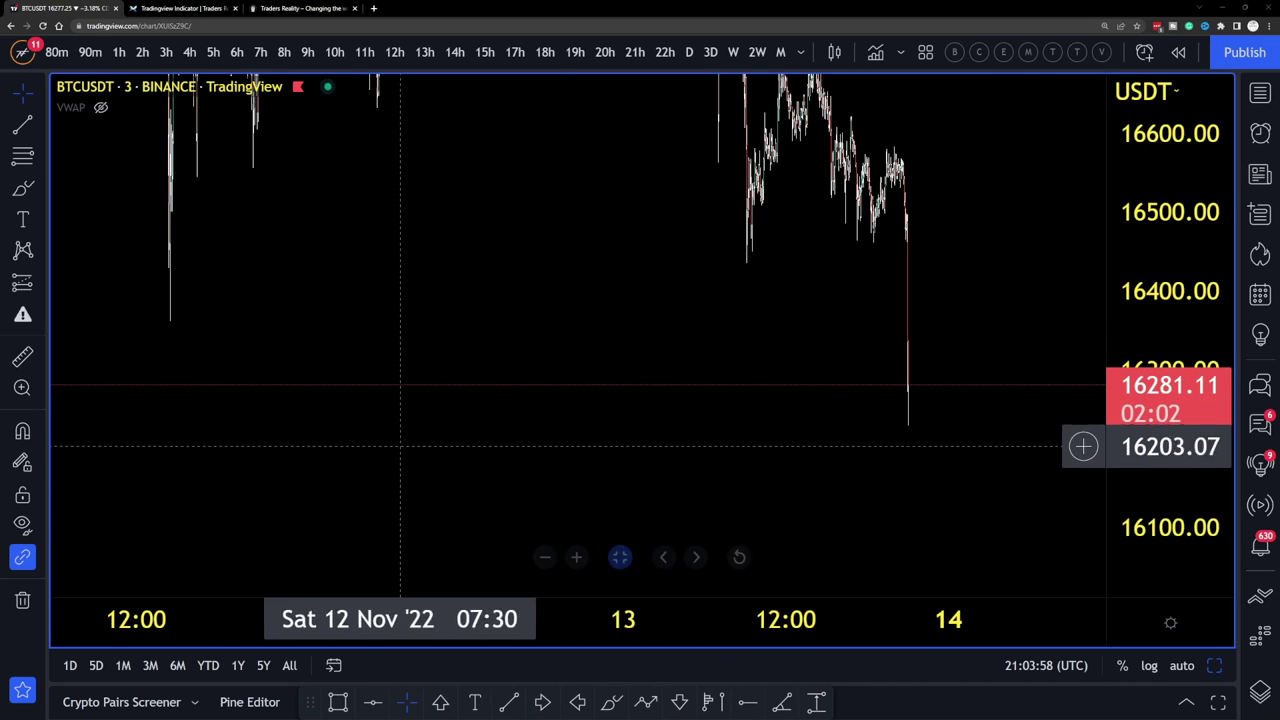
pyautogui.scroll(-4, 545, 315)
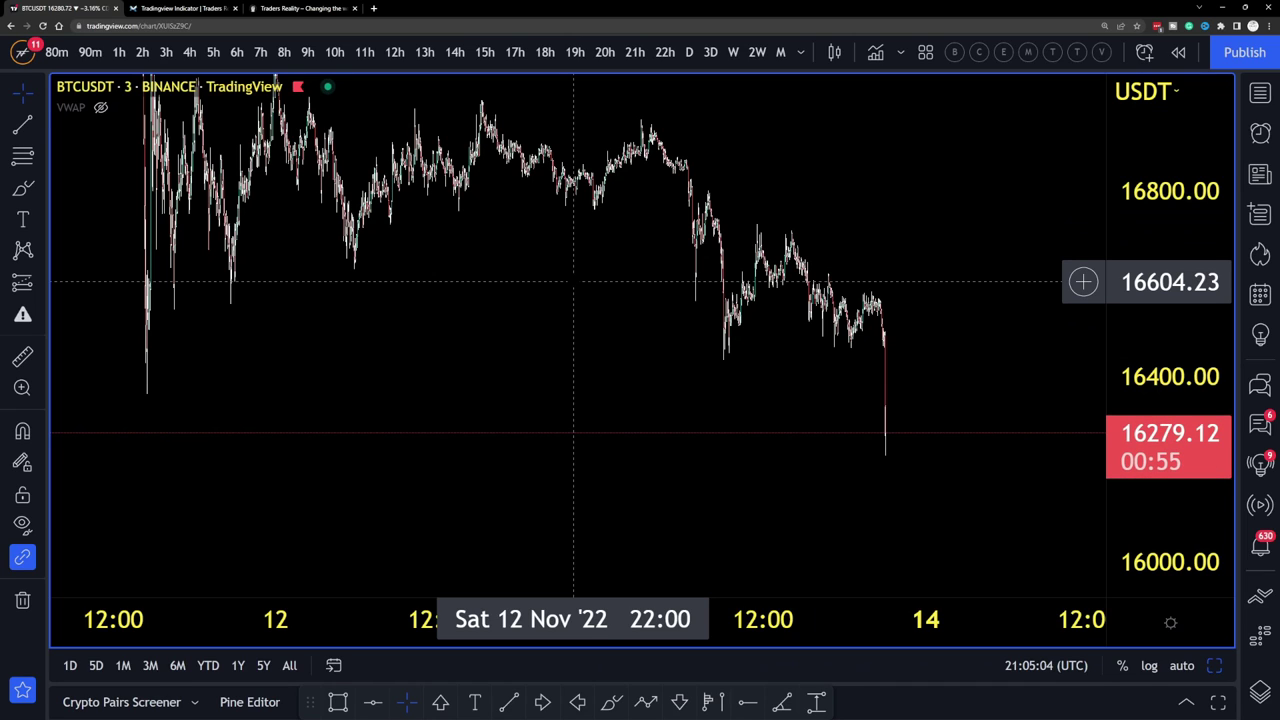
pyautogui.scroll(1, 605, 335)
pyautogui.hscroll(-3, 603, 333)
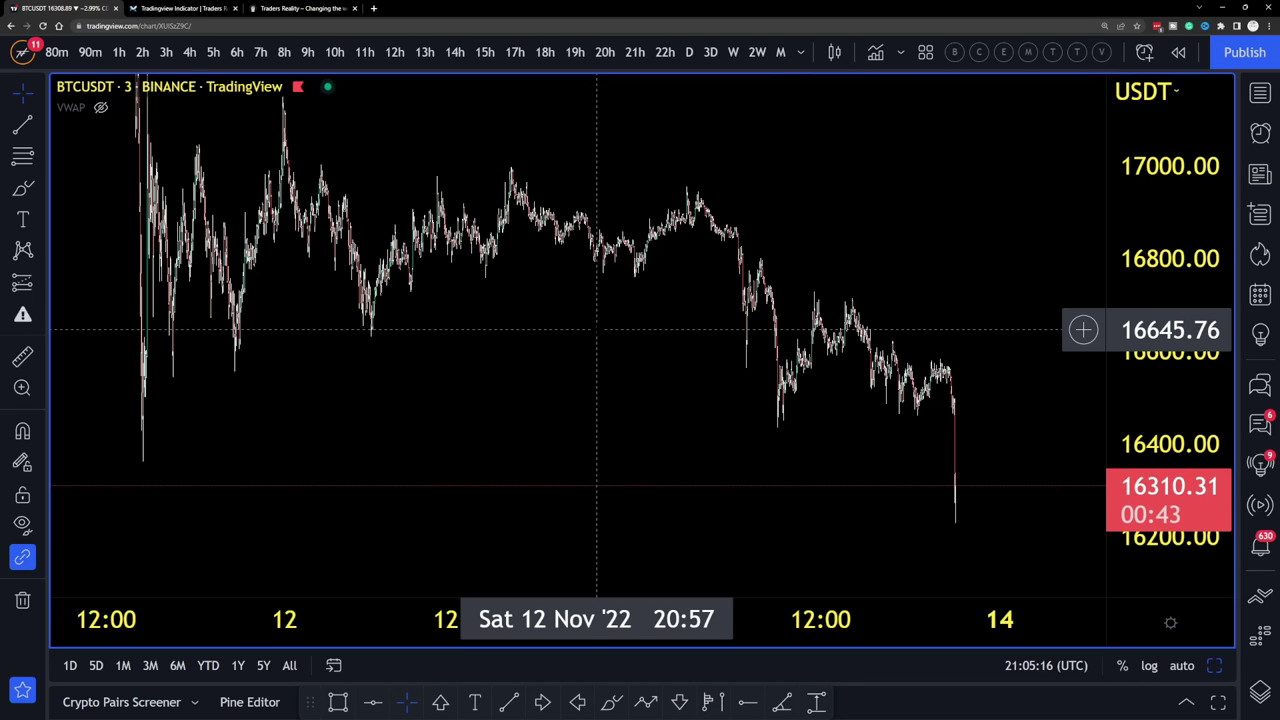
# Switch to the Traders Reality website and open its First Things First page.
pyautogui.click(294, 9)
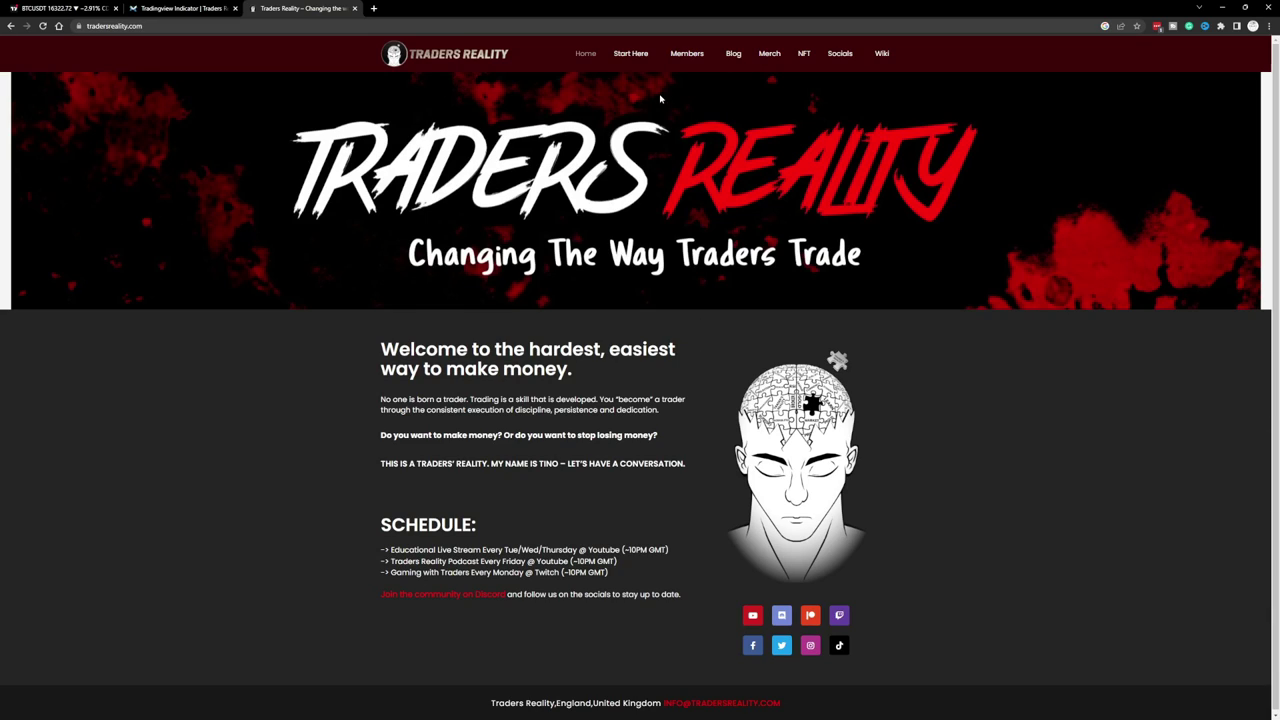
pyautogui.moveTo(630, 60)
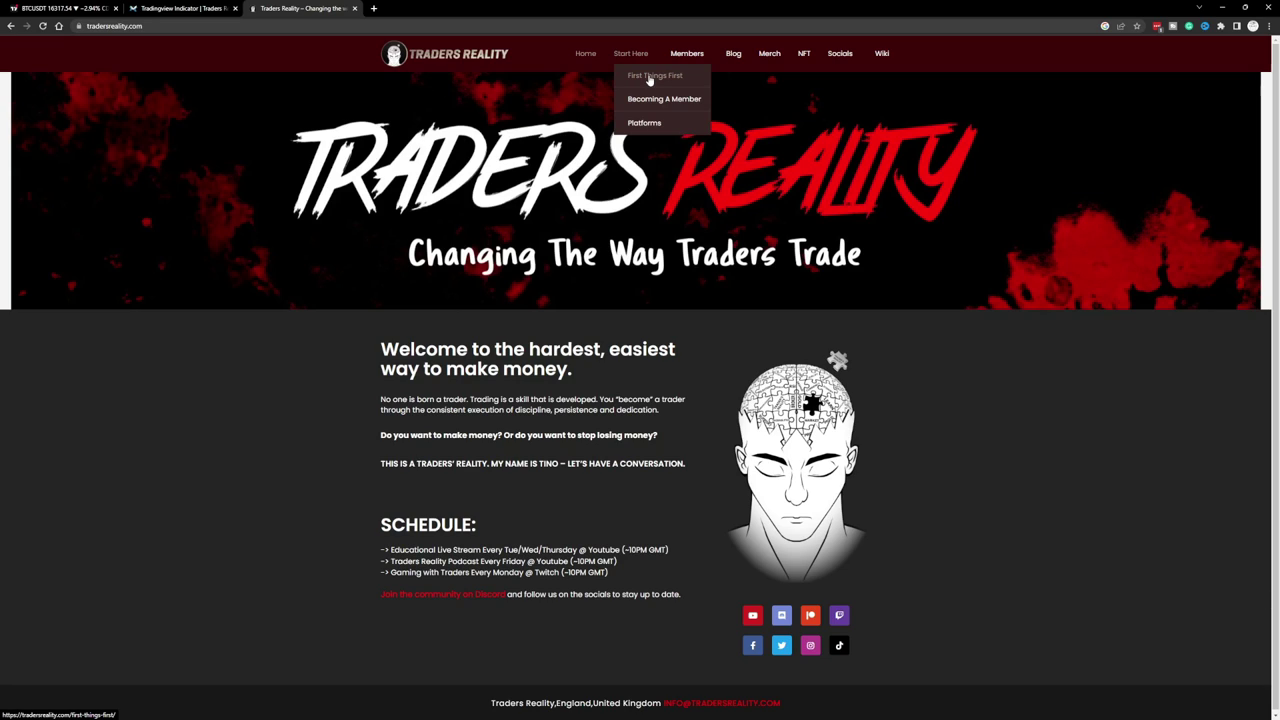
pyautogui.click(651, 82)
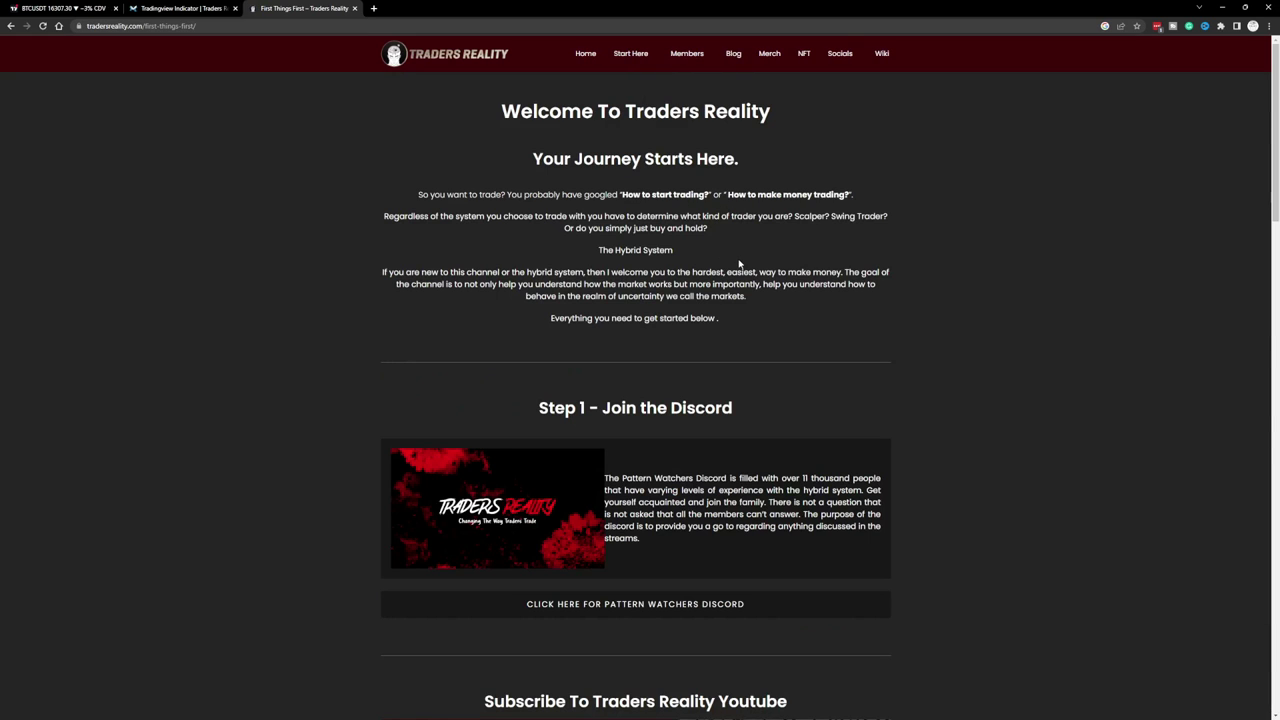
# Set the browser zoom of the First Things First page to 175%.
pyautogui.click(1268, 26)
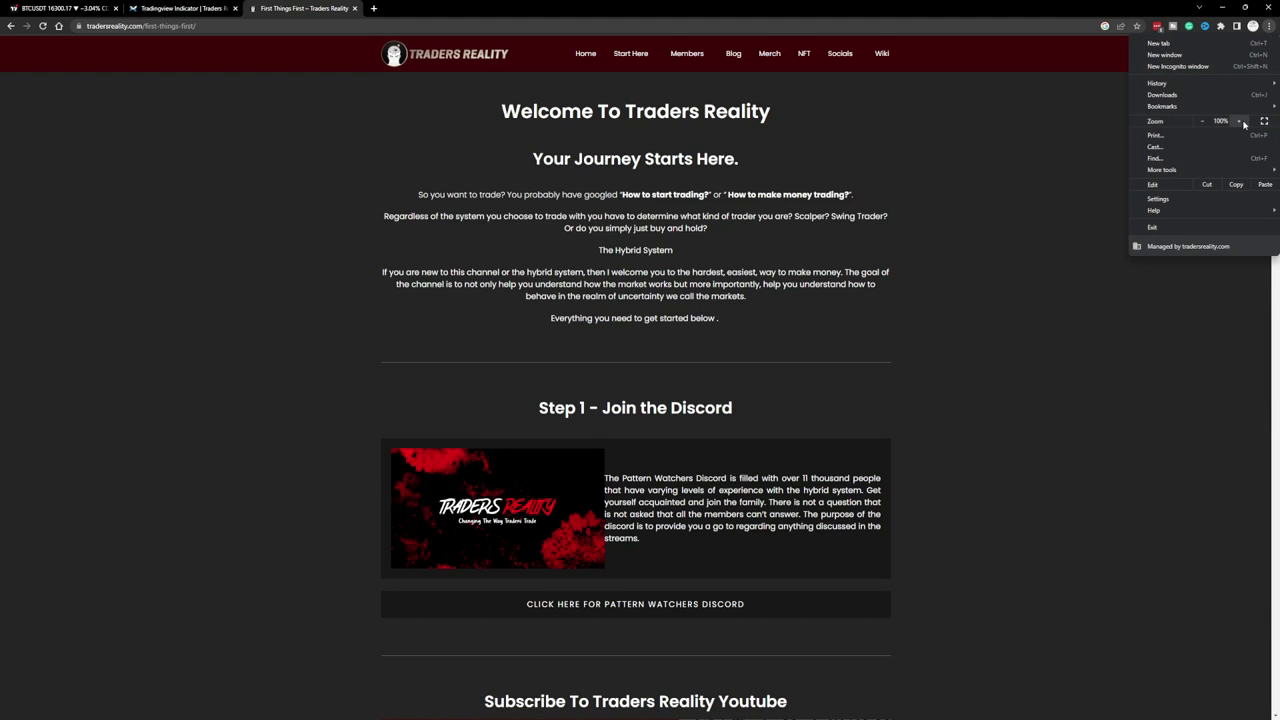
pyautogui.click(1241, 121)
pyautogui.click(1241, 121)
pyautogui.click(1240, 121)
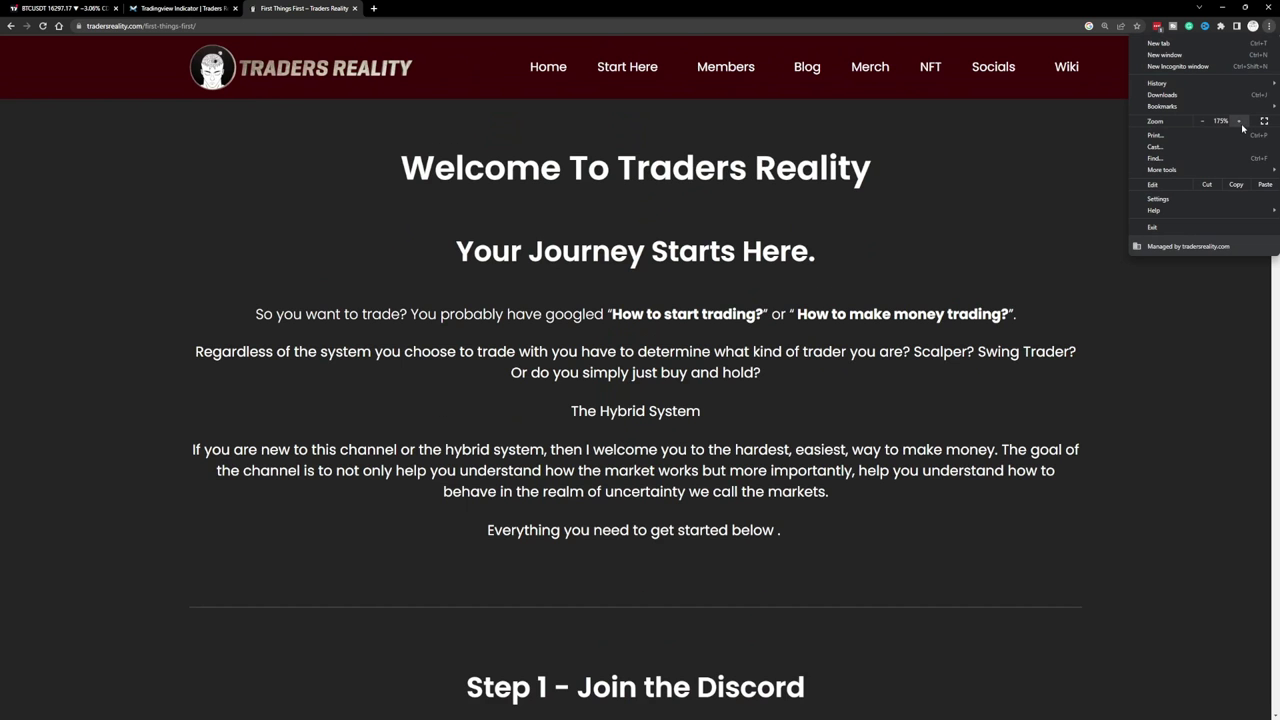
pyautogui.click(1073, 213)
# Open the Trading View Hybrid System Indicator link under Step 2 - Downloads & Tools.
pyautogui.scroll(-3, 1050, 200)
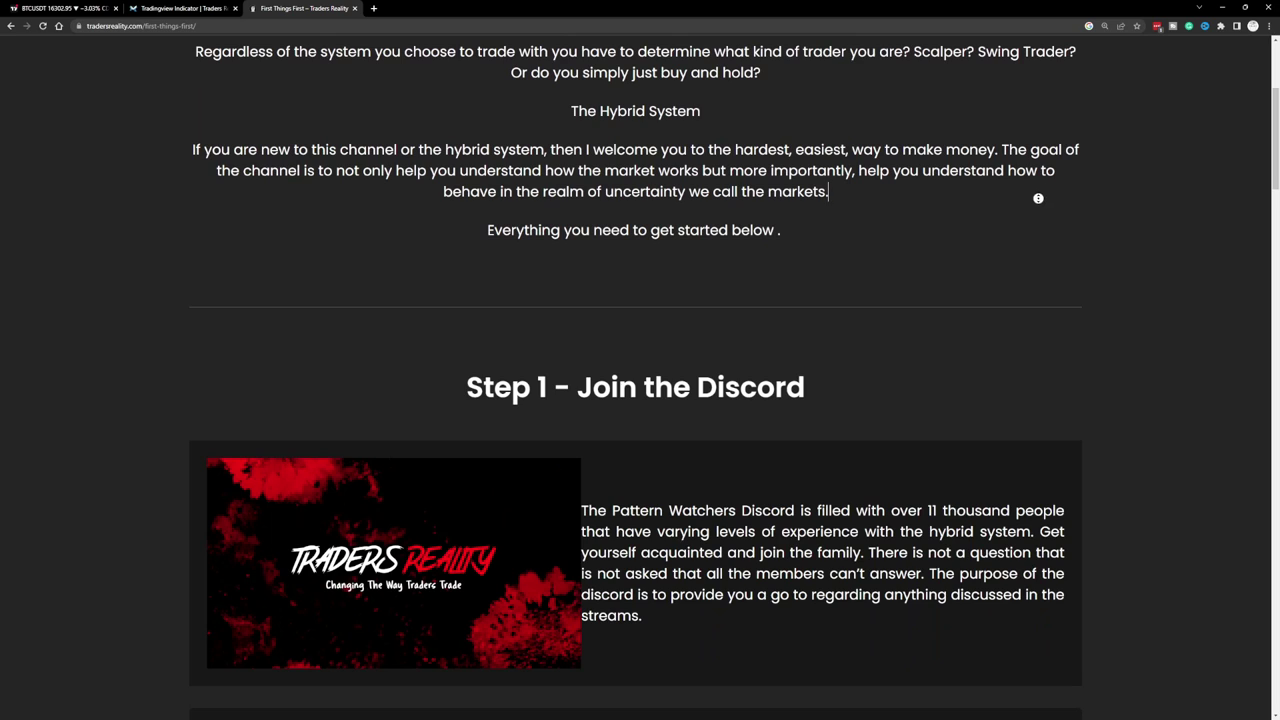
pyautogui.scroll(-2, 1038, 197)
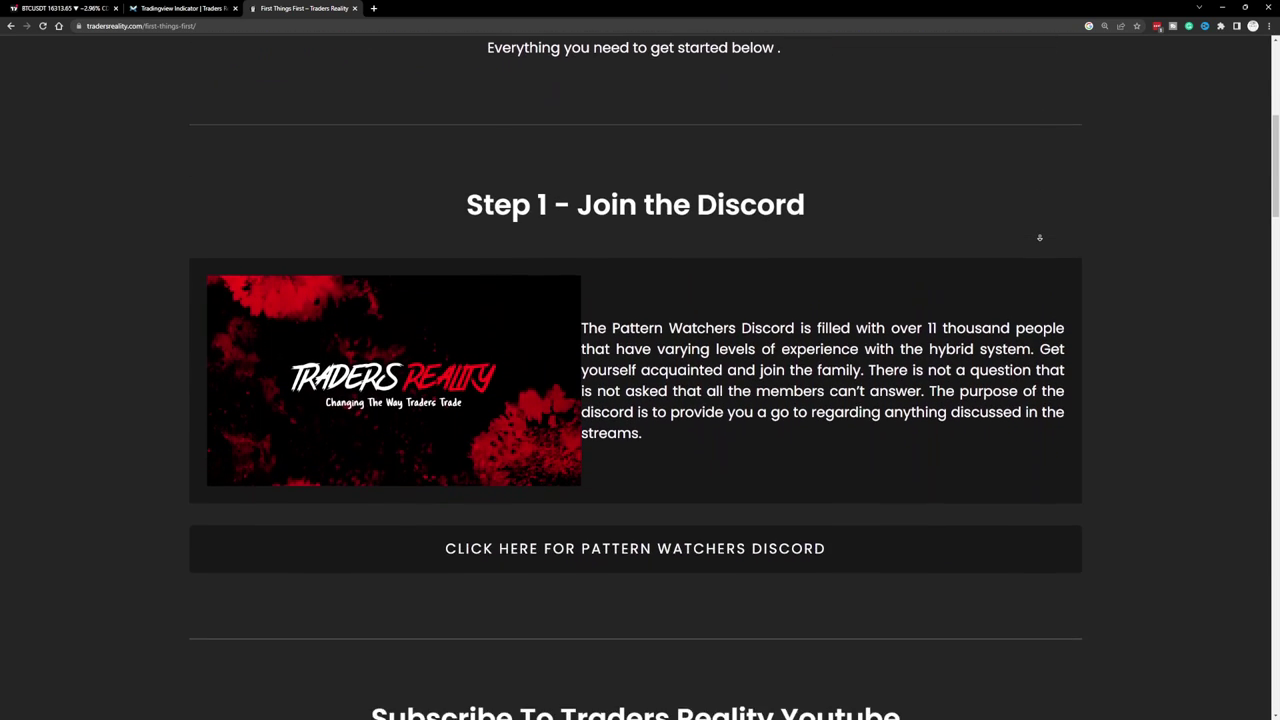
pyautogui.scroll(-3, 1039, 240)
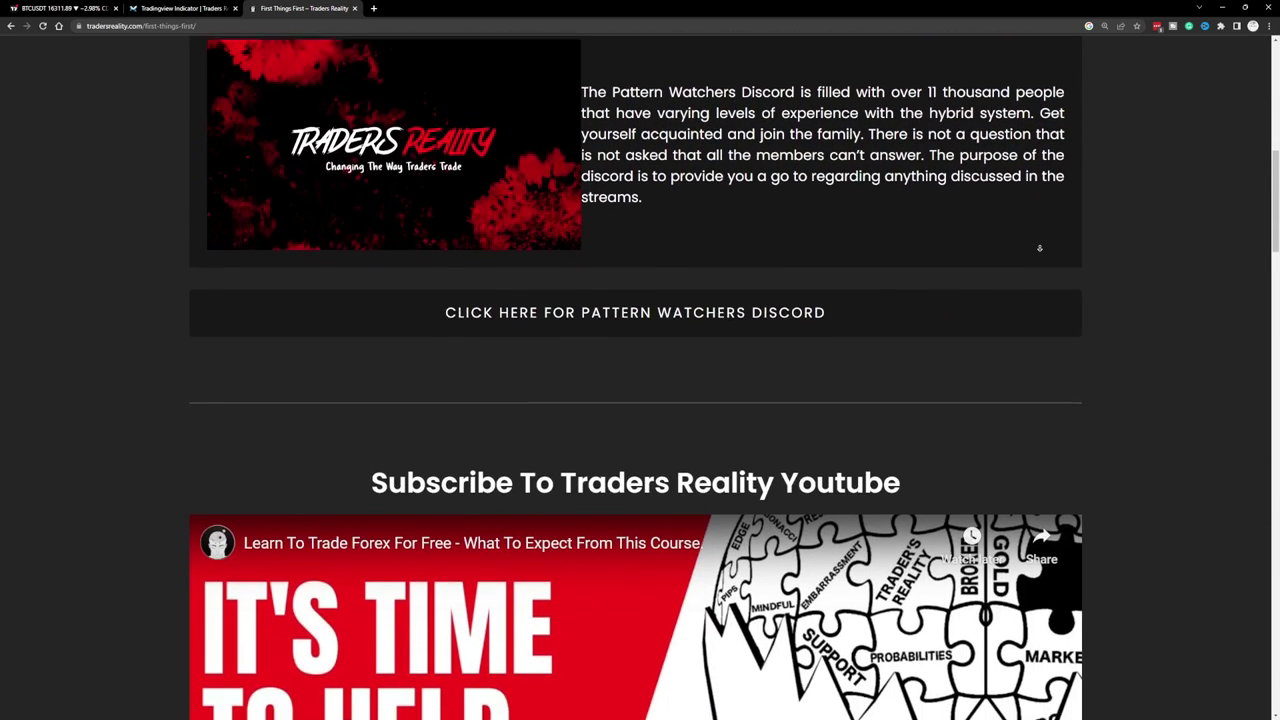
pyautogui.scroll(-4, 1039, 248)
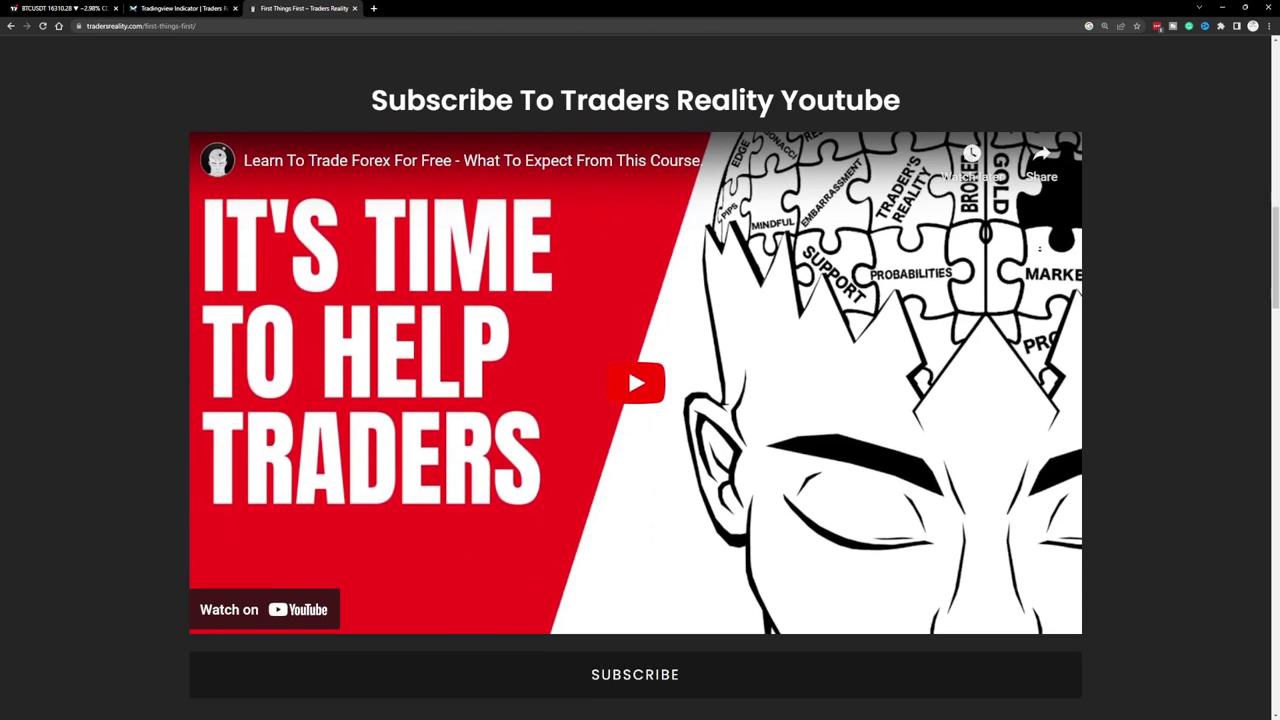
pyautogui.scroll(-4, 1039, 248)
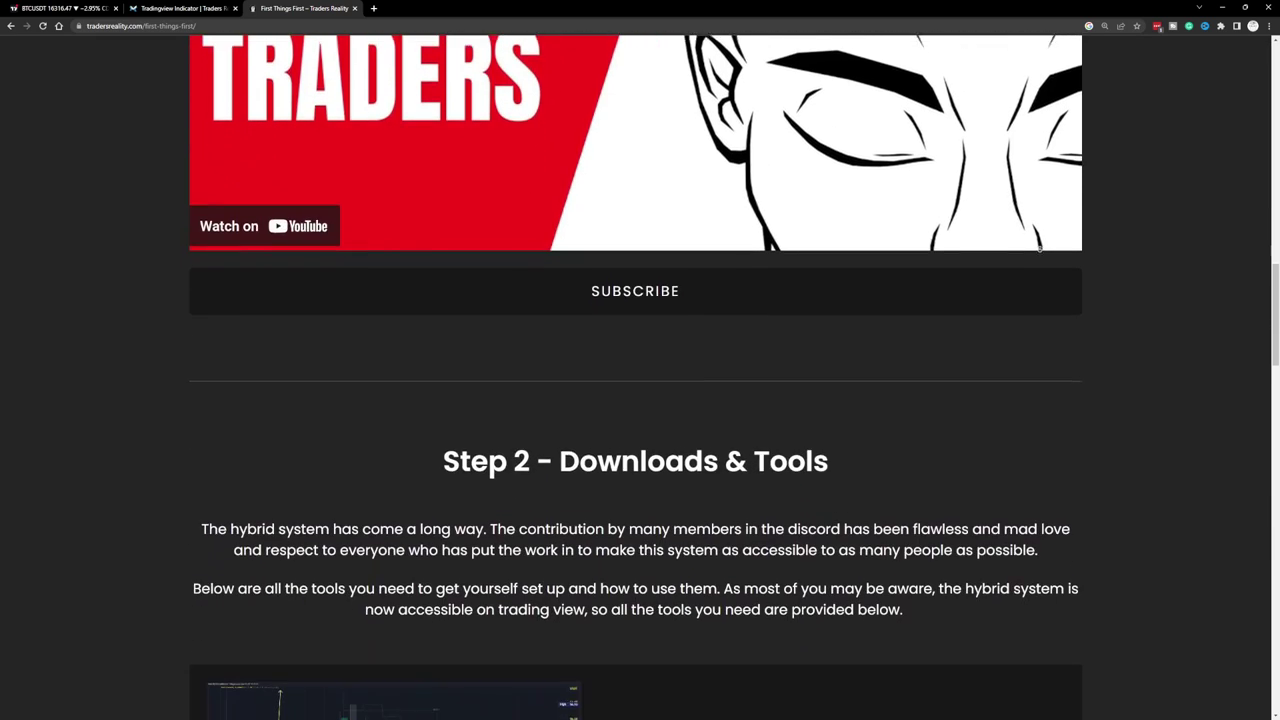
pyautogui.scroll(-4, 1039, 248)
pyautogui.scroll(-2, 1039, 248)
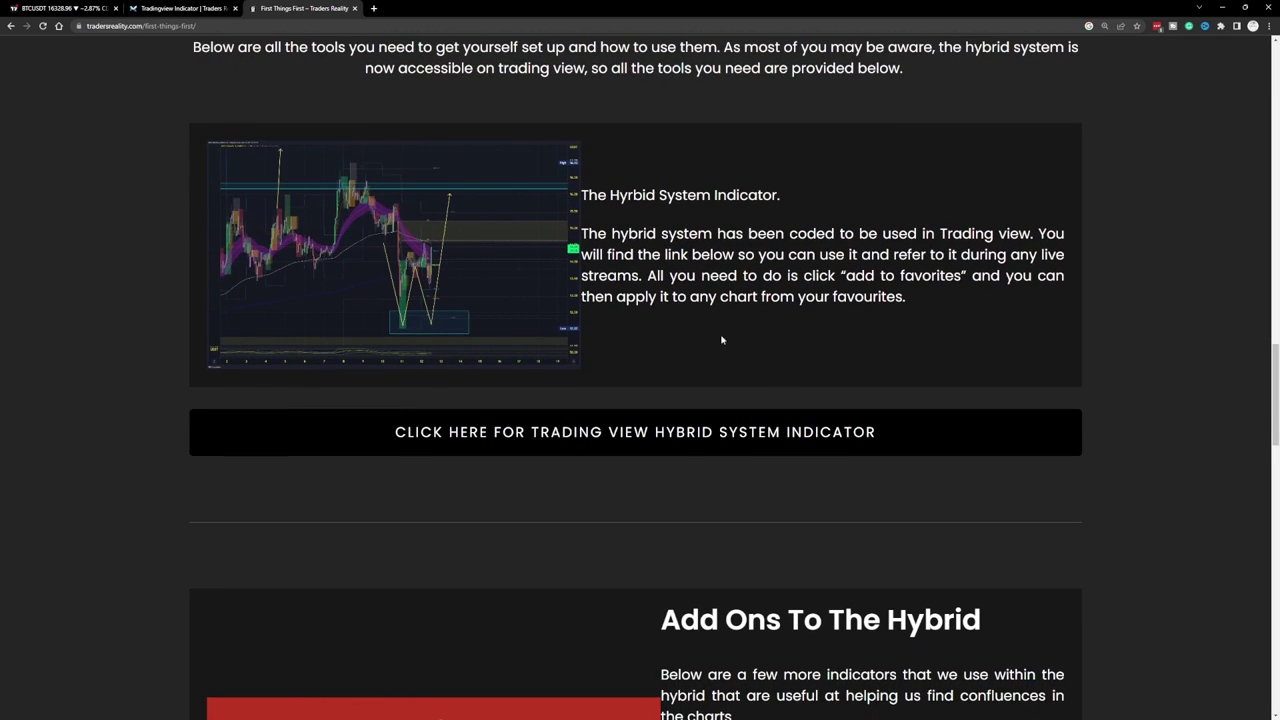
pyautogui.click(656, 439)
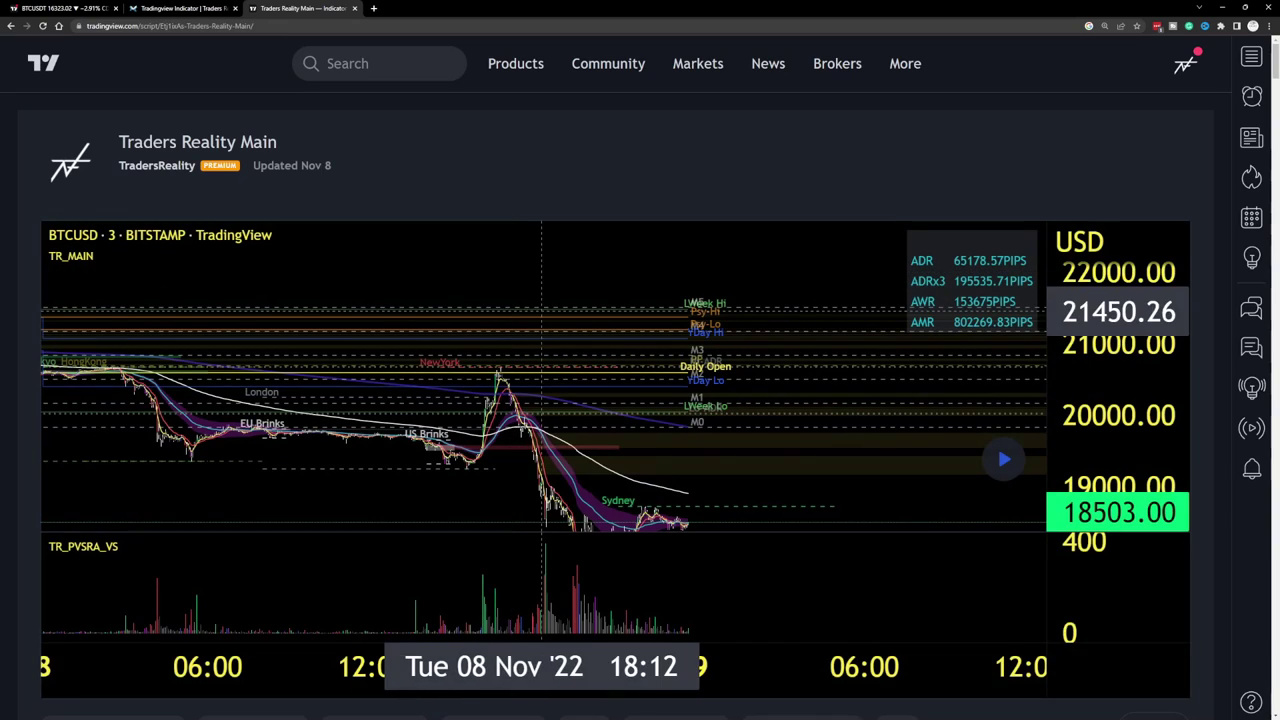
# Review the Traders Reality Main script description and add the script to the favorite indicators.
pyautogui.scroll(-1, 590, 370)
pyautogui.scroll(1, 610, 395)
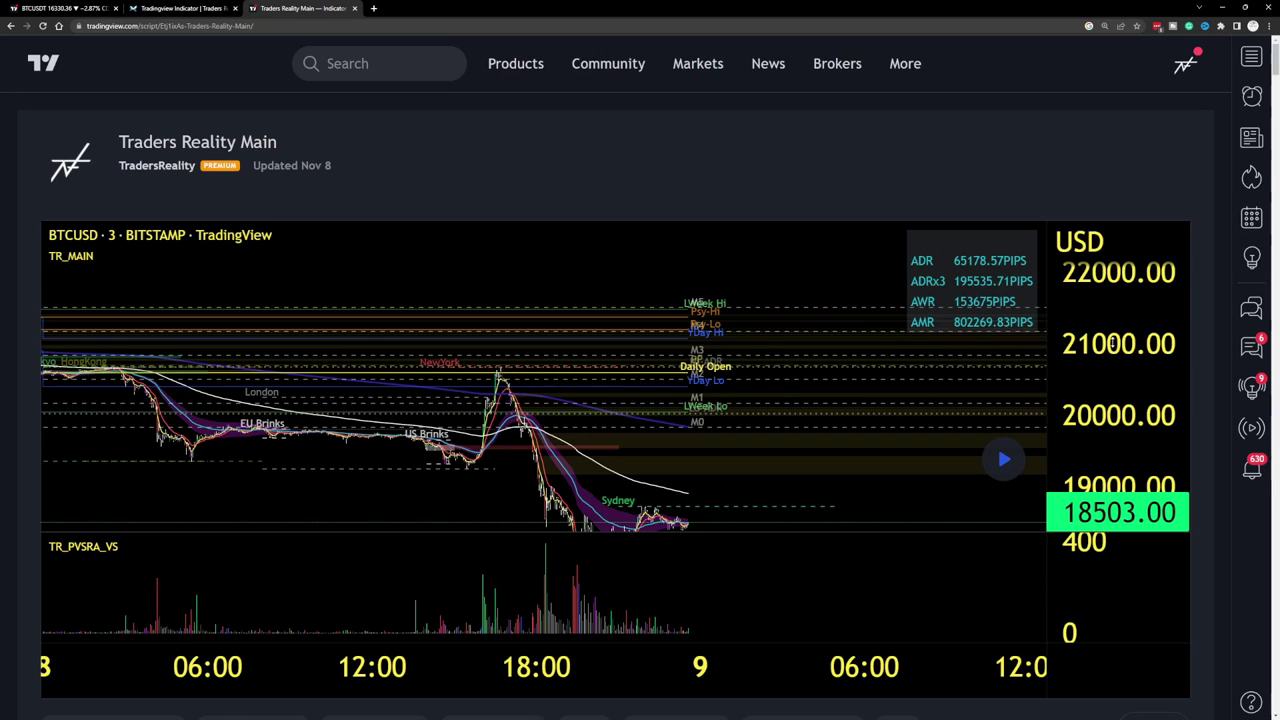
pyautogui.scroll(-4, 1113, 342)
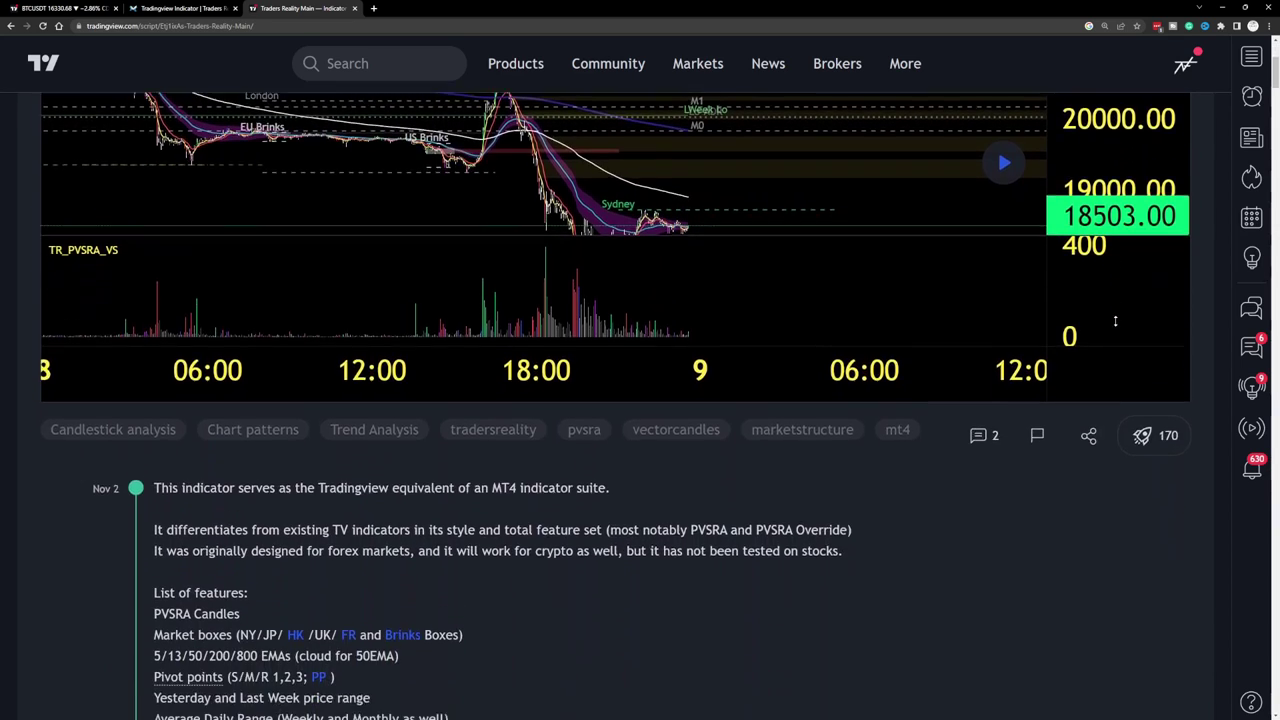
pyautogui.scroll(-2, 1100, 350)
pyautogui.scroll(-1, 1086, 346)
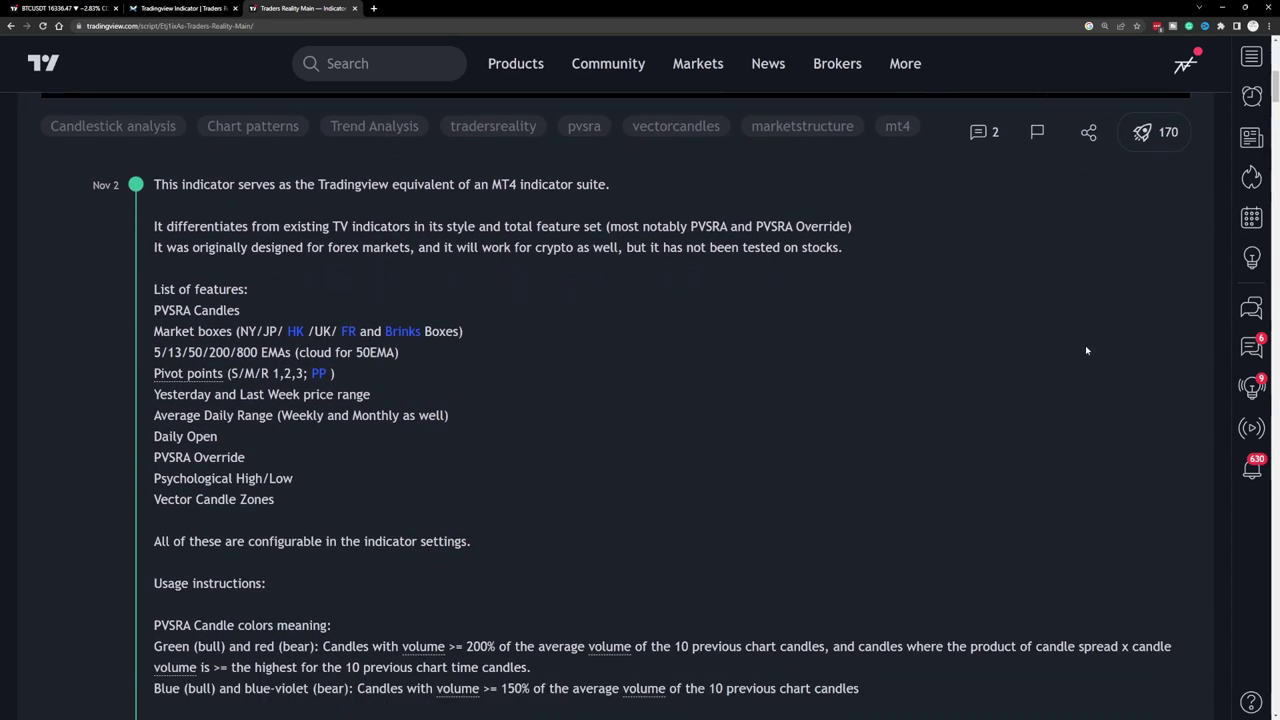
pyautogui.scroll(-2, 1079, 356)
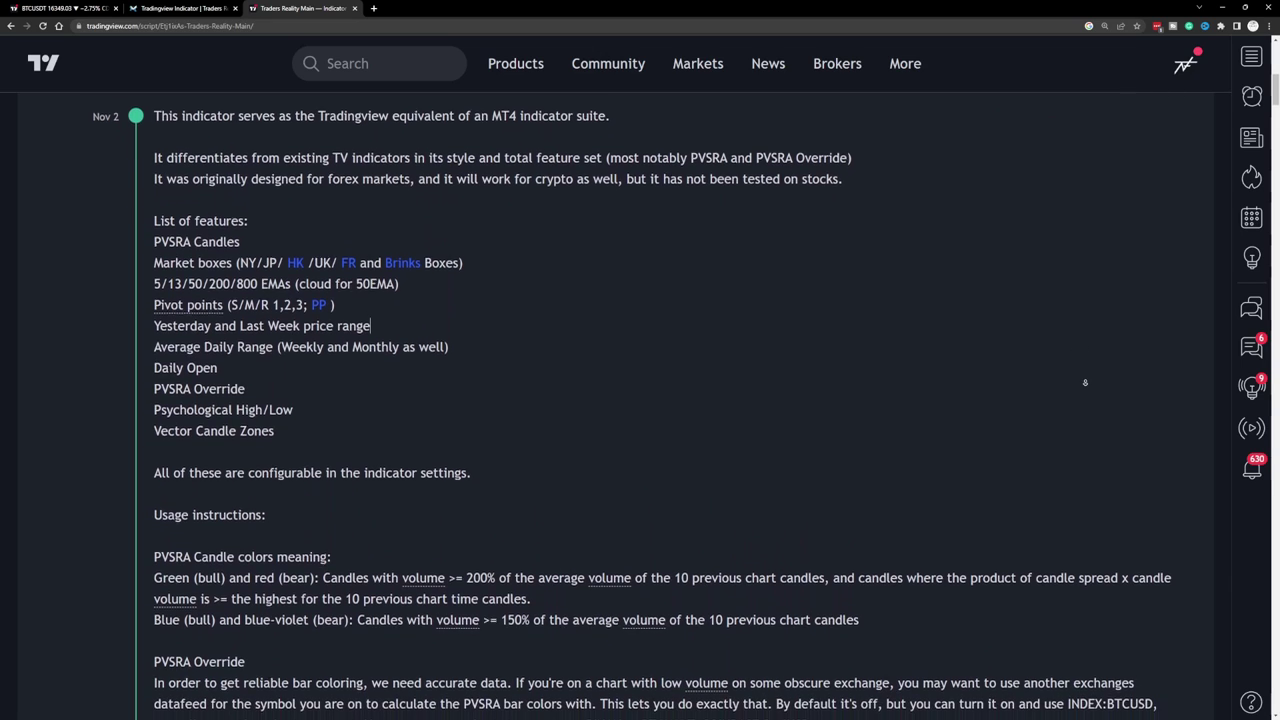
pyautogui.scroll(-6, 1085, 390)
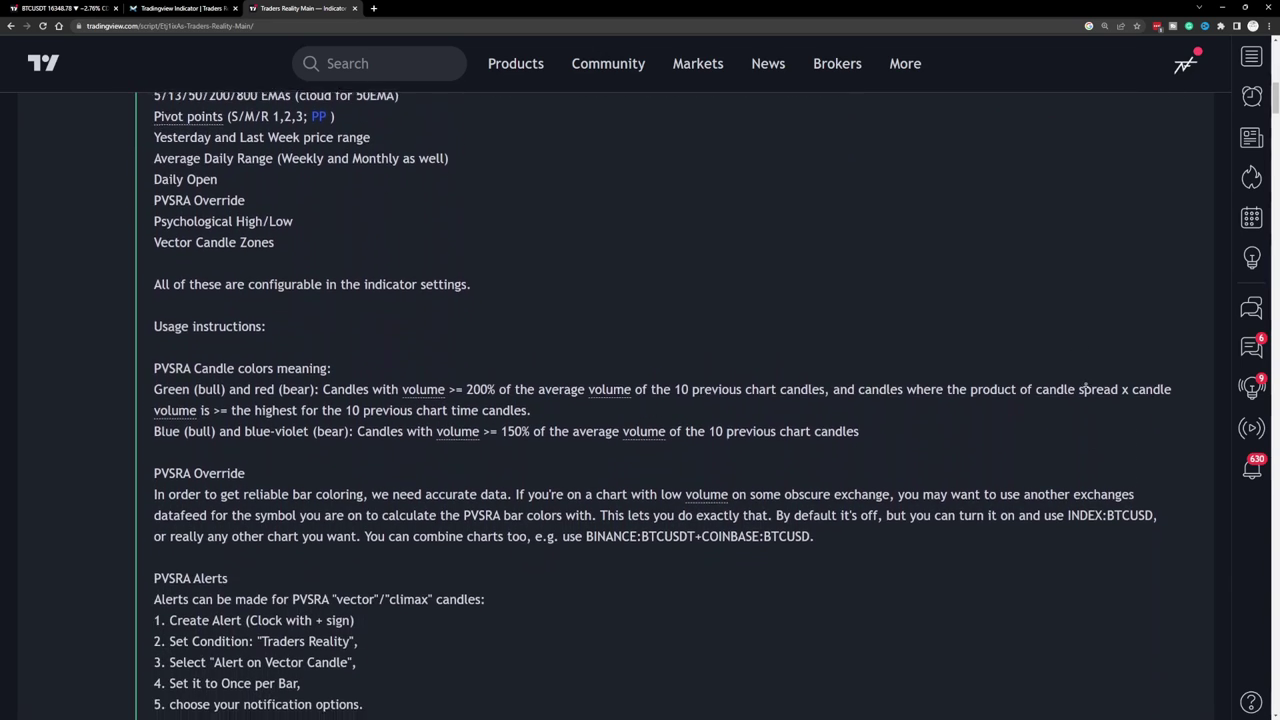
pyautogui.scroll(-7, 1086, 438)
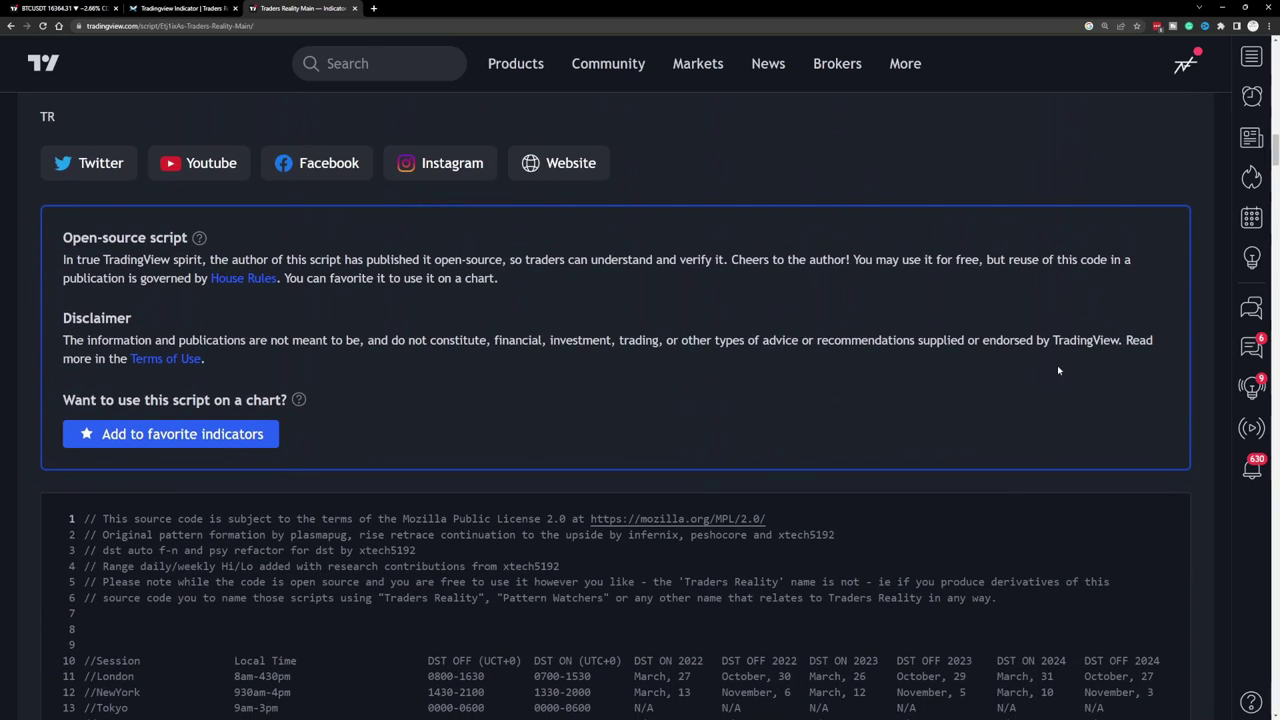
pyautogui.click(250, 435)
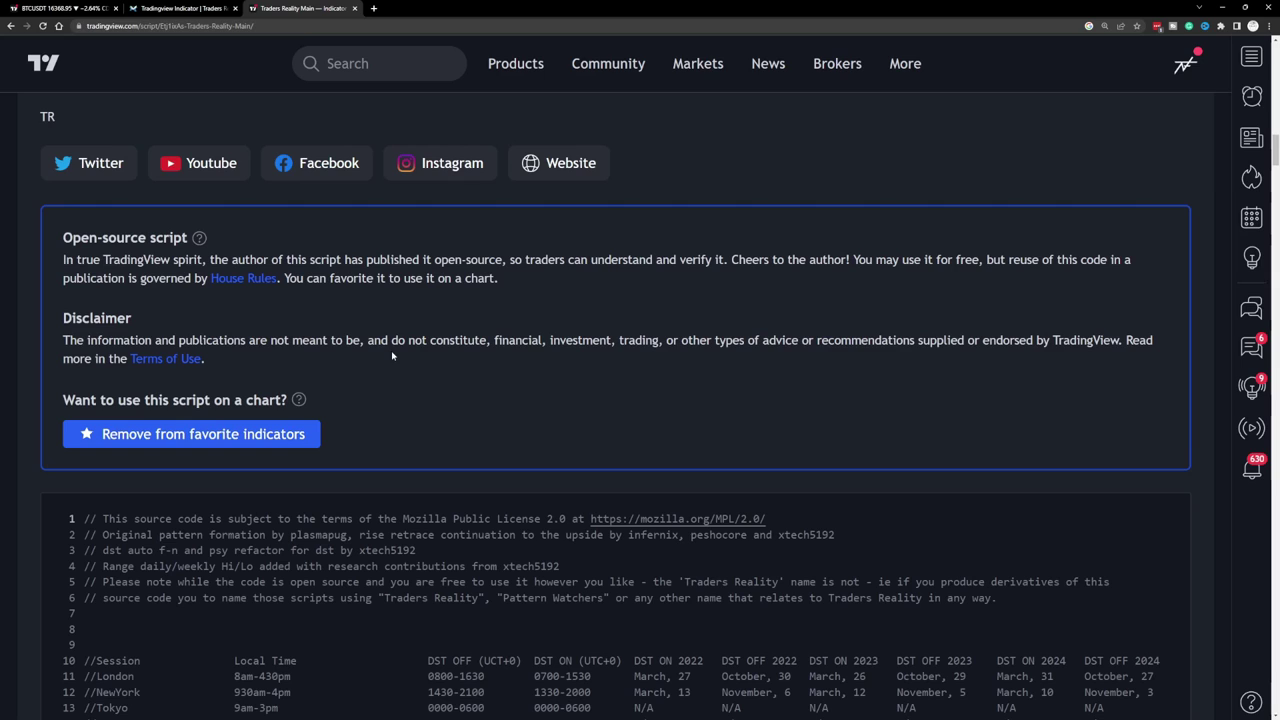
pyautogui.scroll(15, 392, 355)
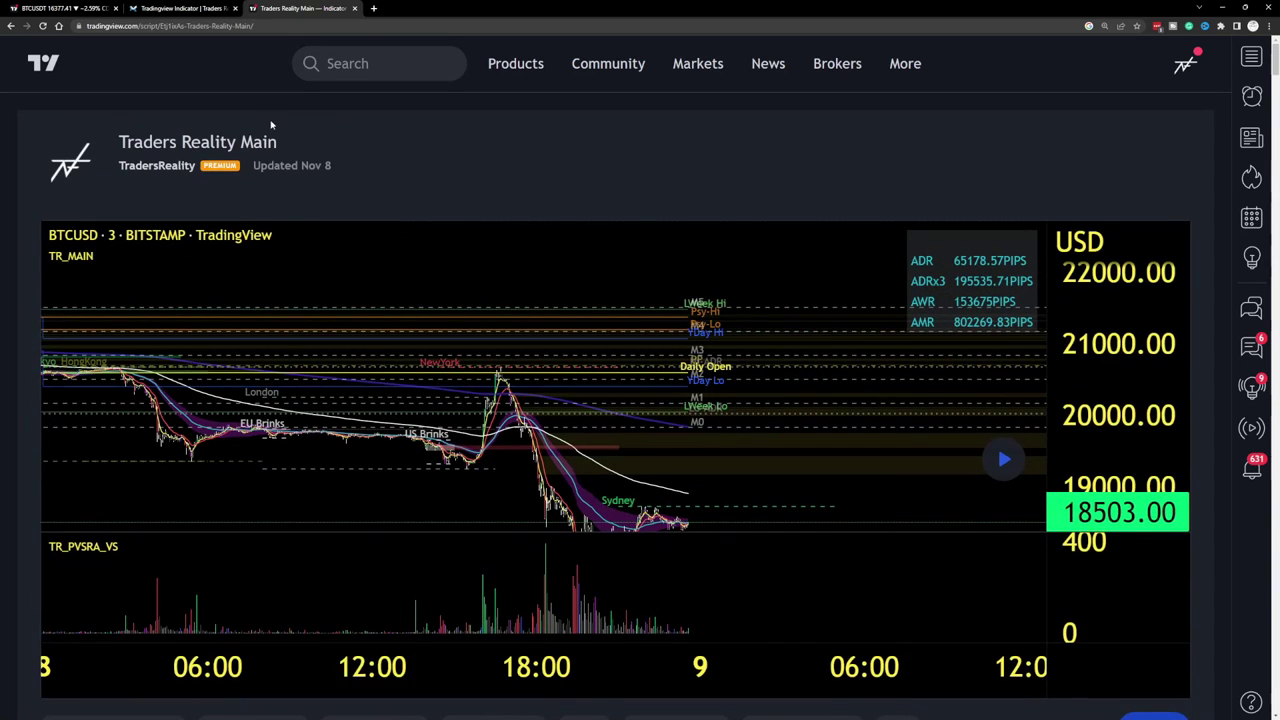
# Return to the BTCUSDT chart and look through its favorite indicators for the Traders Reality scripts.
pyautogui.click(107, 12)
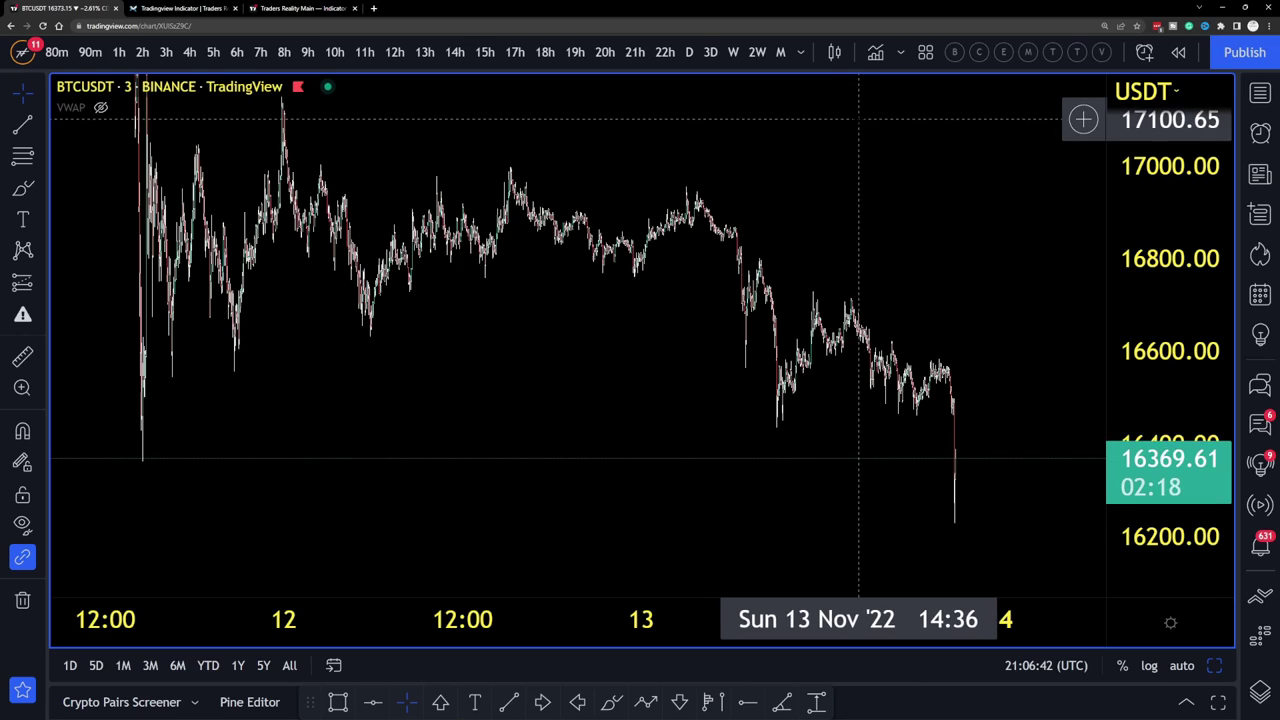
pyautogui.click(876, 54)
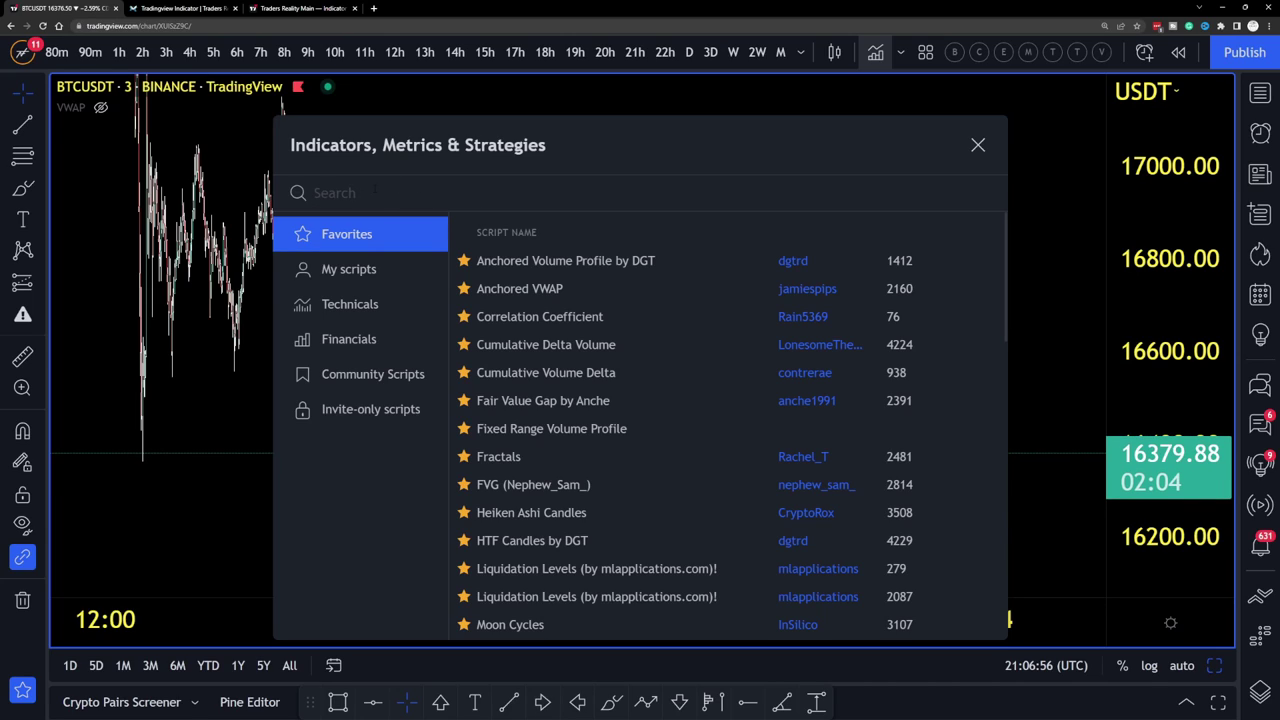
pyautogui.scroll(-3, 490, 240)
pyautogui.scroll(-9, 490, 235)
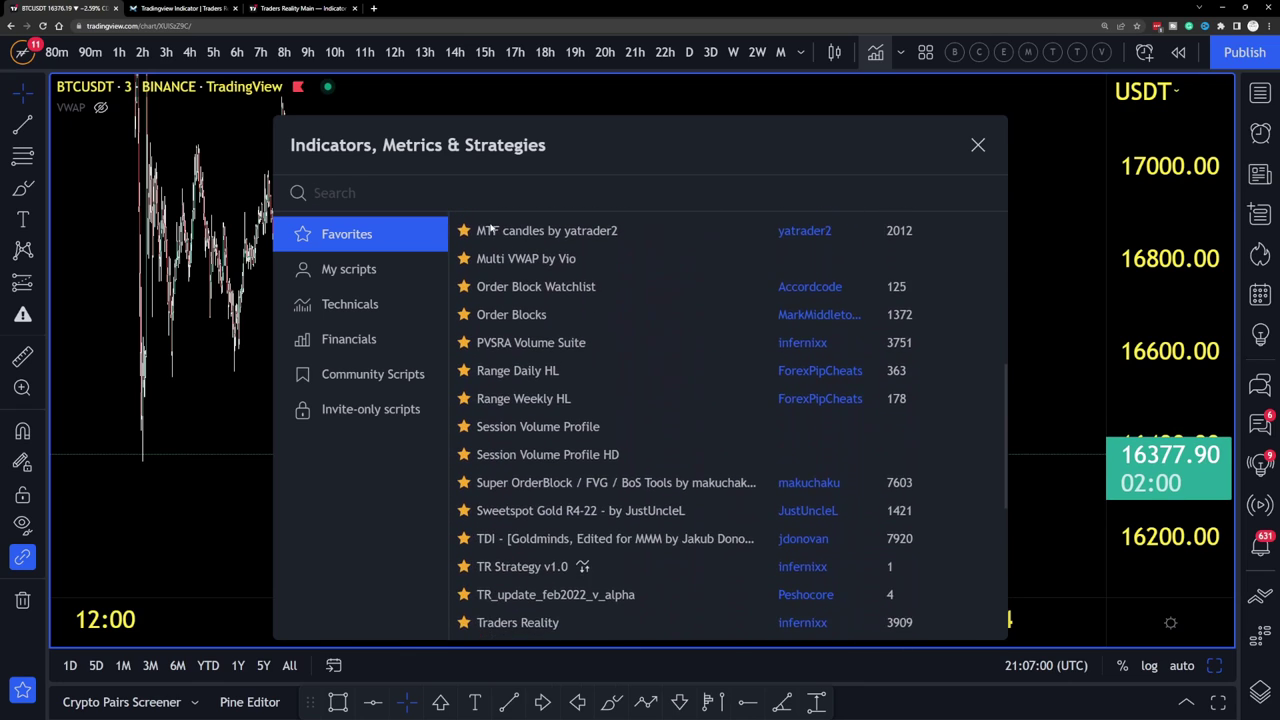
pyautogui.scroll(-2, 490, 228)
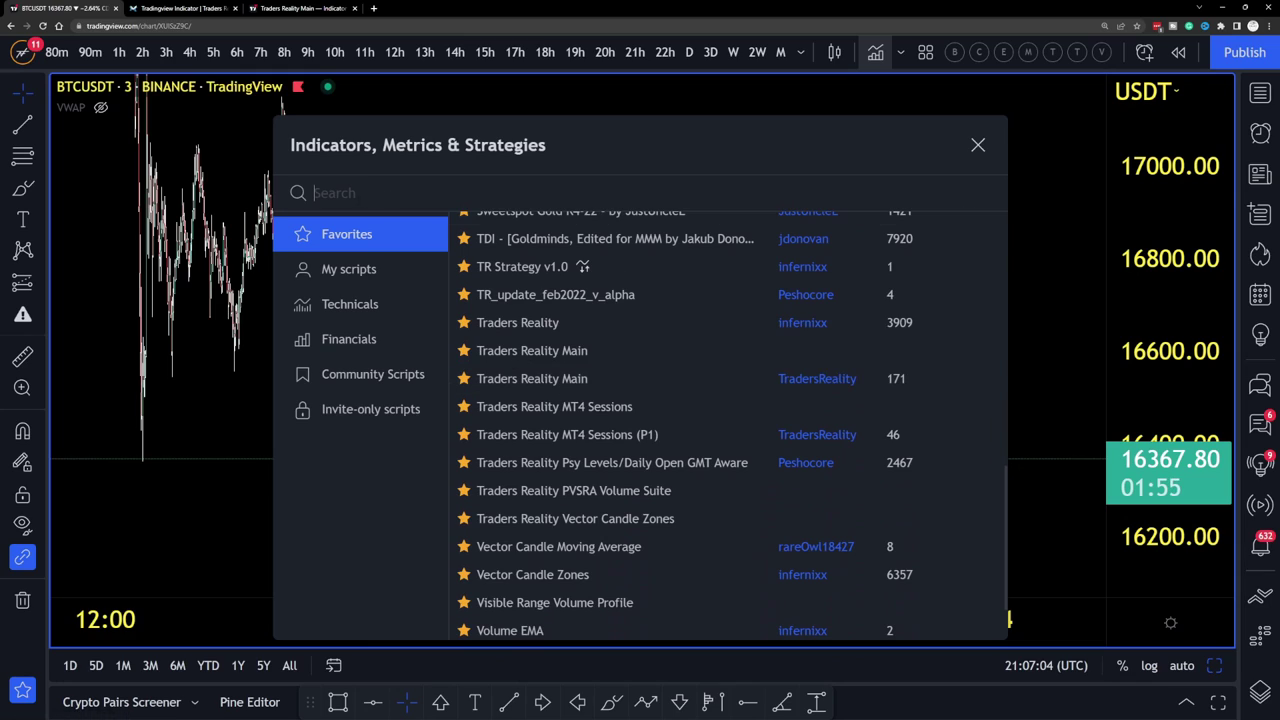
pyautogui.scroll(5, 499, 281)
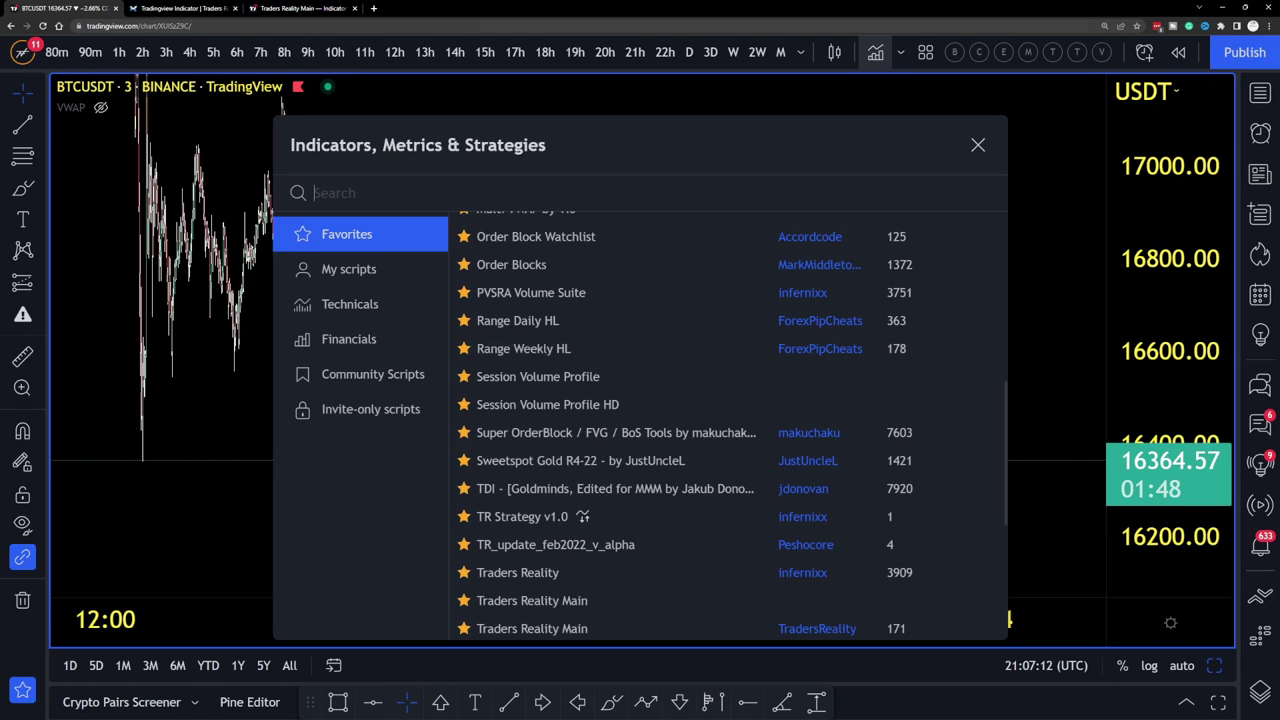
# Search the indicators for "traders", then remove Traders Reality Main by TradersReality from the favorites and add it back.
pyautogui.write('t')
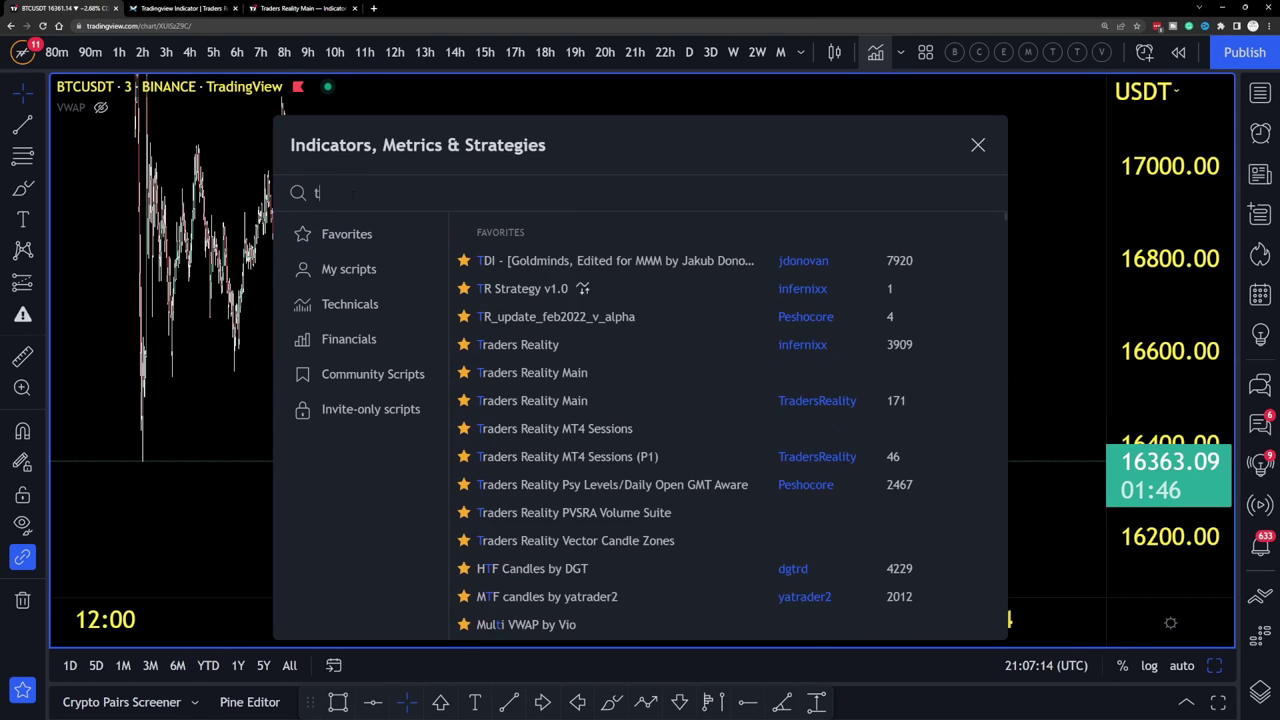
pyautogui.write('raders')
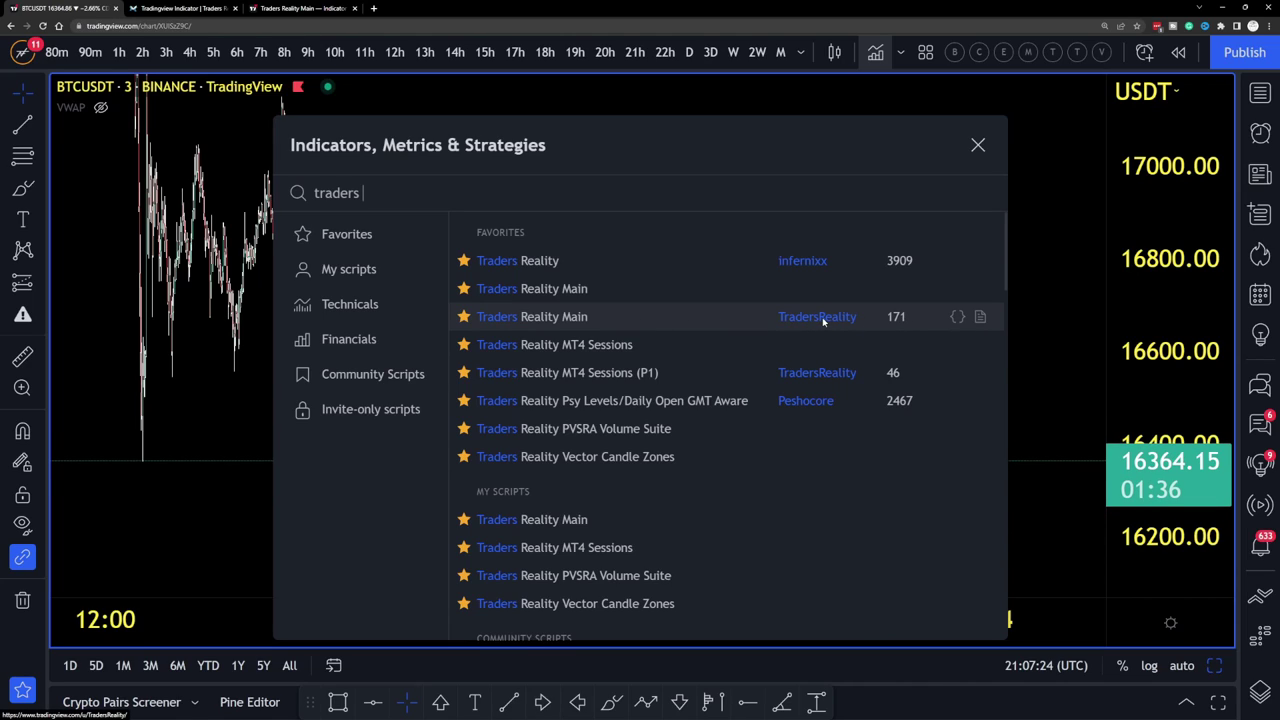
pyautogui.click(463, 317)
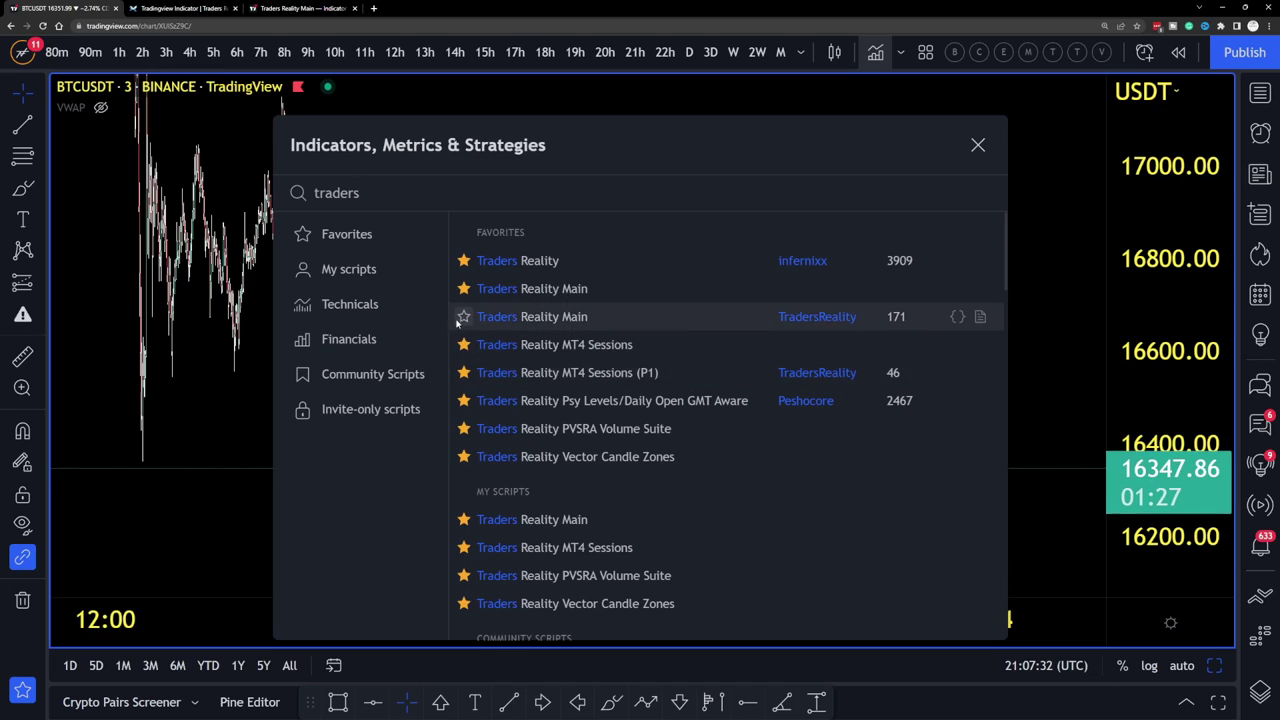
pyautogui.click(463, 317)
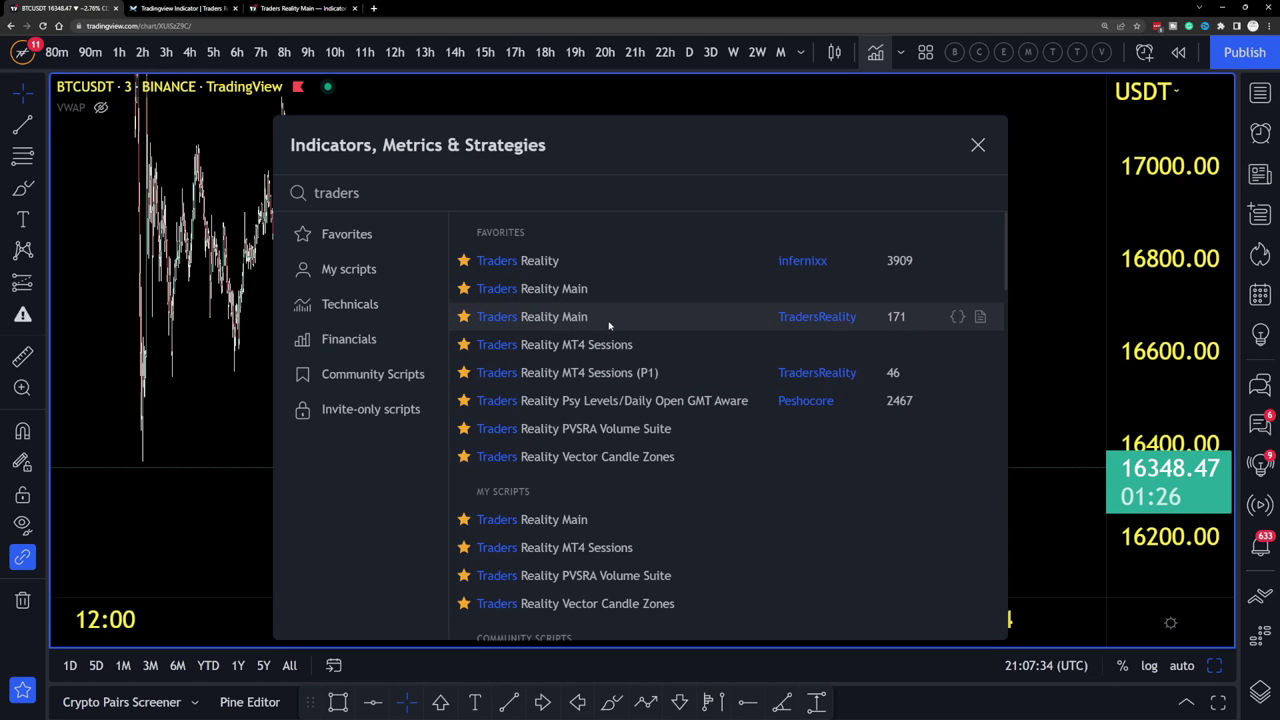
# Add the Traders Reality Main indicator by TradersReality from the favorites to the BTCUSDT chart and close the indicator list.
pyautogui.click(355, 233)
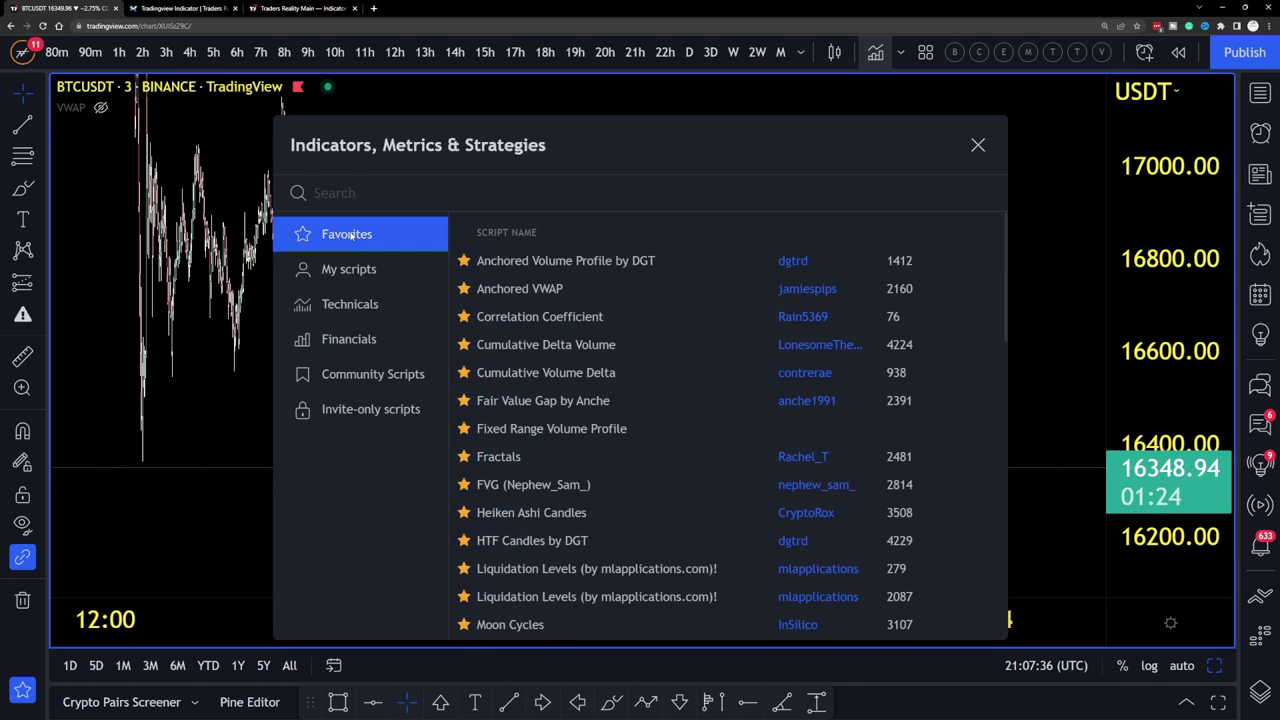
pyautogui.scroll(-5, 550, 318)
pyautogui.scroll(-3, 550, 318)
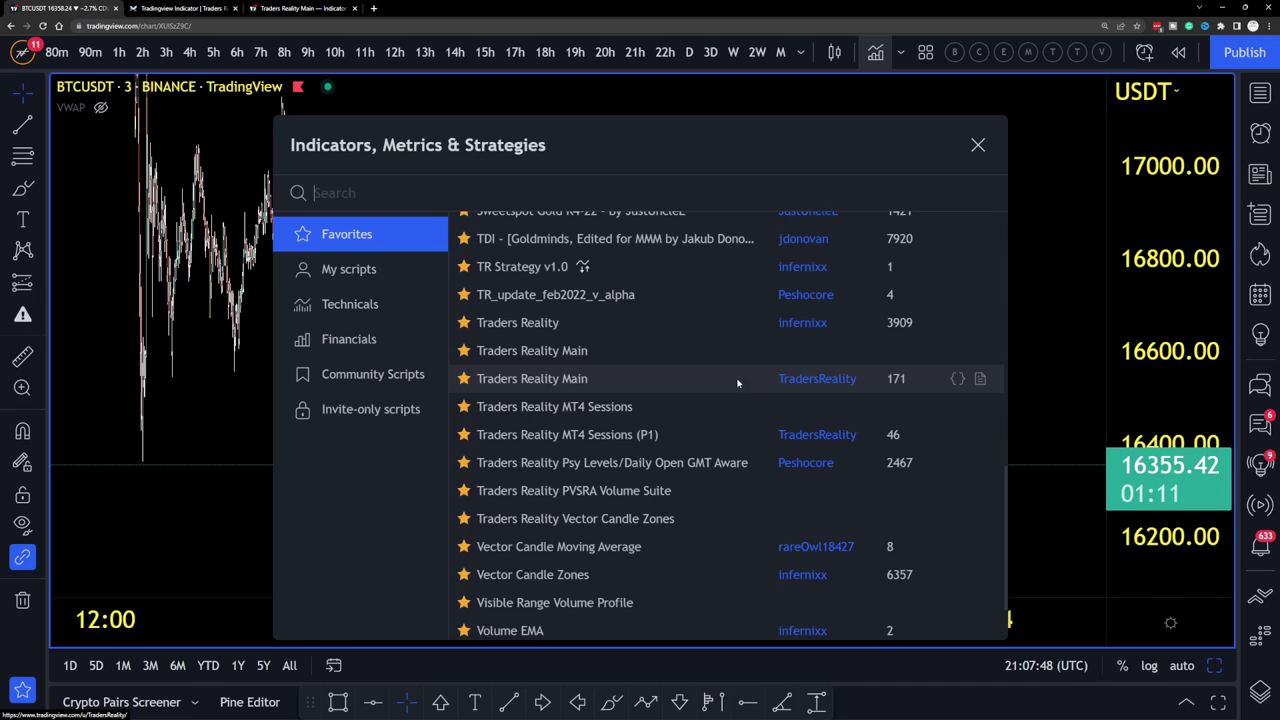
pyautogui.scroll(4, 817, 383)
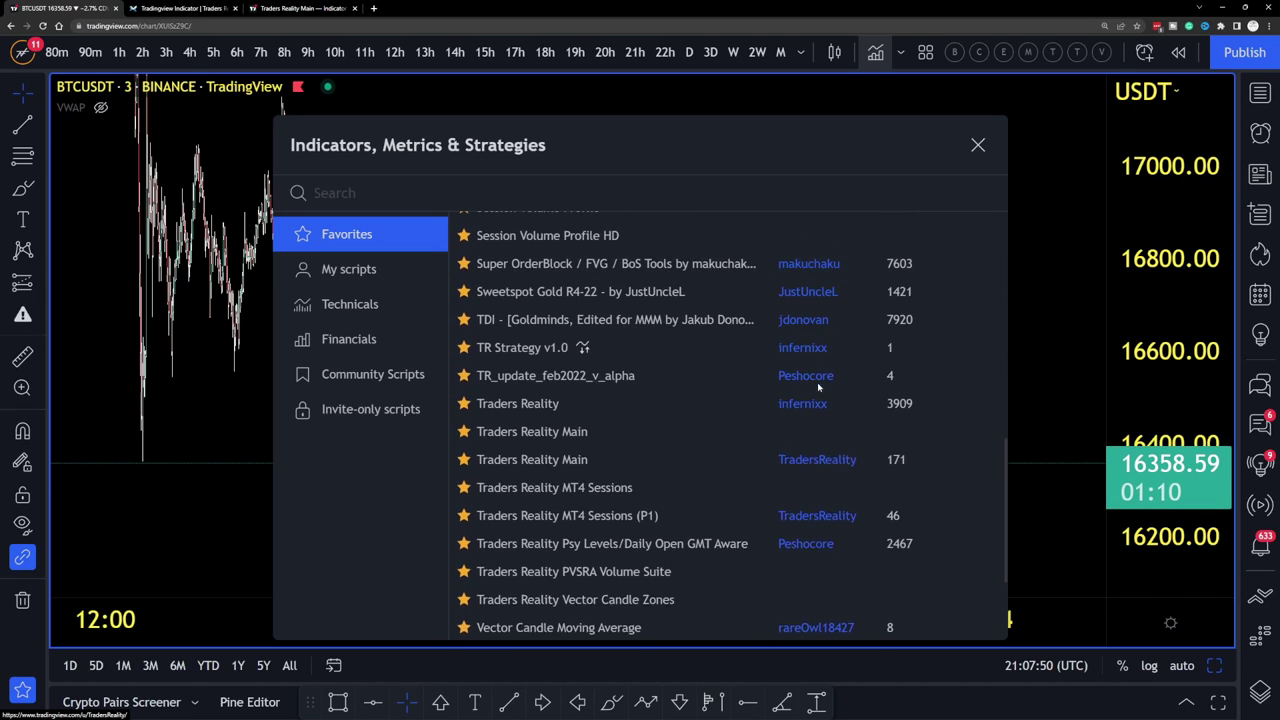
pyautogui.scroll(4, 807, 432)
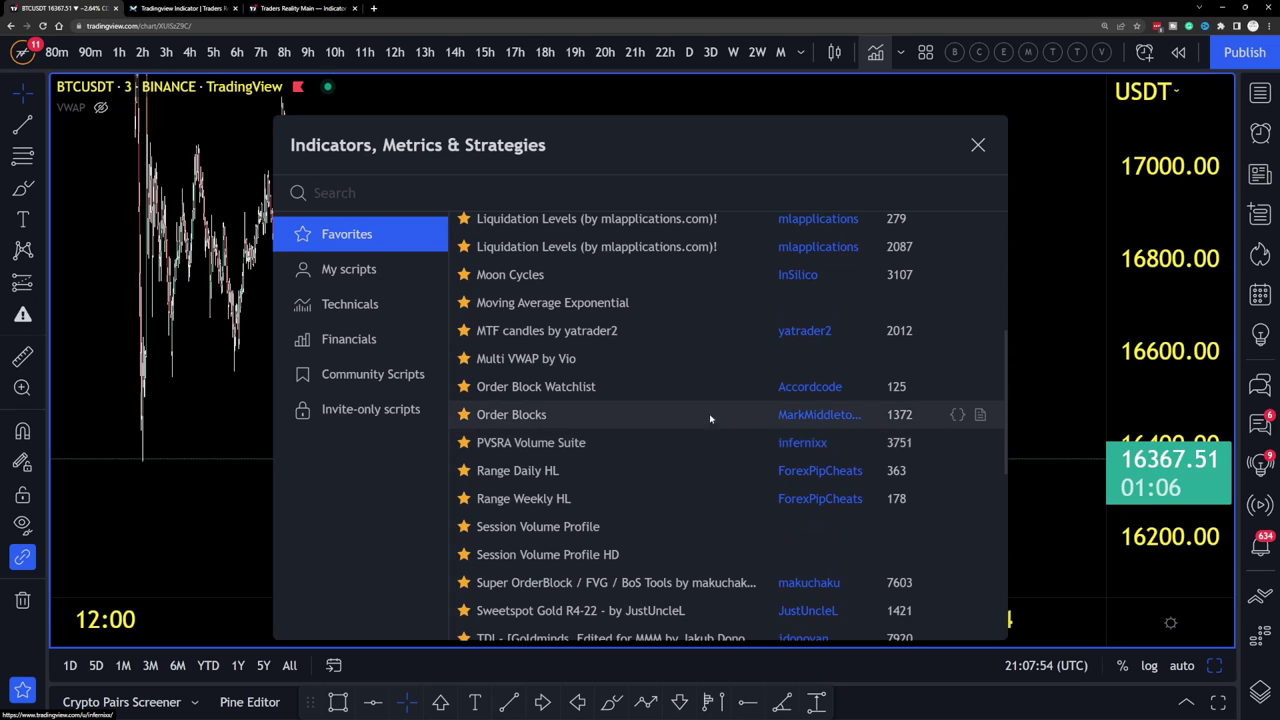
pyautogui.scroll(3, 810, 440)
pyautogui.scroll(4, 776, 360)
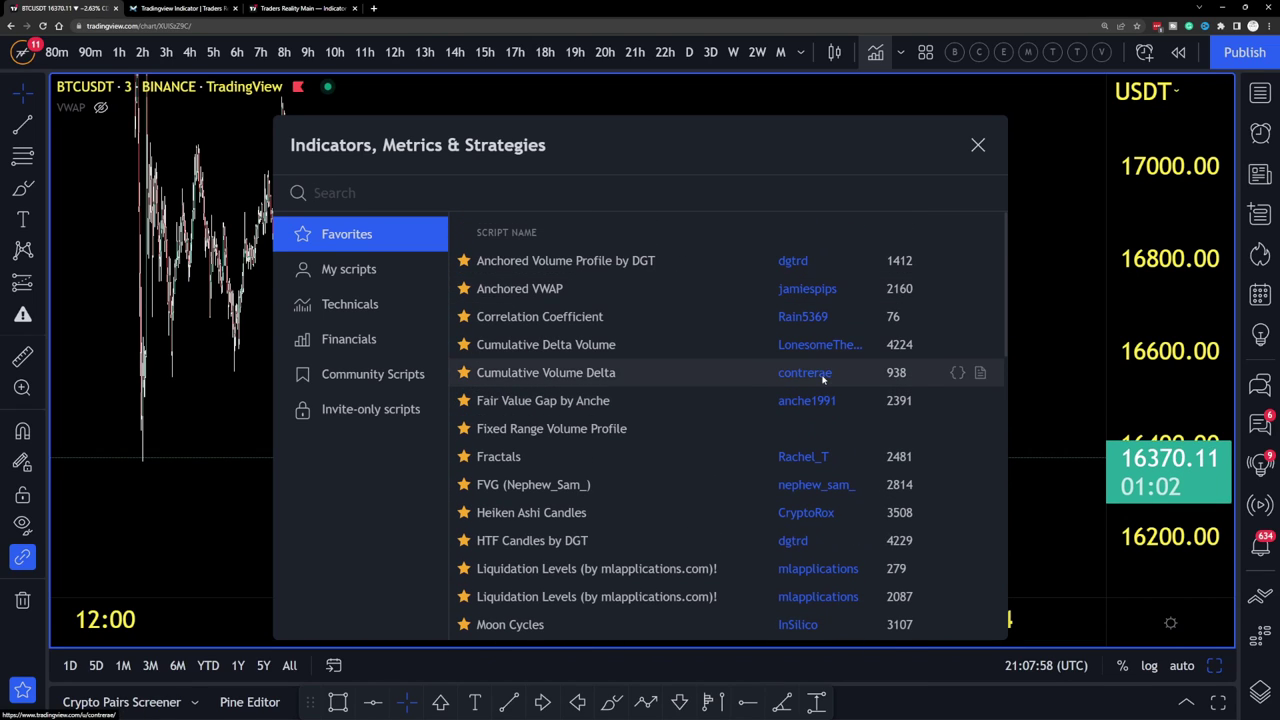
pyautogui.scroll(-12, 823, 380)
pyautogui.scroll(-4, 830, 398)
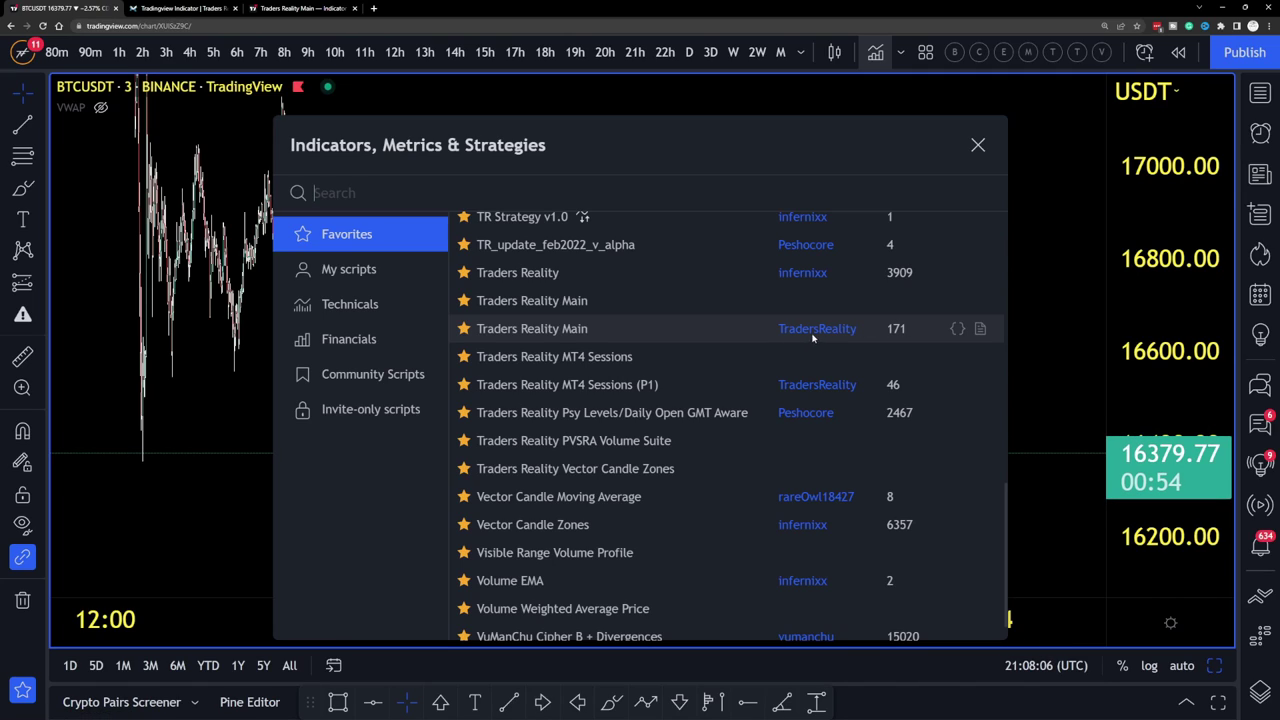
pyautogui.click(593, 329)
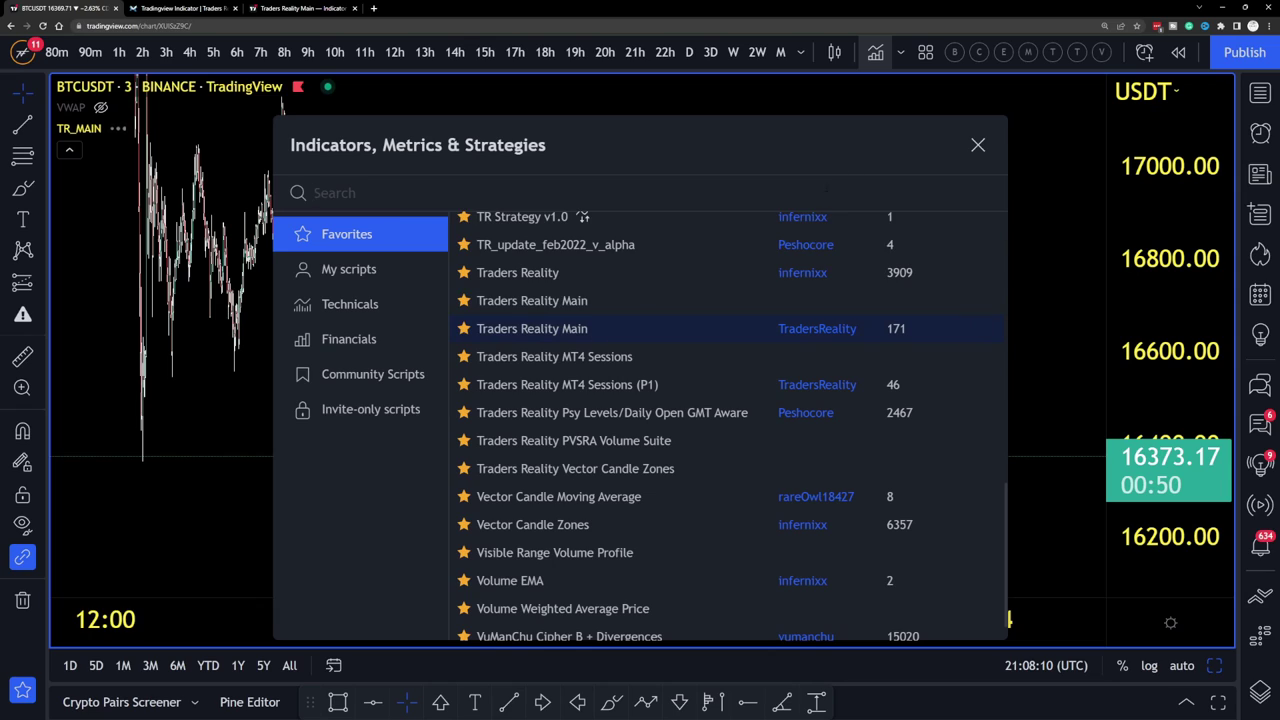
pyautogui.click(978, 147)
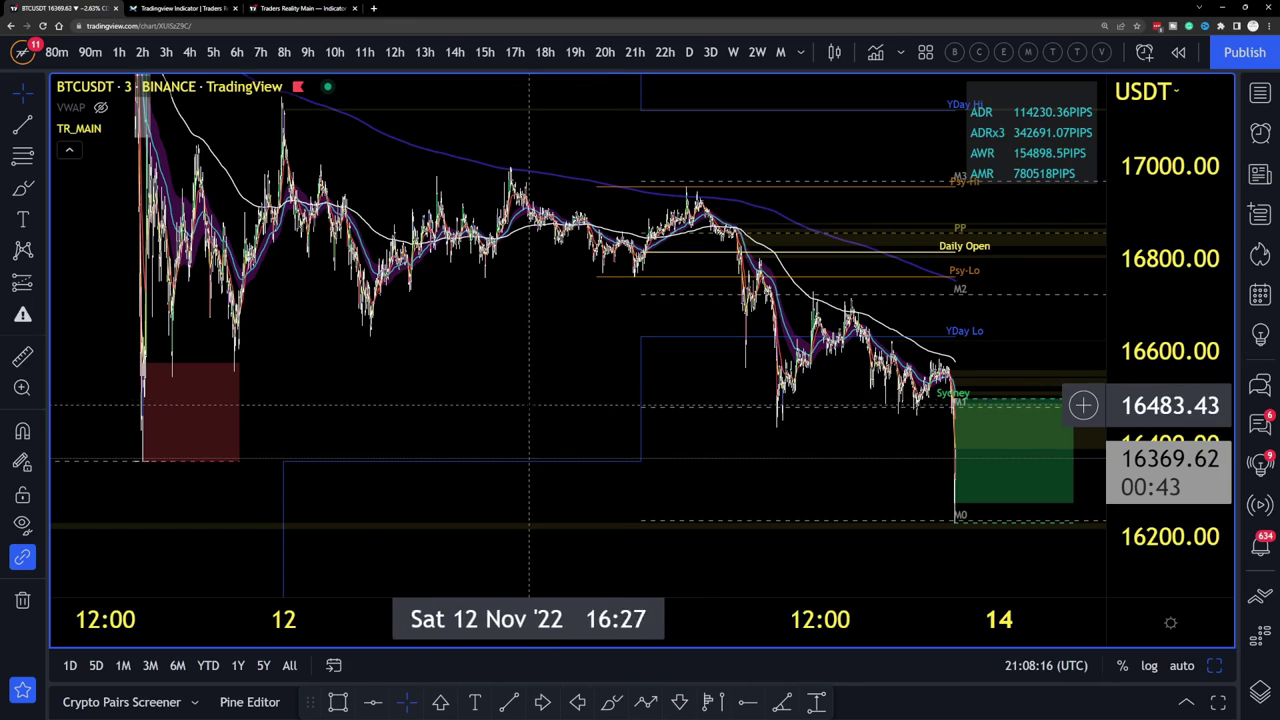
# Switch the BTCUSDT chart to the 1h timeframe and fit the recent candles with the indicator's levels in view.
pyautogui.scroll(-1, 849, 334)
pyautogui.scroll(2, 849, 366)
pyautogui.moveTo(996, 325); pyautogui.dragTo(731, 318)
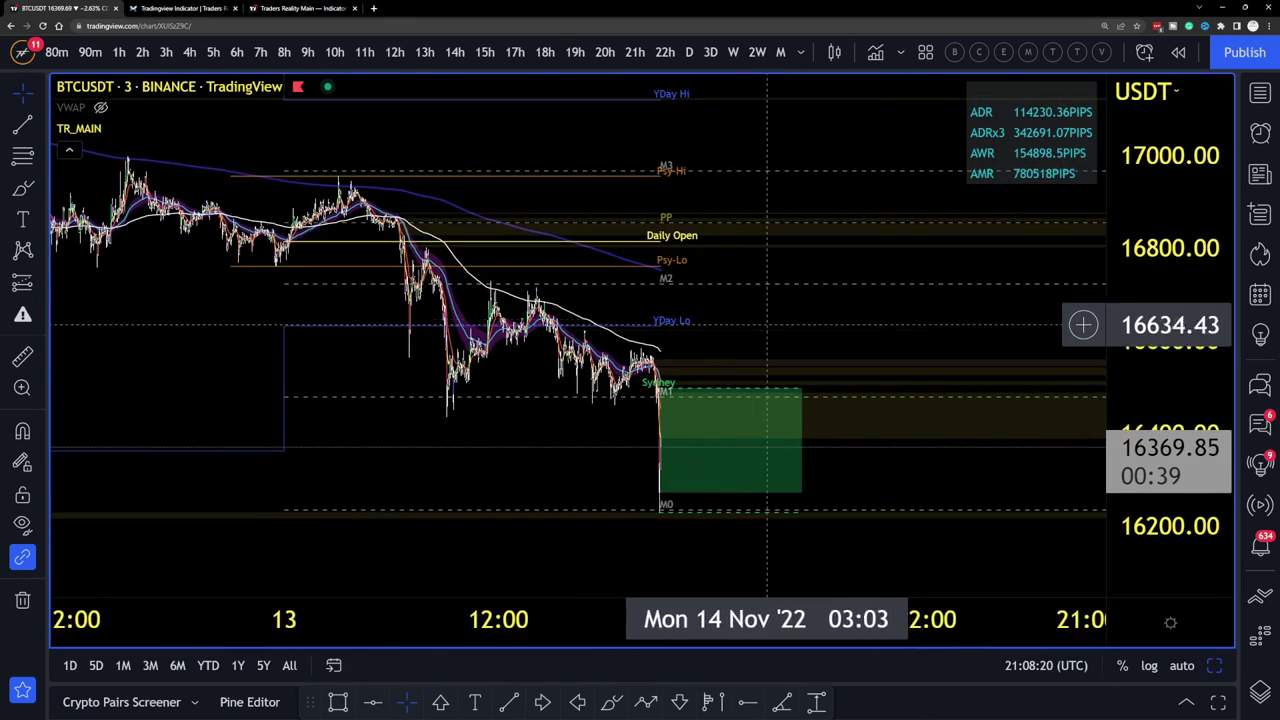
pyautogui.click(119, 52)
pyautogui.scroll(-3, 797, 200)
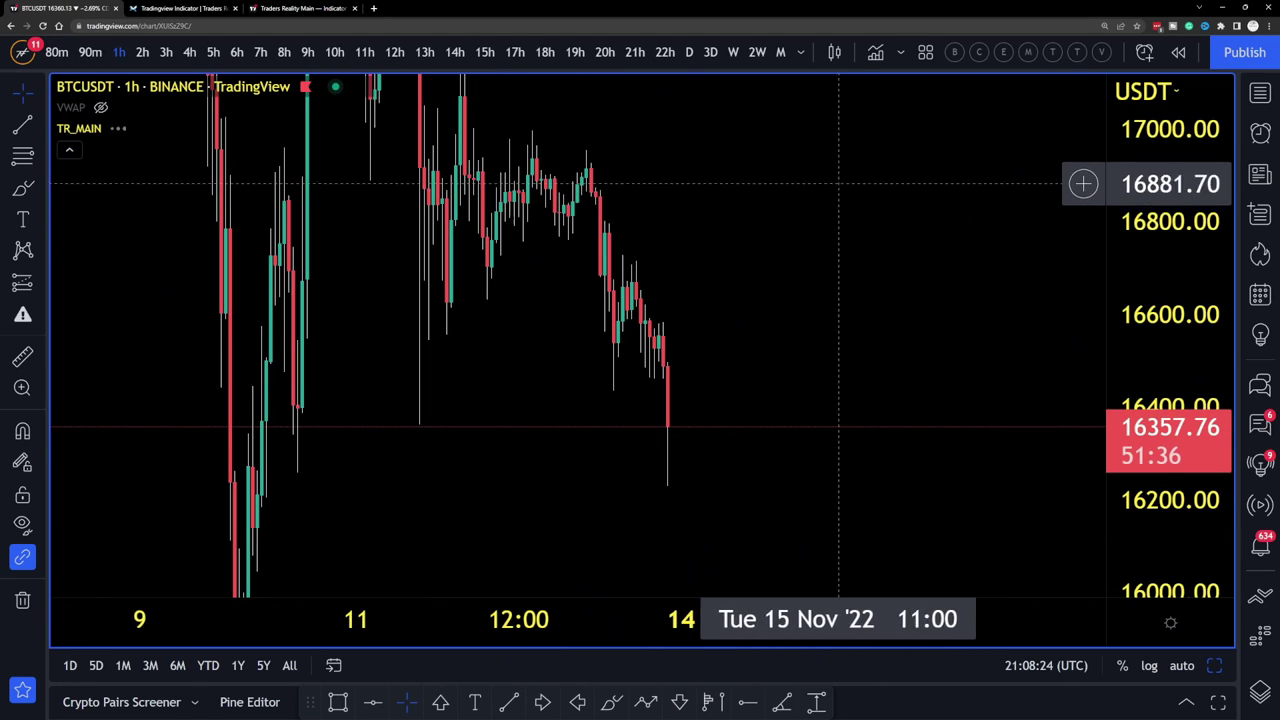
pyautogui.moveTo(1124, 400); pyautogui.dragTo(1124, 495)
pyautogui.moveTo(668, 158); pyautogui.dragTo(825, 252)
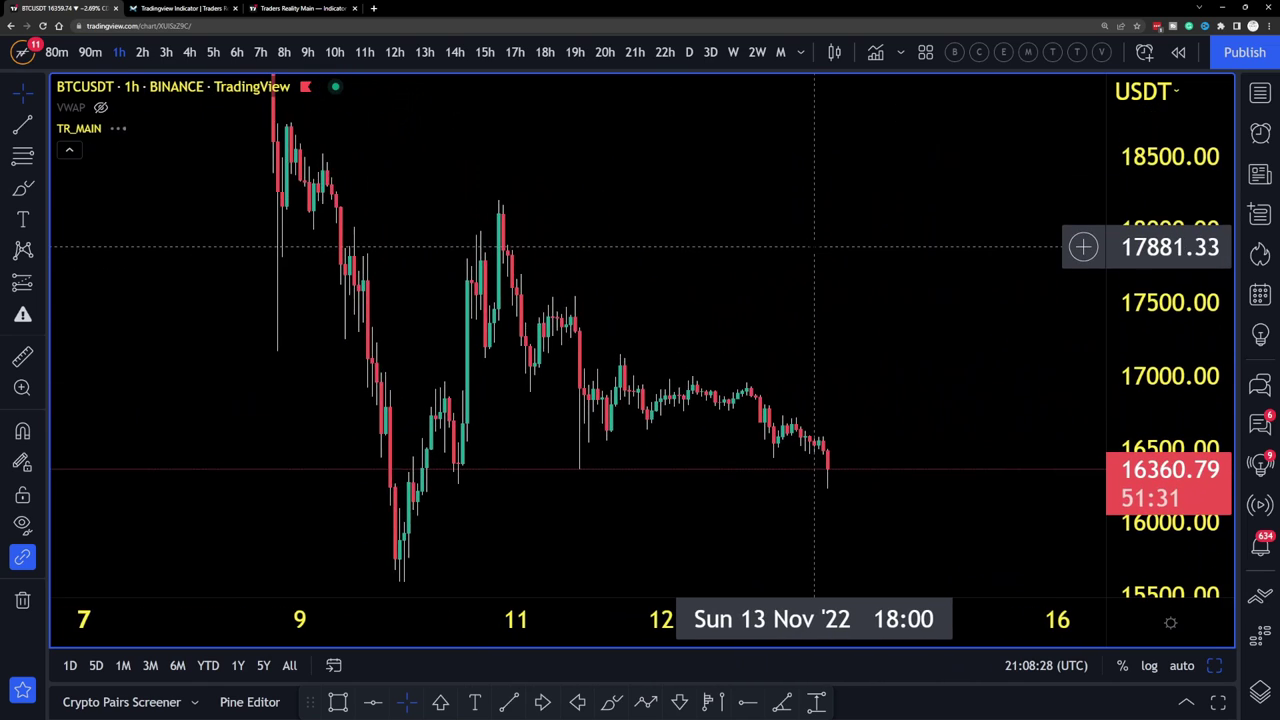
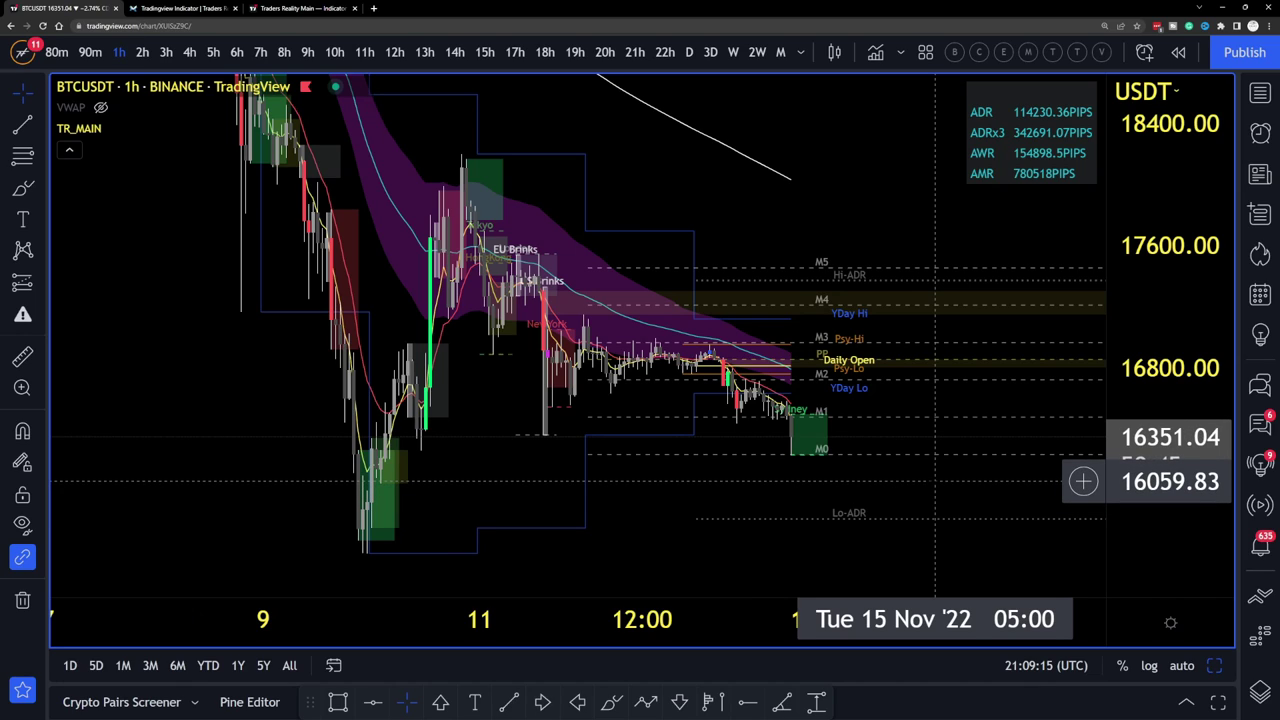
pyautogui.moveTo(1147, 493); pyautogui.dragTo(1147, 420)
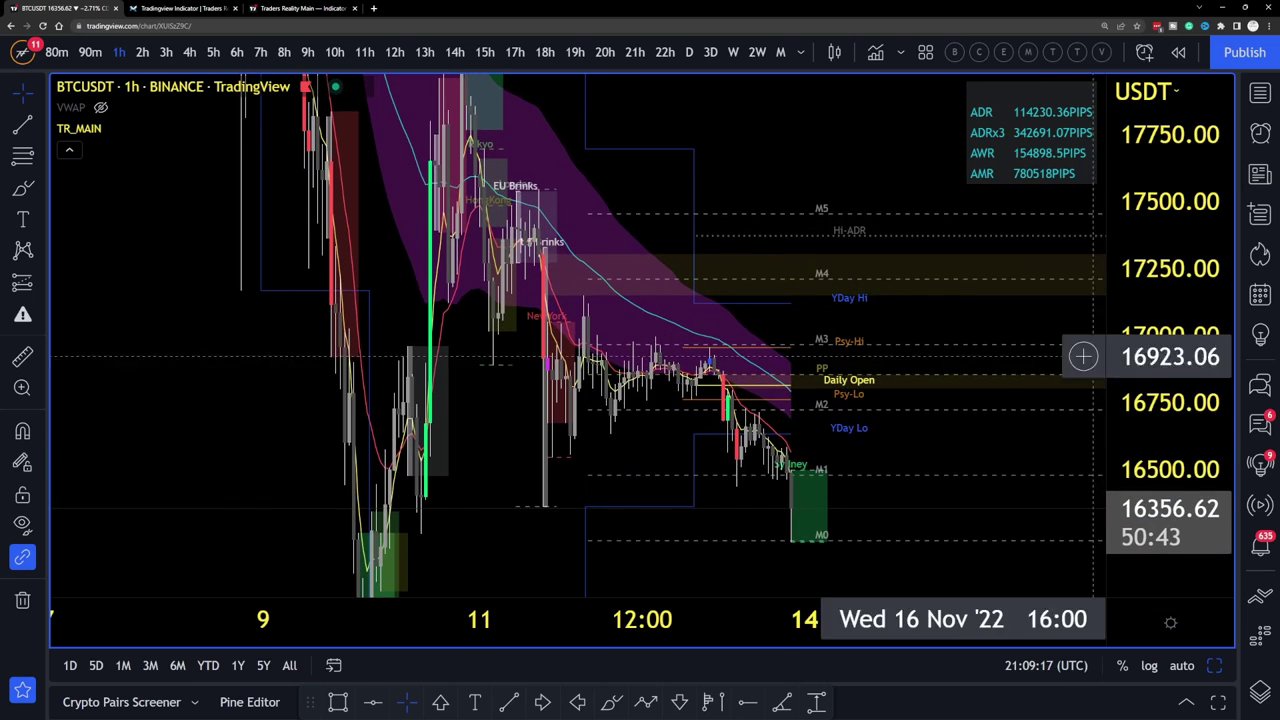
pyautogui.moveTo(914, 420); pyautogui.dragTo(714, 320)
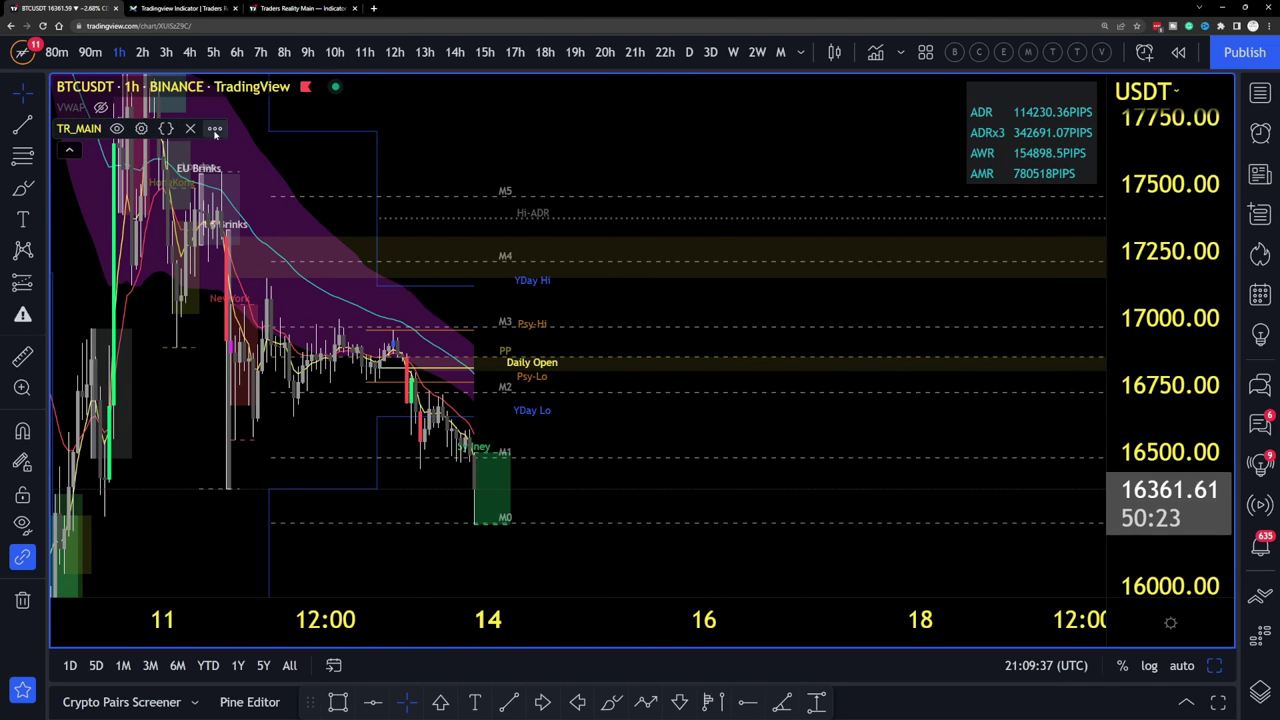
# Open the TR_MAIN indicator settings and review all input sections from Label Offsets to Weekly Psy Levels.
pyautogui.click(141, 128)
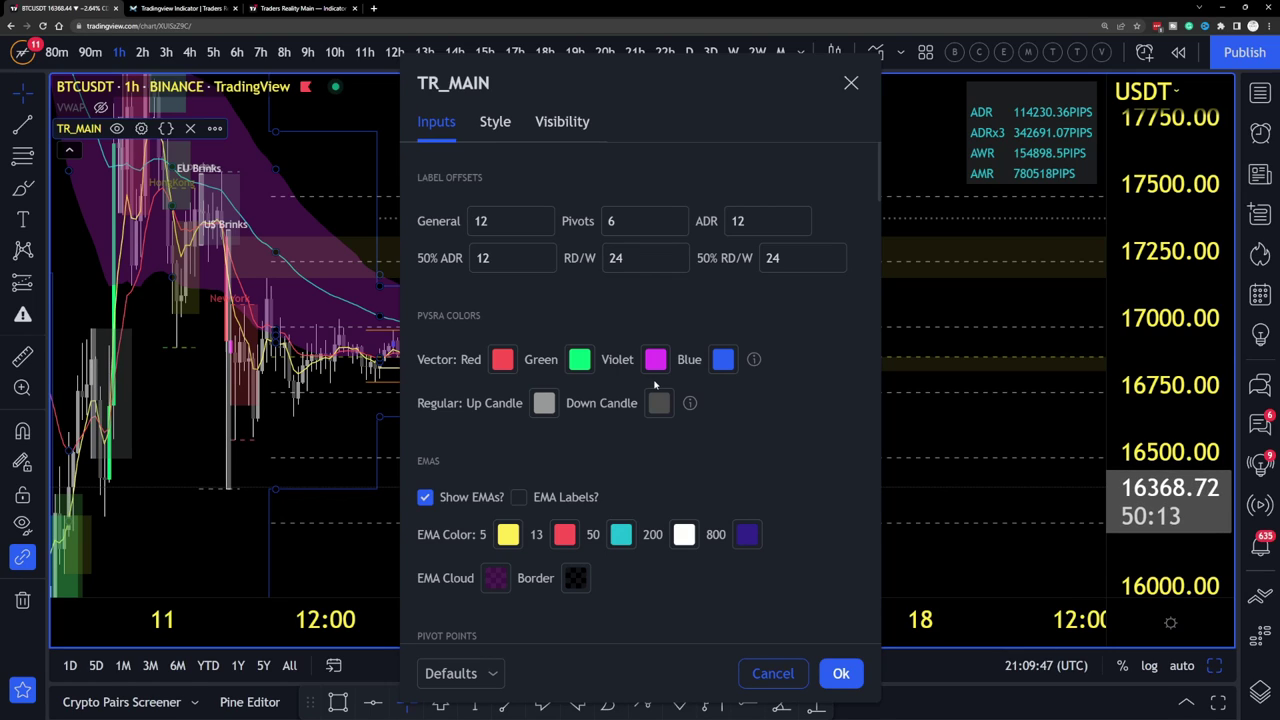
pyautogui.scroll(-2, 655, 385)
pyautogui.scroll(-4, 655, 383)
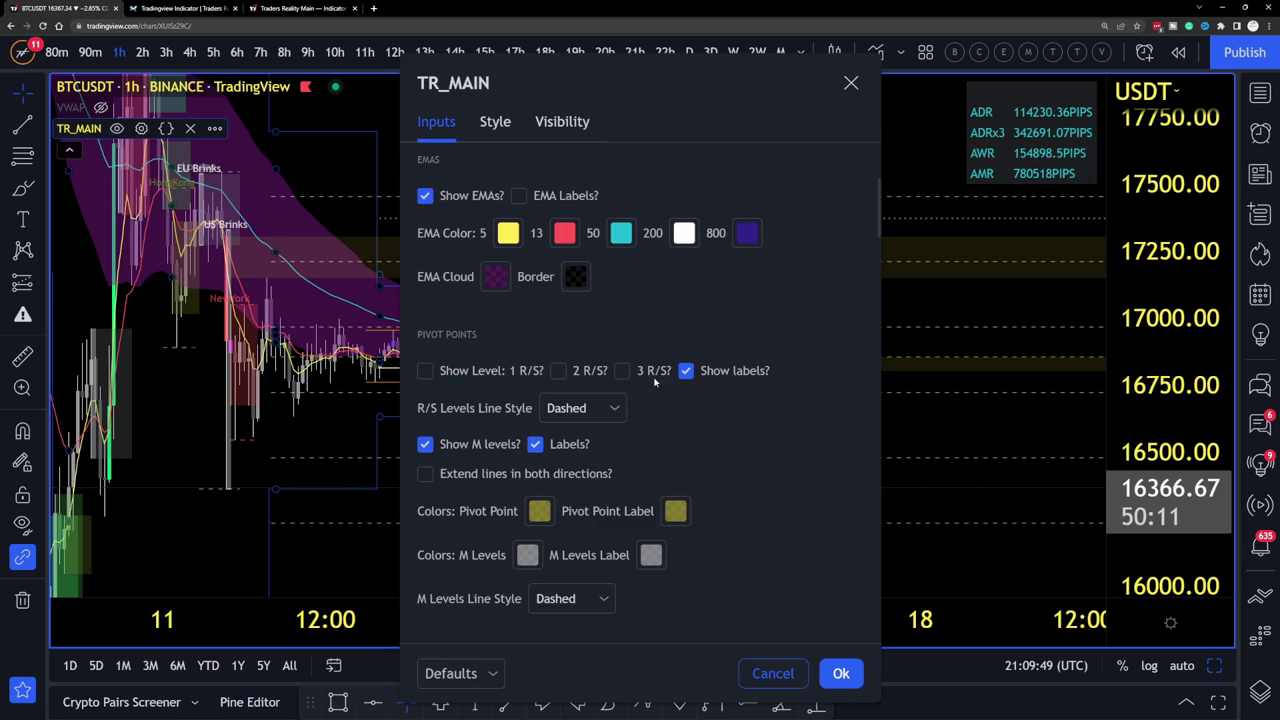
pyautogui.scroll(-4, 643, 368)
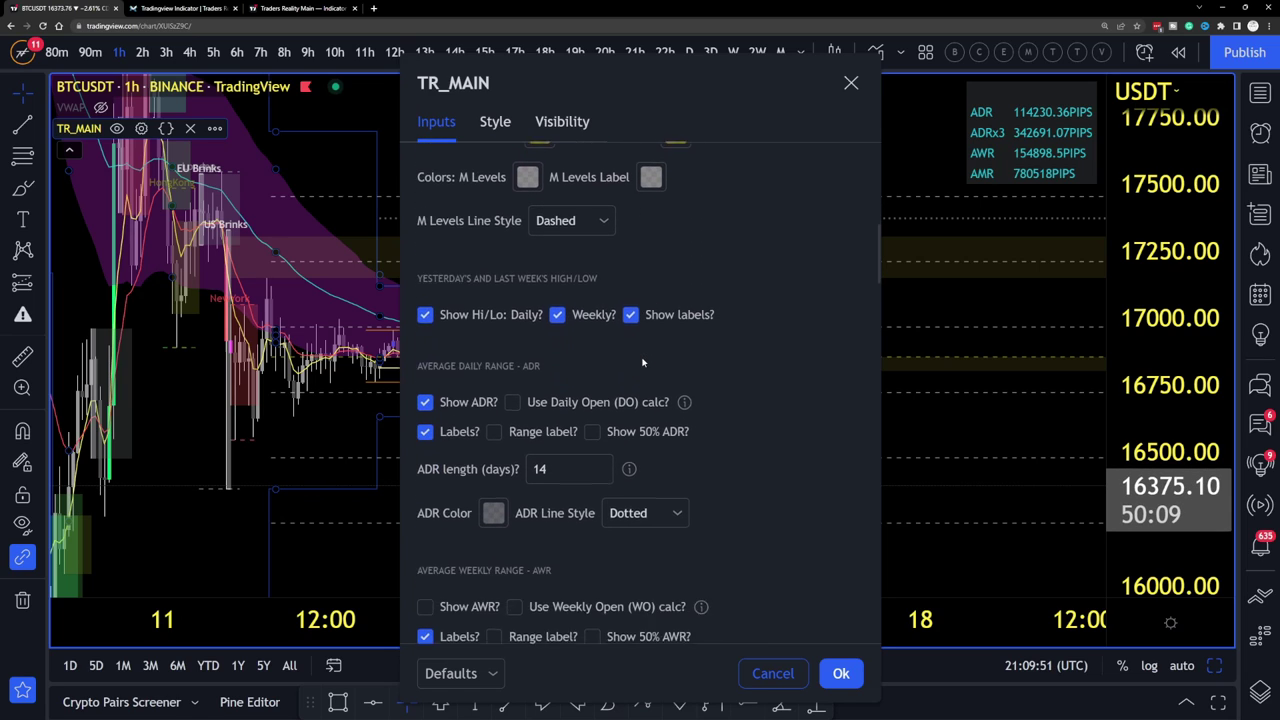
pyautogui.scroll(-5, 643, 343)
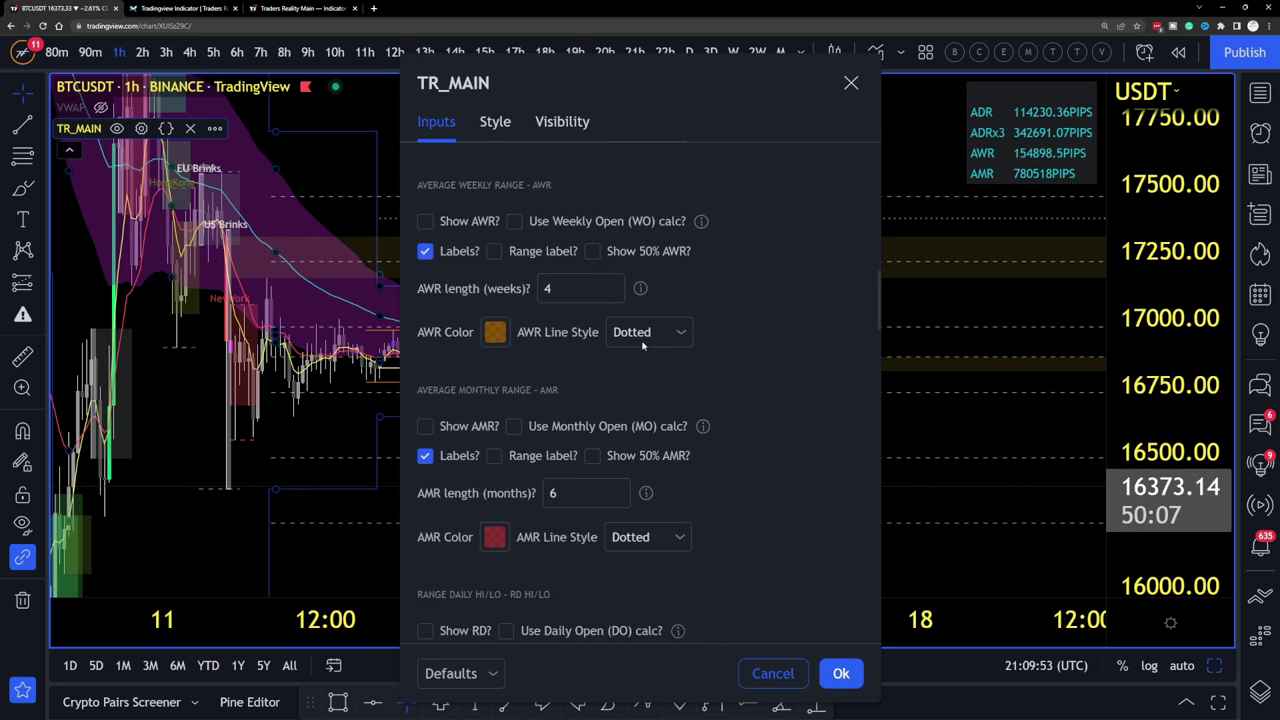
pyautogui.scroll(-4, 643, 343)
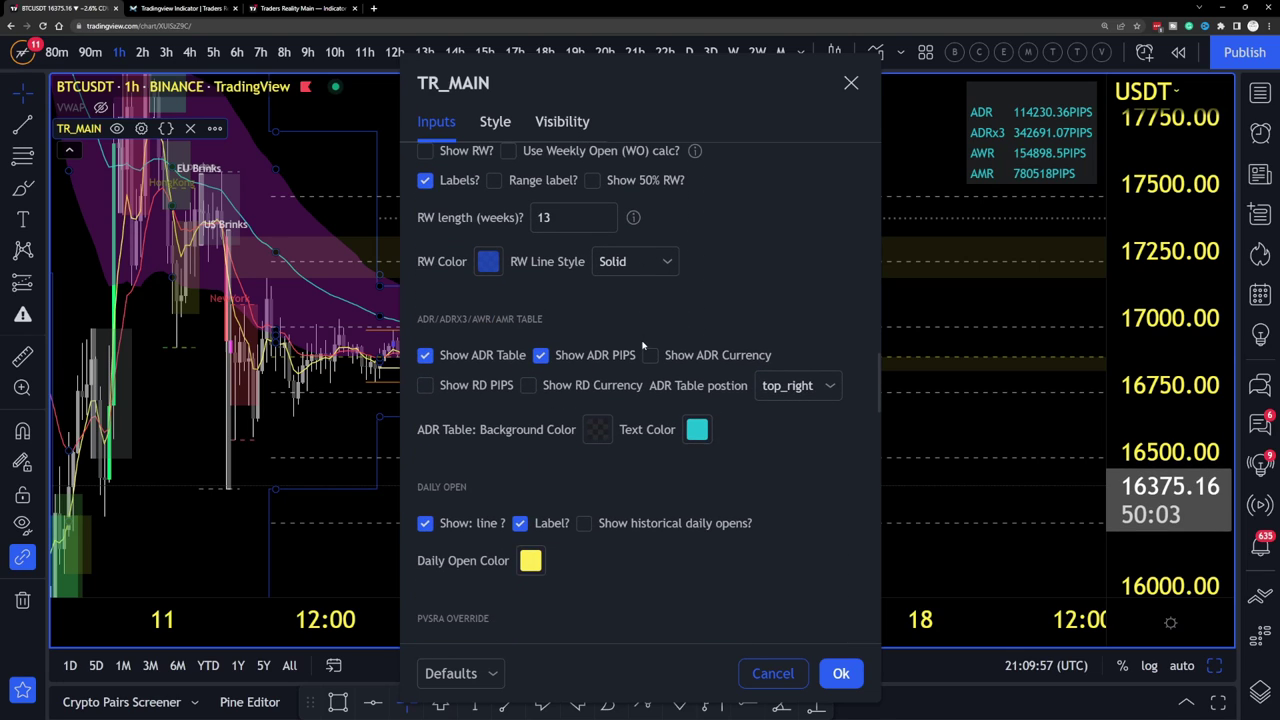
pyautogui.scroll(-5, 643, 345)
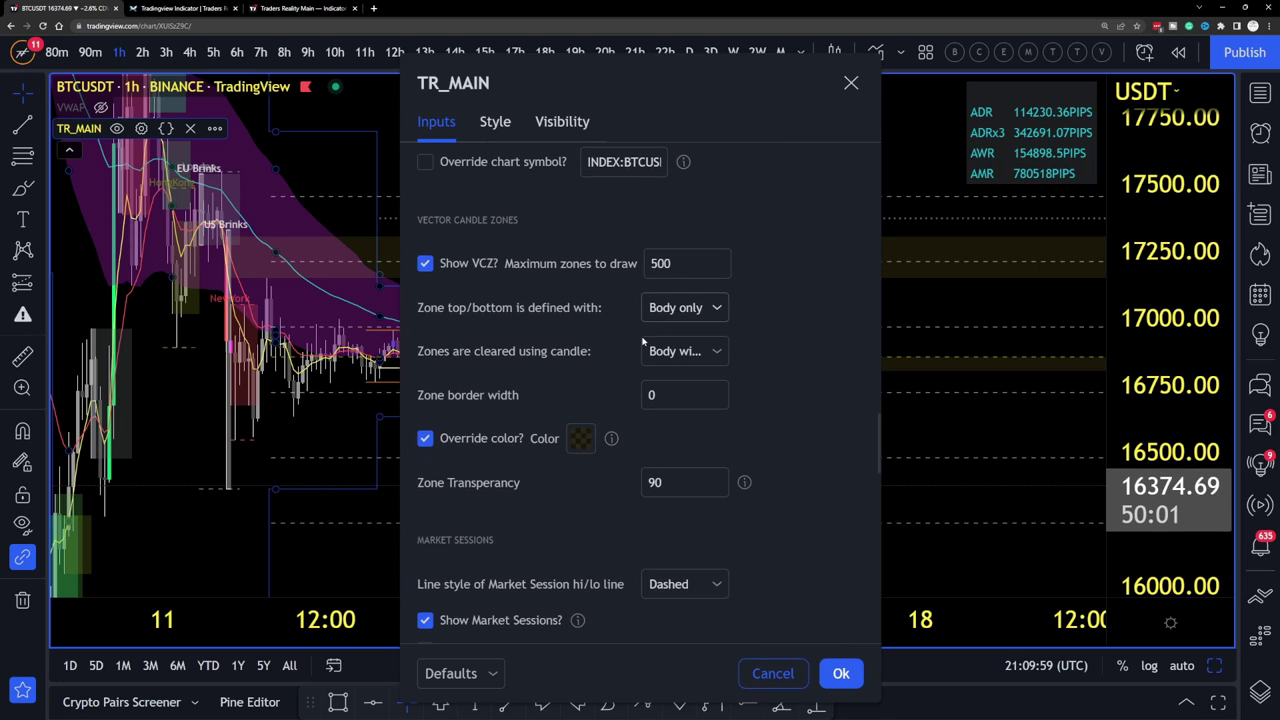
pyautogui.scroll(-5, 643, 343)
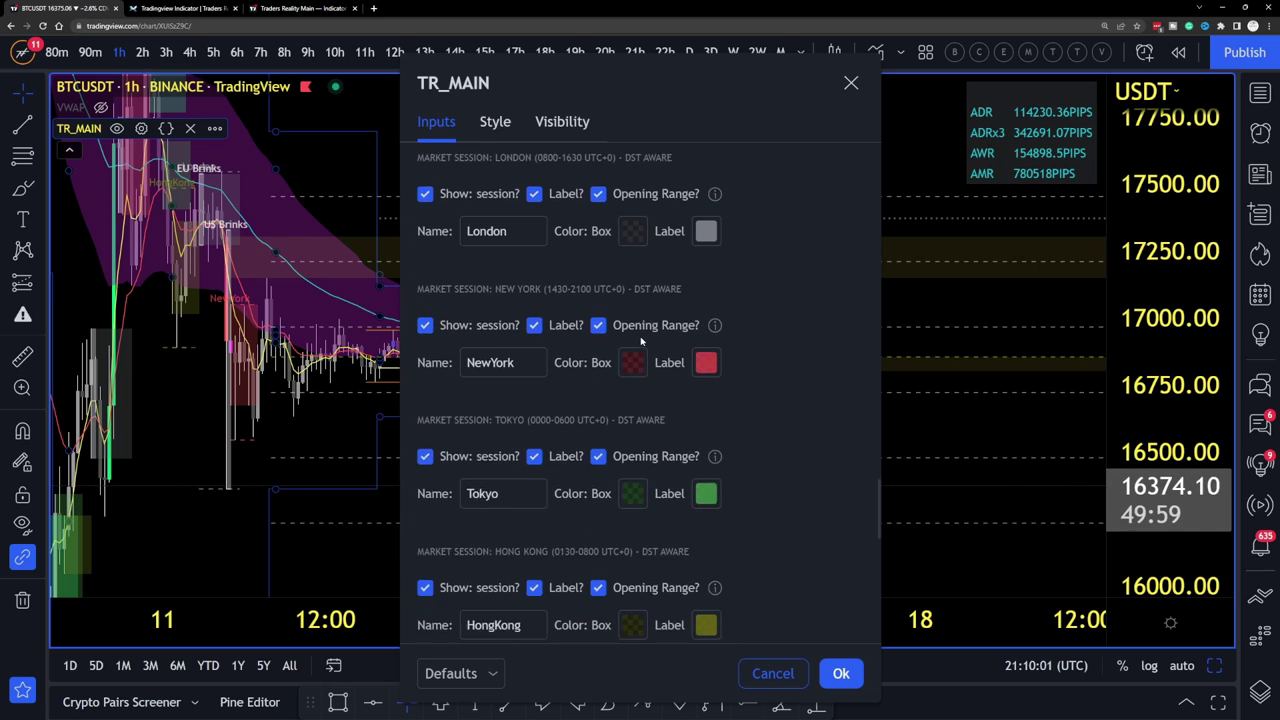
pyautogui.scroll(-7, 641, 342)
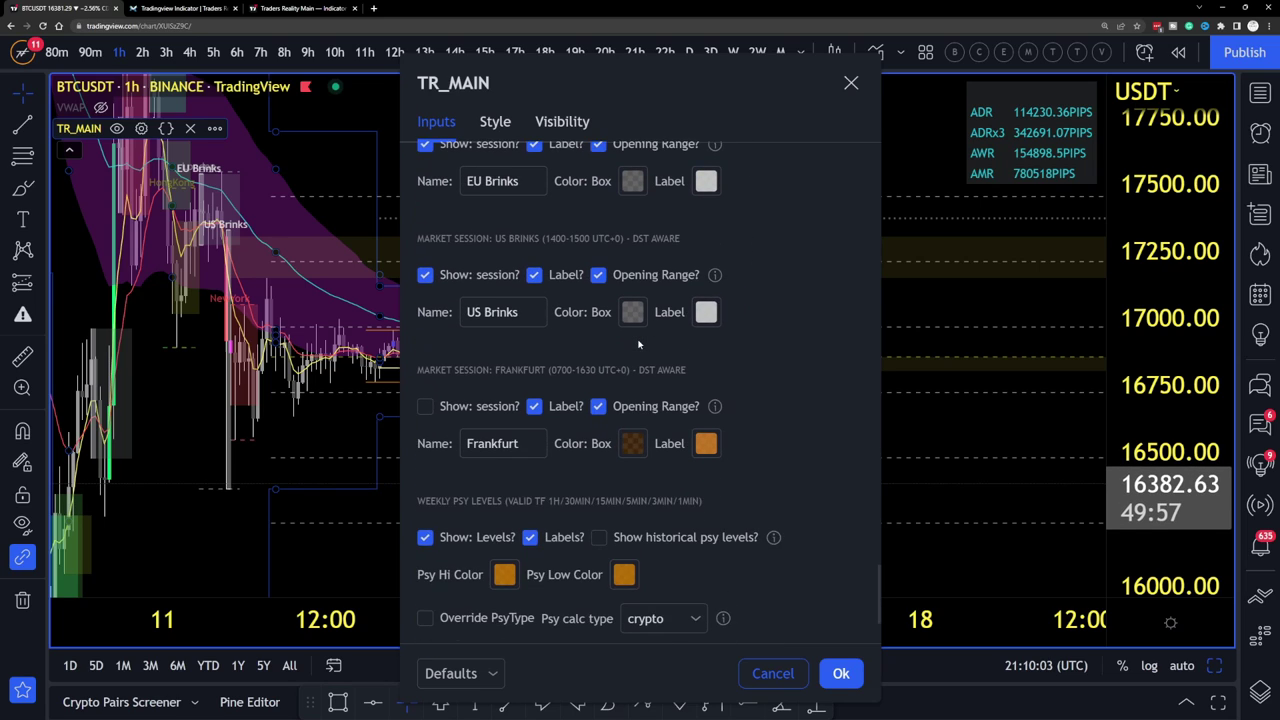
pyautogui.scroll(-2, 639, 344)
pyautogui.scroll(20, 636, 343)
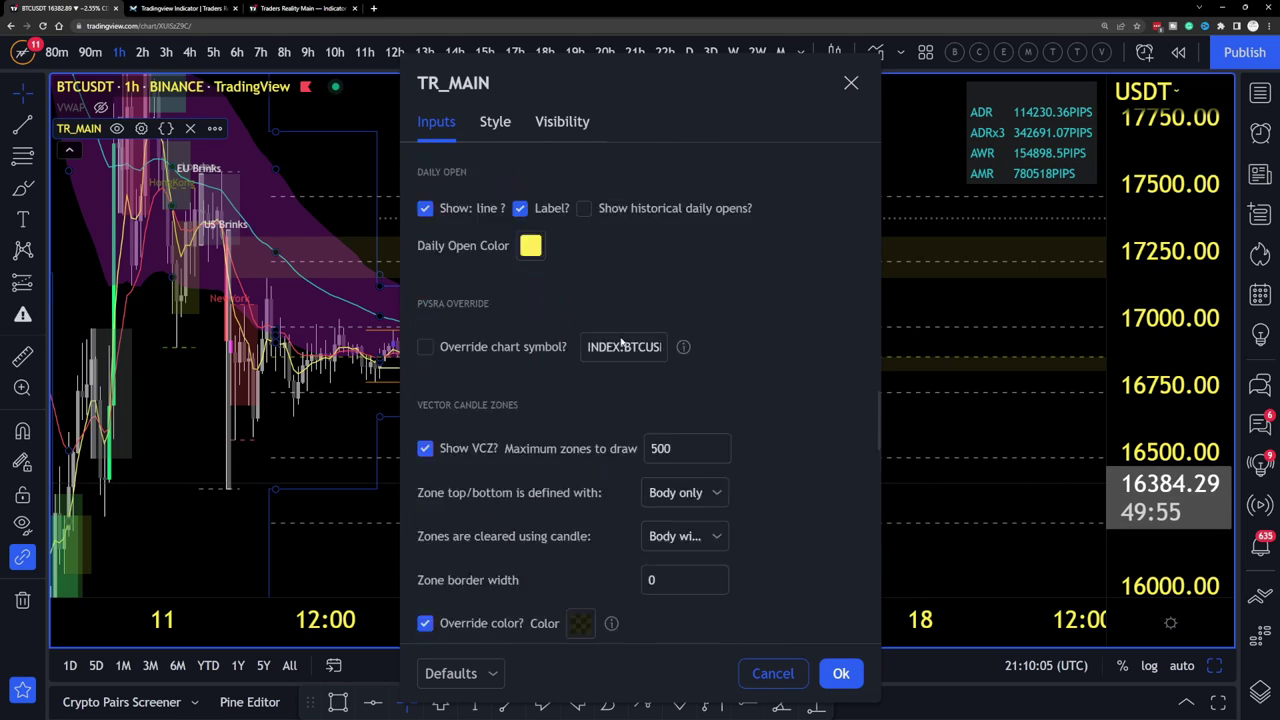
pyautogui.scroll(8, 620, 341)
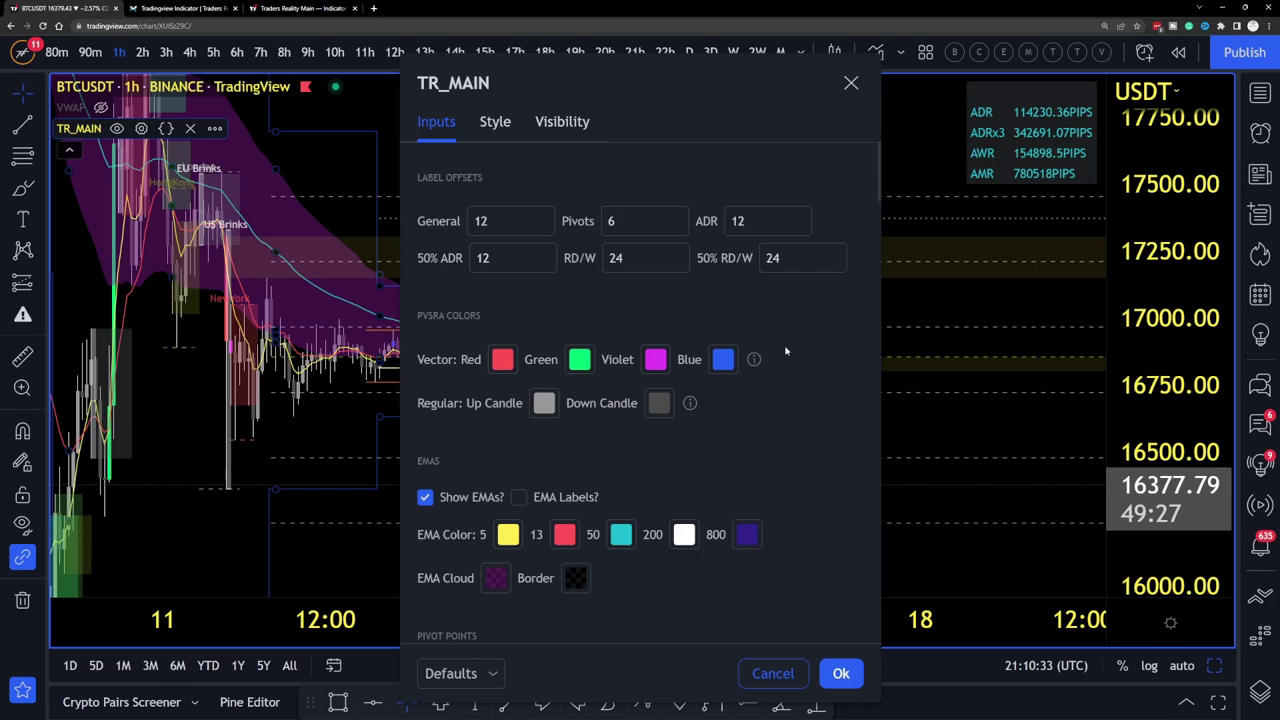
# Read the information notes for the vector and regular candle colors under PVSRA Colors.
pyautogui.scroll(-1, 786, 349)
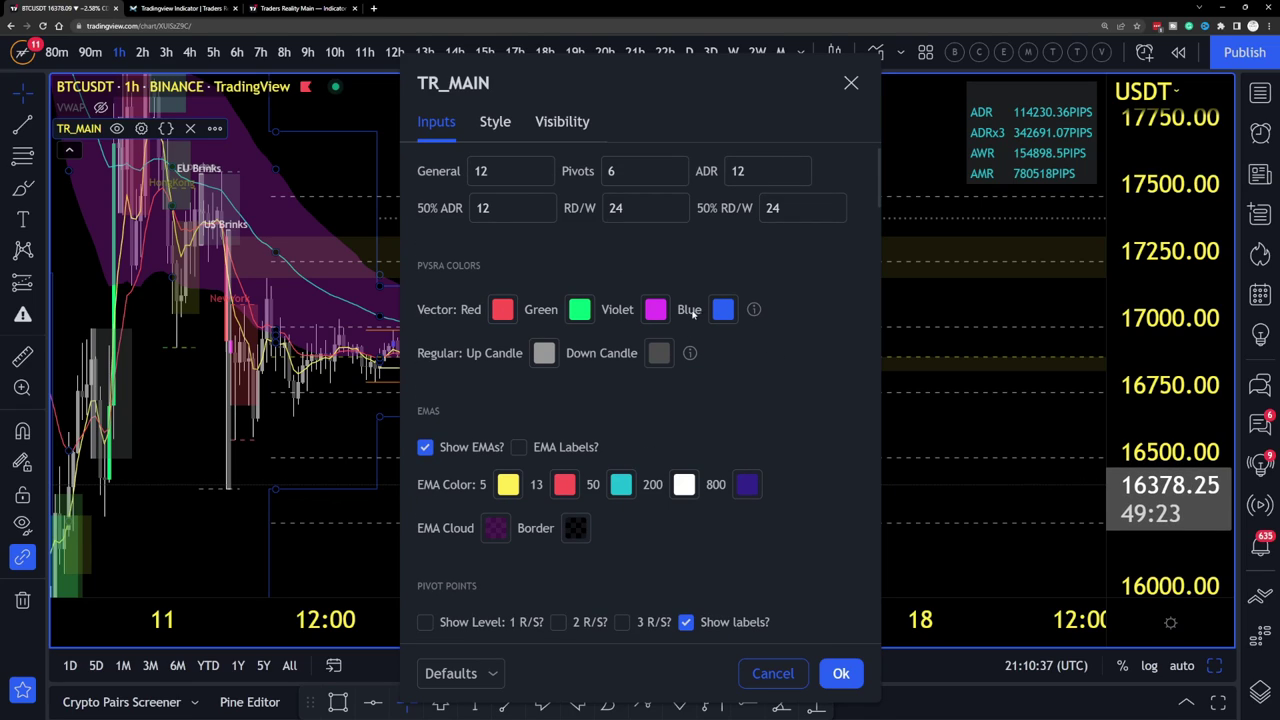
pyautogui.moveTo(757, 313)
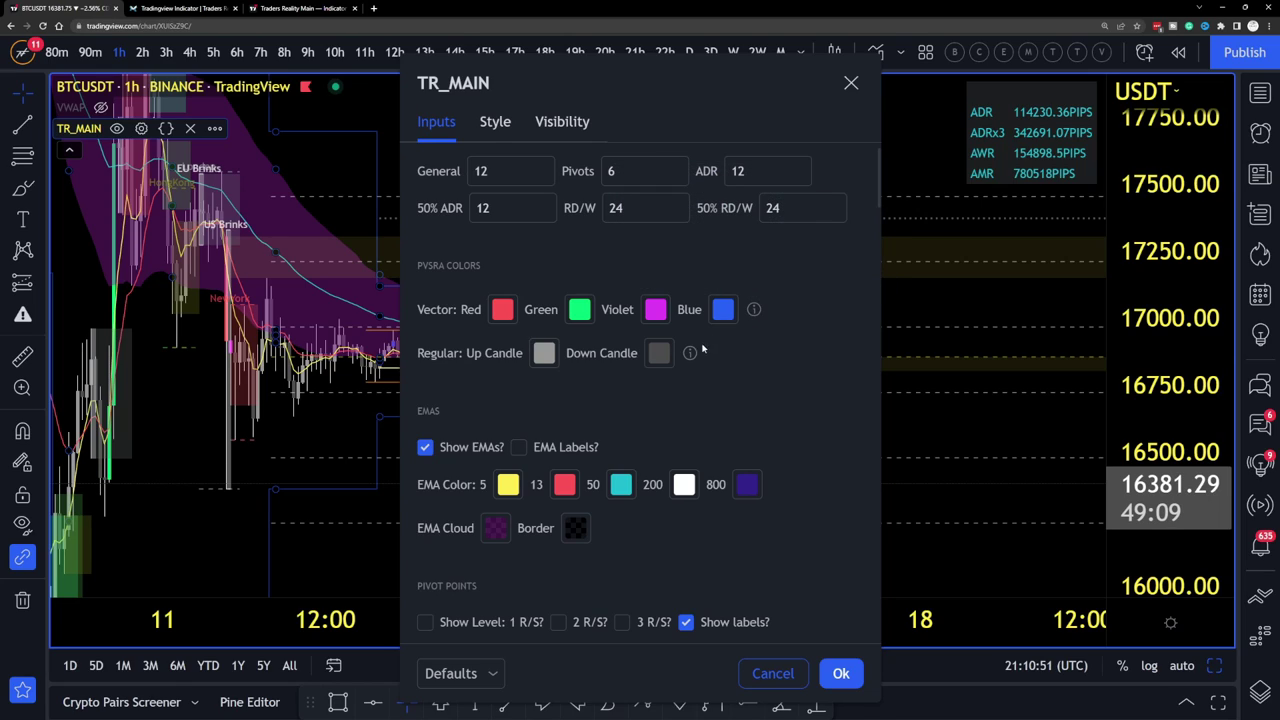
pyautogui.moveTo(692, 355)
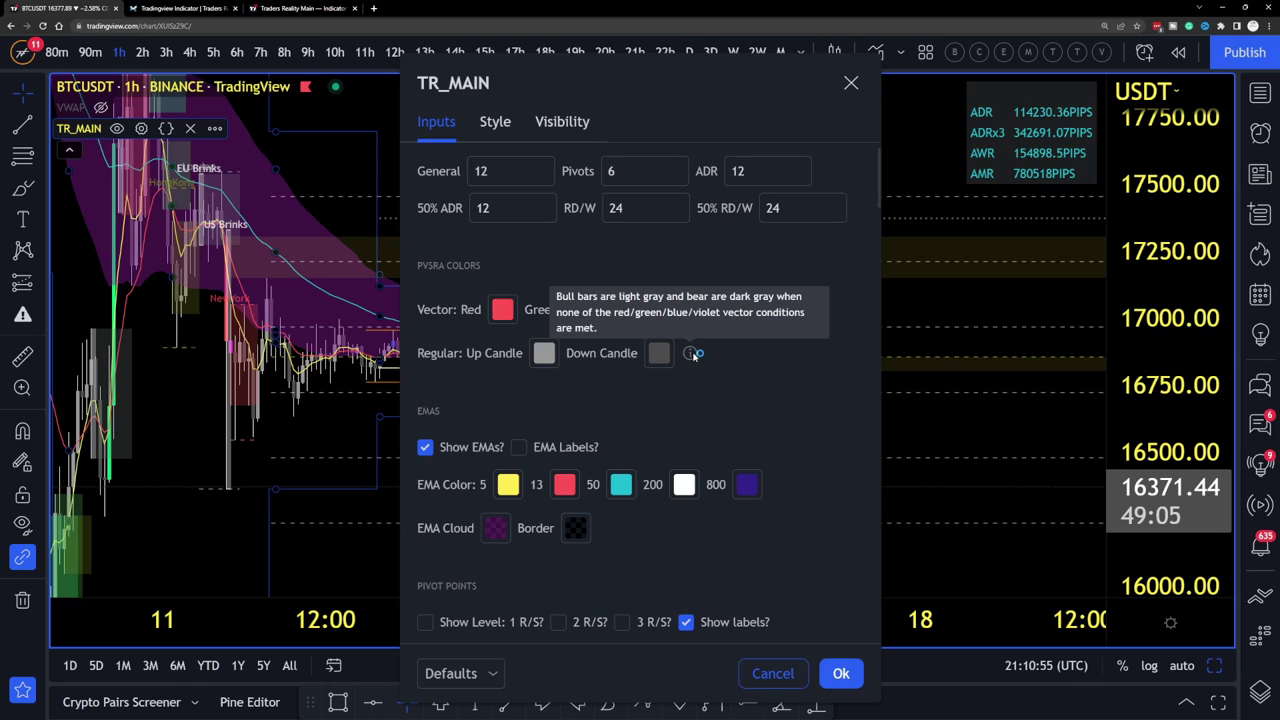
# Turn on EMA Labels in the TR_MAIN inputs, apply the settings, and check the EMA labels on the chart.
pyautogui.scroll(-1, 640, 352)
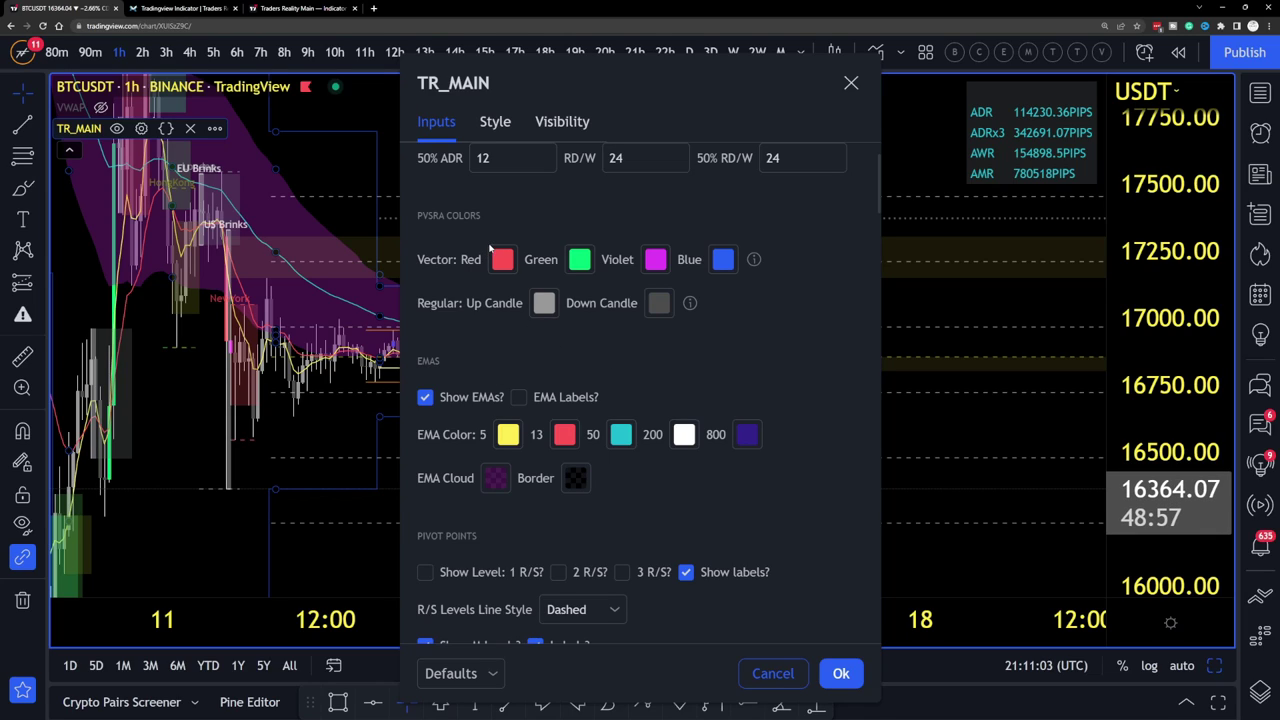
pyautogui.scroll(-2, 500, 330)
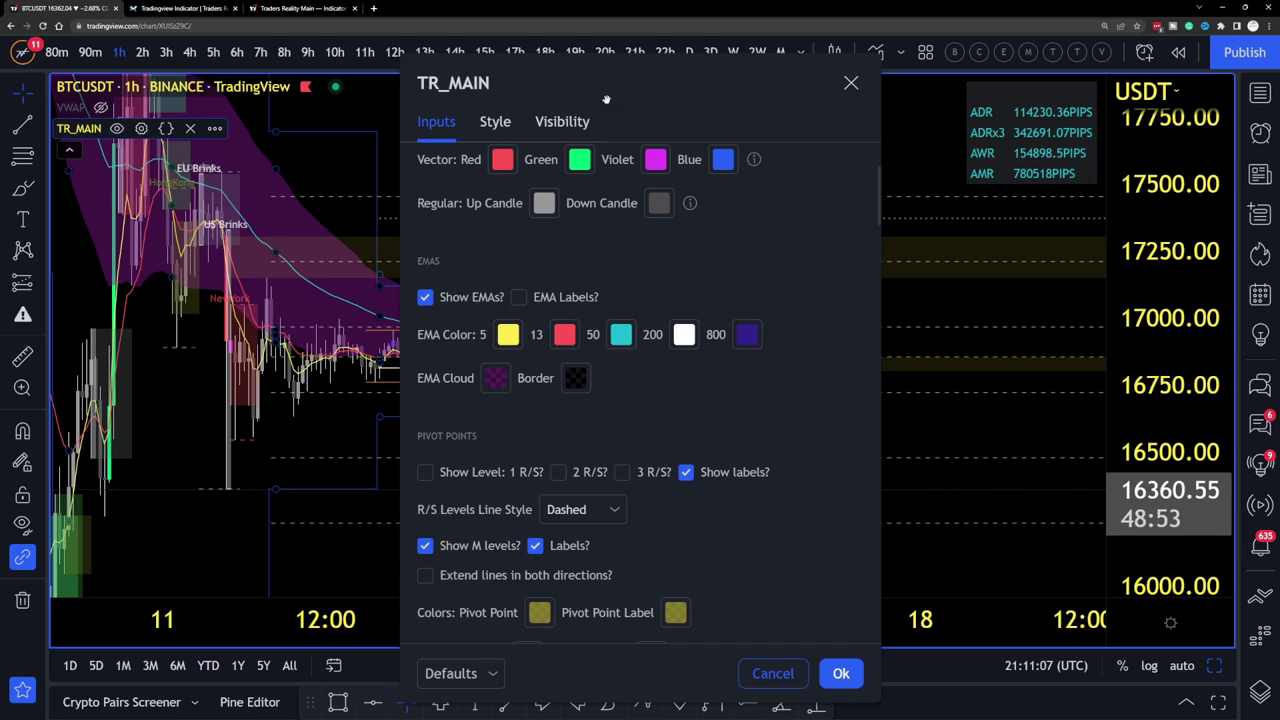
pyautogui.moveTo(578, 66); pyautogui.dragTo(988, 50)
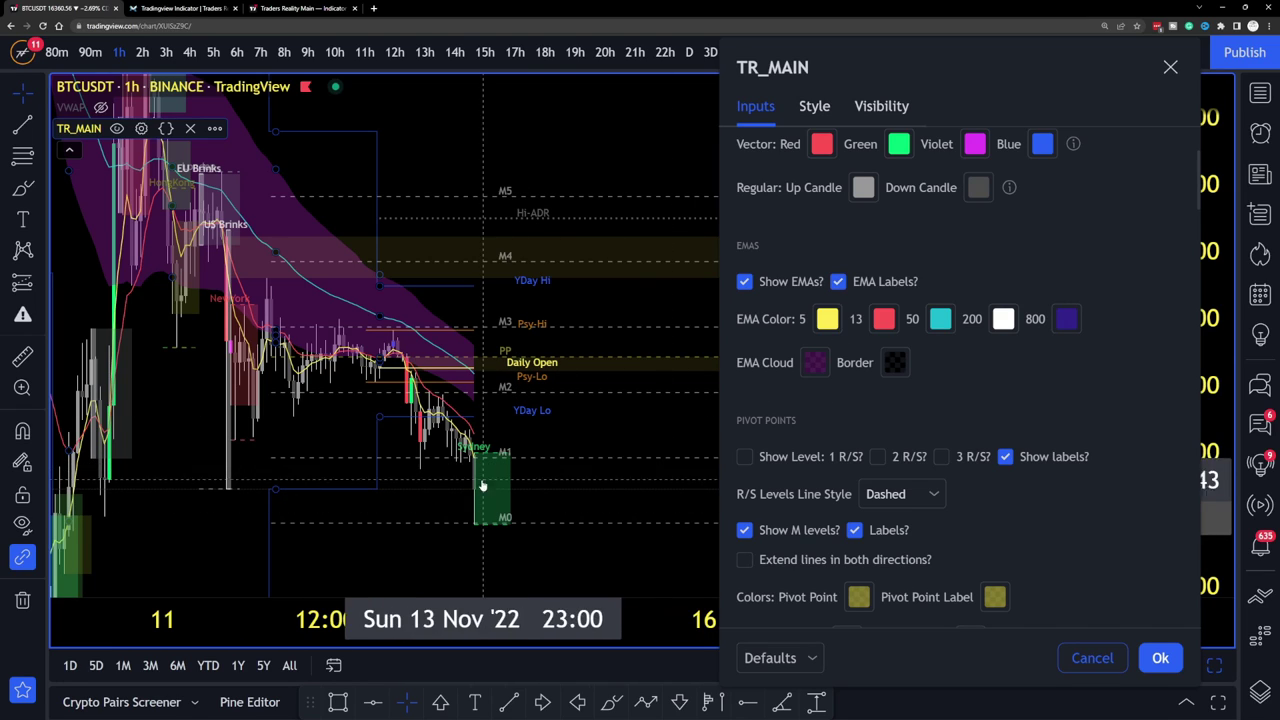
pyautogui.click(1160, 658)
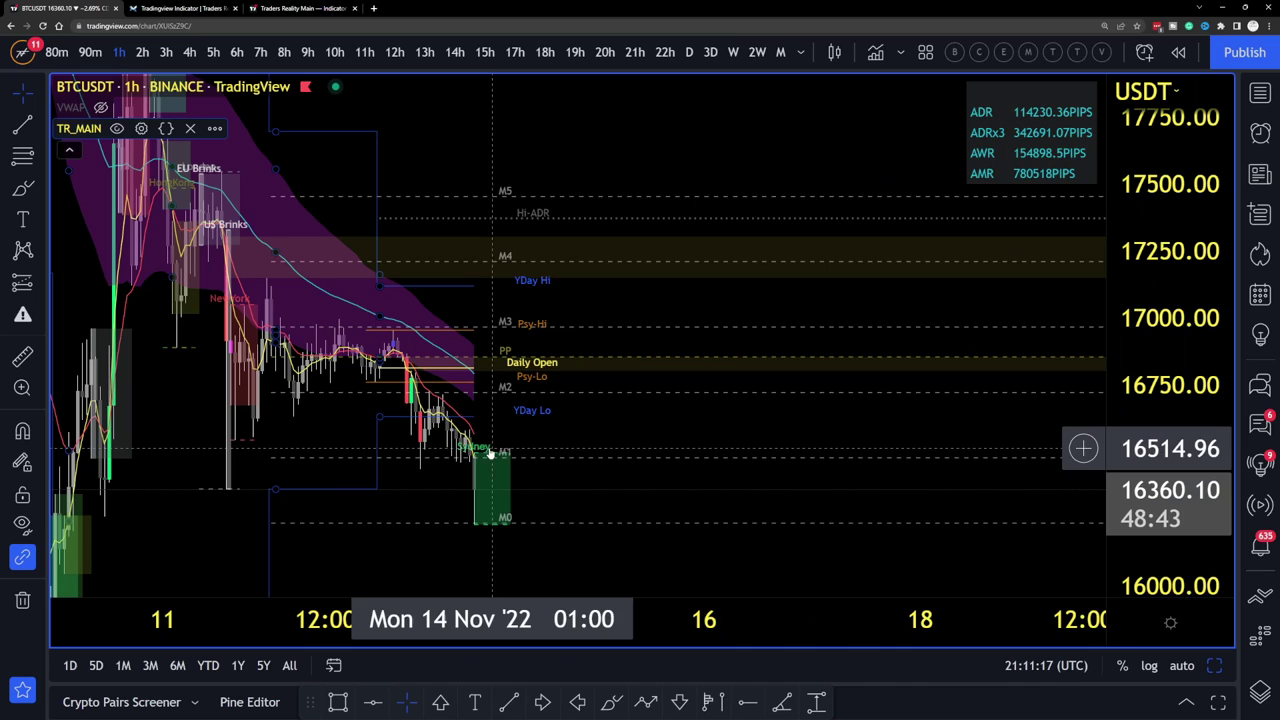
pyautogui.scroll(2, 586, 462)
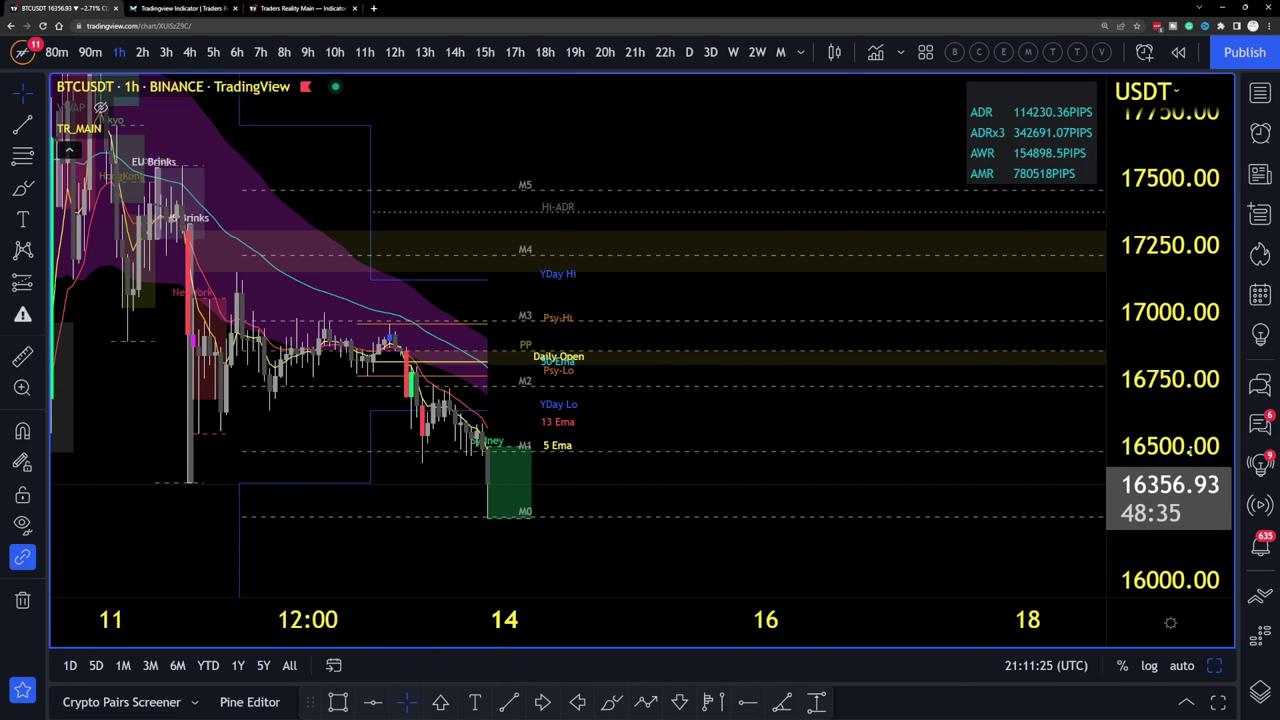
pyautogui.moveTo(1170, 400); pyautogui.dragTo(1170, 300)
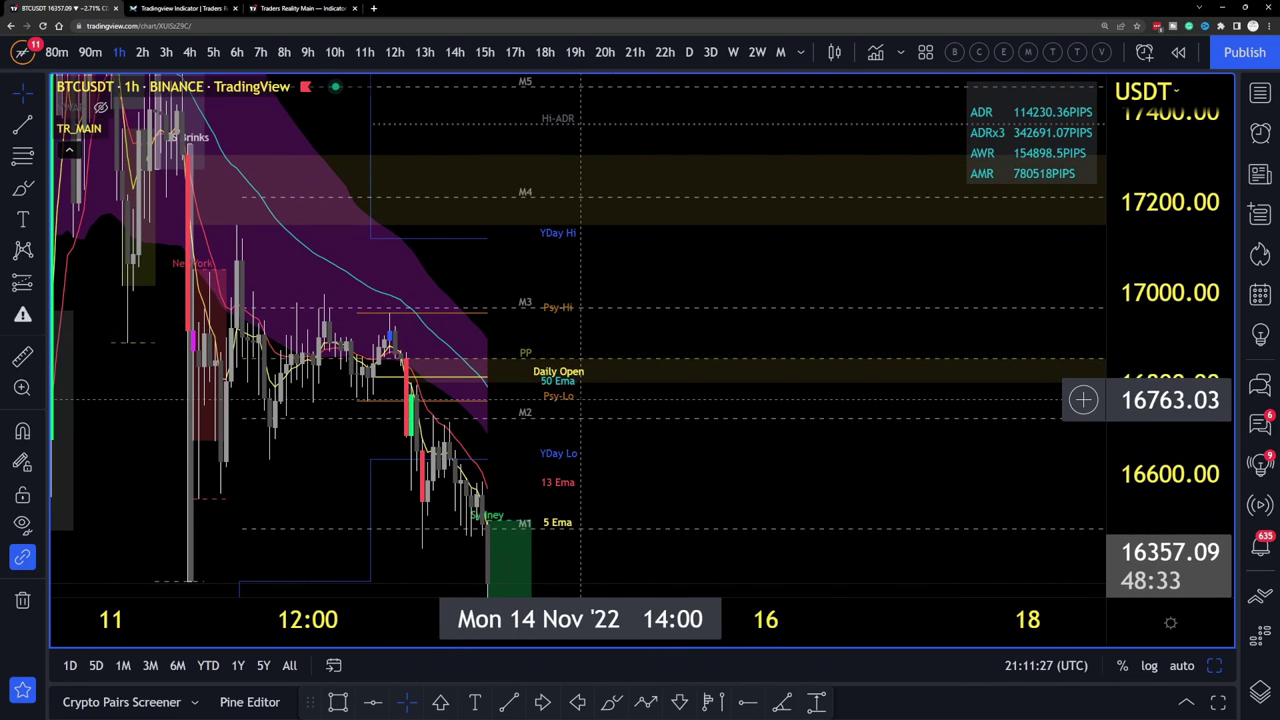
pyautogui.moveTo(647, 258); pyautogui.dragTo(666, 521)
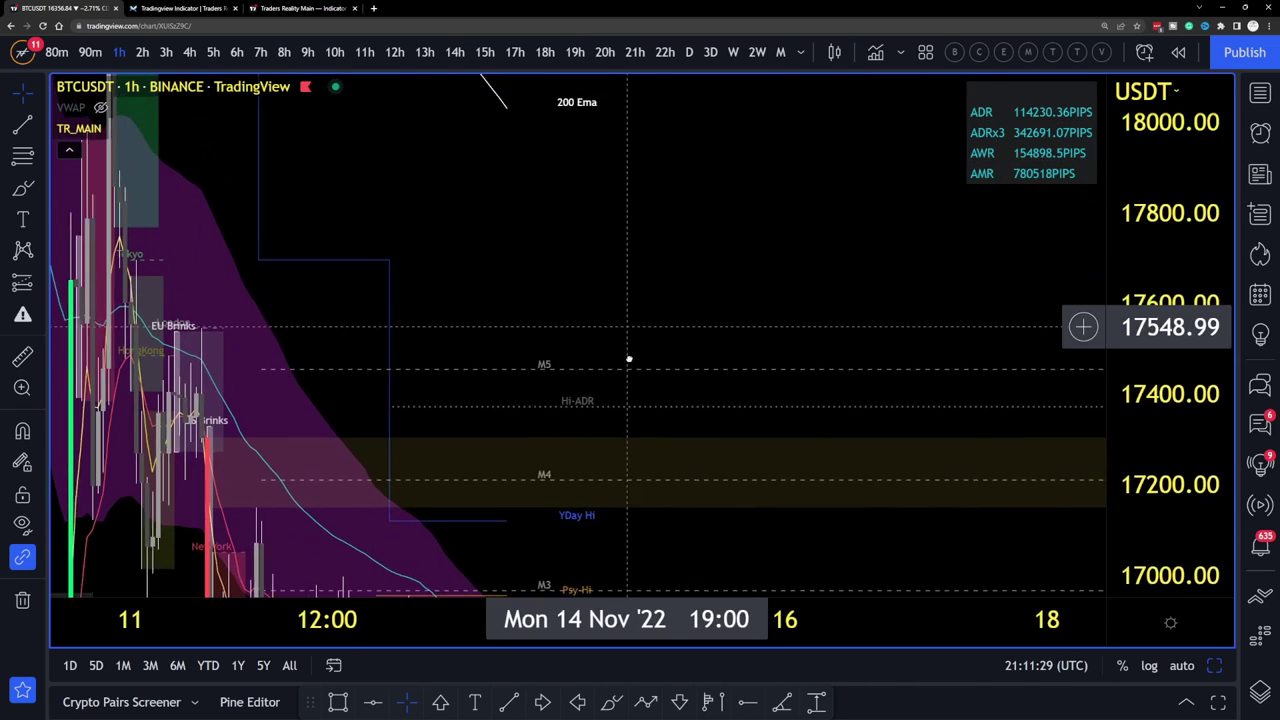
pyautogui.moveTo(1156, 262); pyautogui.dragTo(1159, 372)
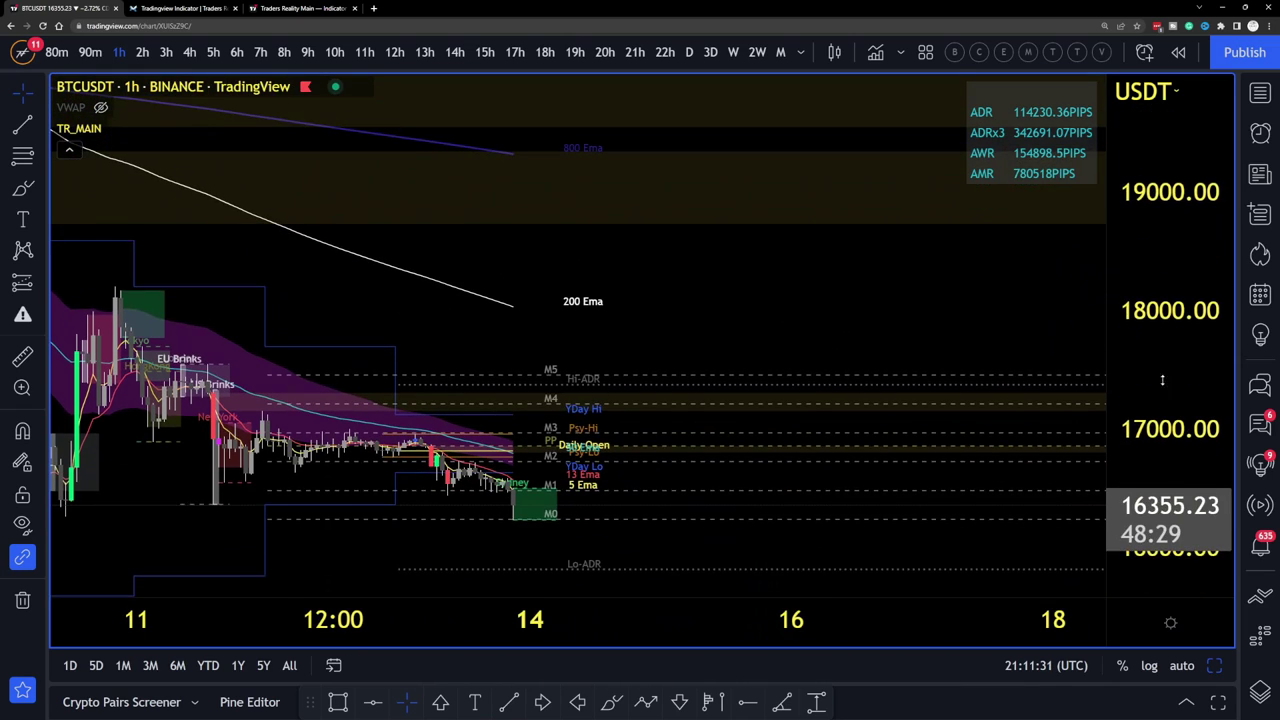
# Turn off EMA Labels in the TR_MAIN inputs and move the settings dialog aside to uncover the recent candles.
pyautogui.click(141, 128)
pyautogui.scroll(-3, 453, 237)
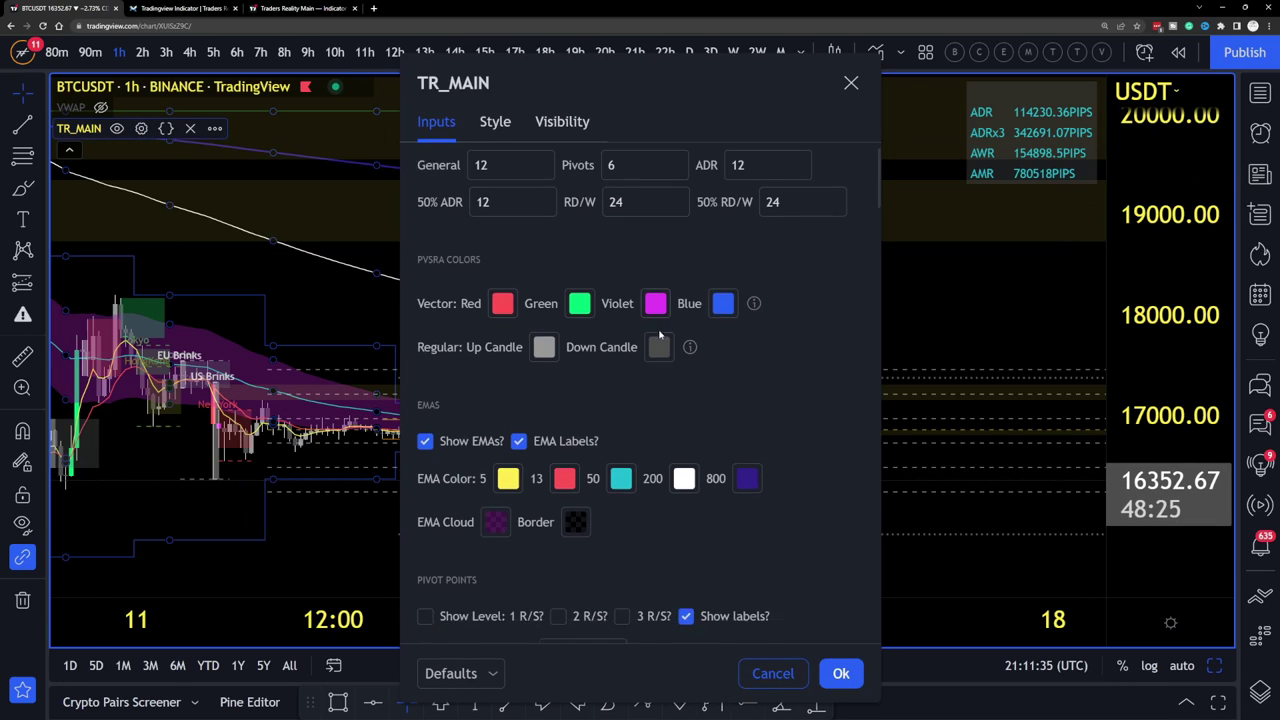
pyautogui.click(519, 347)
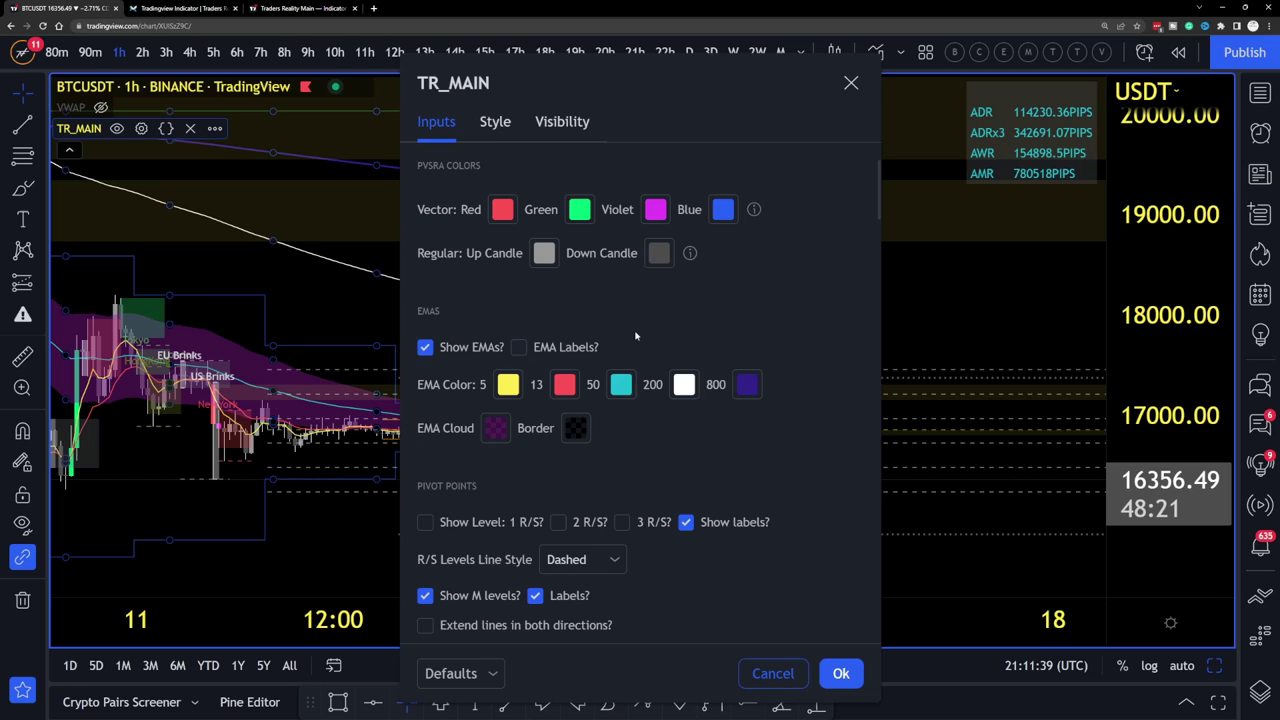
pyautogui.moveTo(576, 70); pyautogui.dragTo(846, 50)
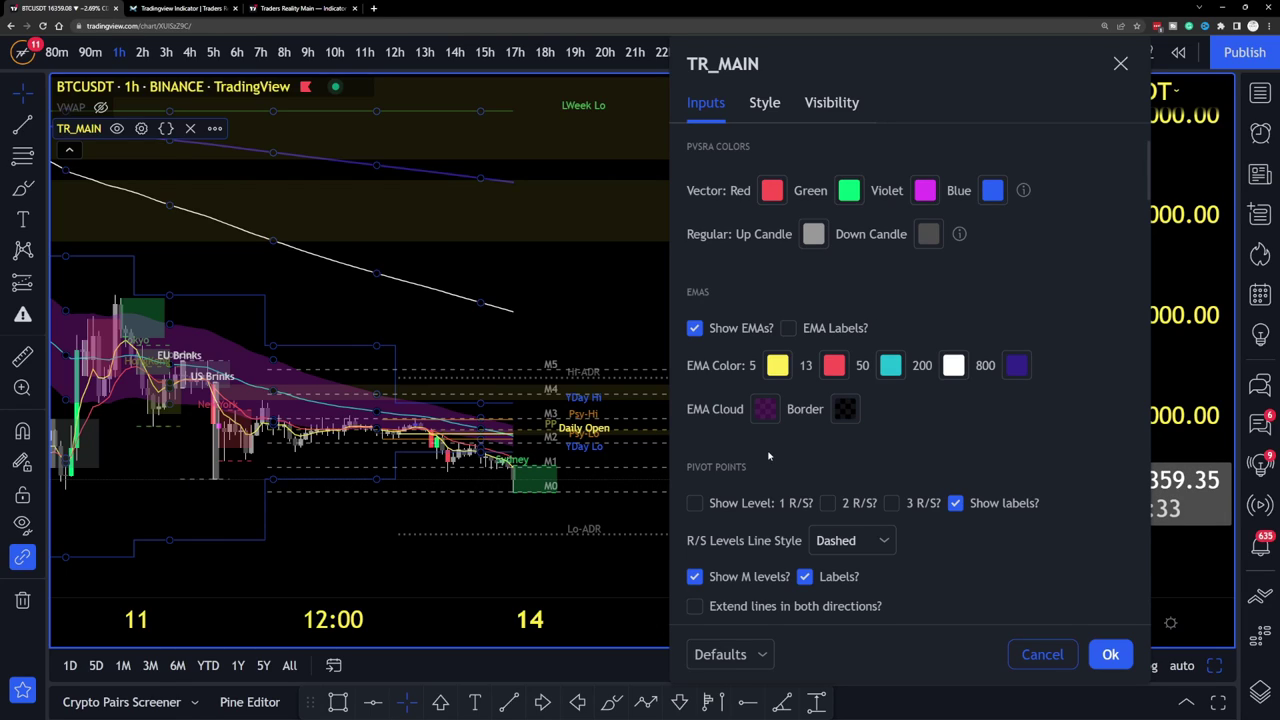
# Look at the Defaults options, and review the TR_MAIN inputs from Label Offsets through Pivot Points.
pyautogui.click(762, 656)
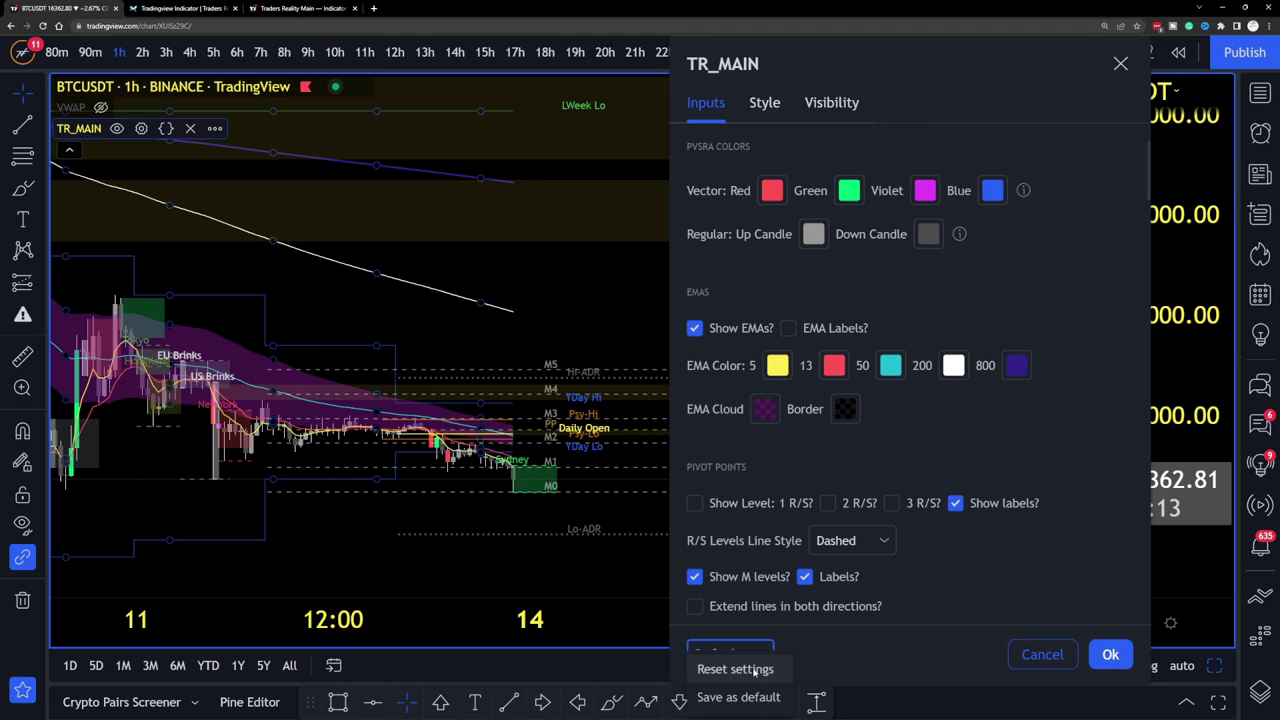
pyautogui.click(838, 650)
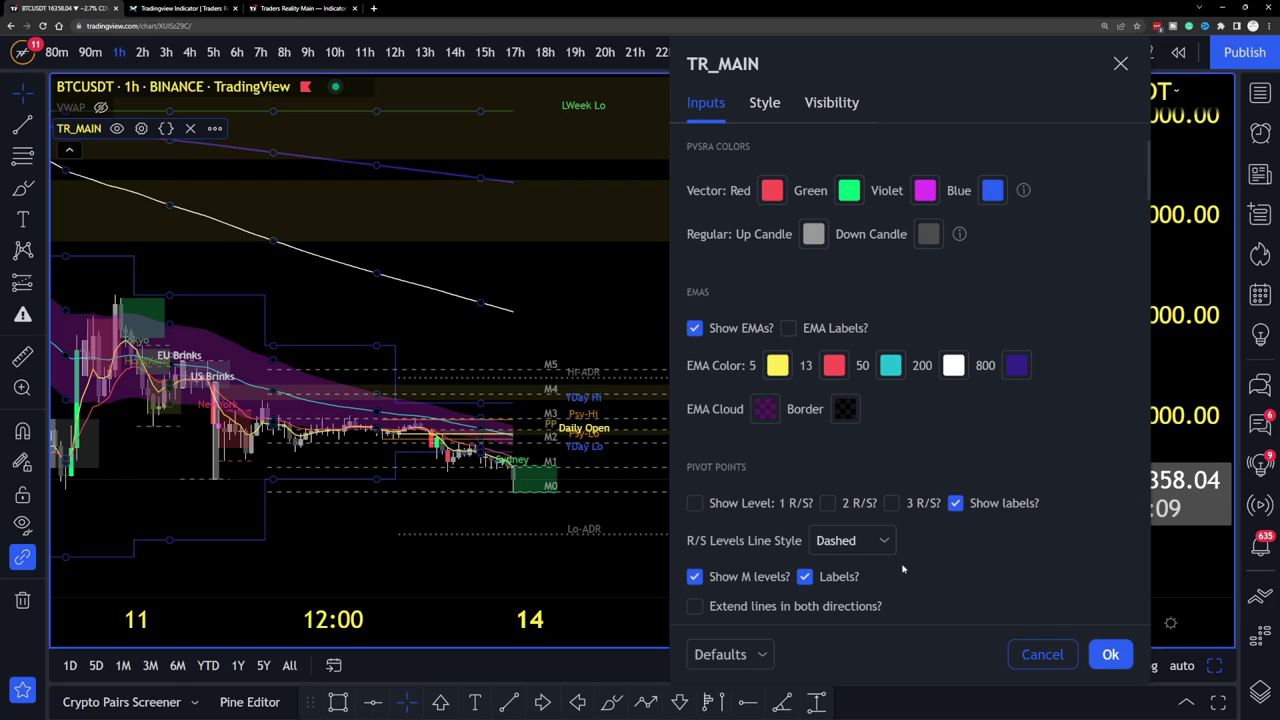
pyautogui.scroll(-1, 909, 563)
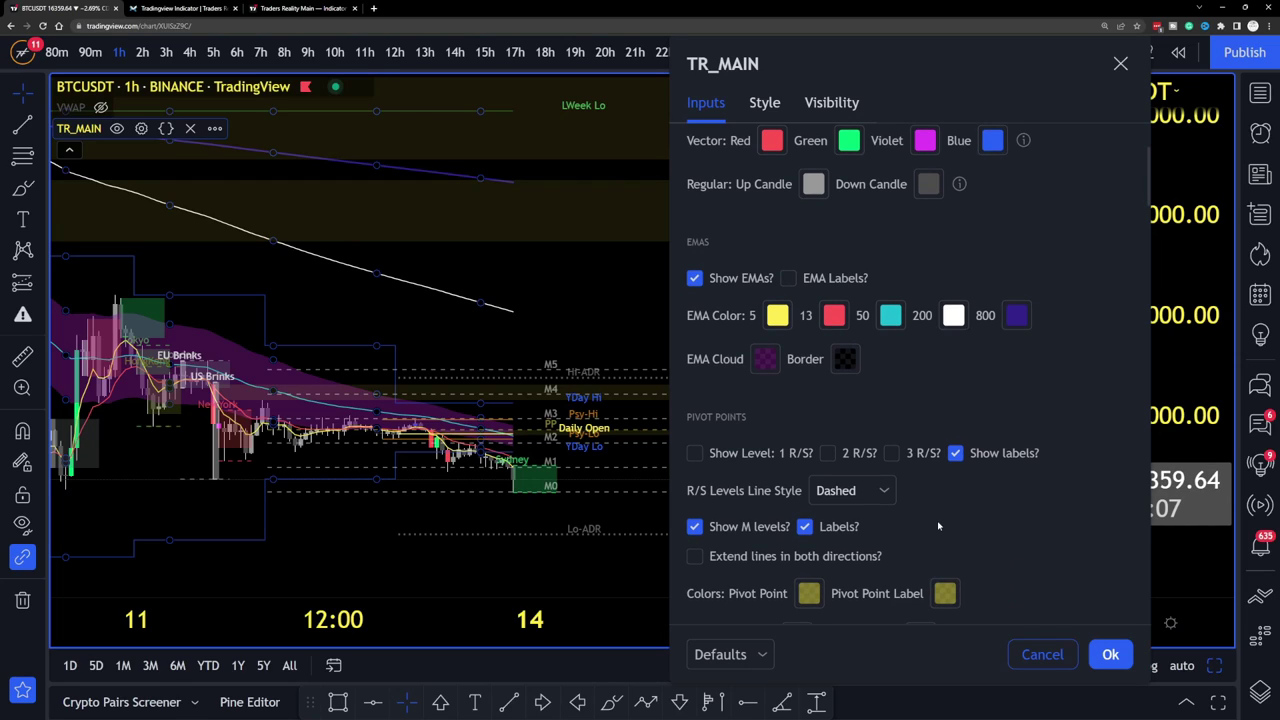
pyautogui.scroll(-1, 790, 420)
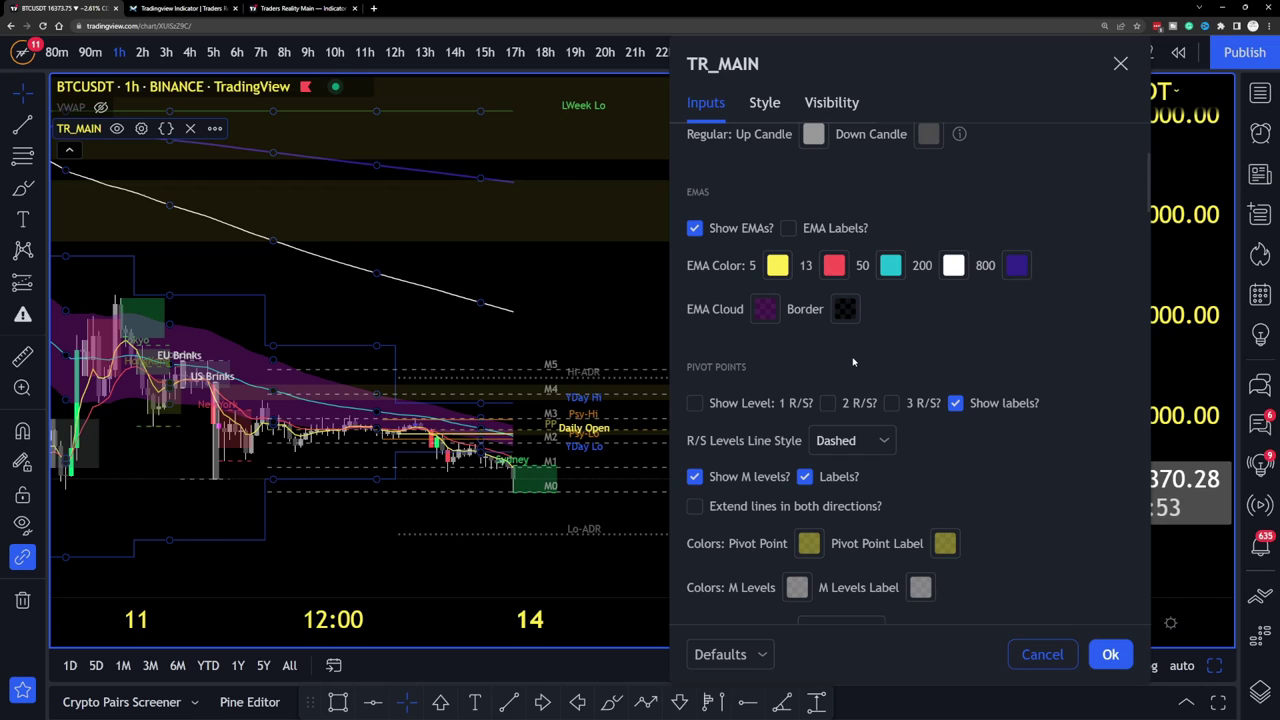
pyautogui.scroll(5, 853, 362)
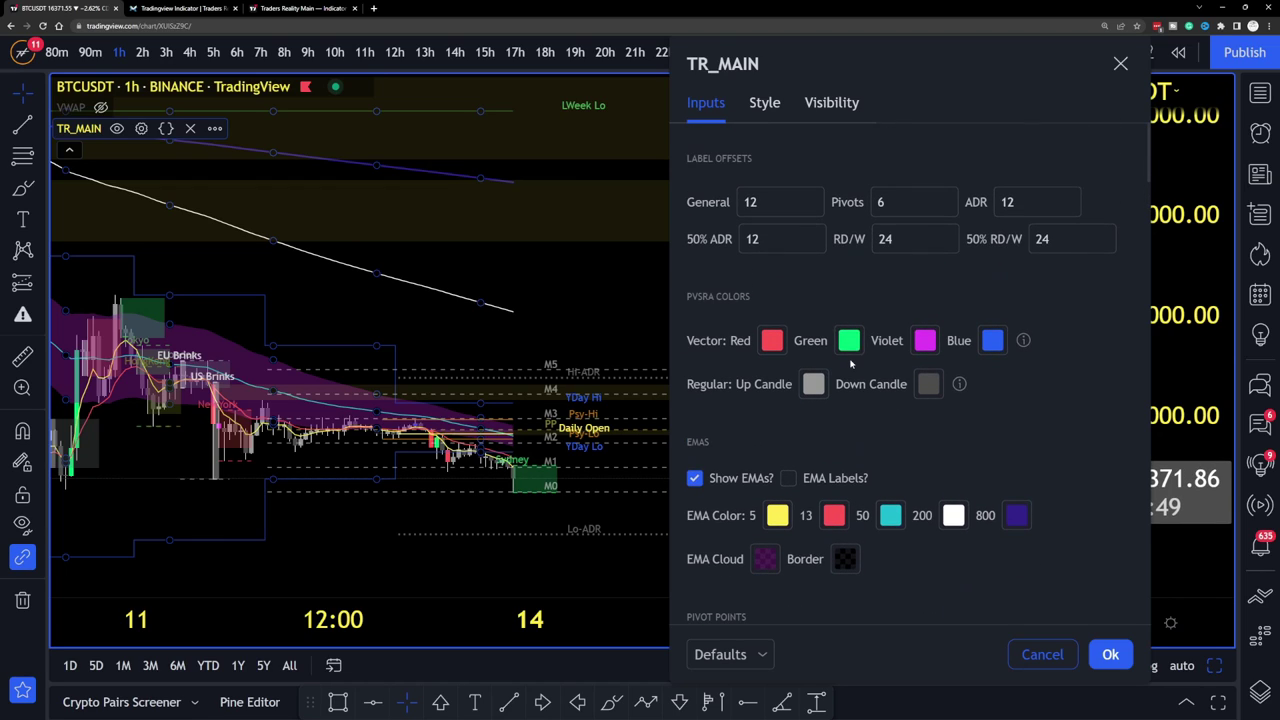
pyautogui.scroll(-2, 851, 366)
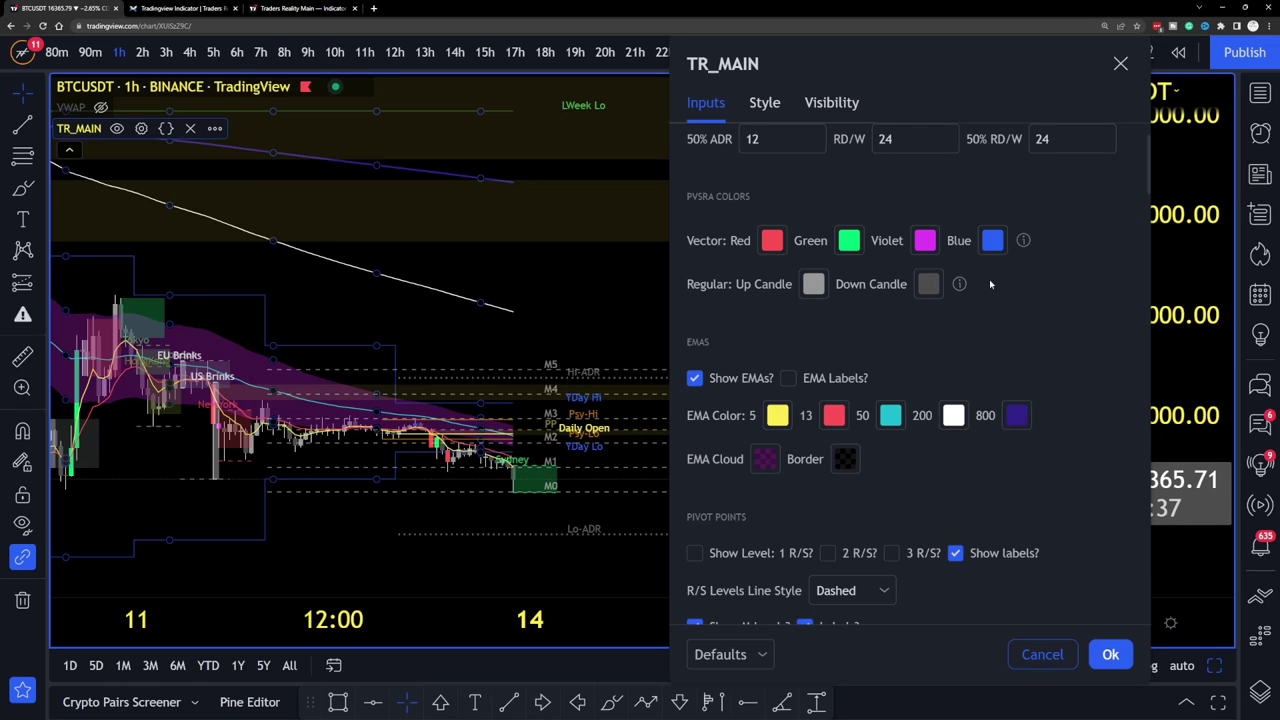
pyautogui.scroll(-1, 973, 305)
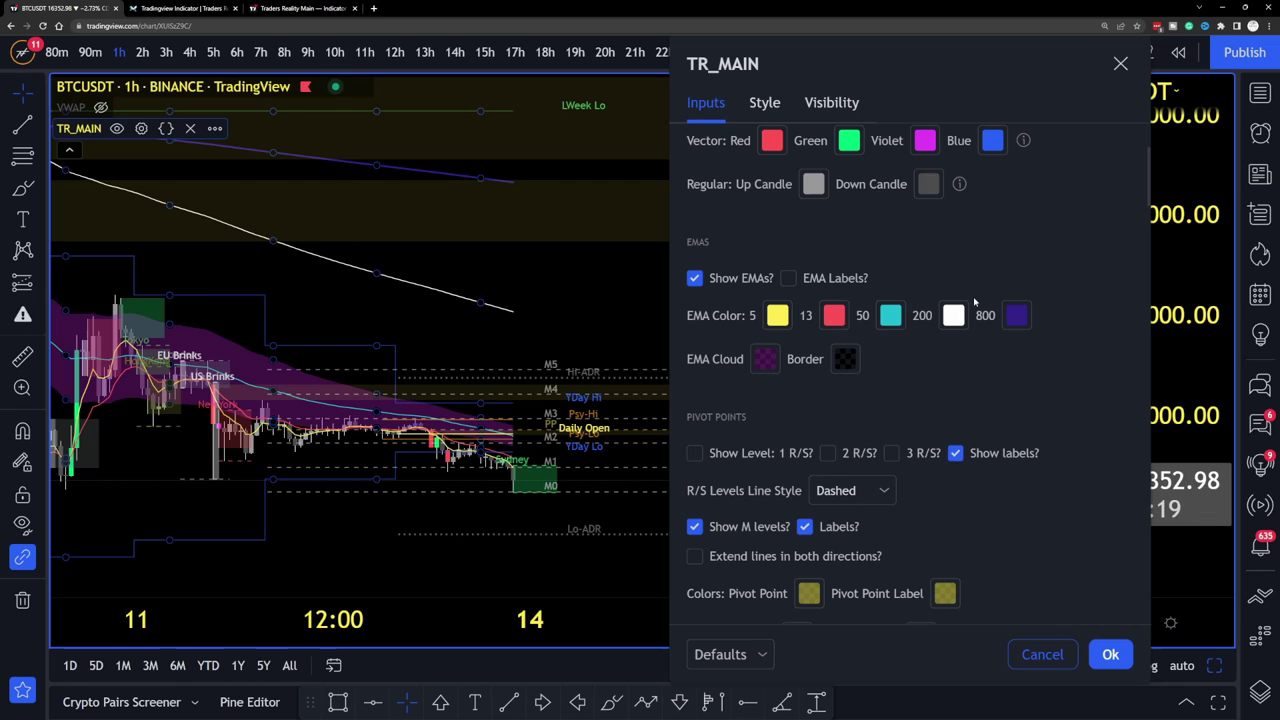
pyautogui.scroll(-1, 974, 302)
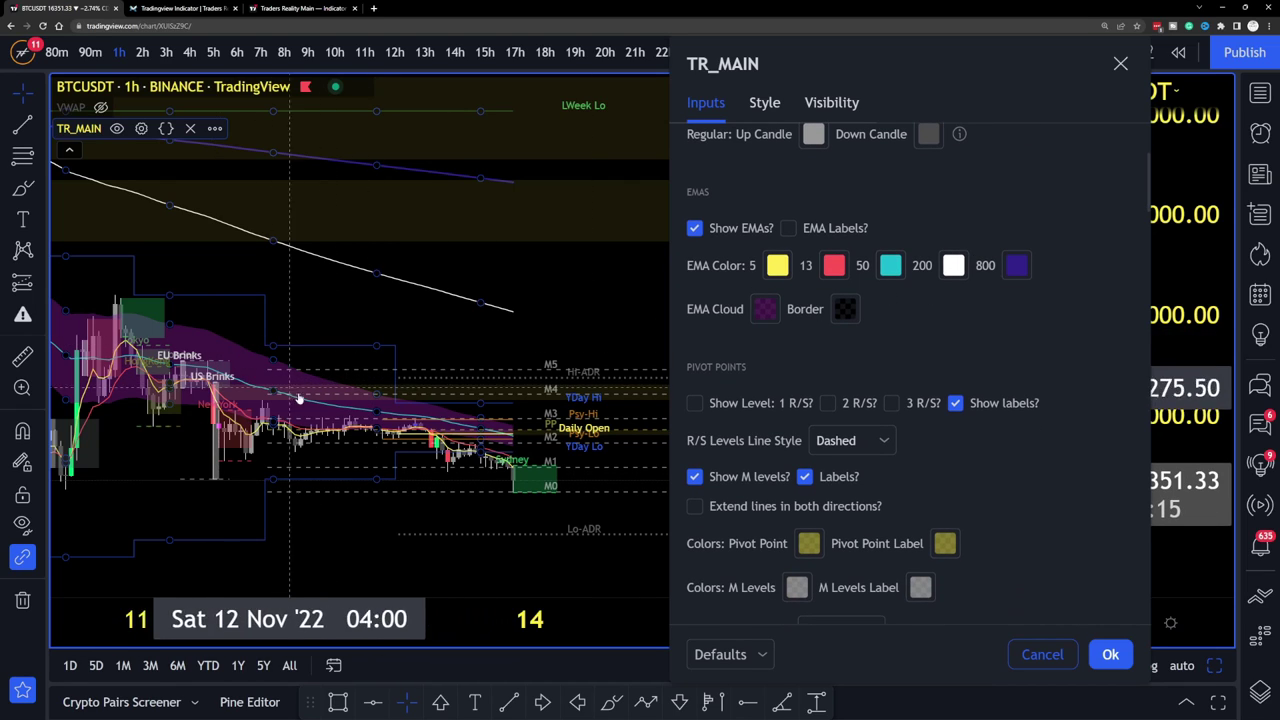
# Close the settings, enlarge the recent BTCUSDT candles, and reopen the TR_MAIN inputs at the EMAs section beside the chart.
pyautogui.press('Escape')
pyautogui.scroll(5, 420, 272)
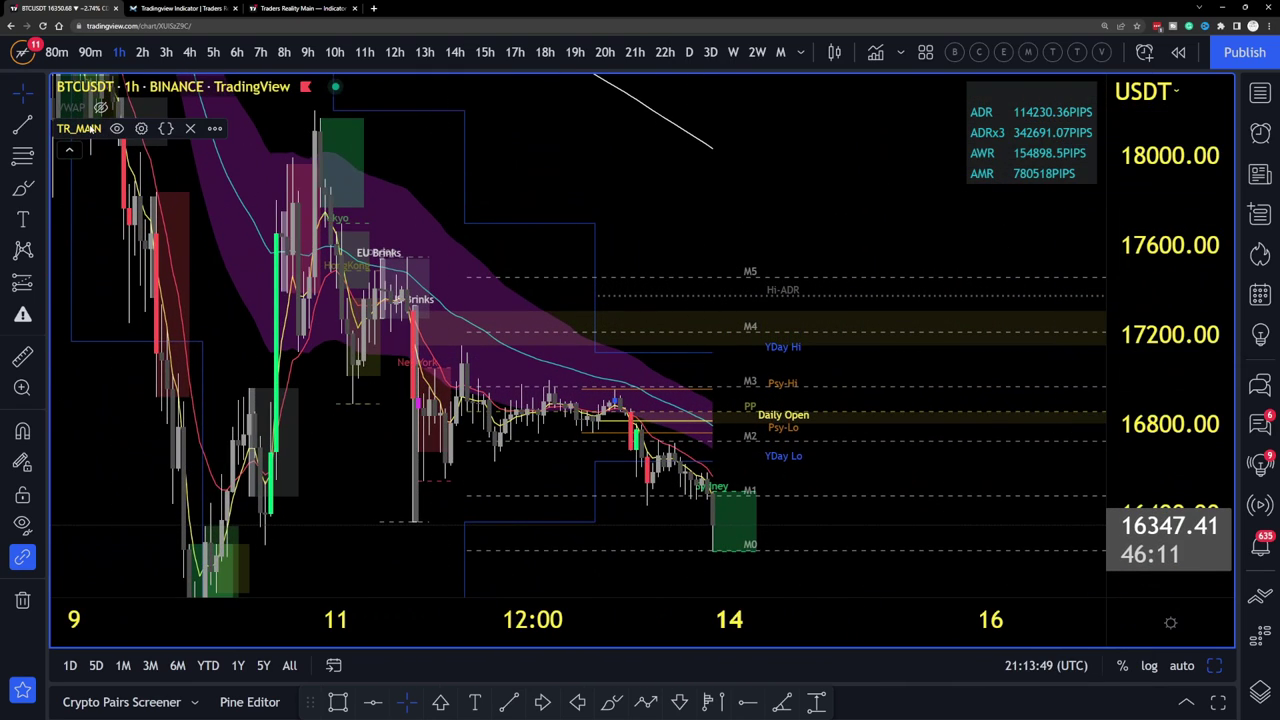
pyautogui.click(141, 128)
pyautogui.moveTo(600, 97); pyautogui.dragTo(926, 65)
pyautogui.scroll(-5, 969, 364)
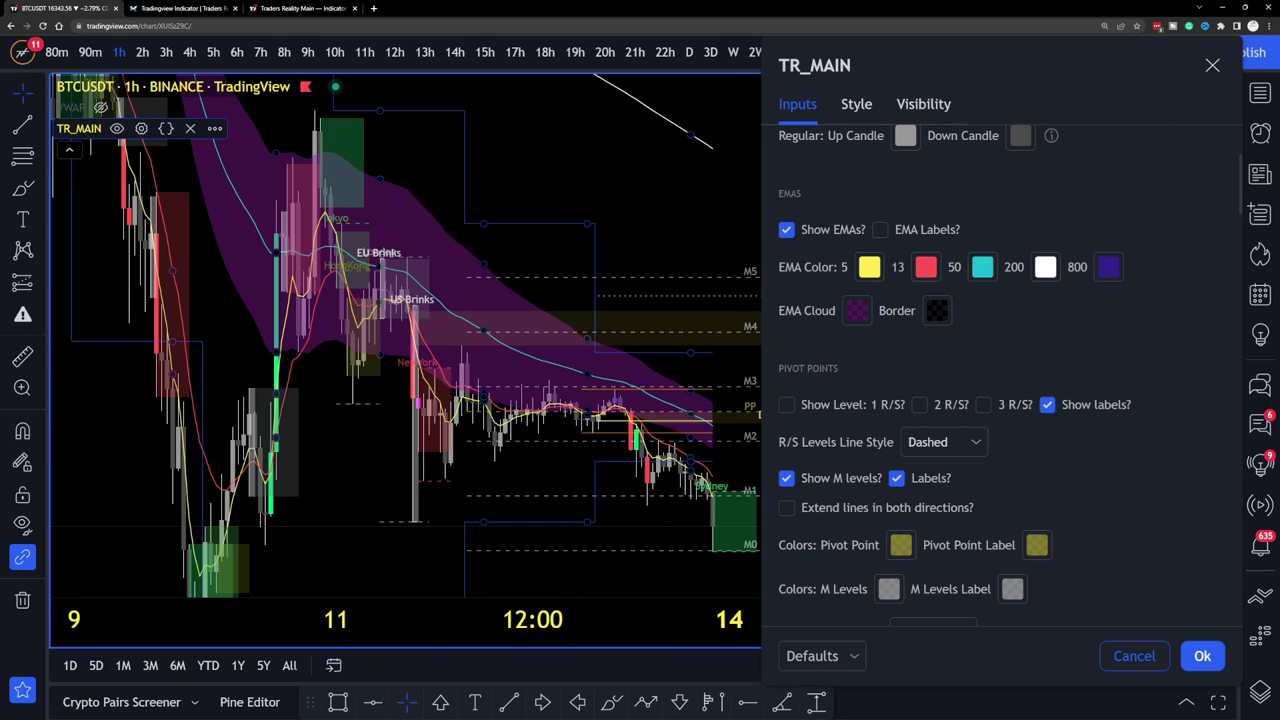
# Switch to the MT4 window and load the template "# pvsra v2.2 01-17-2022 white" on the USTEC H1 chart.
pyautogui.hotkey('alt', 'Tab')
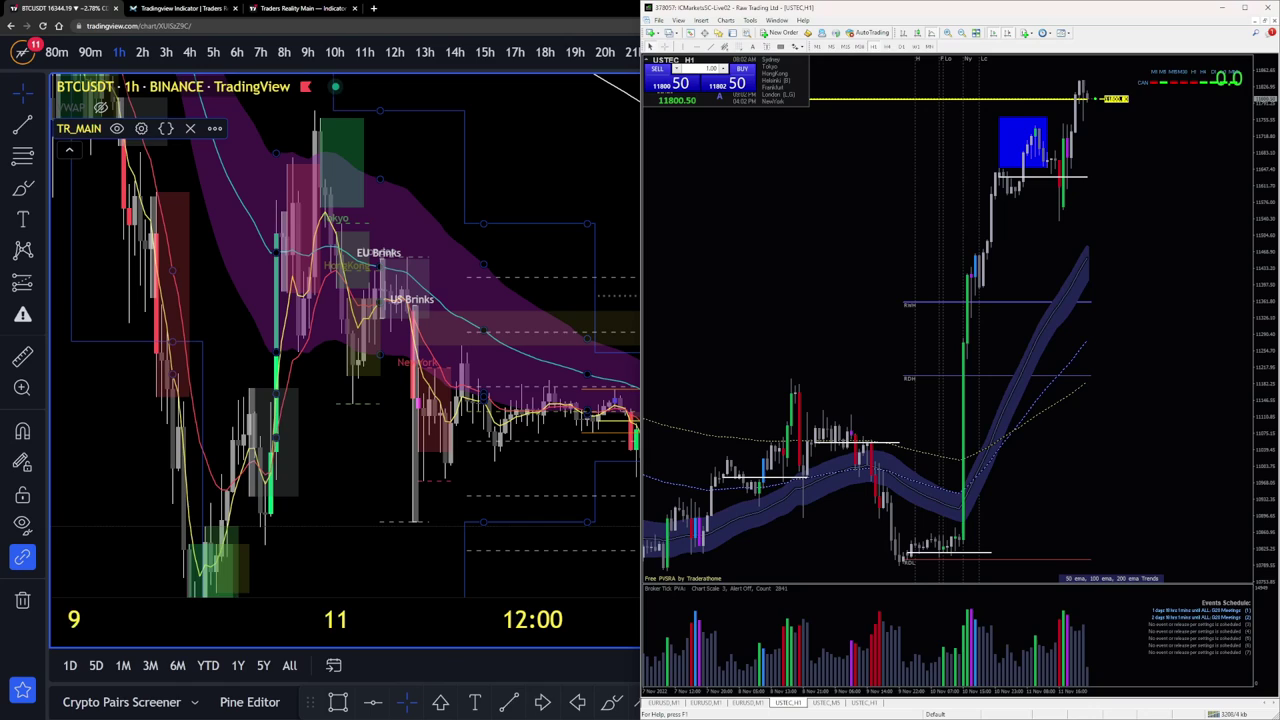
pyautogui.rightClick(738, 242)
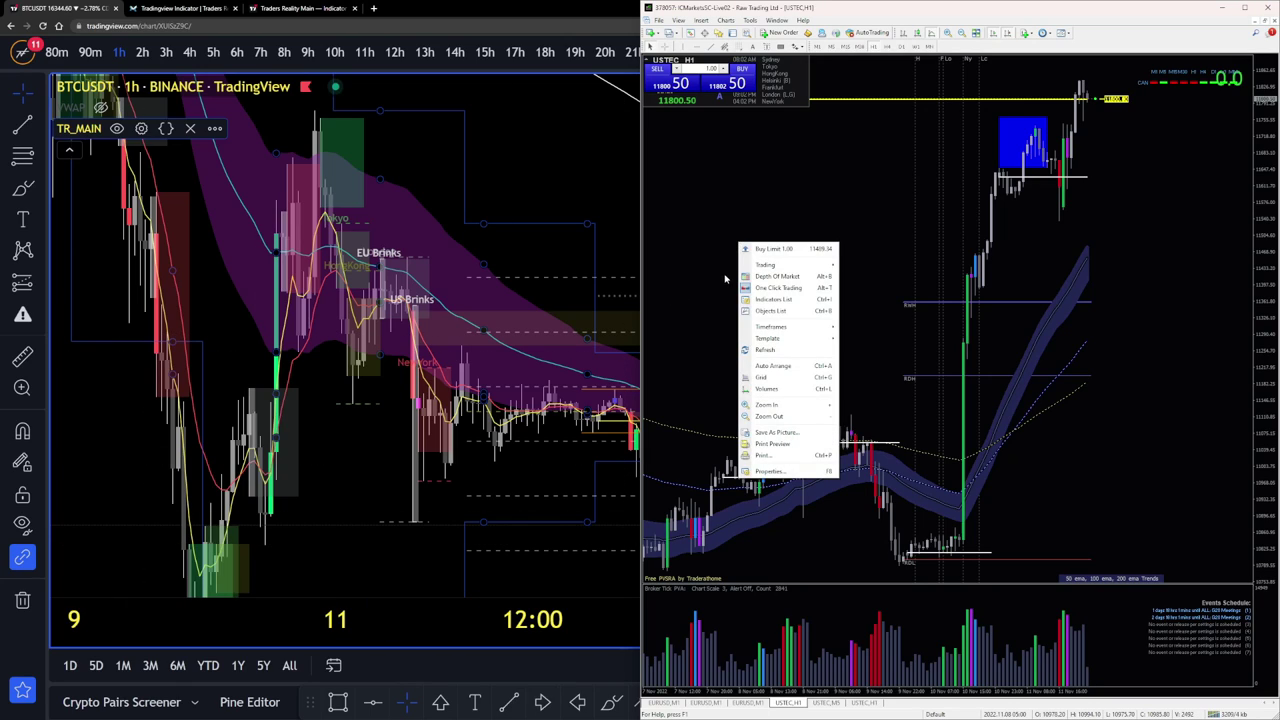
pyautogui.moveTo(775, 338)
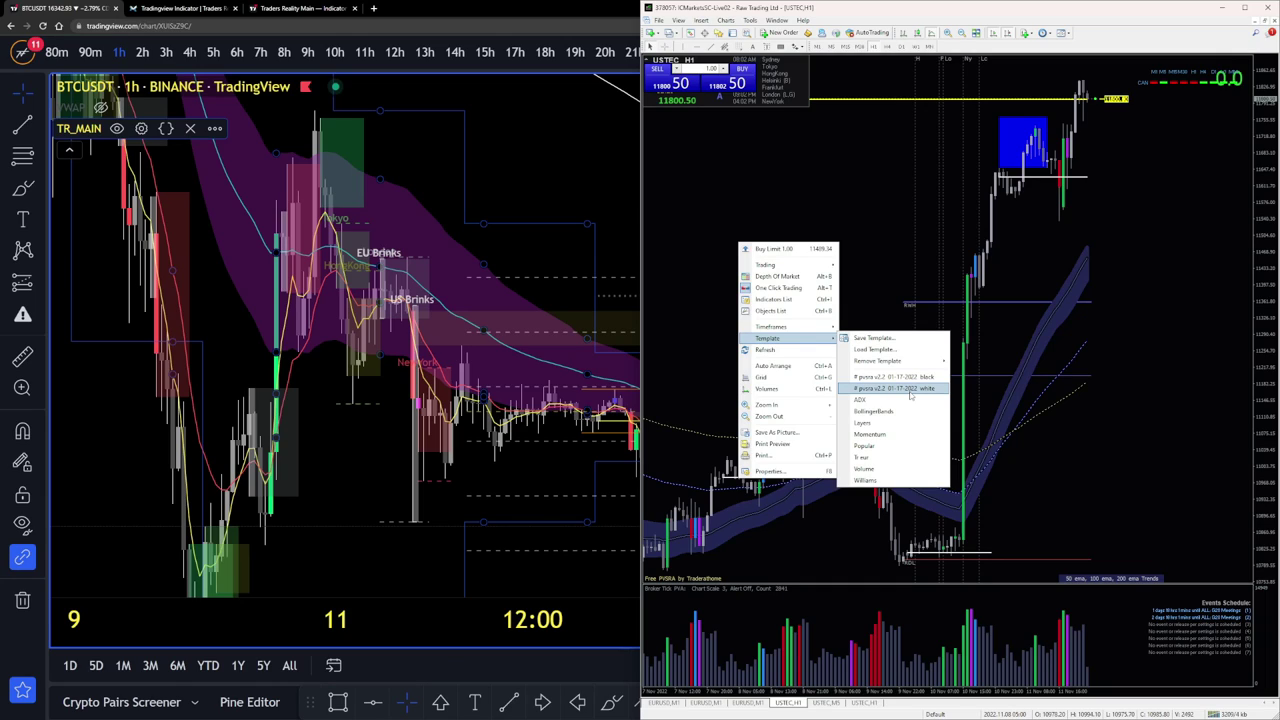
pyautogui.click(910, 388)
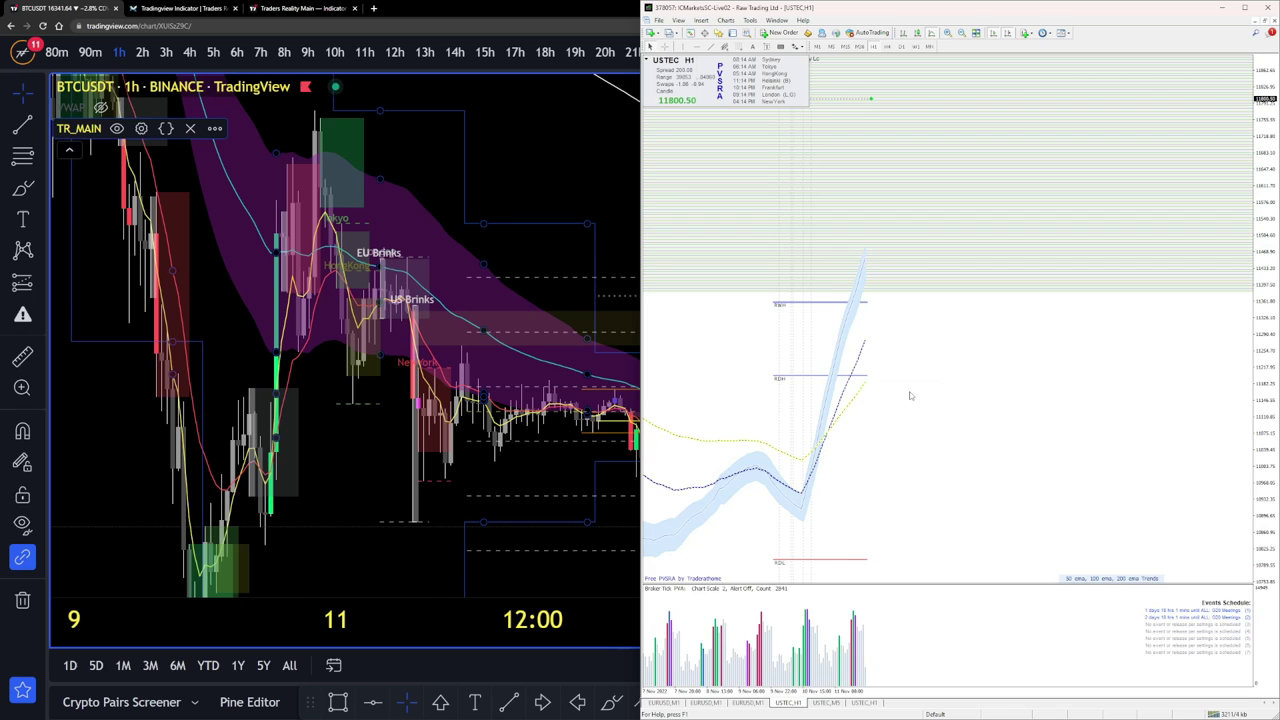
pyautogui.scroll(5, 905, 340)
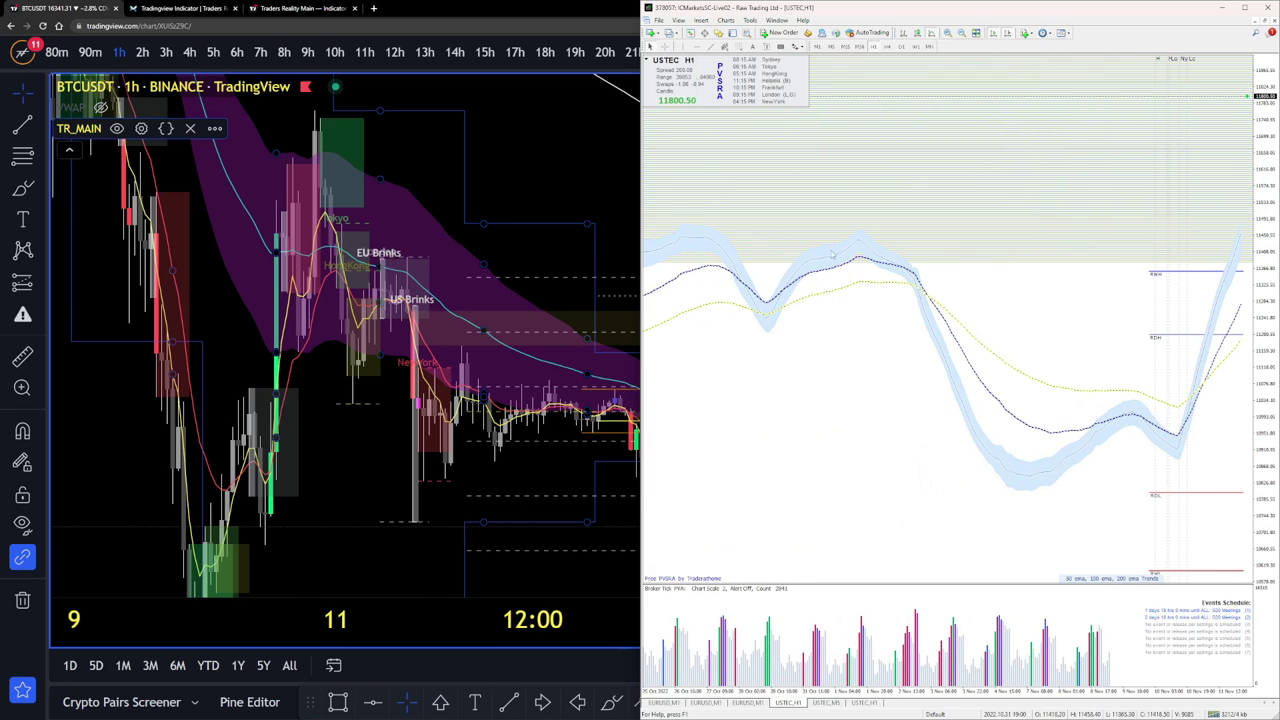
pyautogui.scroll(2, 900, 280)
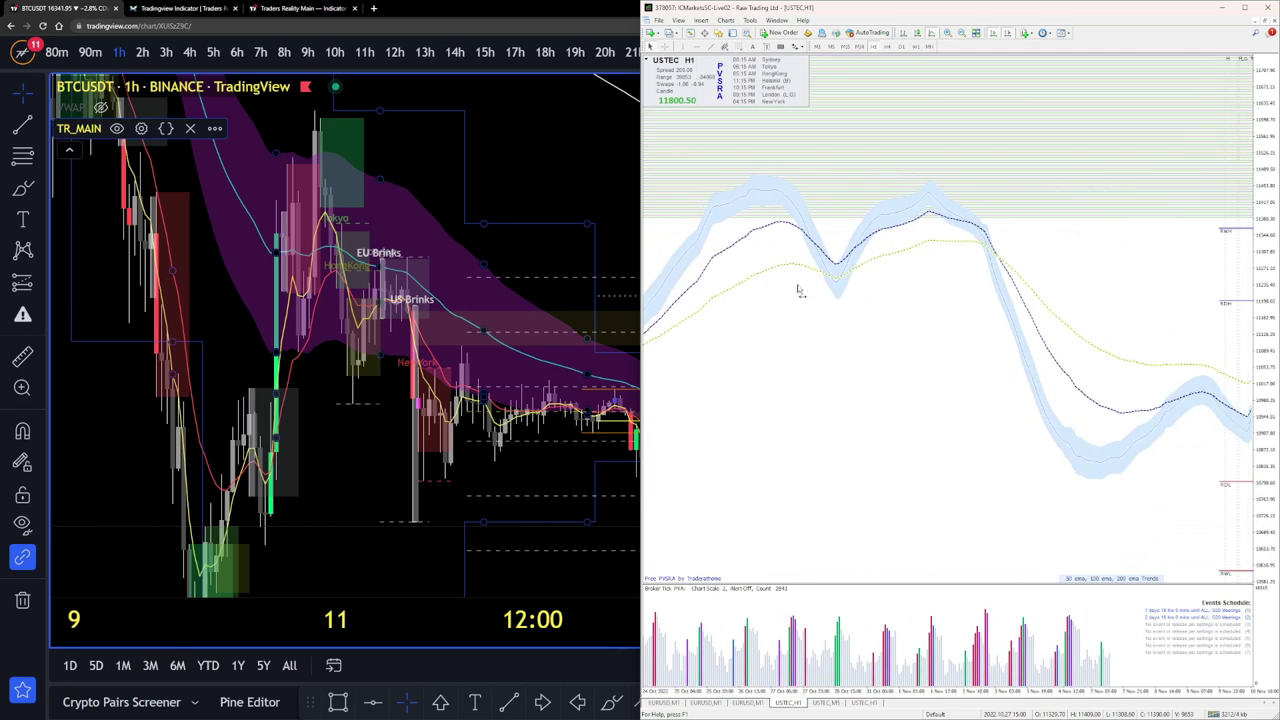
pyautogui.scroll(1, 800, 290)
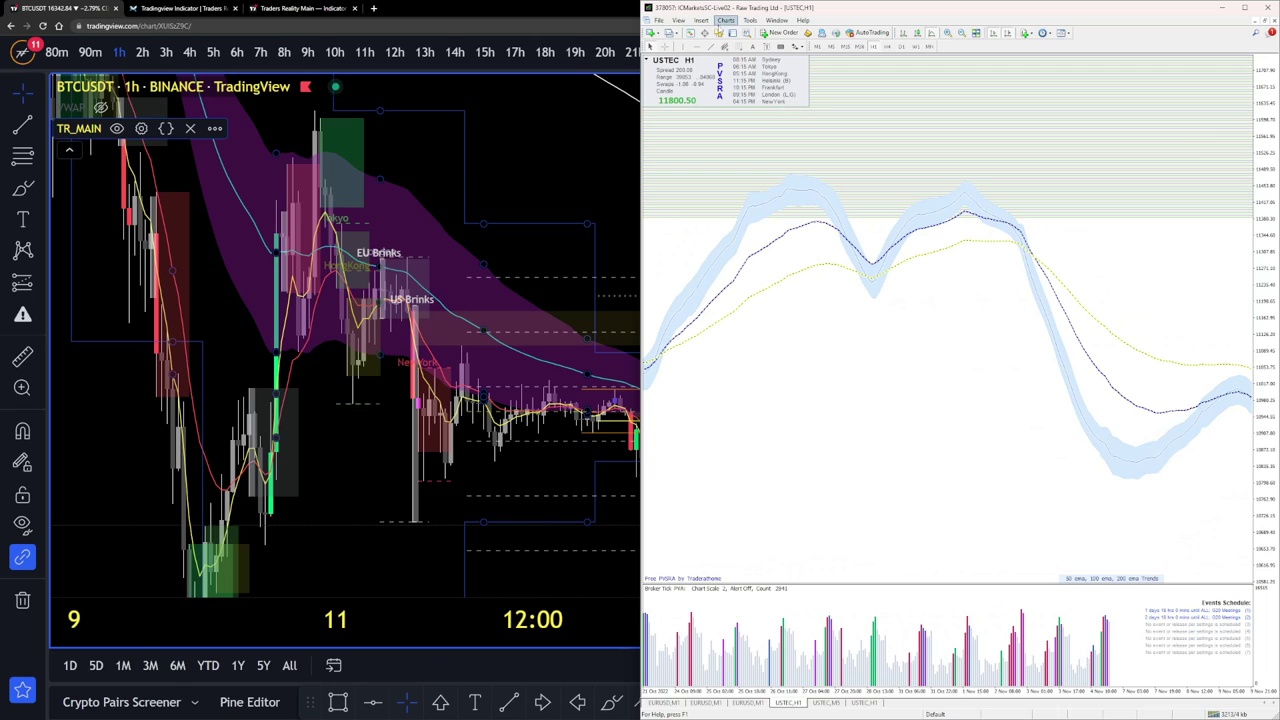
# Add the "5) PVSRA Candles Set v2 (White)" indicator to the USTEC chart with its default settings and close the Navigator.
pyautogui.click(718, 31)
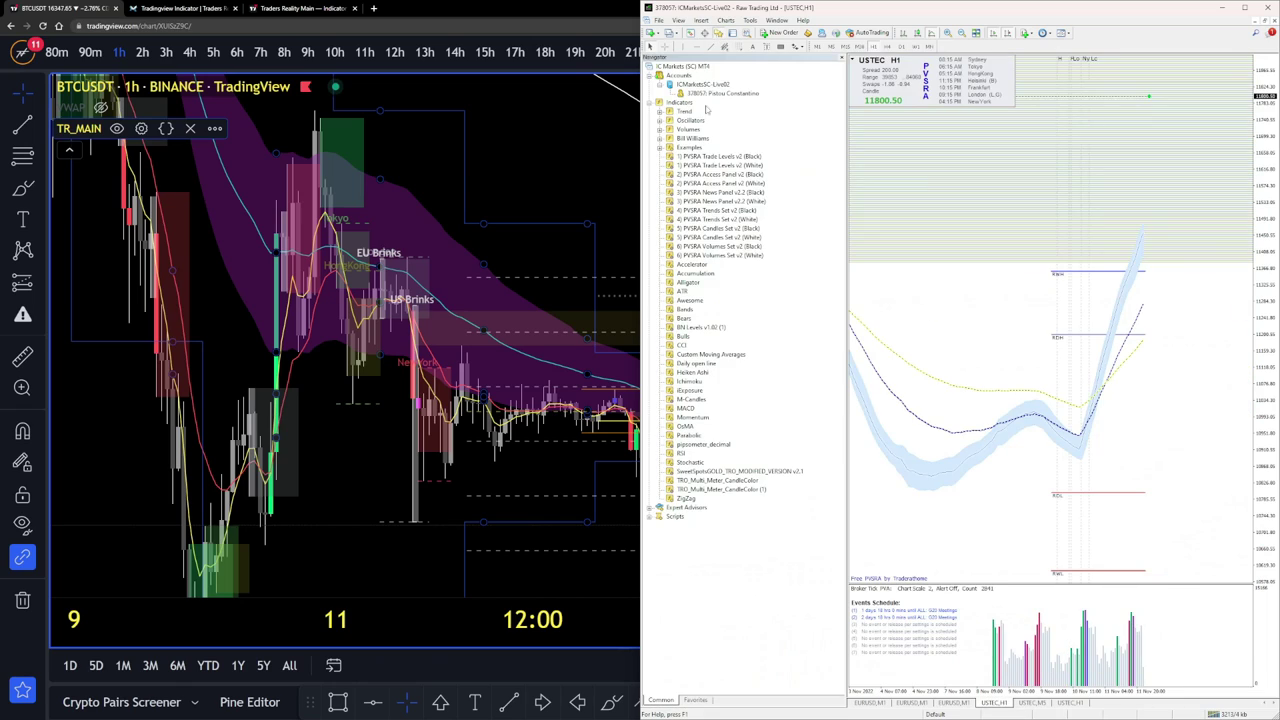
pyautogui.click(718, 228)
pyautogui.click(720, 237)
pyautogui.moveTo(1003, 324); pyautogui.dragTo(1003, 326)
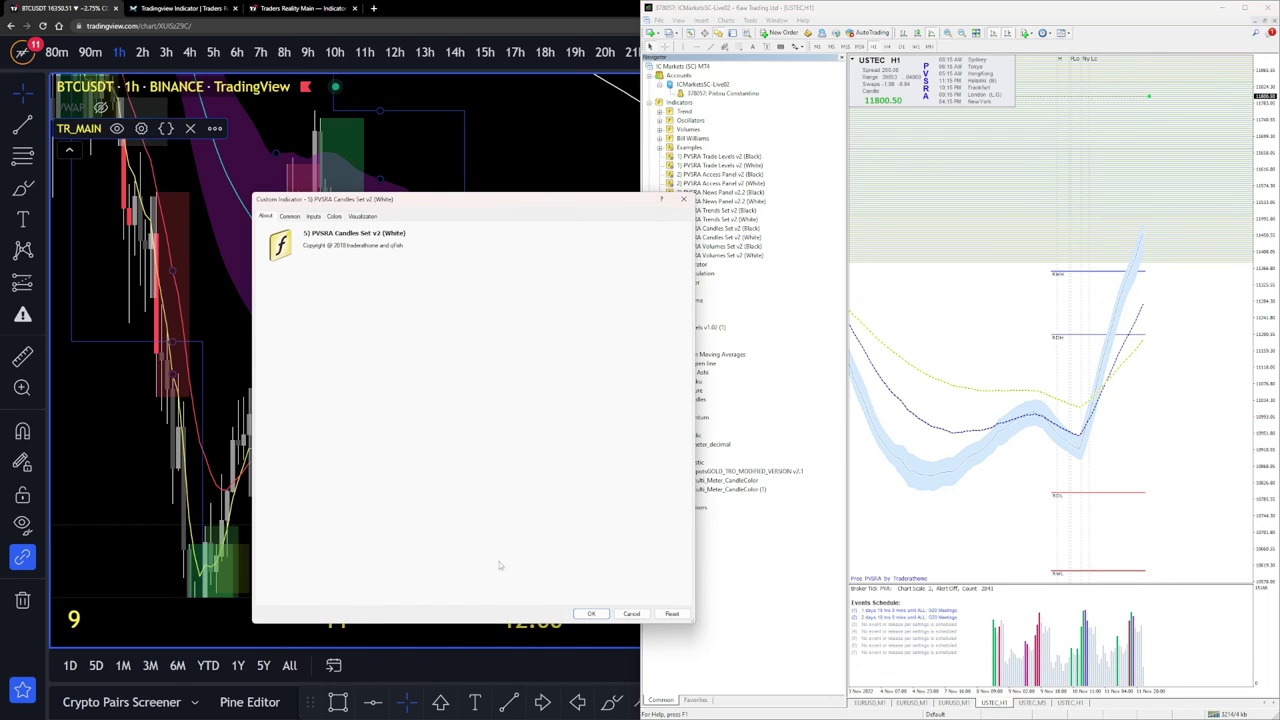
pyautogui.click(587, 614)
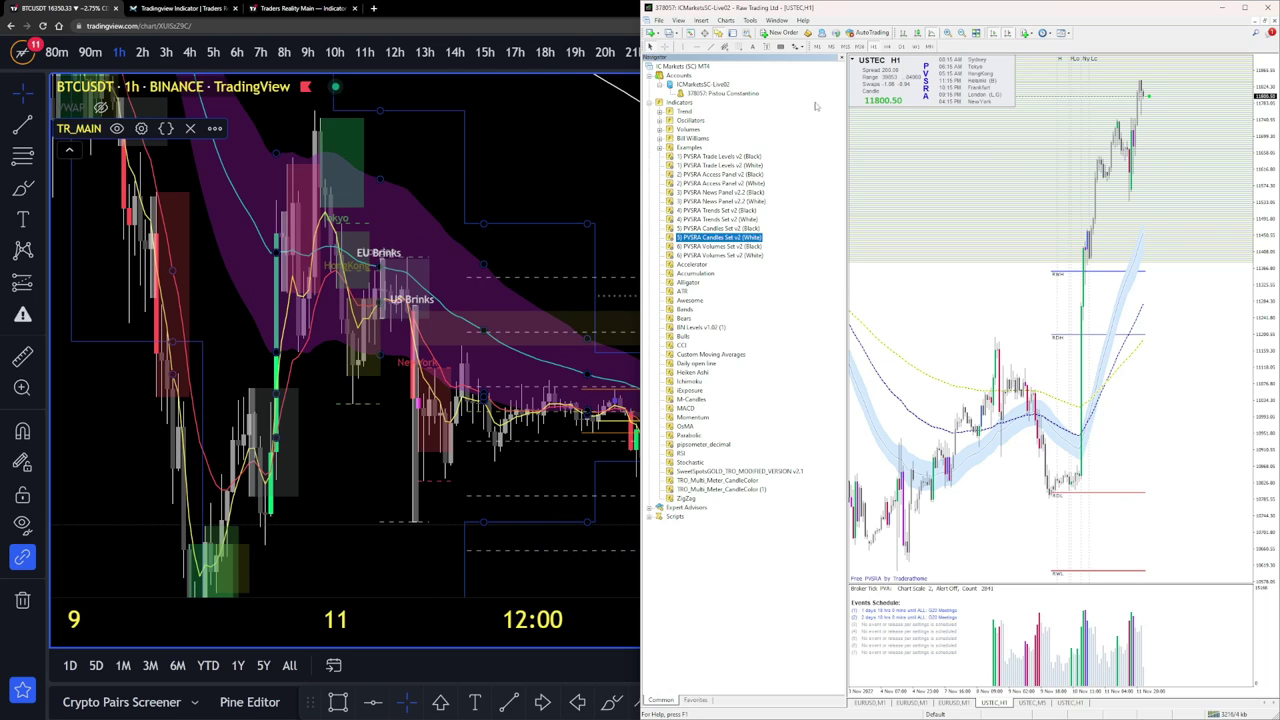
pyautogui.click(842, 58)
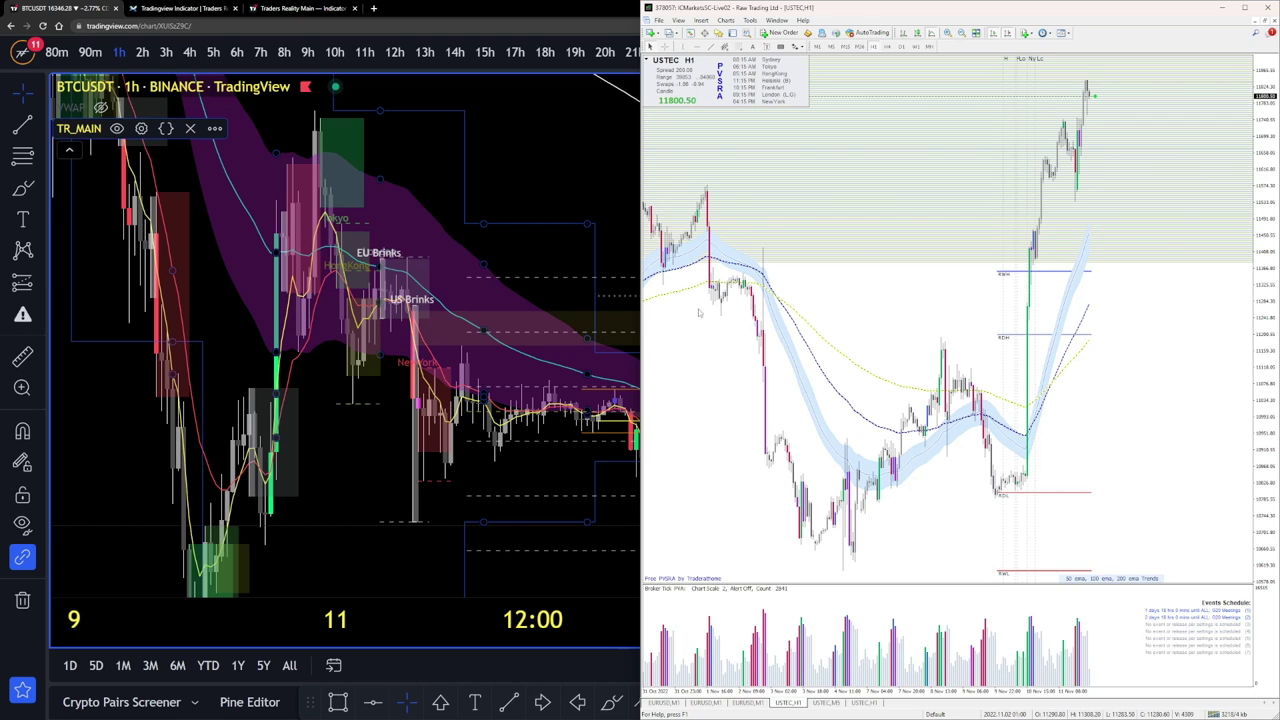
# Return to TradingView, reopen the TR_MAIN inputs, and compare the Pivot Points options with the pivot and M levels on the chart.
pyautogui.click(500, 330)
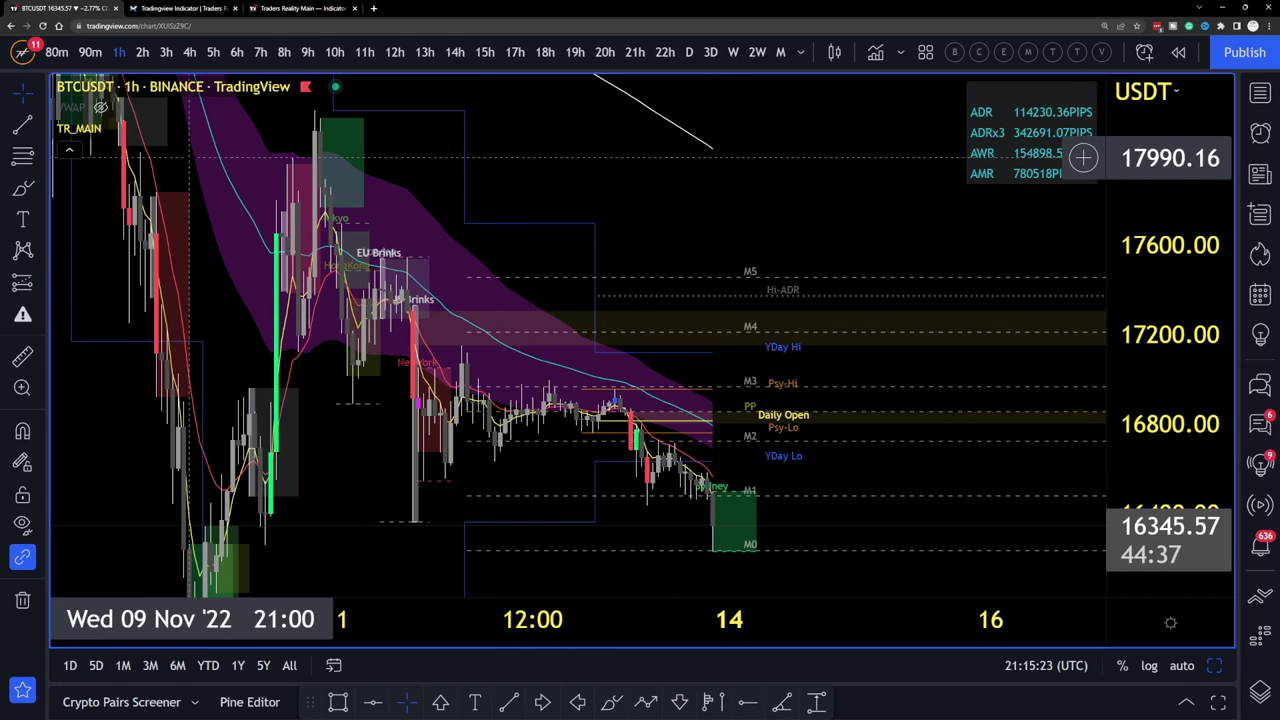
pyautogui.click(140, 128)
pyautogui.scroll(-2, 533, 259)
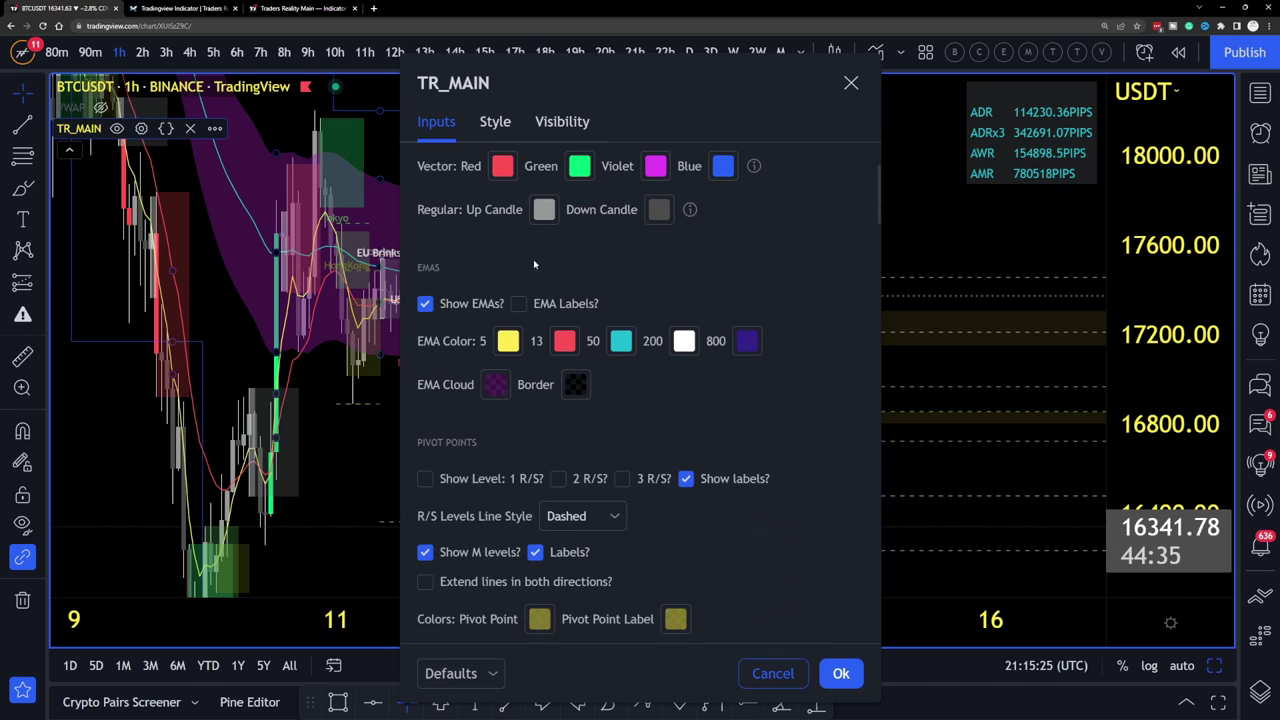
pyautogui.moveTo(537, 67); pyautogui.dragTo(822, 50)
pyautogui.scroll(-3, 883, 292)
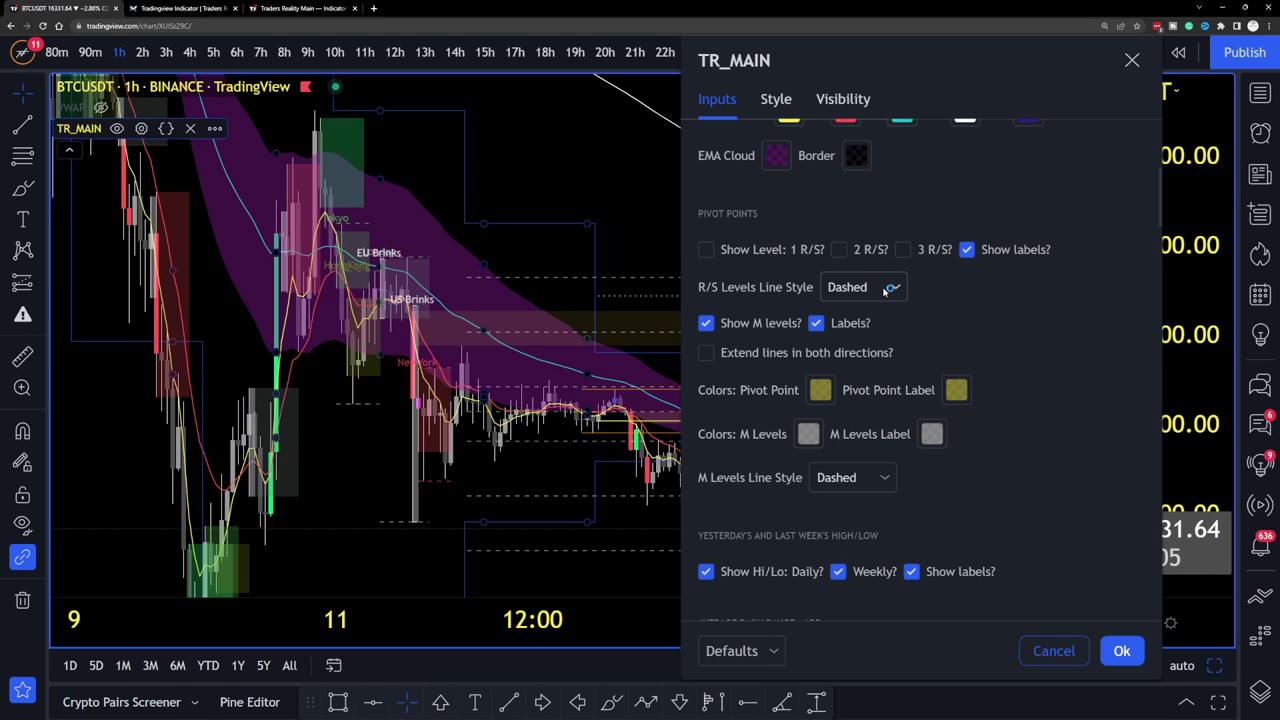
pyautogui.moveTo(914, 63); pyautogui.dragTo(311, 60)
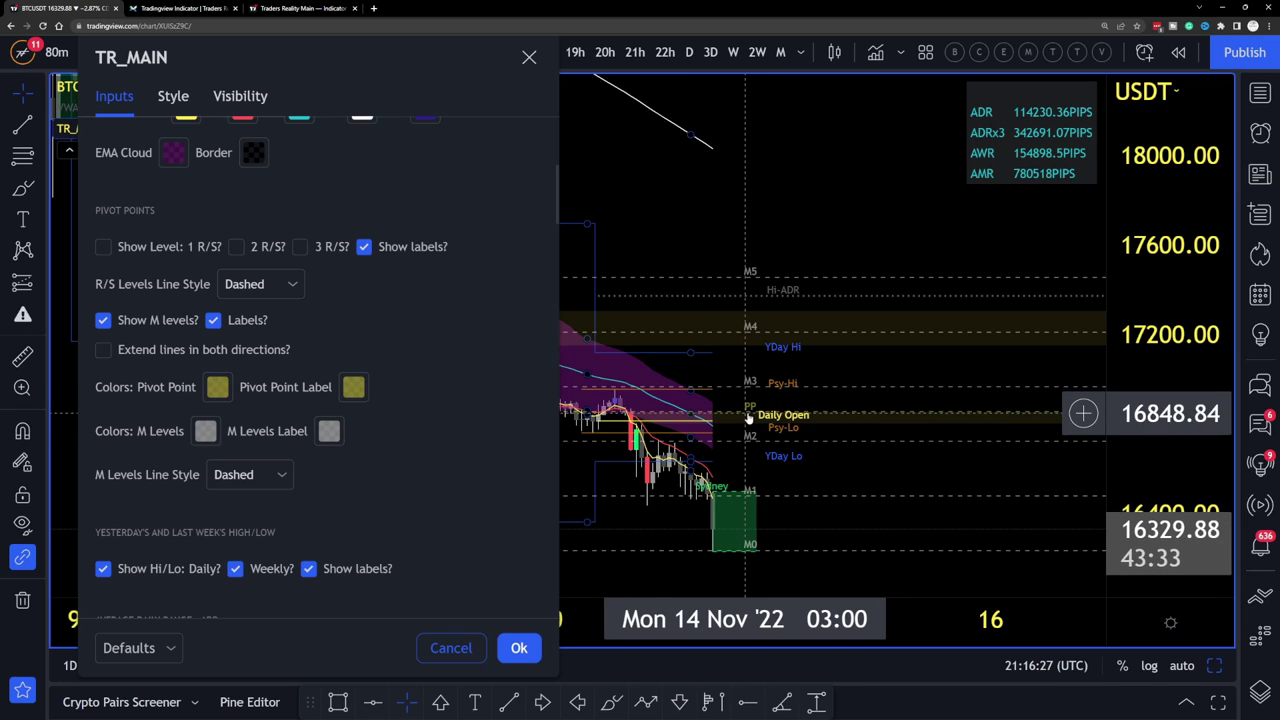
# Set the Pivot Point Label color to cyan and apply the TR_MAIN settings.
pyautogui.click(358, 390)
pyautogui.click(457, 442)
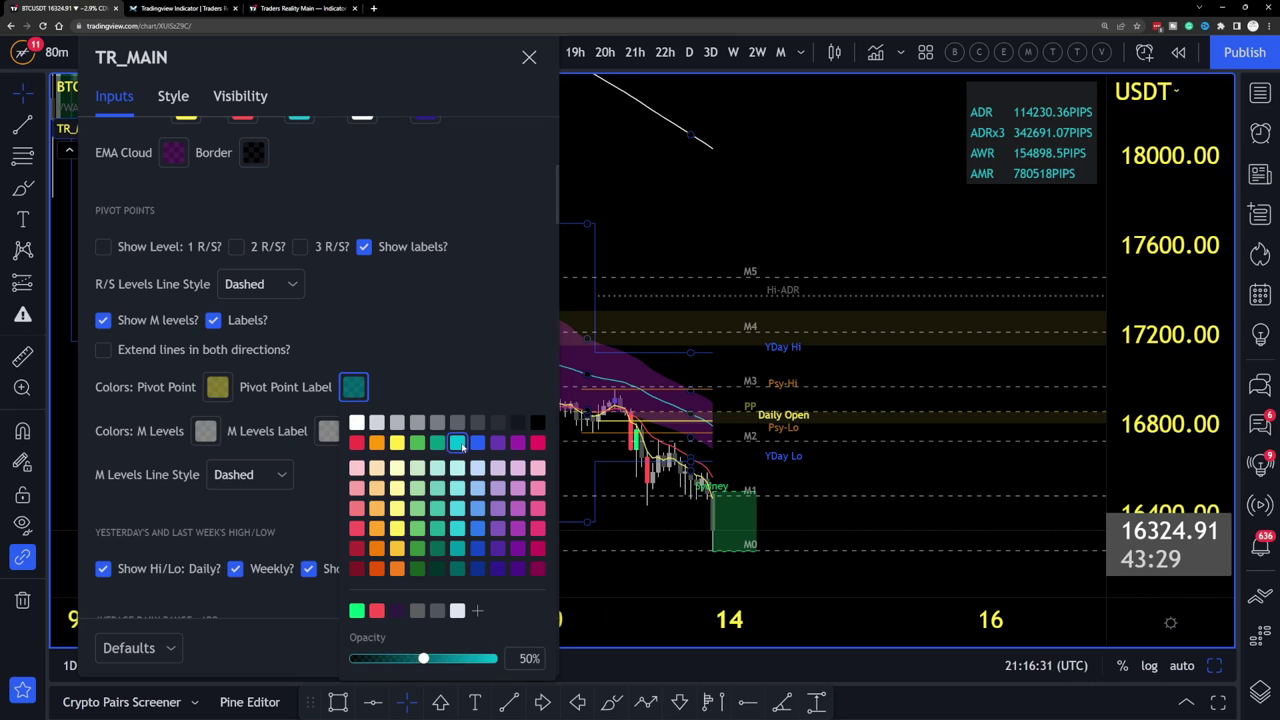
pyautogui.click(448, 380)
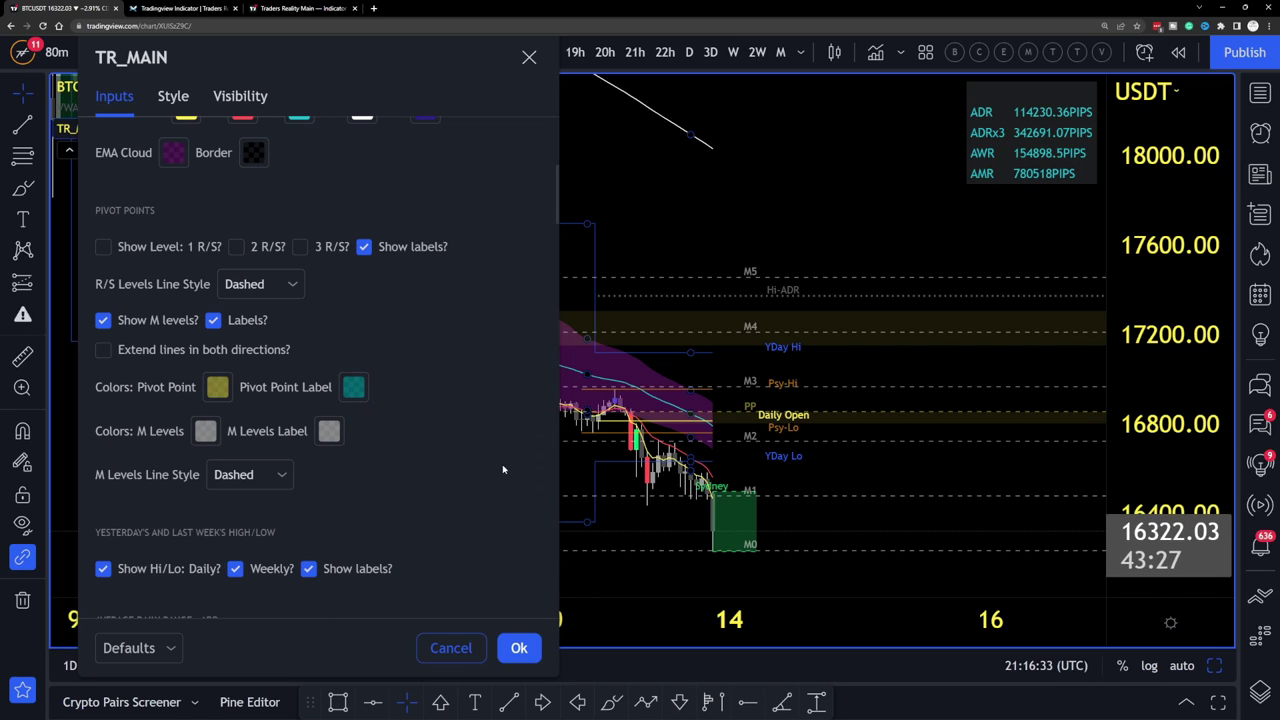
pyautogui.click(519, 648)
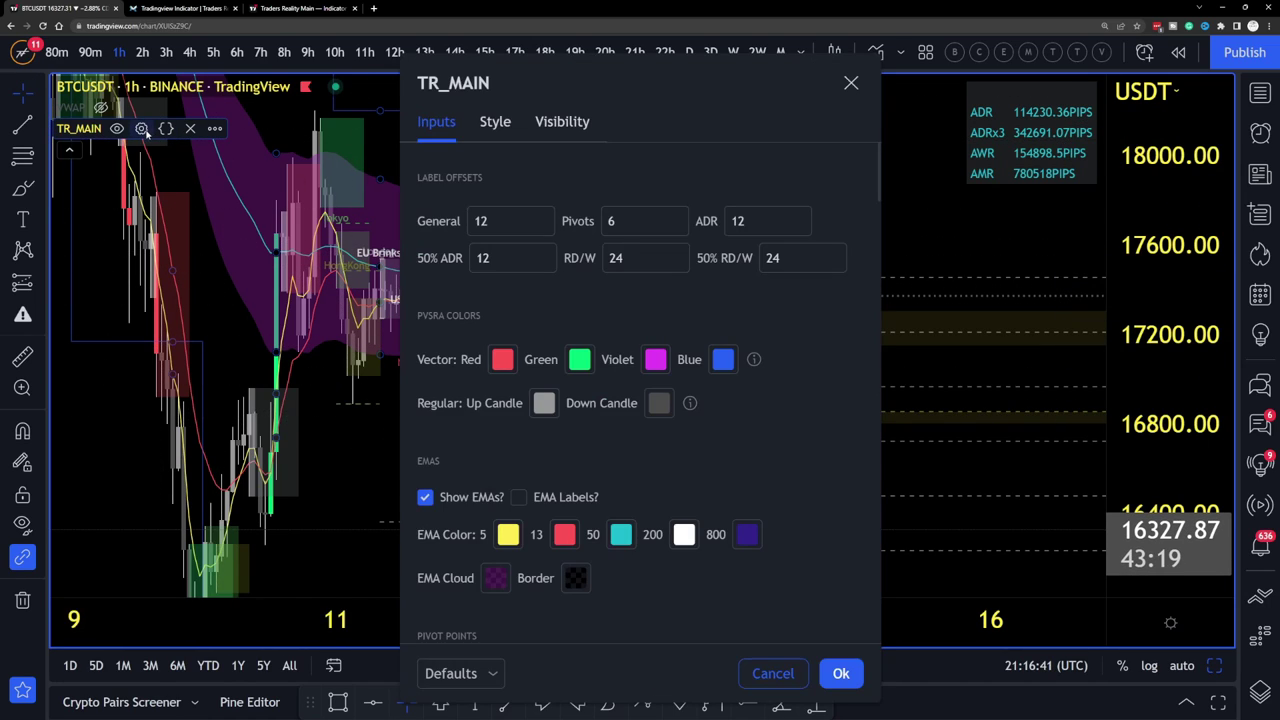
# Reopen the TR_MAIN settings beside the chart and examine the pivot label color, the Yesterday's and Last Week's High/Low section, and the ADR inputs.
pyautogui.click(141, 128)
pyautogui.scroll(-1, 616, 436)
pyautogui.scroll(-5, 616, 436)
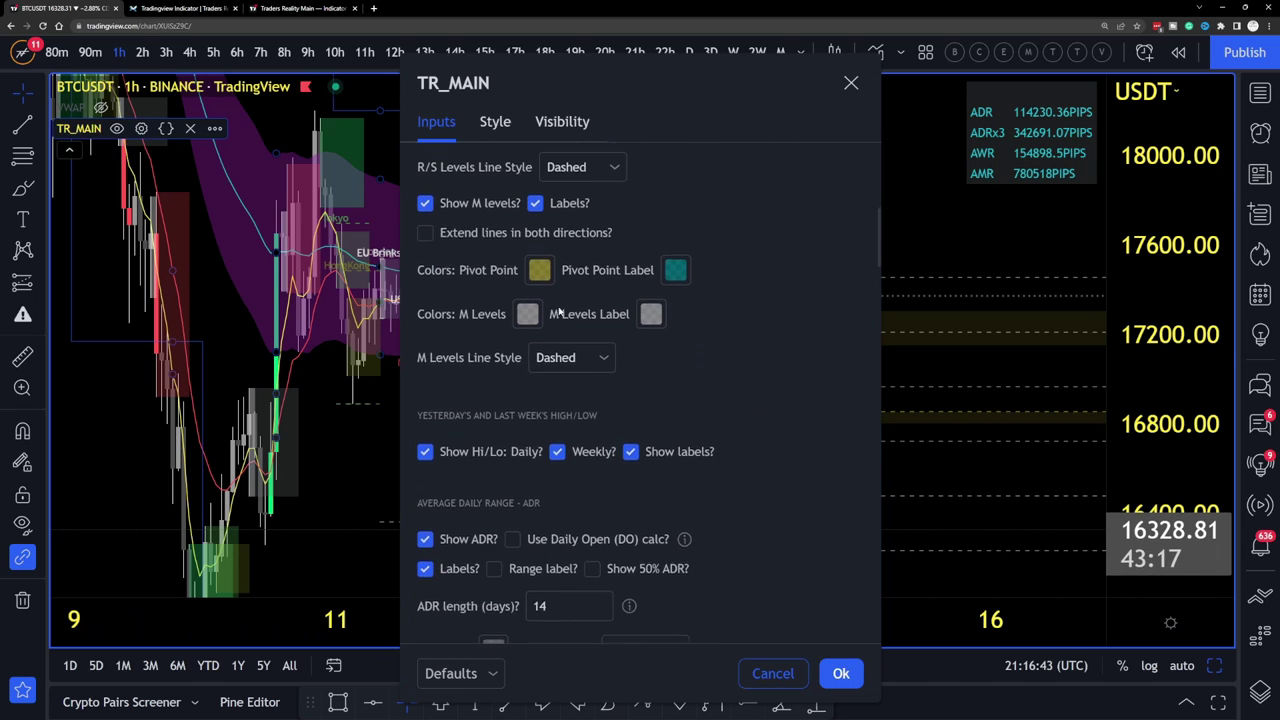
pyautogui.scroll(1, 660, 280)
pyautogui.moveTo(689, 75); pyautogui.dragTo(355, 60)
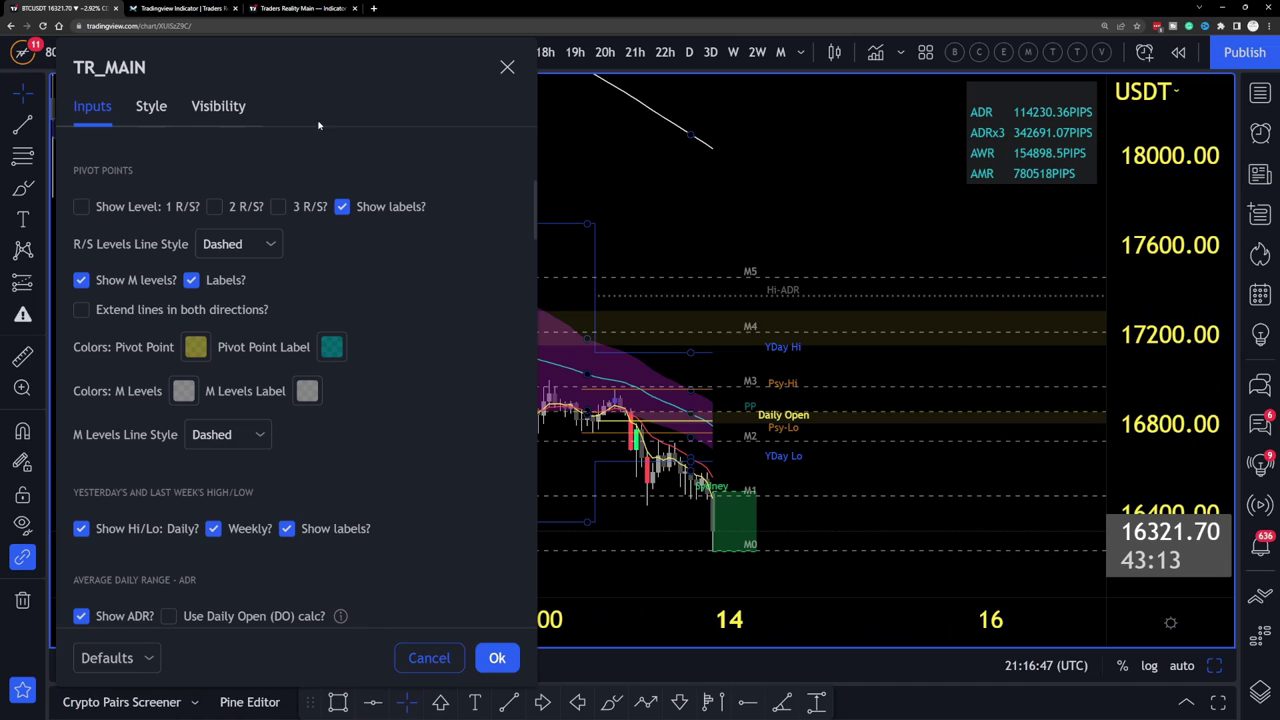
pyautogui.scroll(-1, 295, 355)
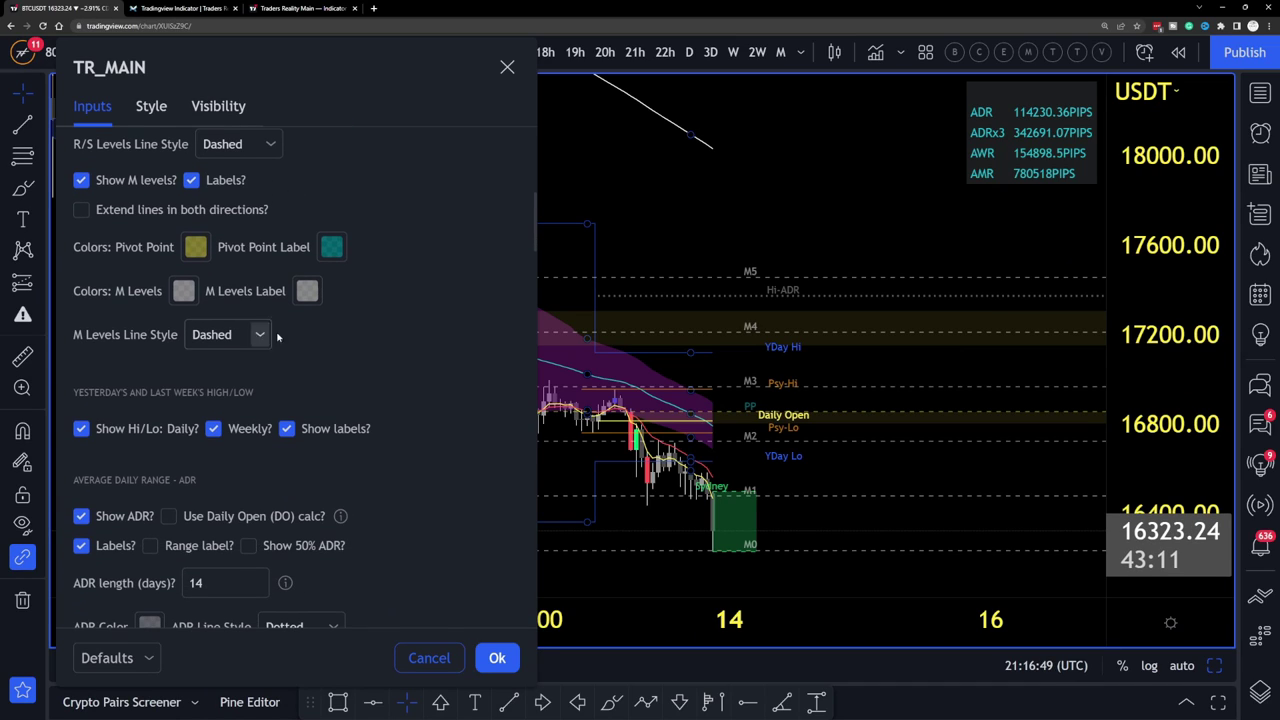
pyautogui.scroll(-1, 300, 360)
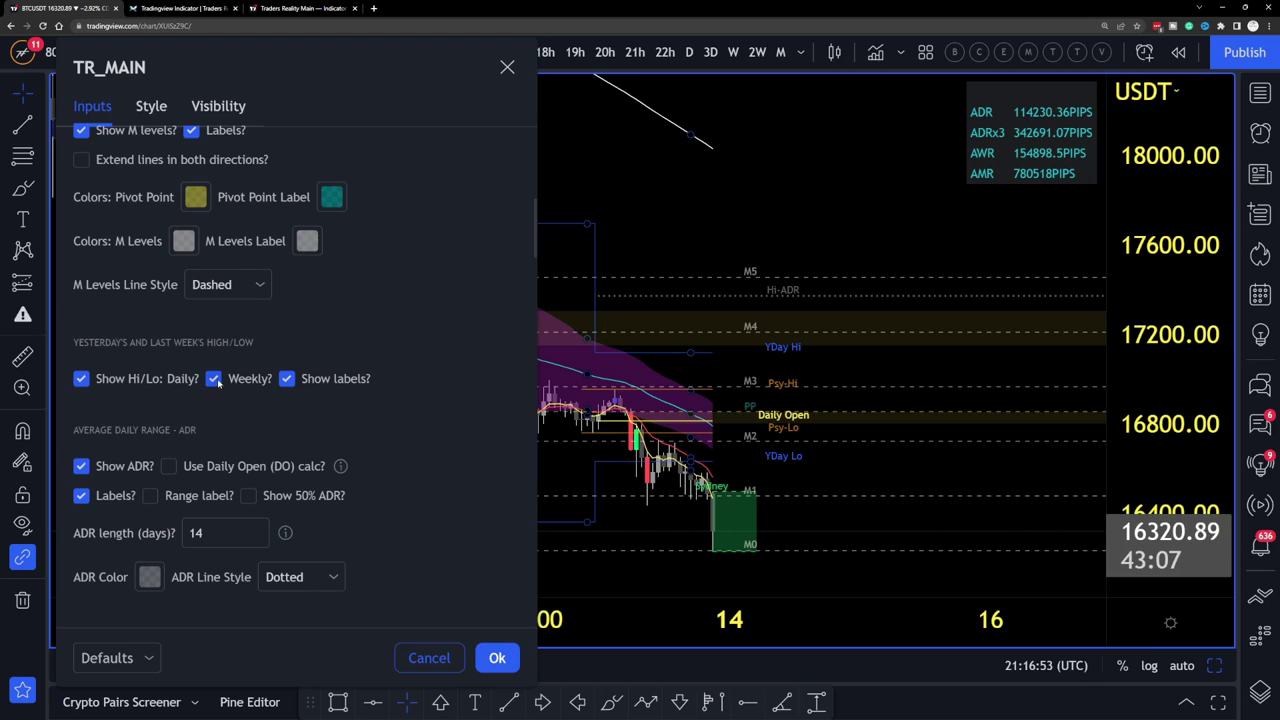
# Examine the ADR and AWR inputs in the TR_MAIN settings, move the settings window off the price levels, and close it.
pyautogui.scroll(-1, 277, 380)
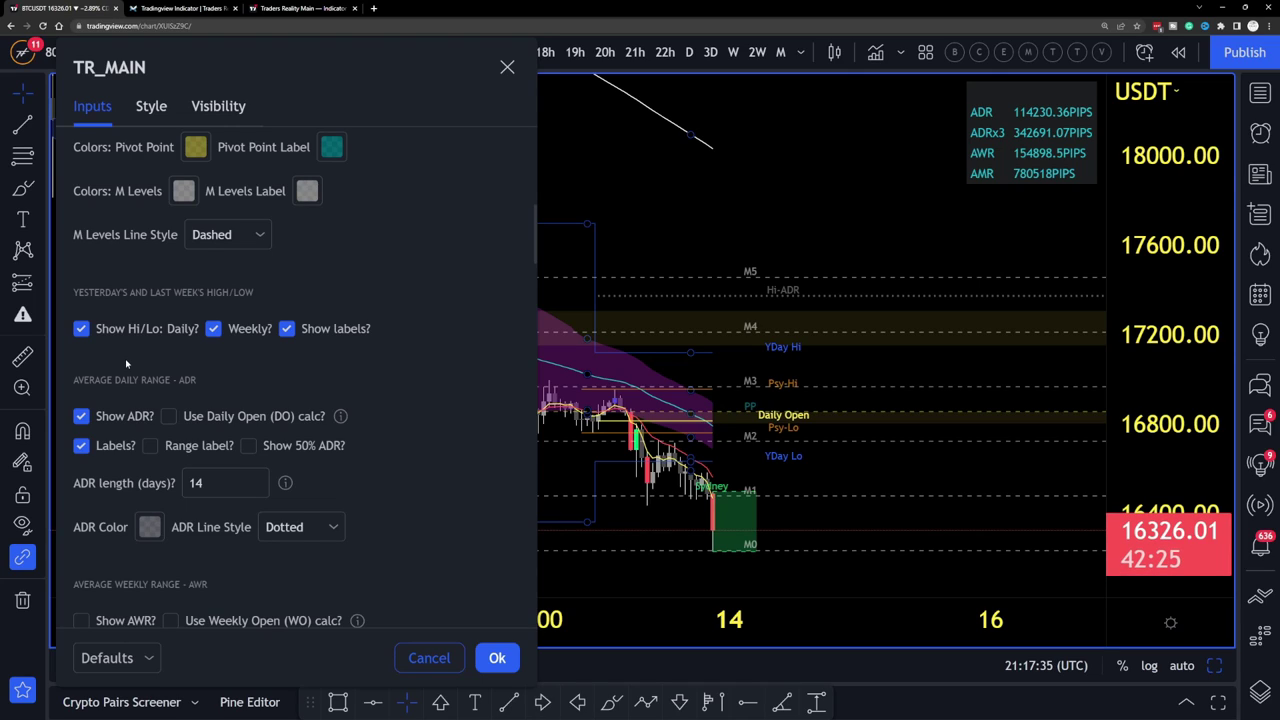
pyautogui.scroll(-1, 325, 399)
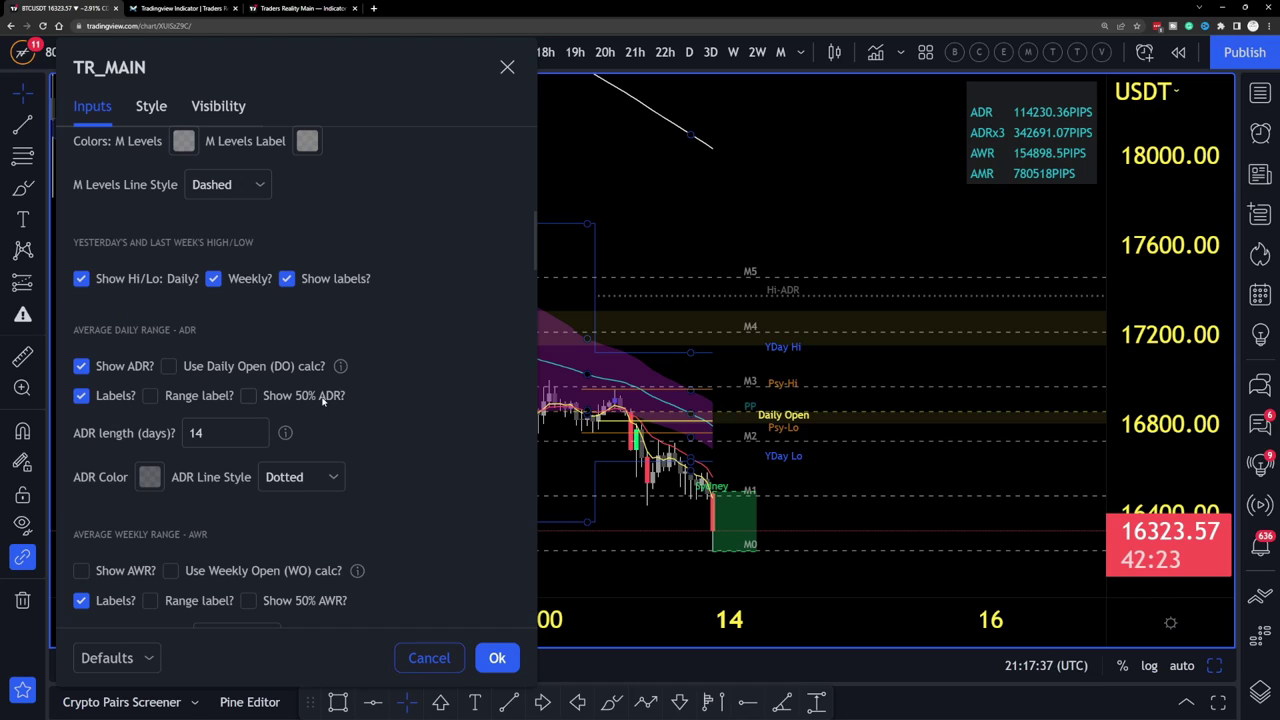
pyautogui.scroll(-1, 322, 399)
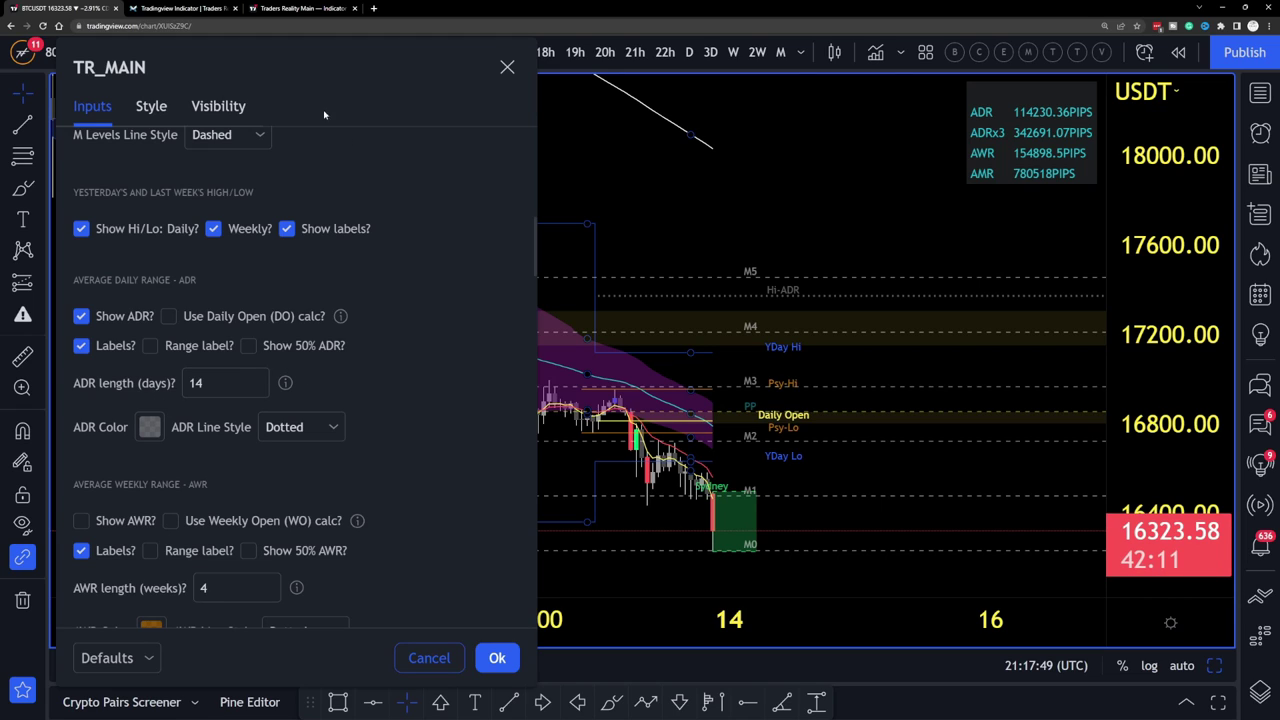
pyautogui.moveTo(323, 58); pyautogui.dragTo(665, 62)
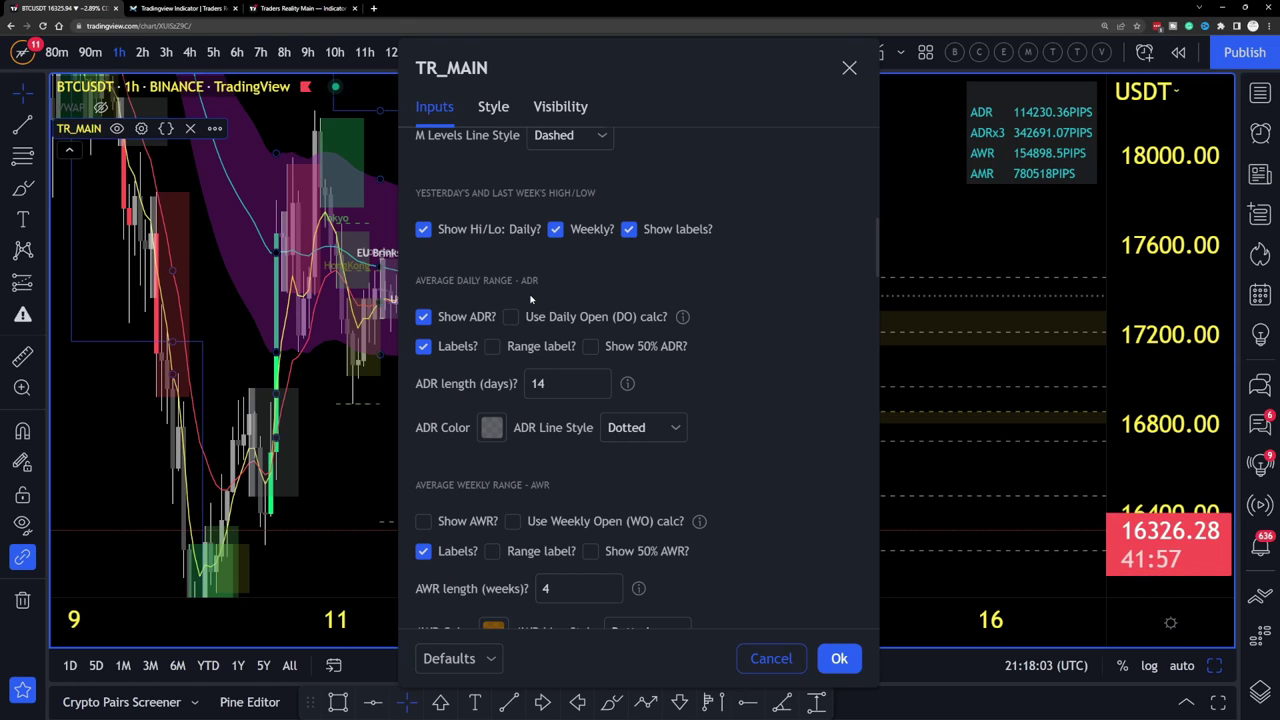
pyautogui.click(849, 67)
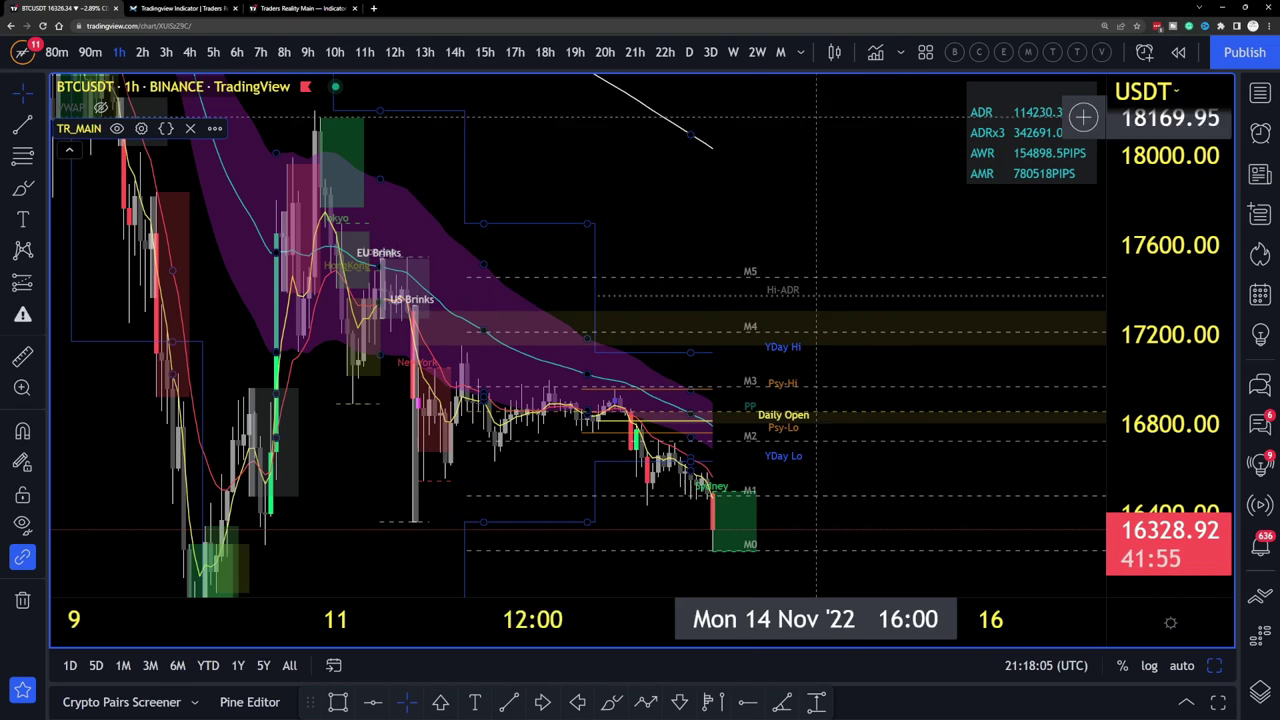
# Try to sketch a path on the chart from the Daily Open line down to M0 and up past M4.
pyautogui.moveTo(870, 428); pyautogui.dragTo(788, 326)
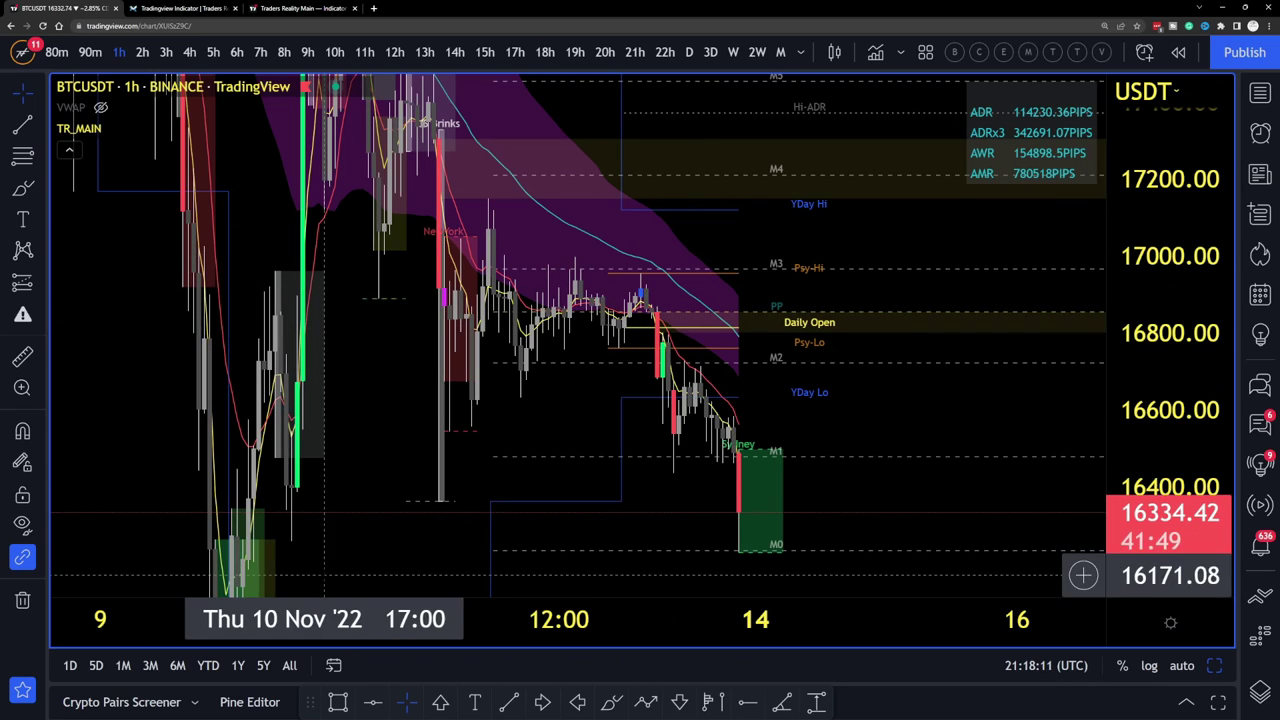
pyautogui.click(646, 702)
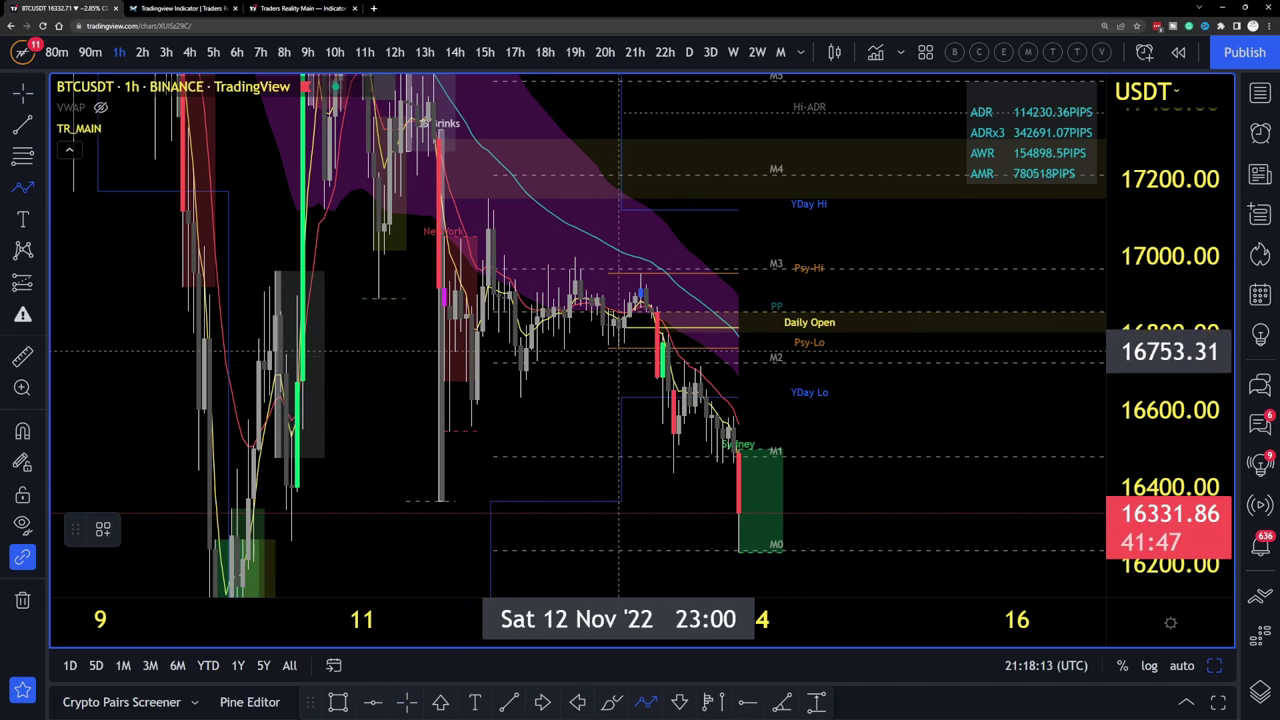
pyautogui.click(620, 330)
pyautogui.click(722, 545)
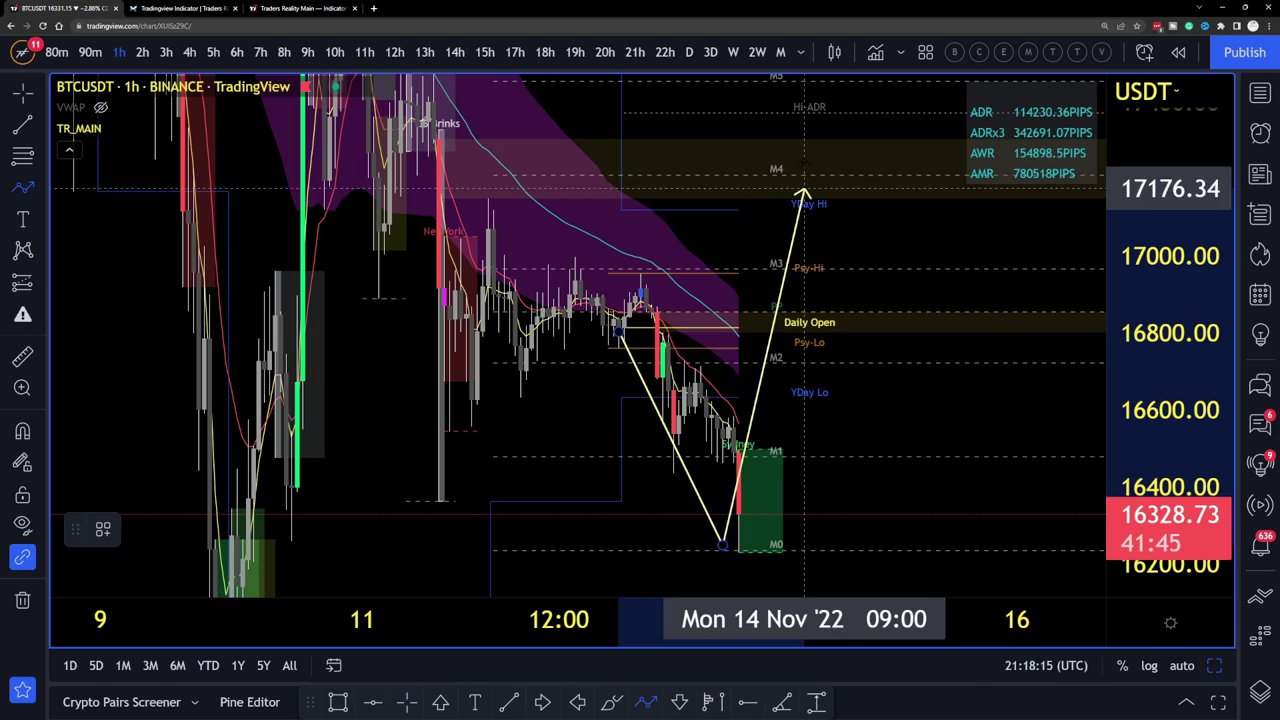
pyautogui.click(808, 145)
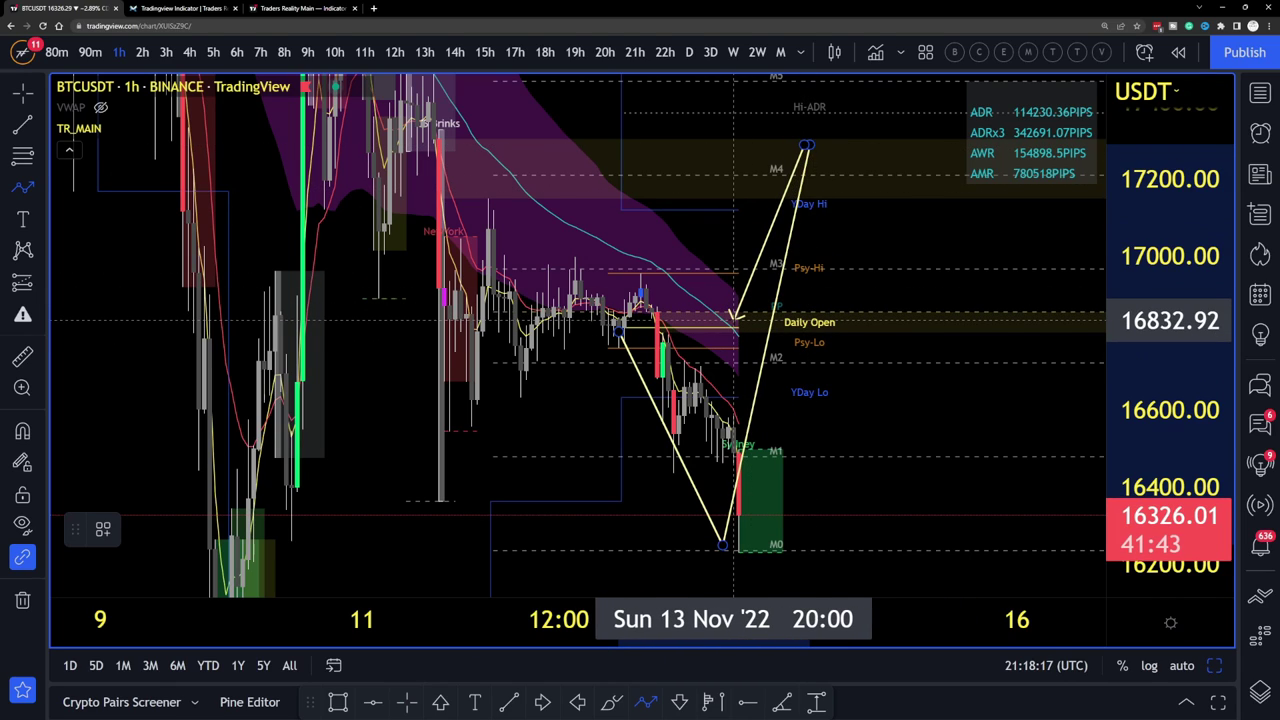
pyautogui.press('Escape')
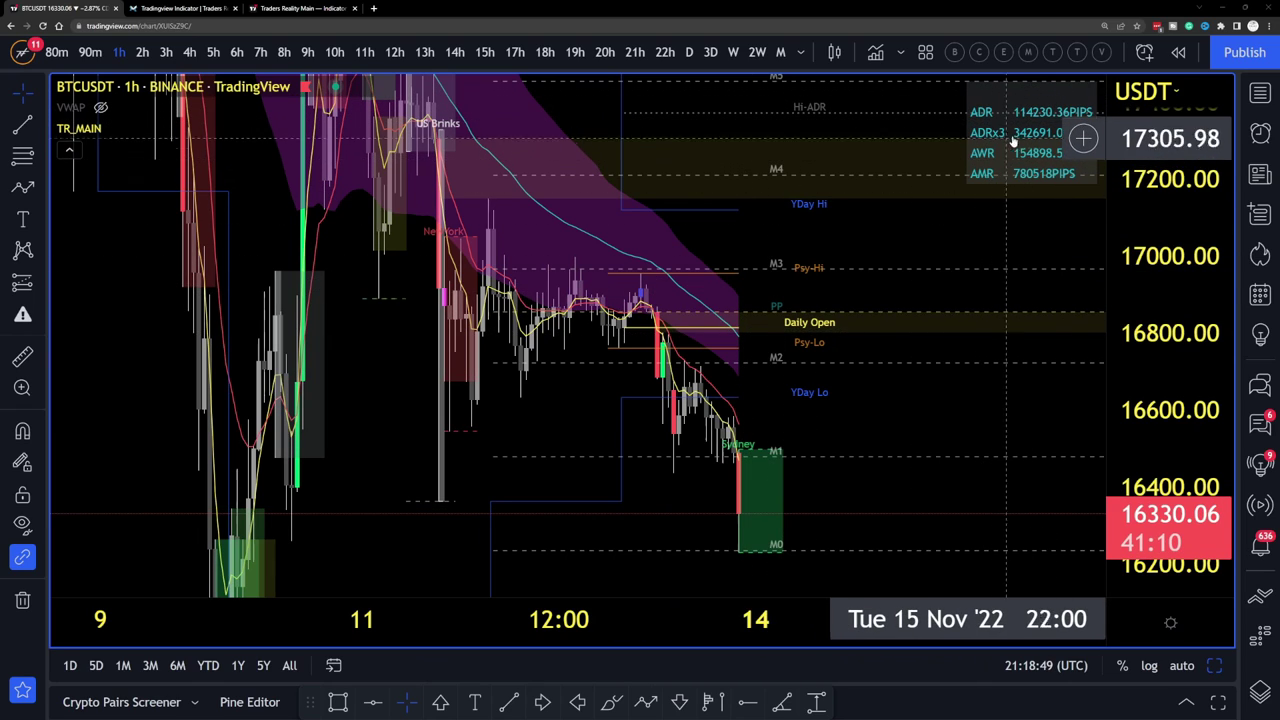
# Switch to the Traders Reality Wiki's Tradingview Indicator page and enlarge the page zoom.
pyautogui.scroll(1, 1000, 145)
pyautogui.scroll(-1, 995, 135)
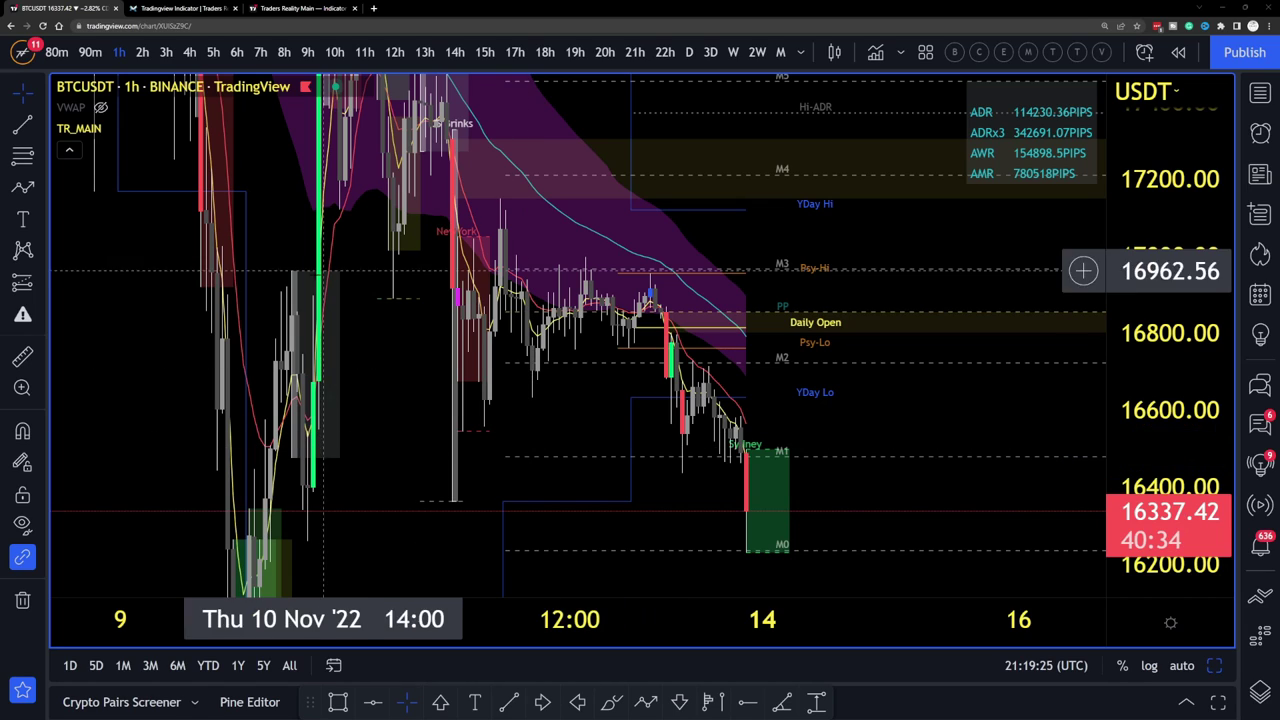
pyautogui.click(184, 9)
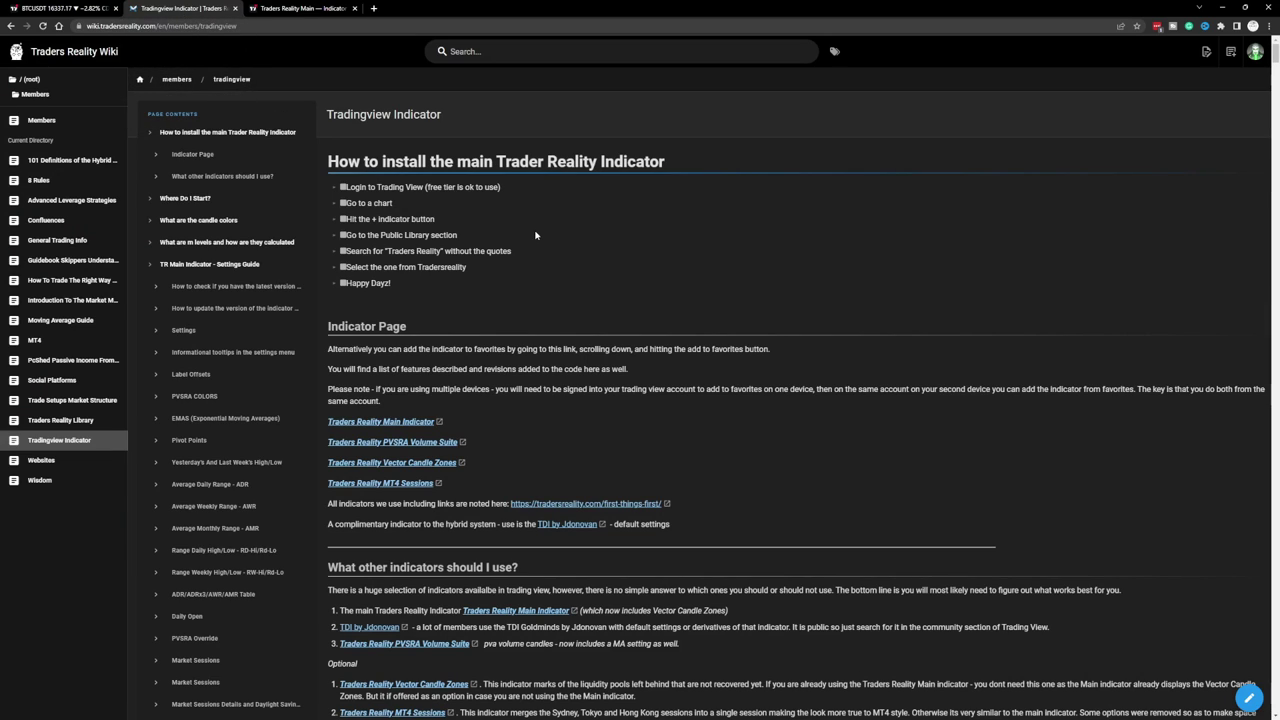
pyautogui.click(1268, 26)
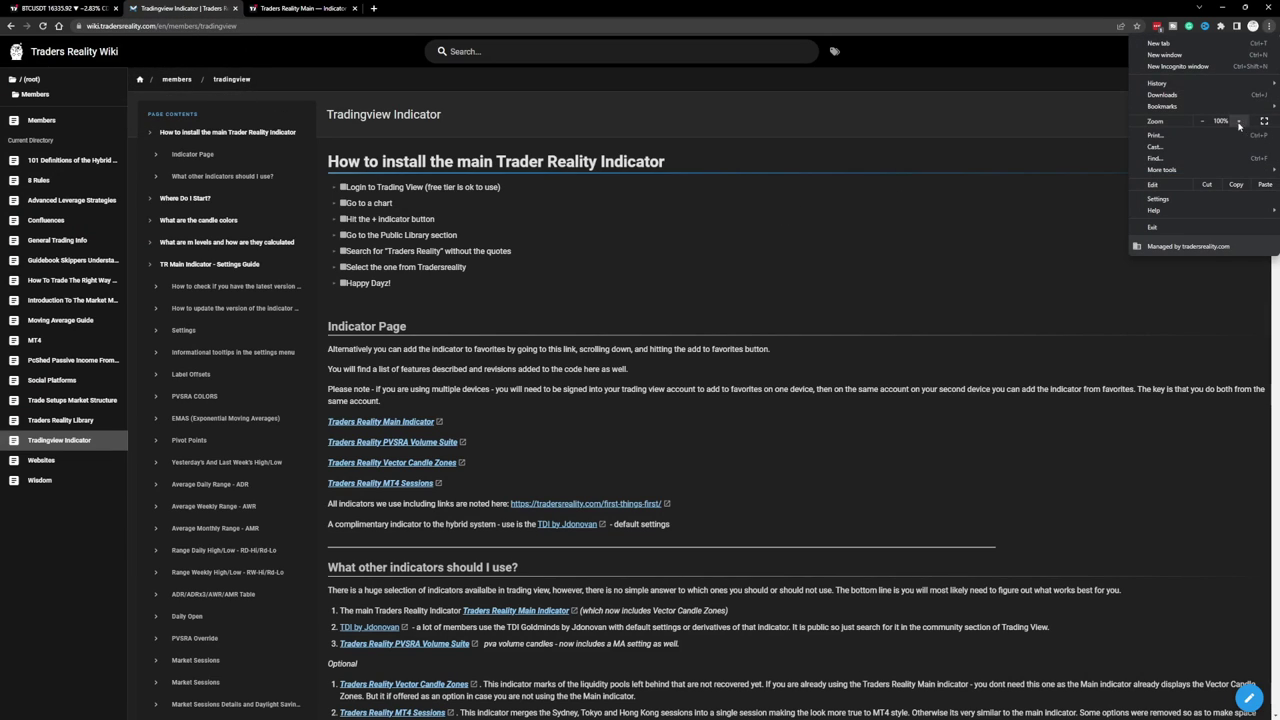
pyautogui.click(1239, 121)
pyautogui.click(1239, 121)
pyautogui.middleClick(950, 208)
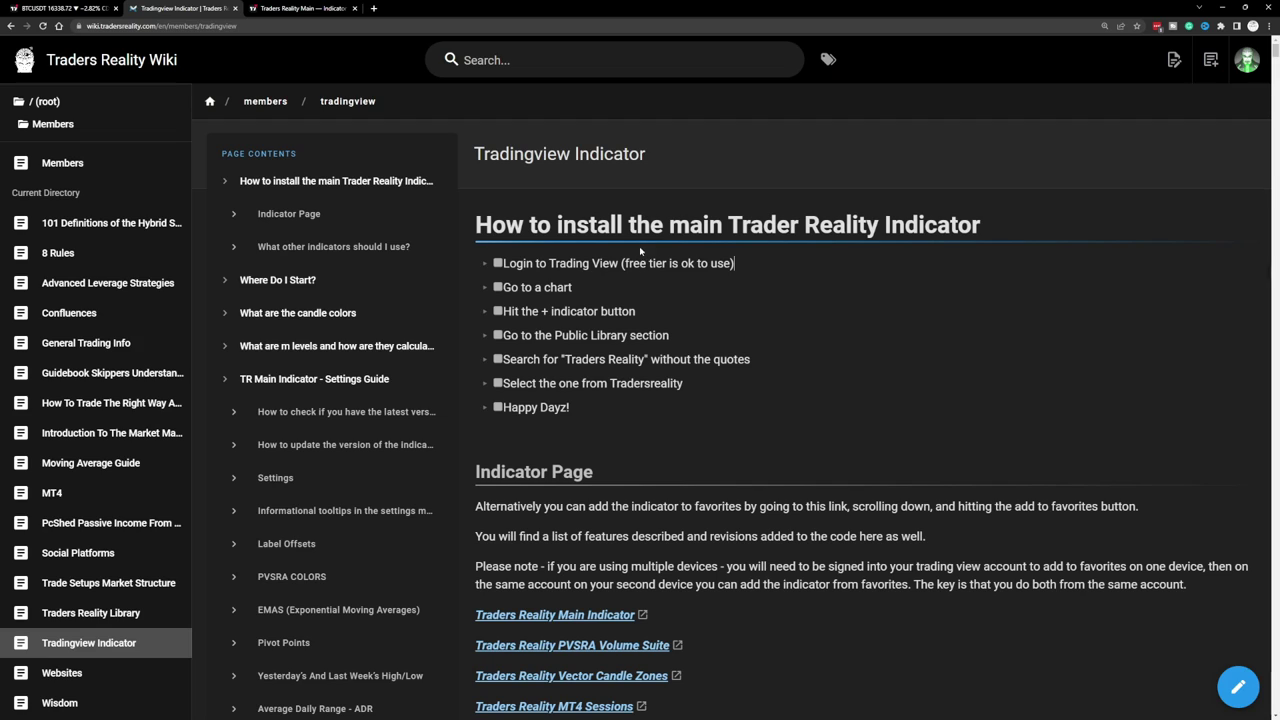
# Read the wiki's installation steps, indicator links, recommended indicators and candle color explanations.
pyautogui.scroll(-1, 683, 320)
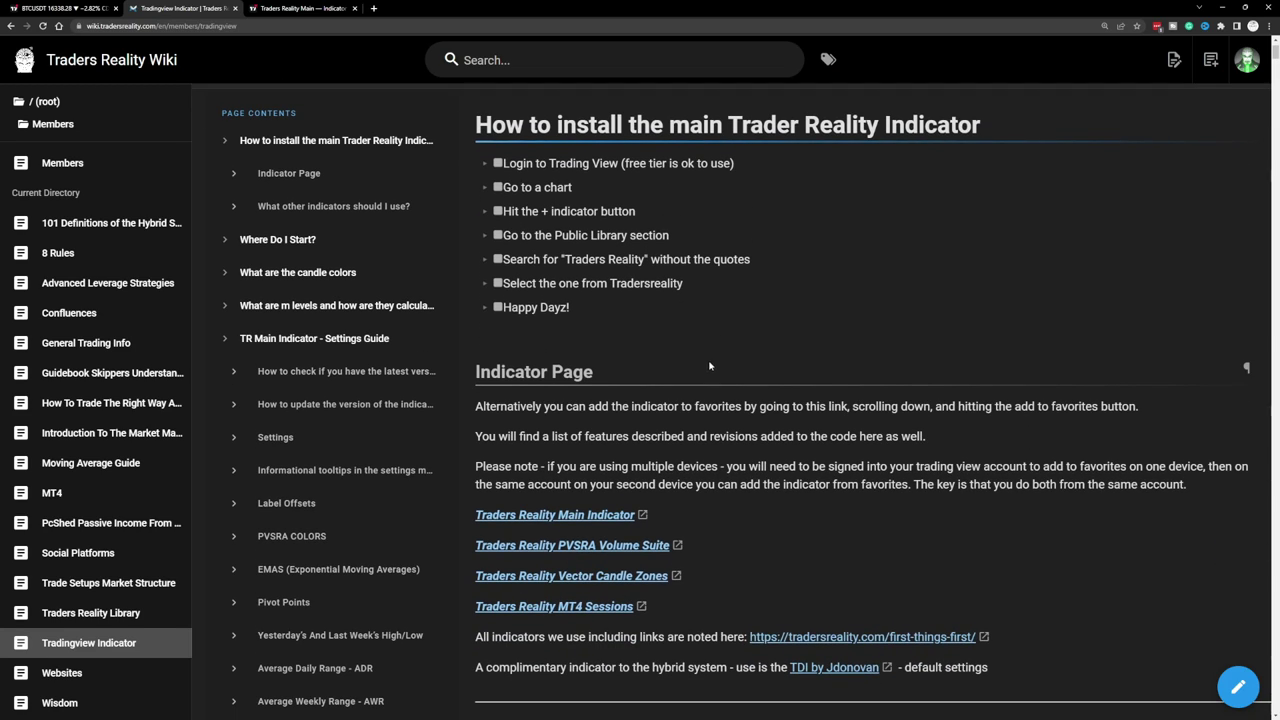
pyautogui.scroll(-1, 711, 361)
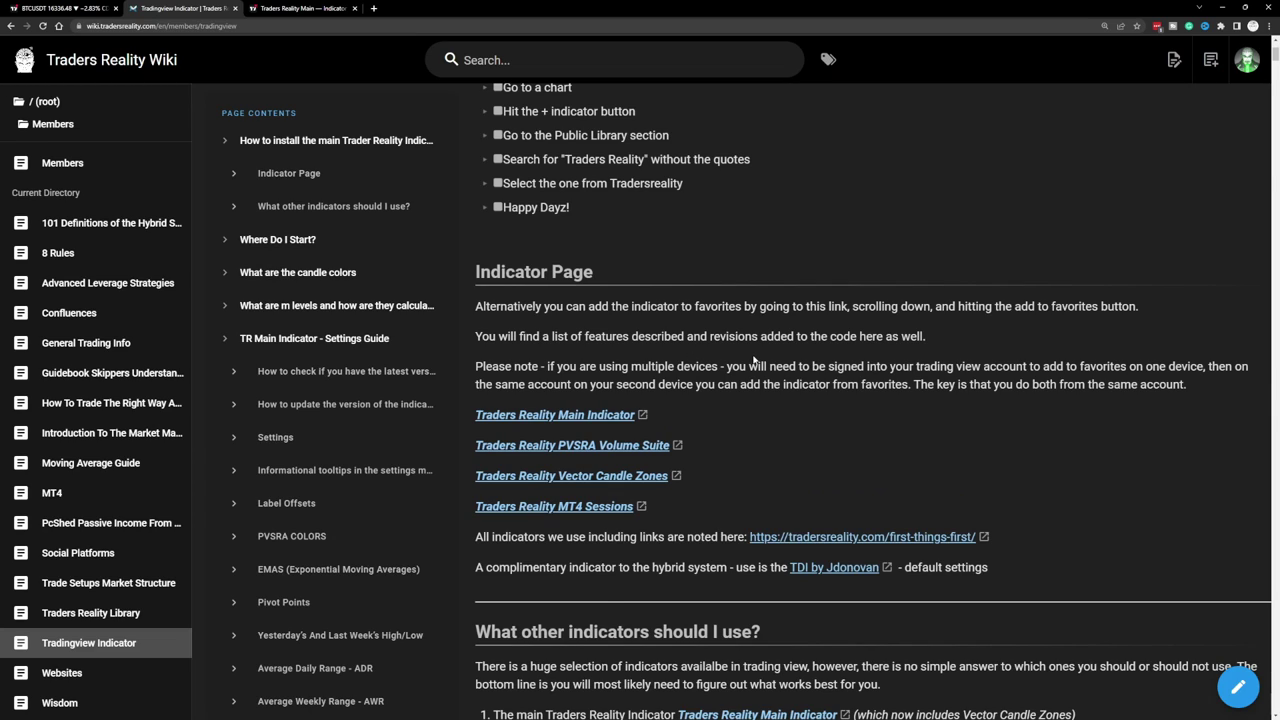
pyautogui.scroll(1, 754, 360)
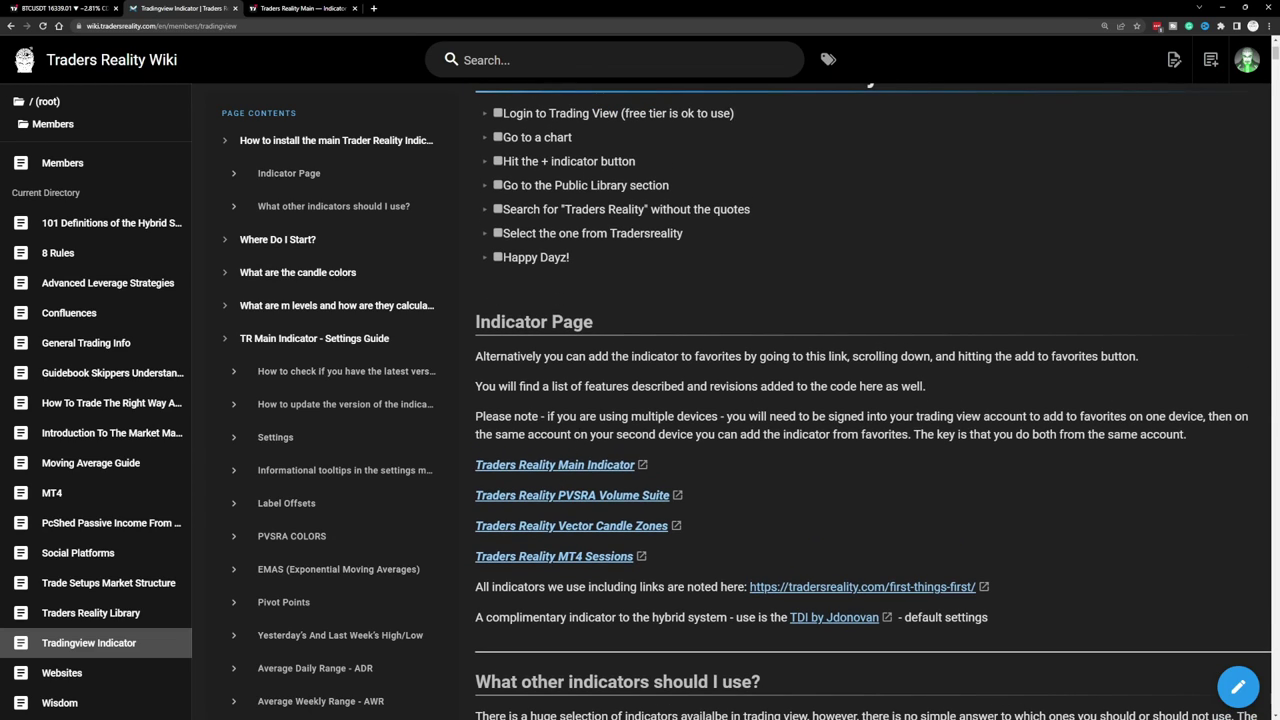
pyautogui.scroll(-1, 593, 490)
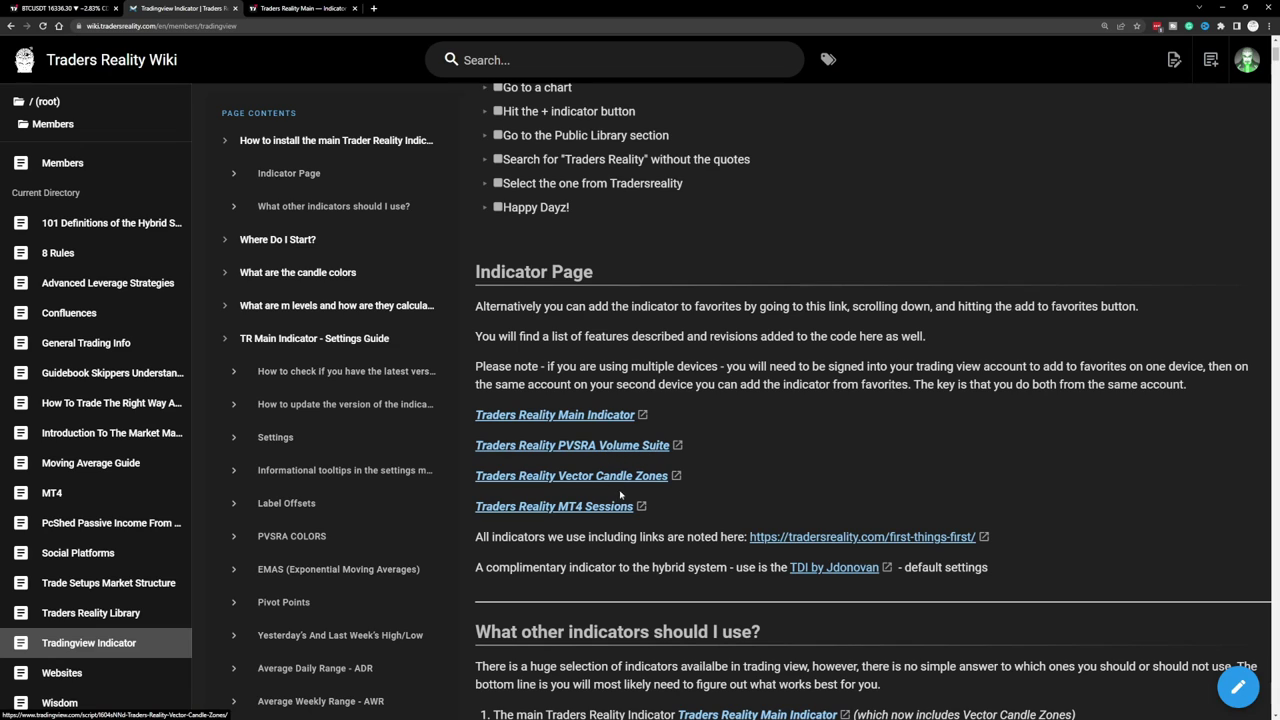
pyautogui.scroll(-3, 640, 470)
pyautogui.scroll(-3, 632, 486)
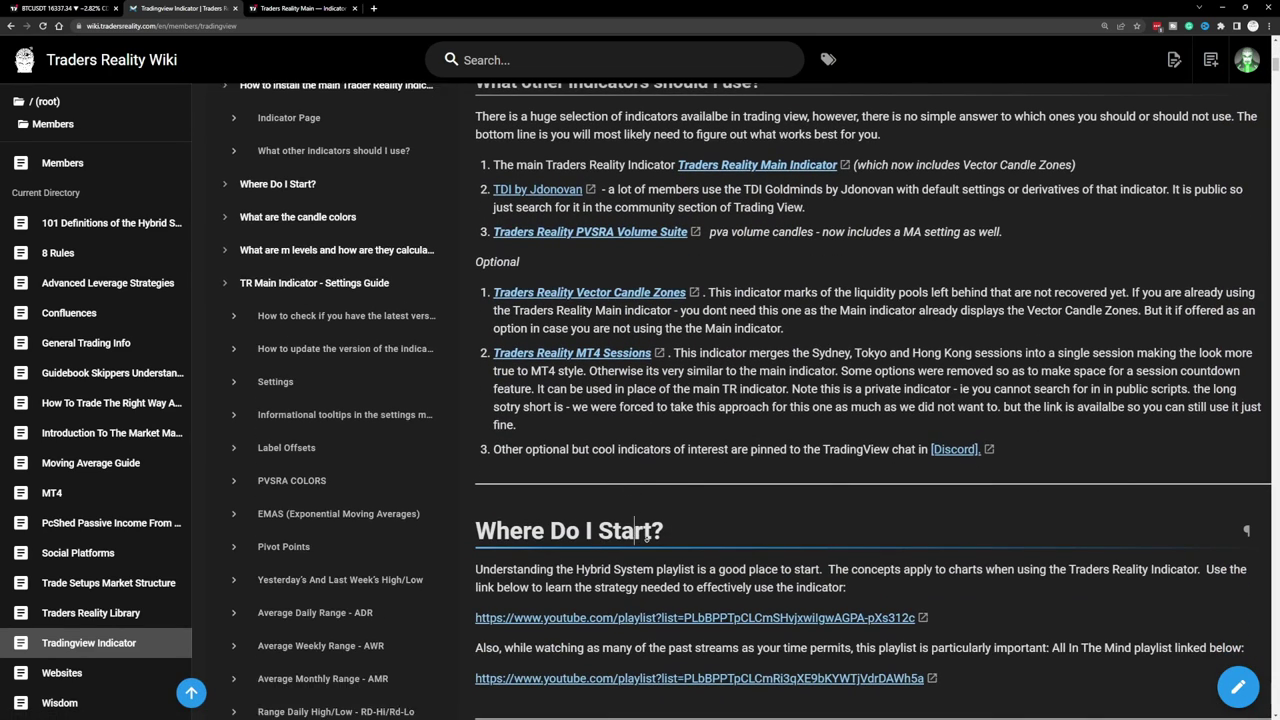
pyautogui.scroll(-2, 711, 517)
pyautogui.scroll(-3, 755, 522)
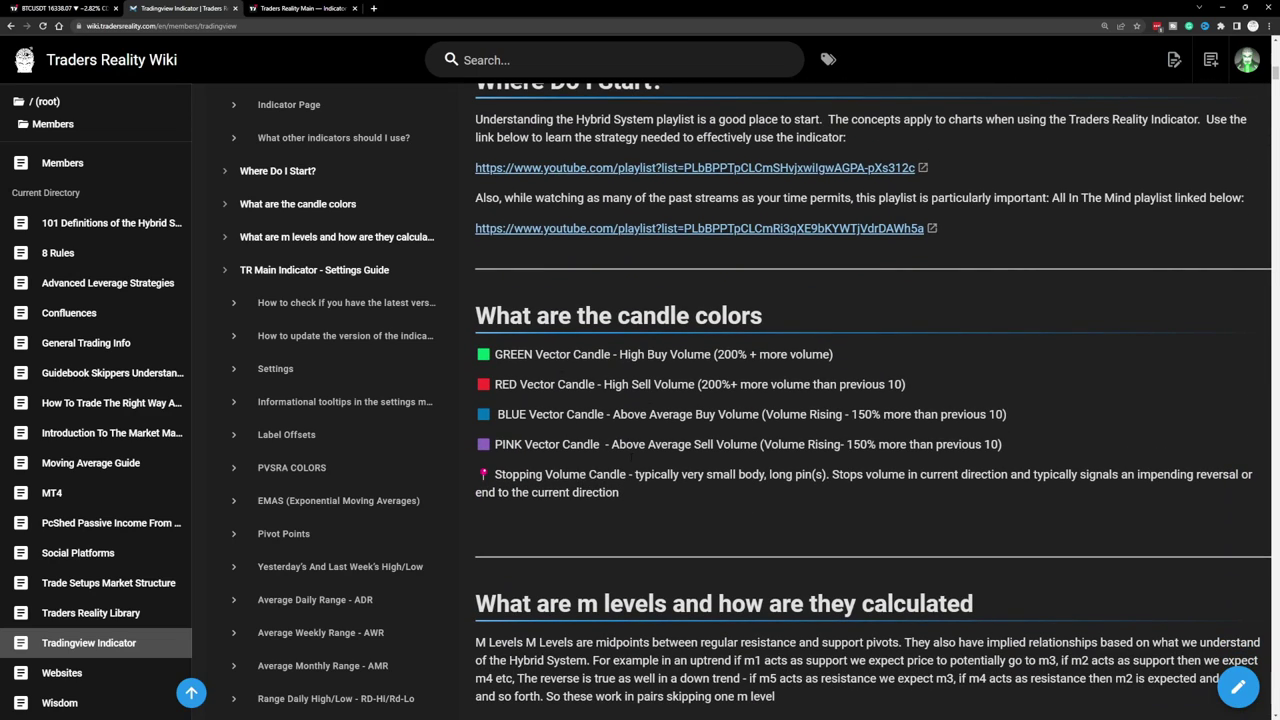
# Review the wiki's TR Main Indicator settings guide, from the version update instructions through the informational tooltips for the ADR options.
pyautogui.scroll(-10, 694, 476)
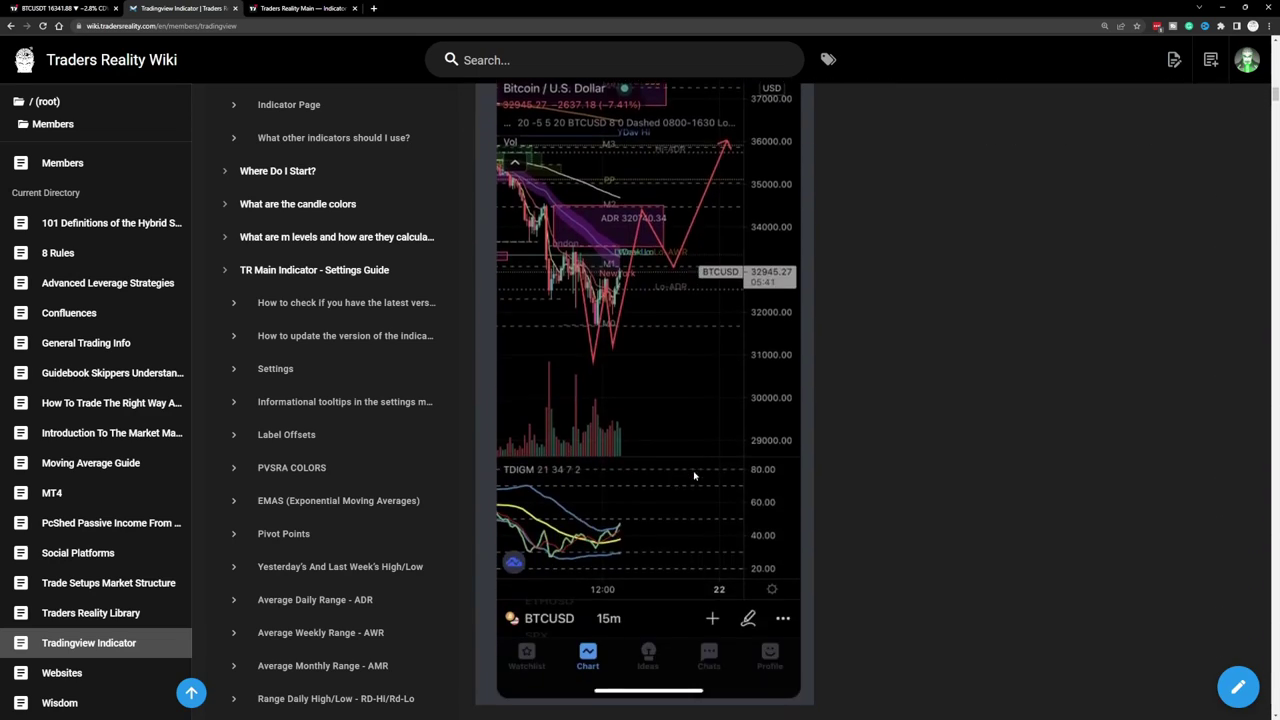
pyautogui.scroll(-15, 694, 476)
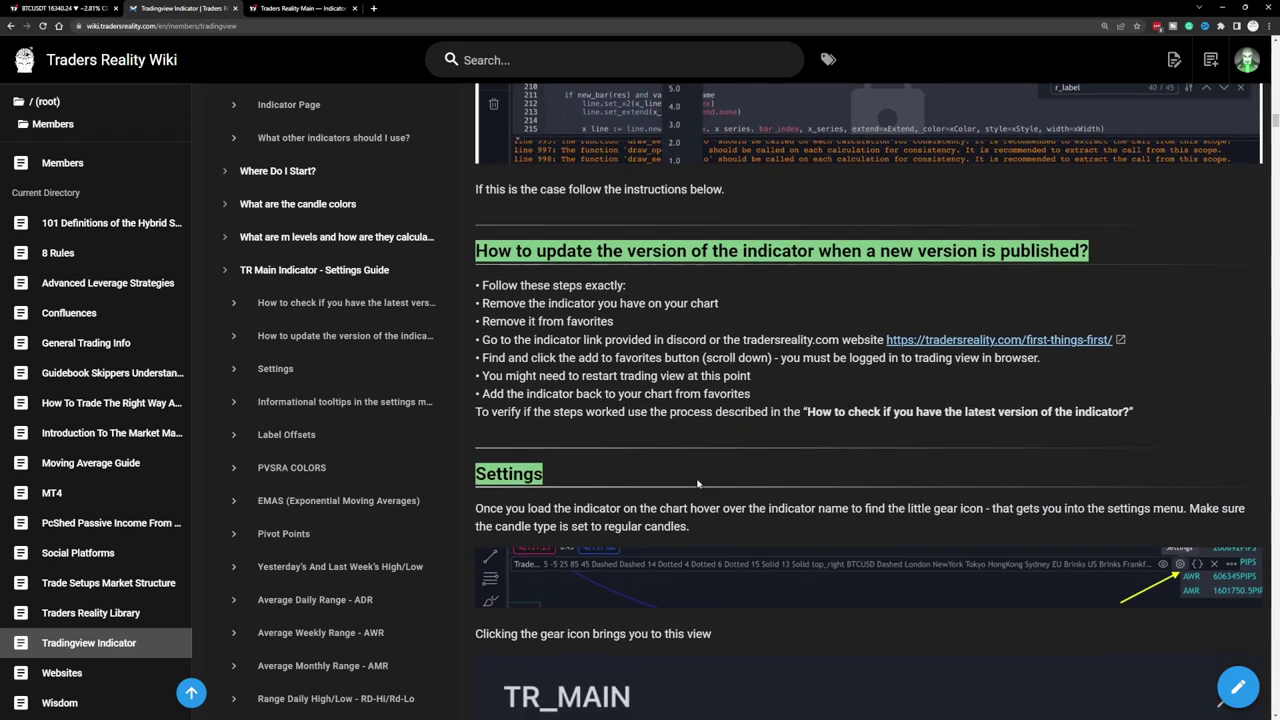
pyautogui.scroll(-10, 698, 484)
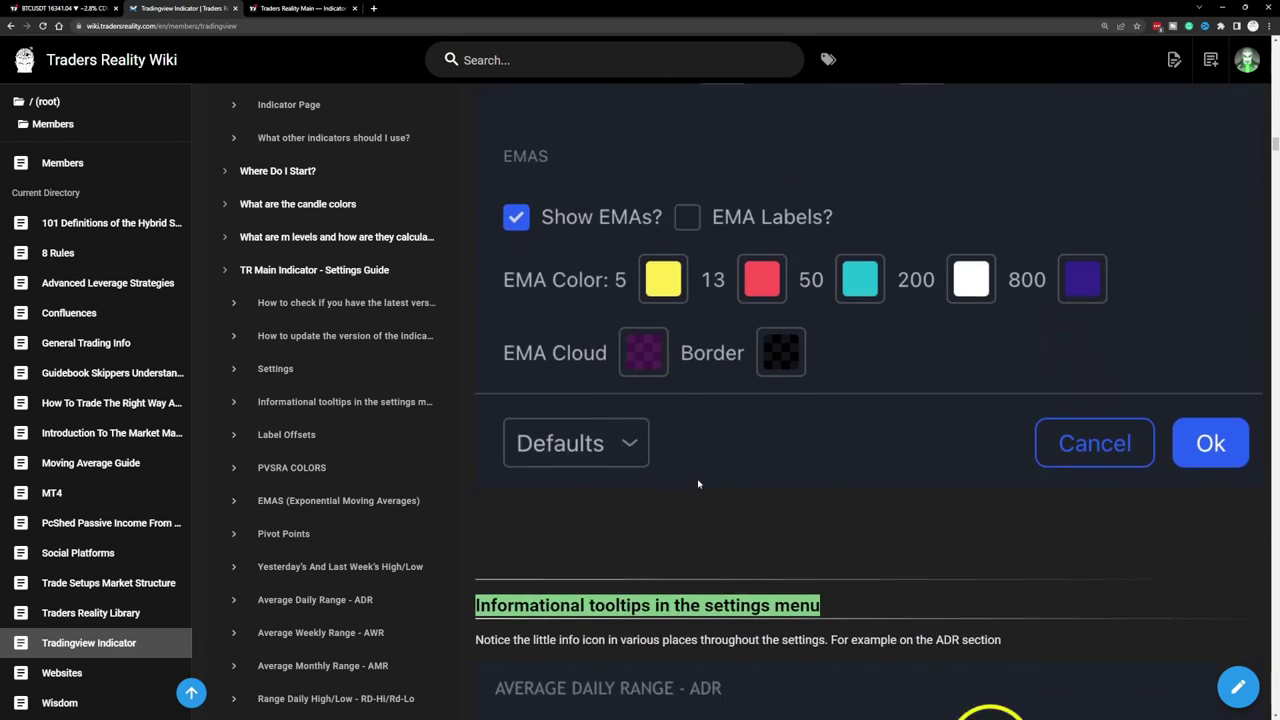
pyautogui.scroll(-3, 698, 484)
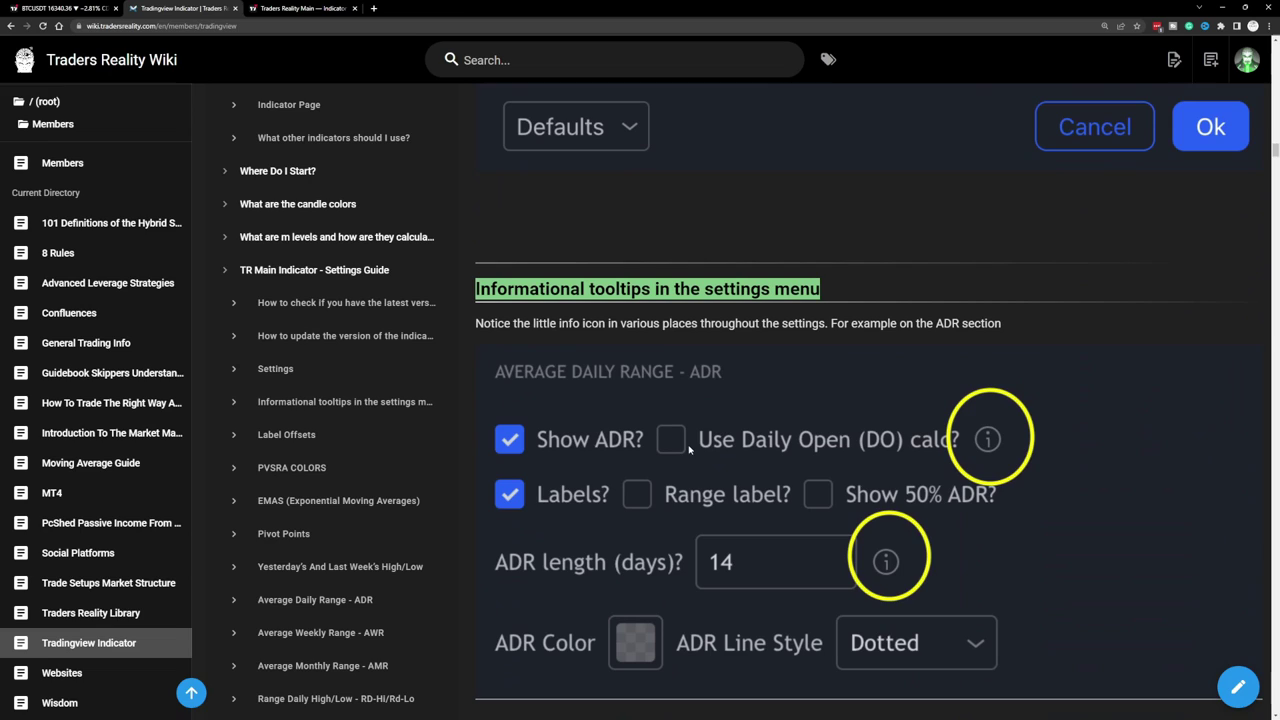
pyautogui.scroll(-1, 838, 445)
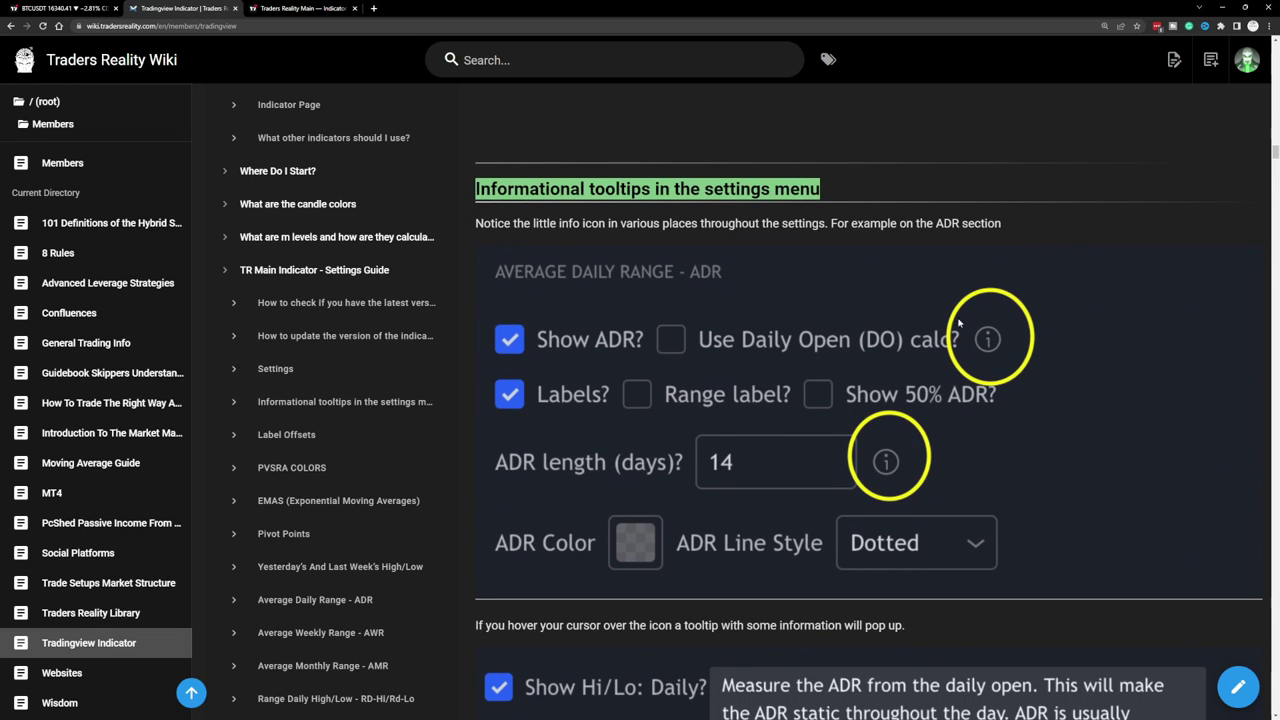
pyautogui.scroll(-3, 893, 453)
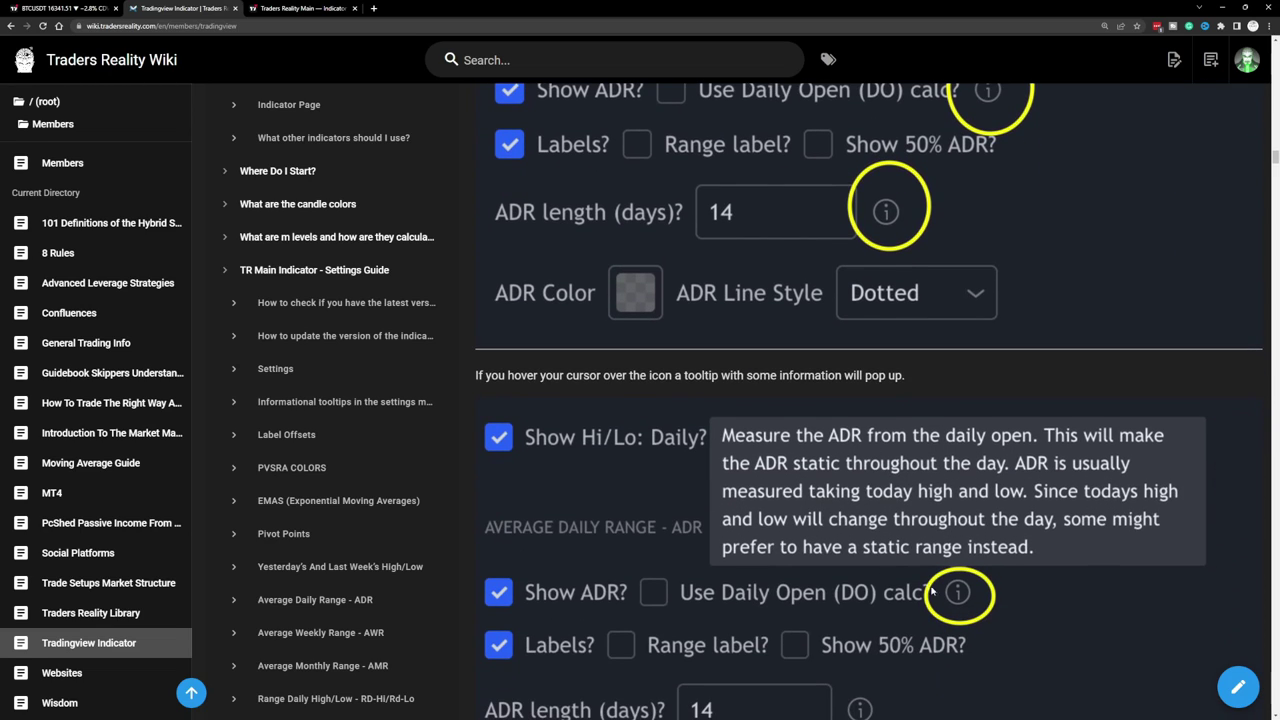
pyautogui.scroll(-3, 930, 592)
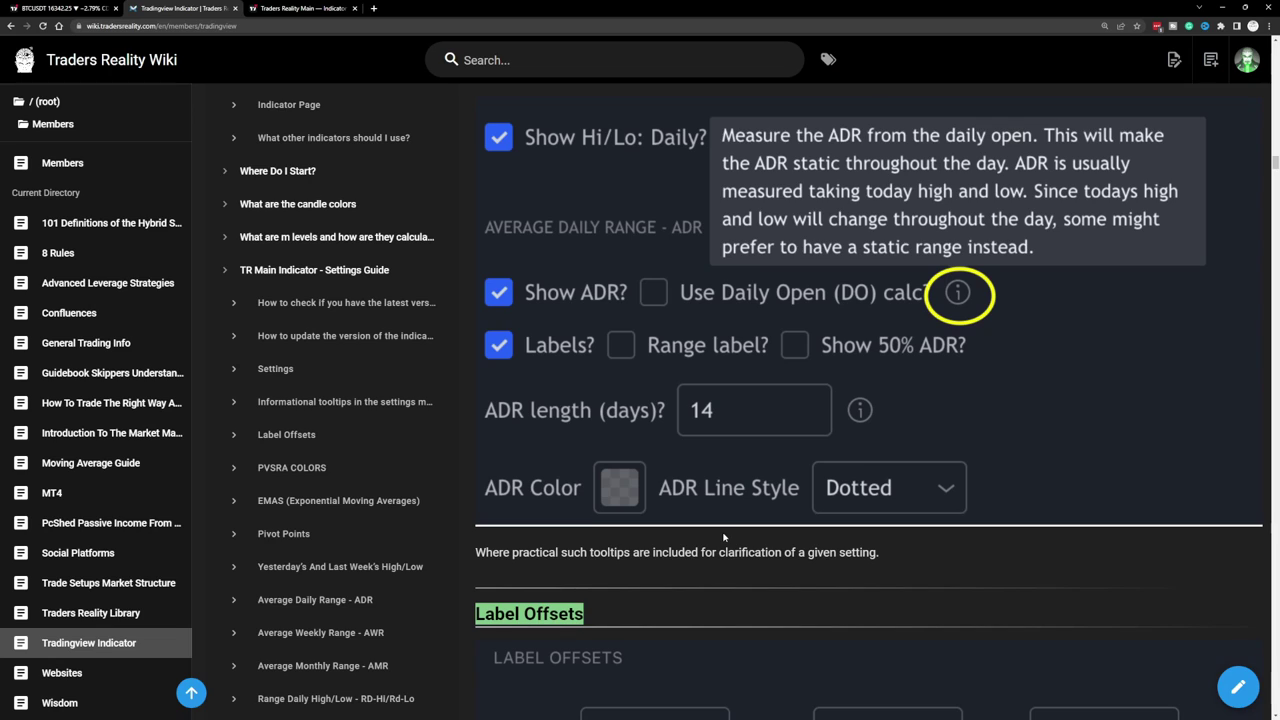
# Examine the Label Offsets section for what General, Pivots, ADR, 50% ADR, RD/W and 50% RD/W control.
pyautogui.scroll(-5, 724, 537)
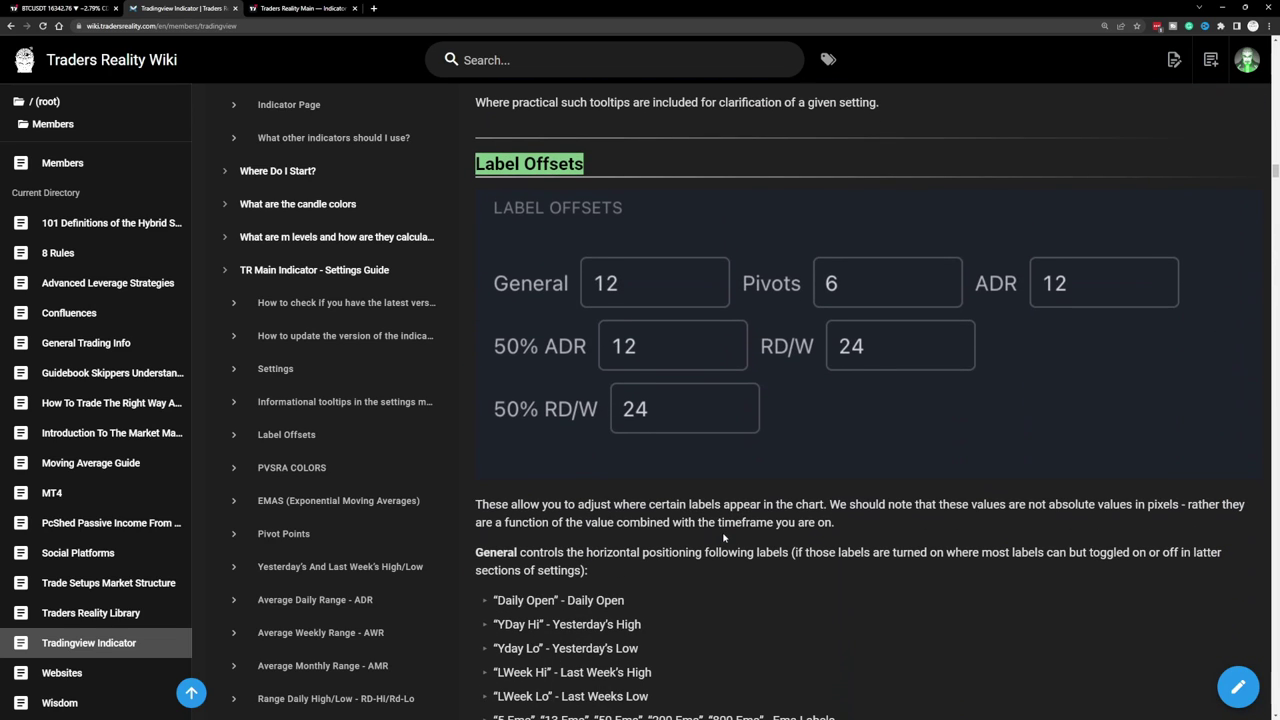
pyautogui.scroll(-2, 724, 537)
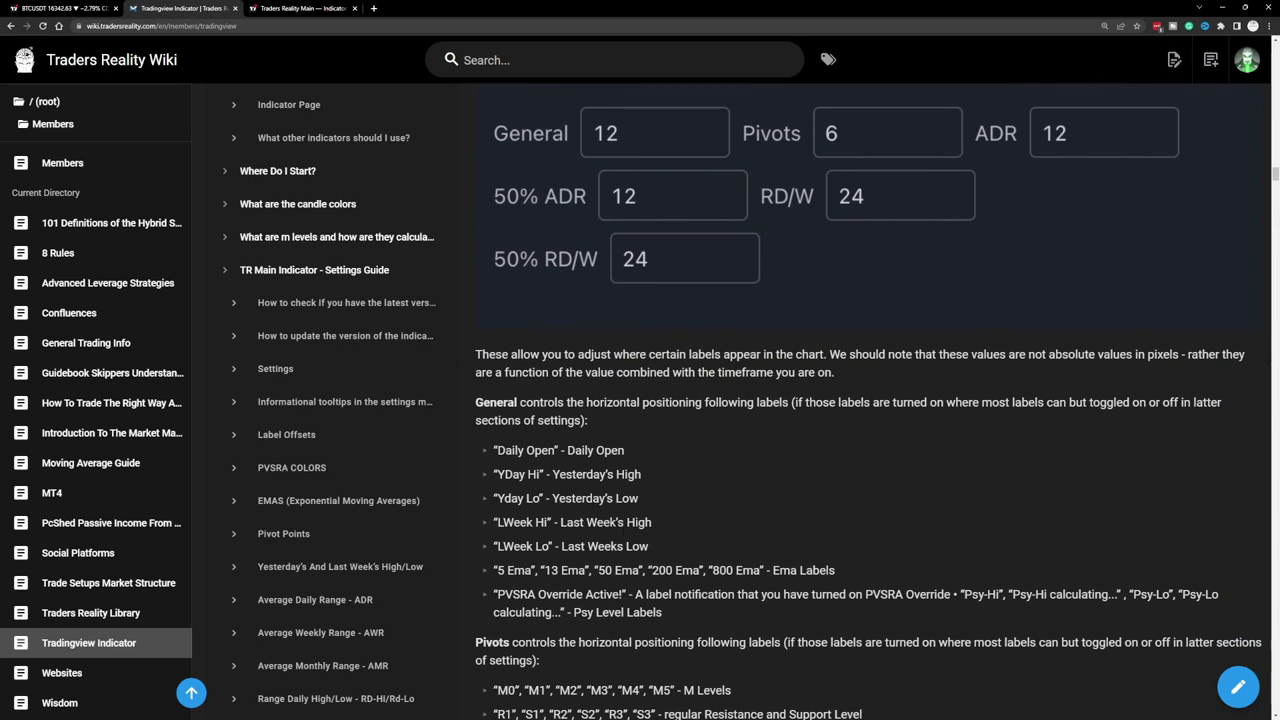
pyautogui.scroll(-3, 711, 566)
pyautogui.scroll(-3, 711, 566)
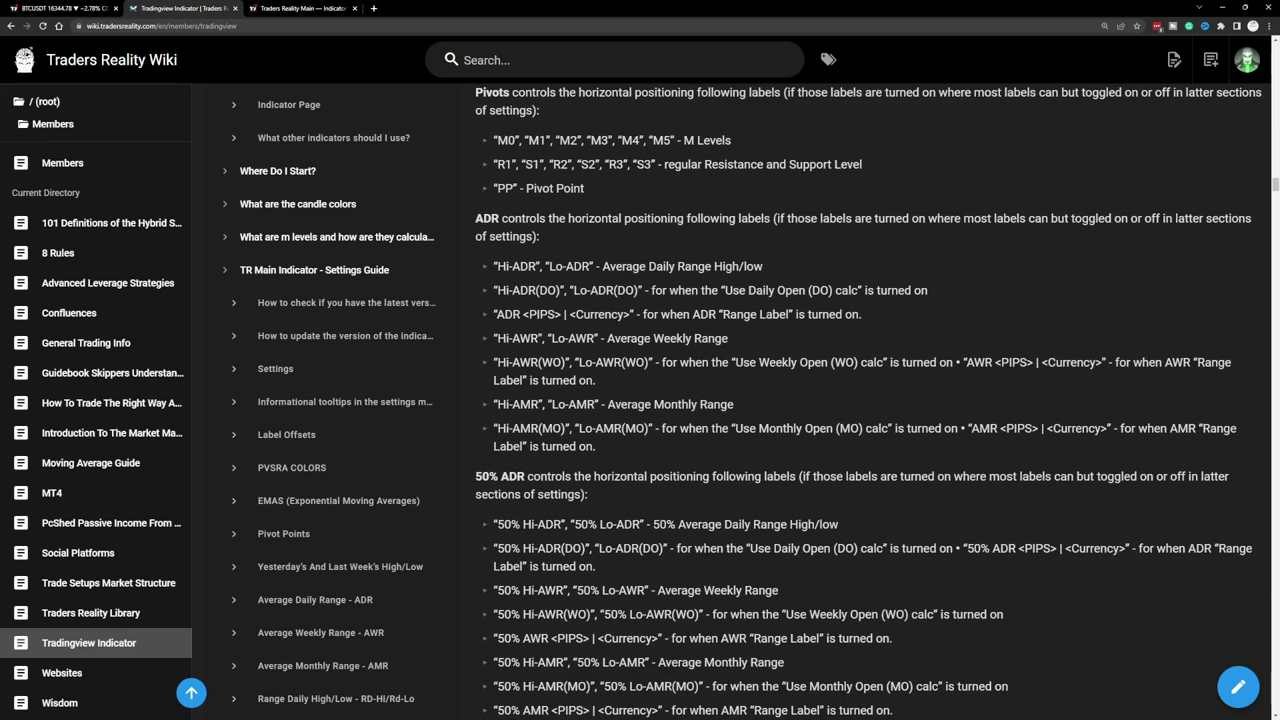
pyautogui.scroll(-6, 866, 404)
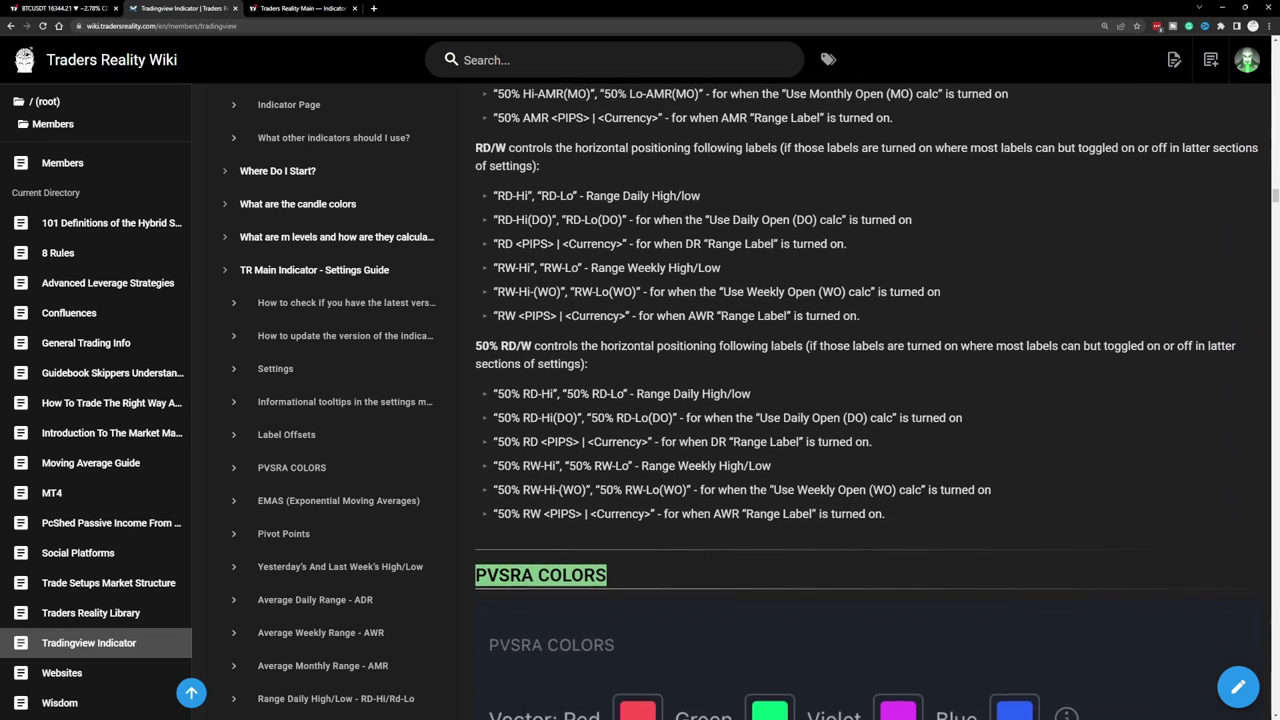
pyautogui.scroll(2, 671, 504)
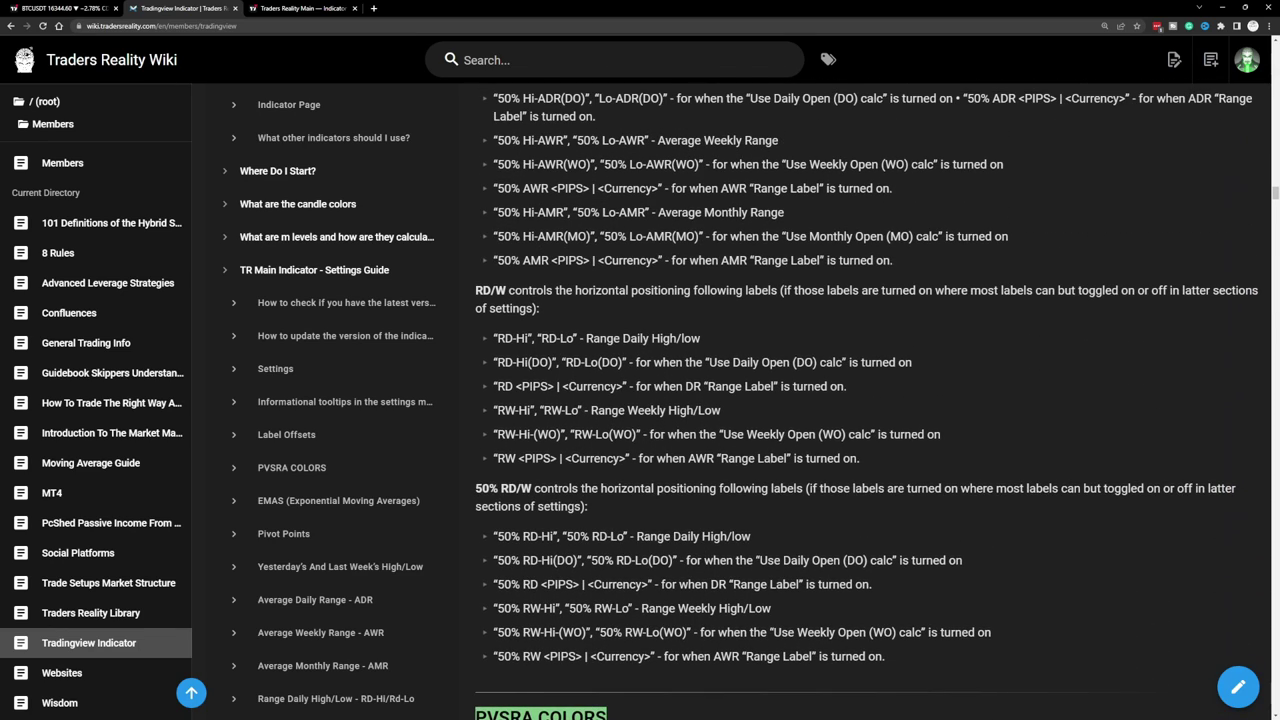
# Browse the wiki's page contents list through the range, Daily Open, PVSRA Override and market session topics.
pyautogui.scroll(-4, 322, 430)
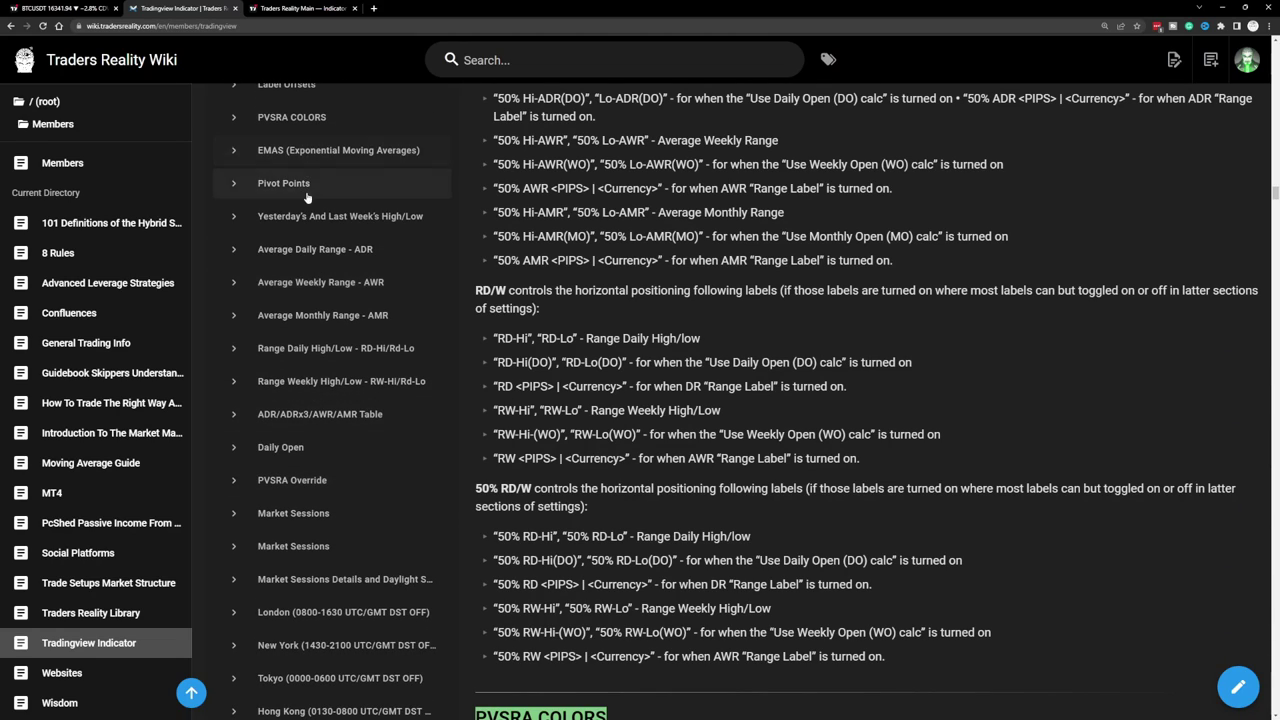
pyautogui.scroll(-2, 310, 395)
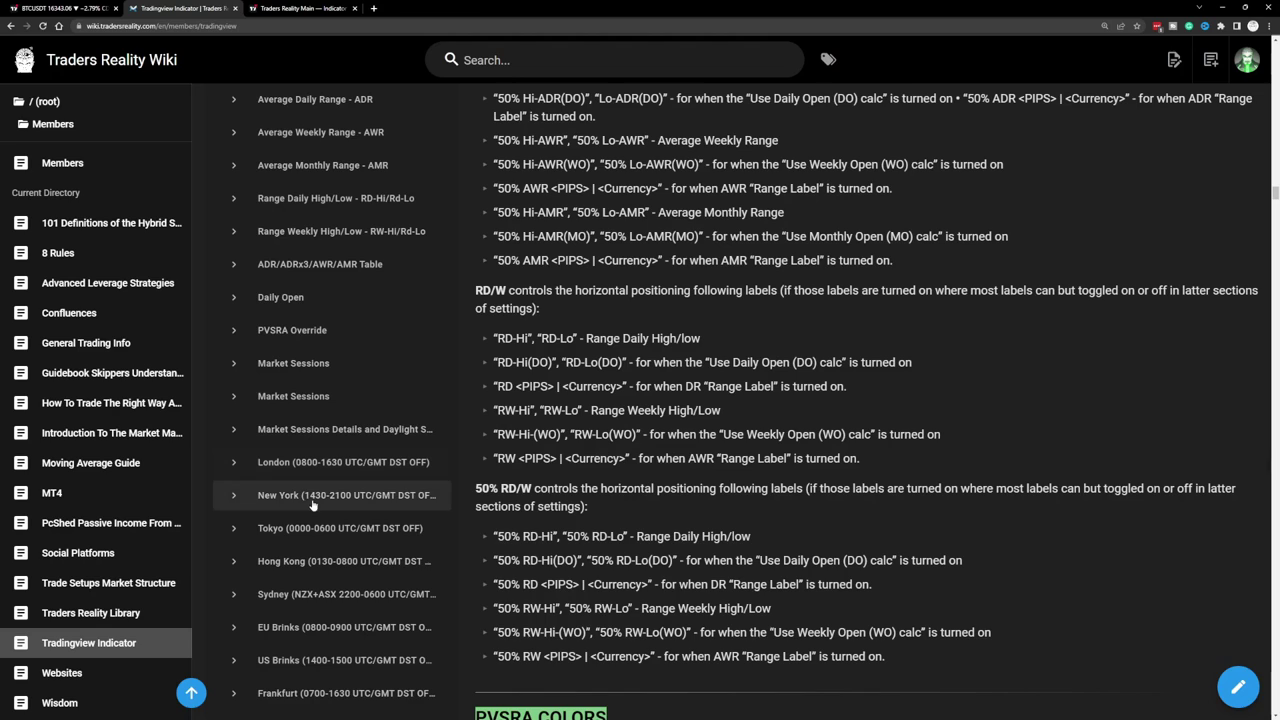
pyautogui.scroll(-2, 316, 520)
pyautogui.scroll(8, 320, 553)
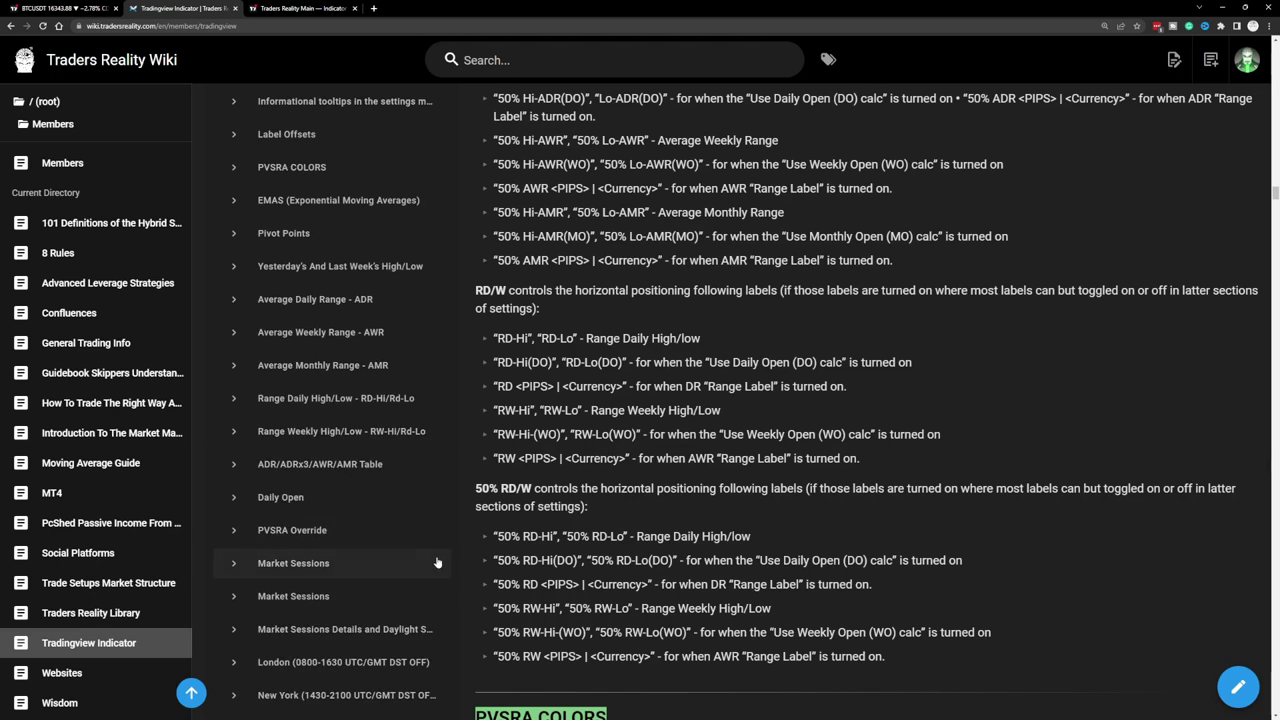
# Compare the BTCUSDT chart with the wiki's Label Offsets and informational tooltips sections.
pyautogui.scroll(6, 865, 400)
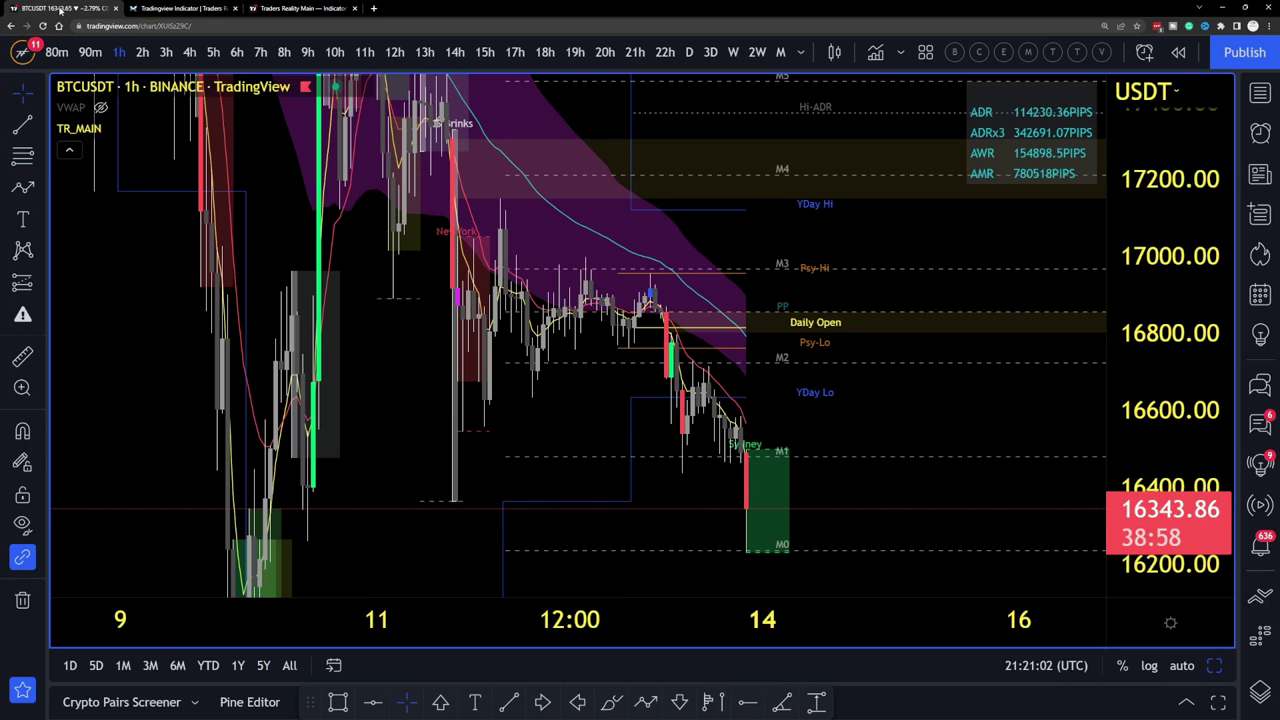
pyautogui.click(60, 8)
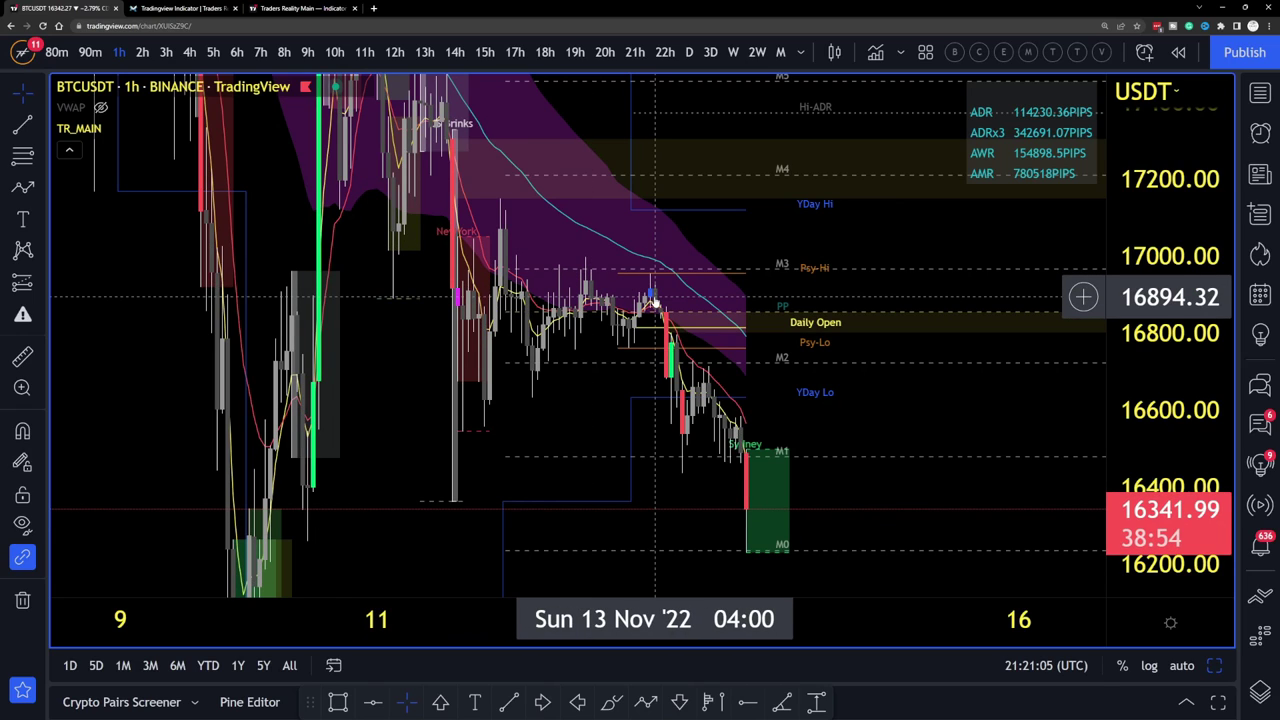
pyautogui.click(186, 8)
pyautogui.scroll(10, 578, 294)
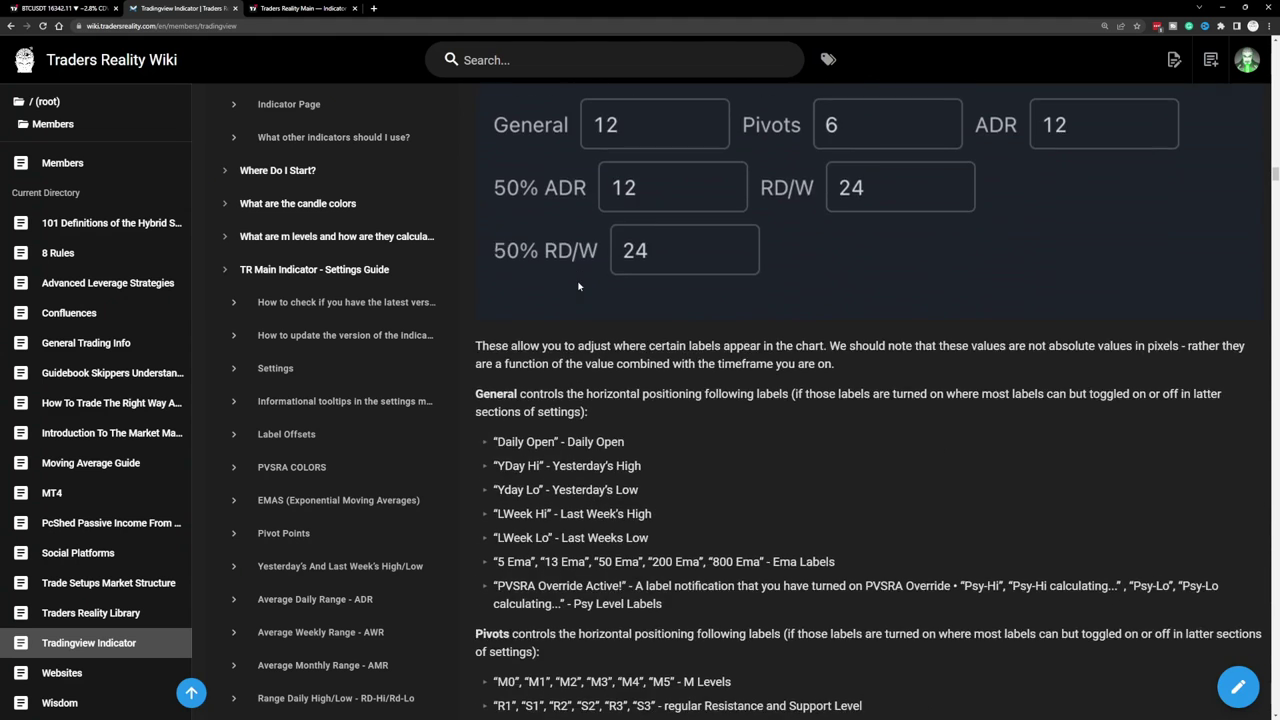
pyautogui.scroll(1, 578, 294)
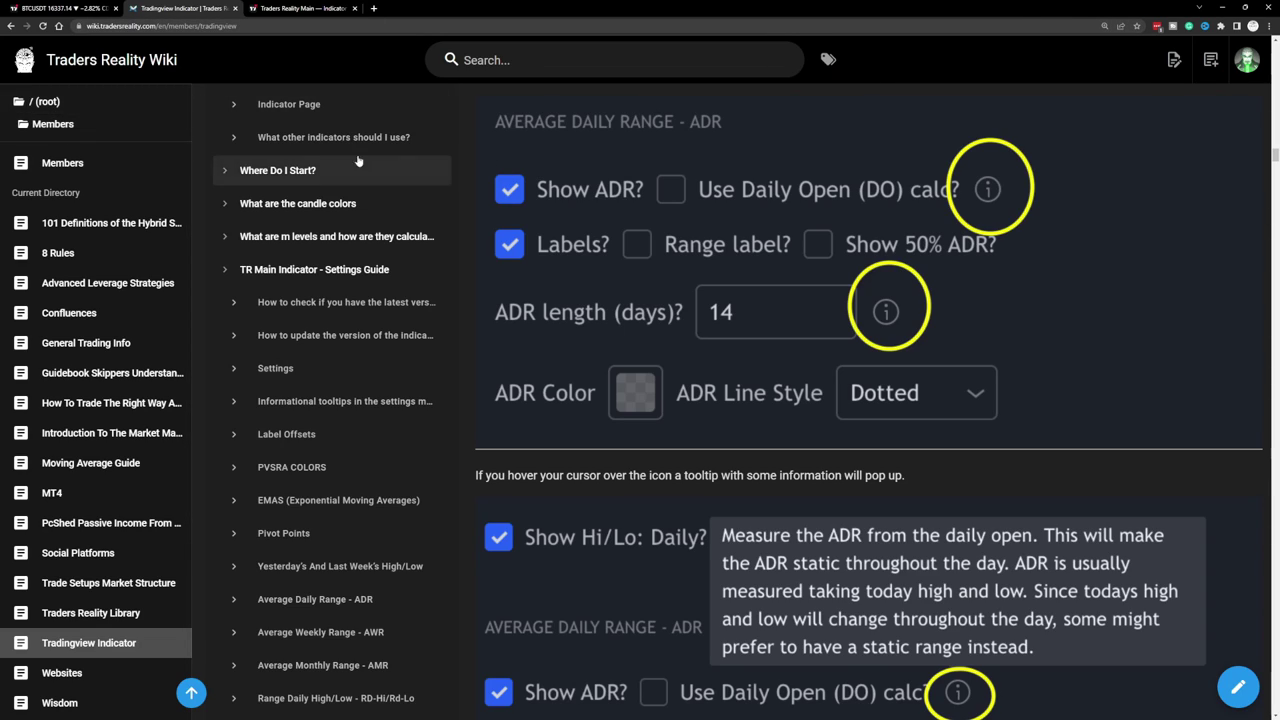
pyautogui.scroll(-10, 566, 263)
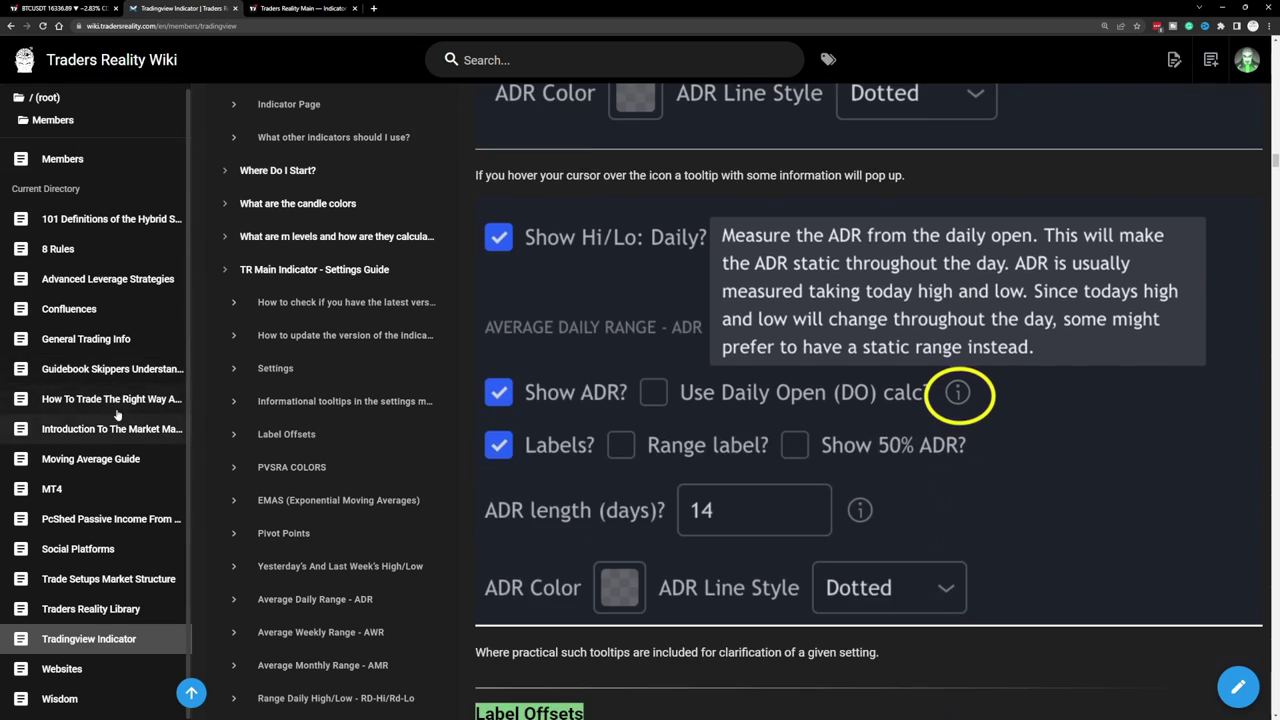
pyautogui.scroll(-3, 566, 263)
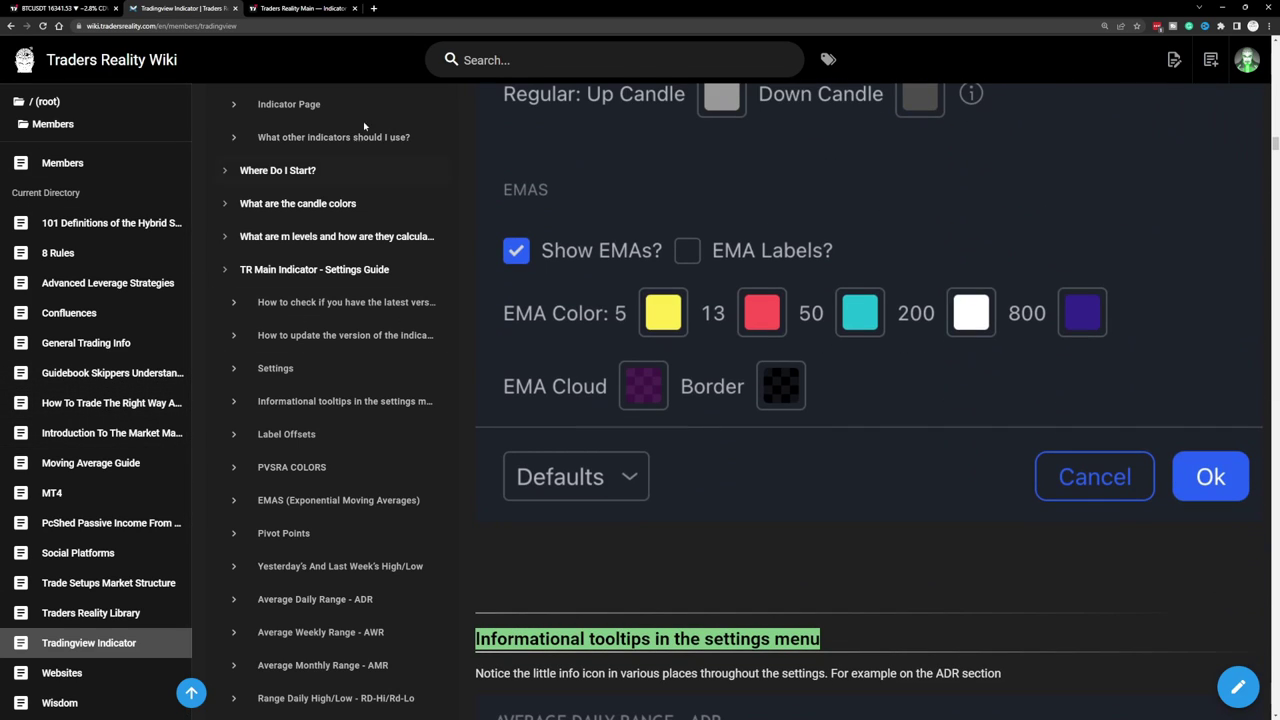
# Open the TR_MAIN settings on the BTCUSDT chart and review the Pivot Points and Yesterday's and Last Week's High/Low options.
pyautogui.click(60, 8)
pyautogui.click(141, 128)
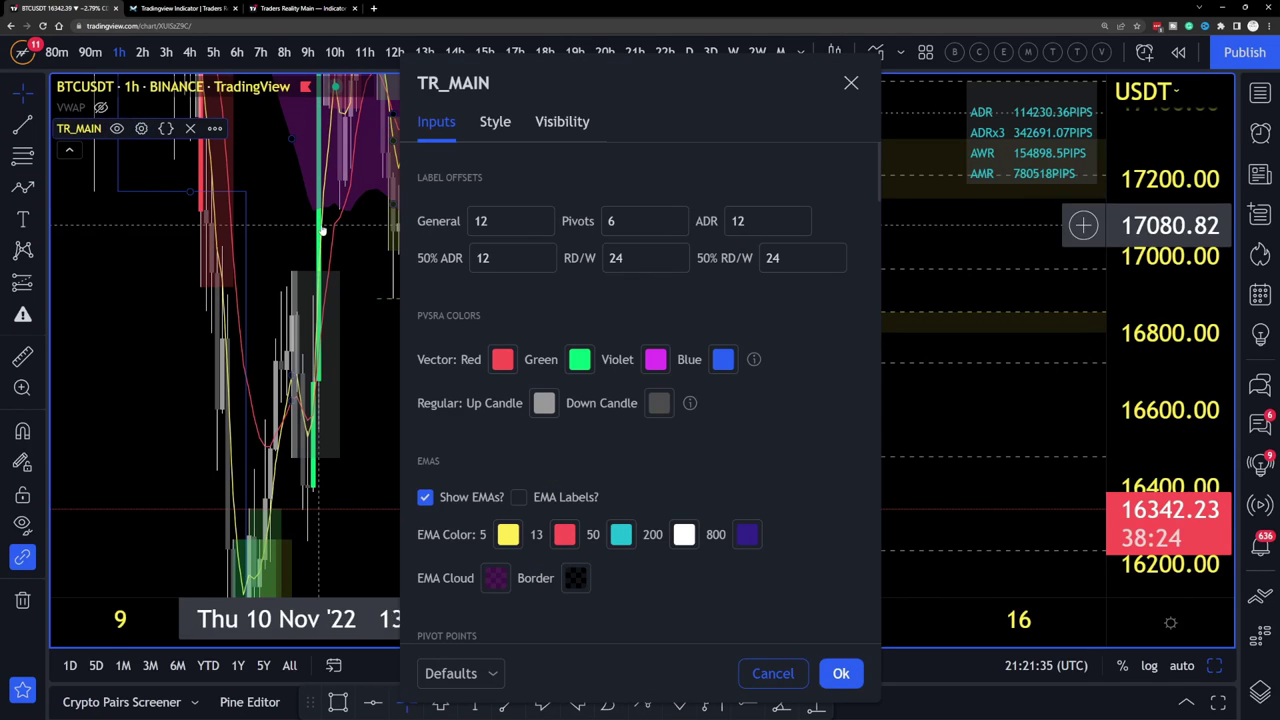
pyautogui.scroll(-8, 595, 313)
pyautogui.scroll(5, 595, 313)
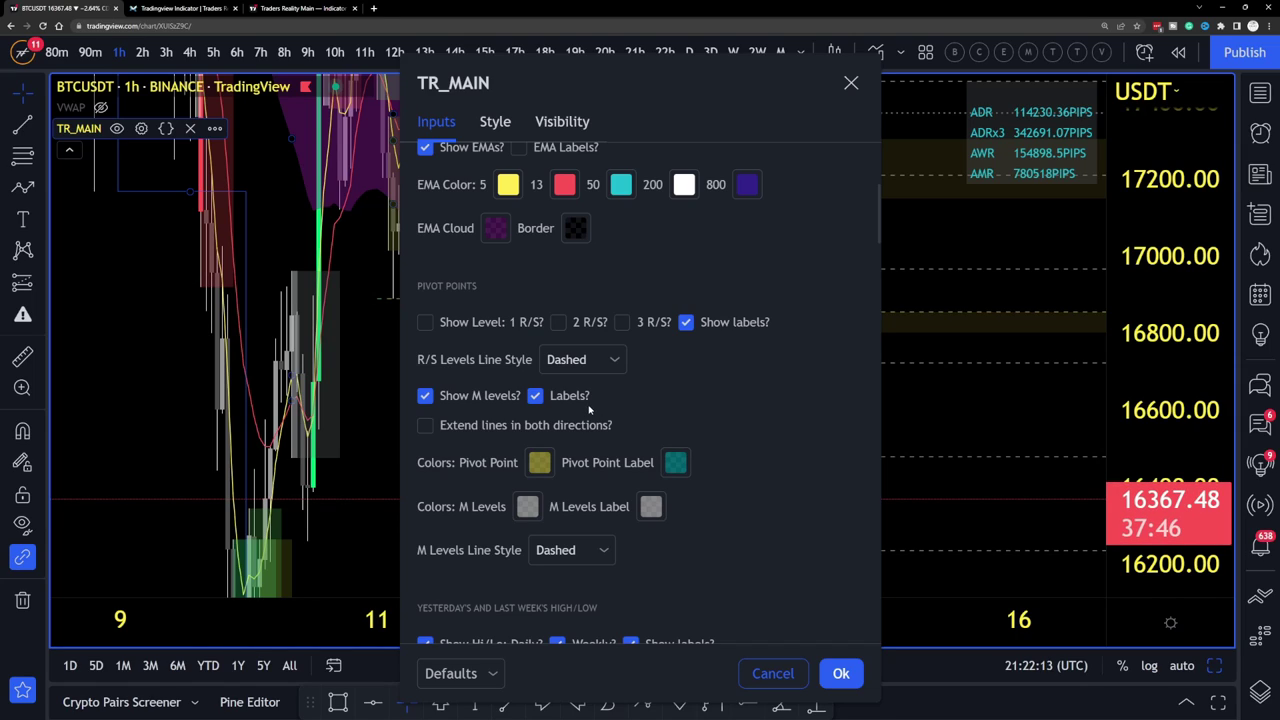
pyautogui.scroll(-3, 590, 409)
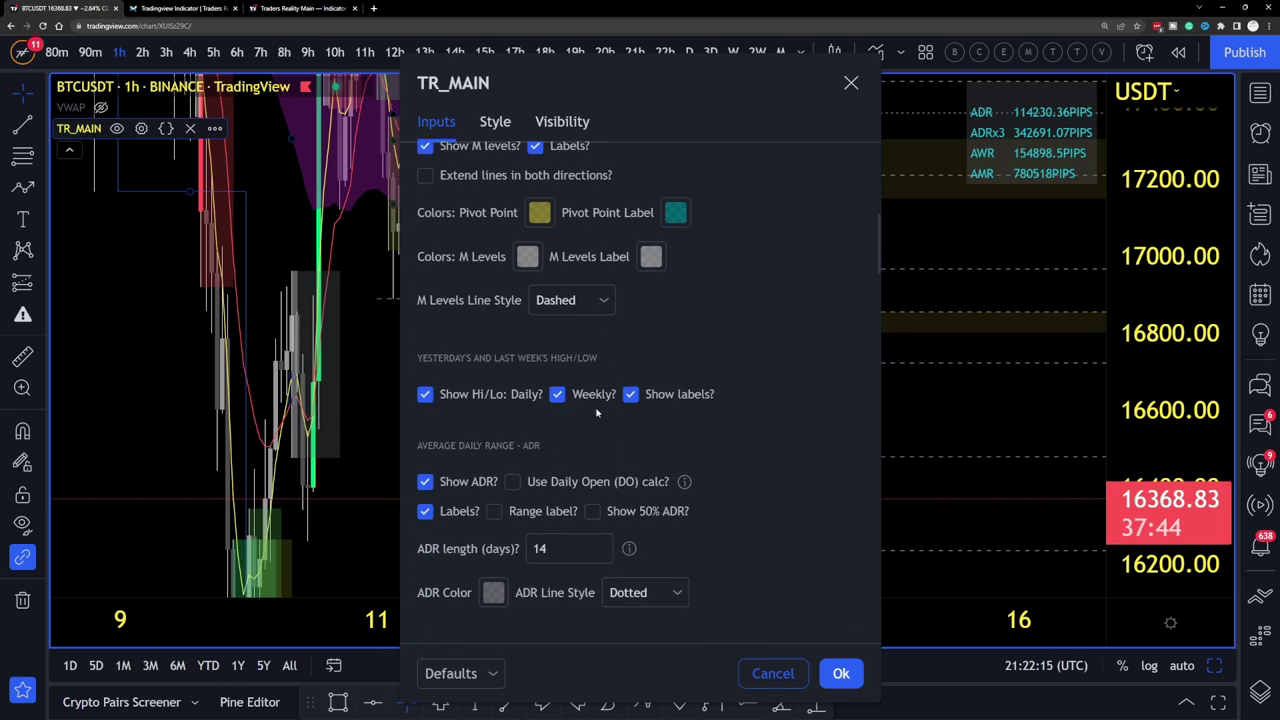
pyautogui.scroll(4, 597, 412)
# Examine the Average Daily Range options, including the Use Daily Open (DO) calc information, ADR length, color and line style.
pyautogui.scroll(-10, 587, 424)
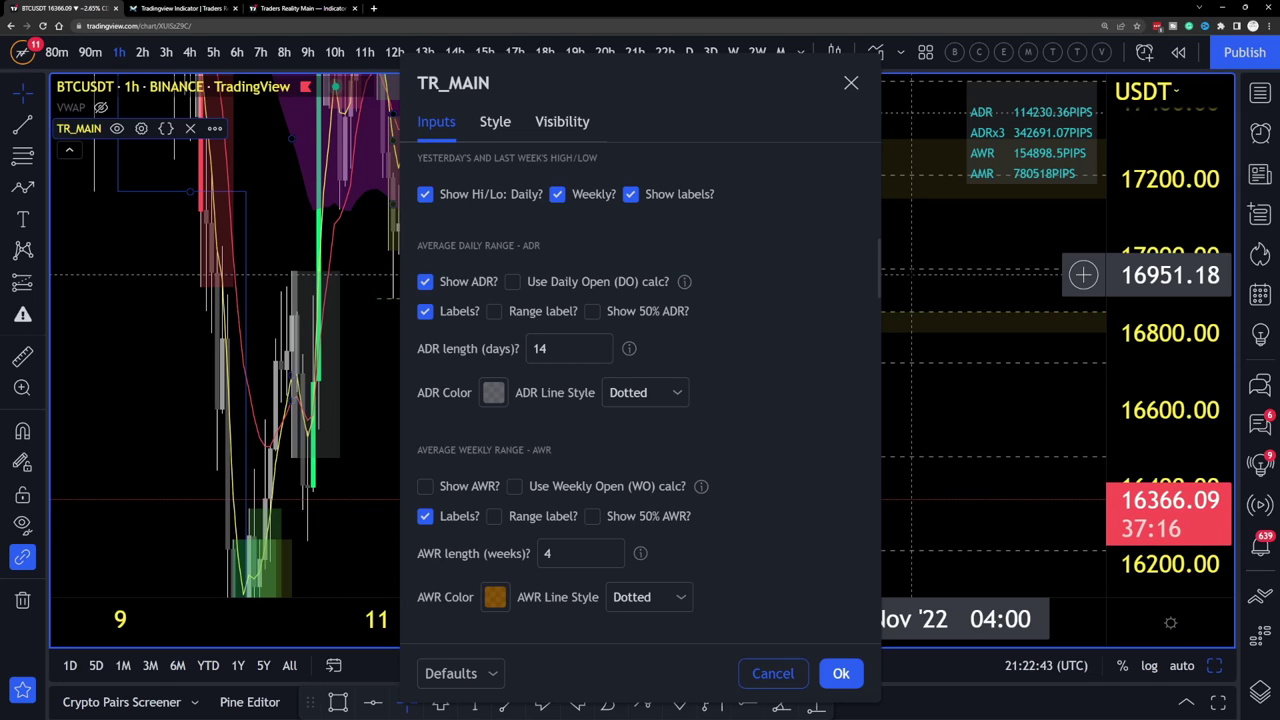
pyautogui.scroll(-3, 658, 300)
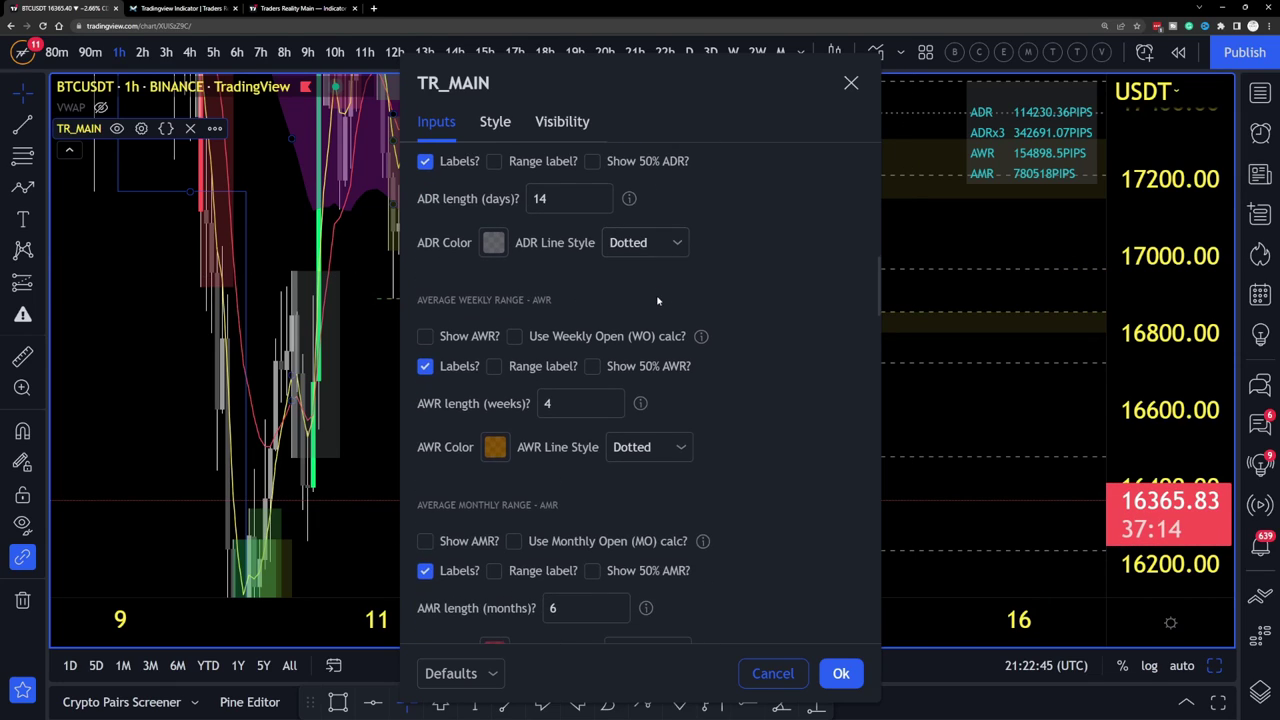
pyautogui.scroll(2, 658, 300)
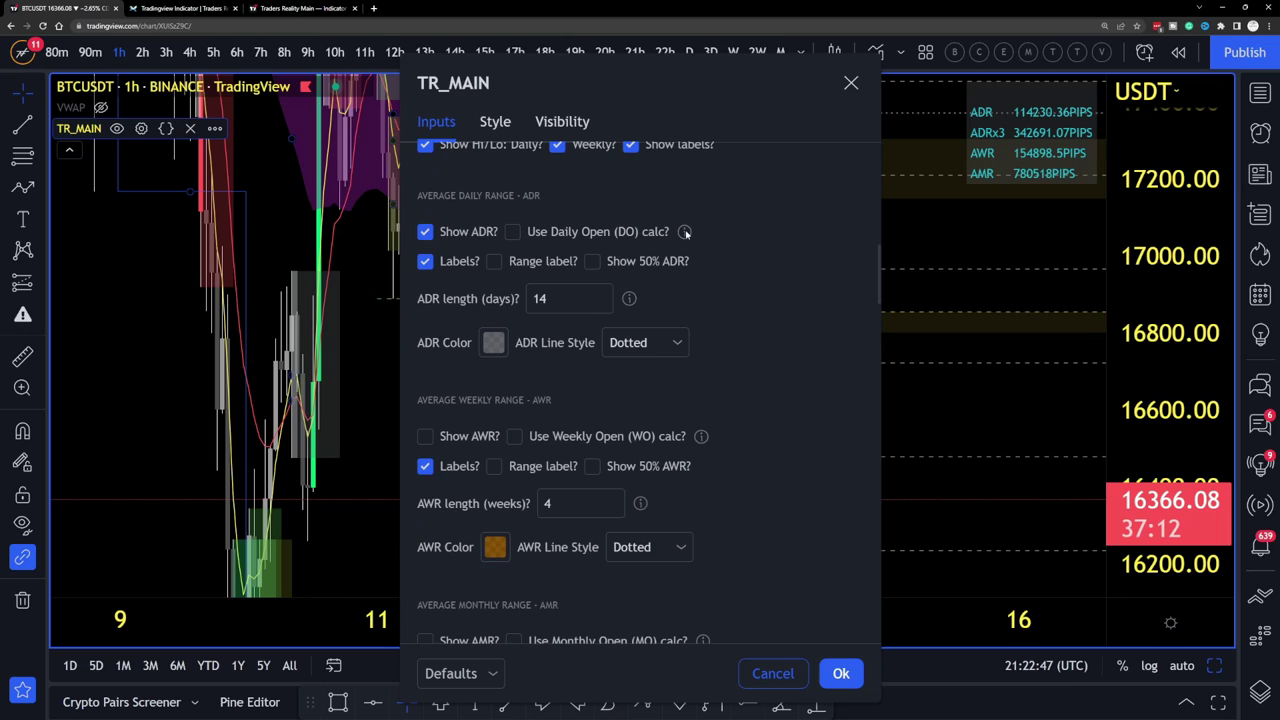
pyautogui.moveTo(685, 232)
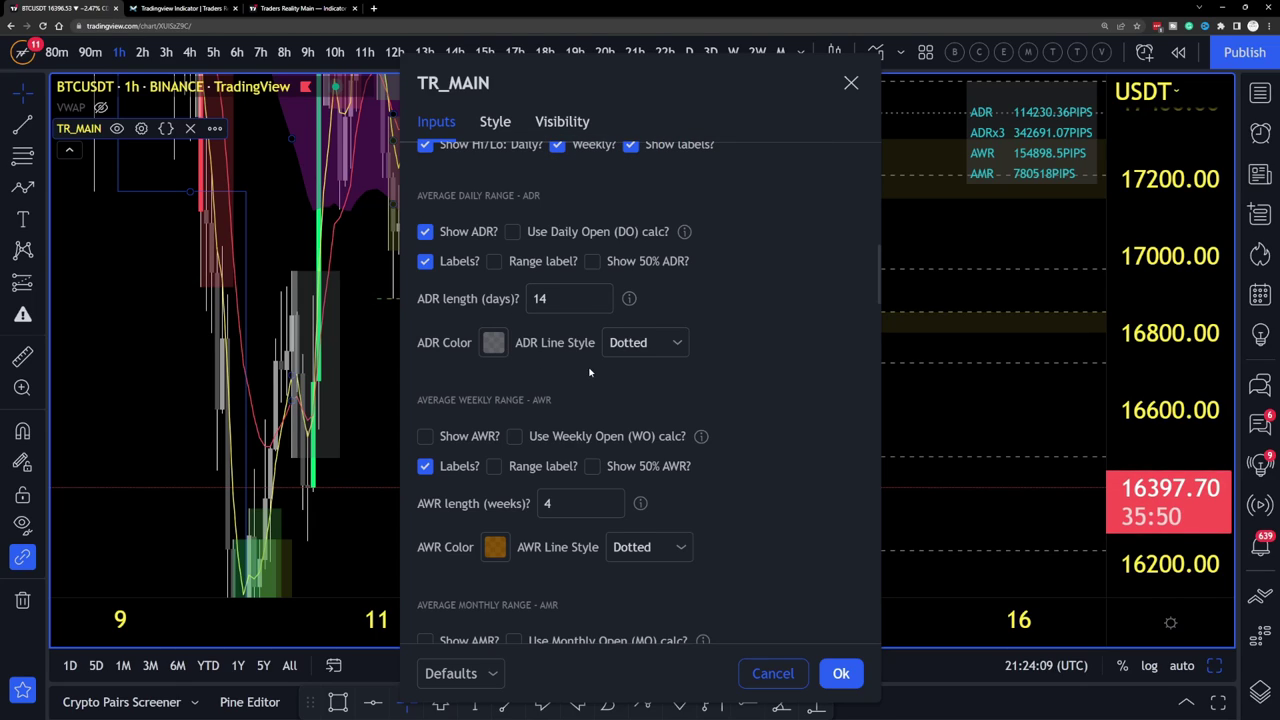
pyautogui.scroll(-1, 590, 372)
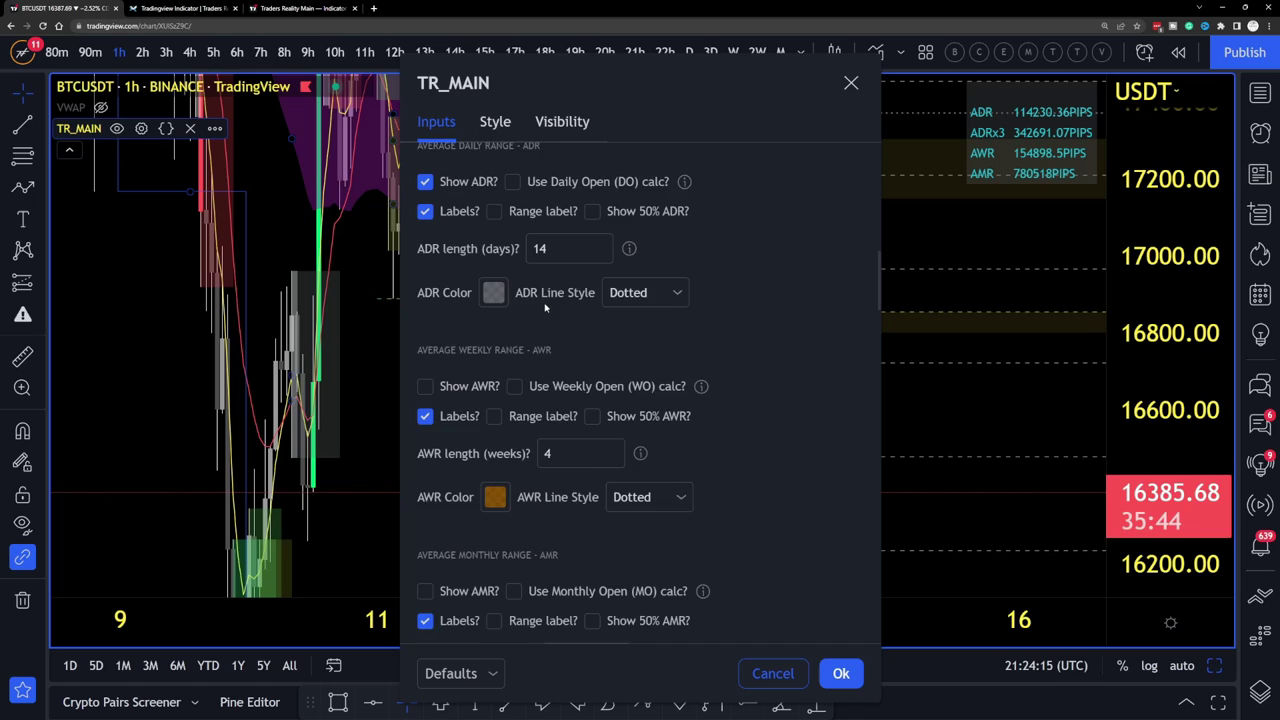
pyautogui.scroll(1, 557, 289)
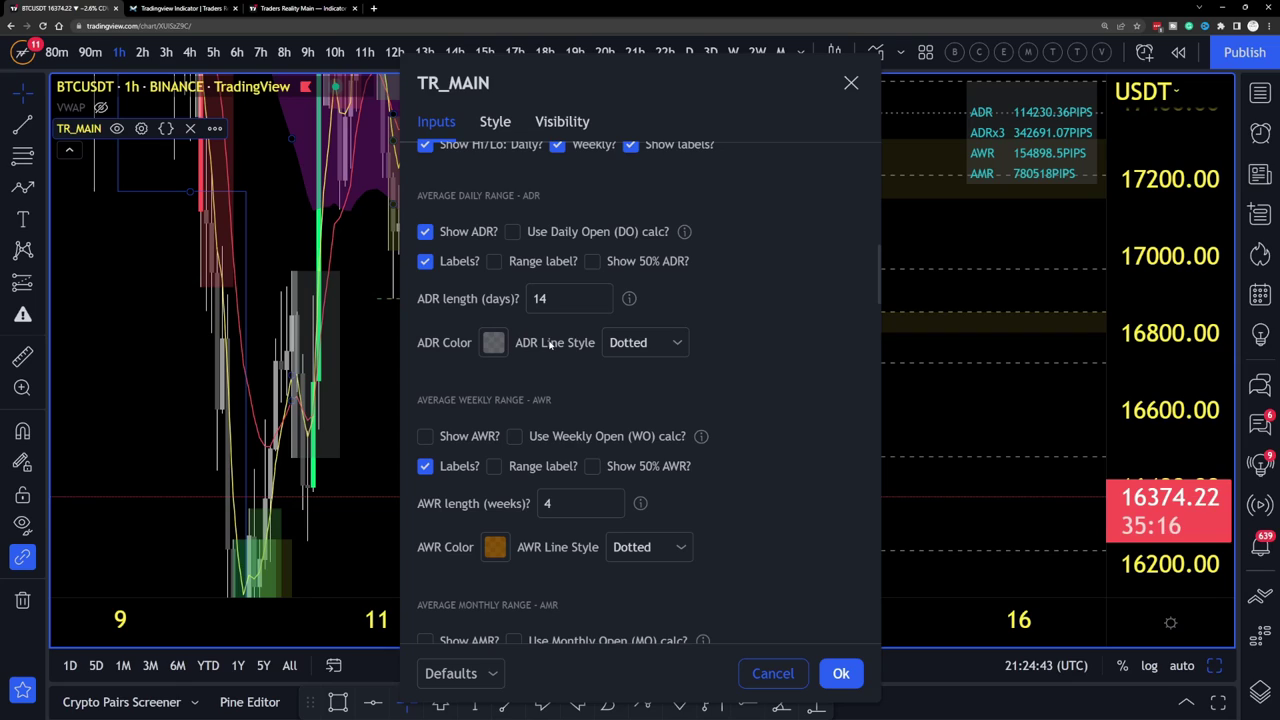
# Enable Show AWR in the Average Weekly Range settings and apply it to the chart.
pyautogui.scroll(-1, 549, 346)
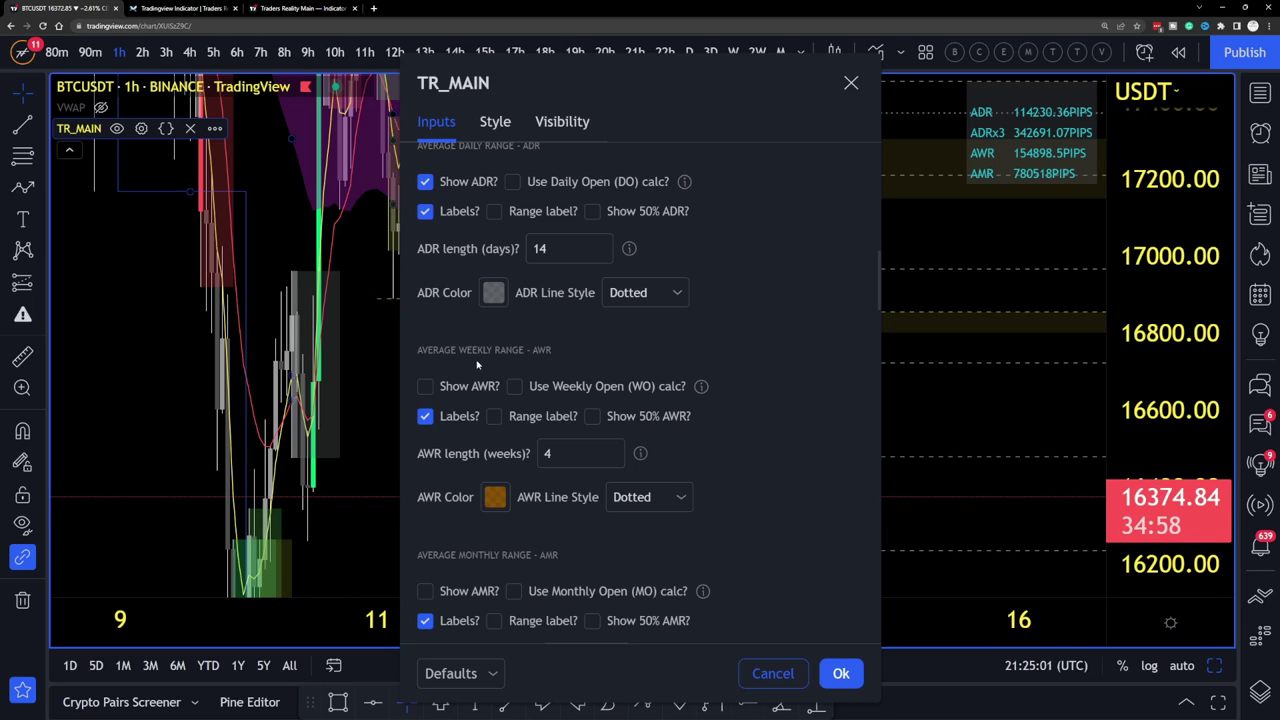
pyautogui.click(429, 387)
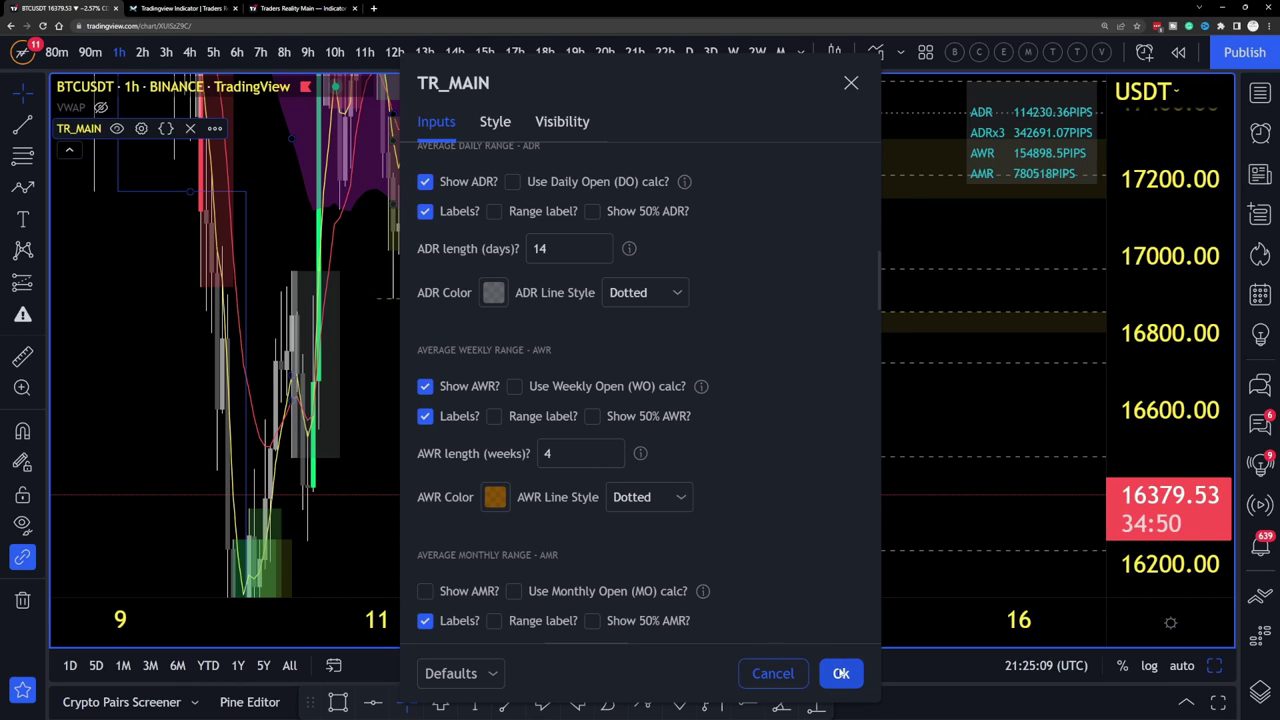
pyautogui.click(841, 673)
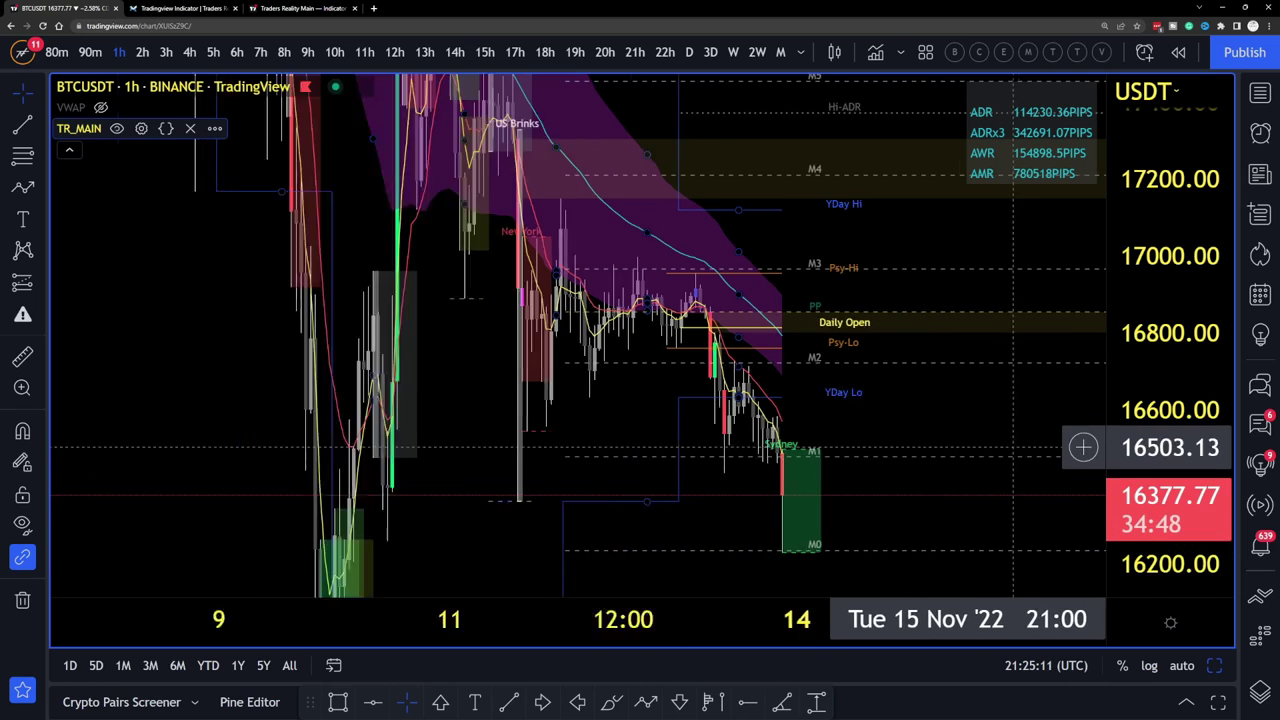
# Inspect the Hi-AWR and Lo-AWR levels on the chart alongside last week's high and low.
pyautogui.scroll(-3, 1013, 447)
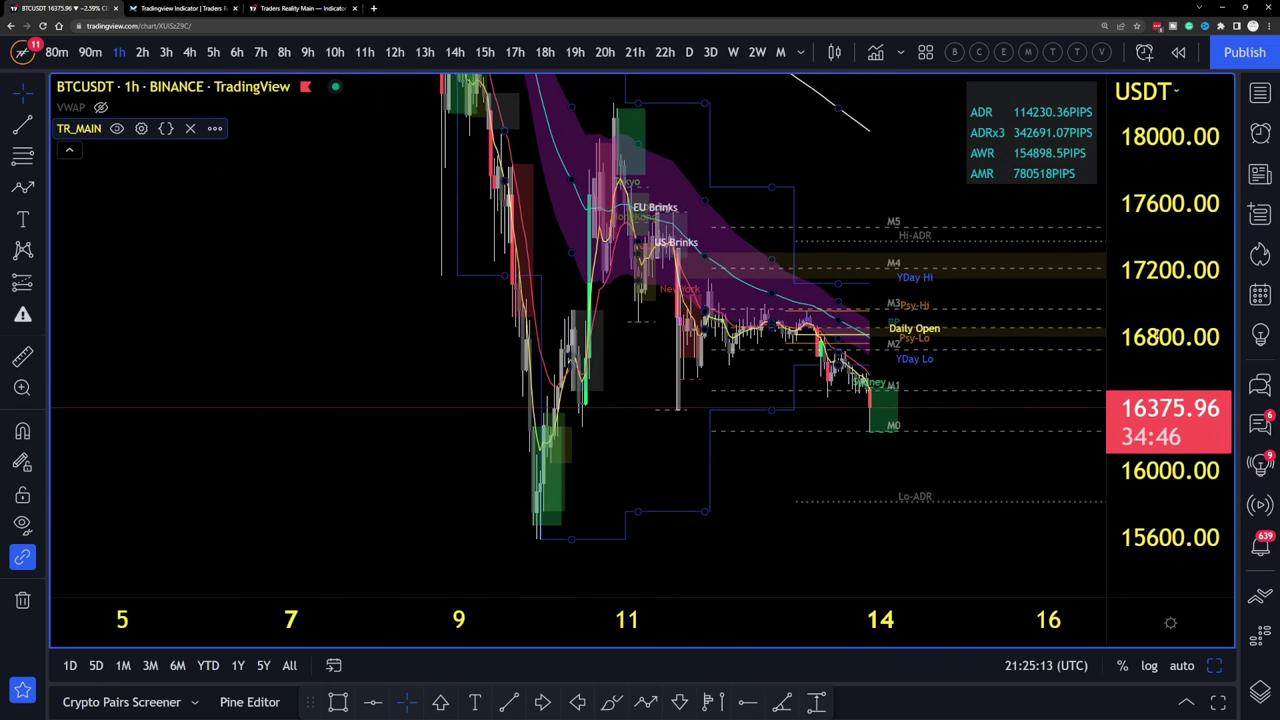
pyautogui.moveTo(1034, 431); pyautogui.dragTo(821, 429)
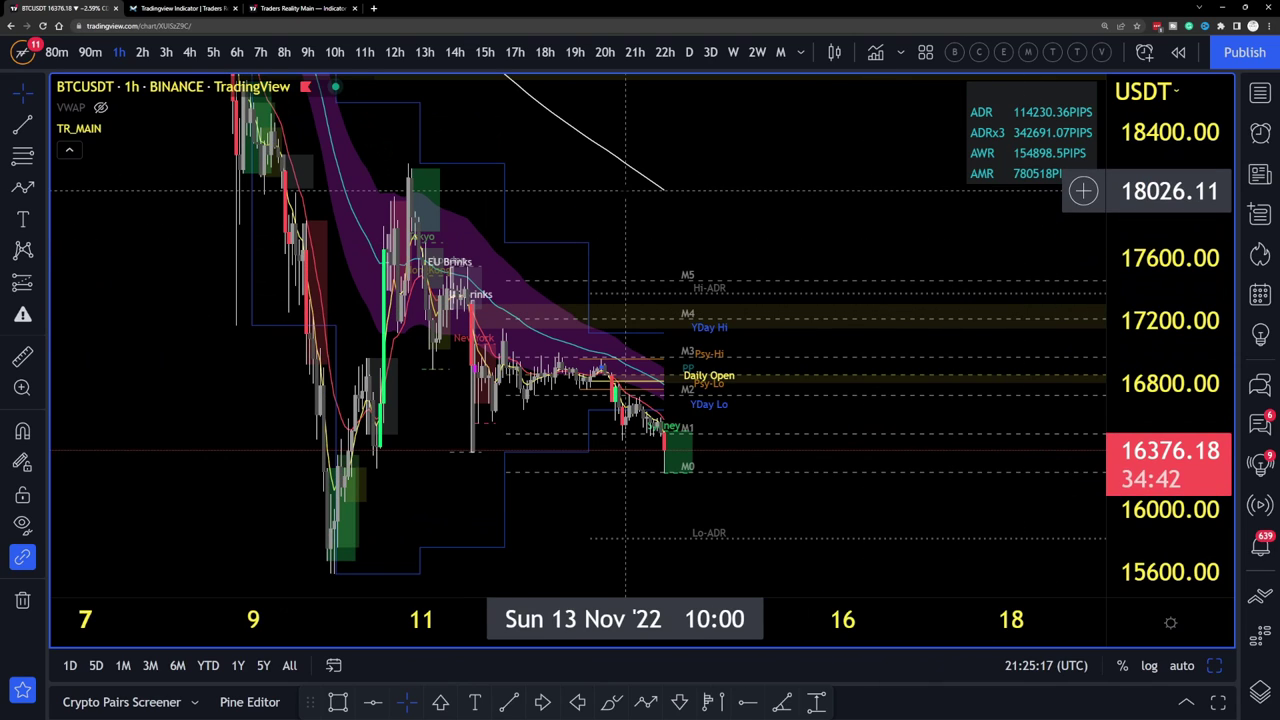
pyautogui.moveTo(1142, 392); pyautogui.dragTo(1144, 440)
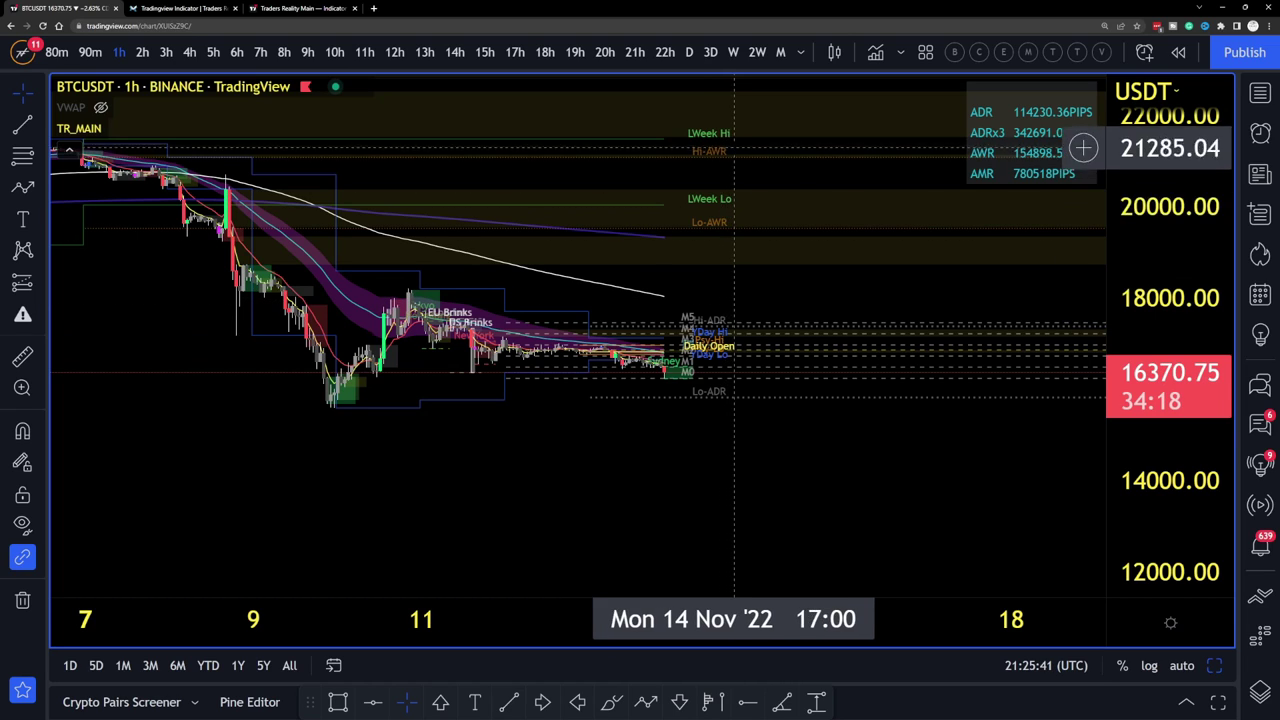
pyautogui.moveTo(1149, 446); pyautogui.dragTo(1149, 400)
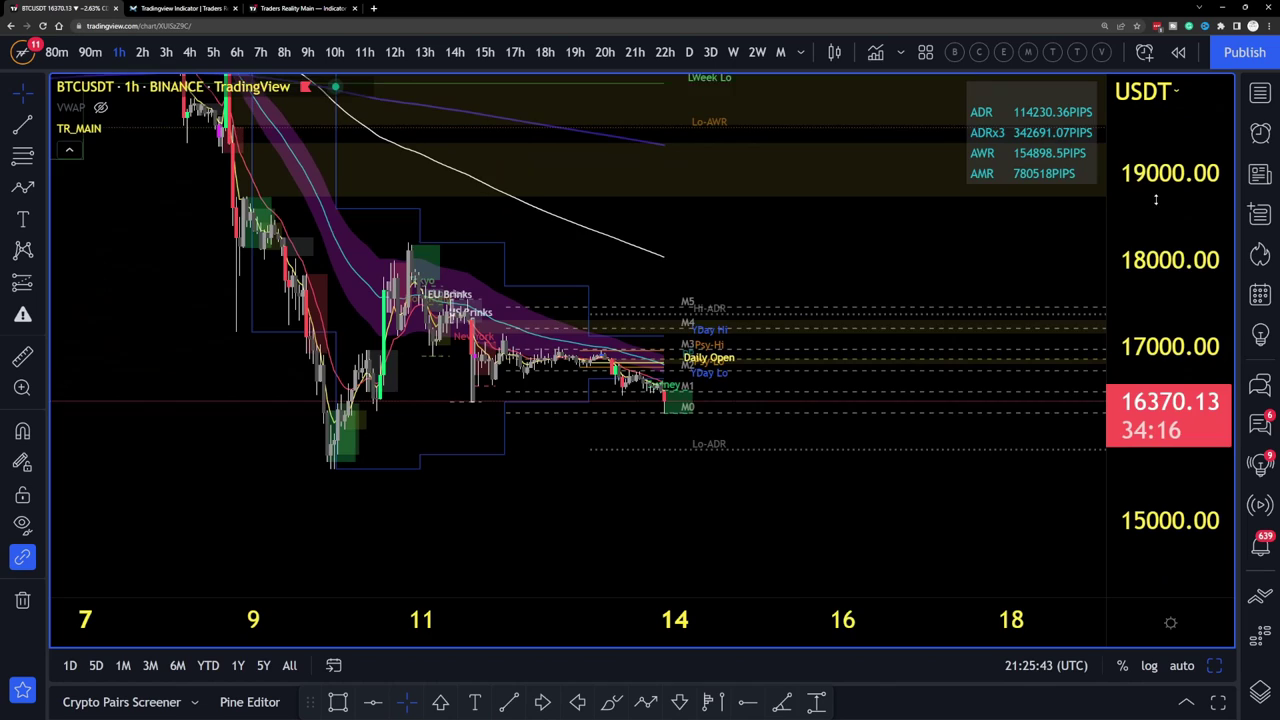
pyautogui.moveTo(828, 314); pyautogui.dragTo(771, 443)
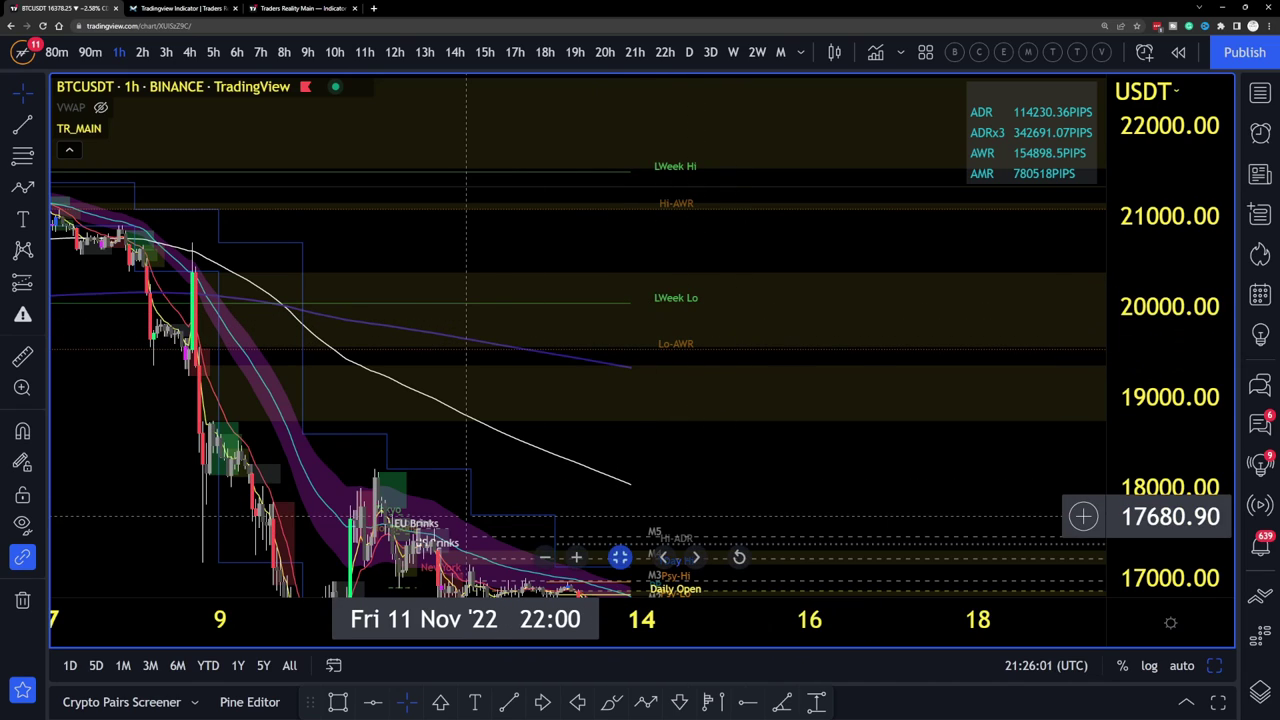
# Disable Show AWR in the TR_MAIN settings and move the dialog aside to uncover the chart's level labels.
pyautogui.click(141, 128)
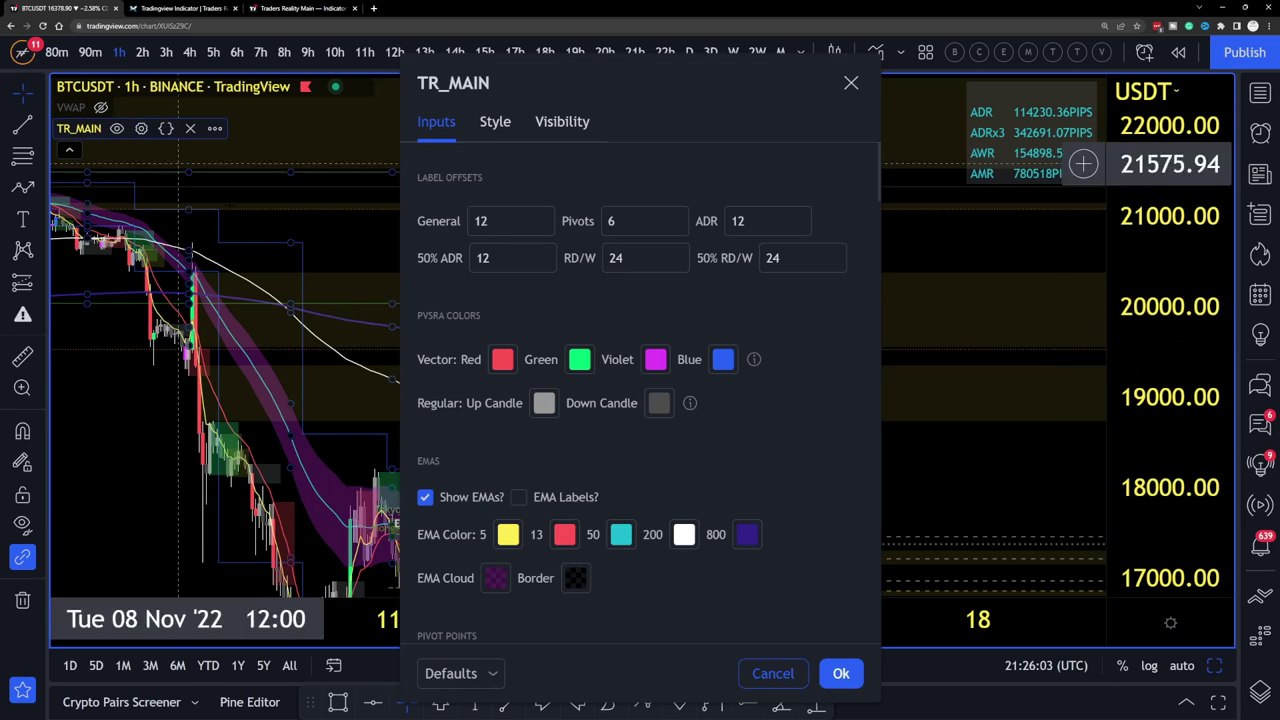
pyautogui.scroll(-10, 523, 400)
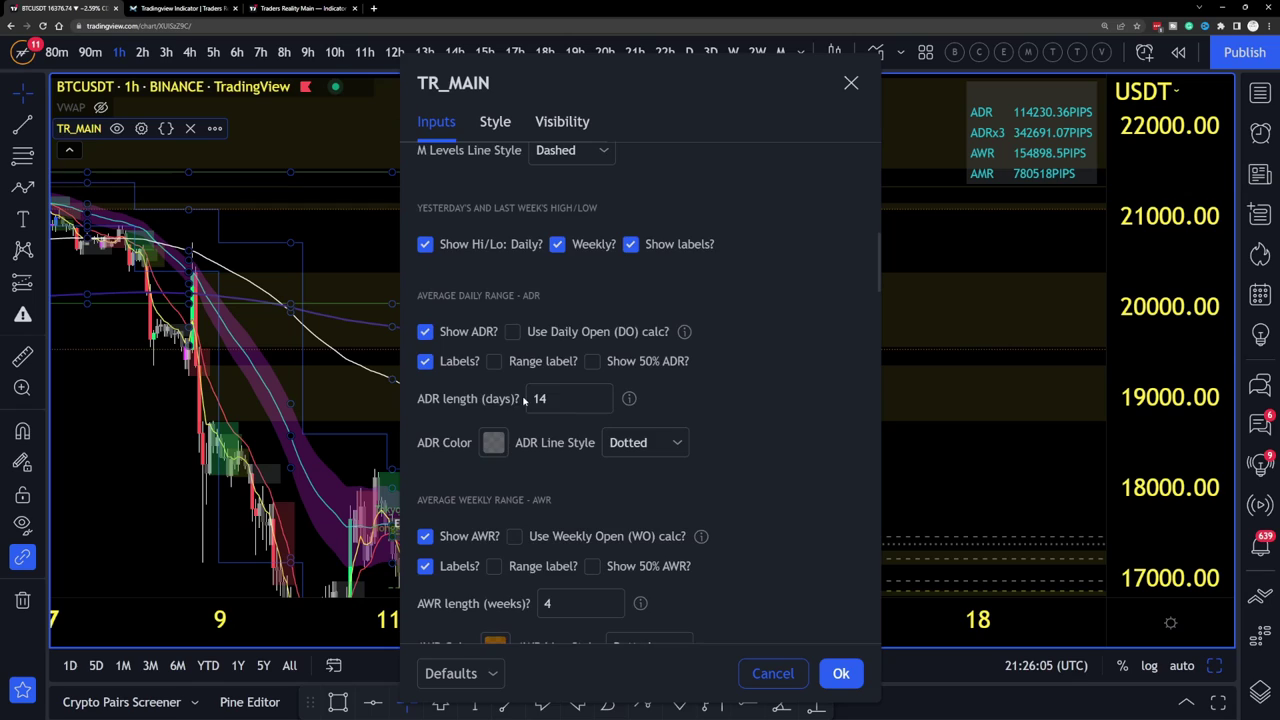
pyautogui.scroll(-2, 523, 400)
pyautogui.click(425, 436)
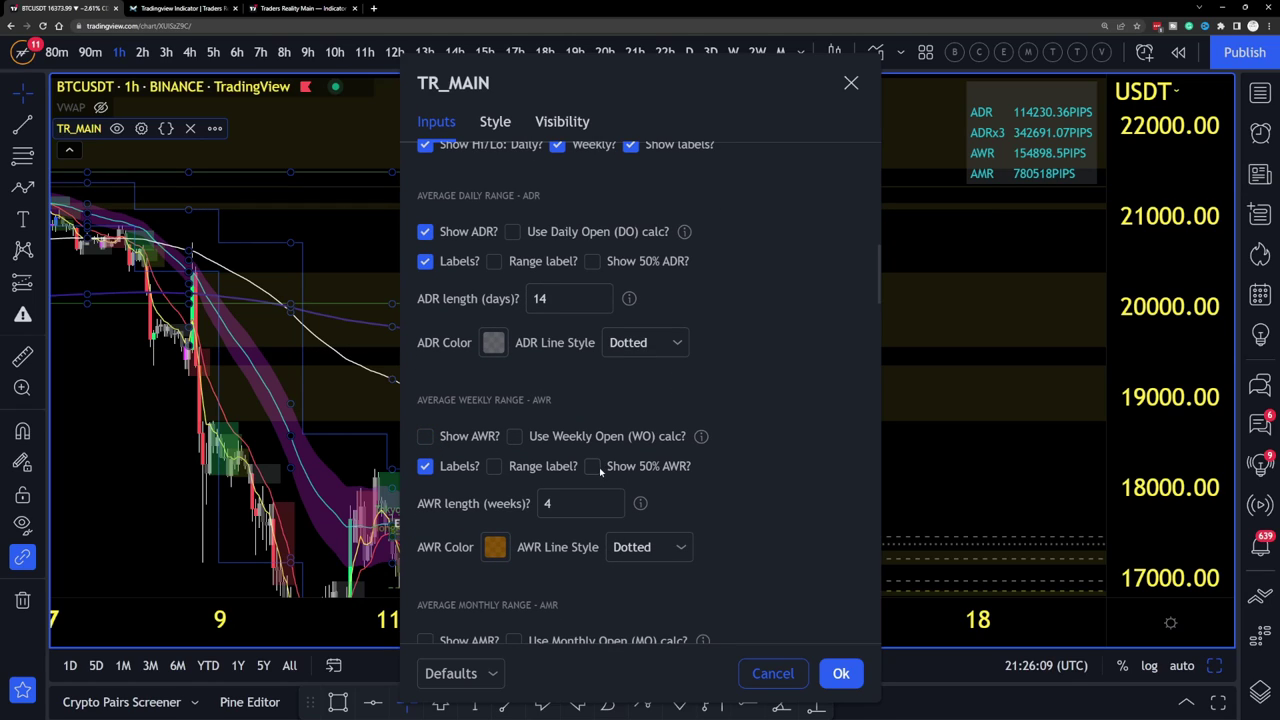
pyautogui.moveTo(763, 80); pyautogui.dragTo(341, 70)
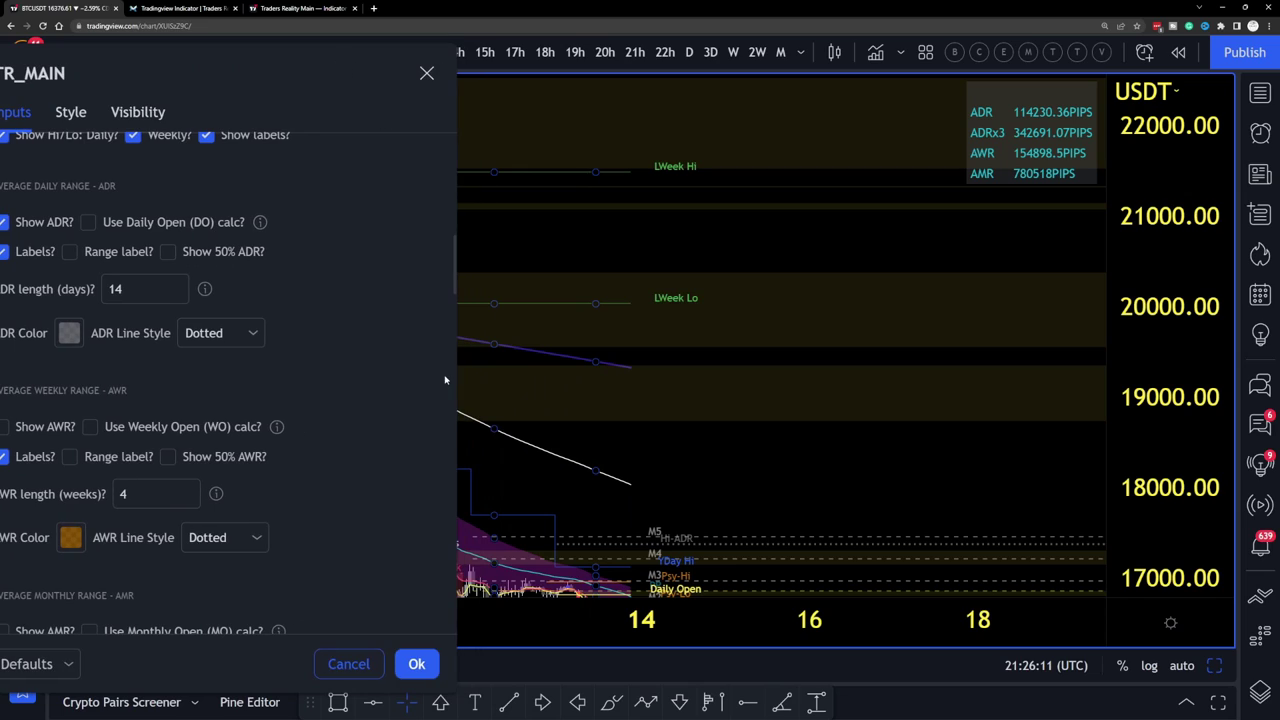
pyautogui.moveTo(191, 58); pyautogui.dragTo(287, 51)
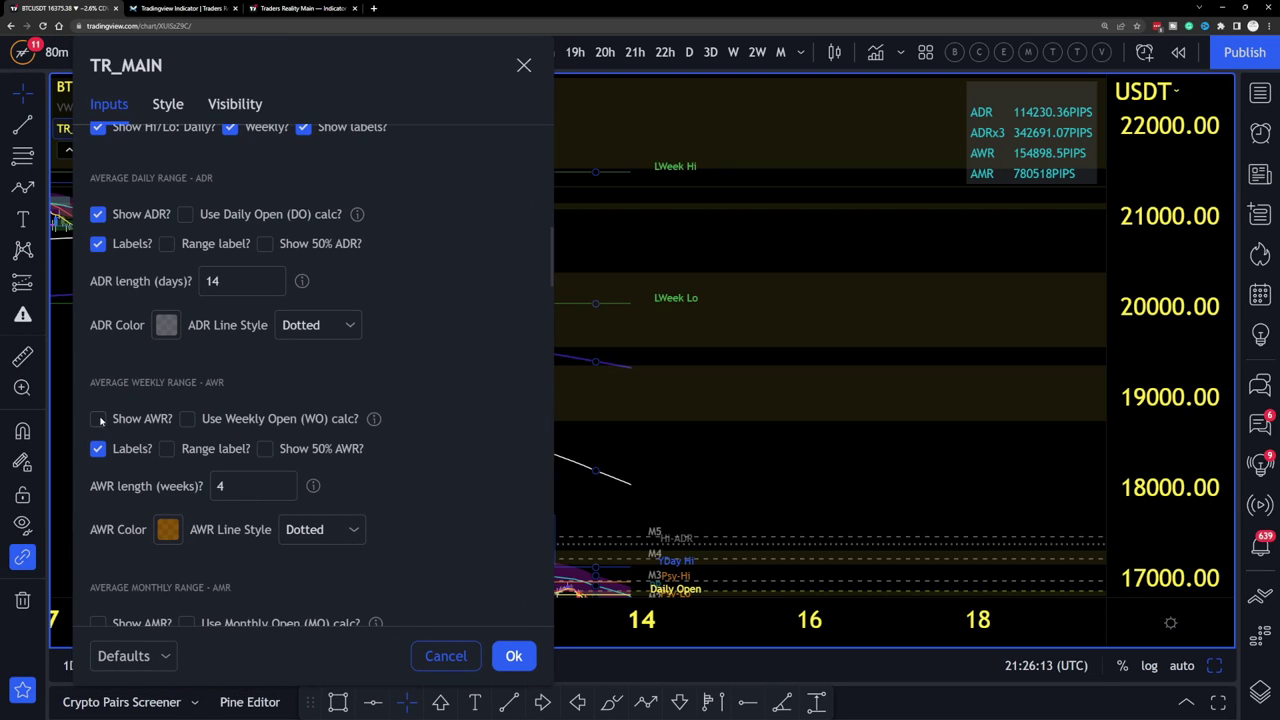
# Enable Show AWR and Show 50% AWR for the Average Weekly Range and apply the settings.
pyautogui.click(98, 419)
pyautogui.click(270, 452)
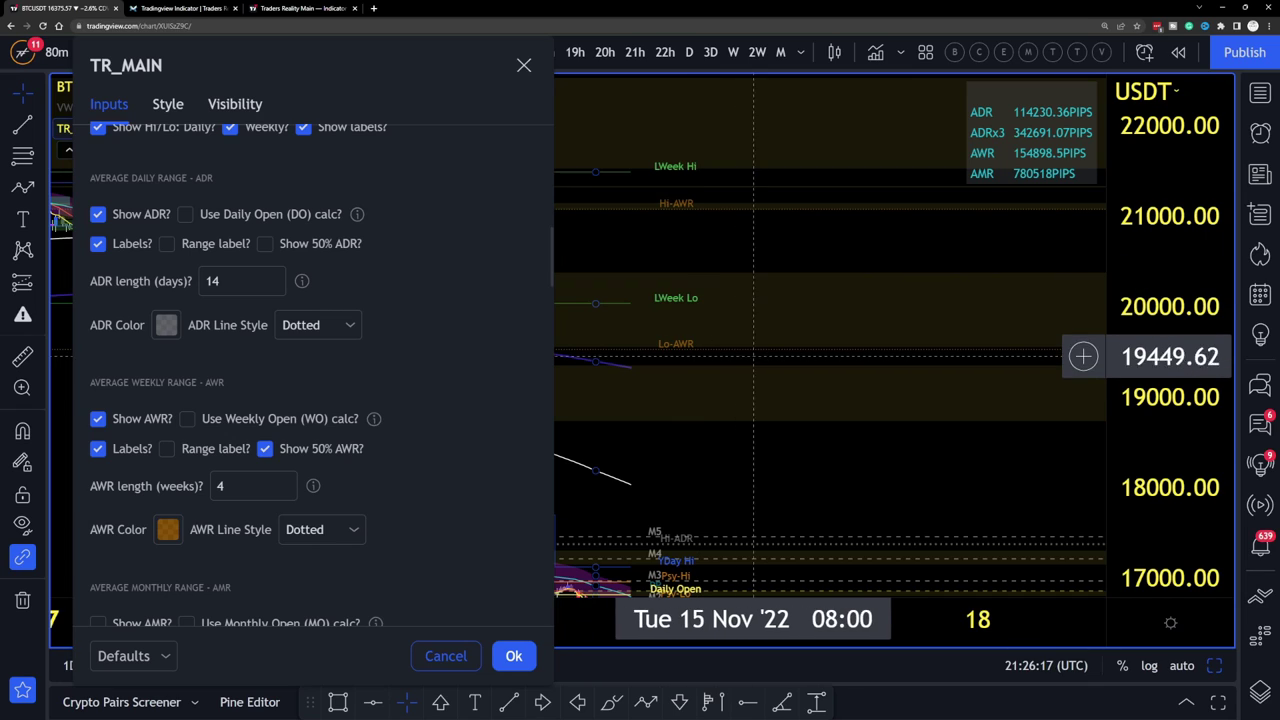
pyautogui.click(525, 648)
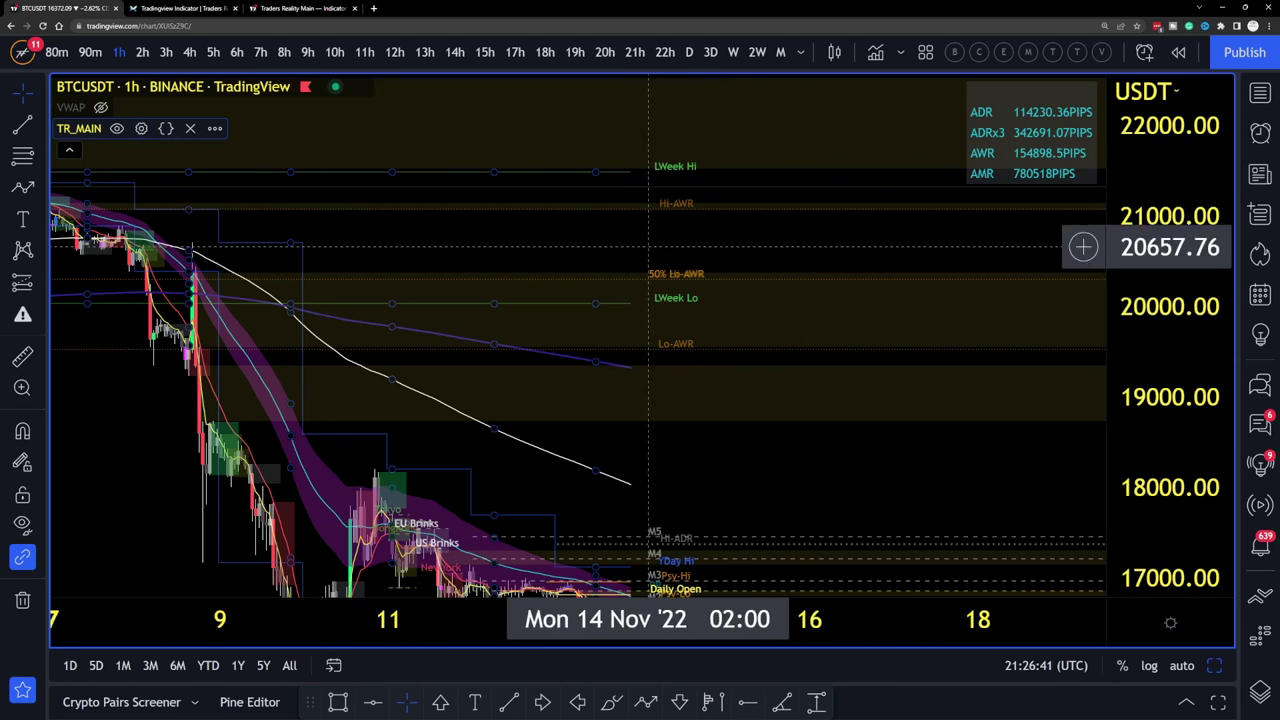
# Disable Show AWR for the Average Weekly Range in the TR_MAIN inputs and shift the settings dialog slightly aside.
pyautogui.click(141, 128)
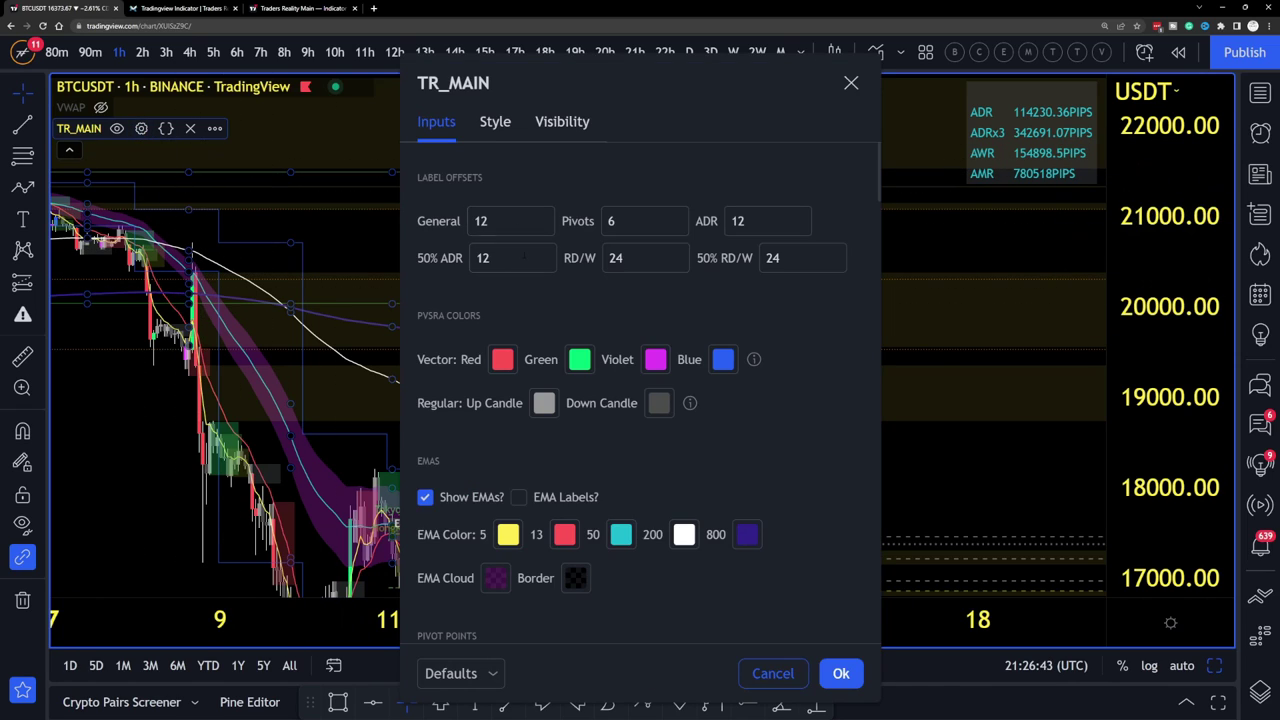
pyautogui.scroll(-8, 560, 290)
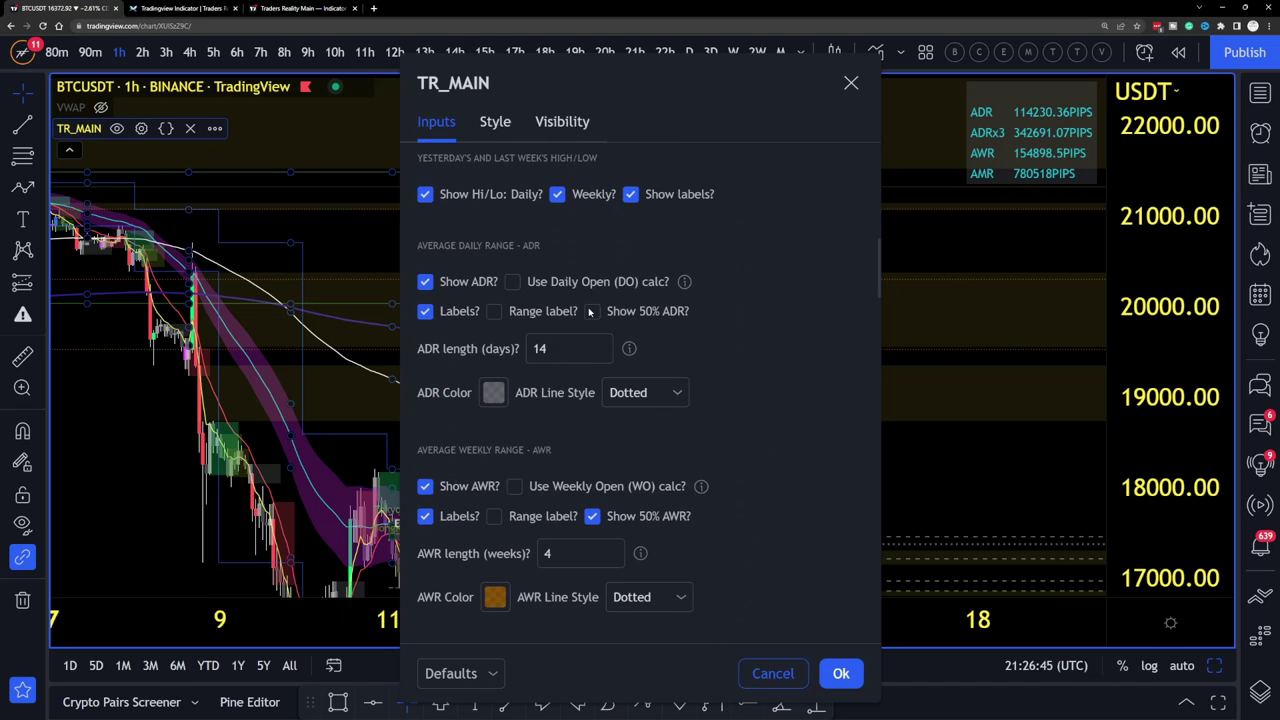
pyautogui.scroll(-3, 590, 311)
pyautogui.scroll(-3, 562, 366)
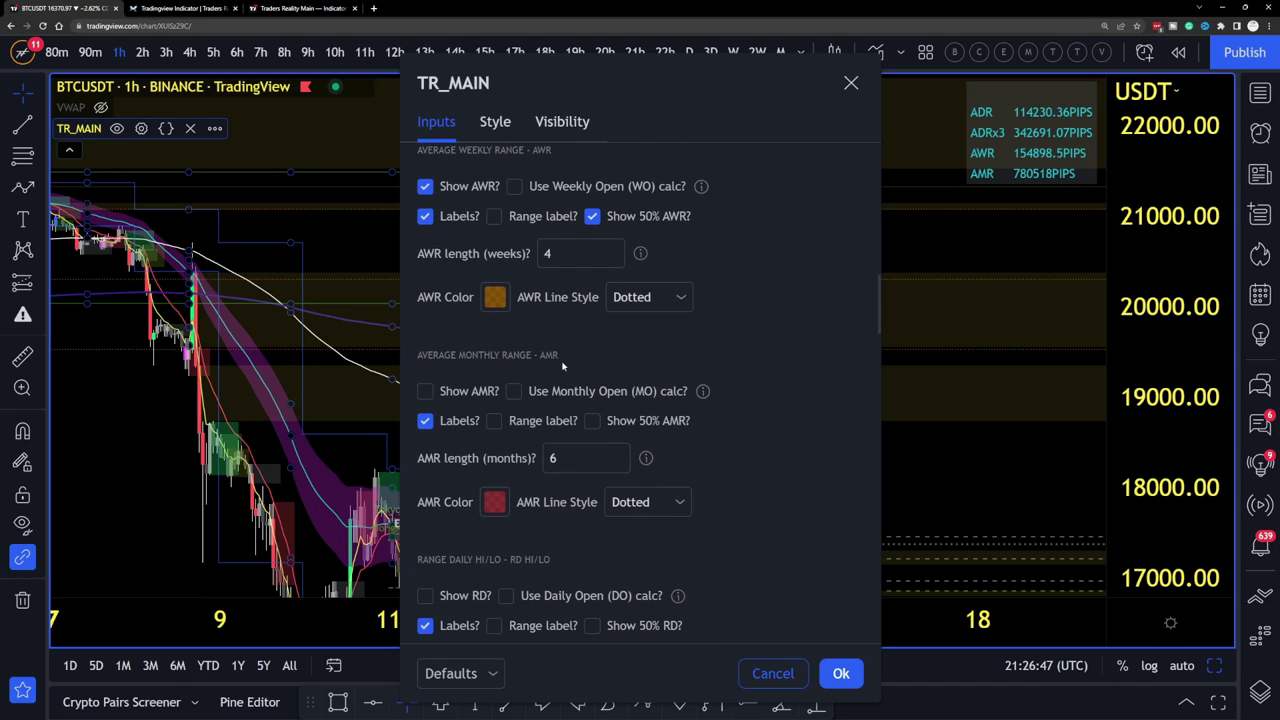
pyautogui.scroll(-1, 562, 366)
pyautogui.scroll(4, 560, 376)
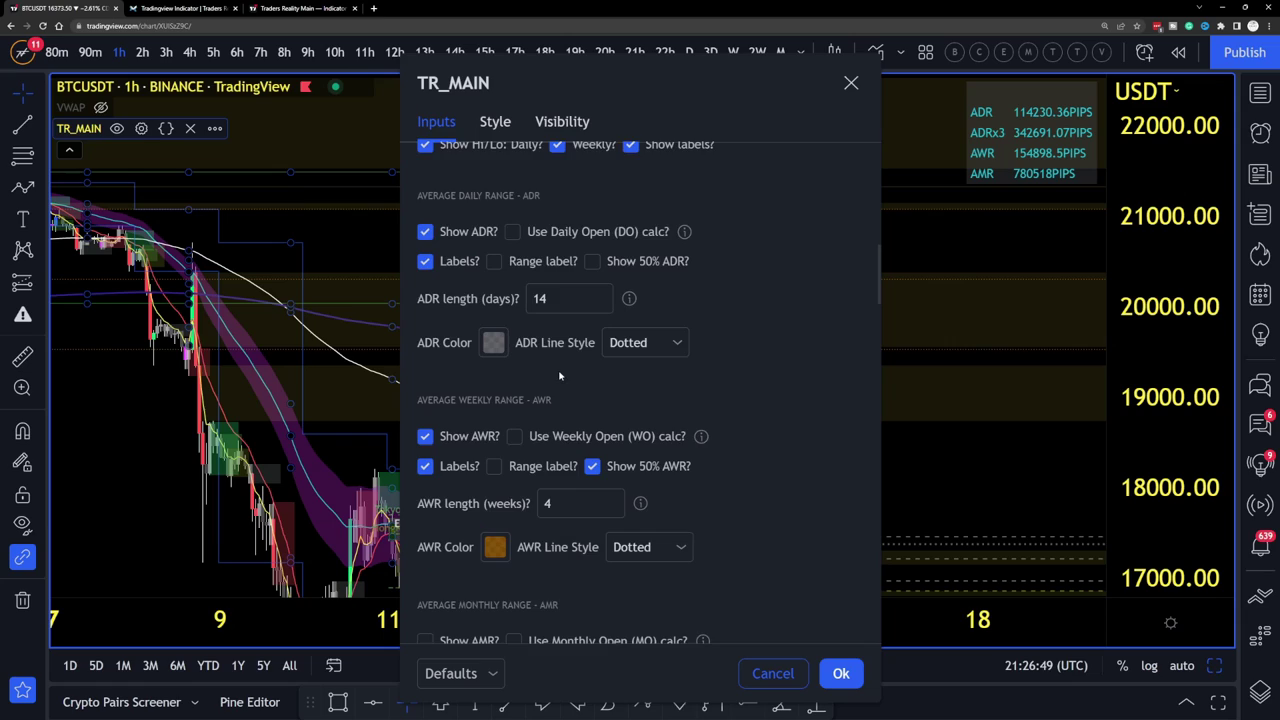
pyautogui.scroll(-3, 560, 376)
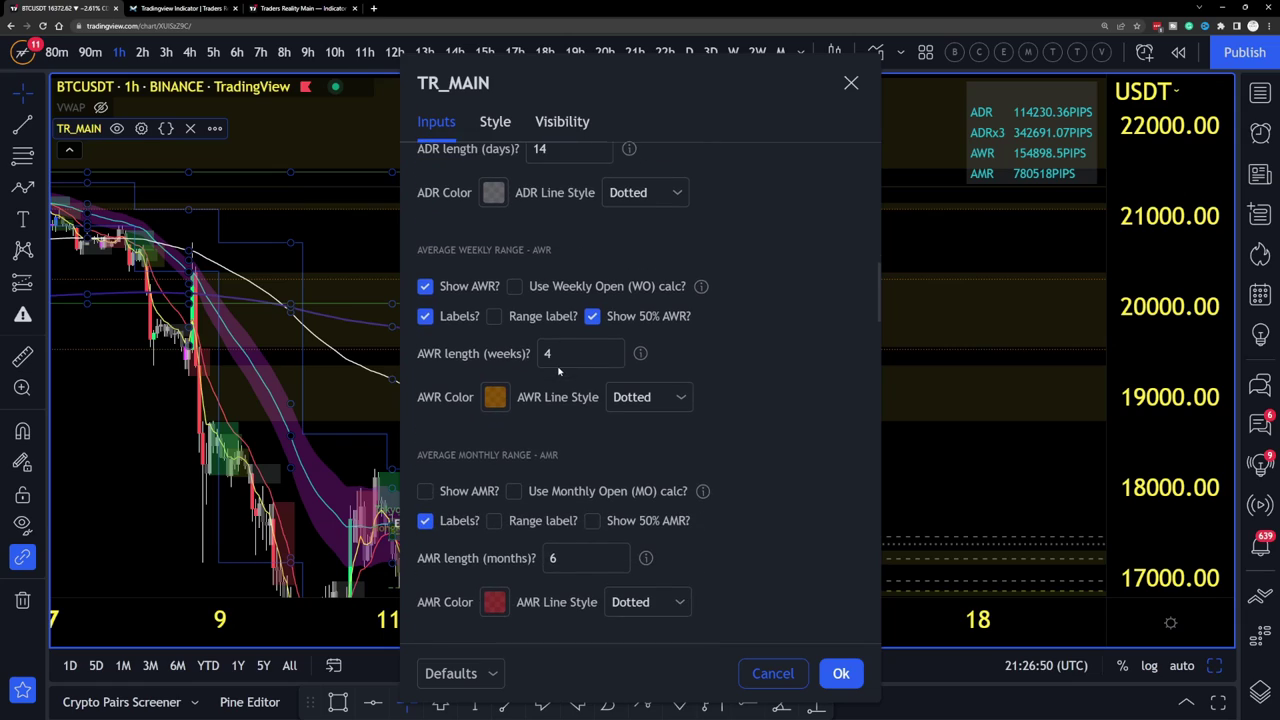
pyautogui.click(427, 287)
pyautogui.moveTo(578, 79)
pyautogui.mouseDown()
pyautogui.moveTo(834, 60)
pyautogui.moveTo(593, 61)
pyautogui.mouseUp()
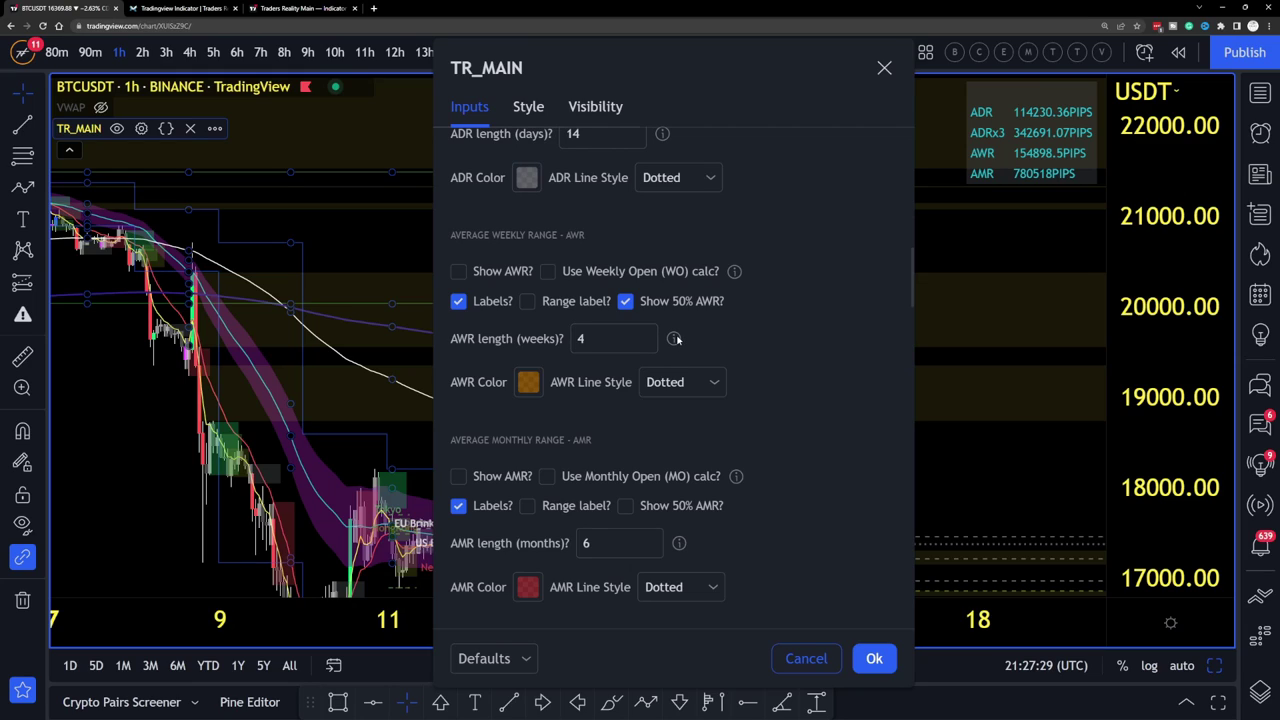
# Enlarge the page and read the explanations of the open-based calculation and length options for the AWR and AMR.
pyautogui.moveTo(677, 340)
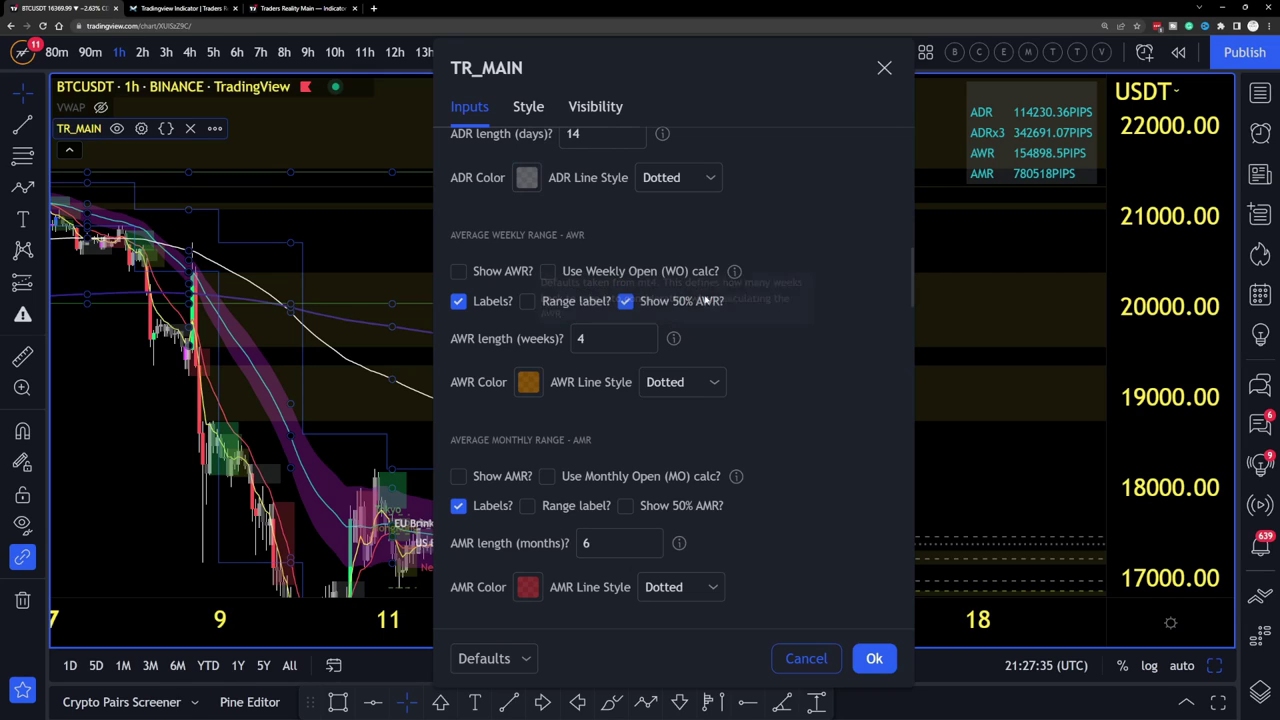
pyautogui.moveTo(735, 273)
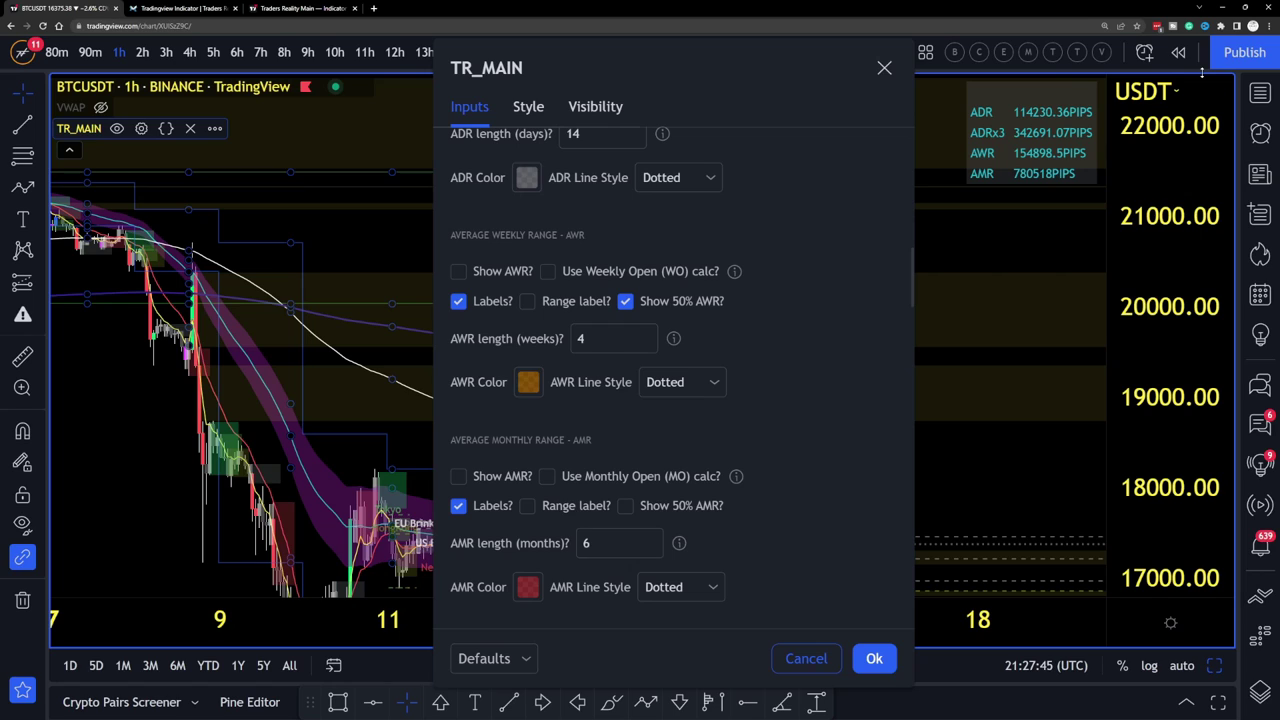
pyautogui.hotkey('ctrl', '+')
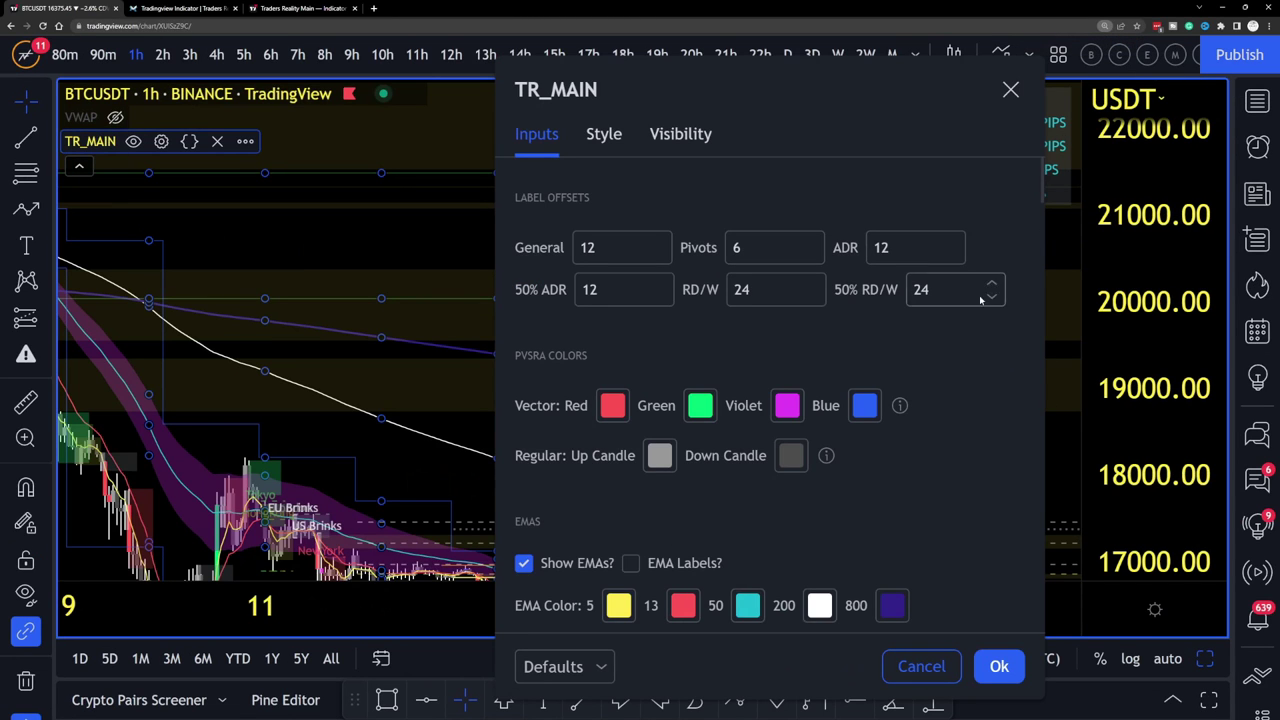
pyautogui.scroll(-12, 908, 436)
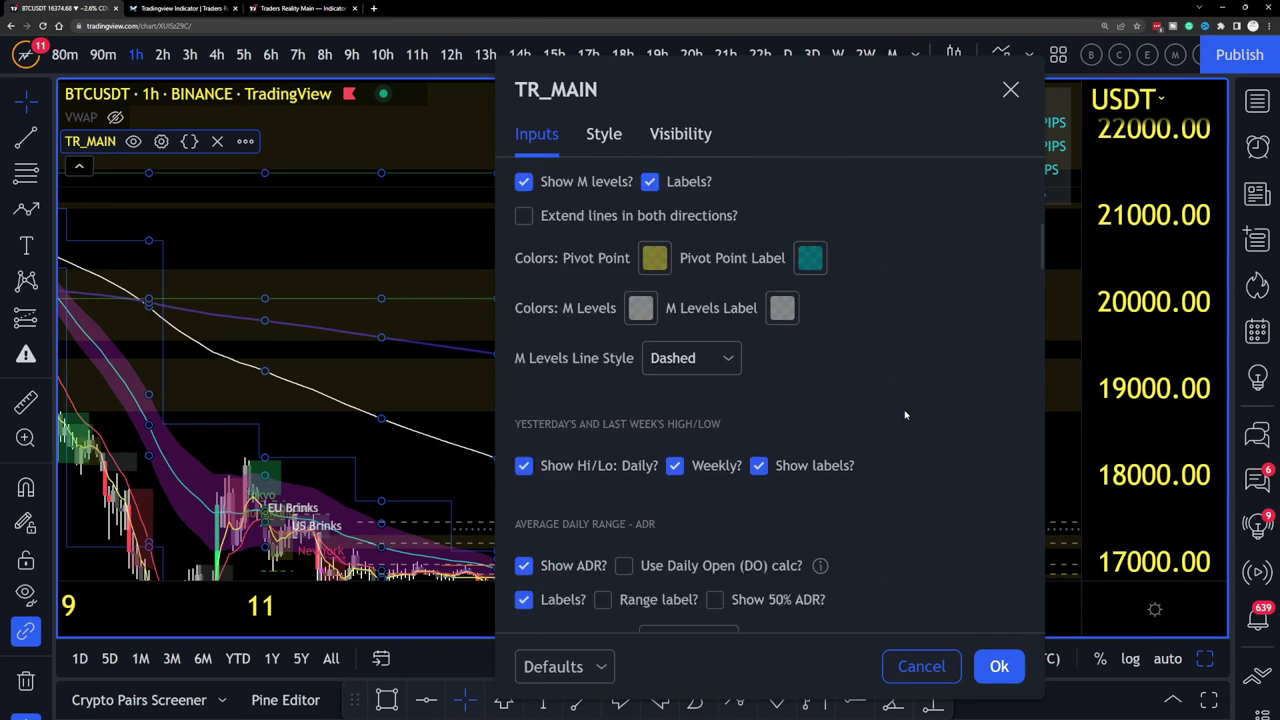
pyautogui.scroll(-5, 880, 379)
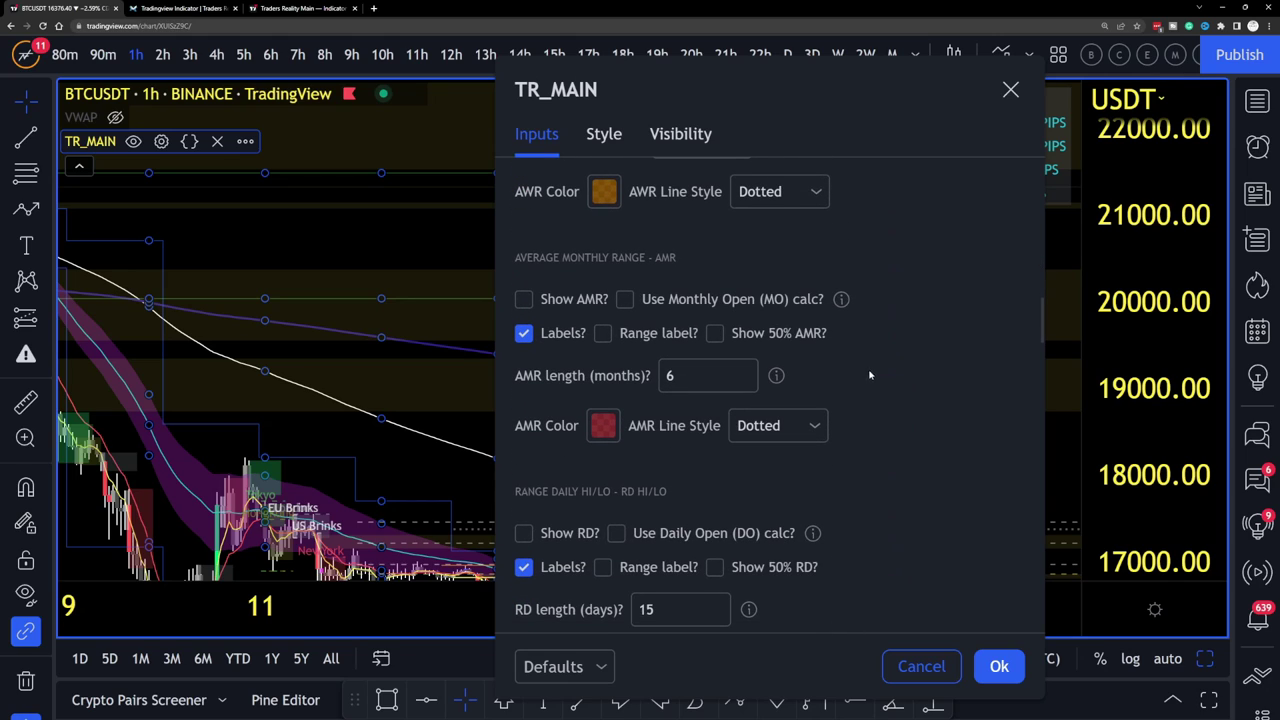
pyautogui.moveTo(840, 301)
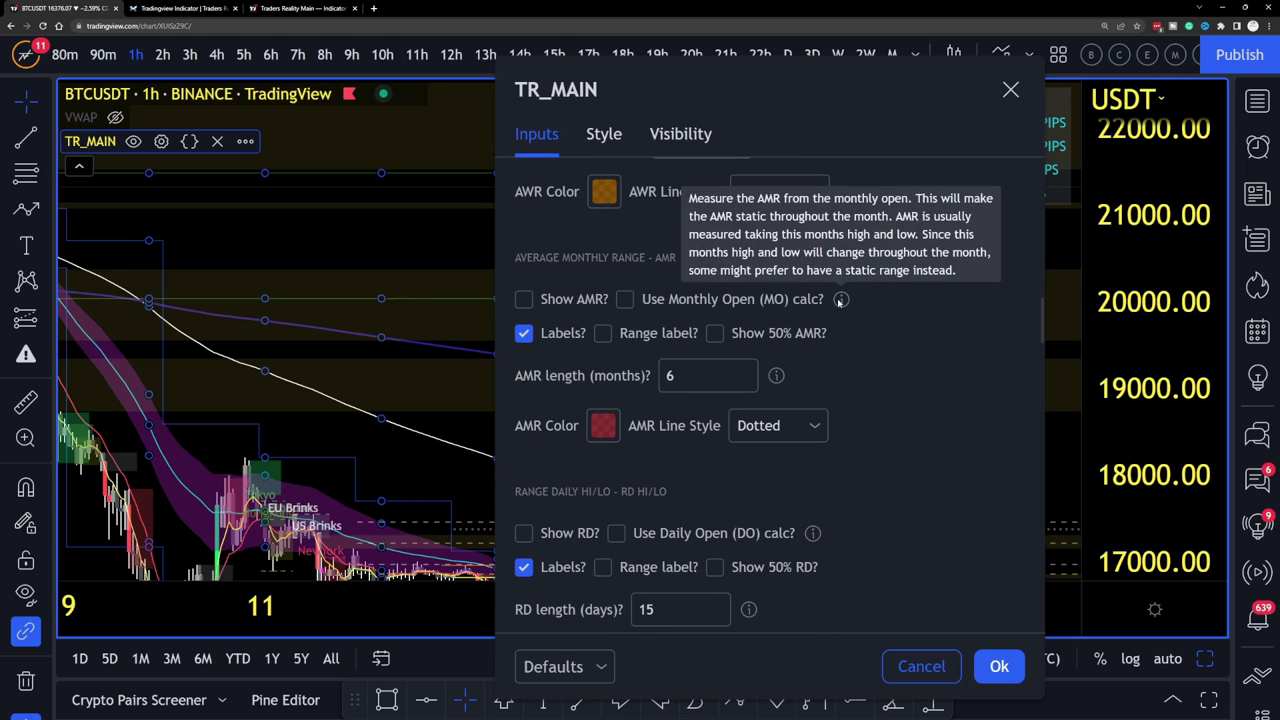
pyautogui.scroll(-4, 840, 320)
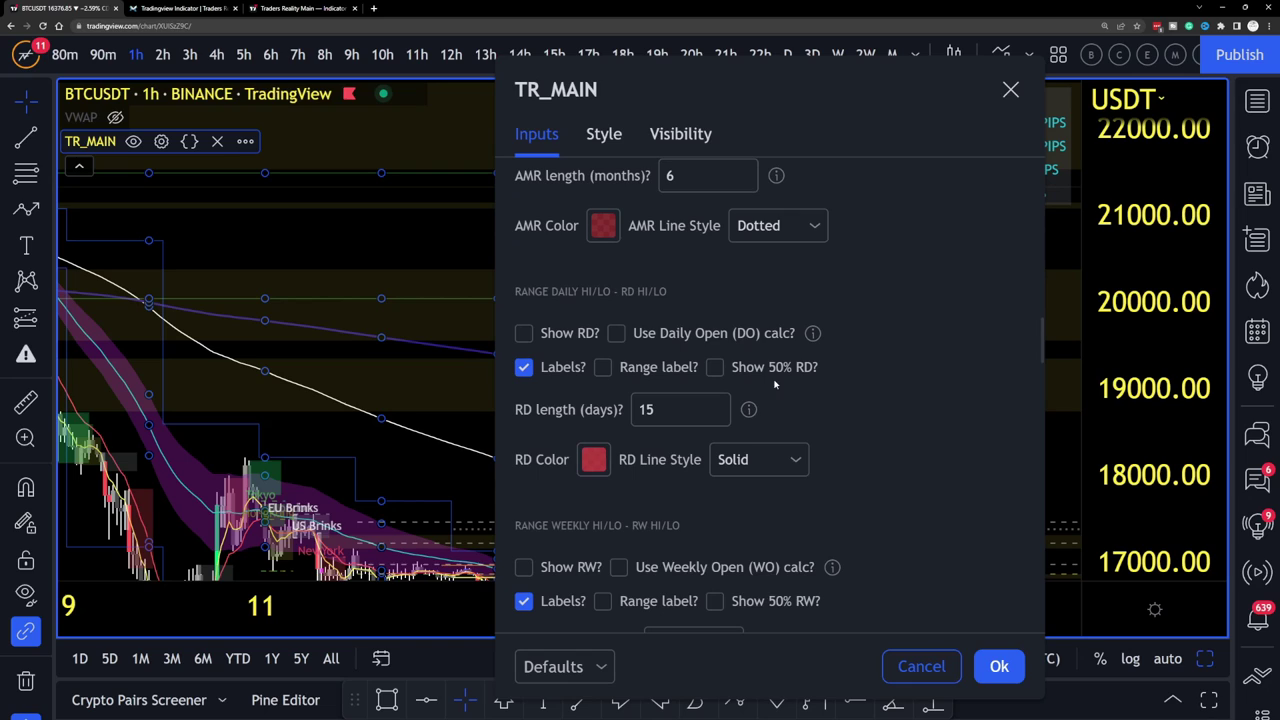
pyautogui.scroll(3, 820, 350)
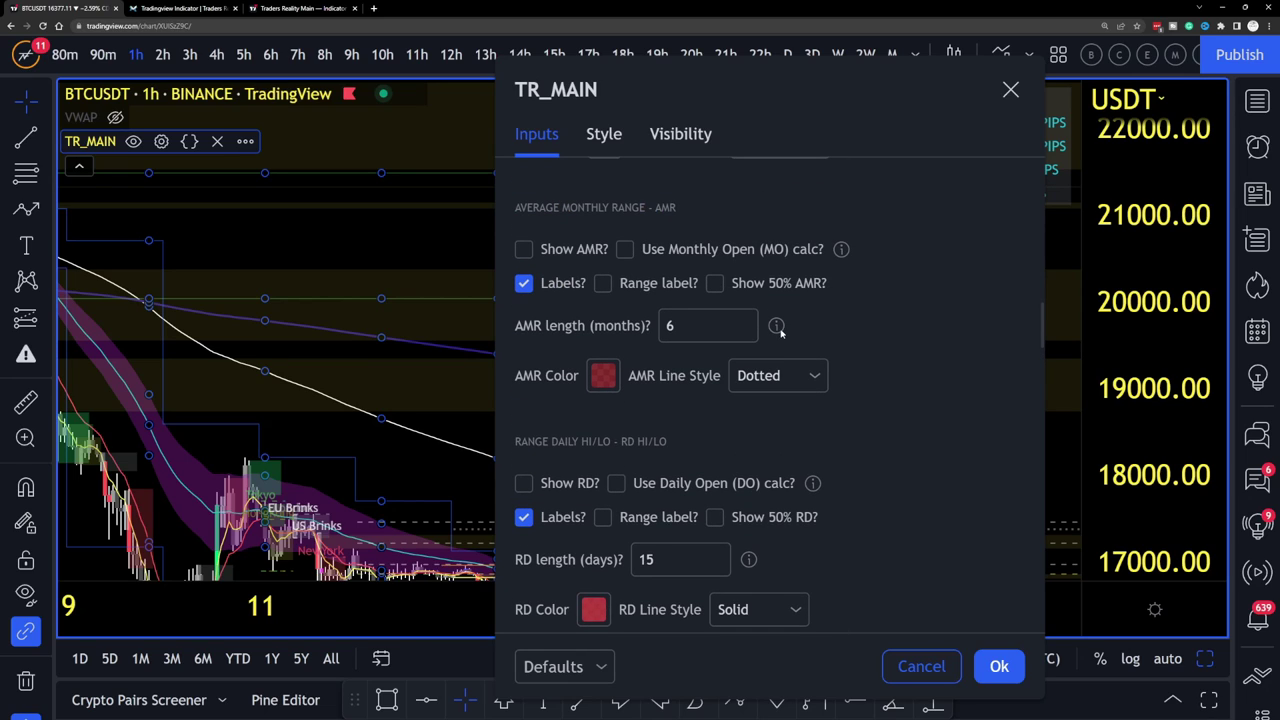
pyautogui.moveTo(788, 325)
pyautogui.scroll(3, 800, 310)
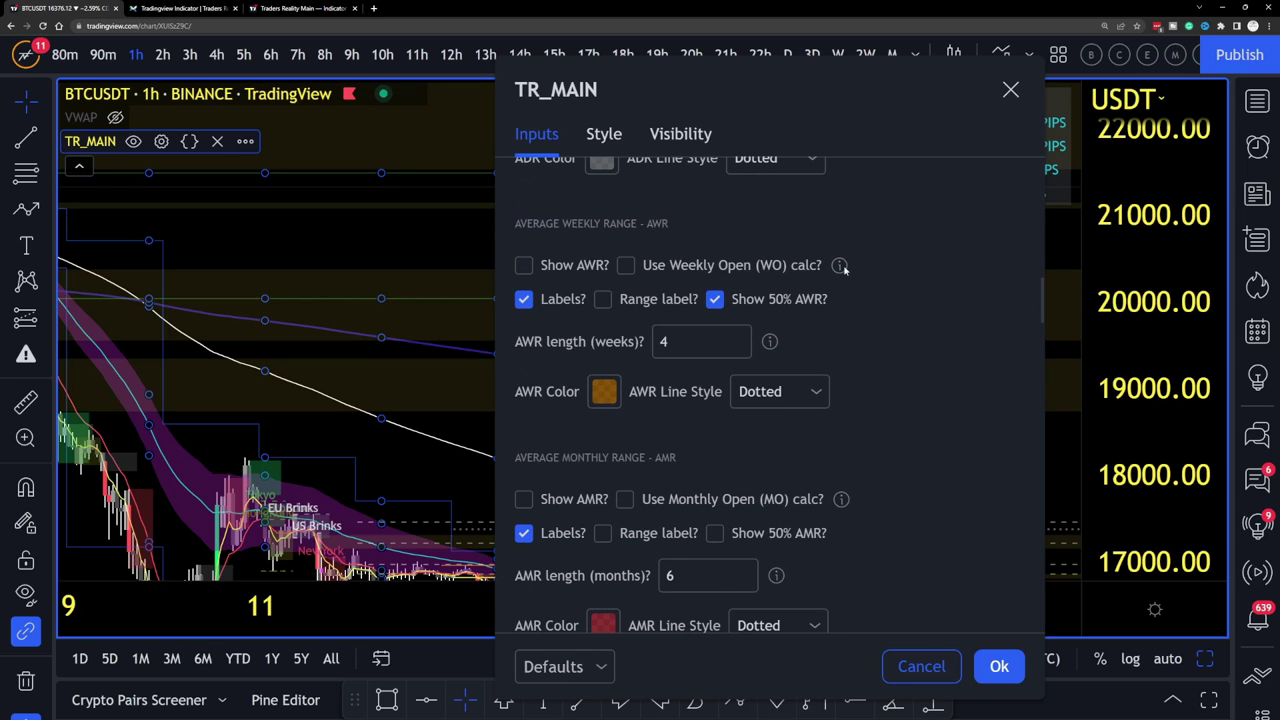
pyautogui.moveTo(843, 267)
# Check the indicator's options for resetting or saving default settings and review the Average Monthly Range options.
pyautogui.click(601, 668)
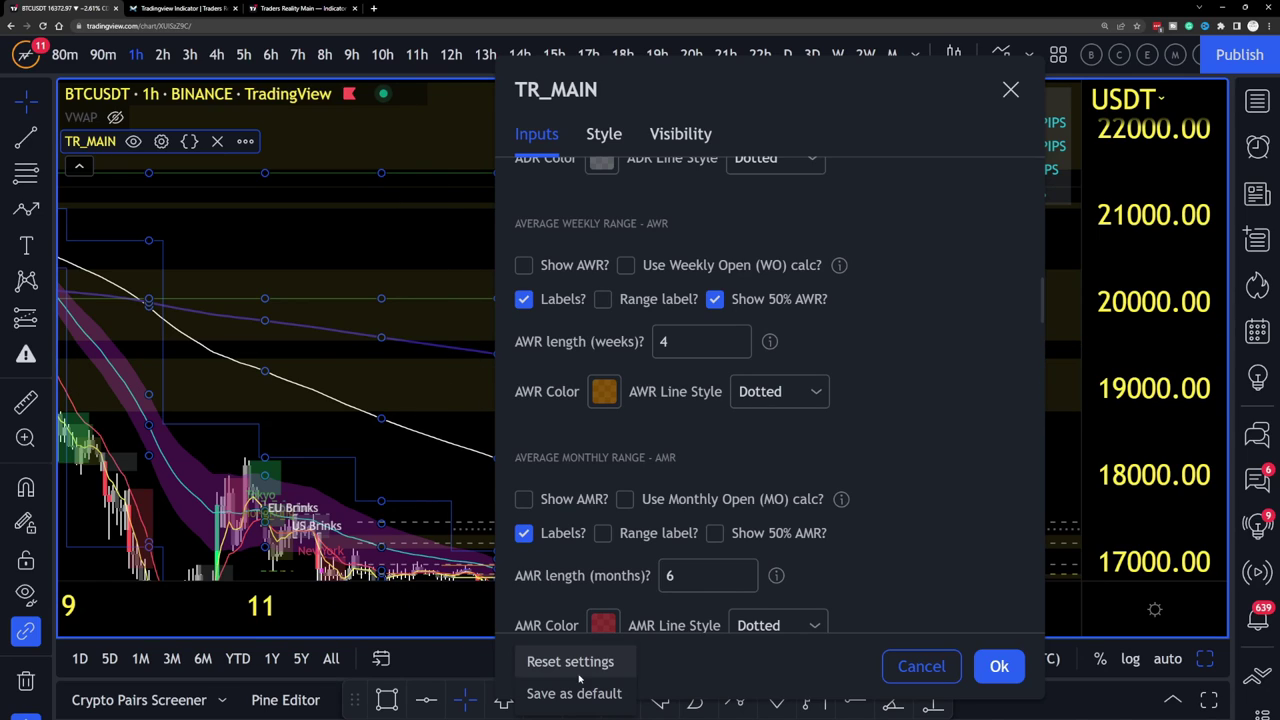
pyautogui.click(816, 430)
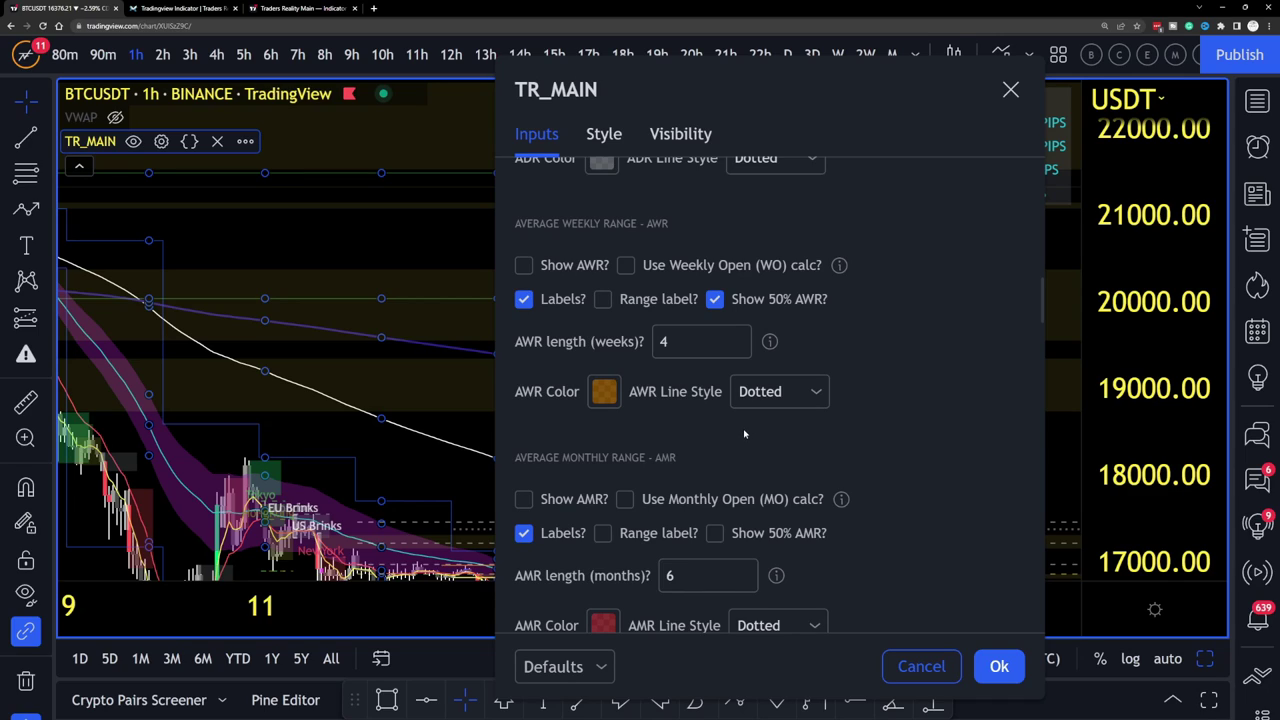
pyautogui.scroll(-1, 744, 434)
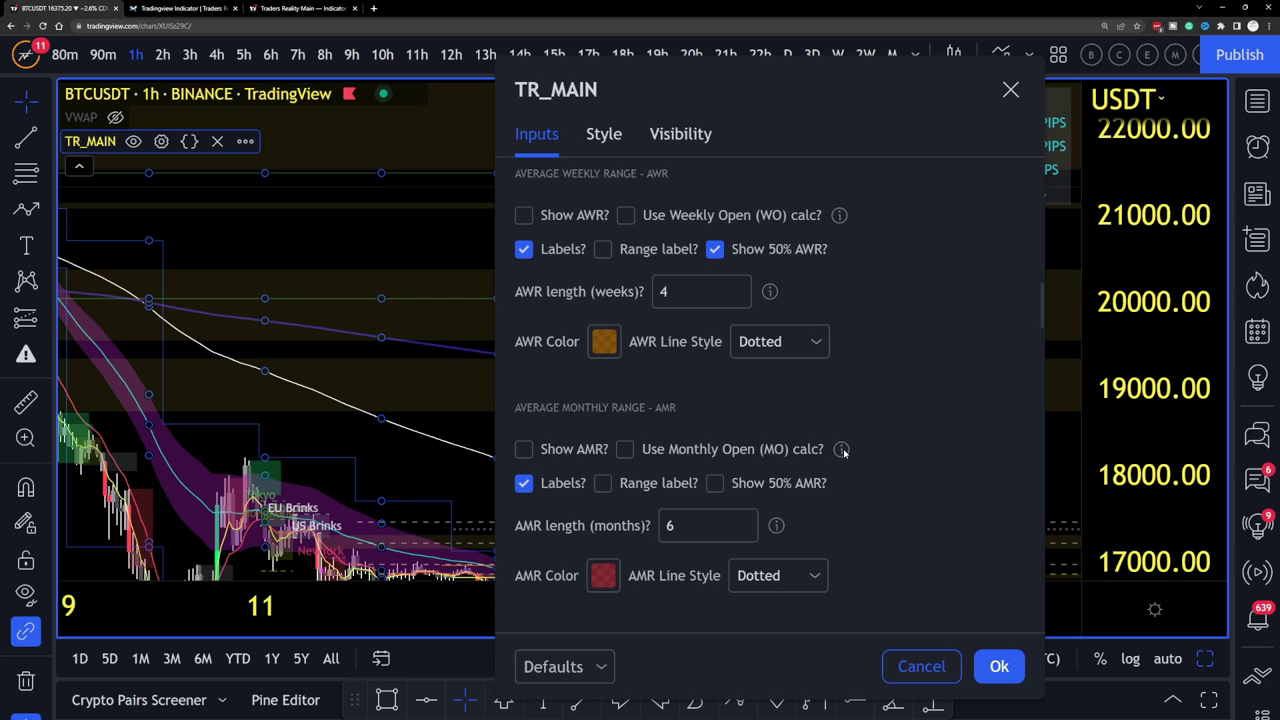
pyautogui.moveTo(843, 452)
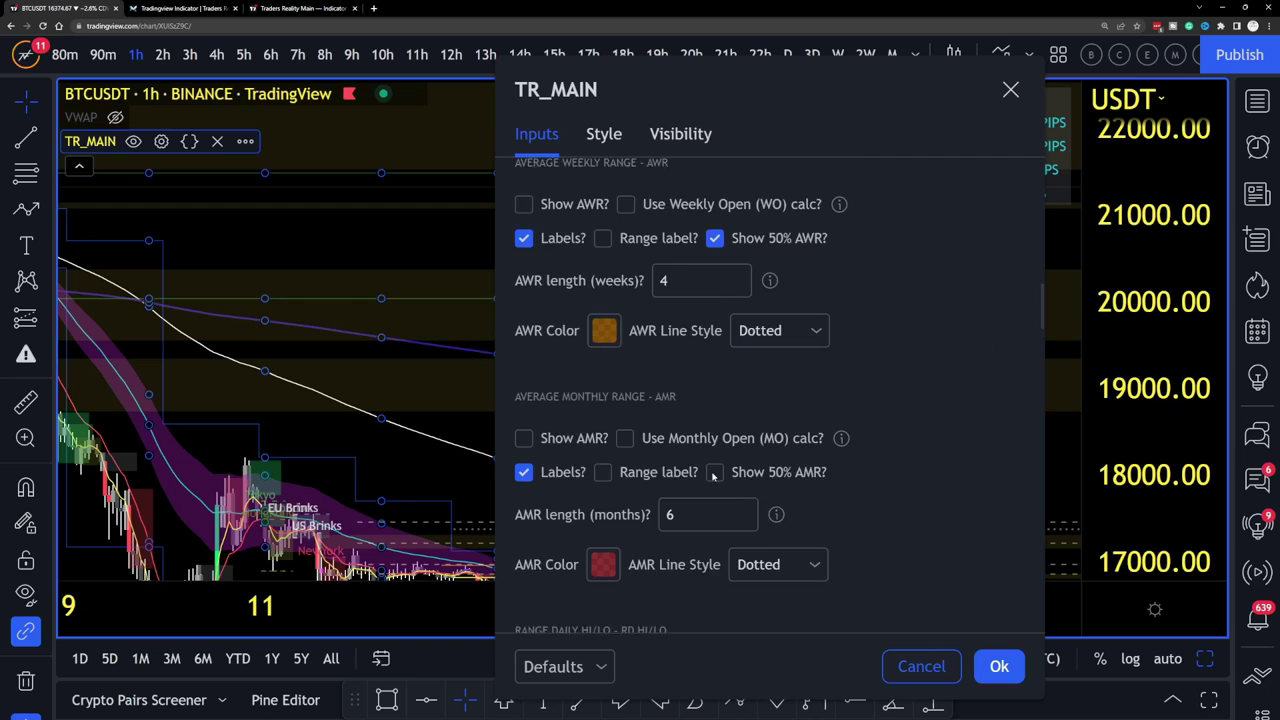
pyautogui.scroll(-1, 700, 465)
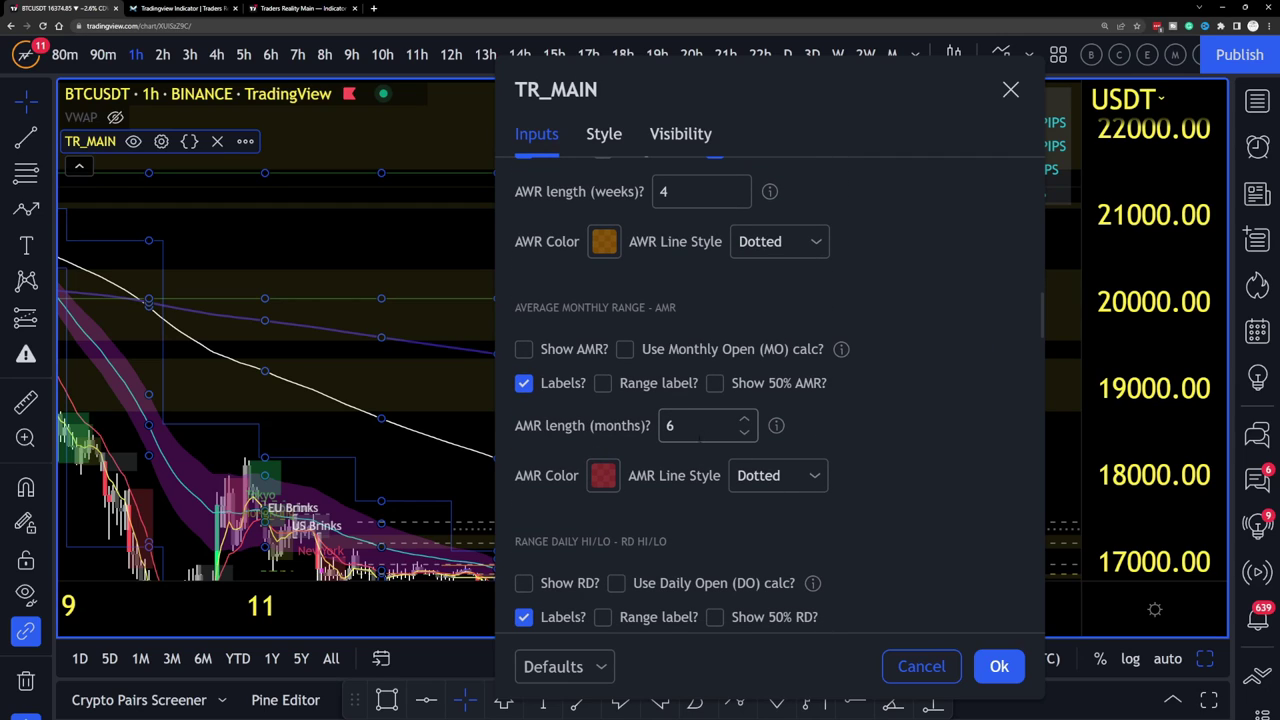
pyautogui.scroll(-1, 705, 426)
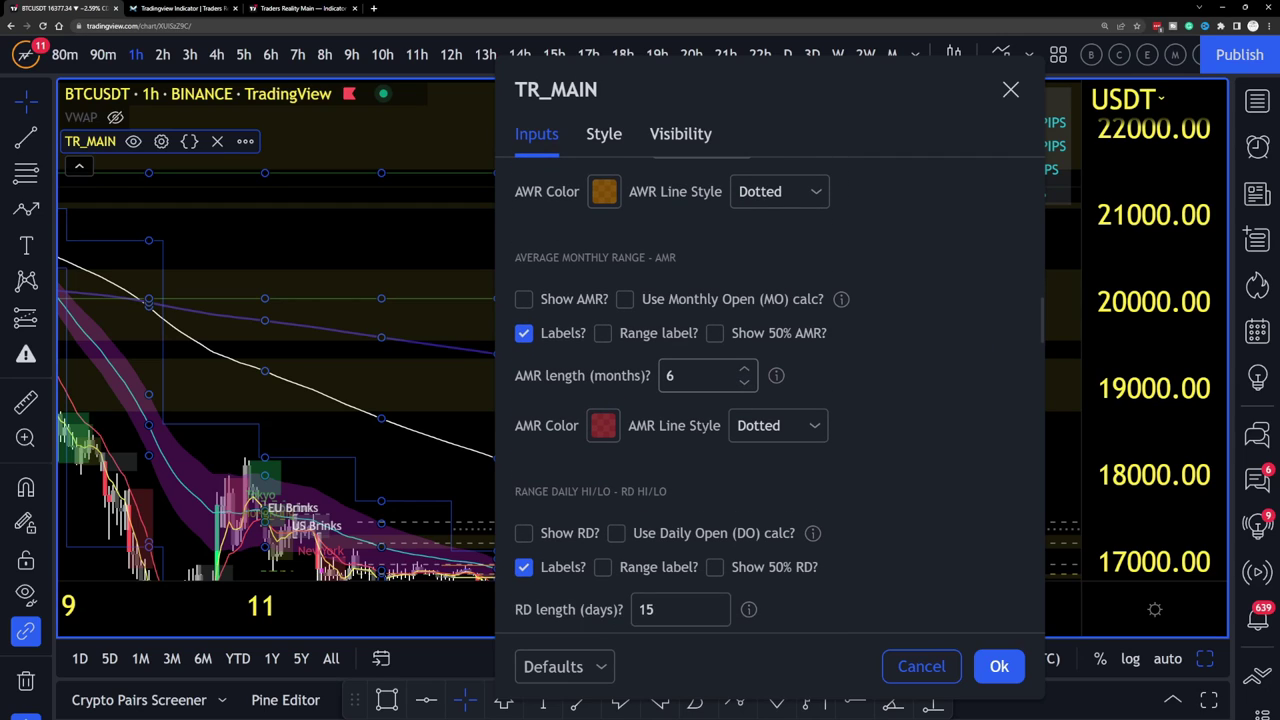
# Read the explanations of the open-based calculation and length options for the Range Daily Hi/Lo and Range Weekly Hi/Lo.
pyautogui.scroll(-2, 705, 428)
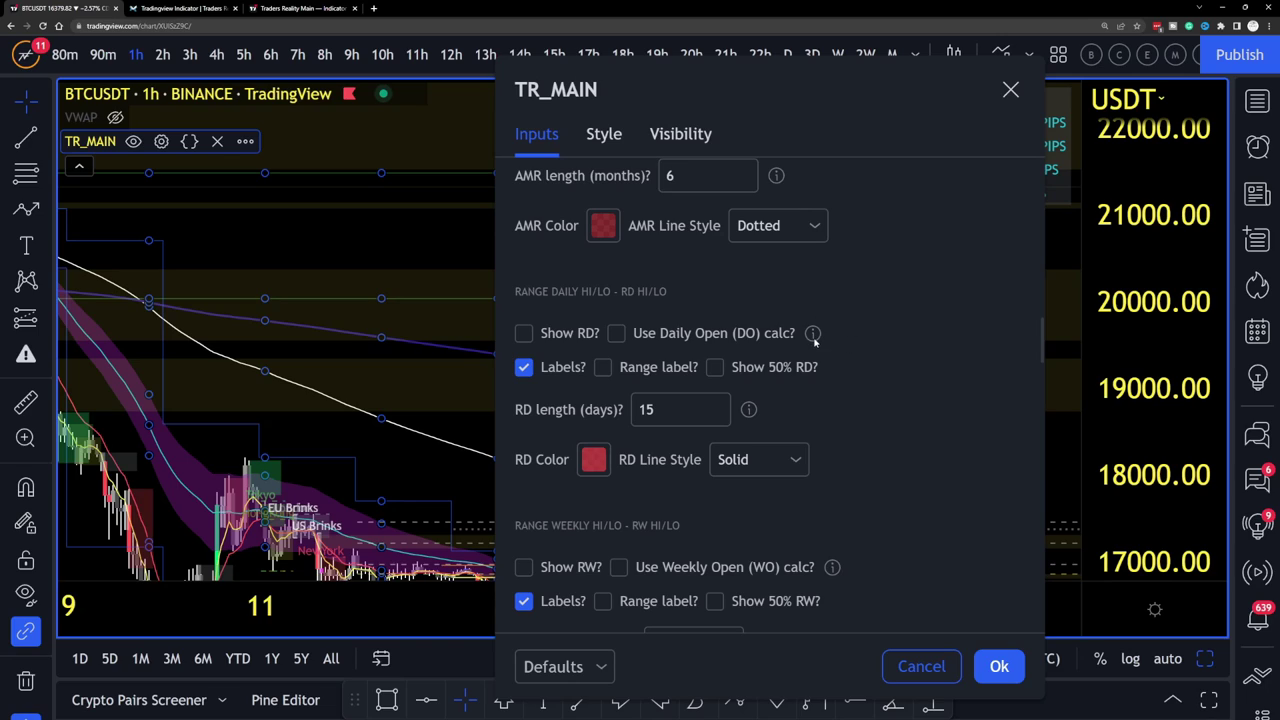
pyautogui.moveTo(815, 341)
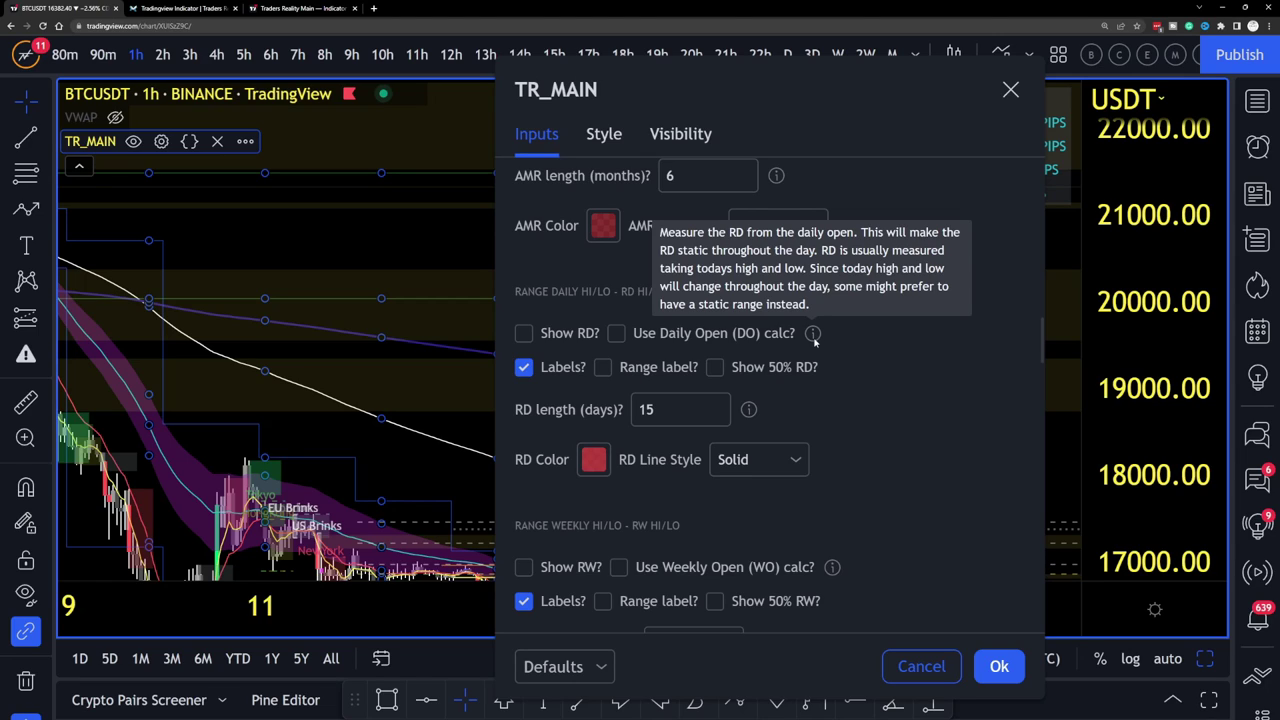
pyautogui.scroll(-3, 698, 382)
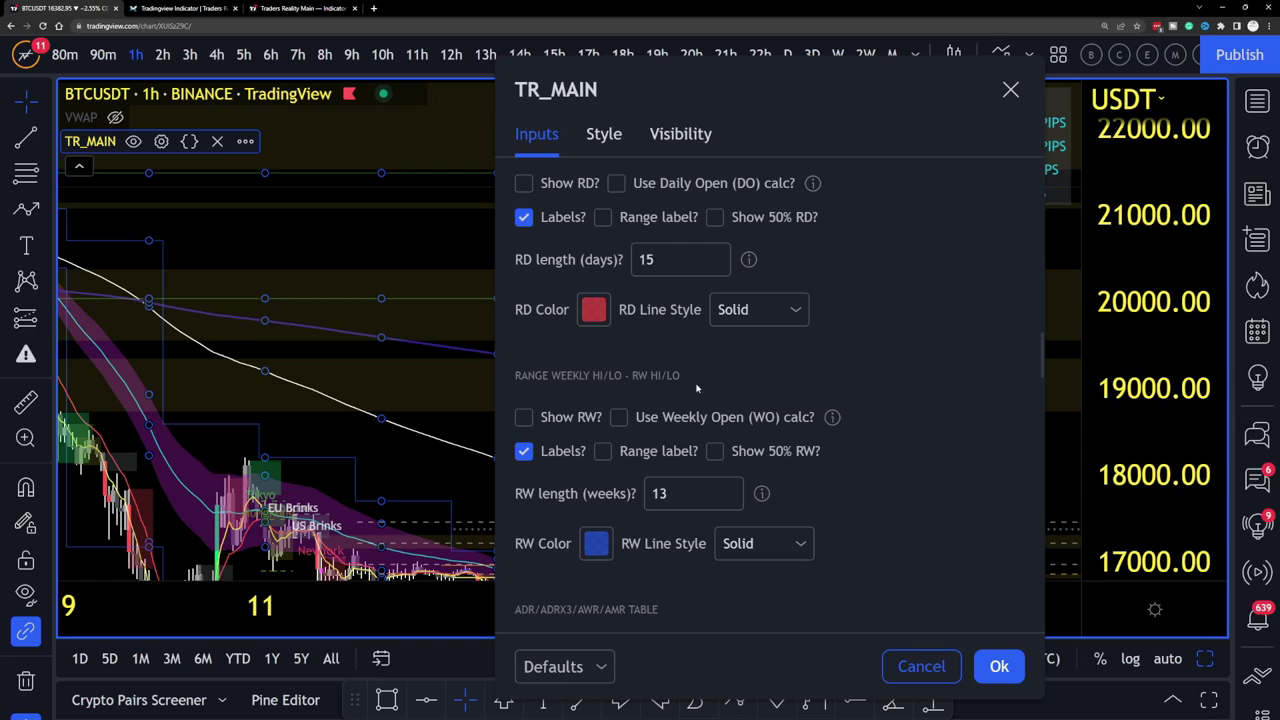
pyautogui.scroll(-1, 614, 421)
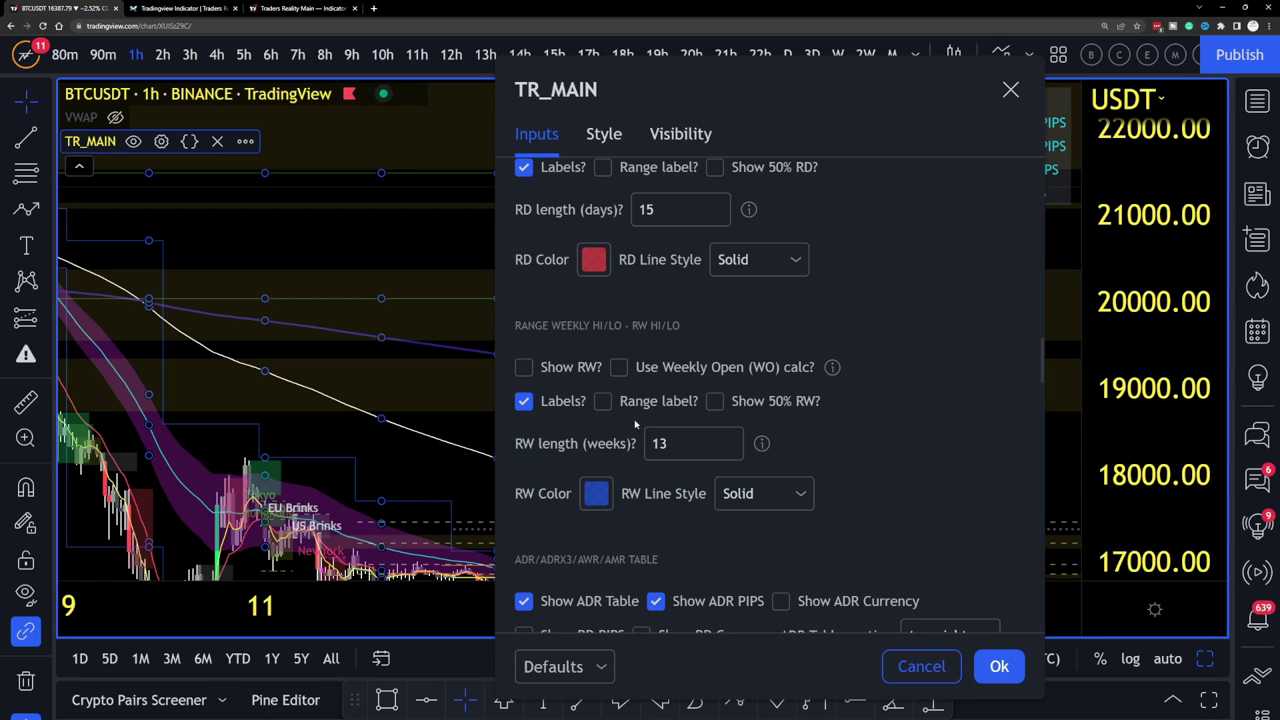
pyautogui.moveTo(832, 368)
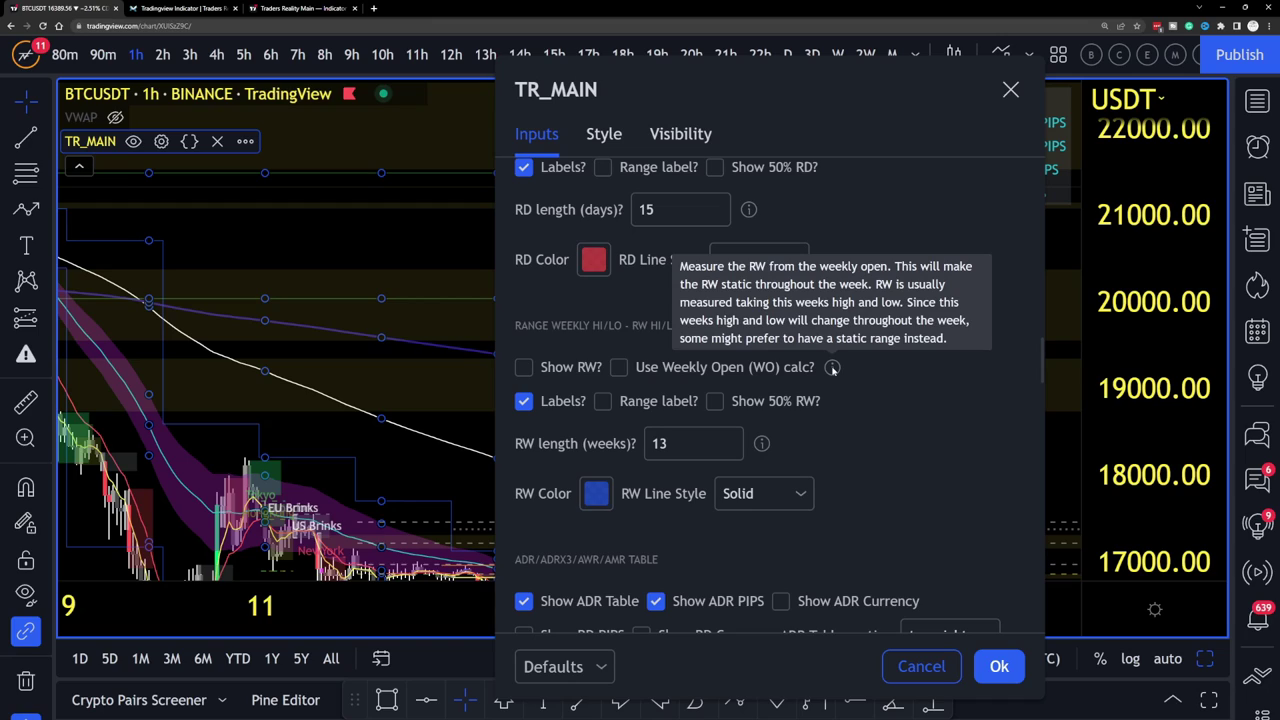
pyautogui.moveTo(762, 444)
pyautogui.scroll(2, 836, 390)
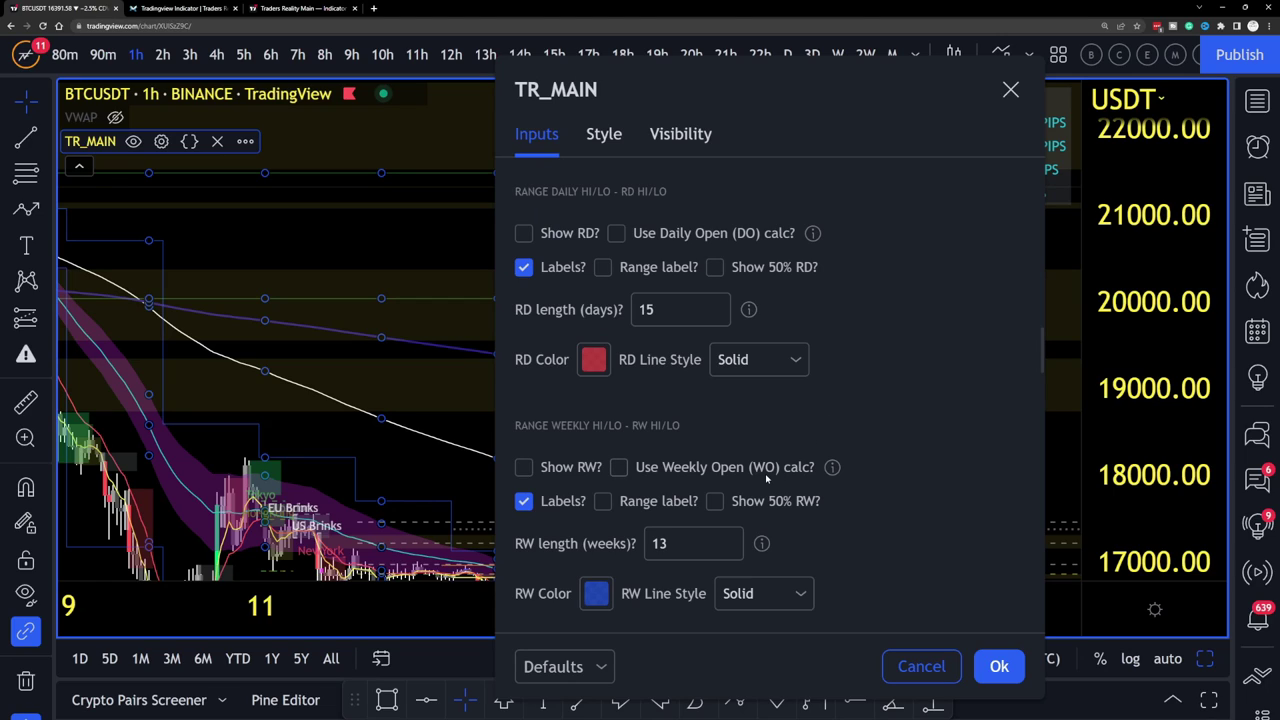
pyautogui.scroll(4, 767, 479)
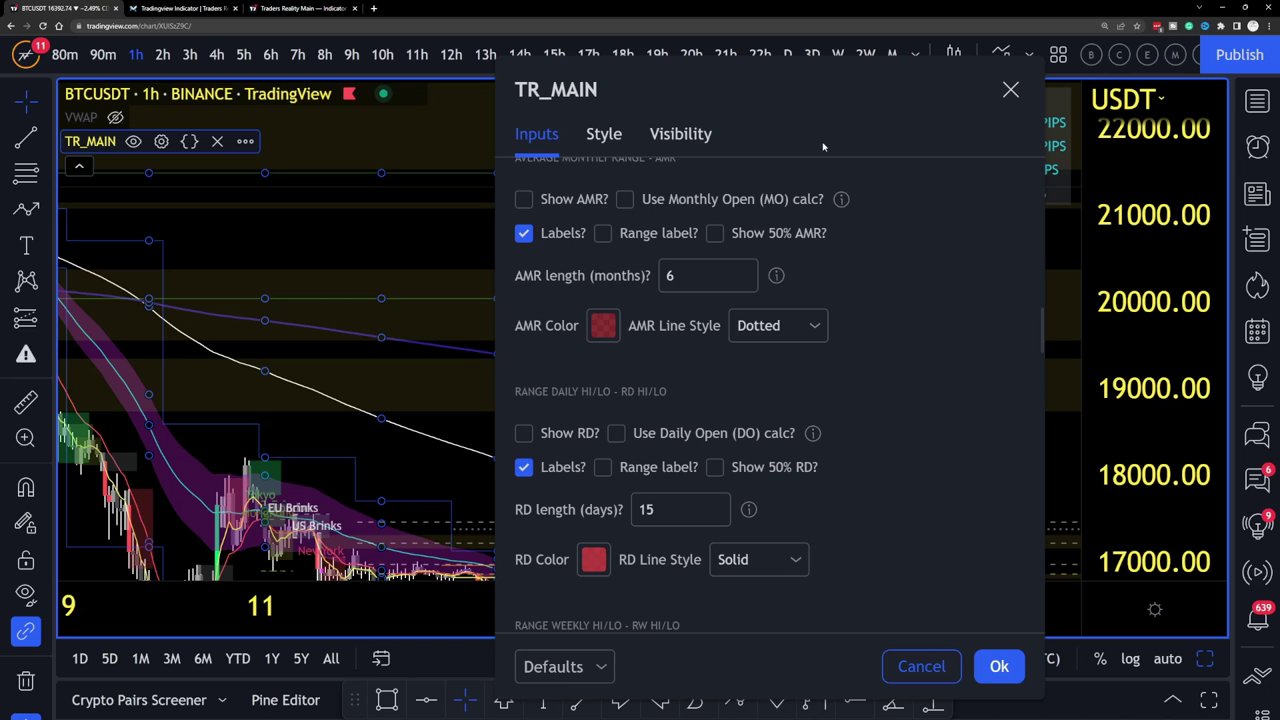
# Move the settings dialog off the chart labels, enable Show RD and Show RW, and apply the settings.
pyautogui.moveTo(866, 71); pyautogui.dragTo(1028, 91)
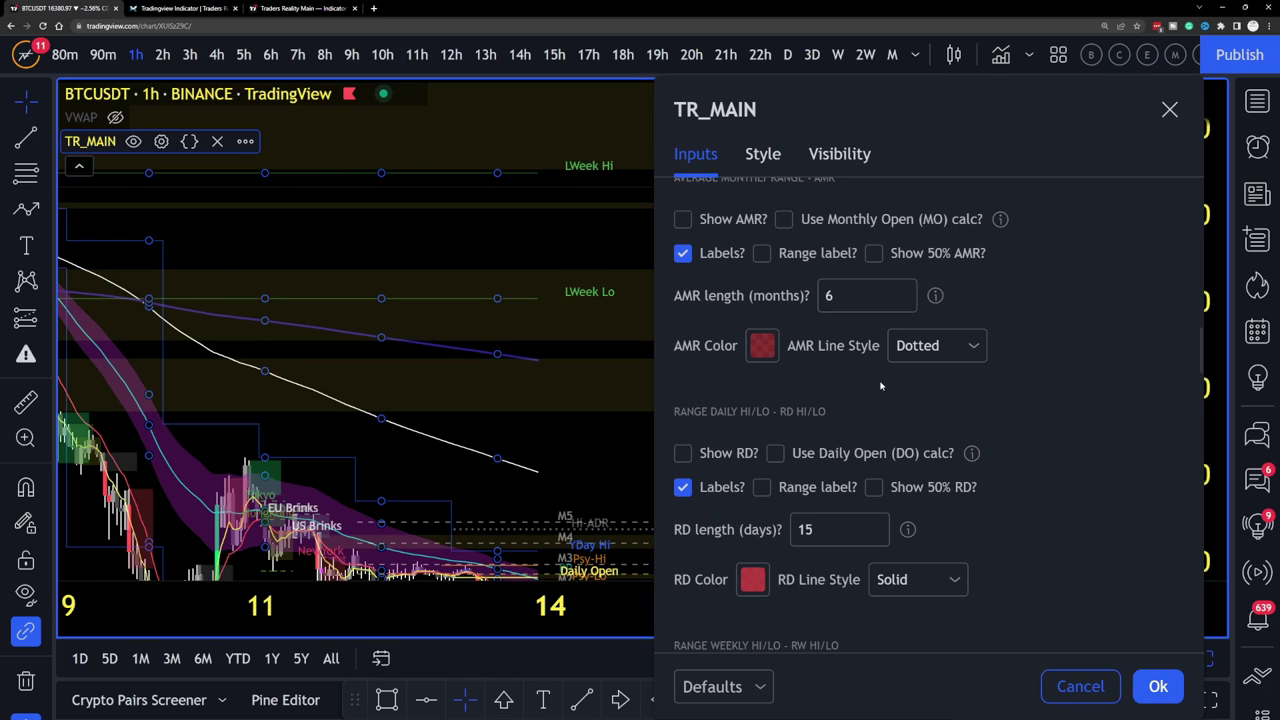
pyautogui.scroll(-1, 835, 425)
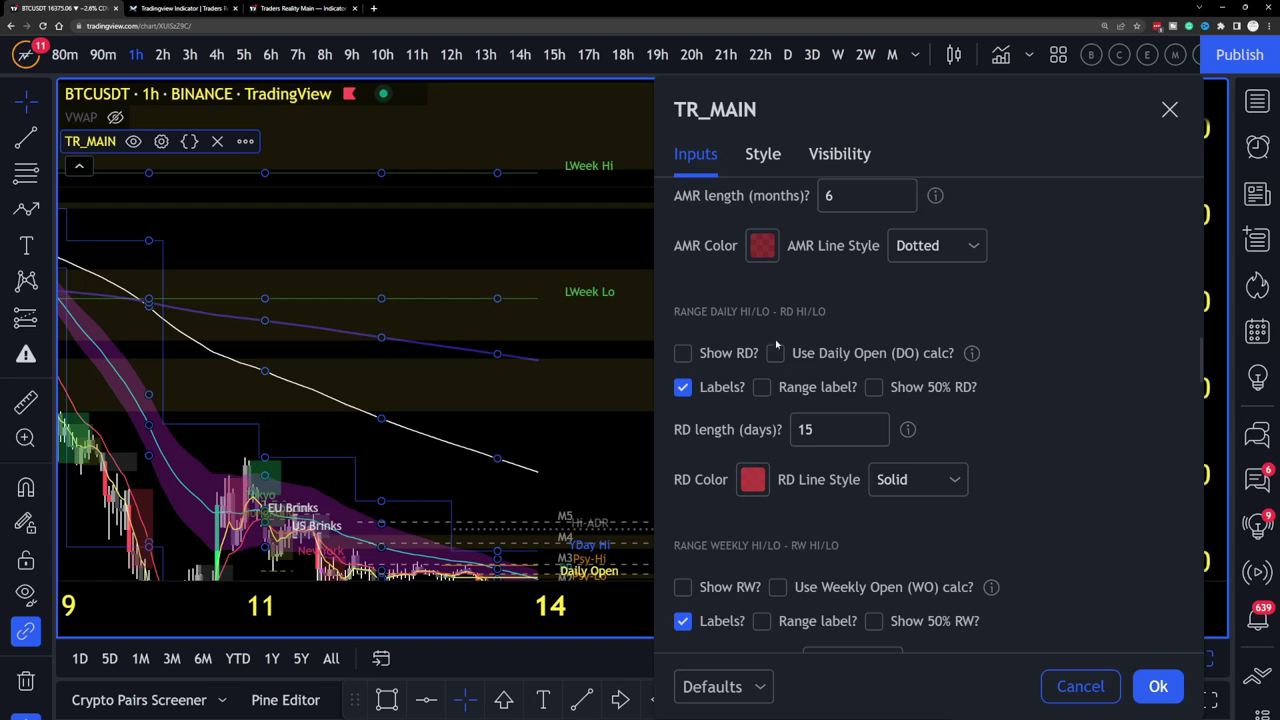
pyautogui.click(682, 354)
pyautogui.scroll(-2, 776, 449)
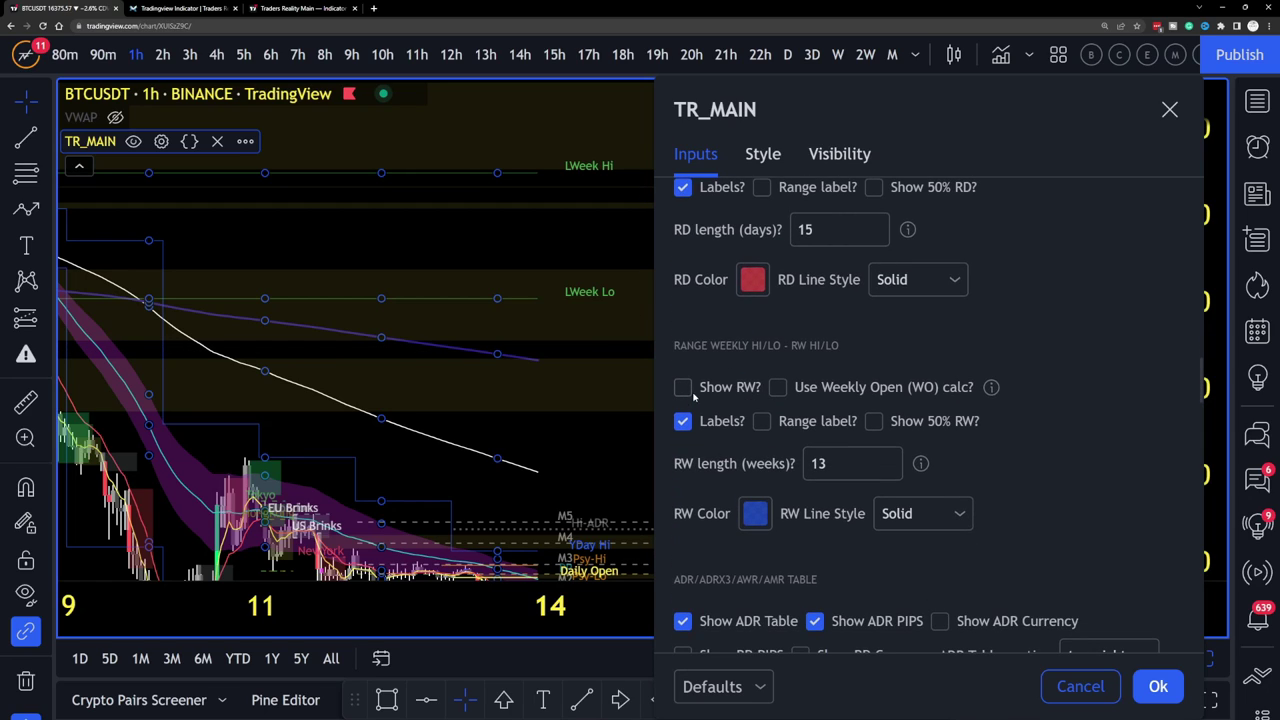
pyautogui.click(683, 387)
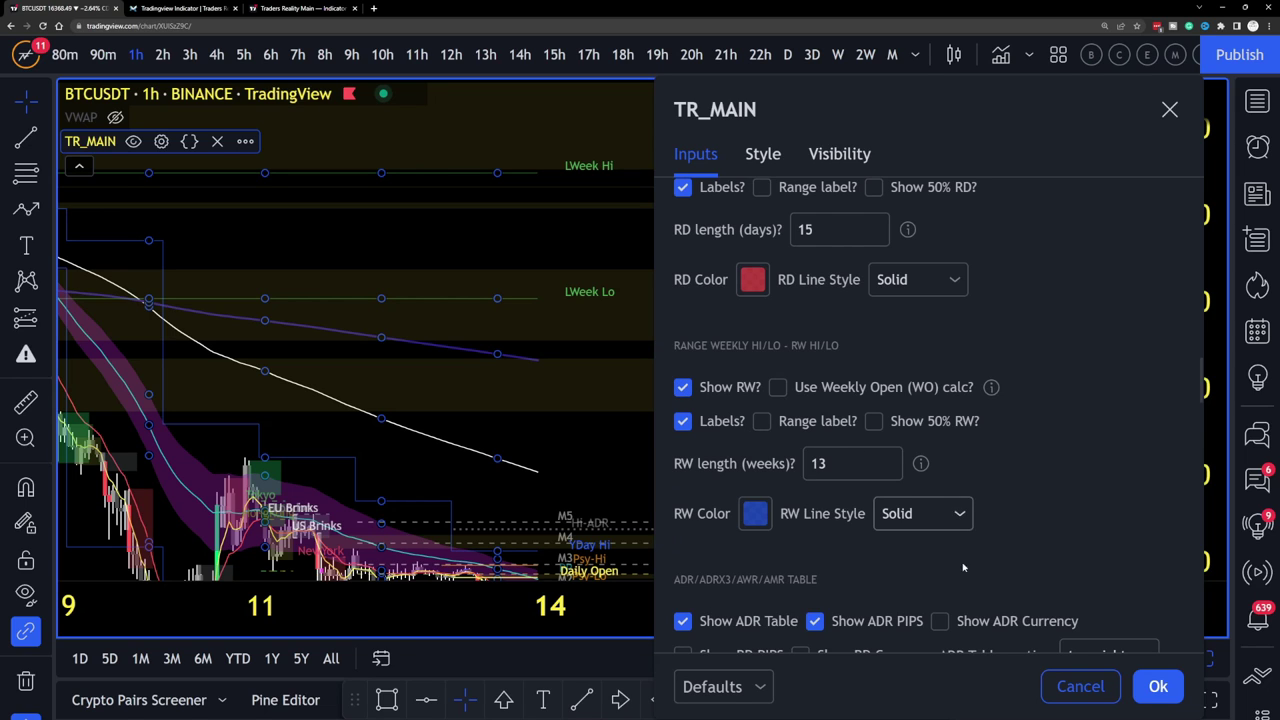
pyautogui.click(1178, 694)
# Examine the RD-Hi and RD-Lo lines alongside the Hi-ADR and Lo-ADR levels on the chart.
pyautogui.moveTo(620, 466); pyautogui.dragTo(737, 340)
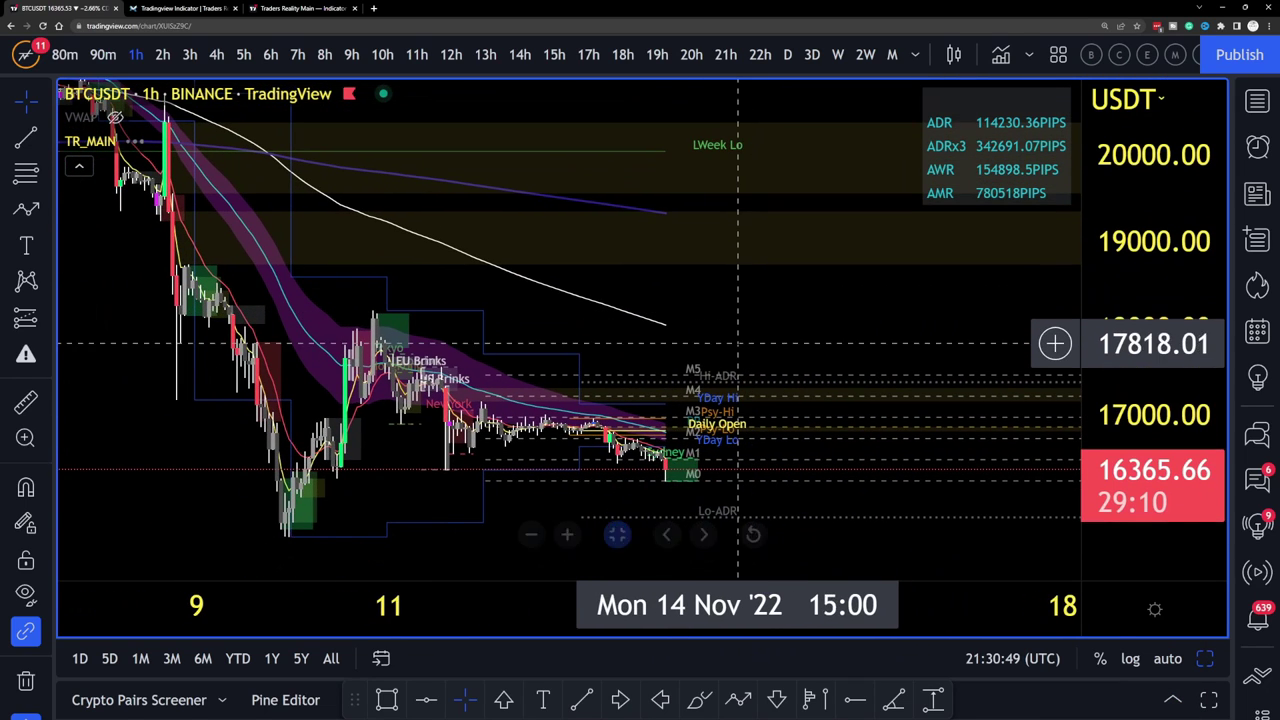
pyautogui.moveTo(823, 477); pyautogui.dragTo(811, 283)
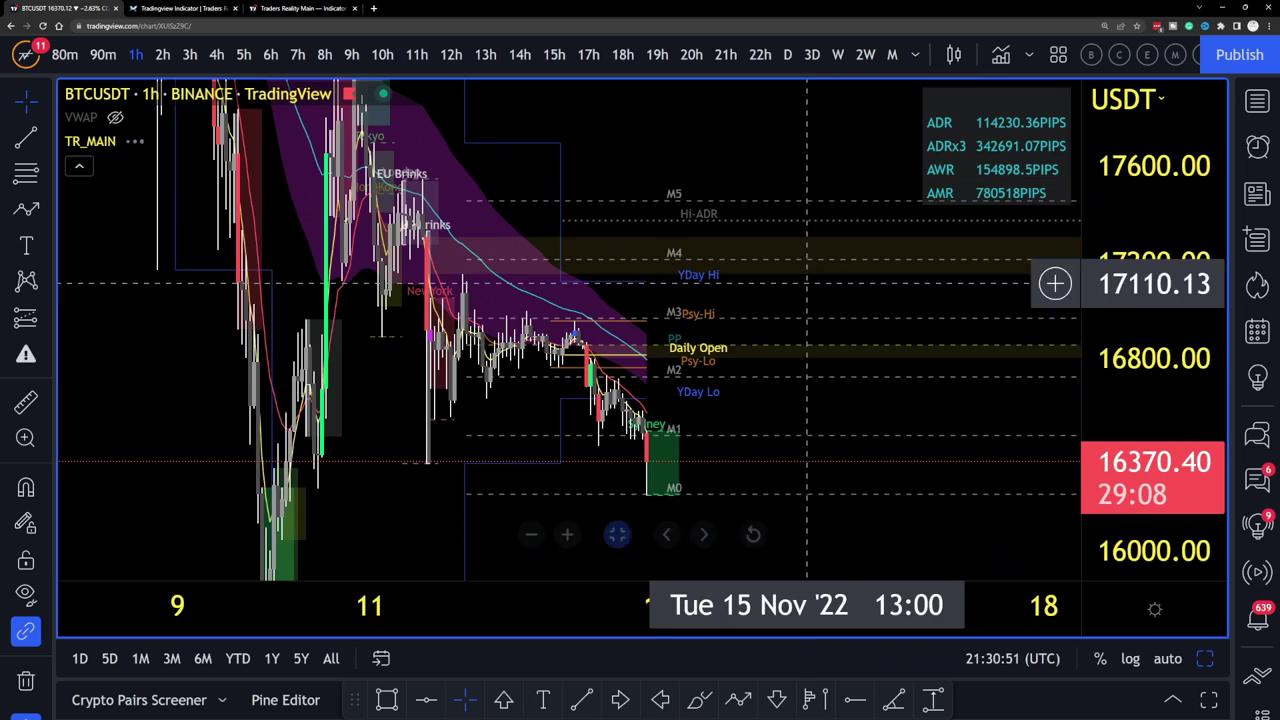
pyautogui.scroll(2, 874, 430)
pyautogui.hscroll(-5, 874, 430)
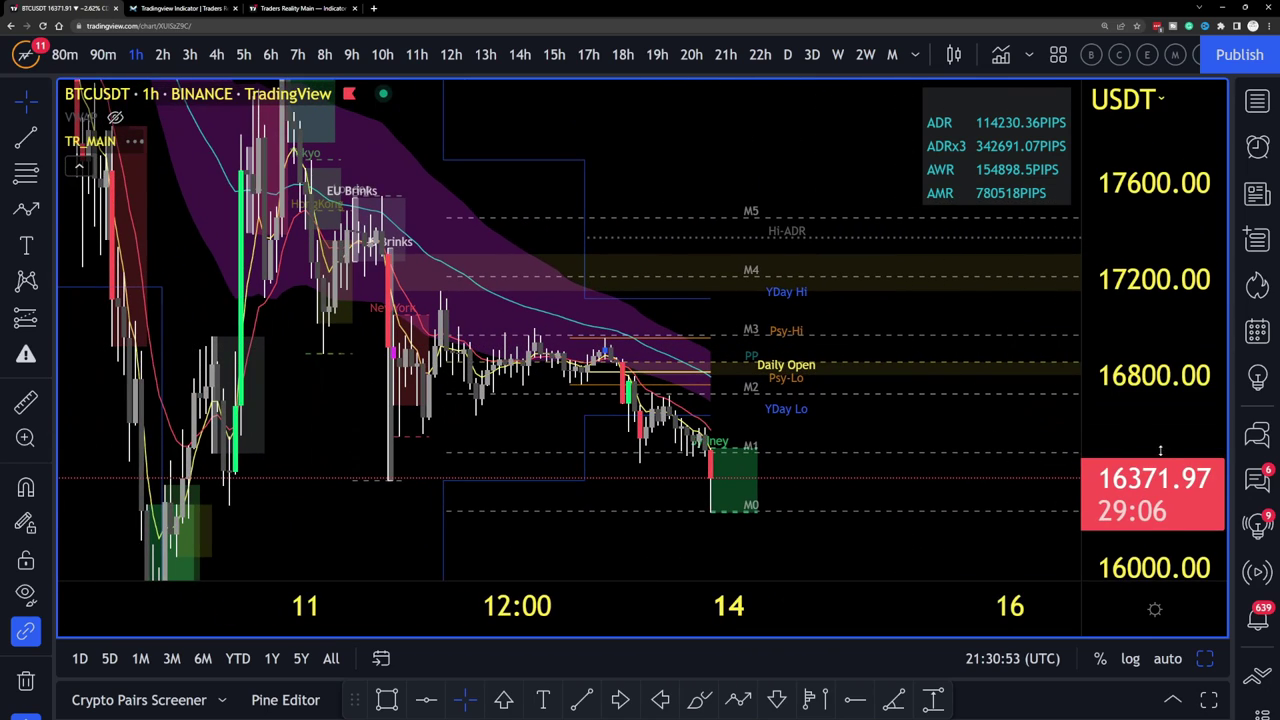
pyautogui.moveTo(1162, 478); pyautogui.dragTo(1162, 420)
pyautogui.scroll(-2, 871, 397)
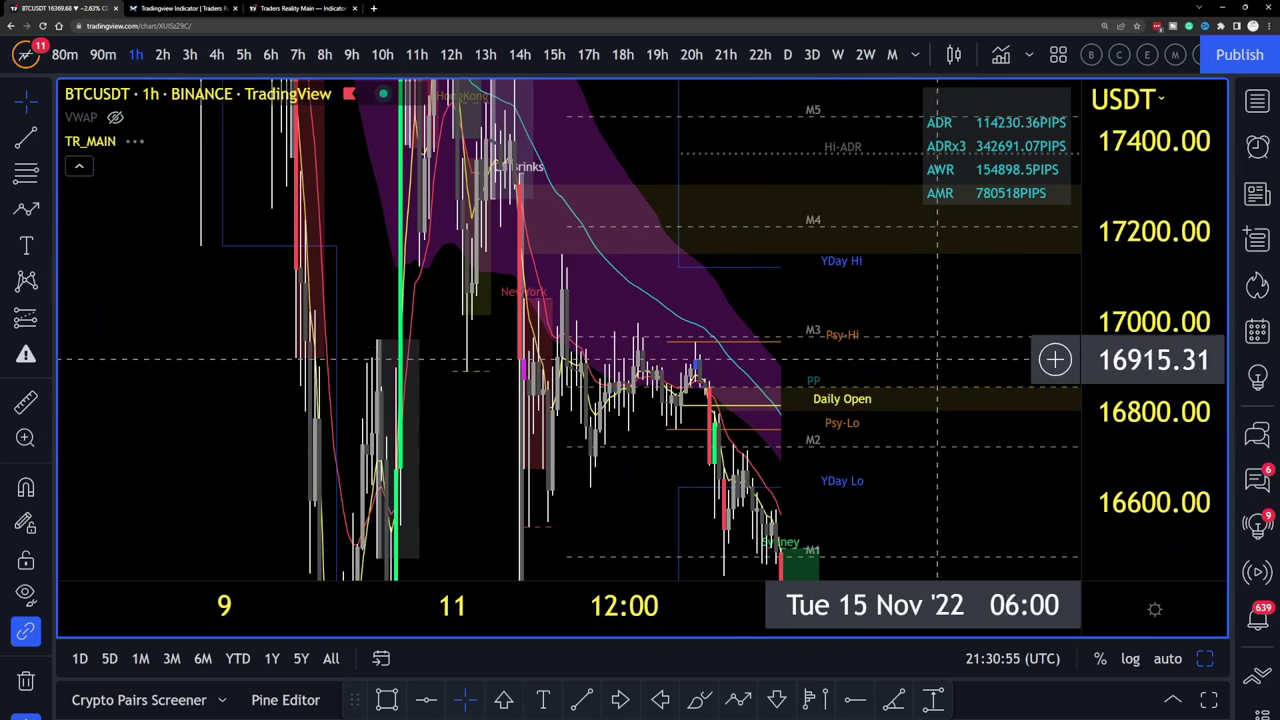
pyautogui.moveTo(811, 270); pyautogui.dragTo(914, 329)
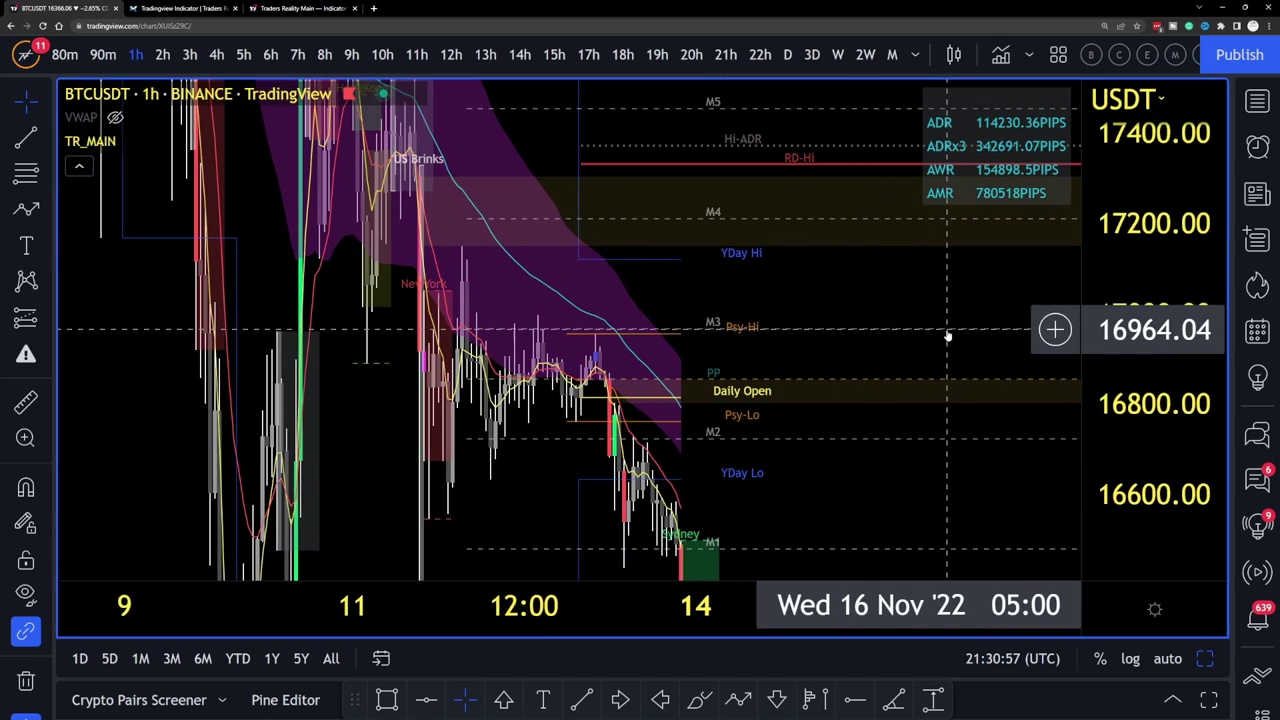
pyautogui.moveTo(1104, 225); pyautogui.dragTo(1104, 330)
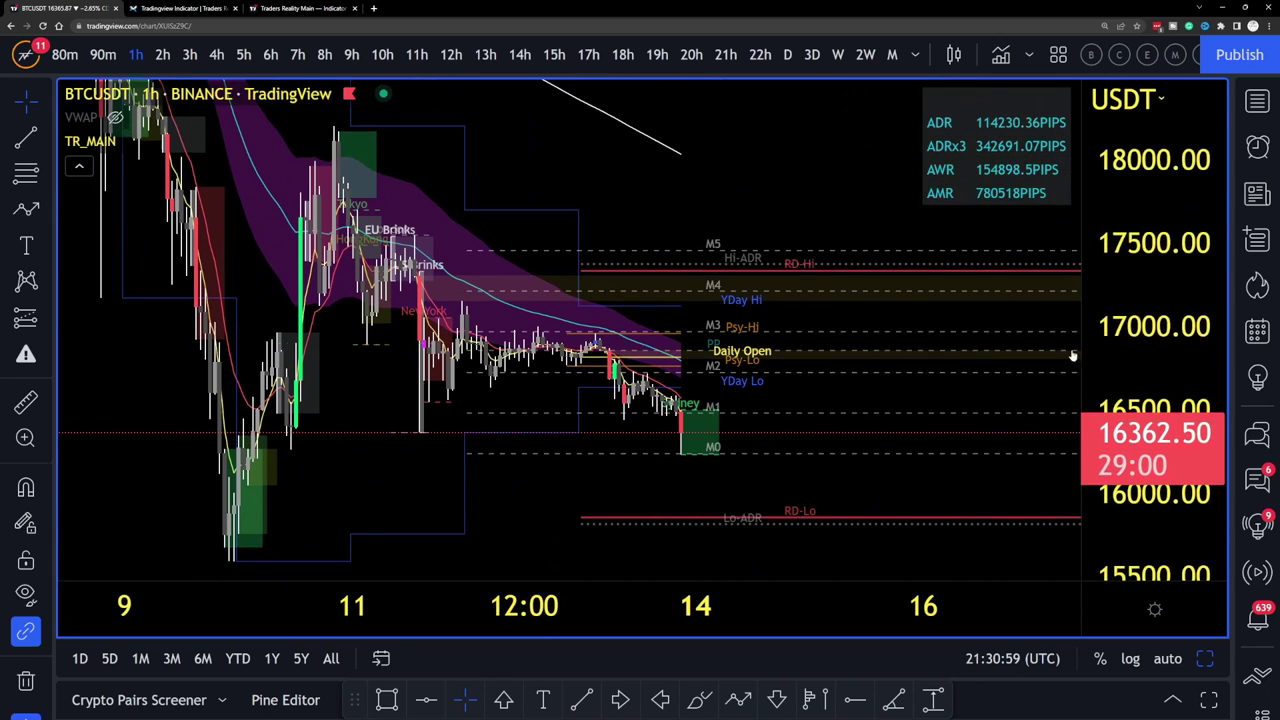
pyautogui.moveTo(807, 197); pyautogui.dragTo(643, 211)
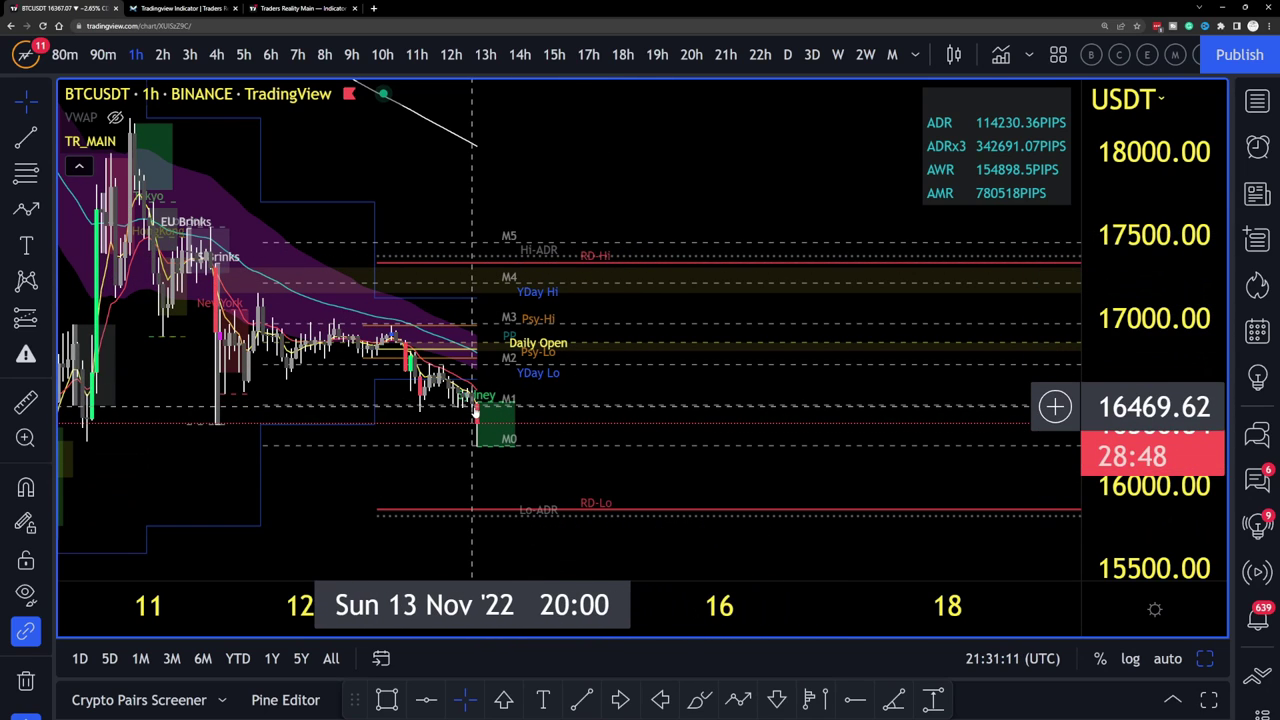
pyautogui.moveTo(576, 450); pyautogui.dragTo(635, 422)
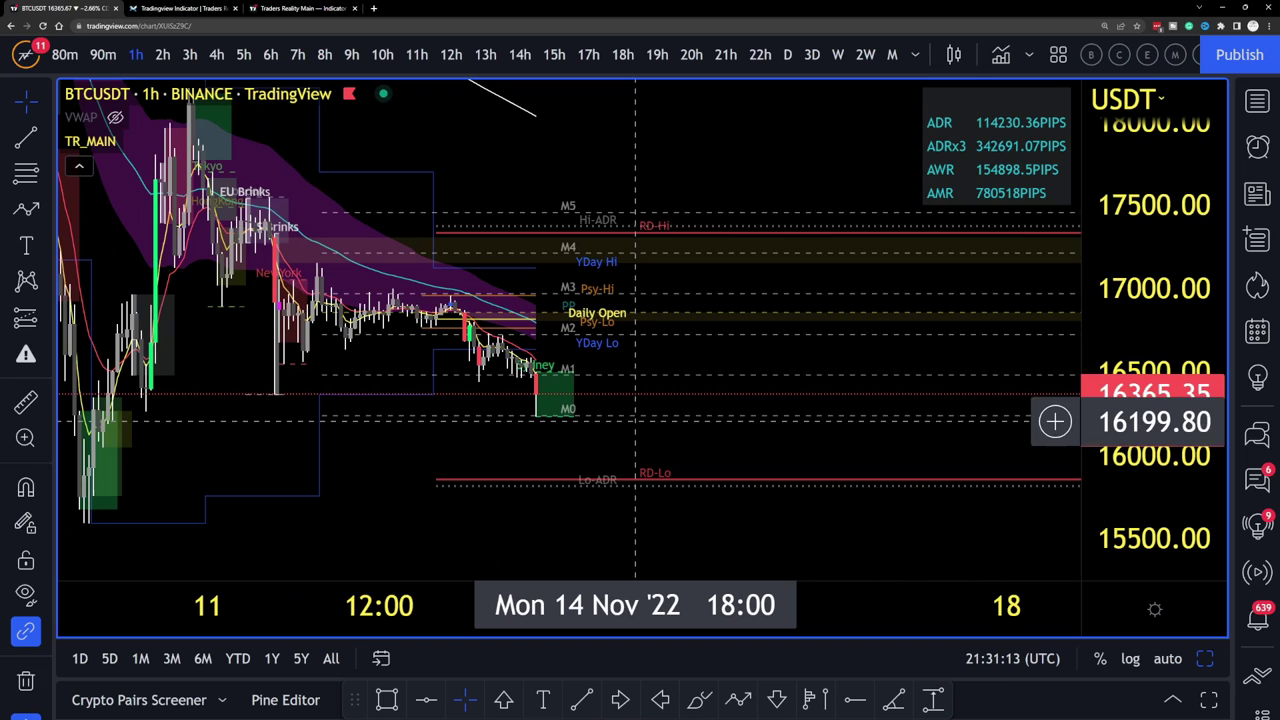
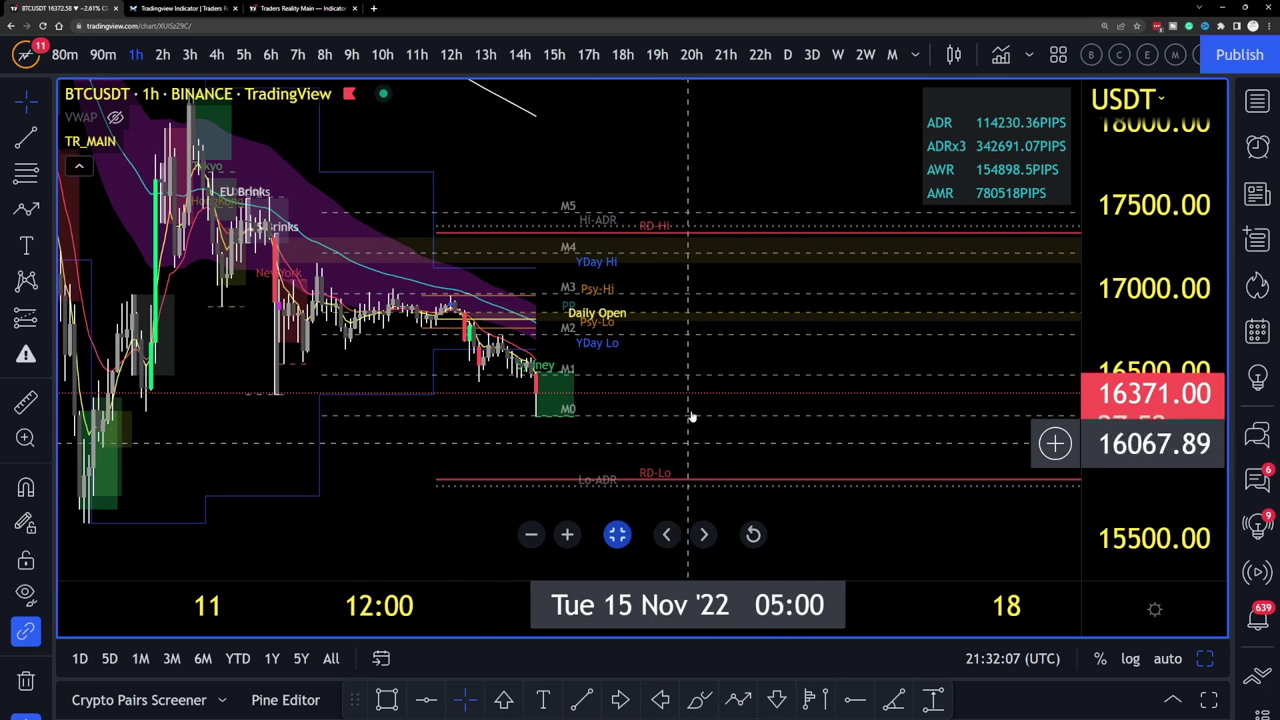
# Reopen the TR_MAIN settings, move the dialog clear of the range labels, and review the Average Daily Range options.
pyautogui.click(161, 141)
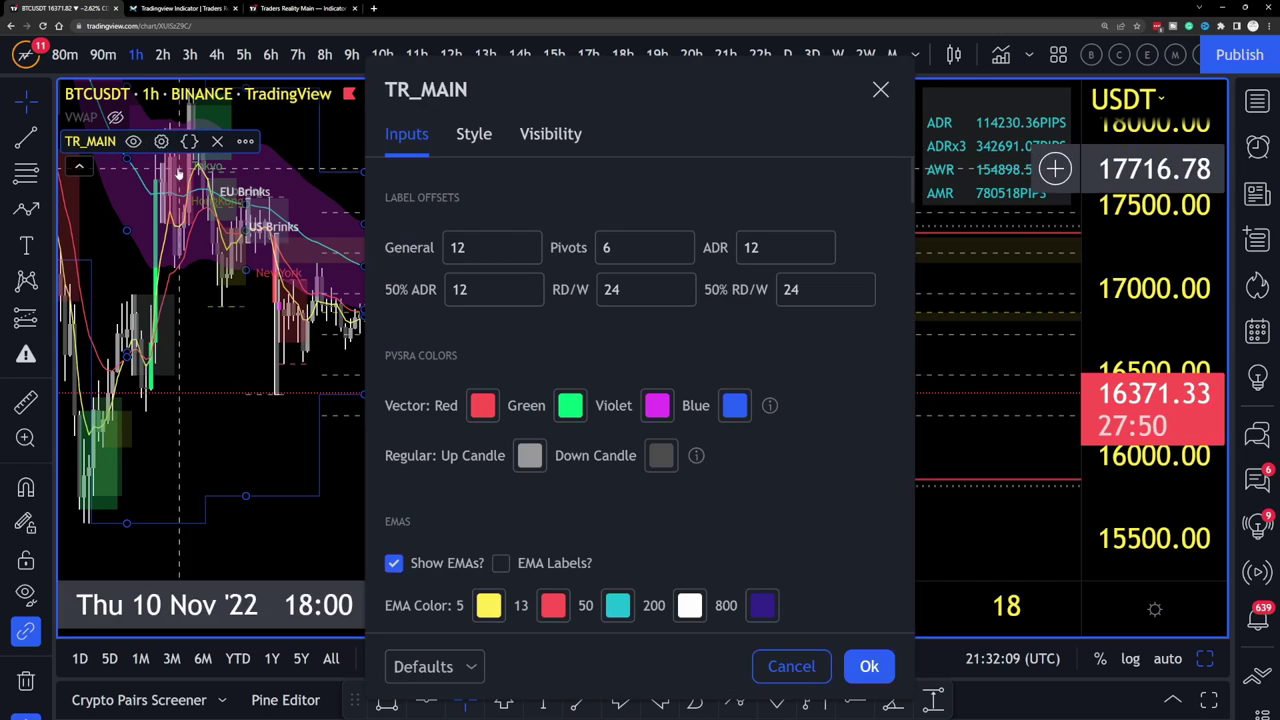
pyautogui.scroll(-3, 572, 222)
pyautogui.moveTo(591, 100); pyautogui.dragTo(885, 88)
pyautogui.scroll(-3, 820, 253)
pyautogui.scroll(-2, 840, 301)
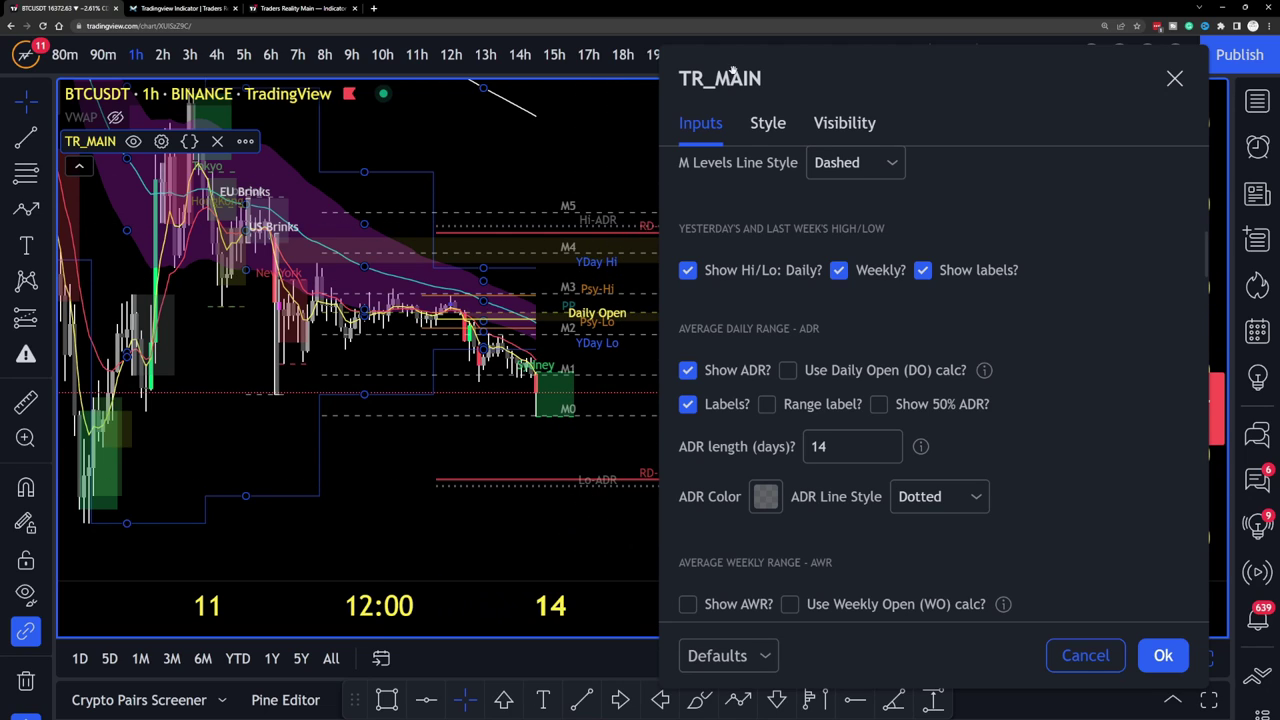
pyautogui.moveTo(733, 75); pyautogui.dragTo(851, 72)
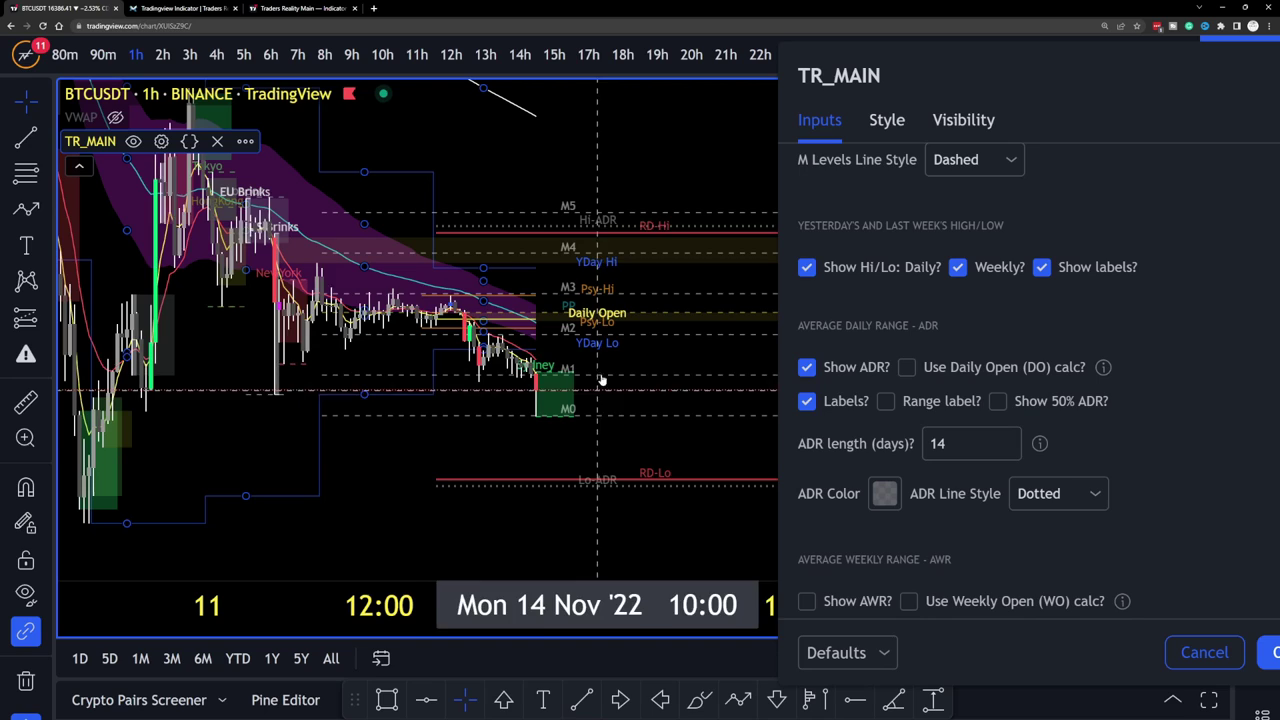
# Review the Range Daily and Range Weekly Hi/Lo options through to the ADR/ADRx3/AWR/AMR table section.
pyautogui.scroll(-4, 951, 394)
pyautogui.scroll(-5, 951, 394)
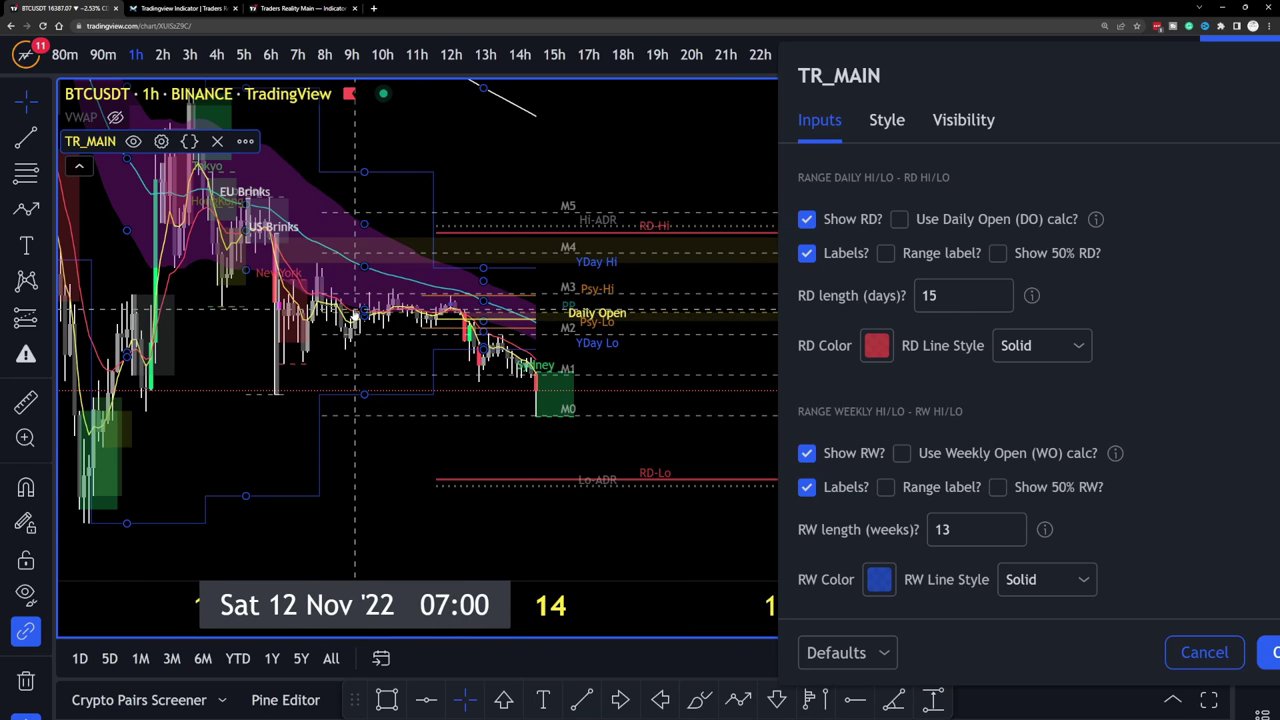
pyautogui.hscroll(-1, 600, 330)
pyautogui.scroll(-2, 943, 381)
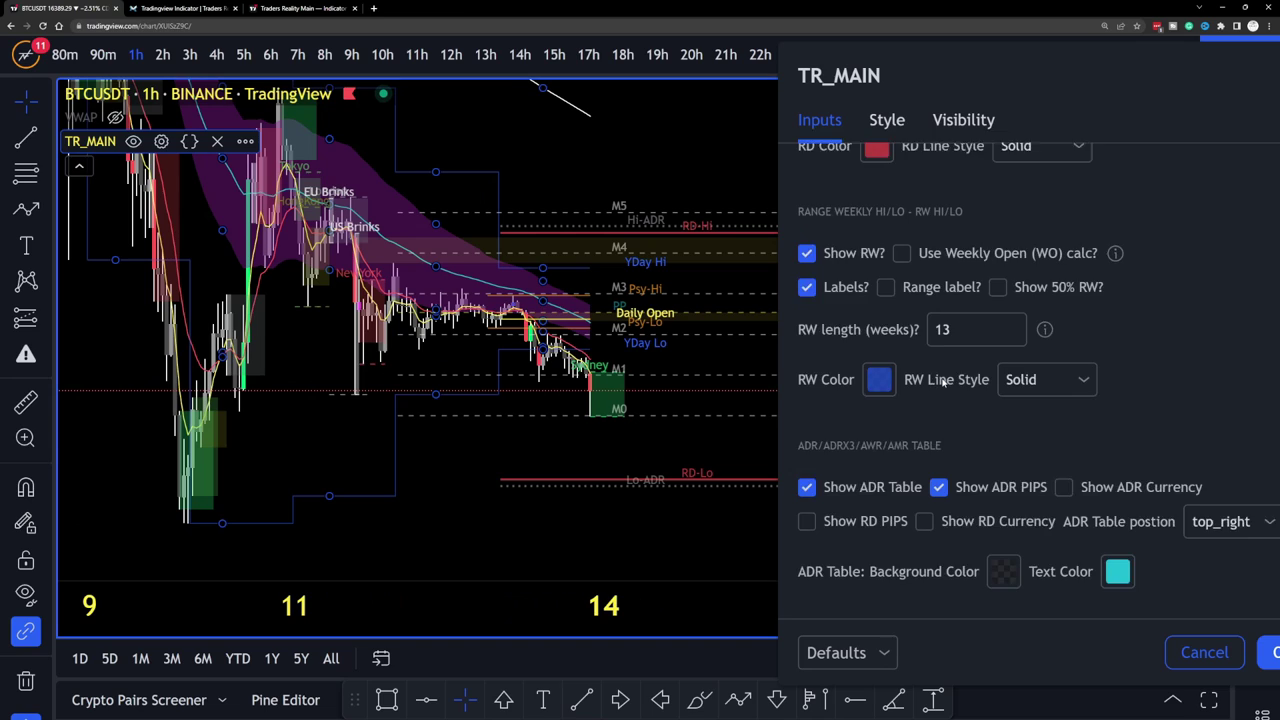
pyautogui.scroll(-2, 943, 381)
pyautogui.scroll(3, 950, 370)
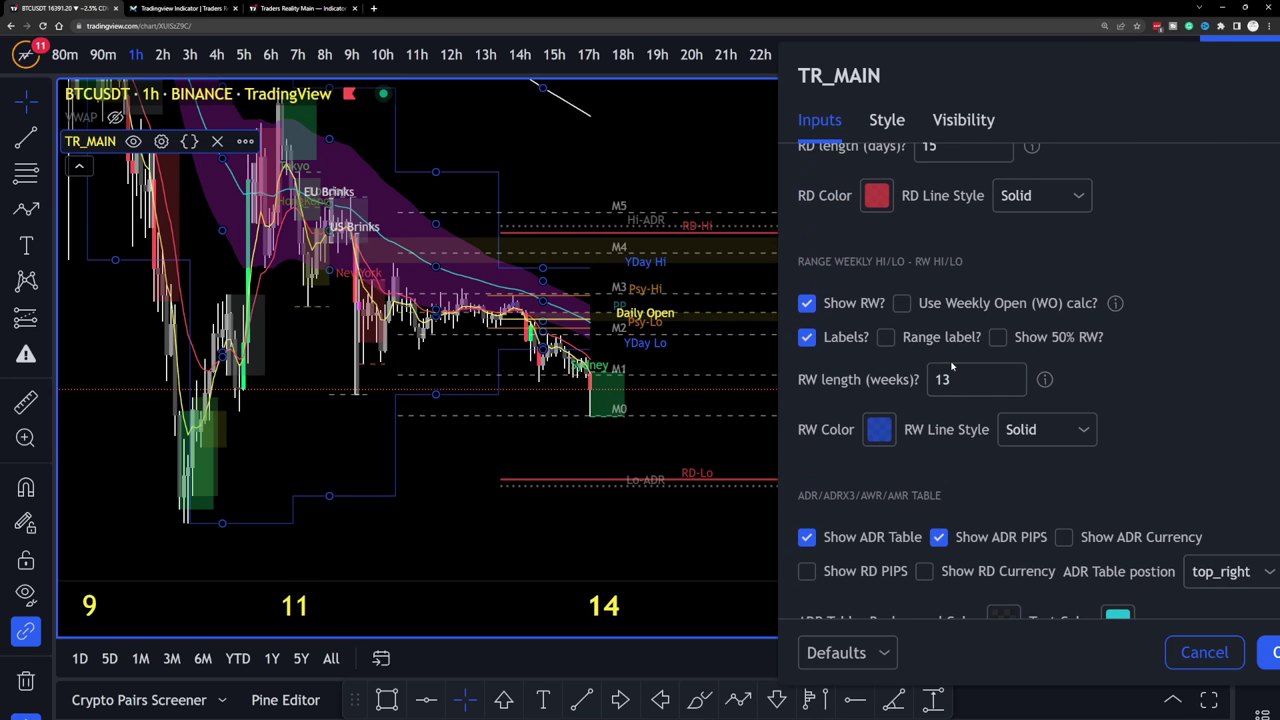
pyautogui.scroll(-2, 943, 354)
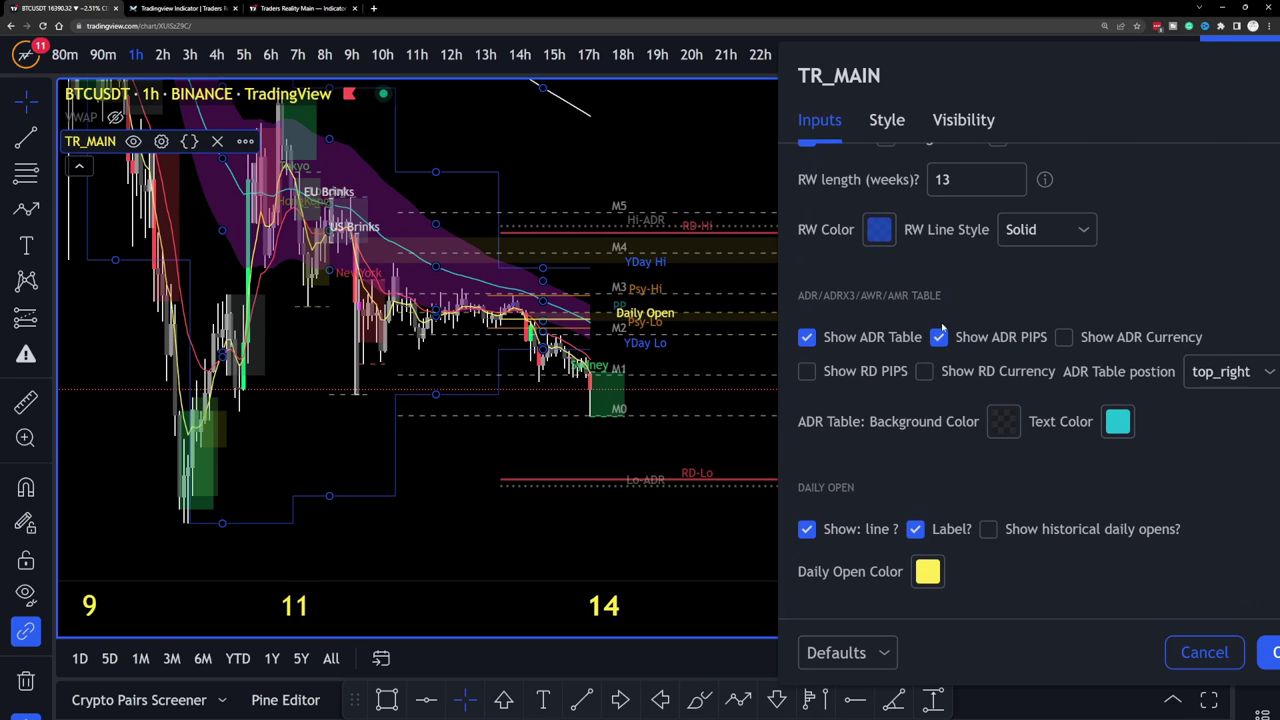
# Move the settings dialog off the on-chart ADR table and check the available table positions.
pyautogui.moveTo(1115, 65); pyautogui.dragTo(677, 59)
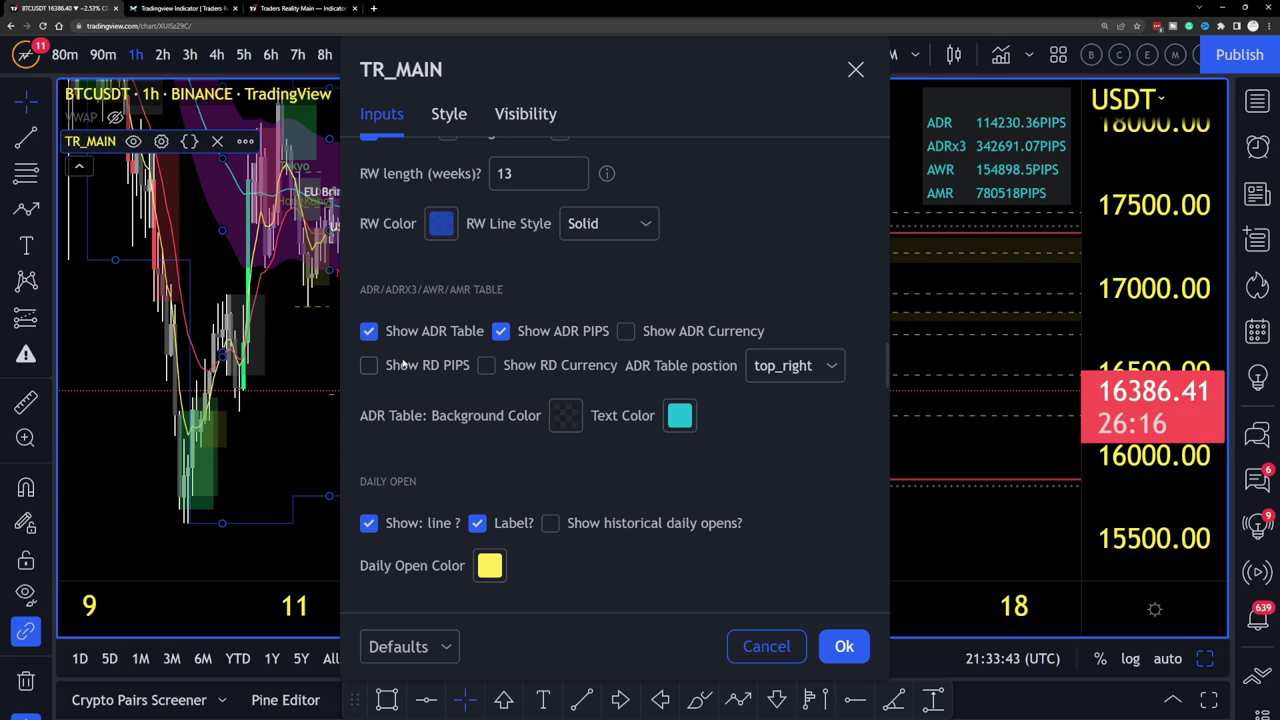
pyautogui.click(826, 370)
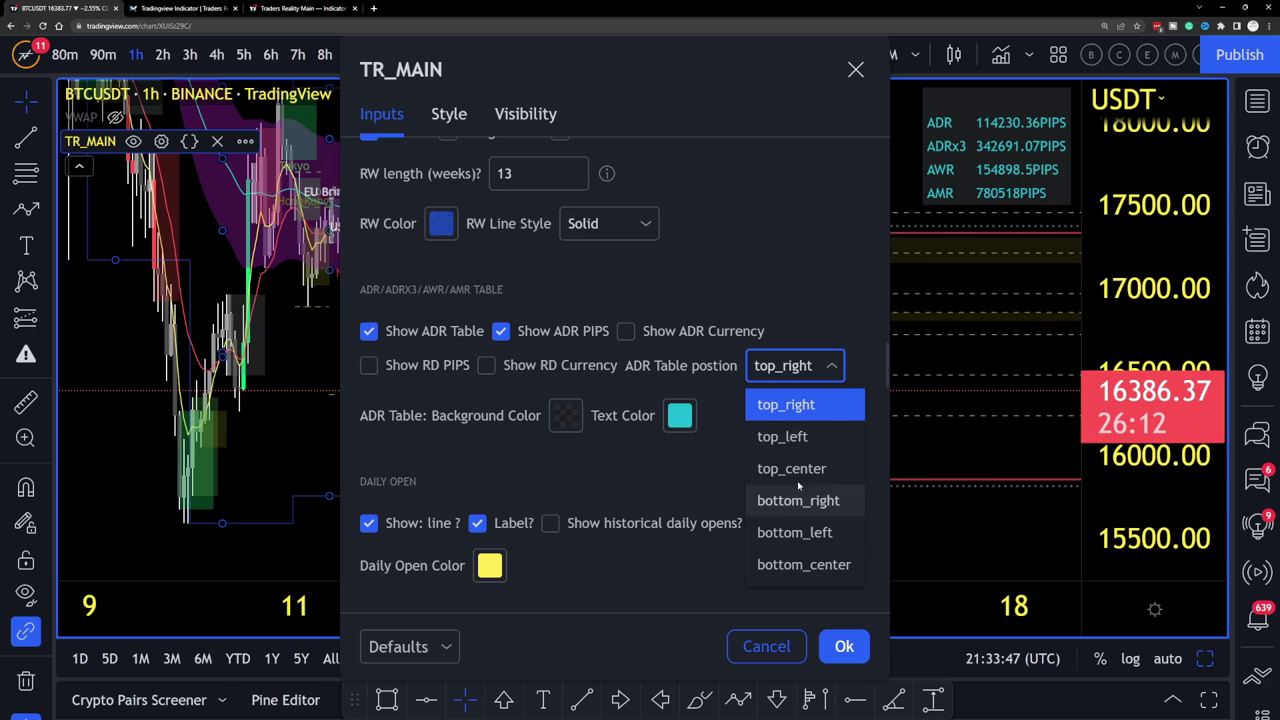
pyautogui.click(611, 459)
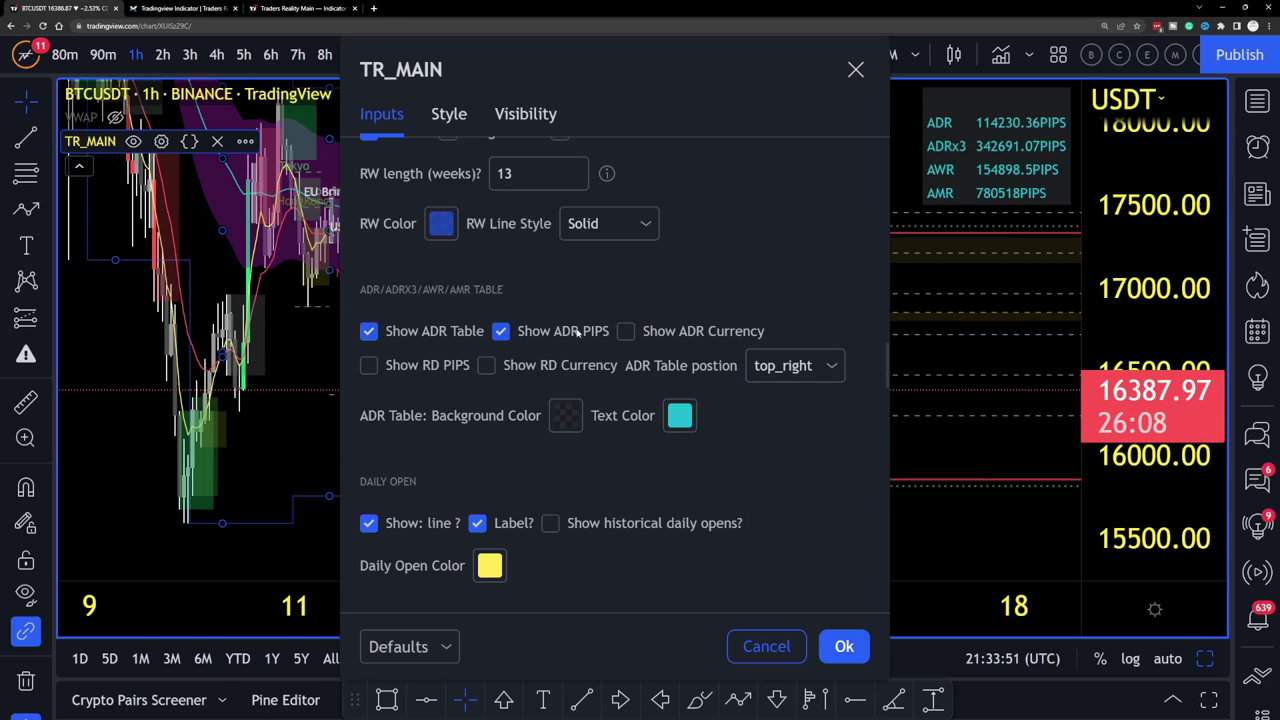
# Enable Show ADR Currency for the ADR table, apply the settings, and bring the chart clear of the table.
pyautogui.click(630, 334)
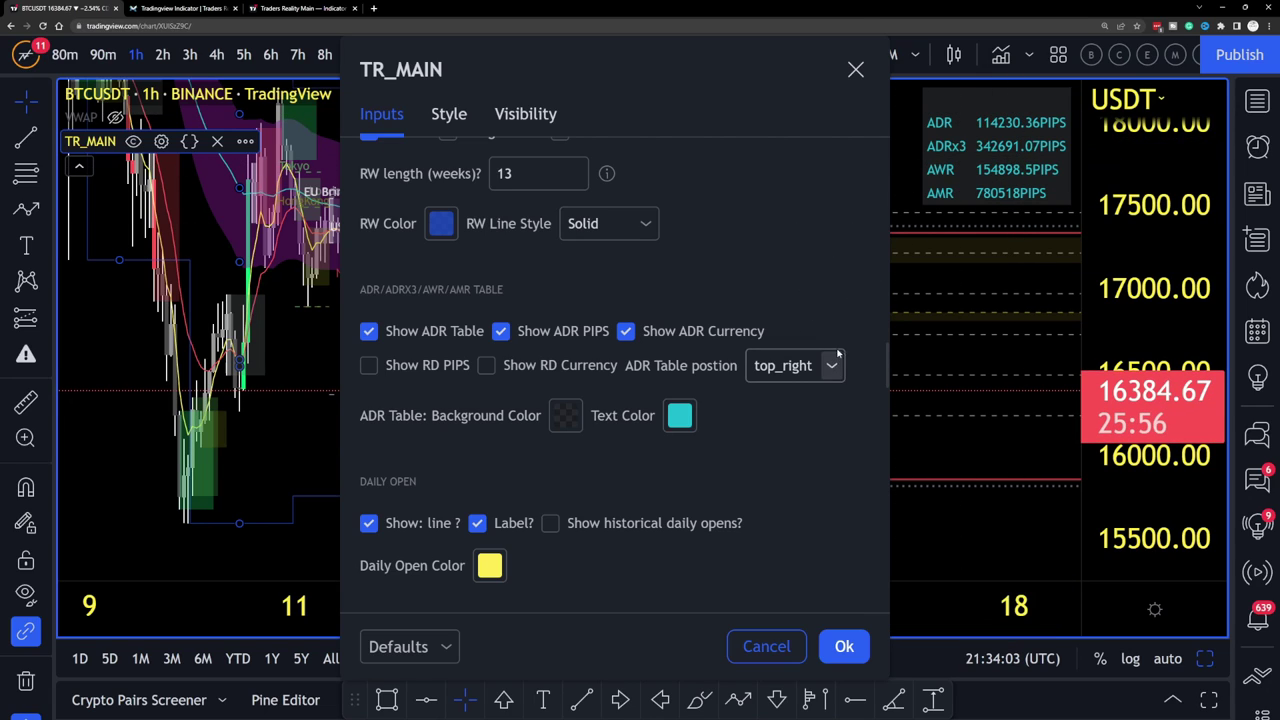
pyautogui.click(844, 646)
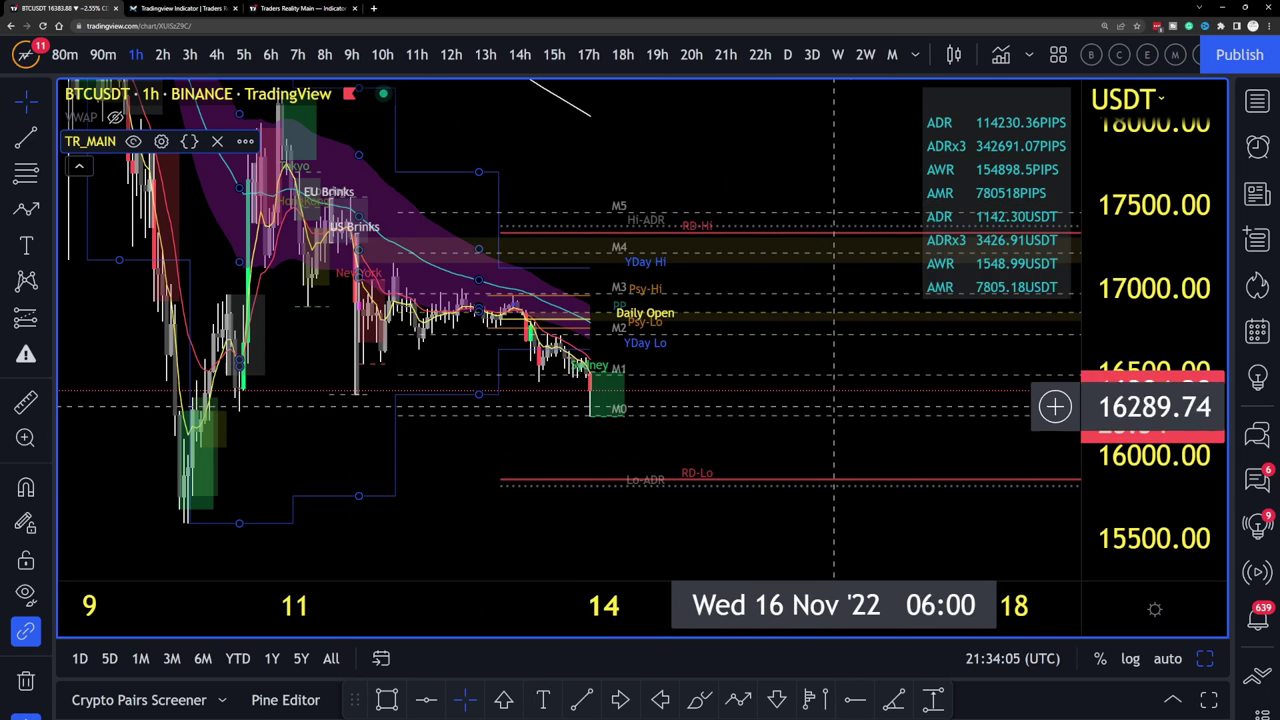
pyautogui.hscroll(5, 814, 163)
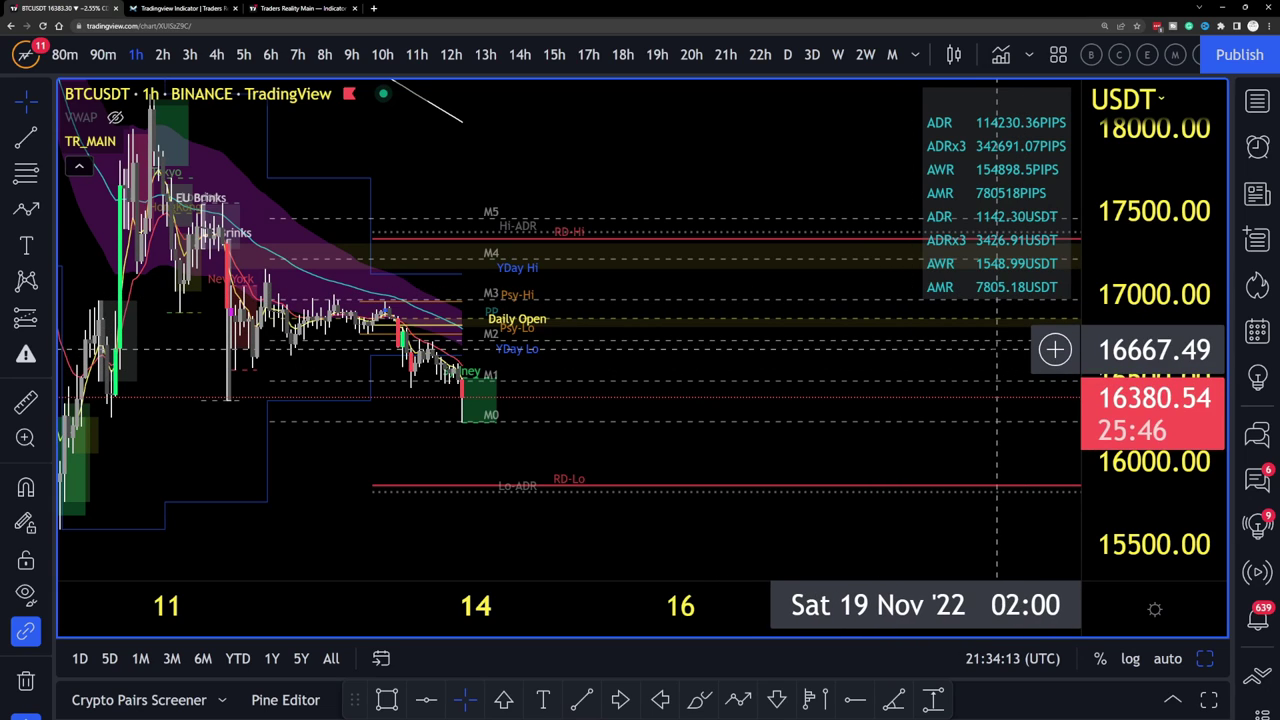
pyautogui.rightClick(996, 350)
pyautogui.click(912, 351)
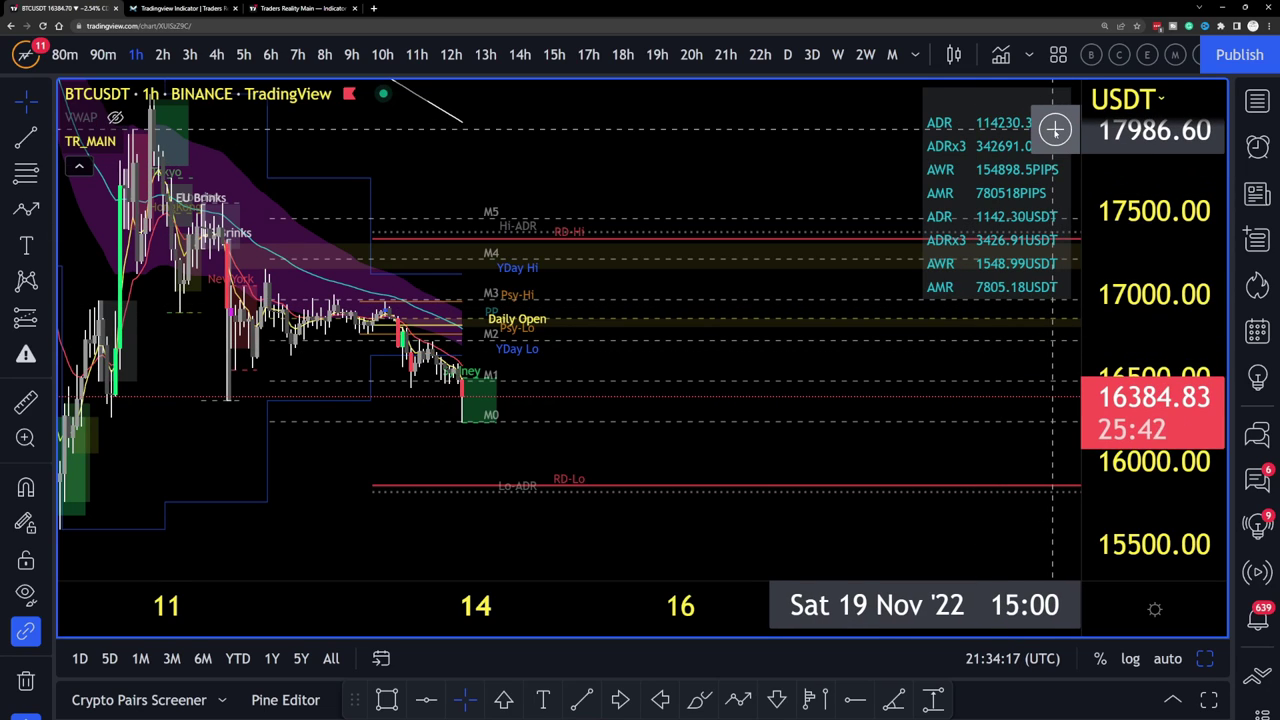
pyautogui.rightClick(862, 128)
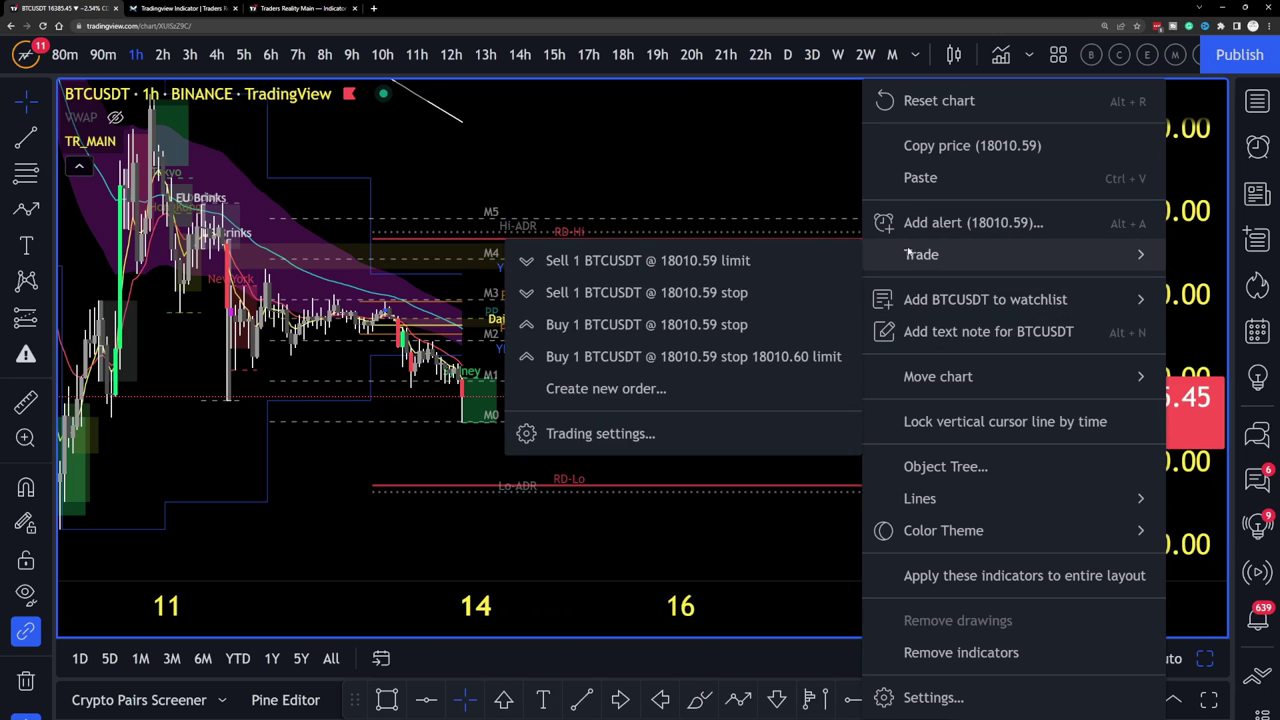
pyautogui.click(796, 183)
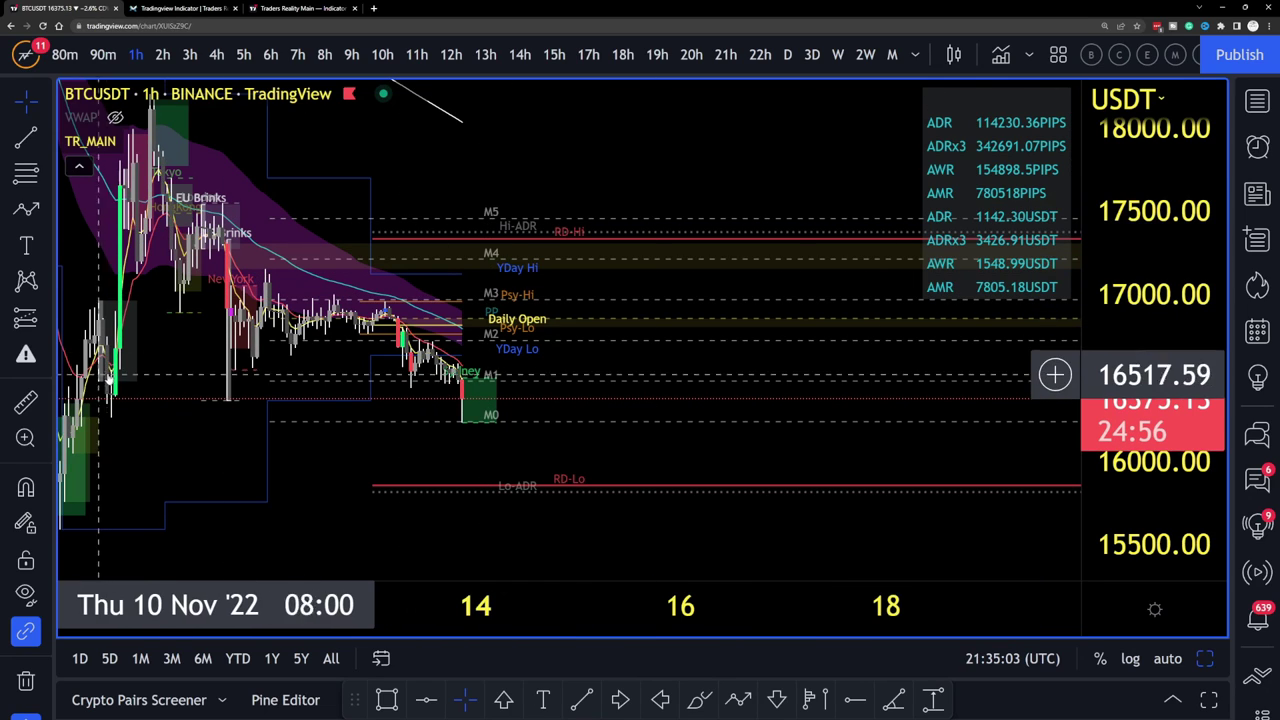
# Measure the price distance from the recent high near the M3 level down to the RD-Lo line and clear the measurement.
pyautogui.click(27, 404)
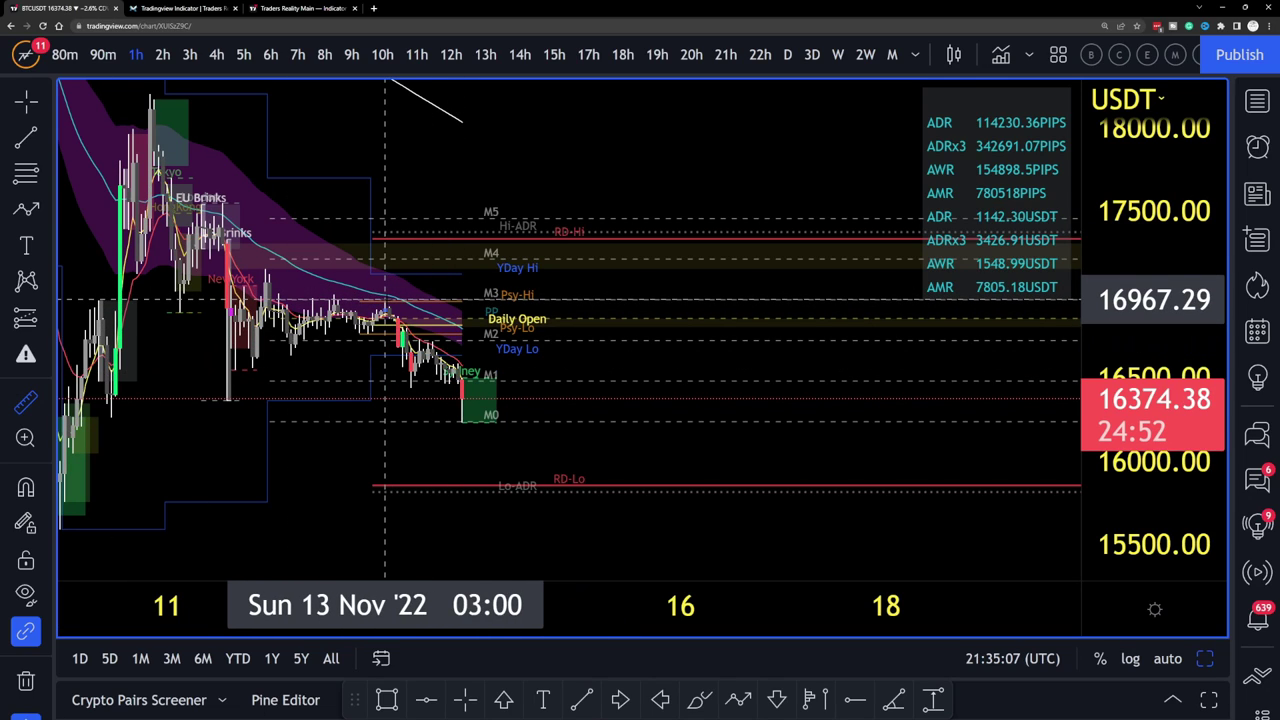
pyautogui.click(385, 300)
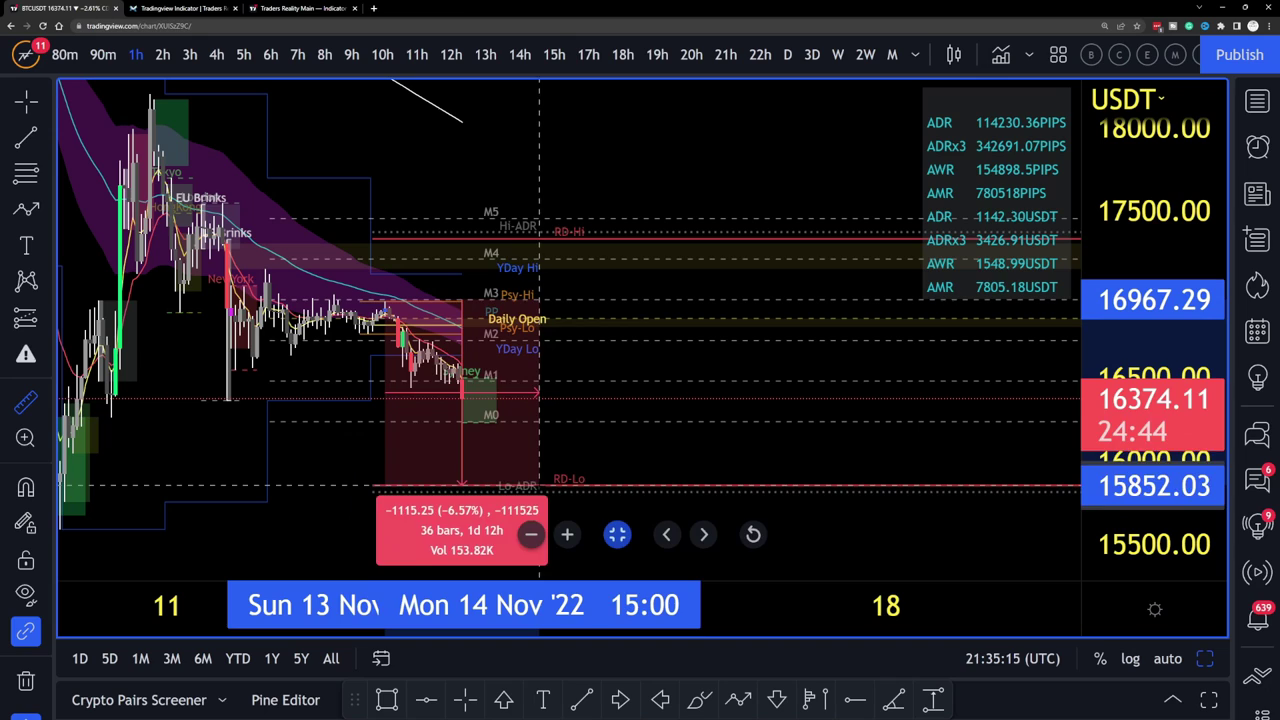
pyautogui.press('Escape')
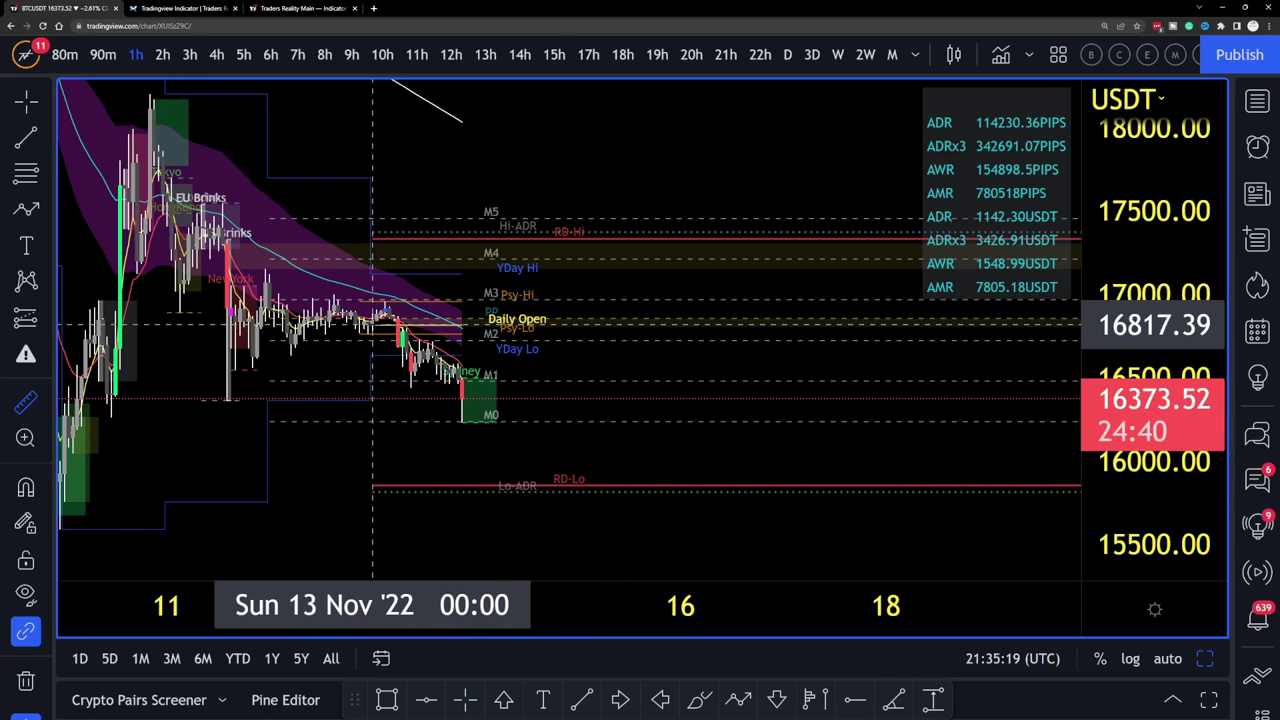
# Measure the price distance from the daily open down to the Lo-ADR and RD-Lo lines and clear the measurements.
pyautogui.keyDown('shift'); pyautogui.click(373, 326); pyautogui.keyUp('shift')
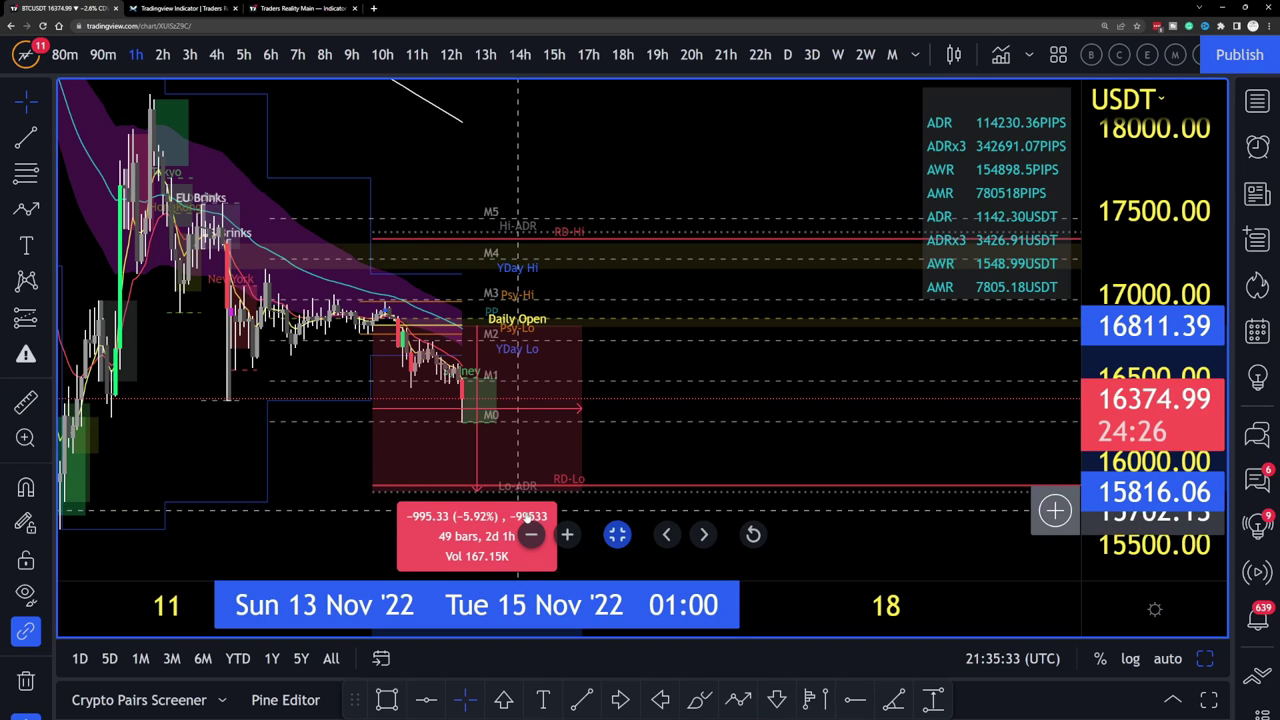
pyautogui.moveTo(627, 452); pyautogui.dragTo(614, 315)
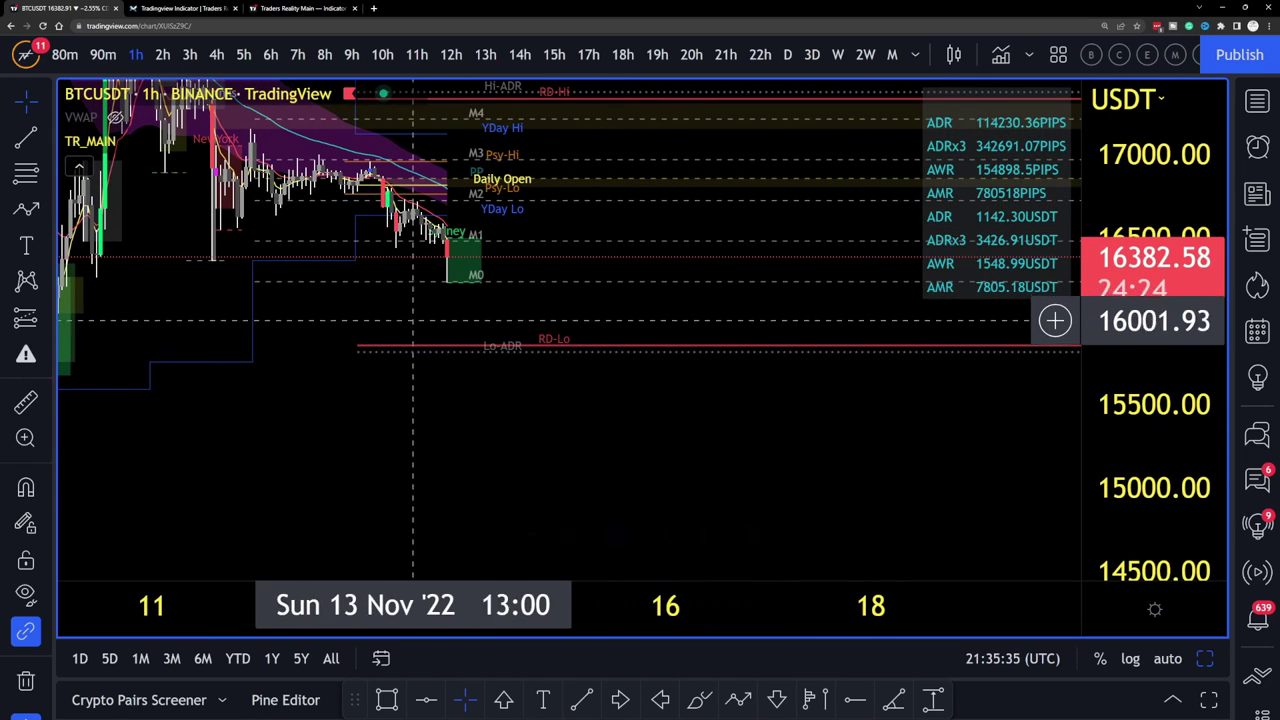
pyautogui.click(345, 185)
pyautogui.click(506, 343)
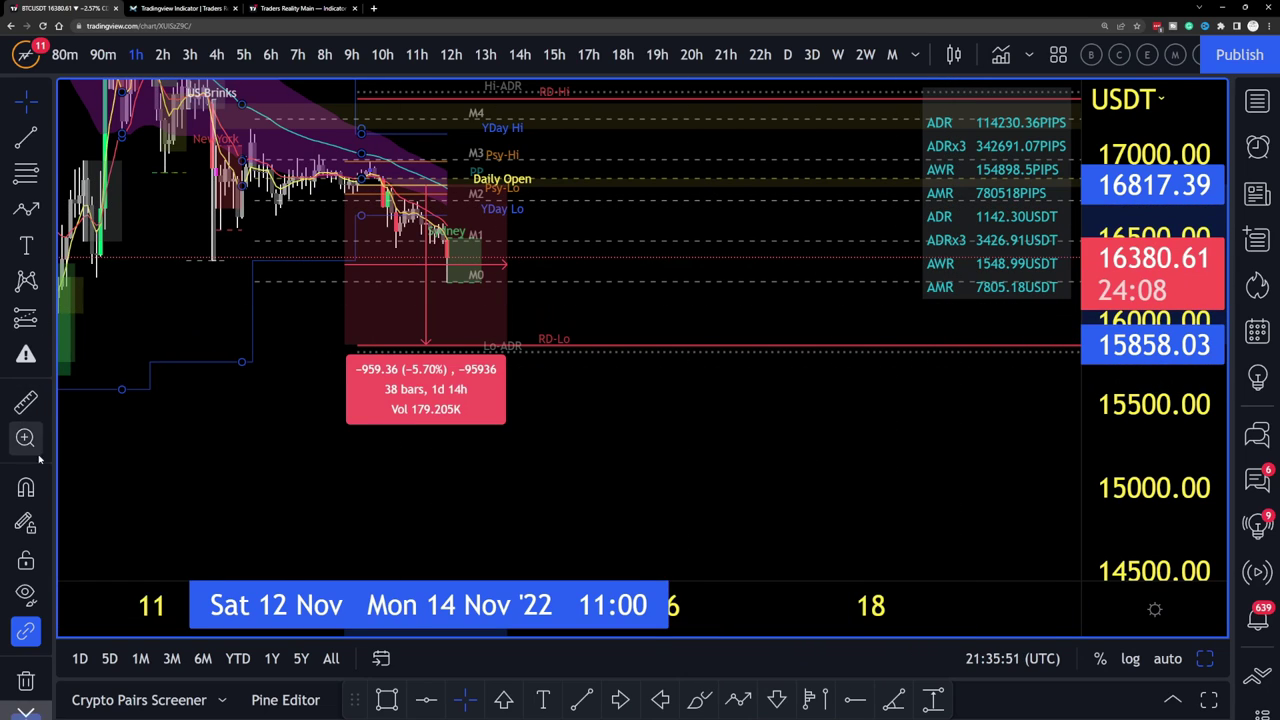
pyautogui.click(26, 402)
pyautogui.moveTo(371, 338); pyautogui.dragTo(408, 328)
pyautogui.scroll(5, 451, 286)
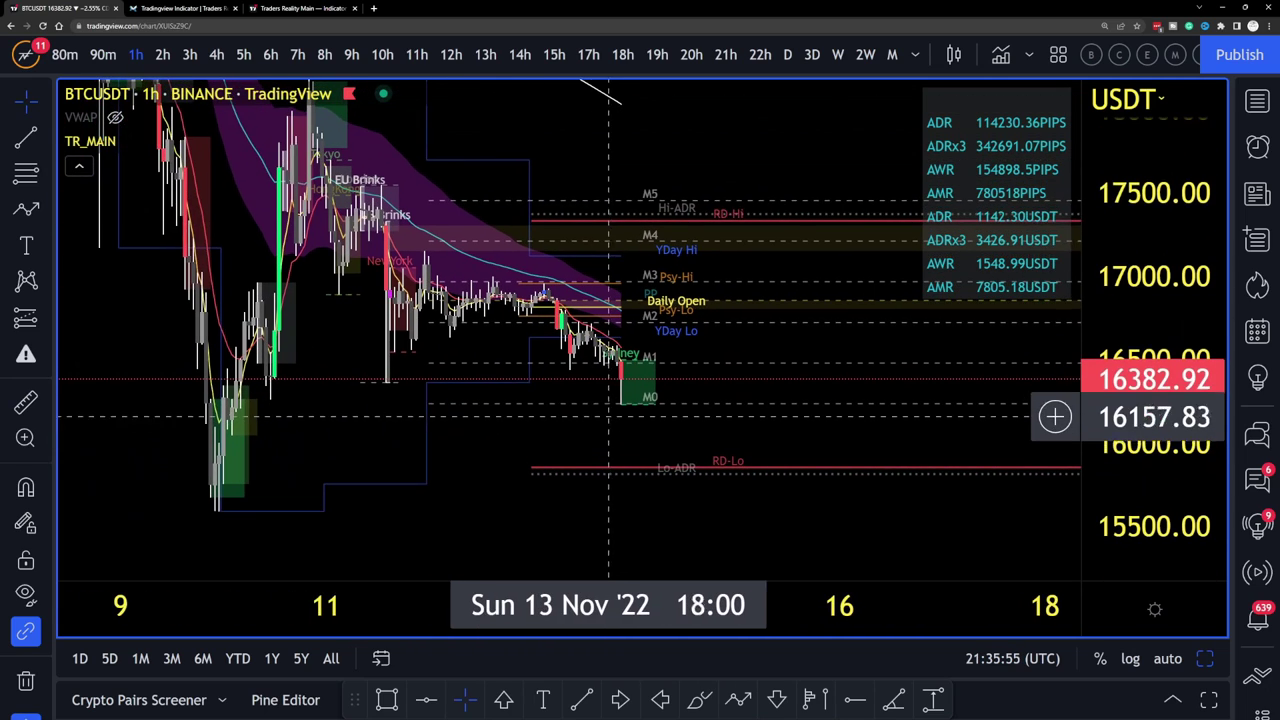
# Enable Show historical daily opens in the TR_MAIN settings, apply it, and examine the earlier daily open lines on the chart.
pyautogui.click(161, 141)
pyautogui.scroll(-10, 528, 270)
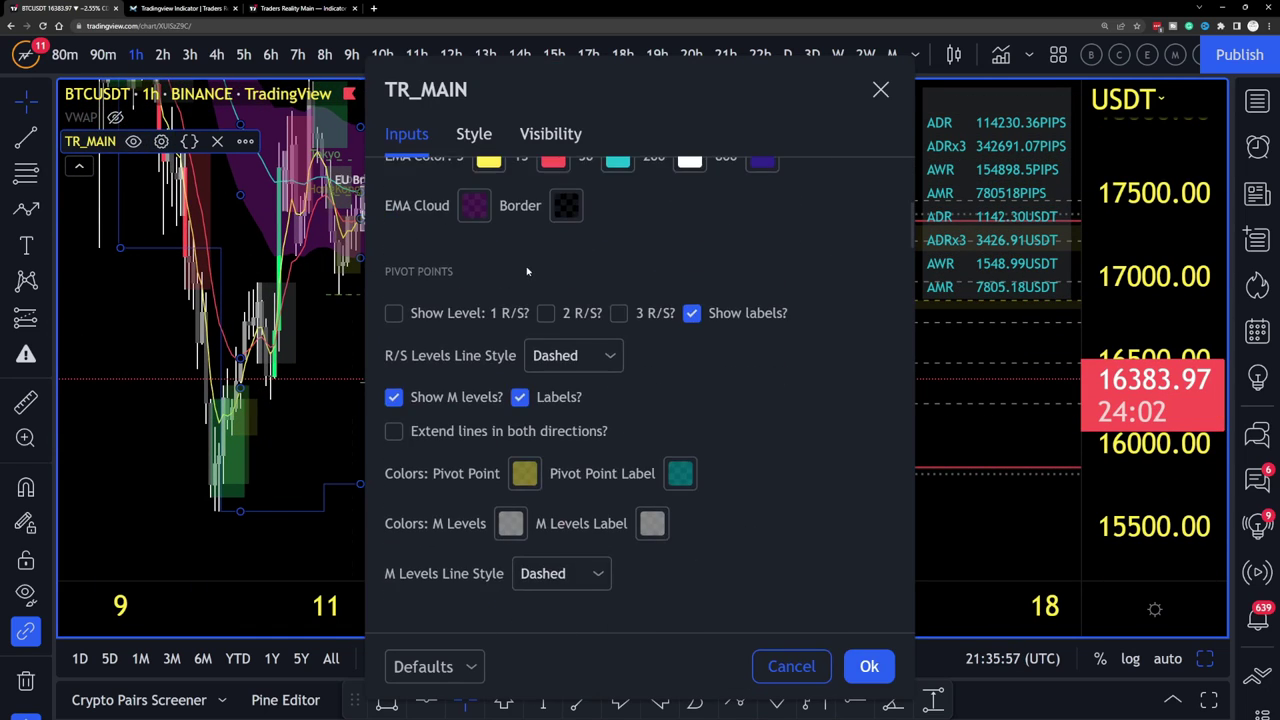
pyautogui.scroll(-8, 527, 280)
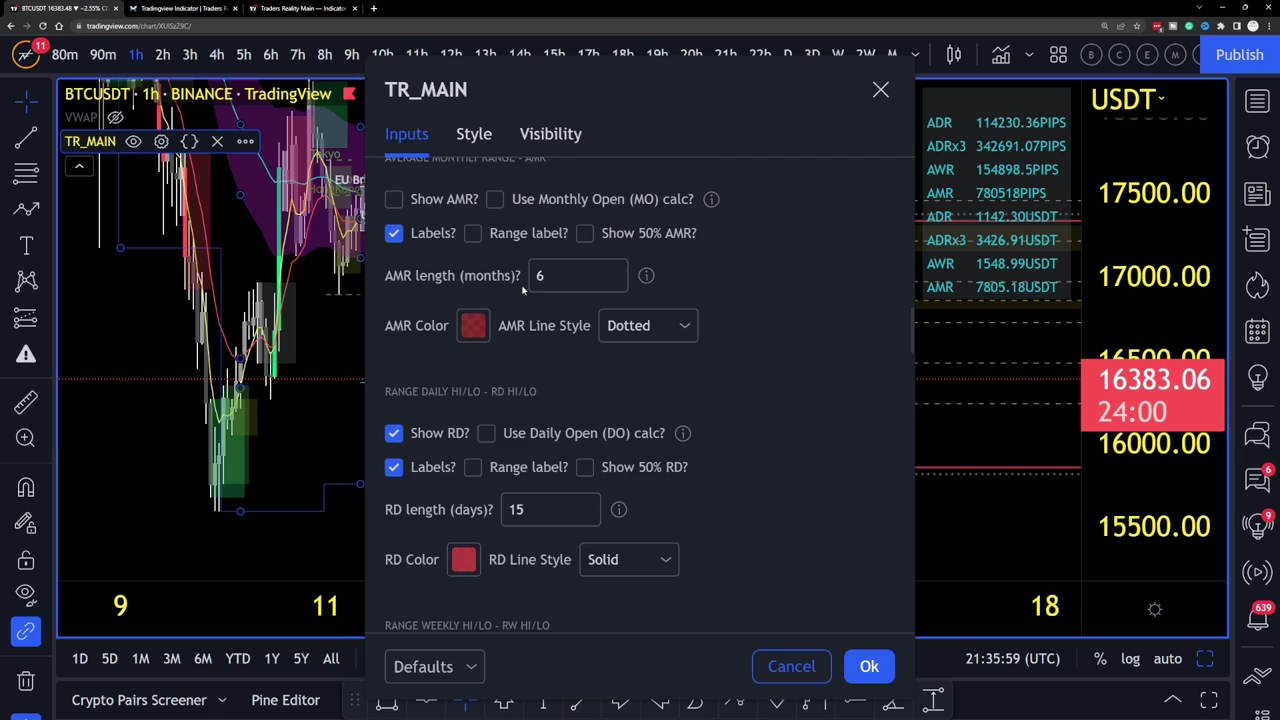
pyautogui.scroll(-6, 519, 290)
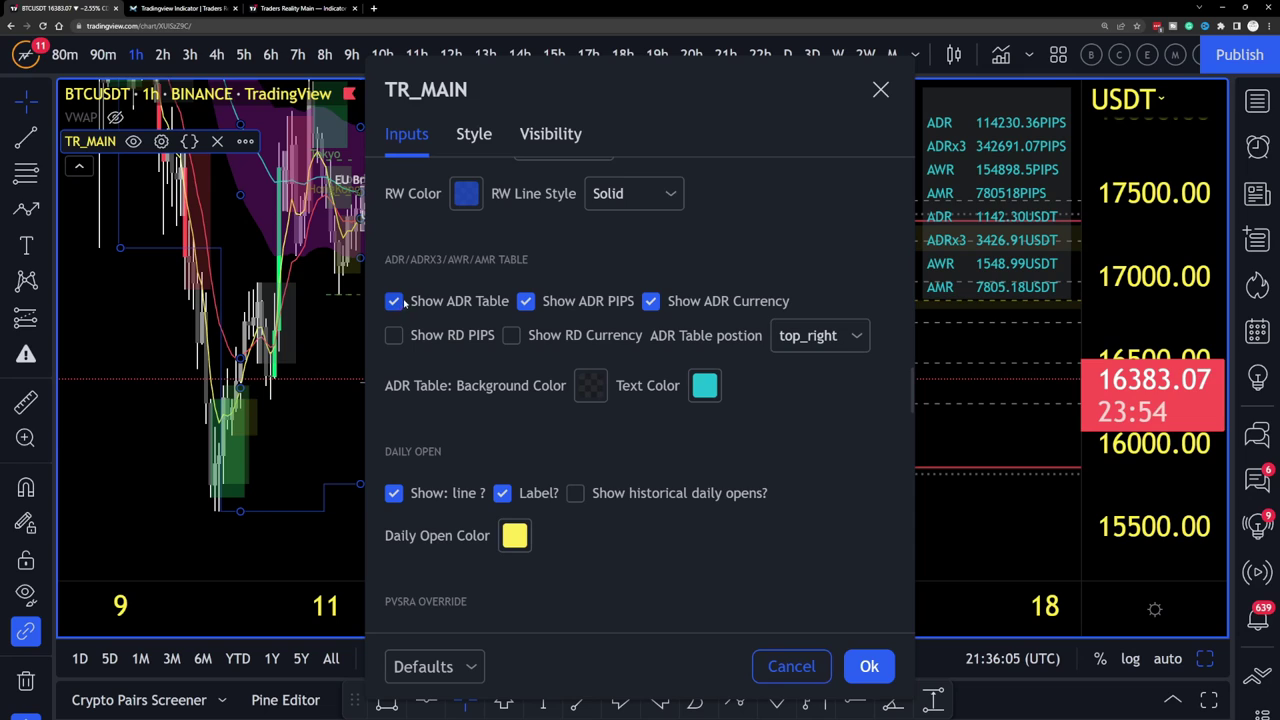
pyautogui.scroll(-1, 490, 345)
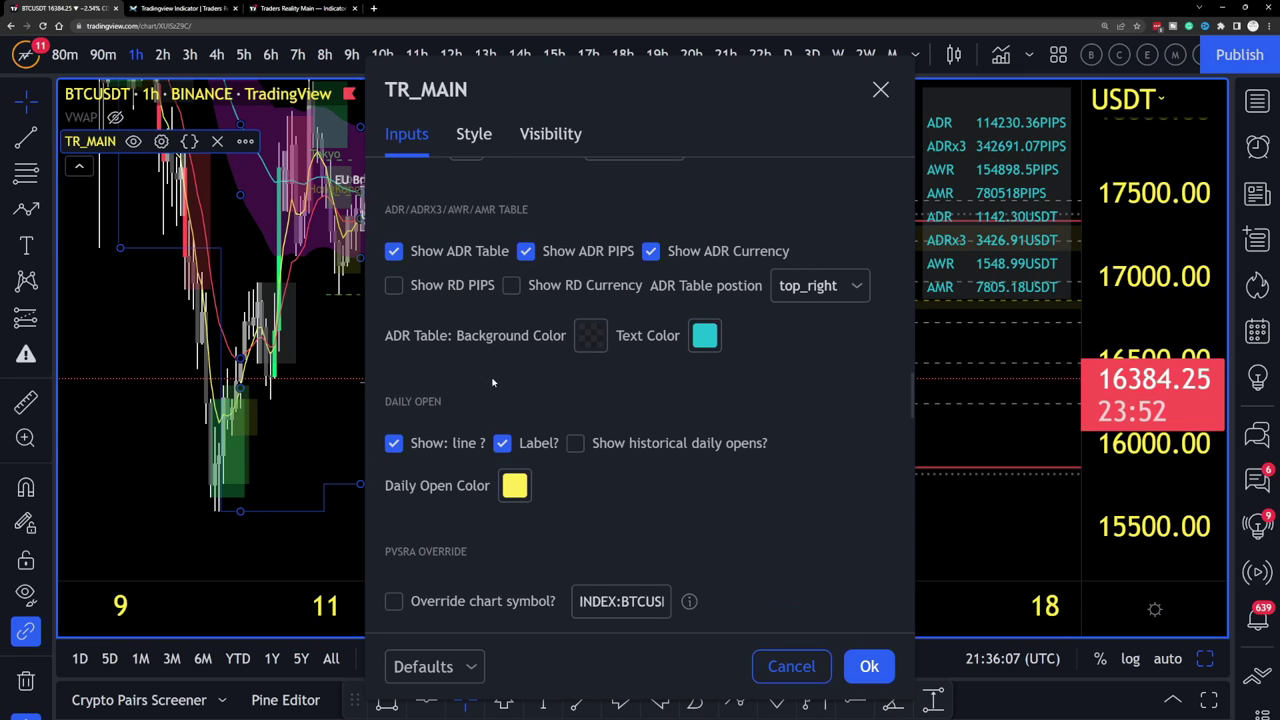
pyautogui.scroll(-1, 480, 357)
pyautogui.moveTo(608, 70); pyautogui.dragTo(966, 61)
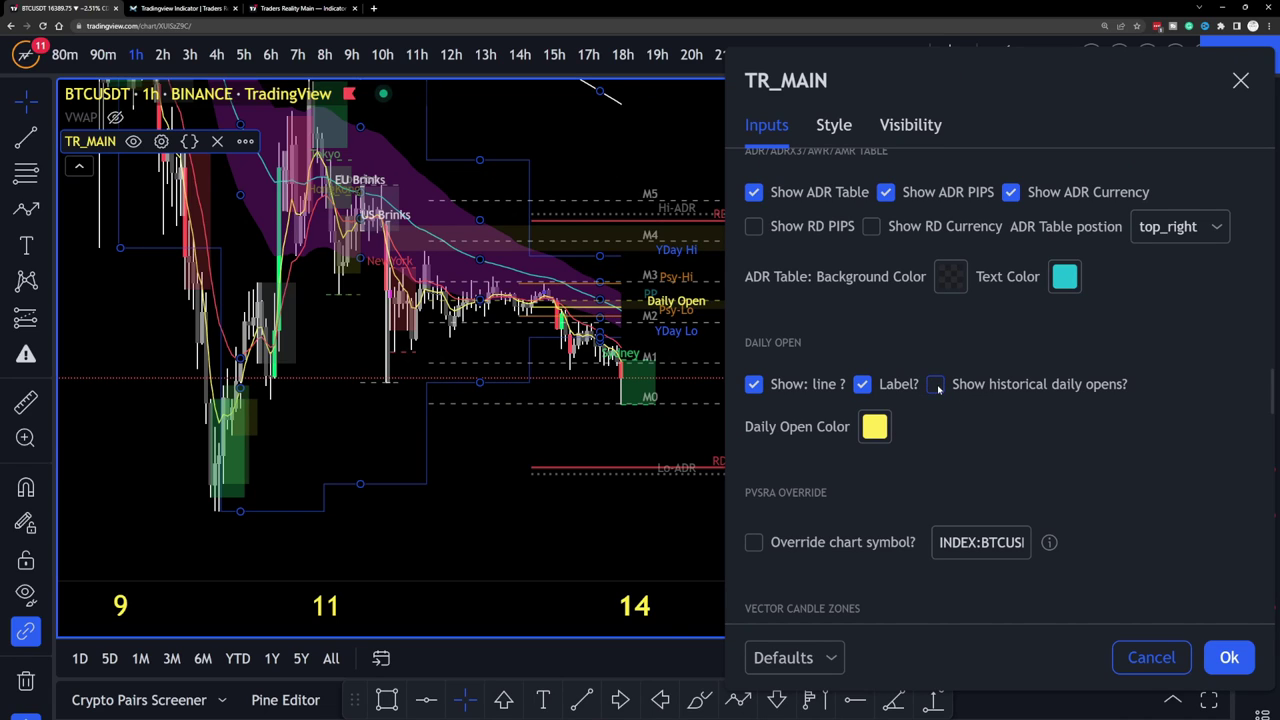
pyautogui.click(1227, 657)
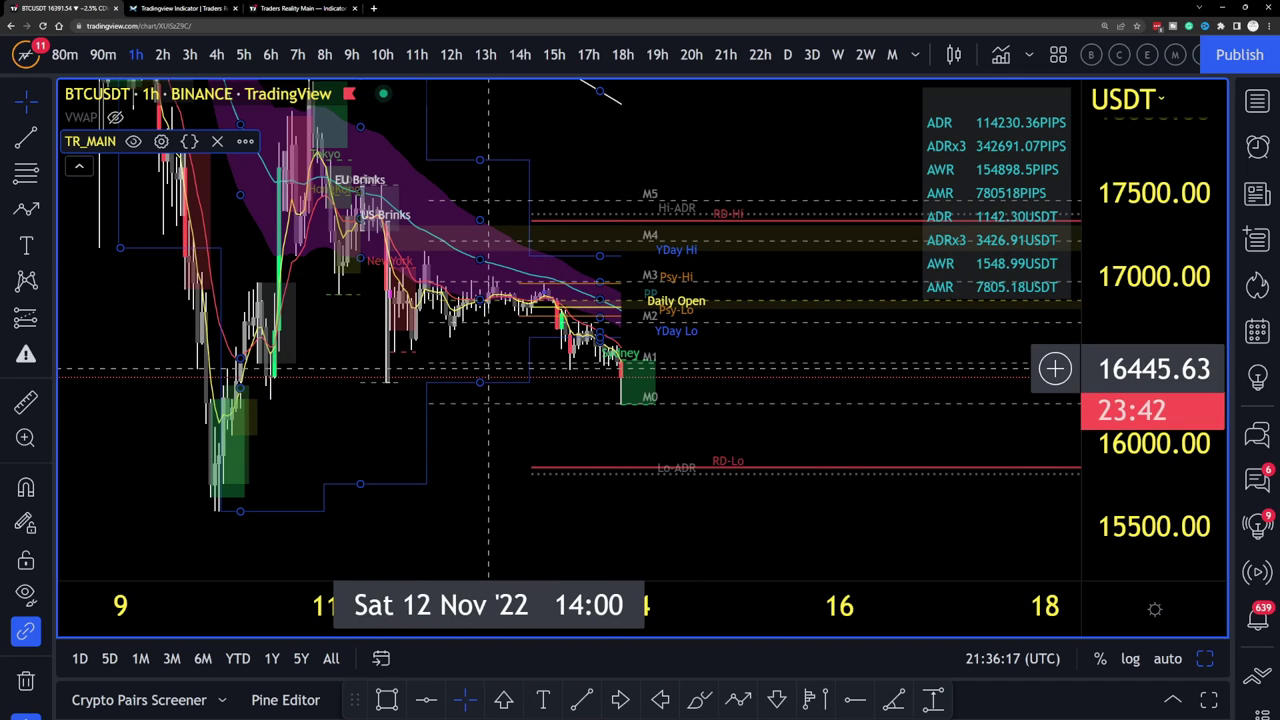
pyautogui.click(490, 360)
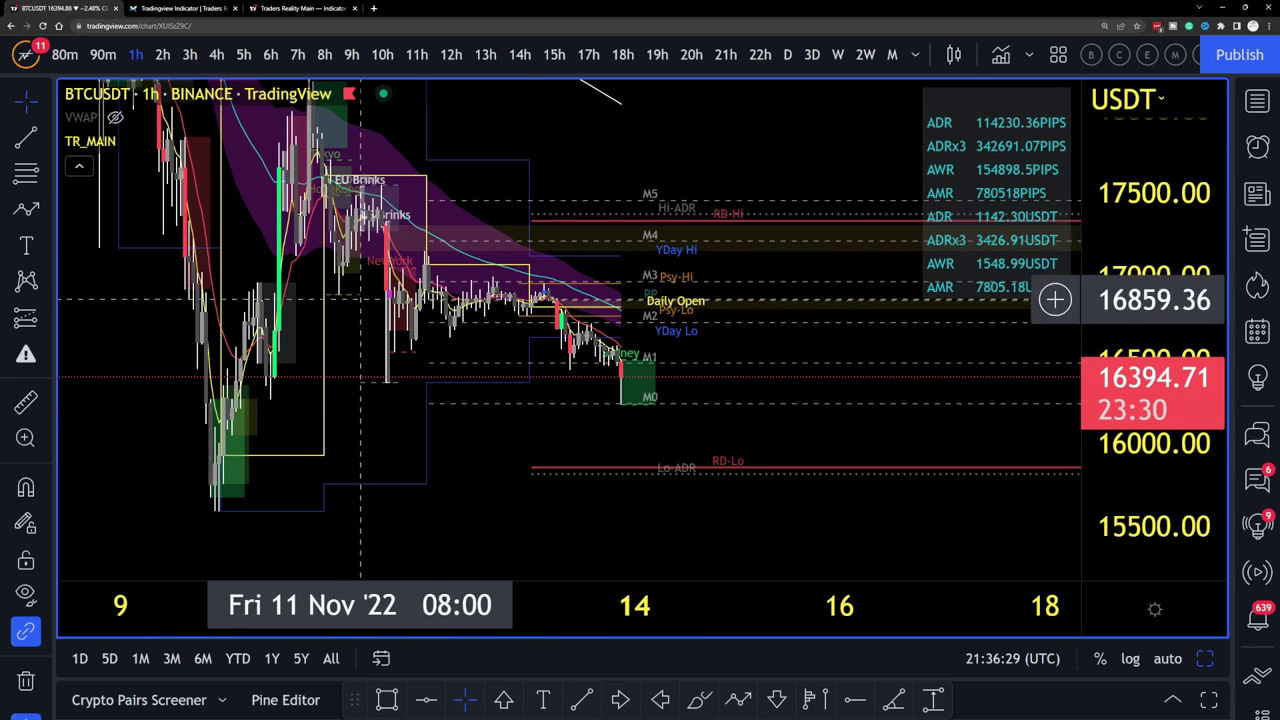
pyautogui.moveTo(457, 443); pyautogui.dragTo(689, 446)
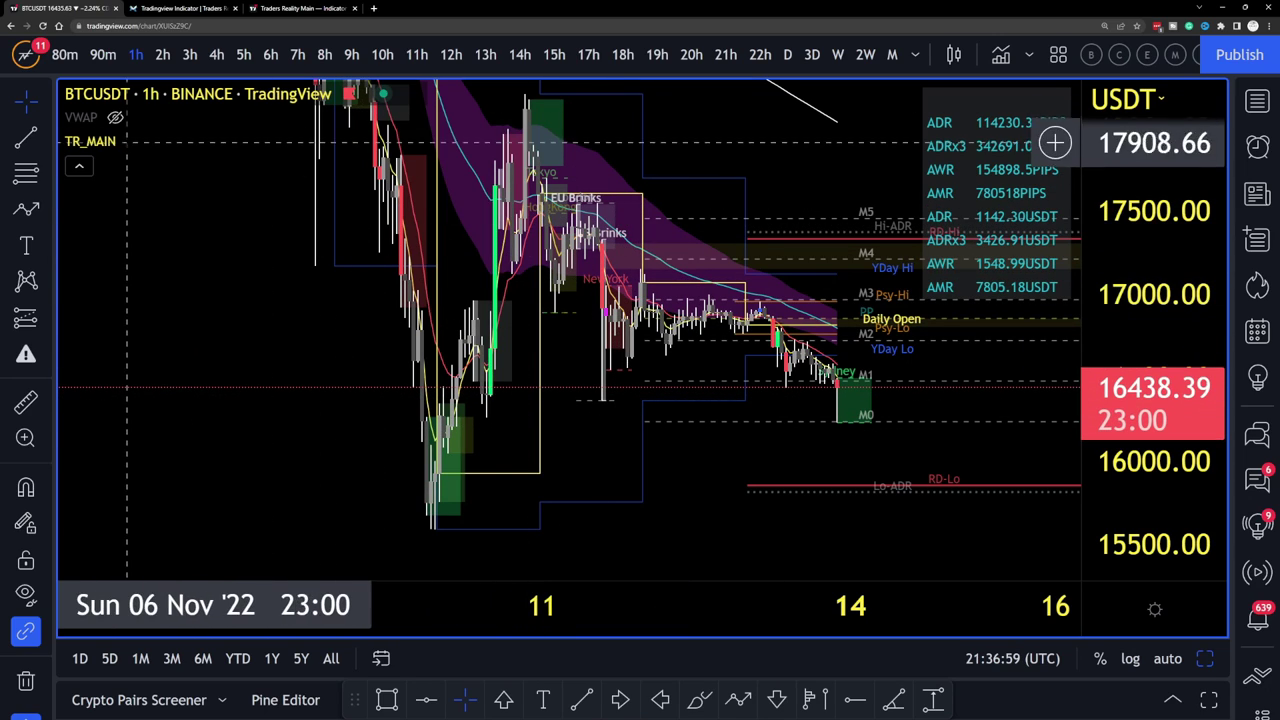
# Reopen the TR_MAIN settings beside the candles and read the explanation of the PVSRA Override option.
pyautogui.click(161, 141)
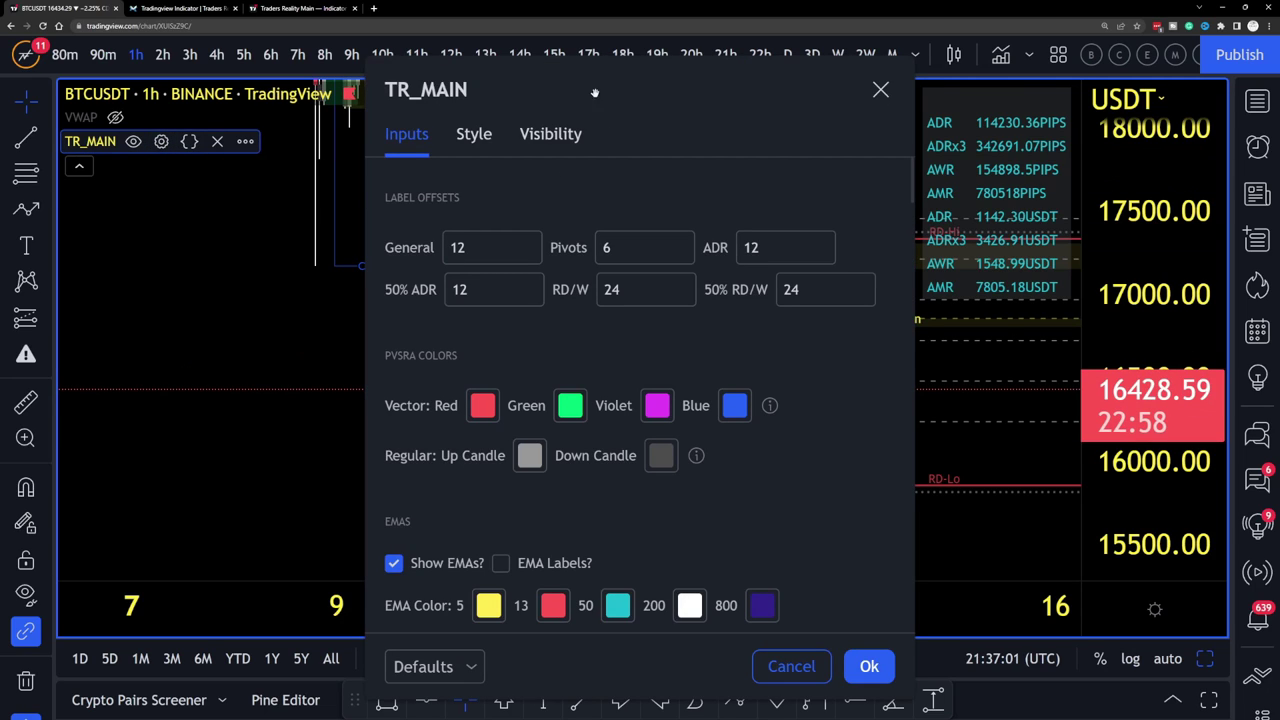
pyautogui.moveTo(568, 100); pyautogui.dragTo(861, 67)
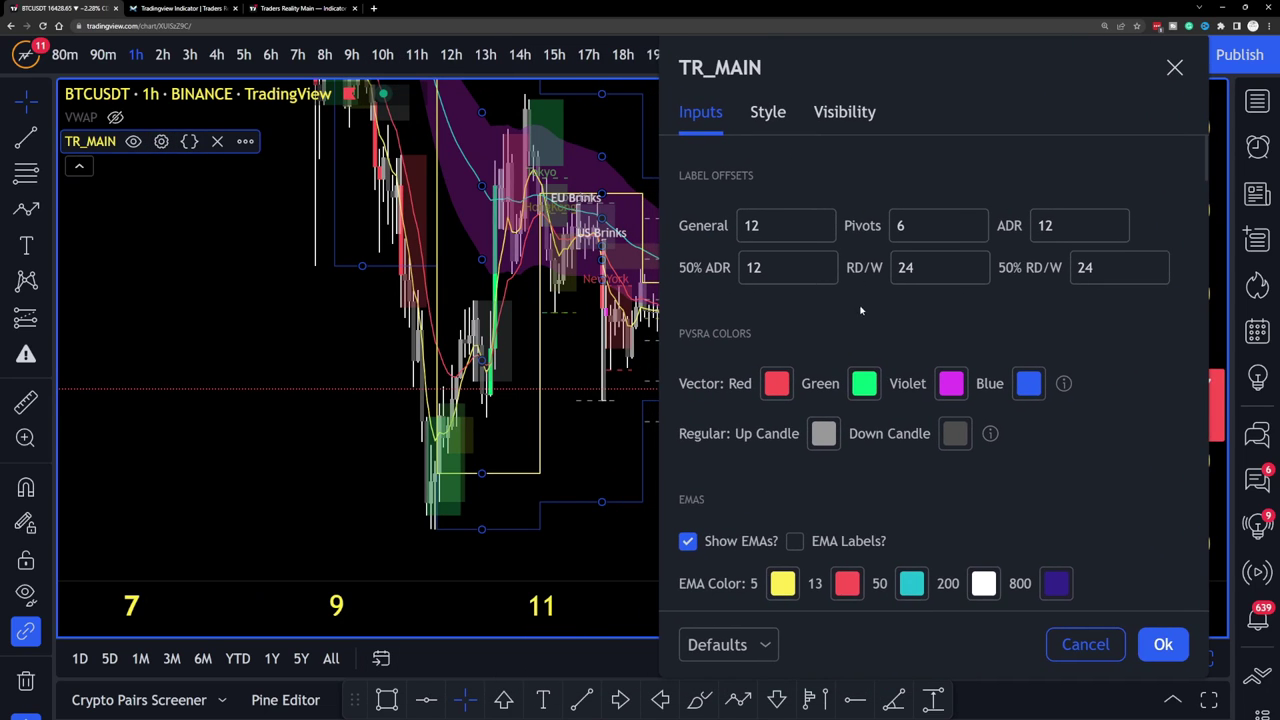
pyautogui.scroll(-10, 893, 332)
pyautogui.scroll(-15, 893, 332)
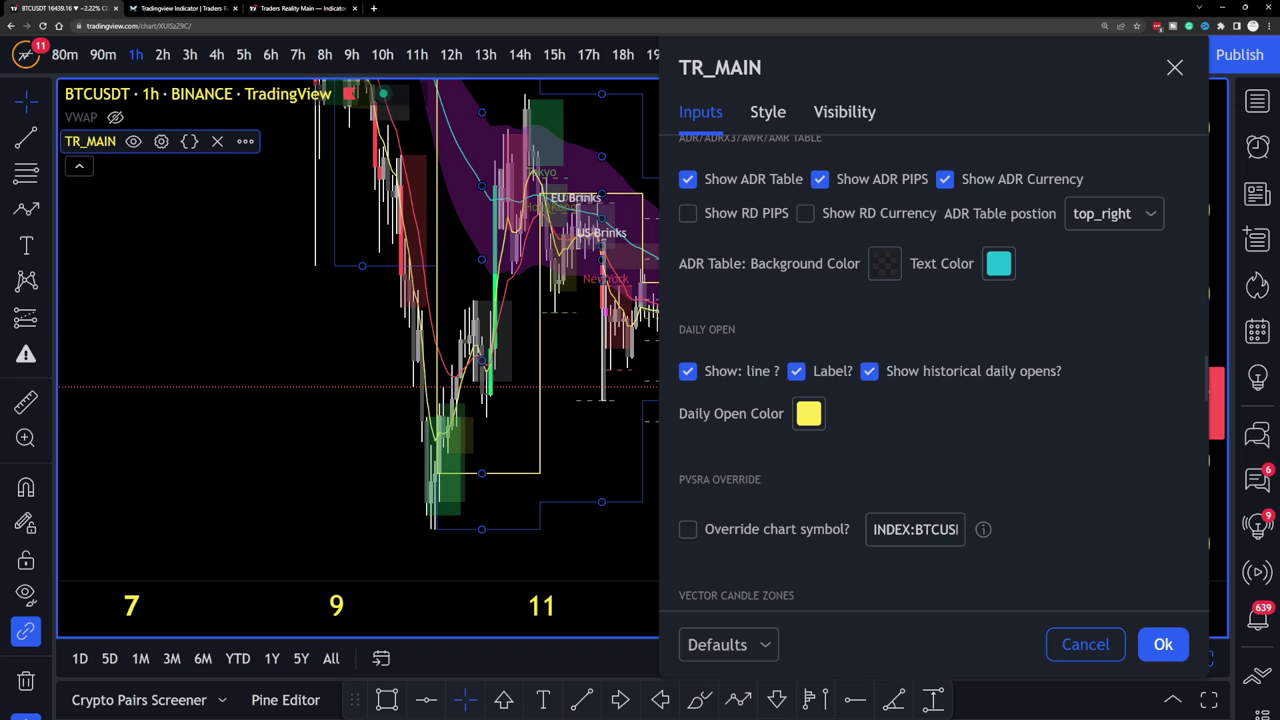
pyautogui.scroll(-1, 854, 421)
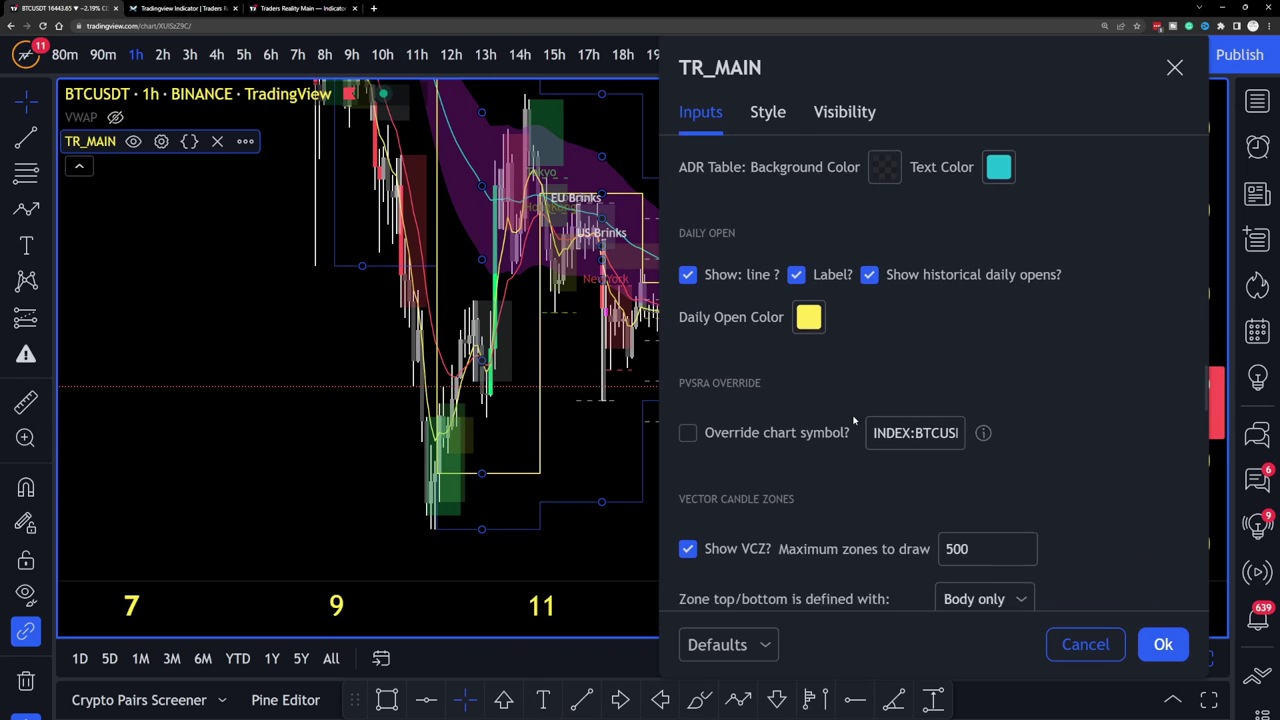
pyautogui.scroll(-1, 854, 421)
pyautogui.moveTo(984, 384)
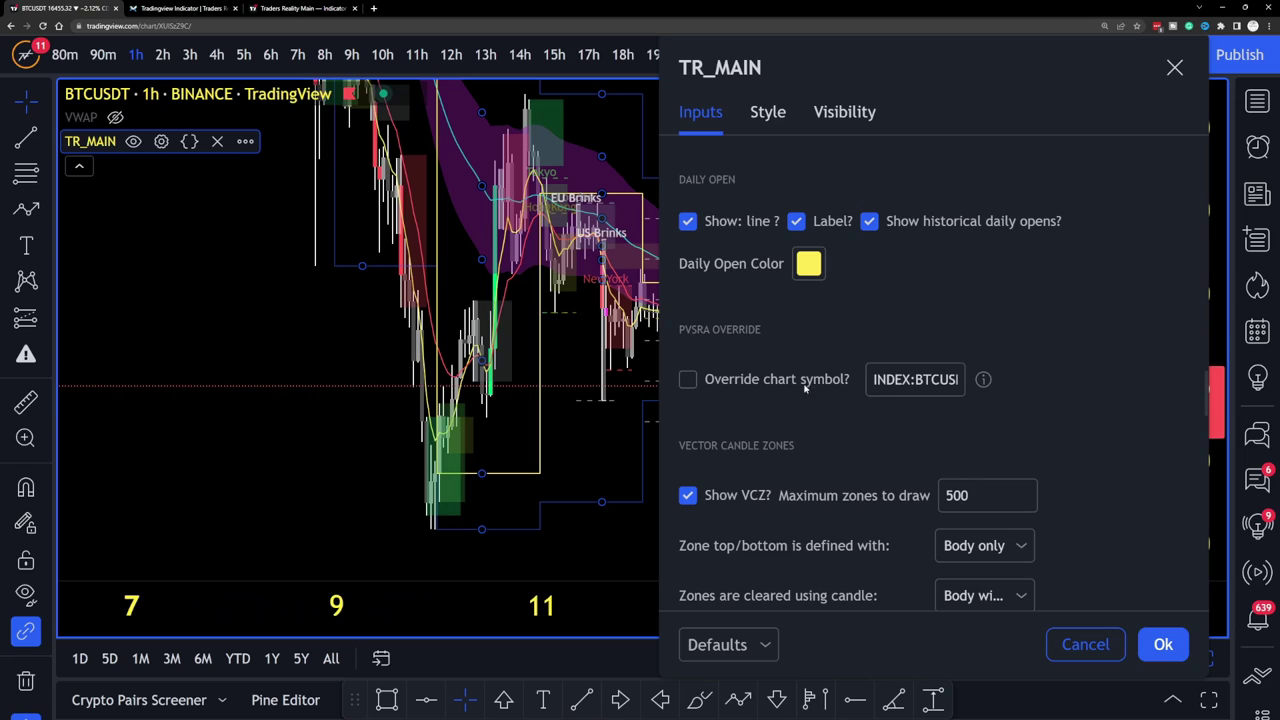
# Enable Override chart symbol under PVSRA Override and select the INDEX exchange prefix in its symbol field.
pyautogui.click(696, 382)
pyautogui.click(915, 379)
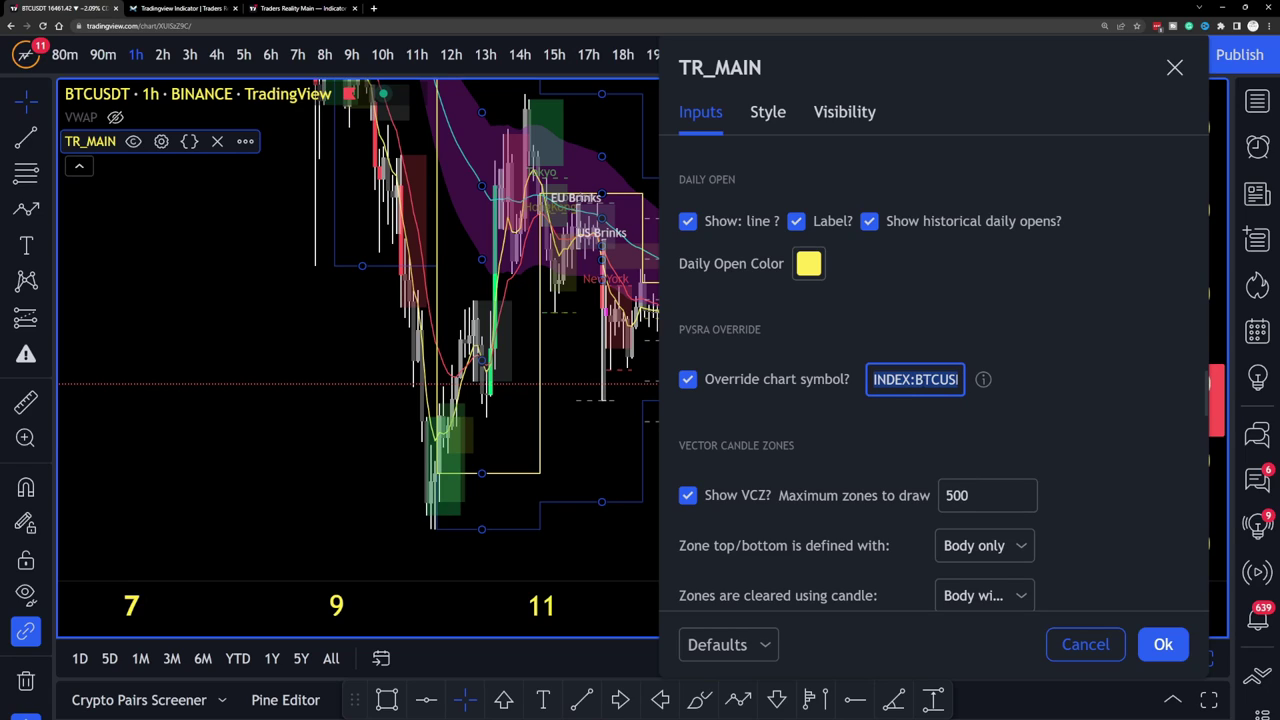
pyautogui.moveTo(912, 379); pyautogui.dragTo(860, 383)
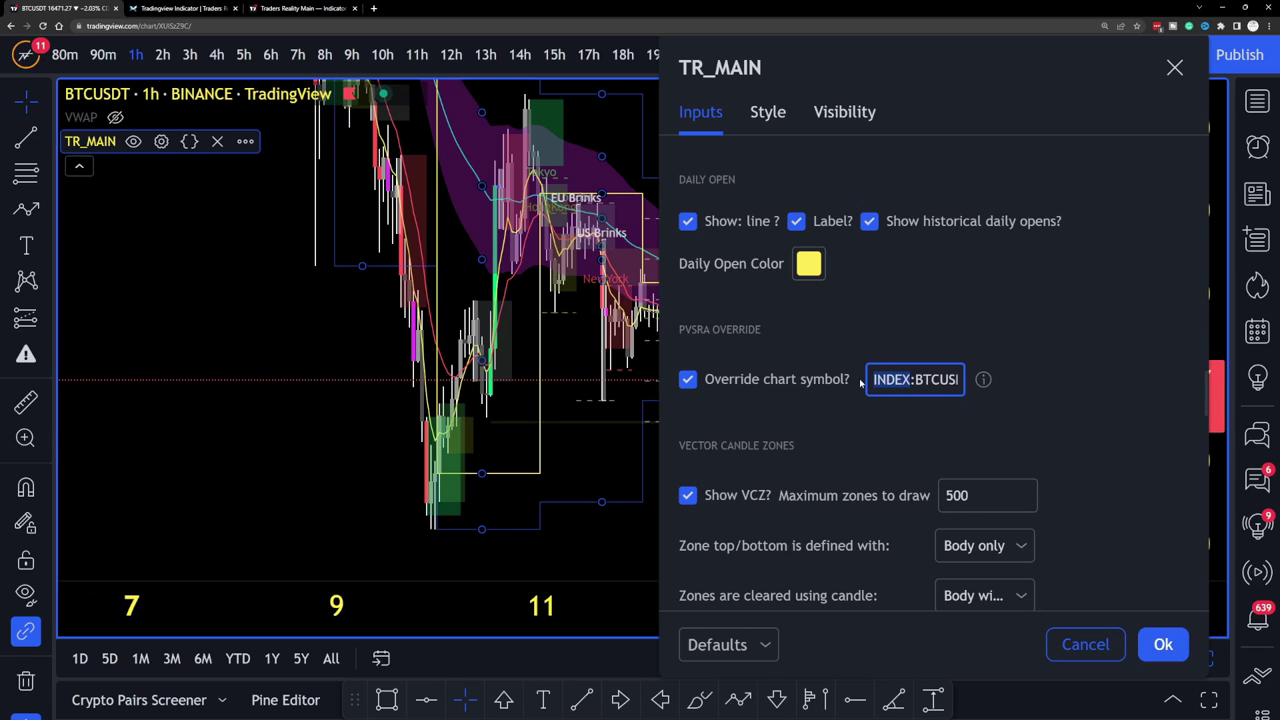
# Replace the INDEX prefix of the PVSRA override symbol with binance and append +coinbase after BTCUSD.
pyautogui.write('binance:BTCU')
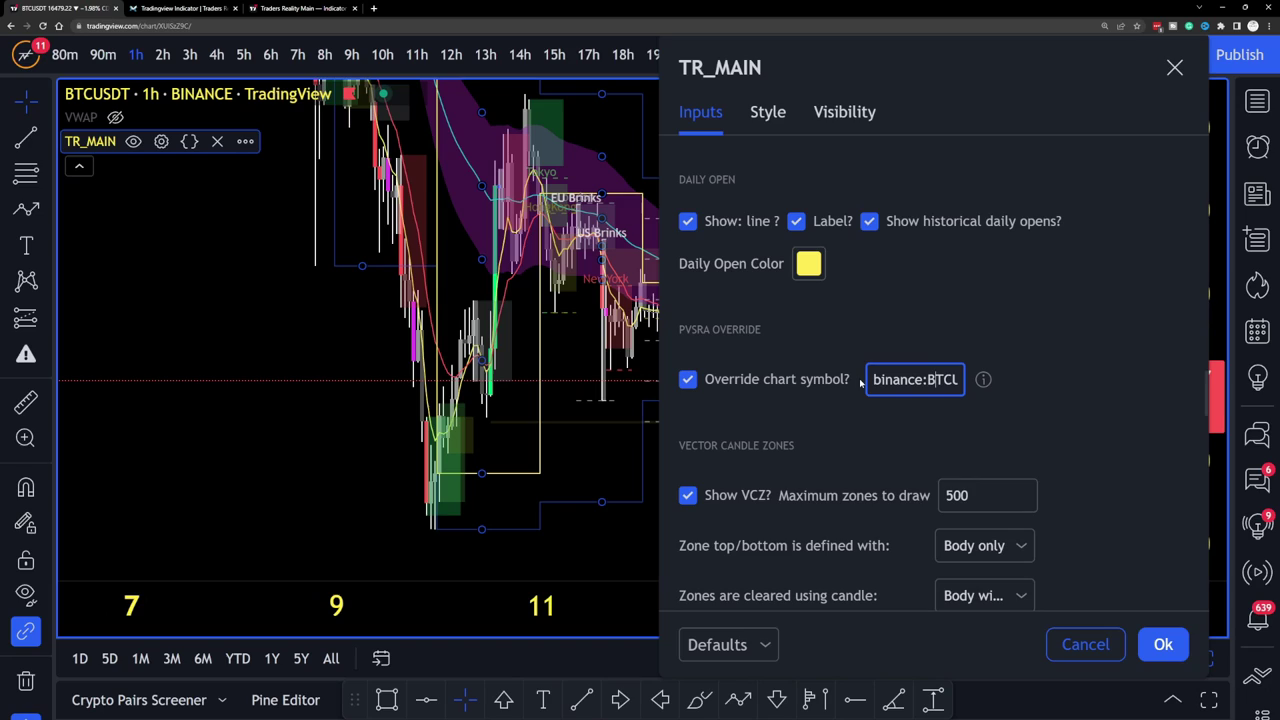
pyautogui.press('Right')
pyautogui.press('Right')
pyautogui.press('Right')
pyautogui.press('Right')
pyautogui.press('Right')
pyautogui.write('+')
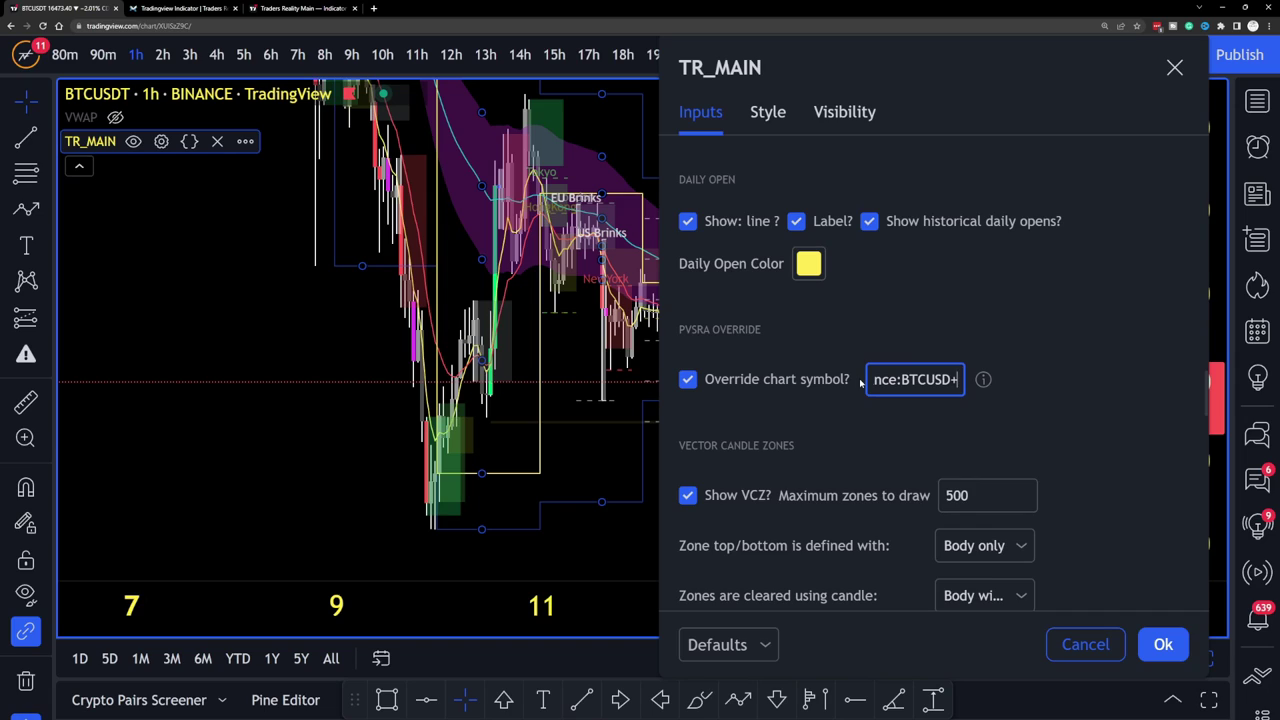
pyautogui.write('coi')
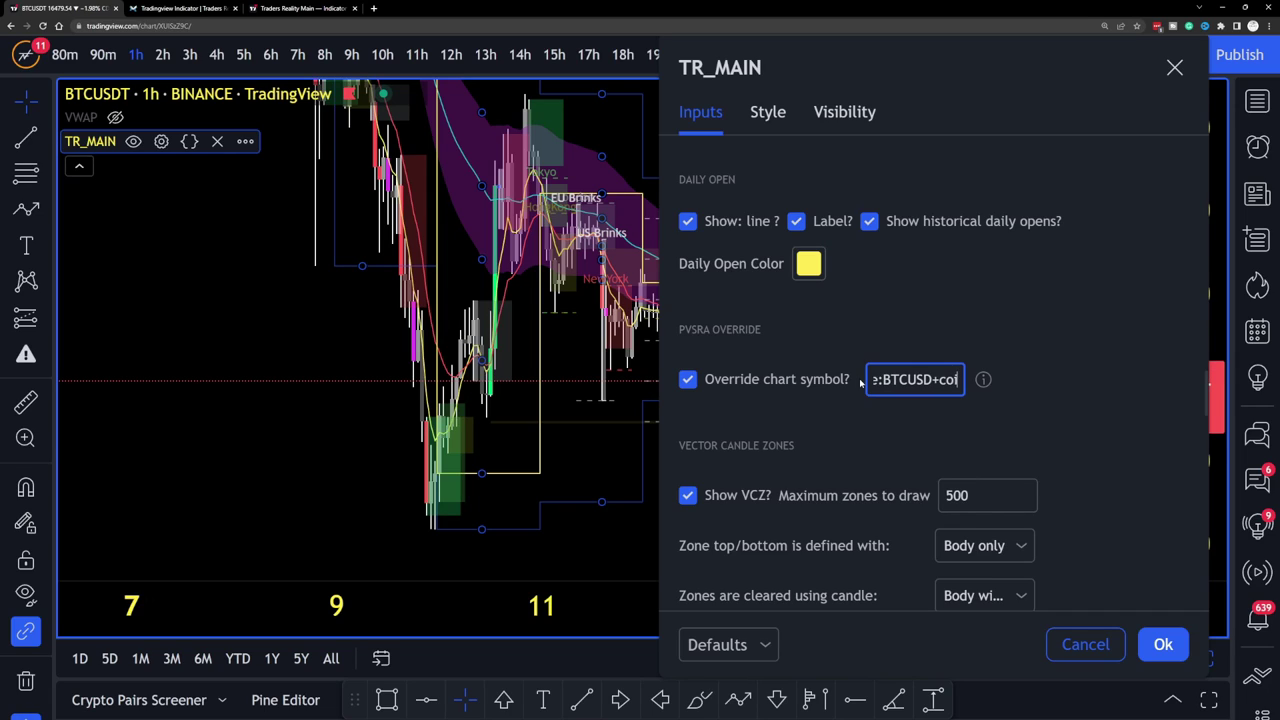
pyautogui.write('nbase')
pyautogui.press('Menu')
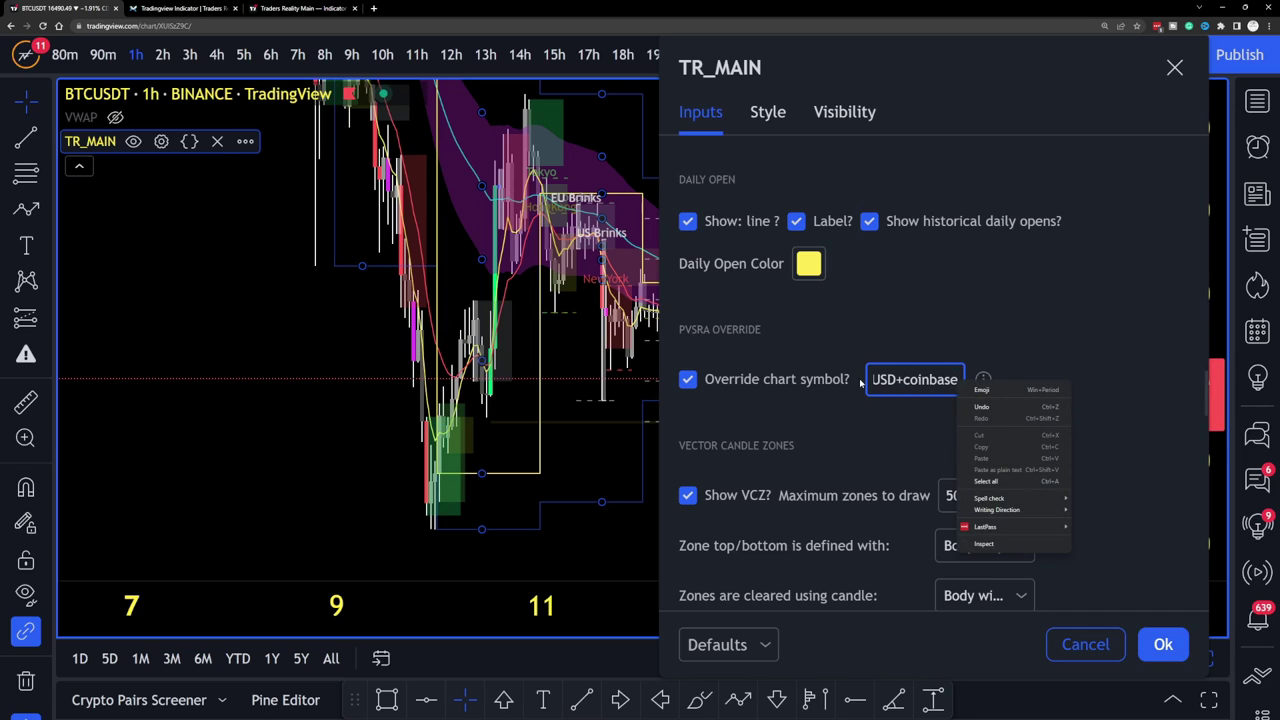
pyautogui.press('Escape')
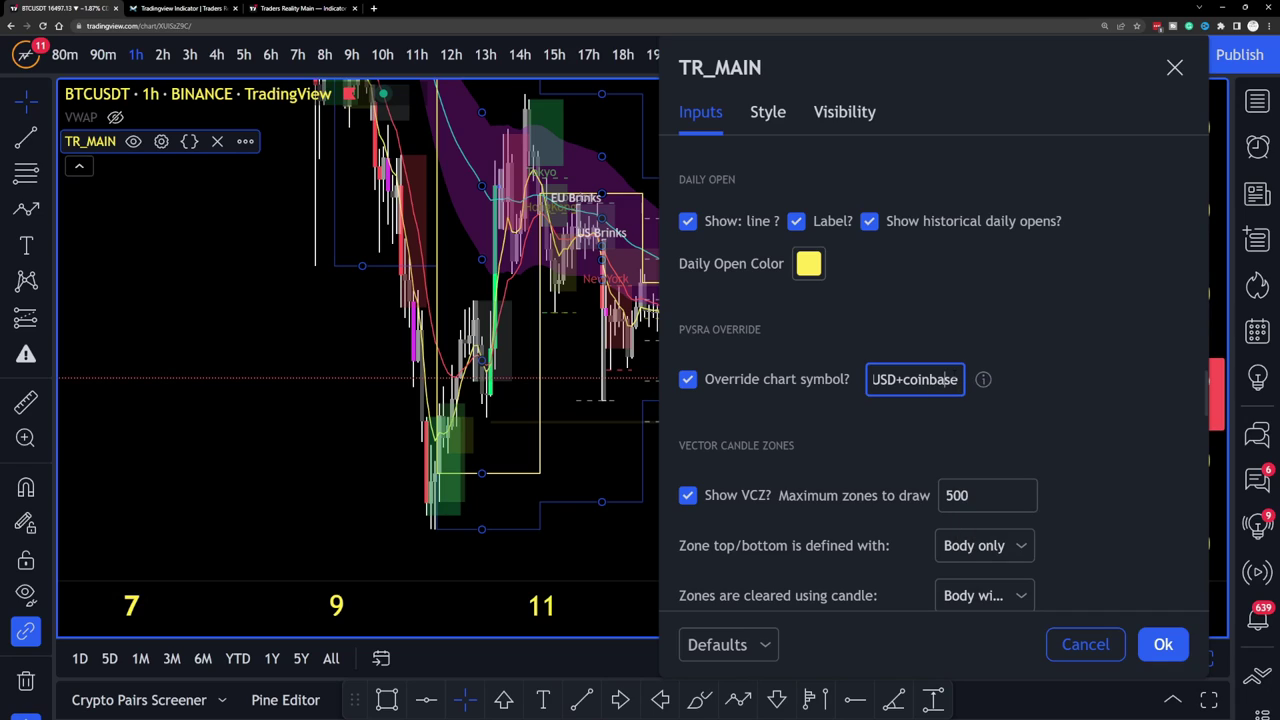
# Rewrite the second exchange name in the override symbol in capitals as COINBASE: with a trailing colon.
pyautogui.hotkey('shift', 'Left')
pyautogui.hotkey('shift', 'Left')
pyautogui.hotkey('shift', 'Left')
pyautogui.hotkey('shift', 'Left')
pyautogui.hotkey('shift', 'Left')
pyautogui.hotkey('shift', 'Left')
pyautogui.hotkey('shift', 'Left')
pyautogui.hotkey('shift', 'Left')
pyautogui.hotkey('shift', 'Left')
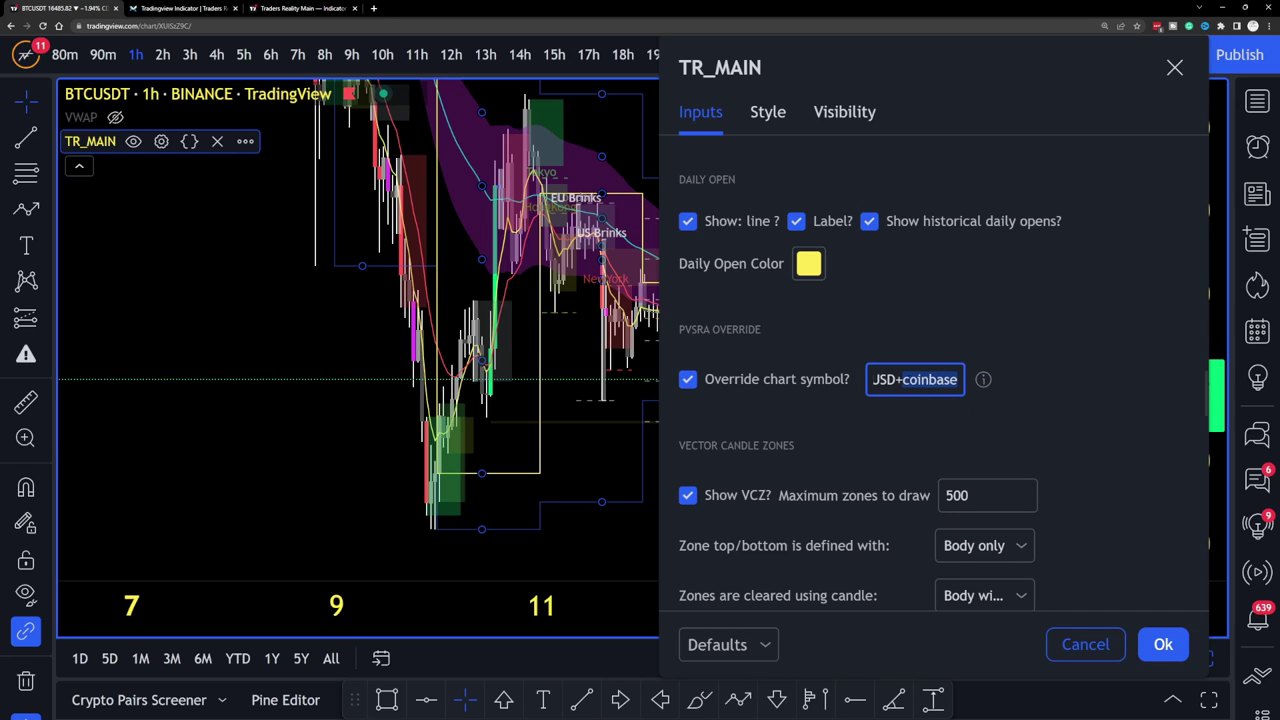
pyautogui.press('BackSpace')
pyautogui.write('COINB')
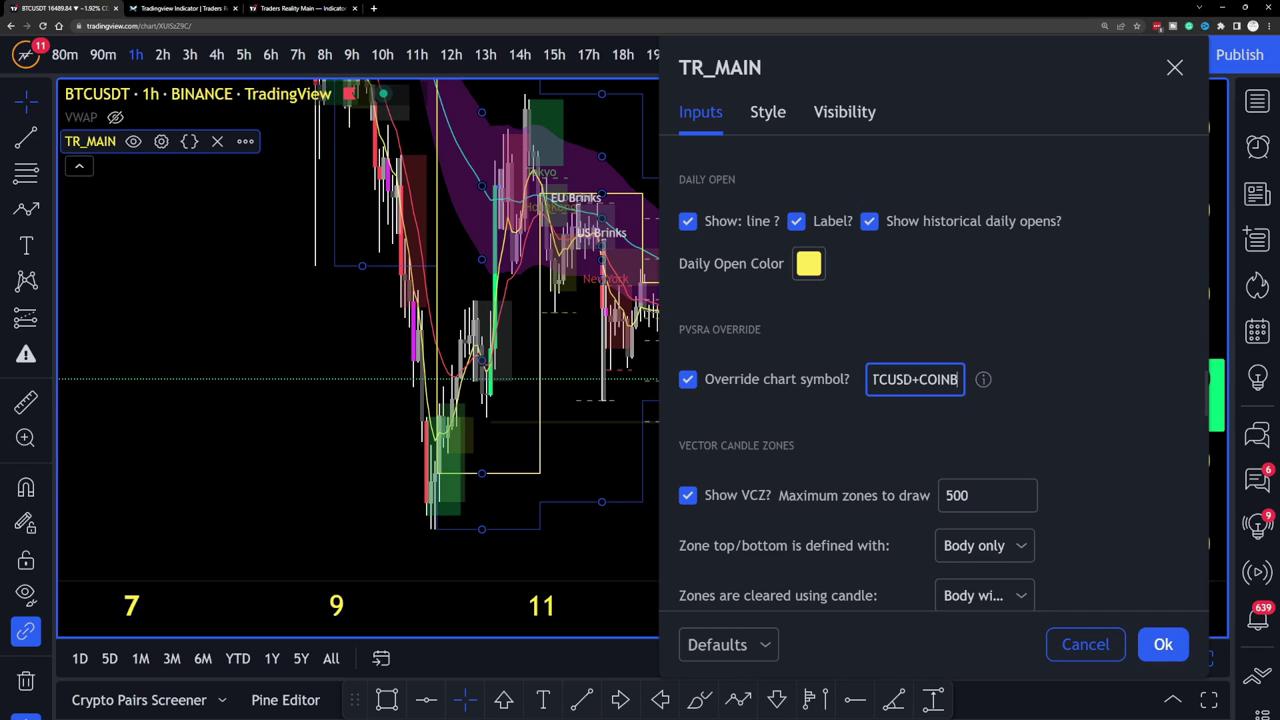
pyautogui.write('ASE:')
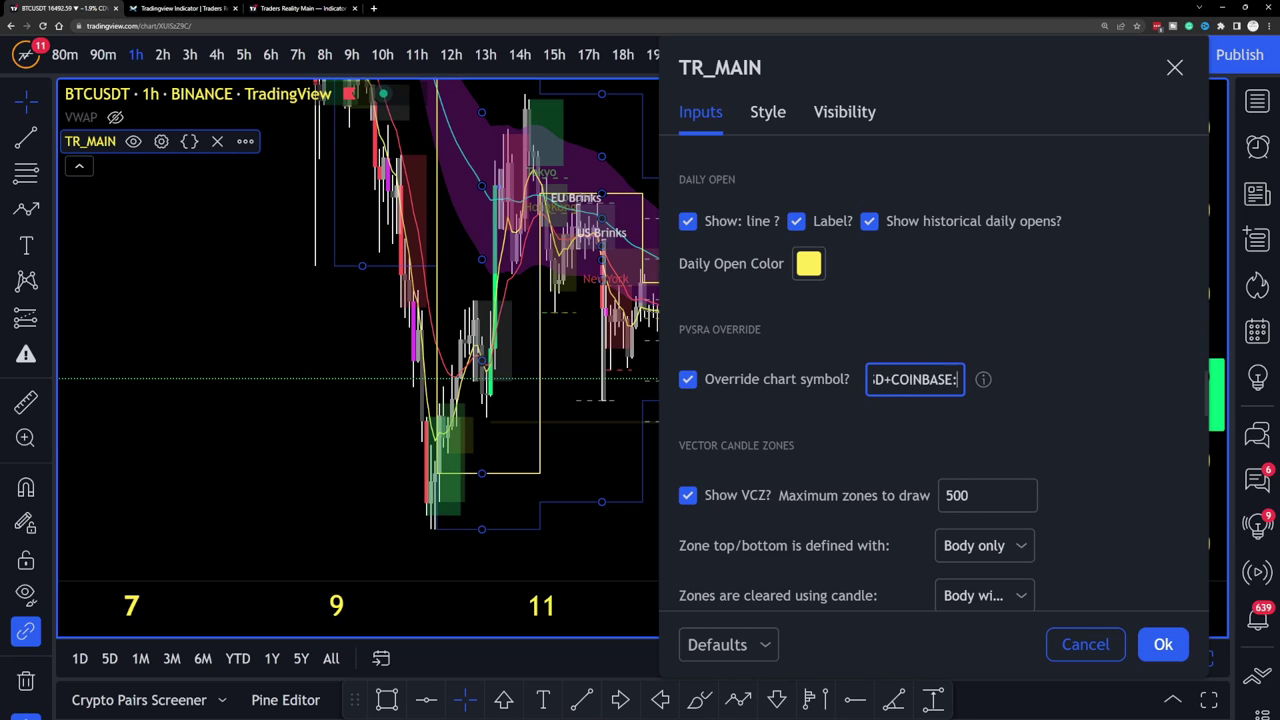
# Rewrite the first exchange name in the override symbol in capitals as BINANCE.
pyautogui.press('Left')
pyautogui.press('Left')
pyautogui.press('Left')
pyautogui.press('Left')
pyautogui.press('Left')
pyautogui.press('Left')
pyautogui.press('Left')
pyautogui.press('Left')
pyautogui.press('Left')
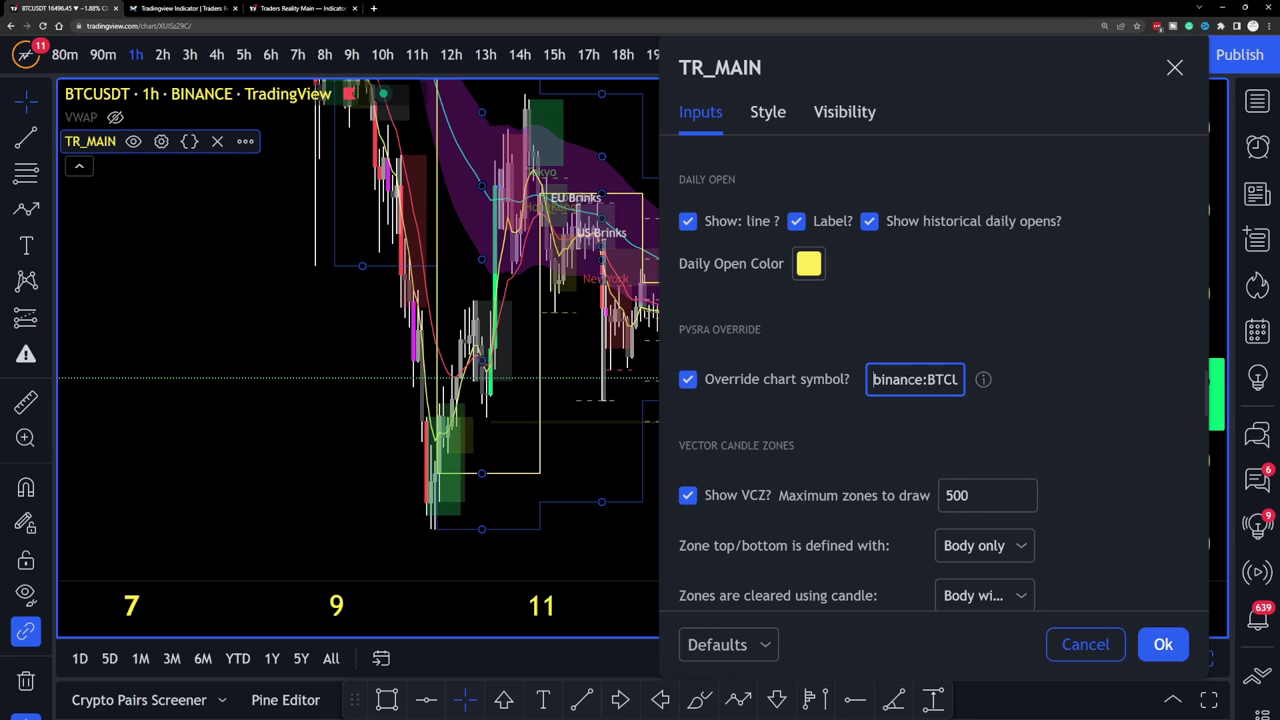
pyautogui.press('BackSpace')
pyautogui.press('BackSpace')
pyautogui.press('BackSpace')
pyautogui.press('BackSpace')
pyautogui.press('BackSpace')
pyautogui.press('BackSpace')
pyautogui.press('BackSpace')
pyautogui.write('BINANC')
pyautogui.write('E')
# Complete the override symbol as BINANCE:BTCUSD+COINBASE:BTCUSD and apply the indicator settings.
pyautogui.press('Right')
pyautogui.press('Right')
pyautogui.press('Right')
pyautogui.press('Right')
pyautogui.press('Right')
pyautogui.press('Right')
pyautogui.press('Right')
pyautogui.press('Right')
pyautogui.press('Right')
pyautogui.press('Right')
pyautogui.press('Right')
pyautogui.press('Right')
pyautogui.press('Right')
pyautogui.press('Right')
pyautogui.press('Right')
pyautogui.press('Right')
pyautogui.press('Right')
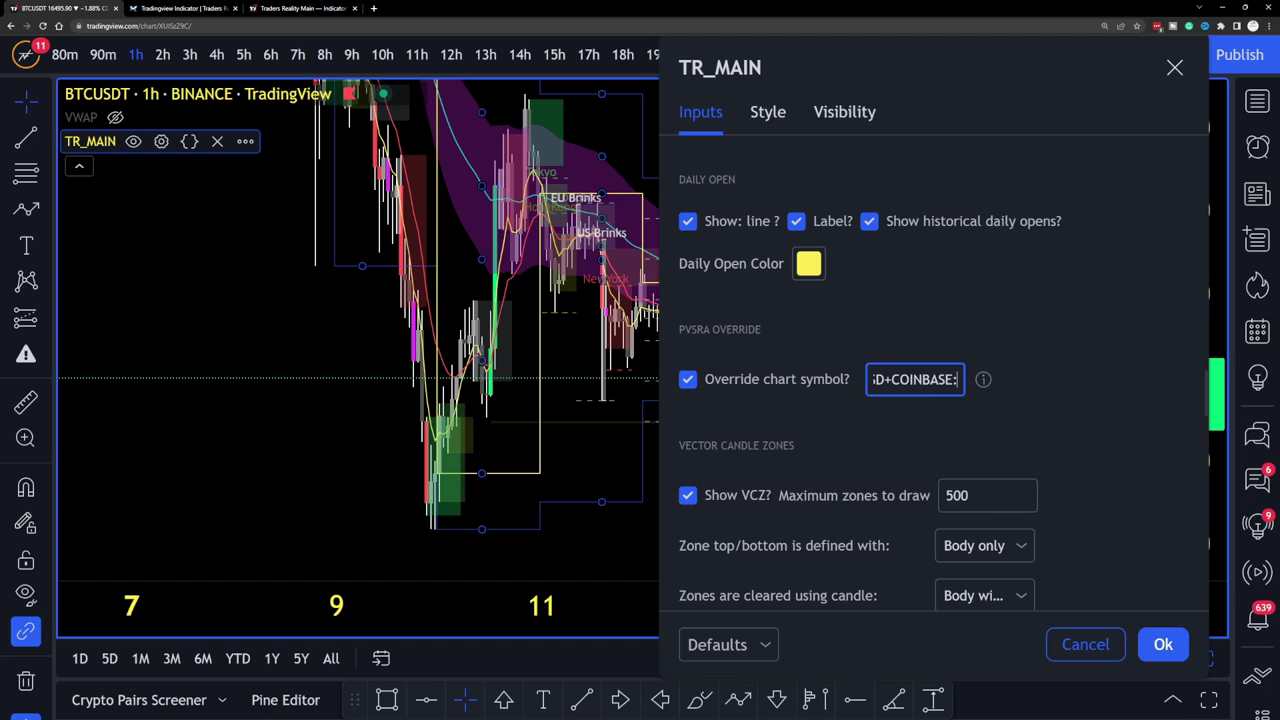
pyautogui.press('Right')
pyautogui.press('Right')
pyautogui.press('Right')
pyautogui.press('Right')
pyautogui.press('Right')
pyautogui.press('Right')
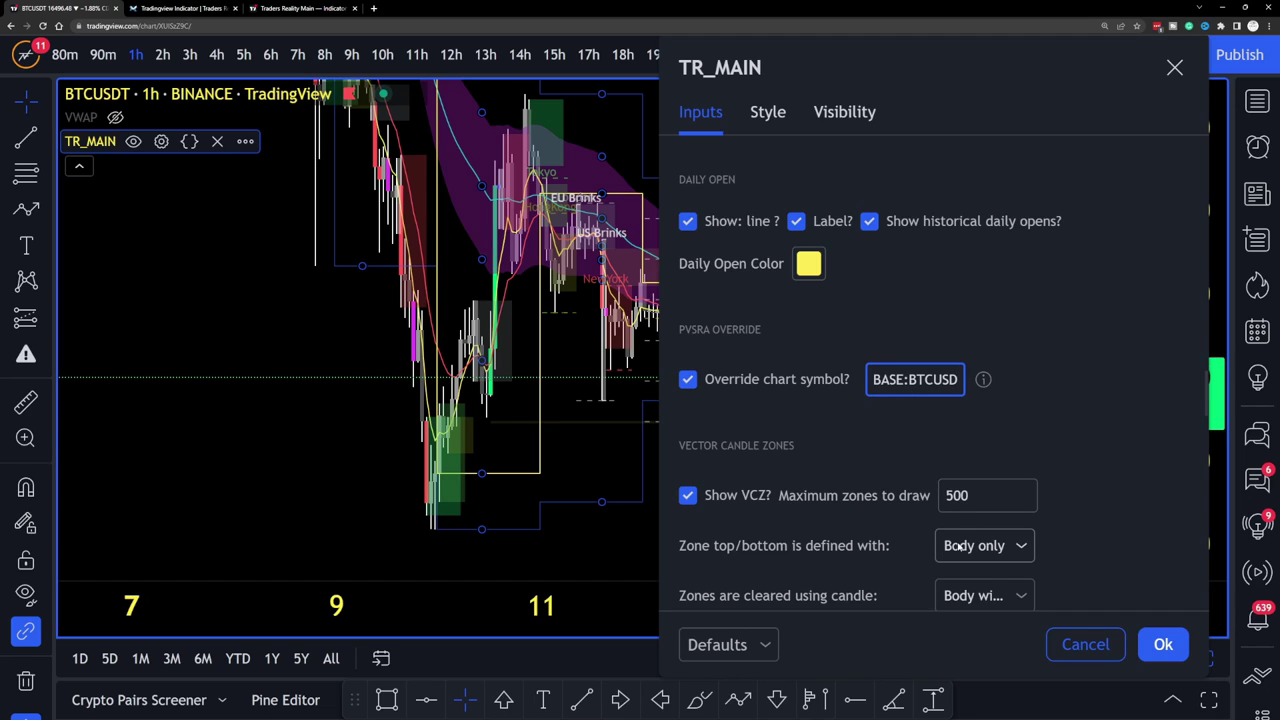
pyautogui.click(1163, 644)
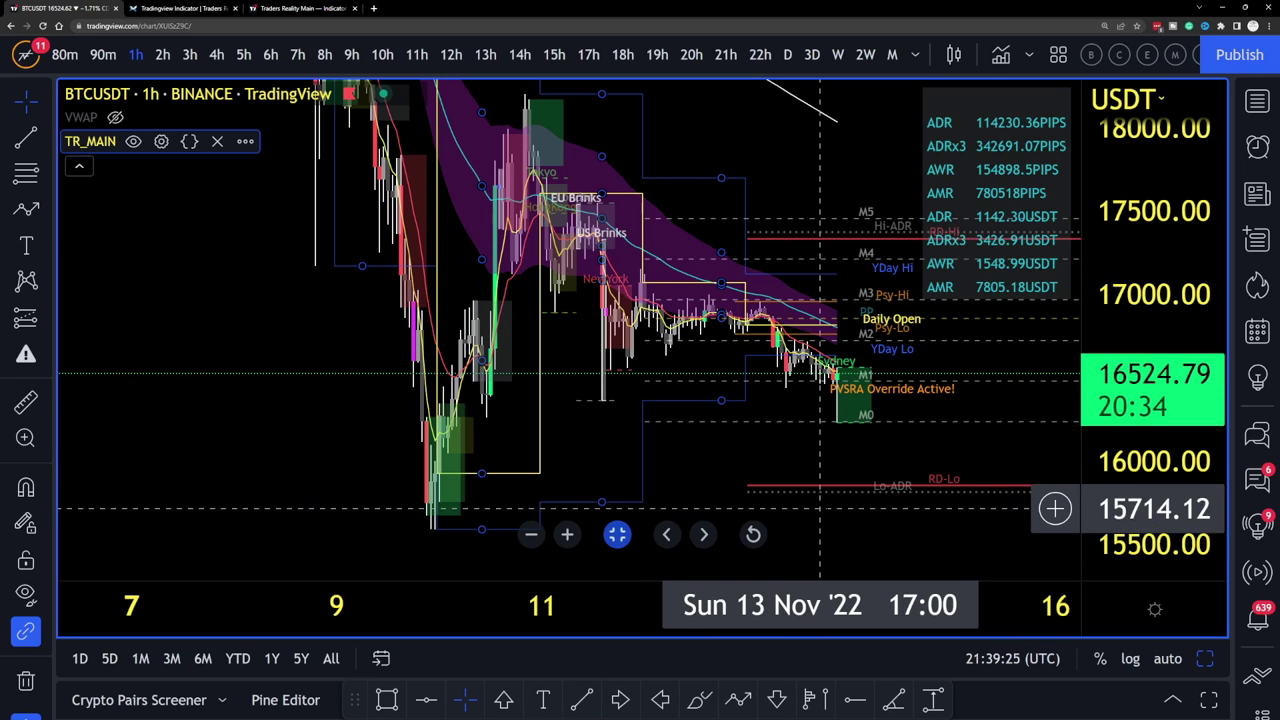
# Turn off the chart symbol override in the TR_MAIN indicator's PVSRA settings and close the settings.
pyautogui.moveTo(1150, 450); pyautogui.dragTo(1150, 420)
pyautogui.scroll(2, 953, 483)
pyautogui.moveTo(940, 496); pyautogui.dragTo(771, 440)
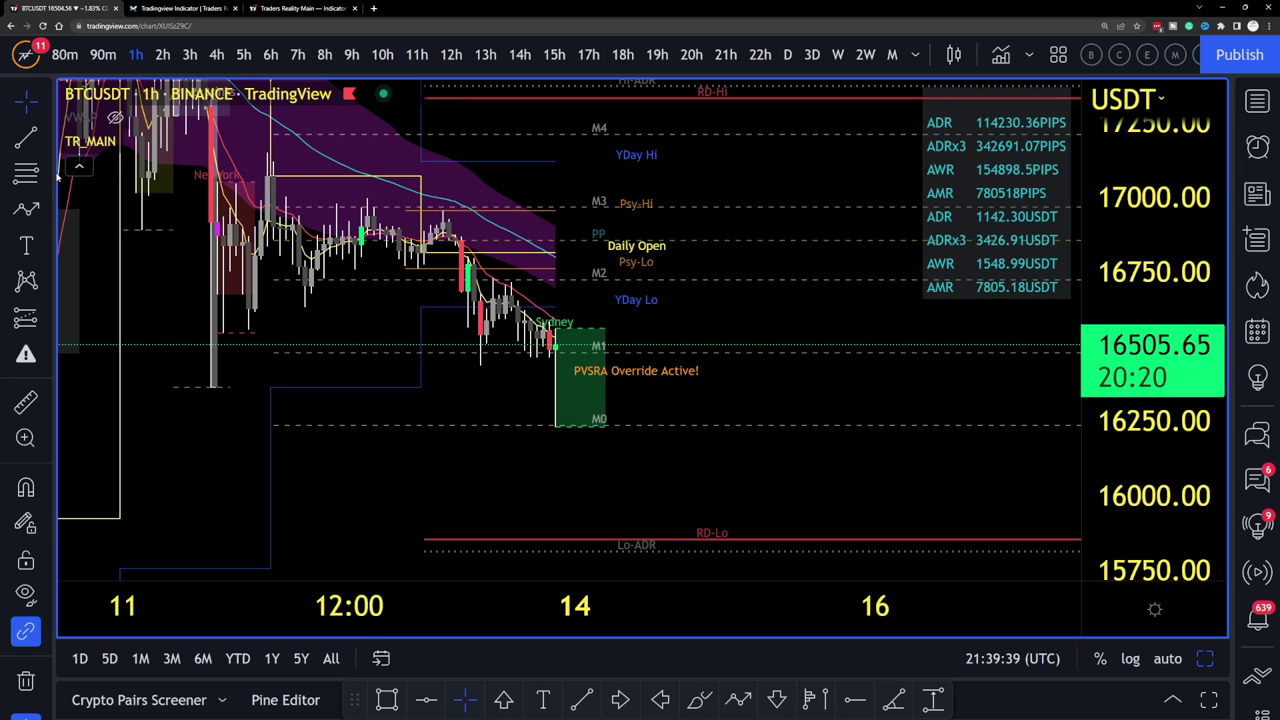
pyautogui.moveTo(133, 147)
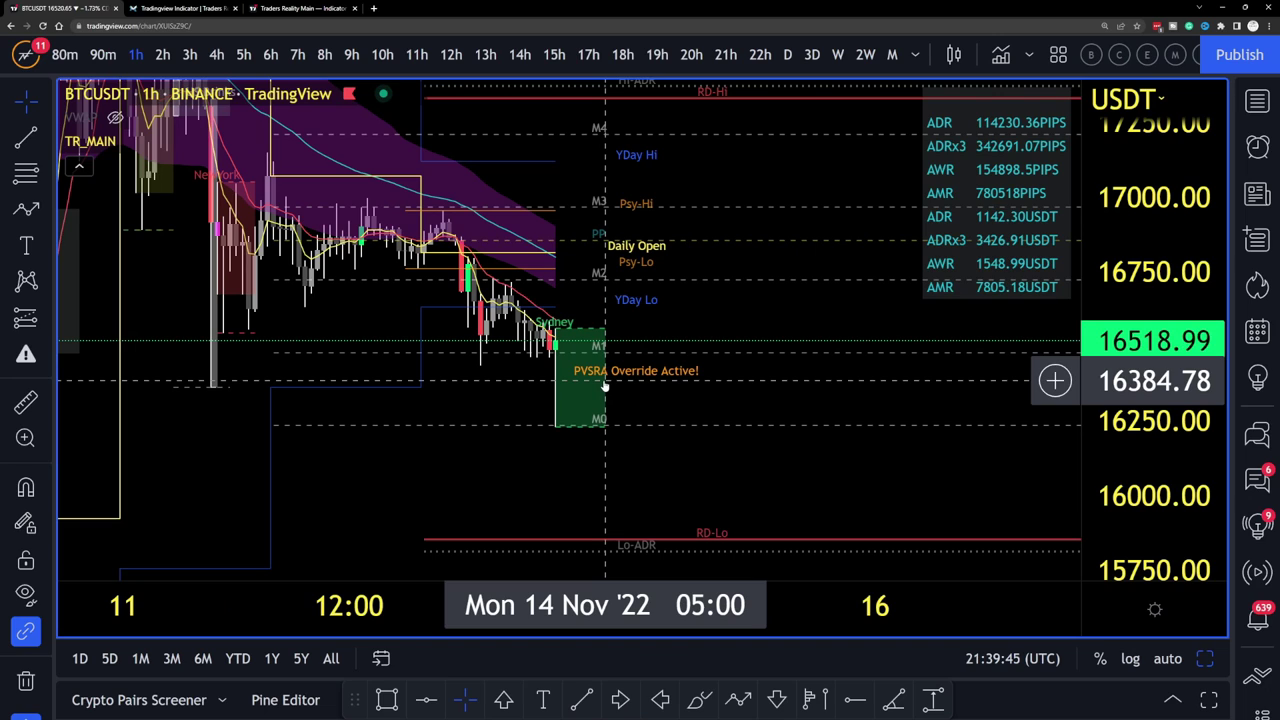
pyautogui.click(161, 141)
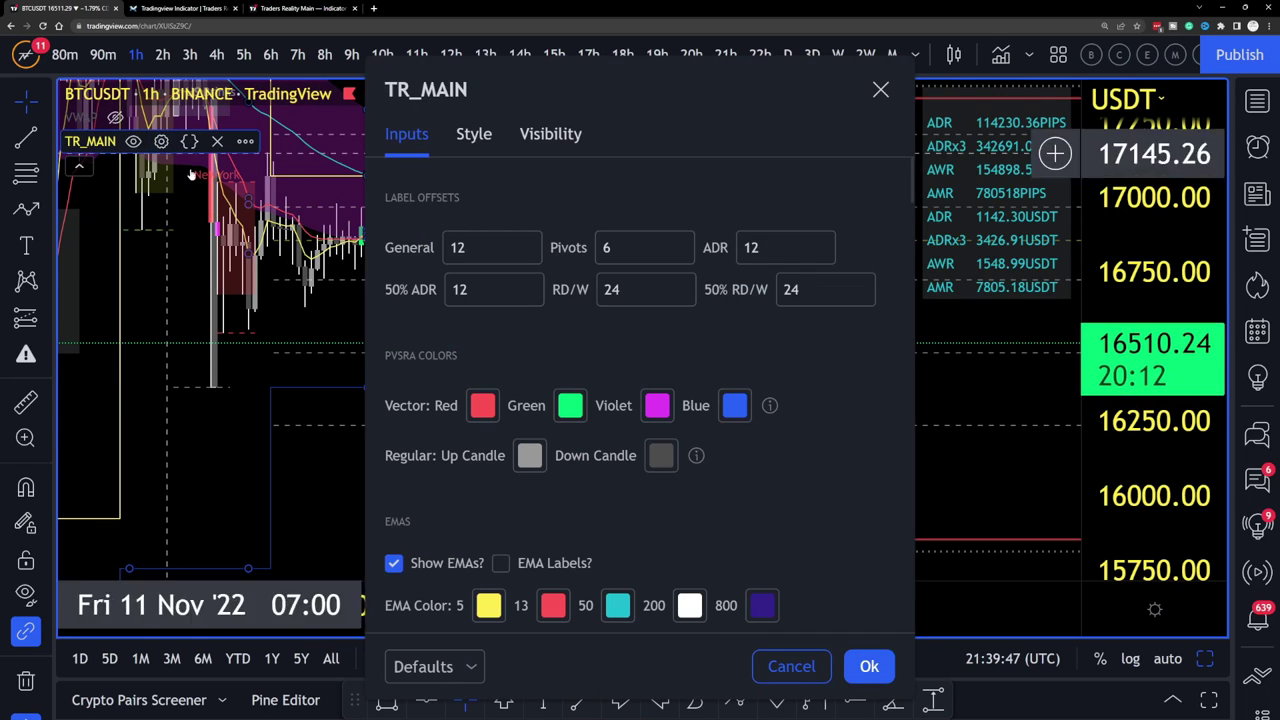
pyautogui.scroll(-2, 618, 338)
pyautogui.scroll(-2, 618, 338)
pyautogui.moveTo(620, 90); pyautogui.dragTo(984, 63)
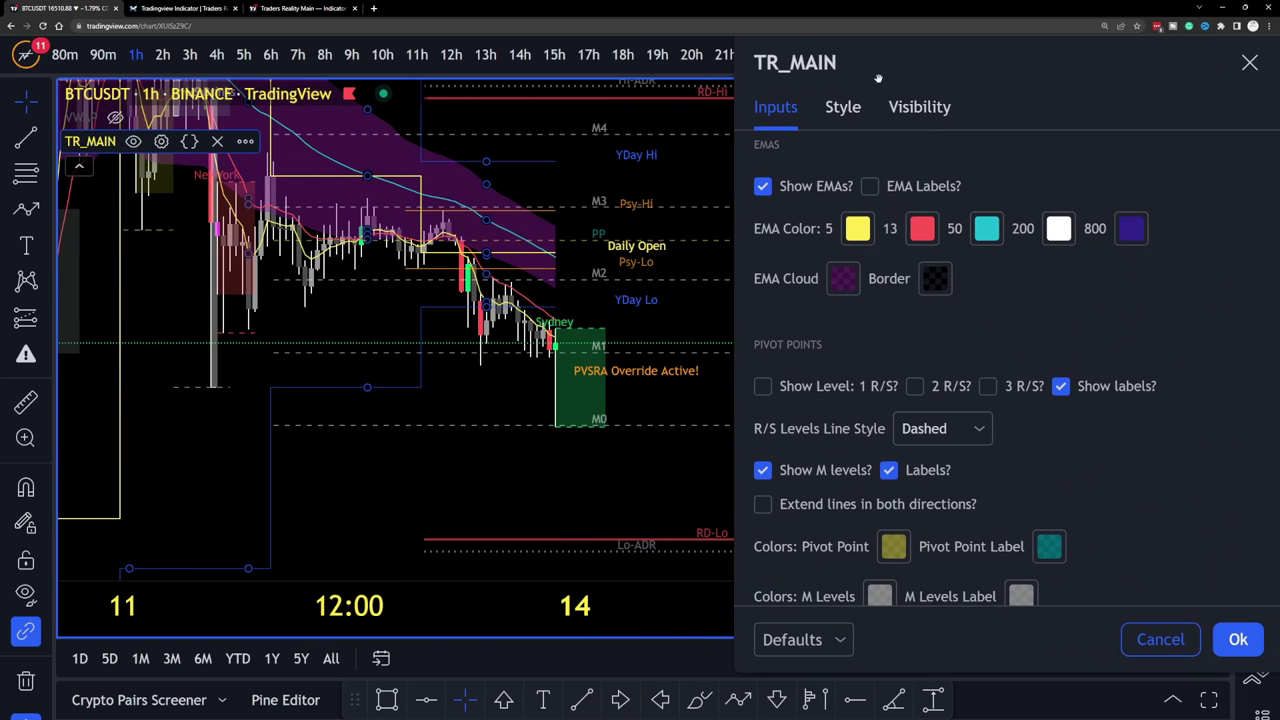
pyautogui.scroll(-3, 910, 367)
pyautogui.scroll(-10, 910, 367)
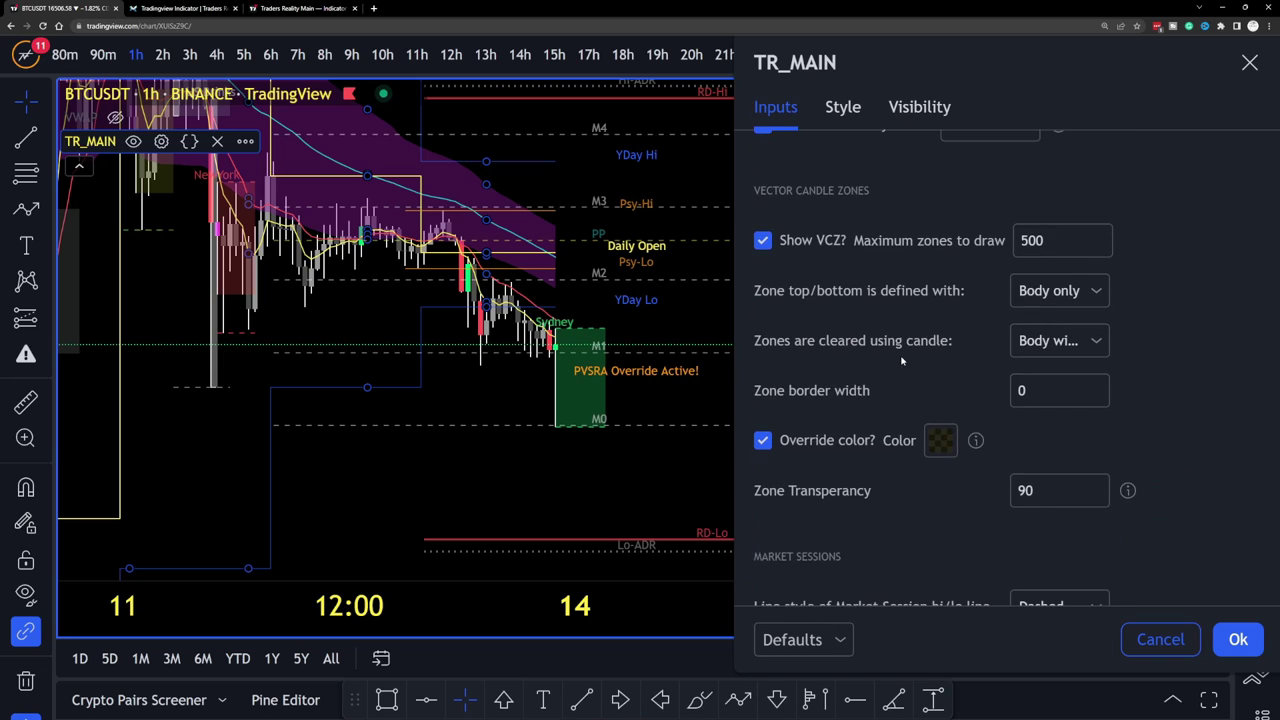
pyautogui.scroll(3, 903, 361)
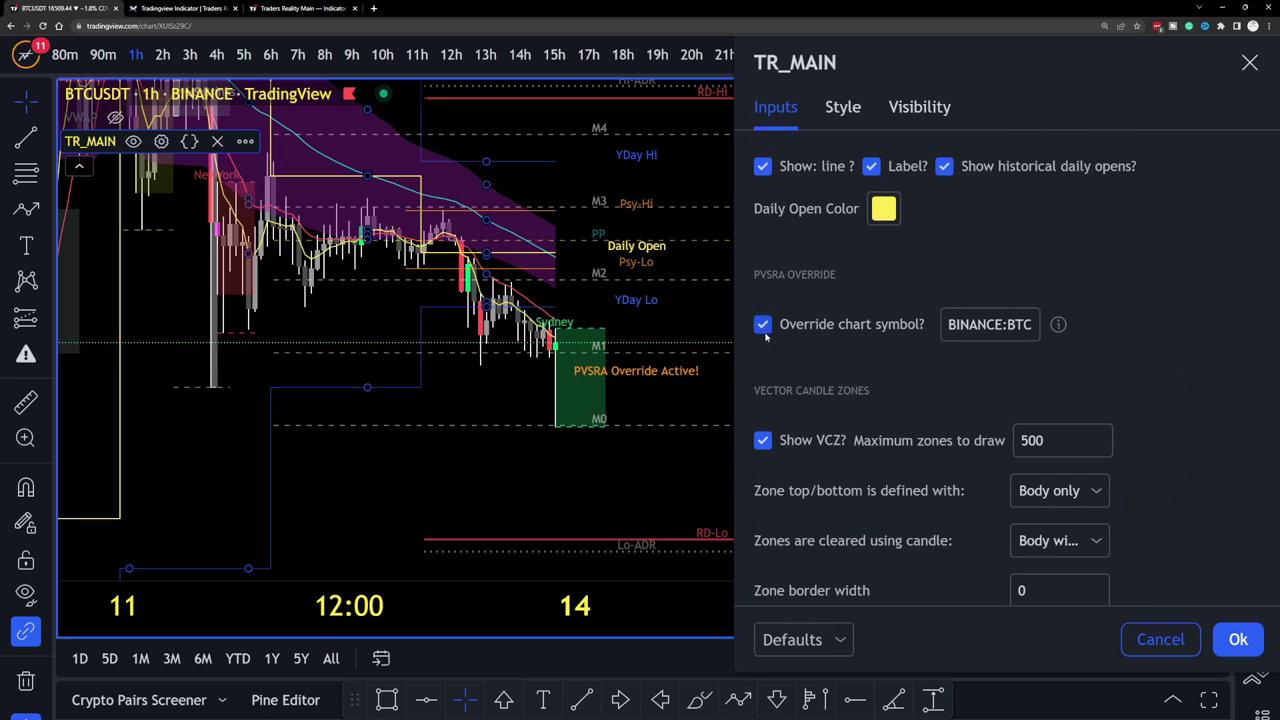
pyautogui.click(764, 332)
pyautogui.scroll(-2, 930, 388)
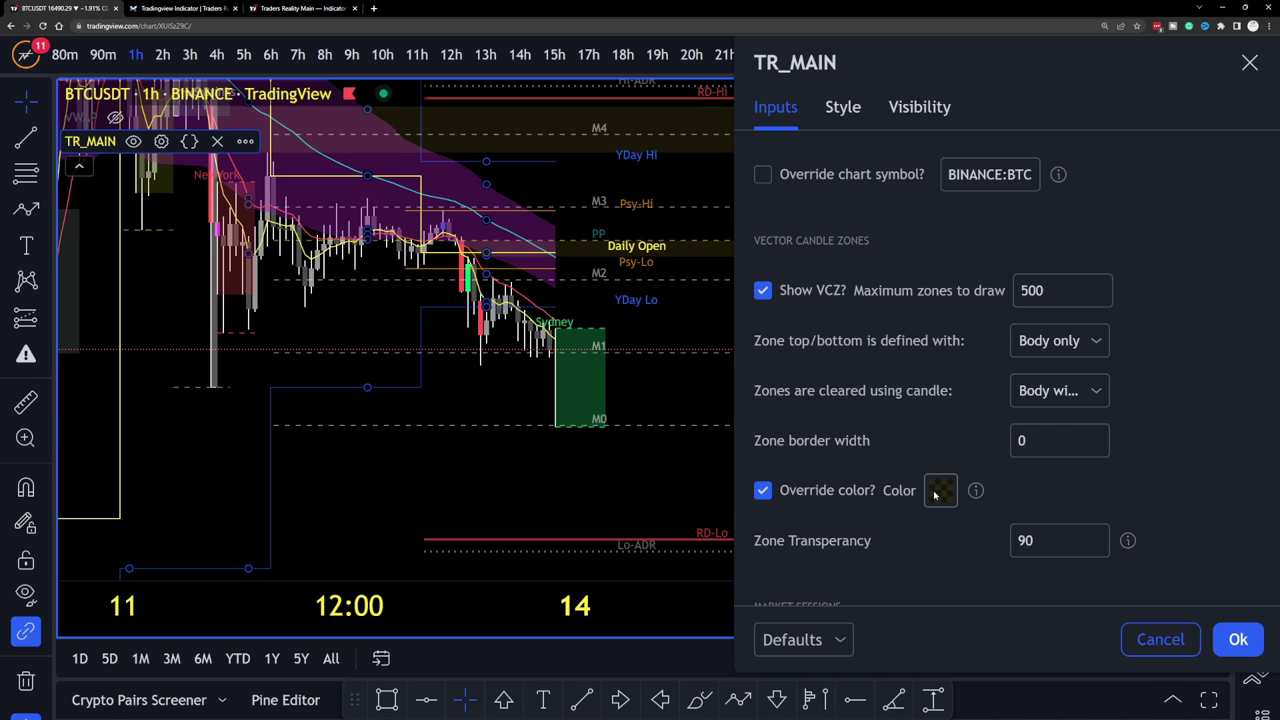
pyautogui.press('Escape')
# Draw a temporary rectangle across the upper vector candle zone, from about 17420 down to 17102, and delete it.
pyautogui.scroll(-5, 725, 323)
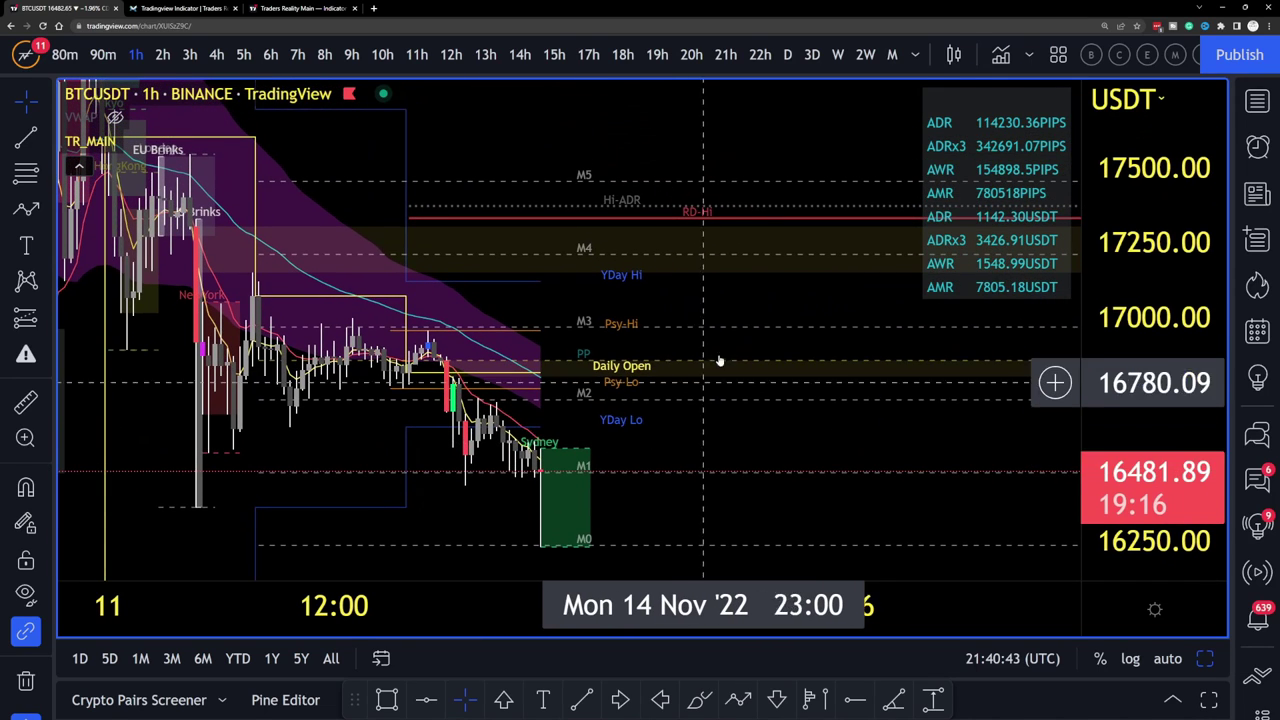
pyautogui.moveTo(790, 165); pyautogui.dragTo(605, 372)
pyautogui.moveTo(820, 471); pyautogui.dragTo(691, 277)
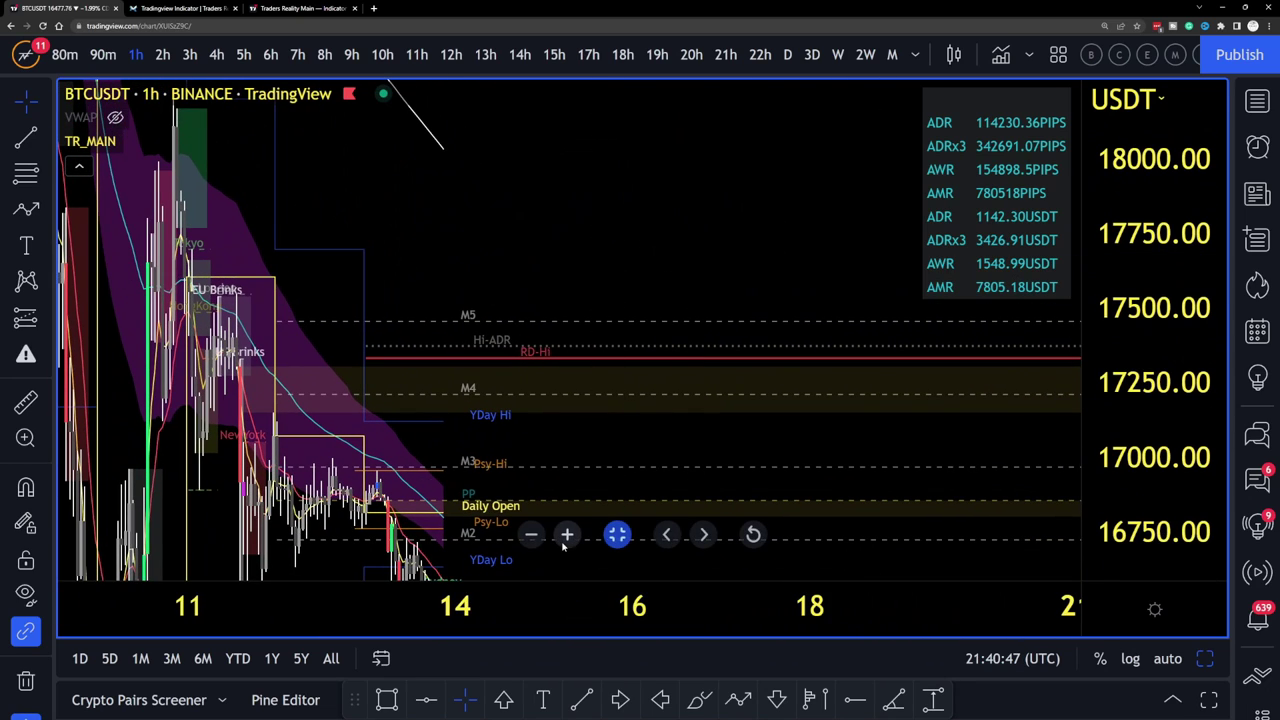
pyautogui.click(386, 700)
pyautogui.moveTo(576, 332); pyautogui.dragTo(879, 427)
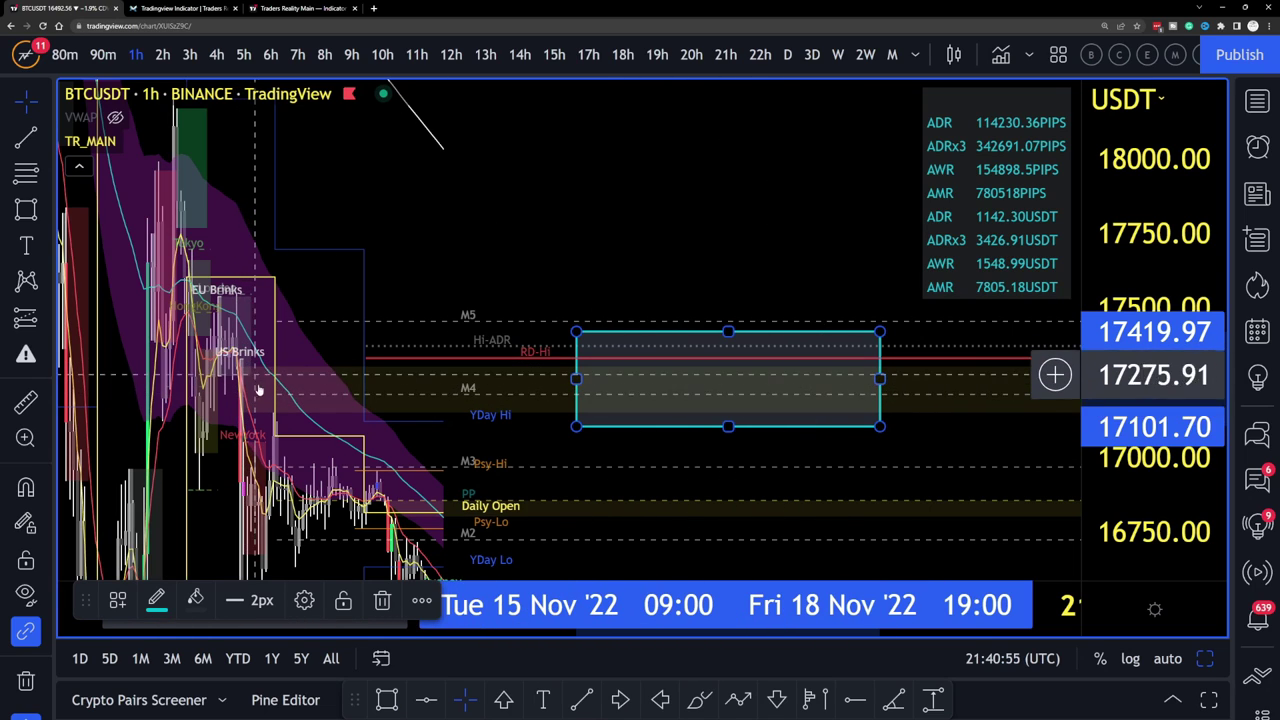
pyautogui.moveTo(528, 300); pyautogui.dragTo(620, 197)
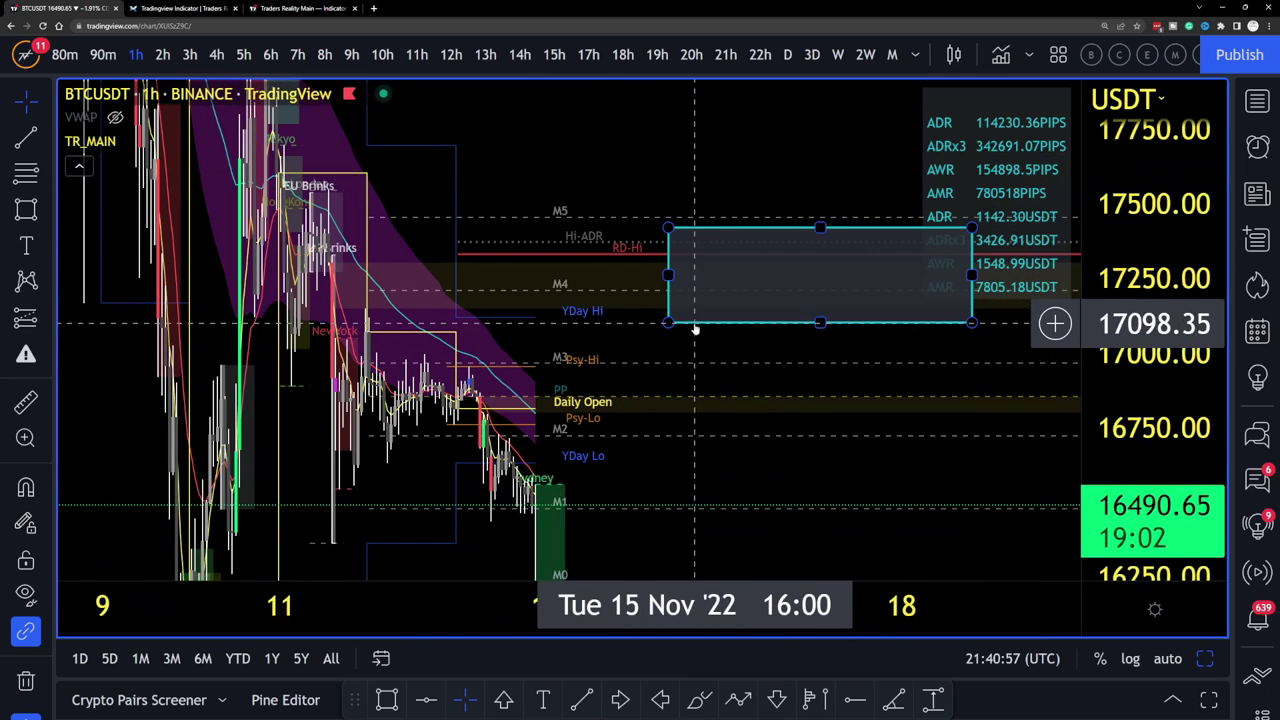
pyautogui.press('Delete')
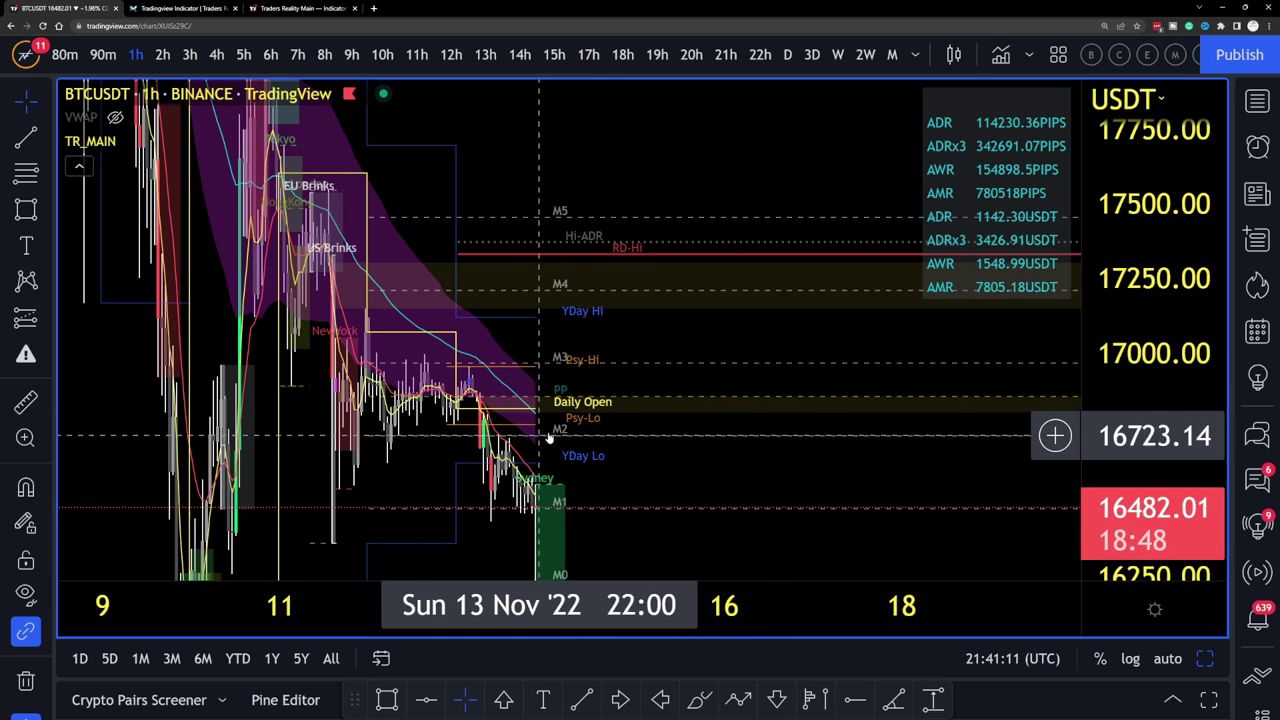
# Turn off the color override for the vector candle zones in the TR_MAIN settings and apply the change.
pyautogui.moveTo(1089, 452); pyautogui.dragTo(1094, 334)
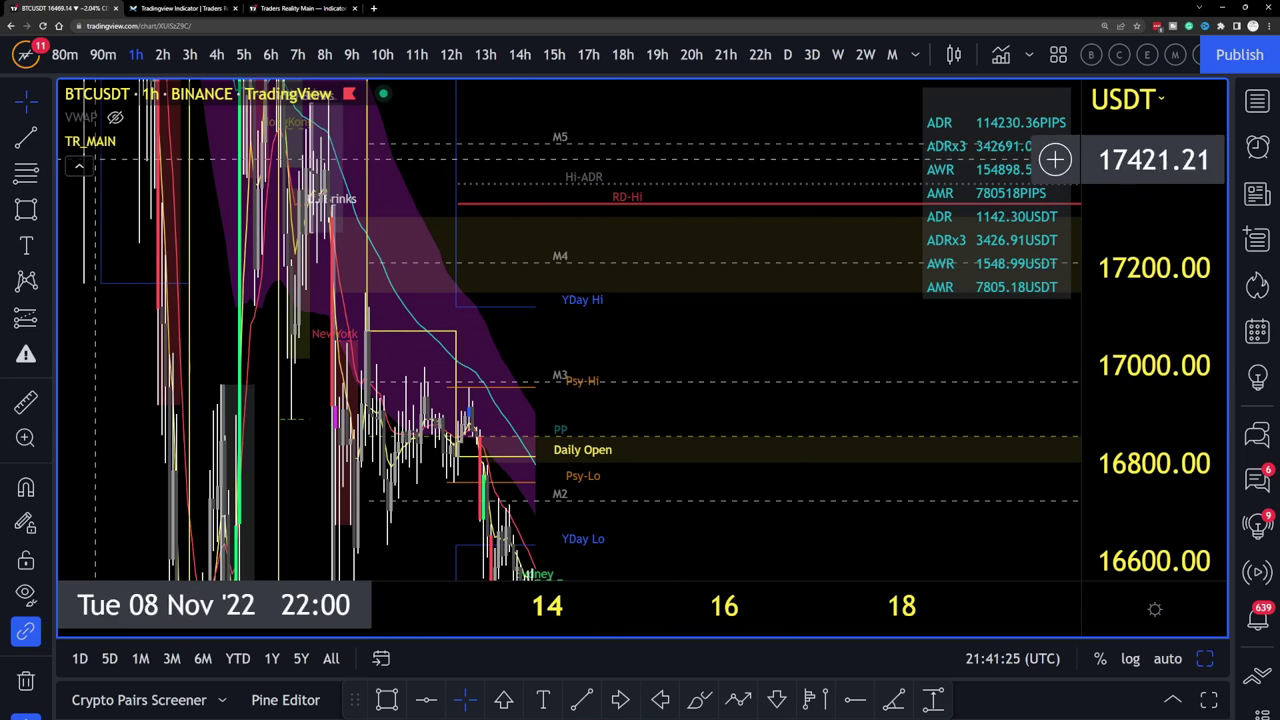
pyautogui.click(160, 142)
pyautogui.scroll(-3, 640, 400)
pyautogui.moveTo(580, 100); pyautogui.dragTo(837, 79)
pyautogui.scroll(-20, 859, 323)
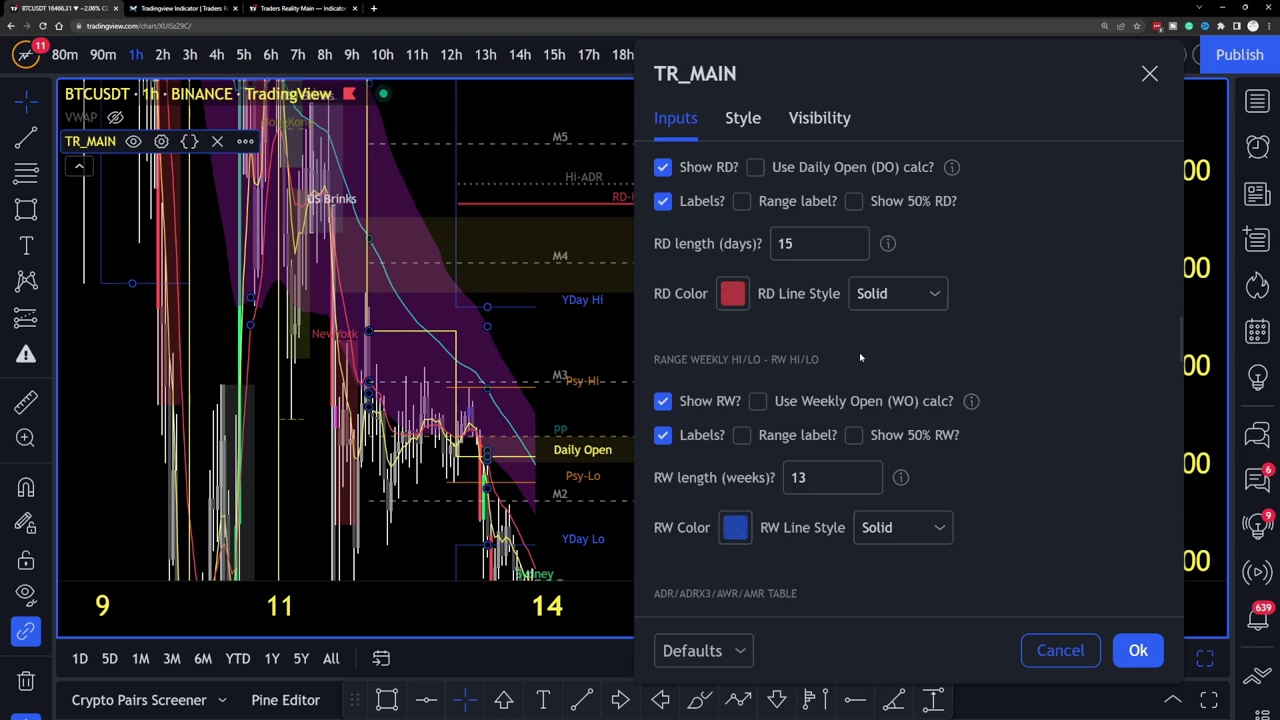
pyautogui.scroll(-7, 859, 361)
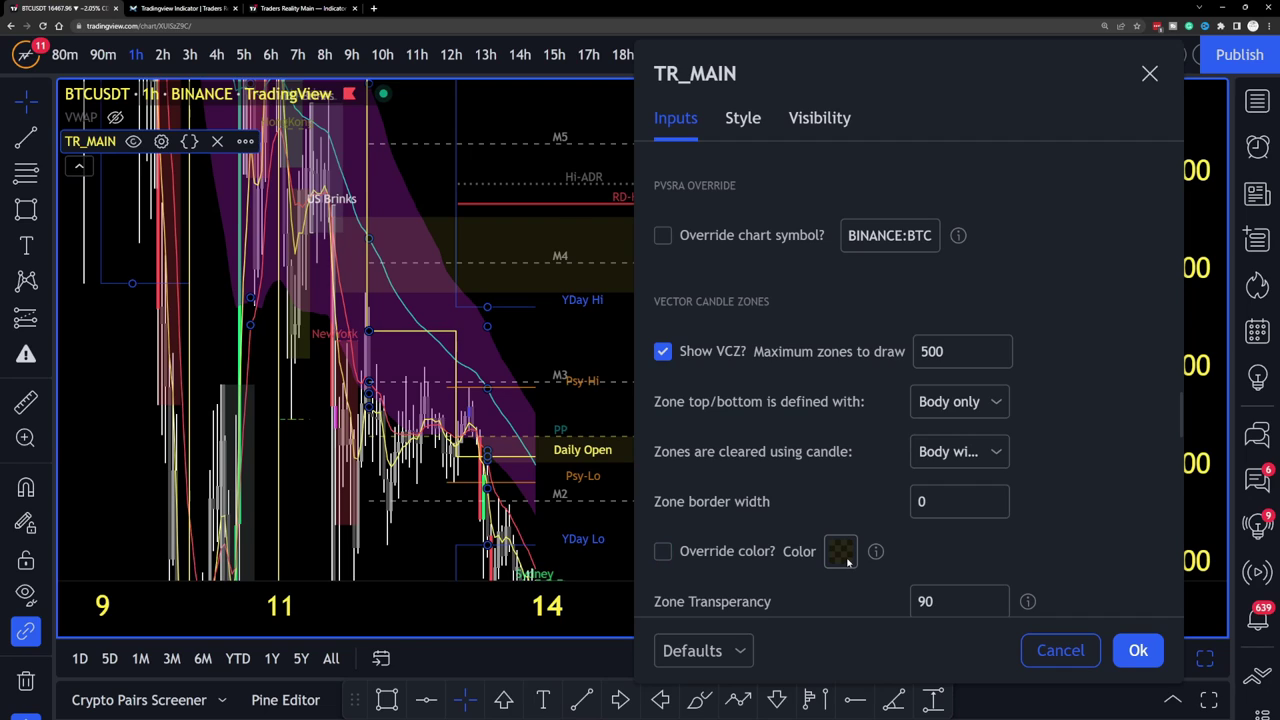
pyautogui.click(1138, 650)
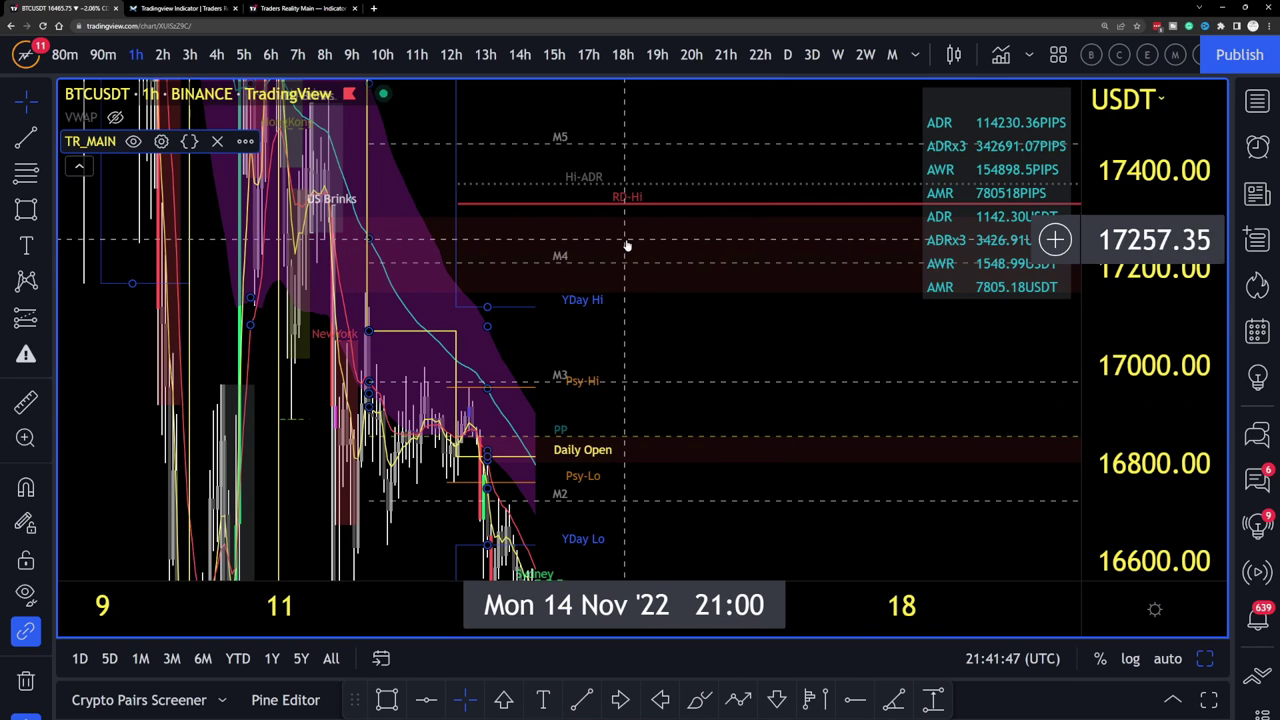
# Examine the vector candle zones across the BTCUSDT chart, from the recent candles up to the higher price levels around 24000.
pyautogui.scroll(-2, 795, 428)
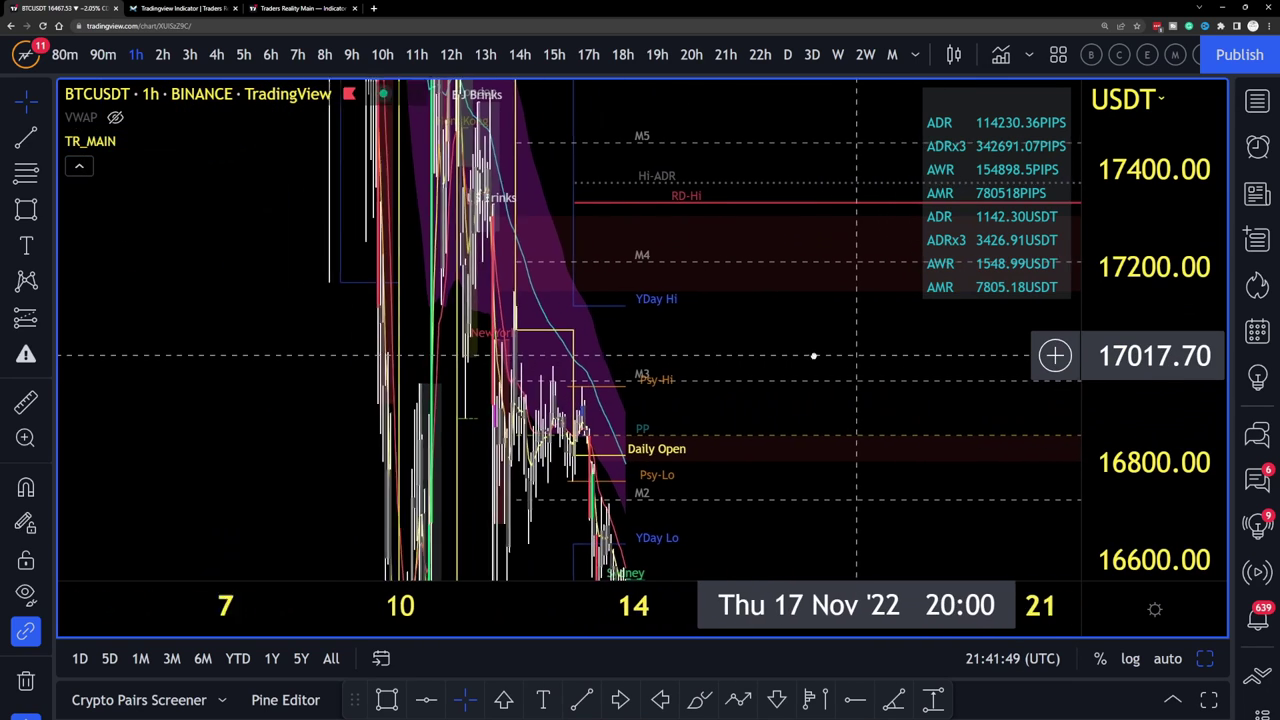
pyautogui.moveTo(857, 354); pyautogui.dragTo(338, 373)
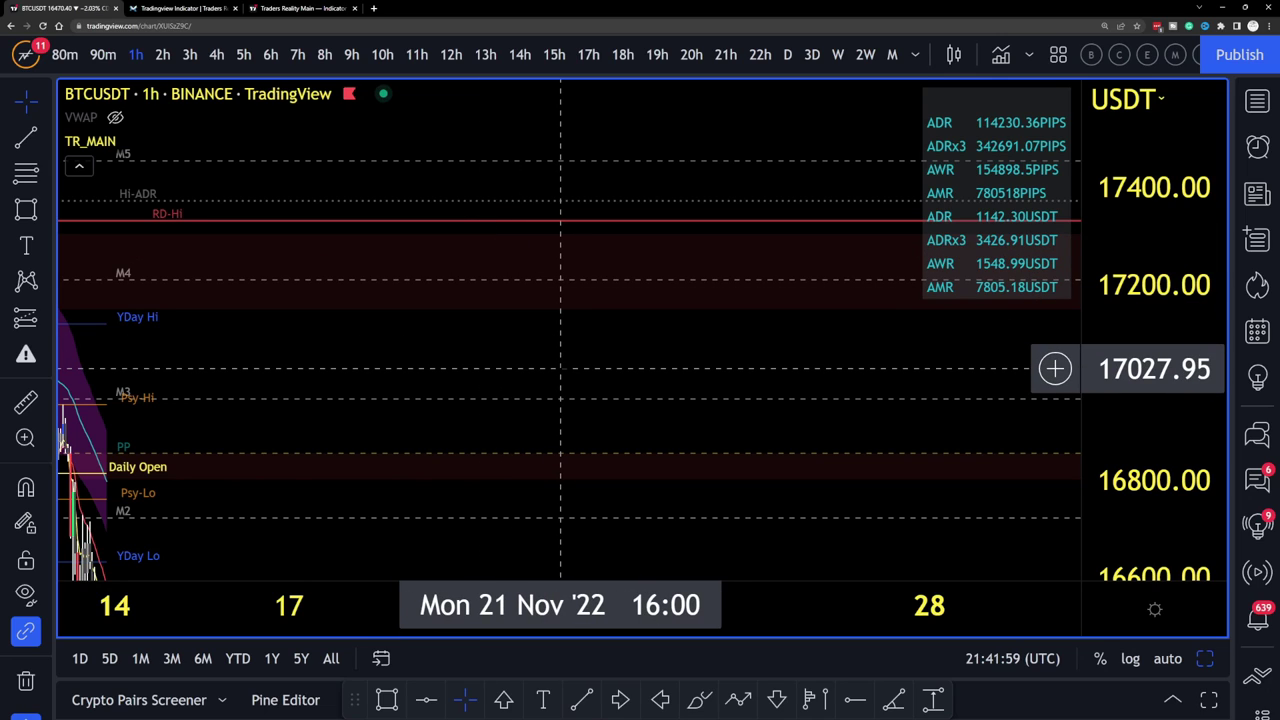
pyautogui.scroll(-3, 561, 368)
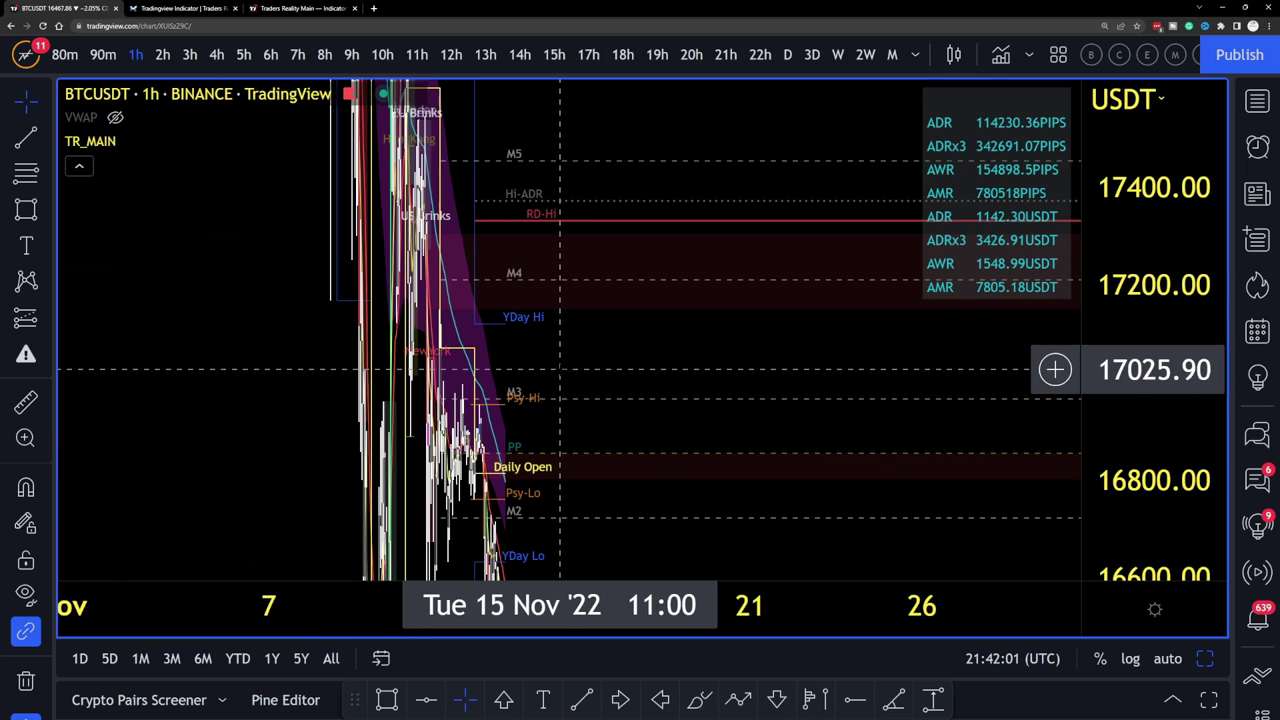
pyautogui.scroll(3, 450, 360)
pyautogui.moveTo(450, 360); pyautogui.dragTo(717, 302)
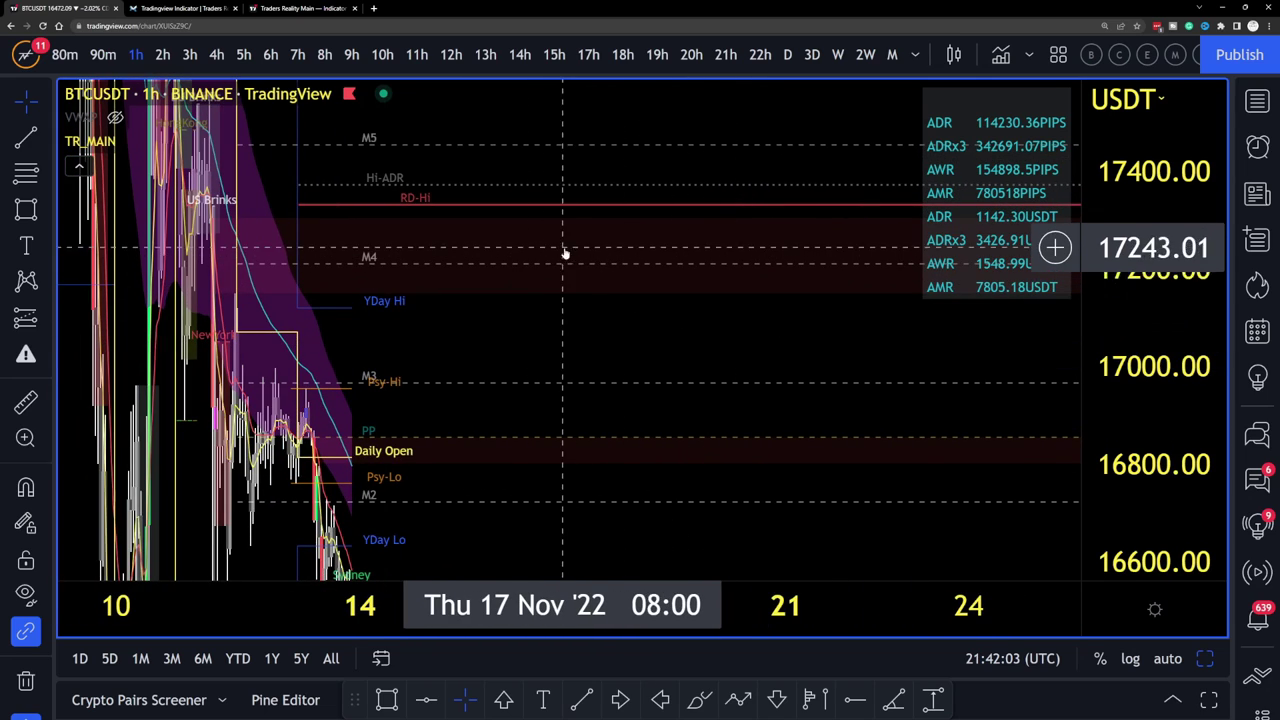
pyautogui.scroll(1, 548, 274)
pyautogui.moveTo(547, 276); pyautogui.dragTo(627, 331)
pyautogui.scroll(2, 262, 200)
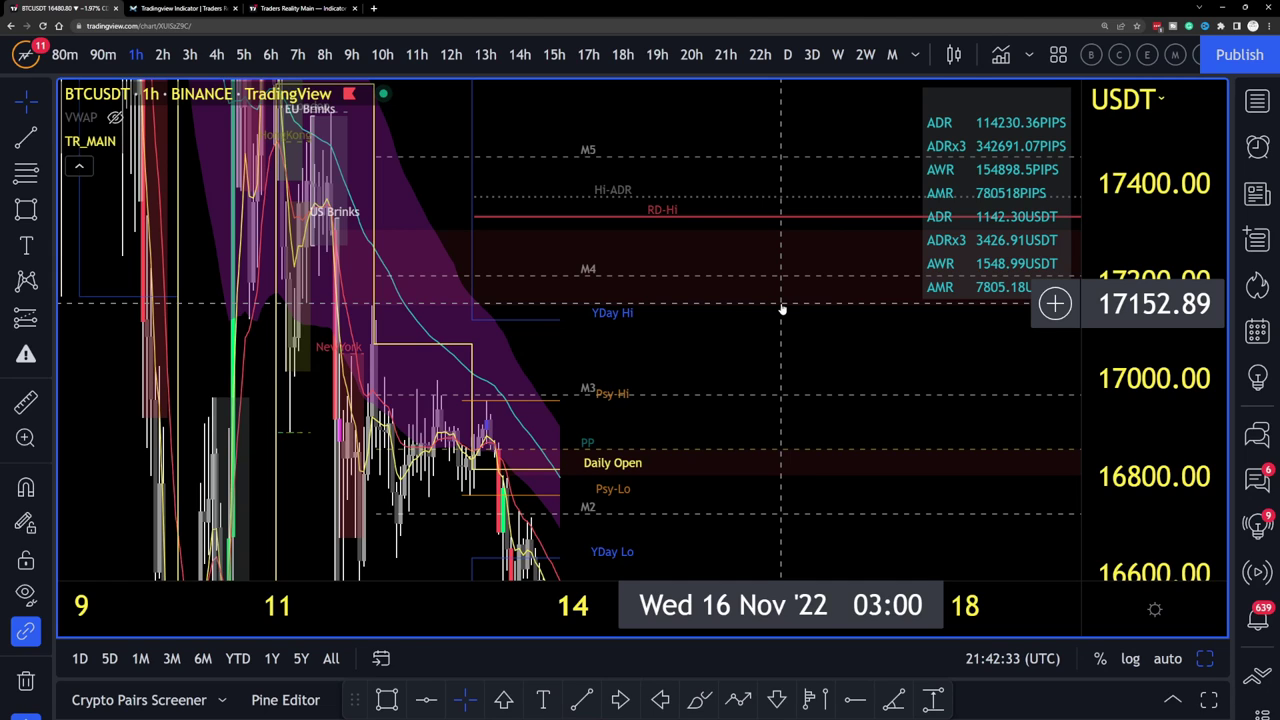
pyautogui.moveTo(684, 189); pyautogui.dragTo(613, 273)
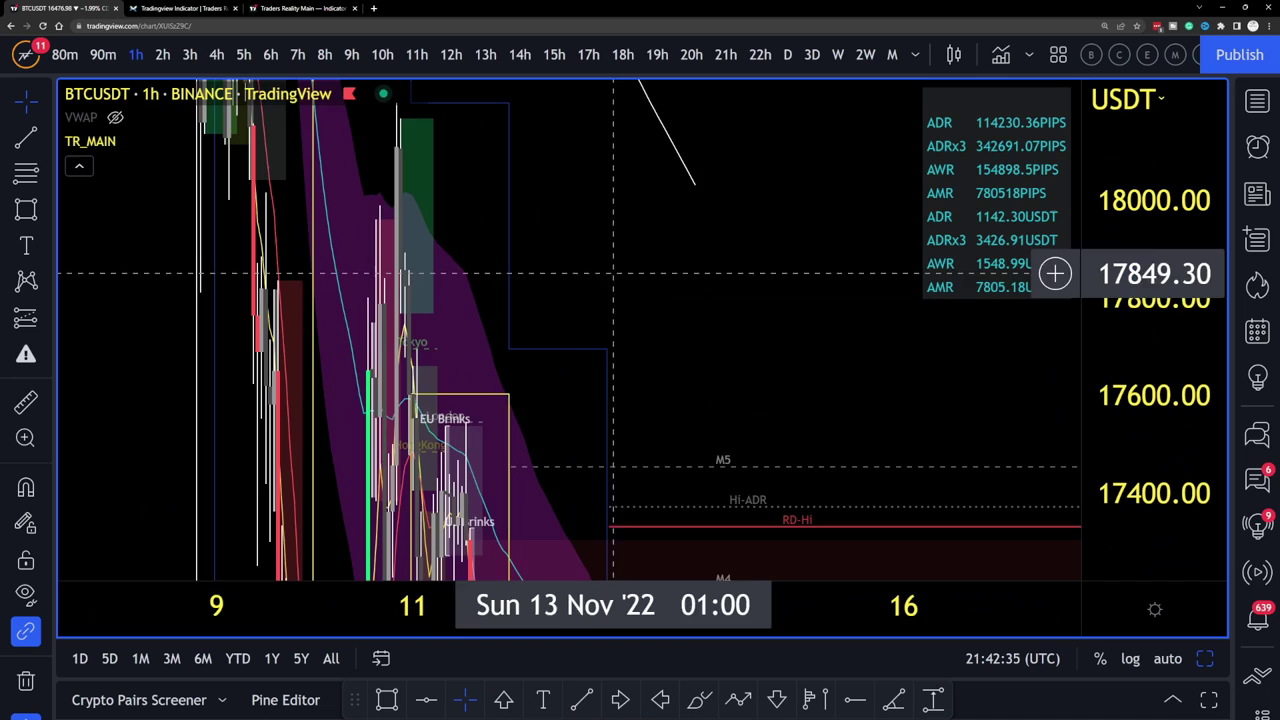
pyautogui.scroll(-5, 613, 273)
pyautogui.moveTo(1130, 320); pyautogui.dragTo(1130, 500)
pyautogui.moveTo(614, 163); pyautogui.dragTo(630, 343)
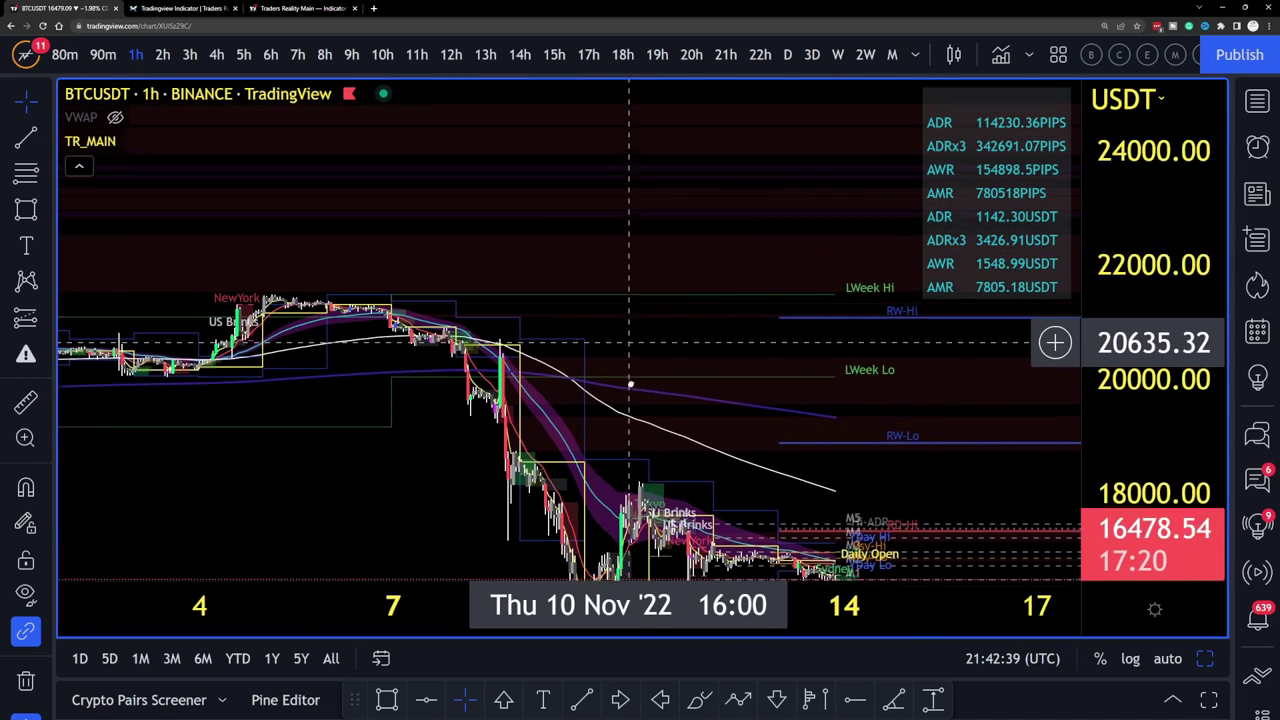
# Examine the vector candle zones over the 1h price history back to June 2022, and return to the latest November candles.
pyautogui.moveTo(514, 130); pyautogui.dragTo(574, 180)
pyautogui.scroll(-5, 654, 314)
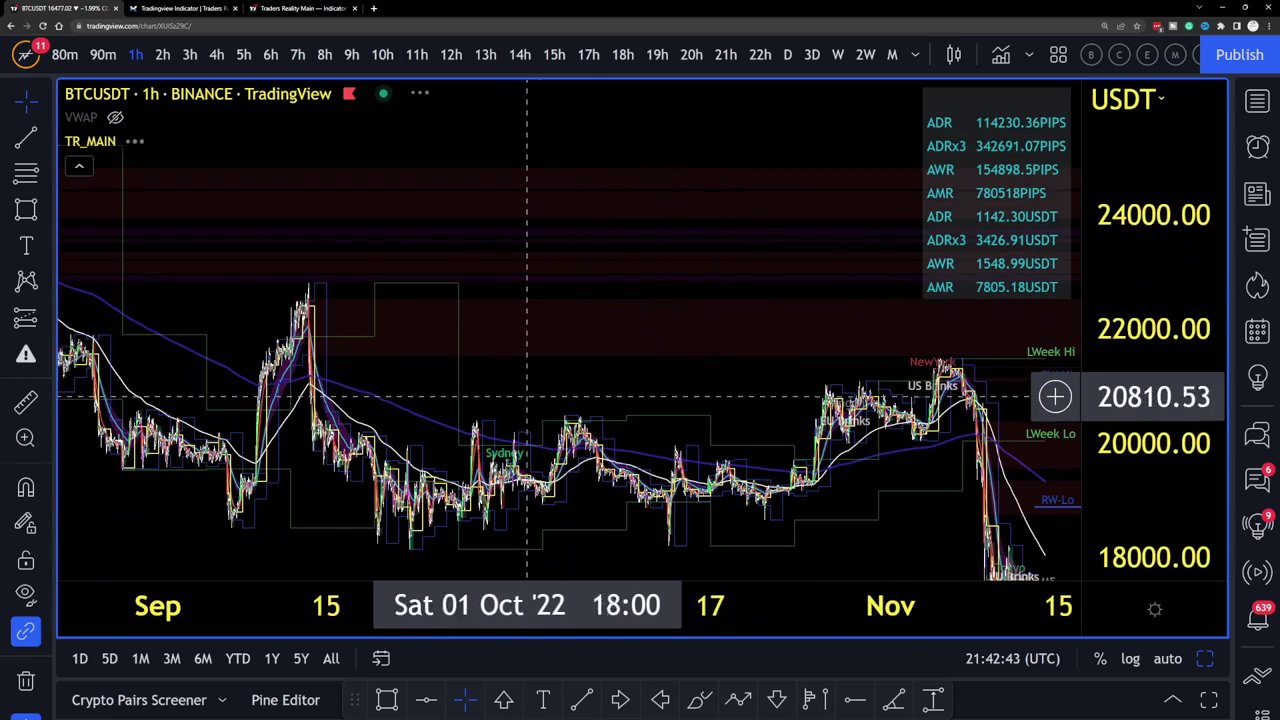
pyautogui.moveTo(527, 397); pyautogui.dragTo(843, 254)
pyautogui.moveTo(523, 309); pyautogui.dragTo(829, 334)
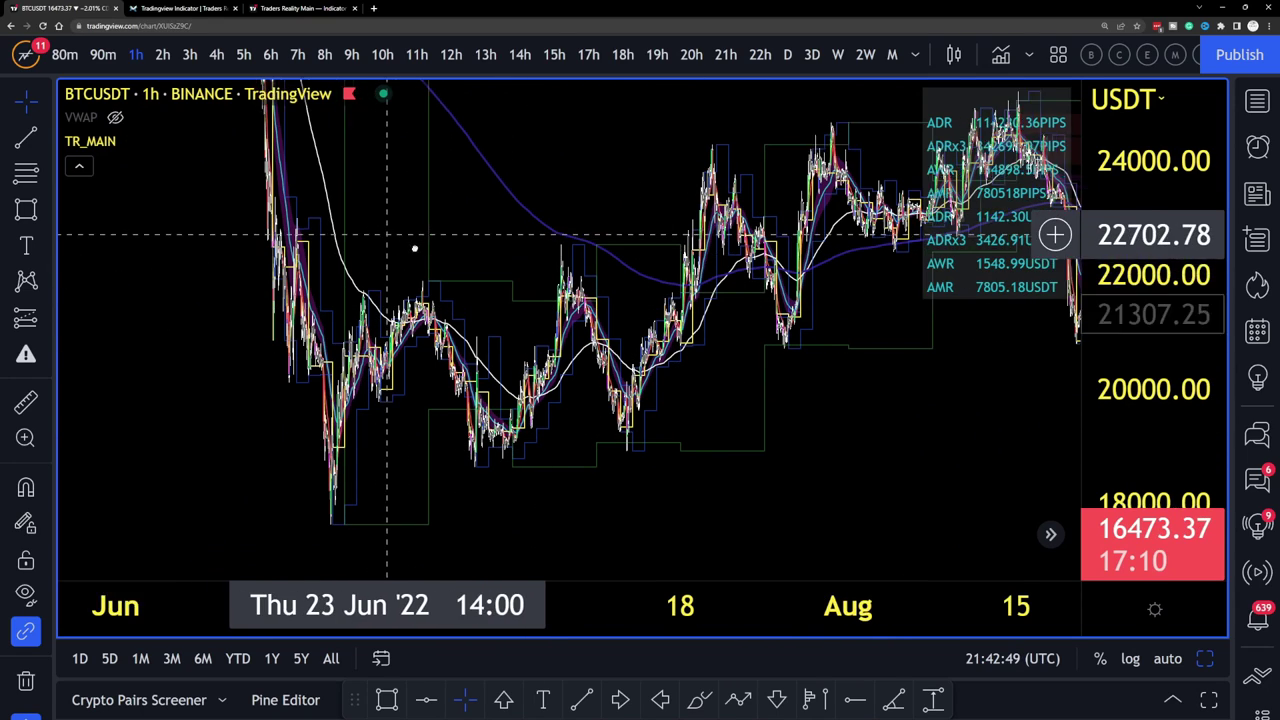
pyautogui.moveTo(371, 231); pyautogui.dragTo(695, 441)
pyautogui.scroll(-3, 660, 410)
pyautogui.hscroll(-5, 680, 480)
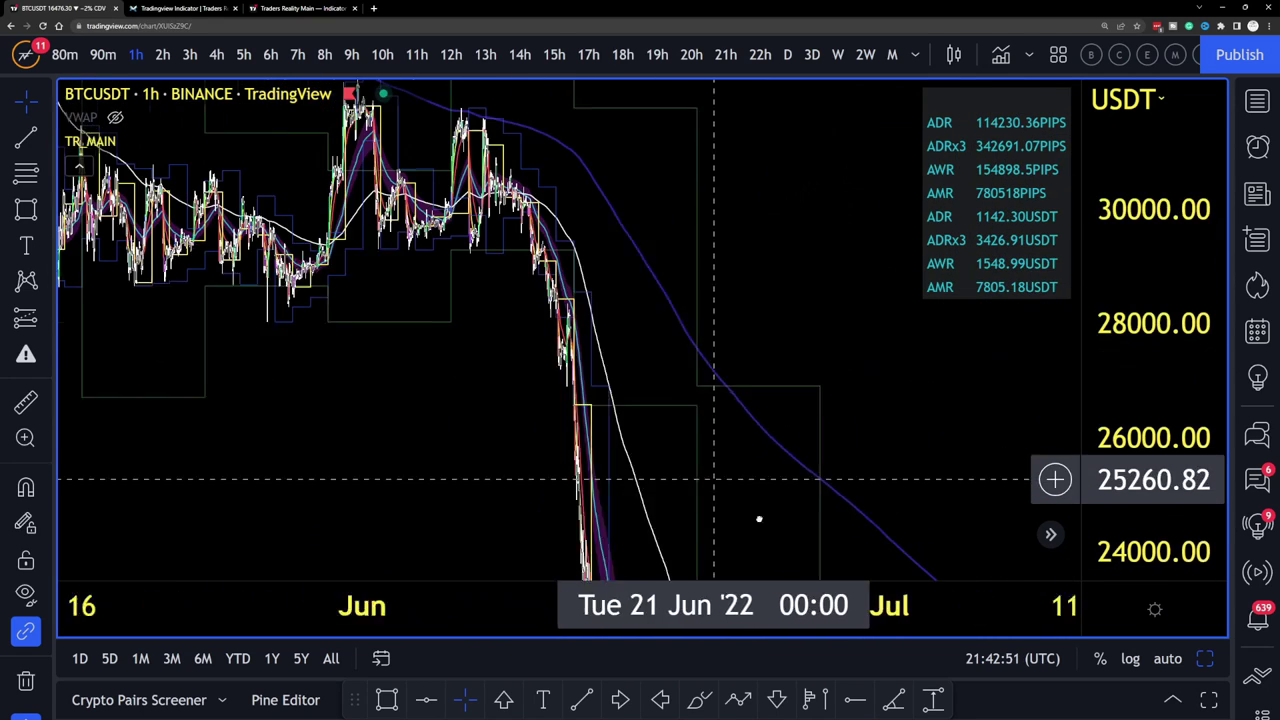
pyautogui.hscroll(-5, 570, 461)
pyautogui.hscroll(10, 786, 417)
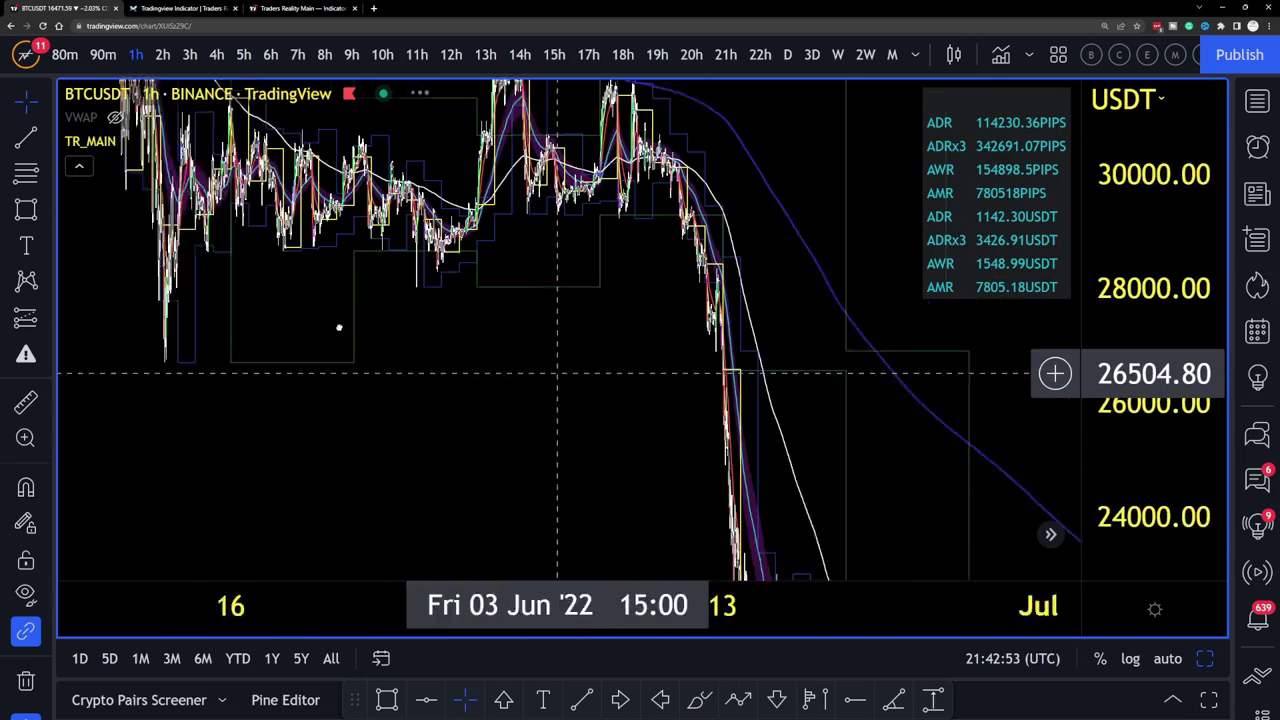
pyautogui.hscroll(10, 686, 355)
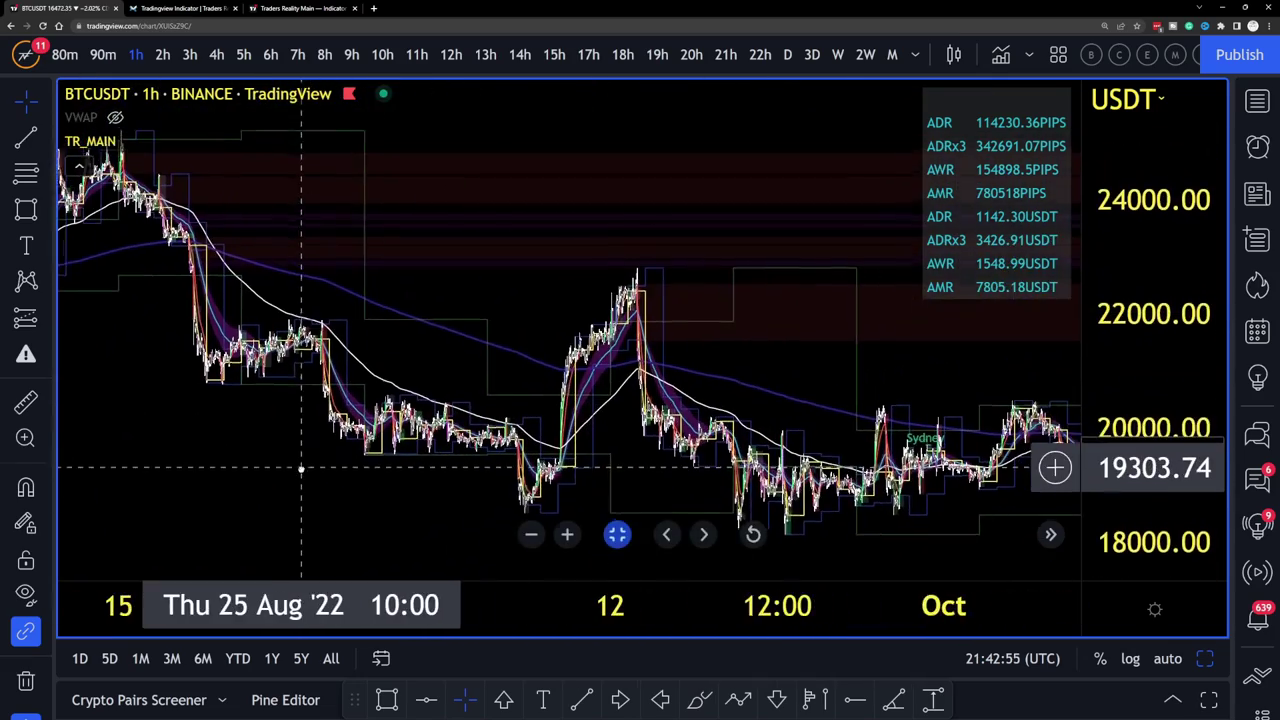
pyautogui.scroll(-2, 548, 423)
pyautogui.scroll(-2, 548, 423)
pyautogui.moveTo(914, 360); pyautogui.dragTo(491, 371)
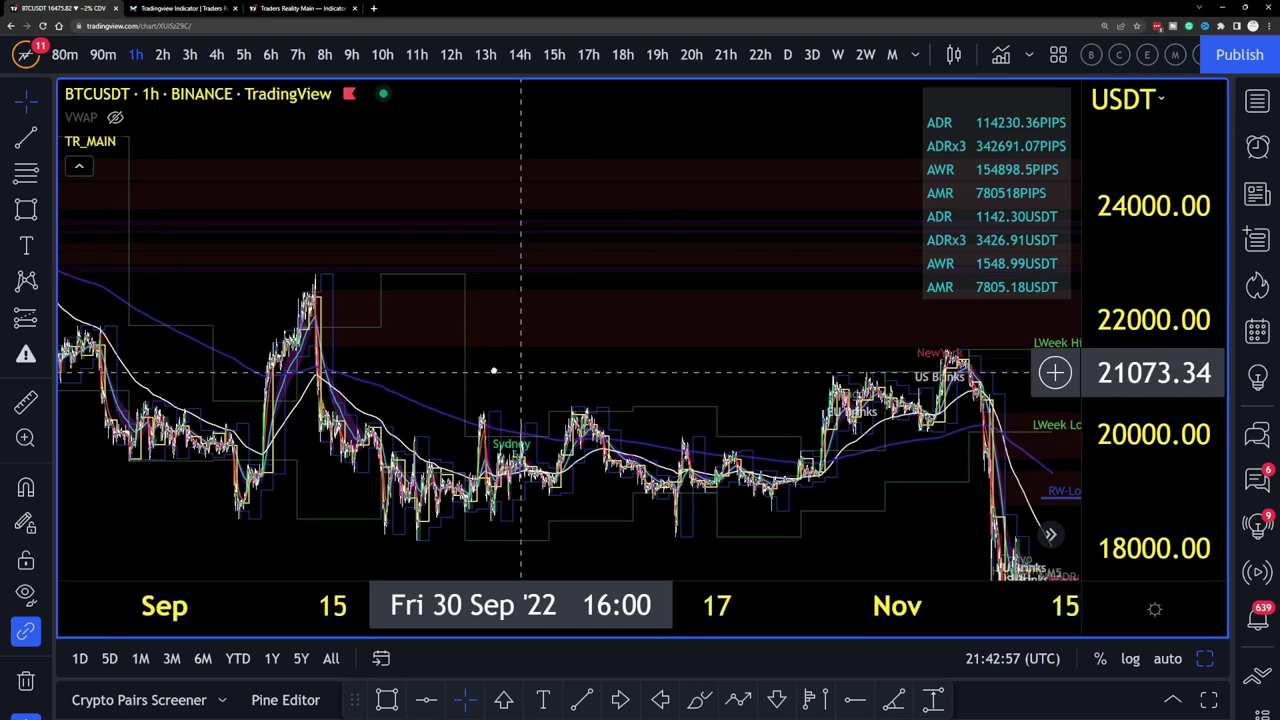
pyautogui.moveTo(729, 363); pyautogui.dragTo(221, 309)
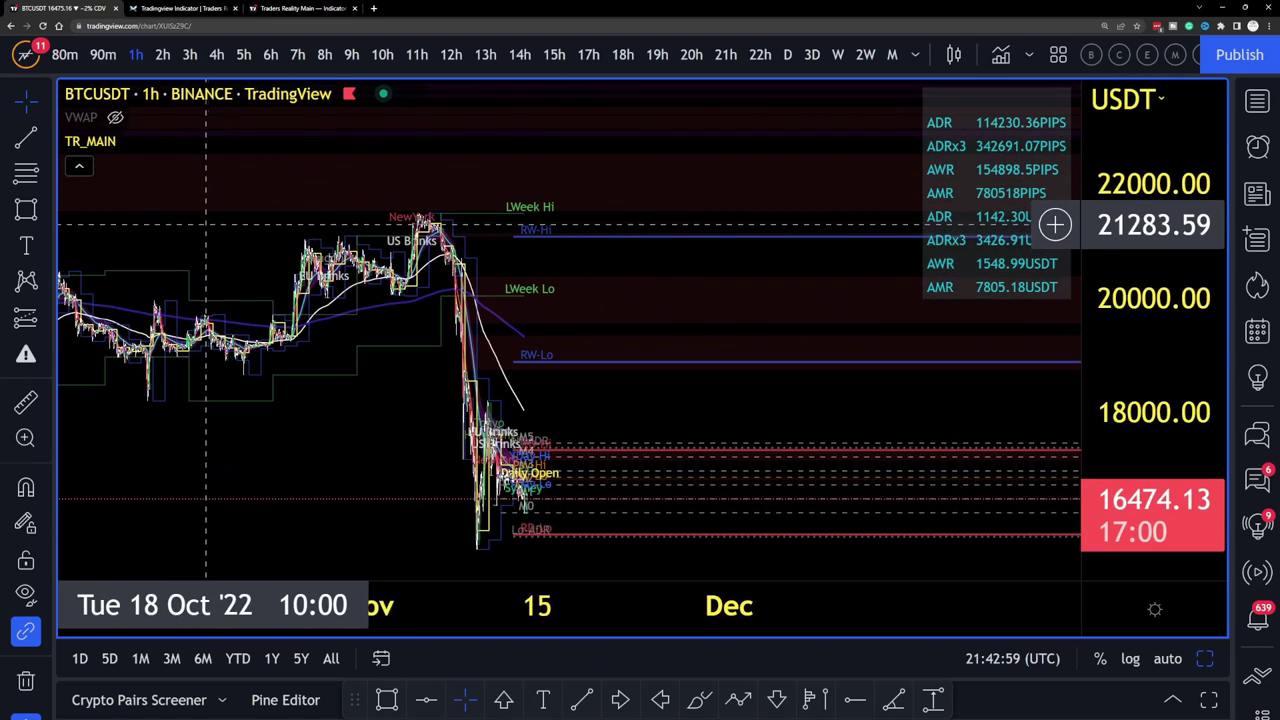
# Review the TR_MAIN options for how vector candle zone top/bottom is defined and which candle part clears zones, and close the settings.
pyautogui.click(161, 141)
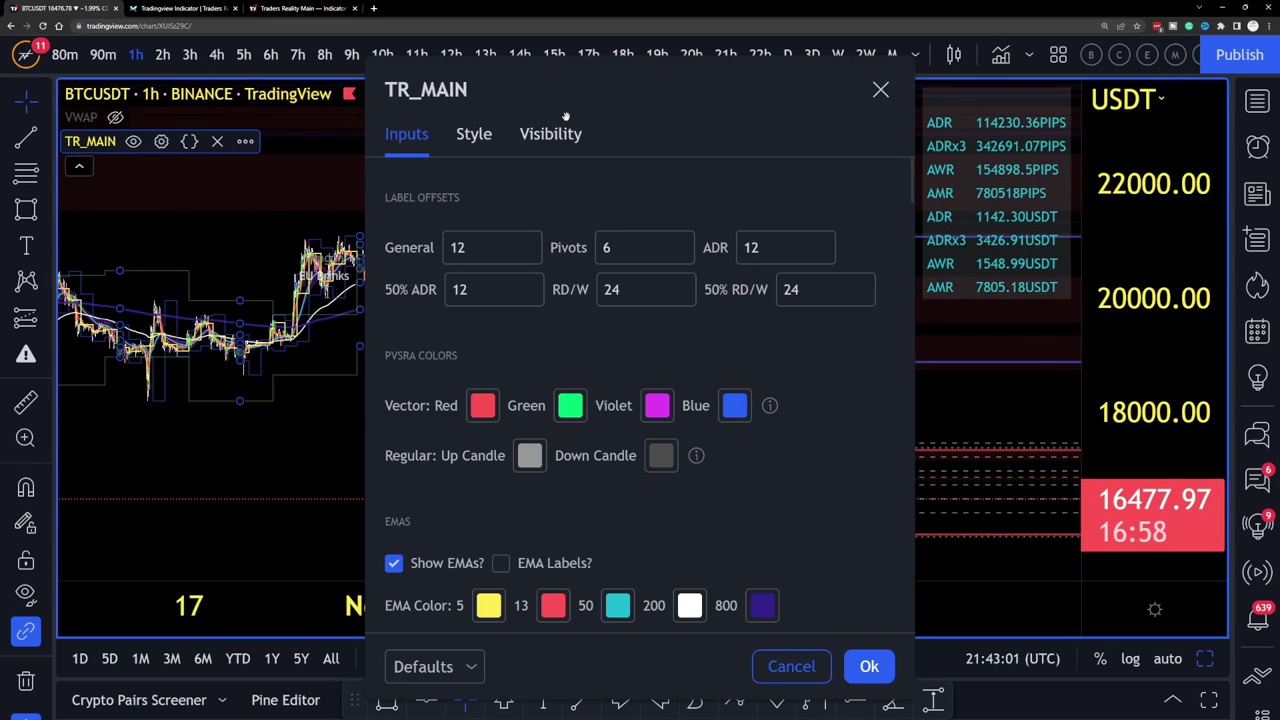
pyautogui.moveTo(497, 92); pyautogui.dragTo(889, 92)
pyautogui.scroll(-15, 864, 360)
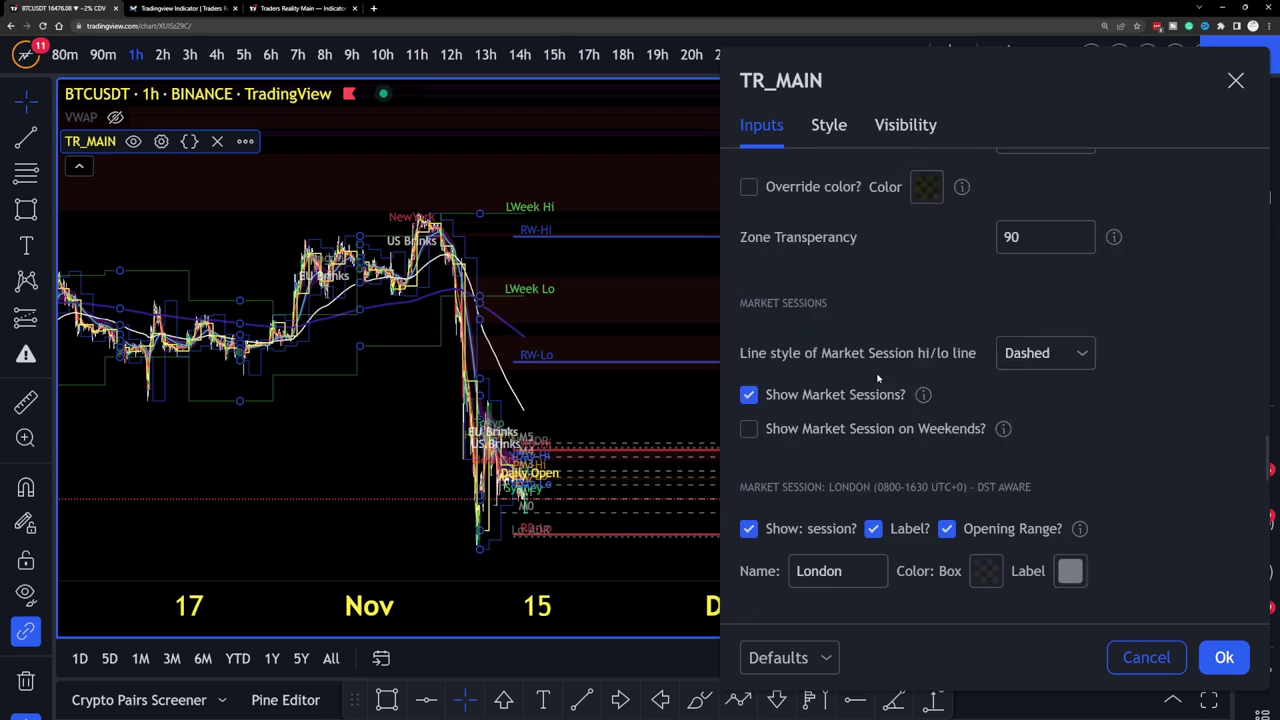
pyautogui.scroll(5, 864, 360)
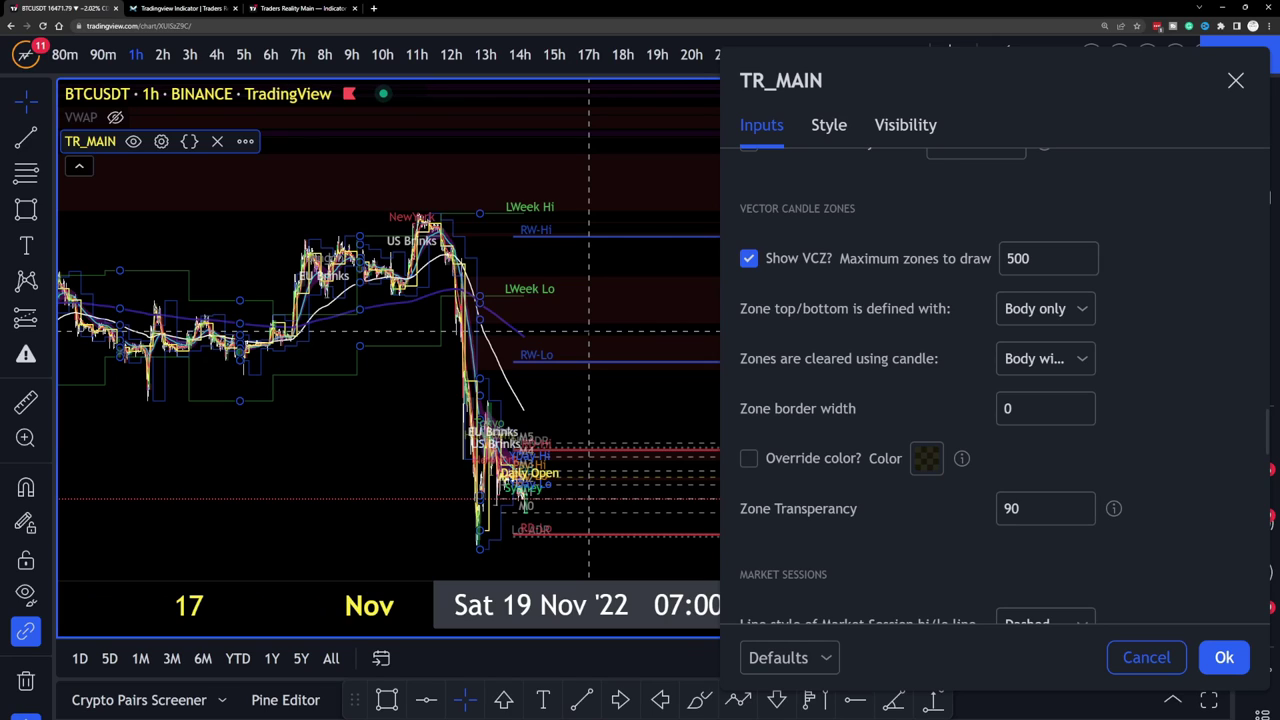
pyautogui.click(1080, 309)
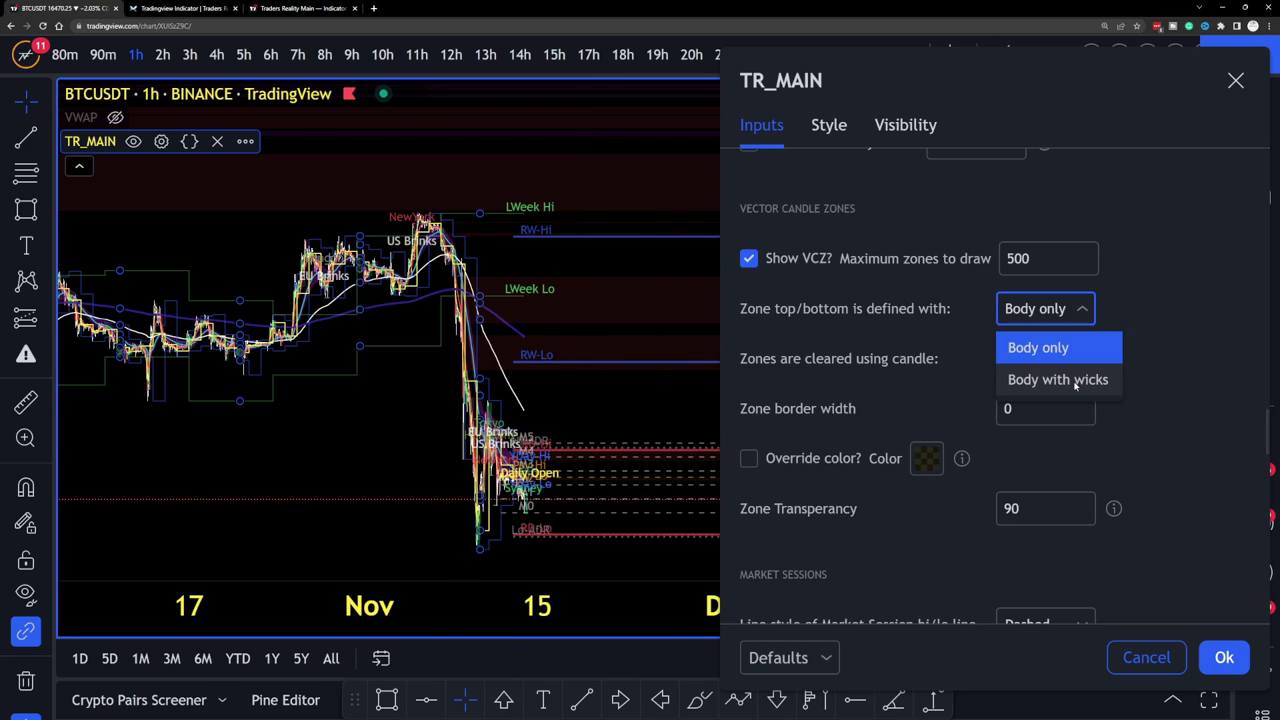
pyautogui.click(1086, 331)
pyautogui.click(1085, 318)
pyautogui.click(1152, 353)
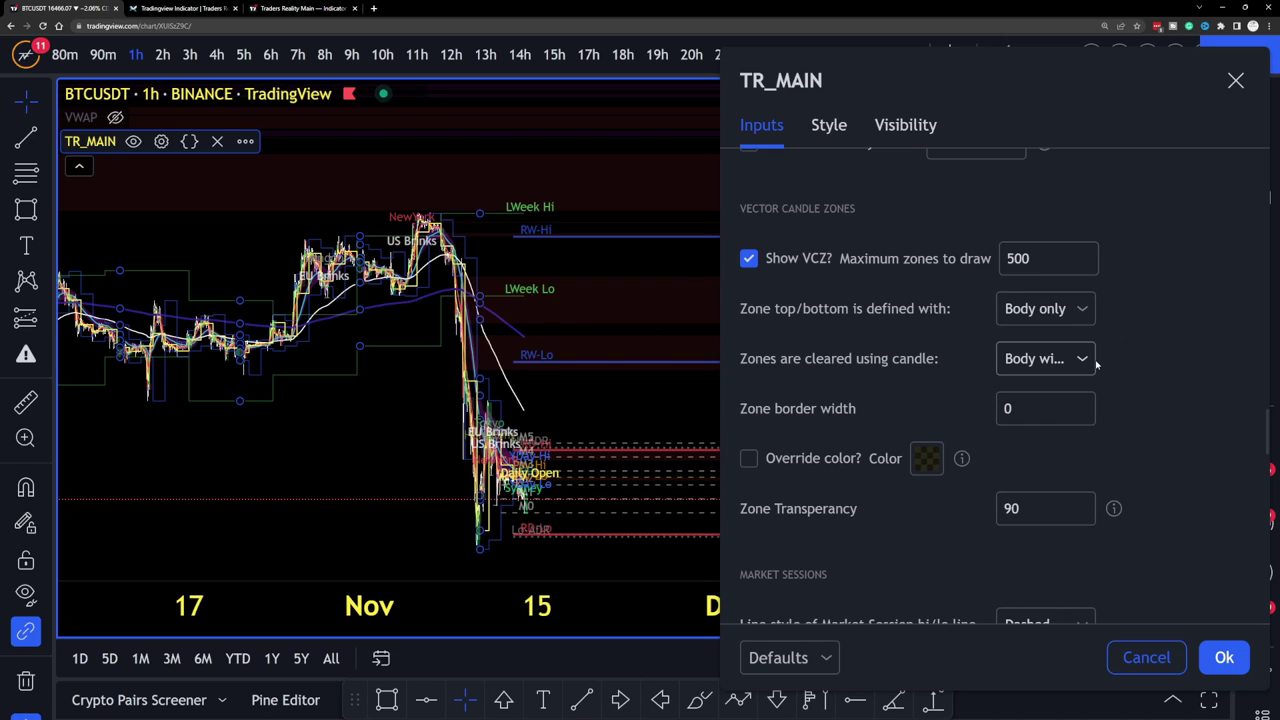
pyautogui.click(1088, 362)
pyautogui.click(1155, 346)
pyautogui.click(650, 380)
# Switch the BTCUSDT chart to the 3-minute timeframe.
pyautogui.scroll(3, 709, 377)
pyautogui.moveTo(771, 394); pyautogui.dragTo(965, 328)
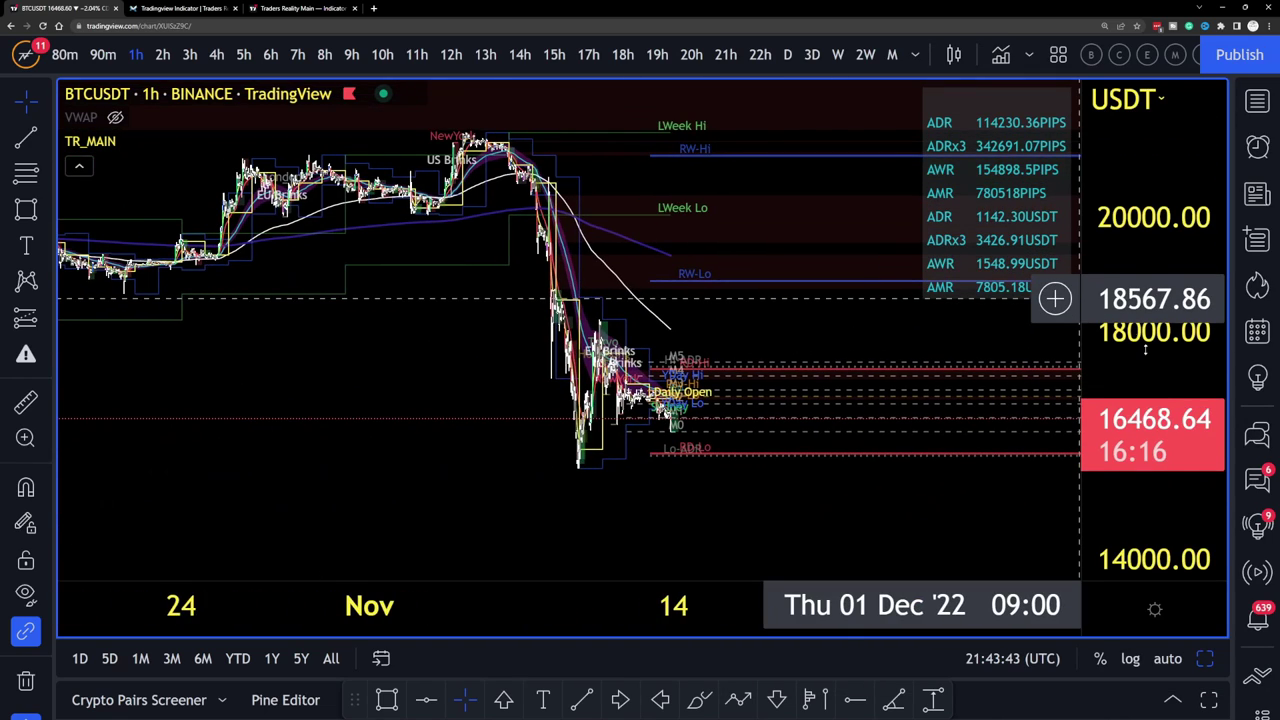
pyautogui.scroll(3, 950, 300)
pyautogui.scroll(-3, 468, 320)
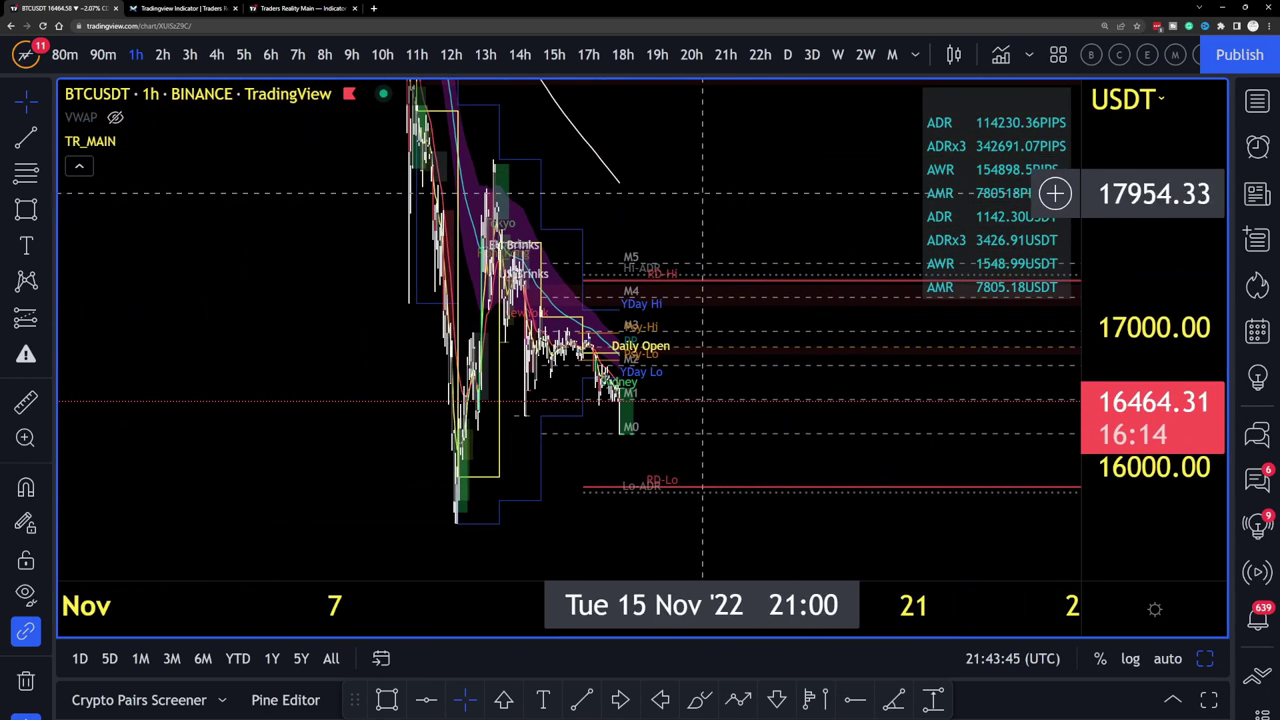
pyautogui.scroll(5, 110, 54)
pyautogui.click(214, 54)
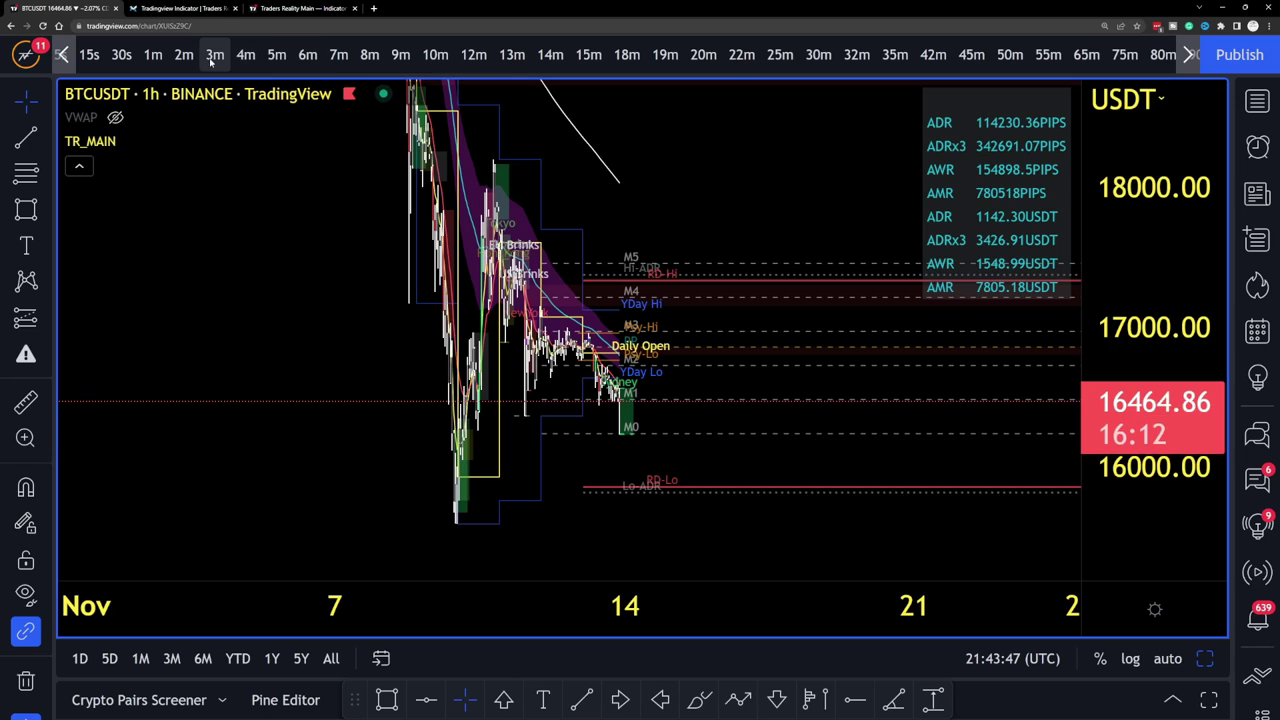
pyautogui.scroll(-5, 423, 186)
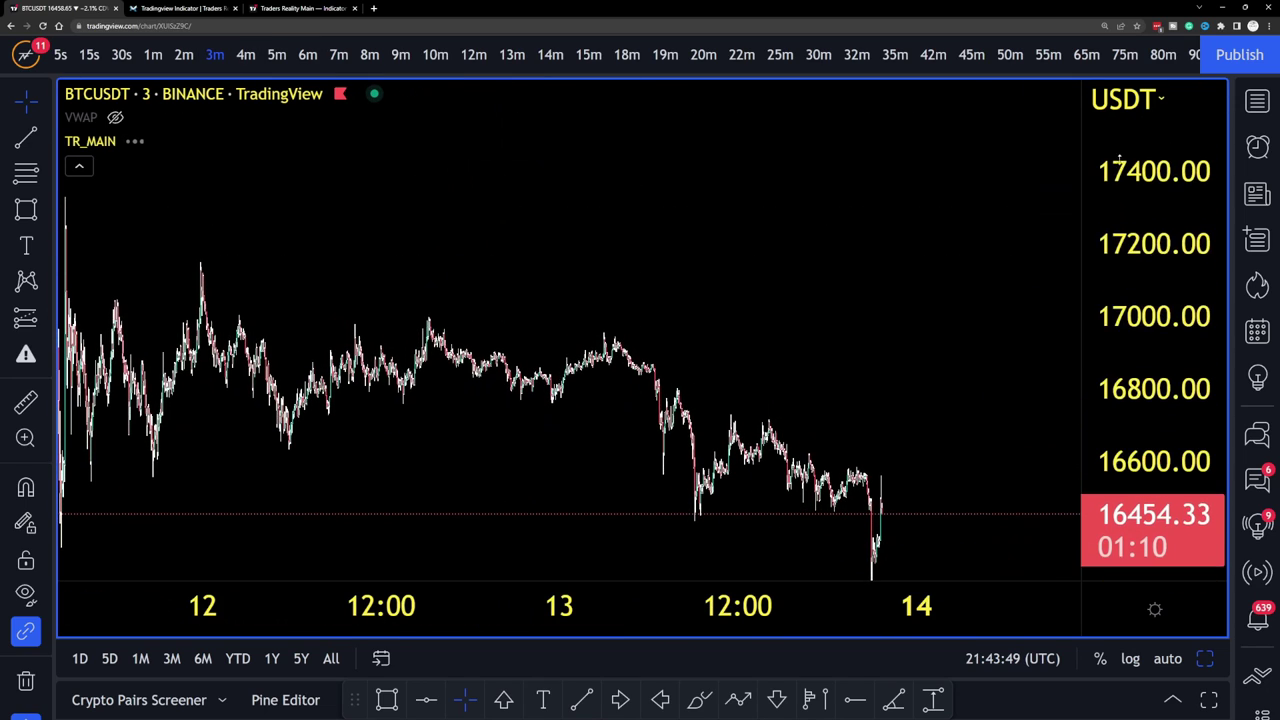
# Examine the green vector candle zones beside the latest candles on the 3-minute chart, close up and against the earlier 13 Nov candles.
pyautogui.scroll(5, 1043, 350)
pyautogui.scroll(-3, 602, 351)
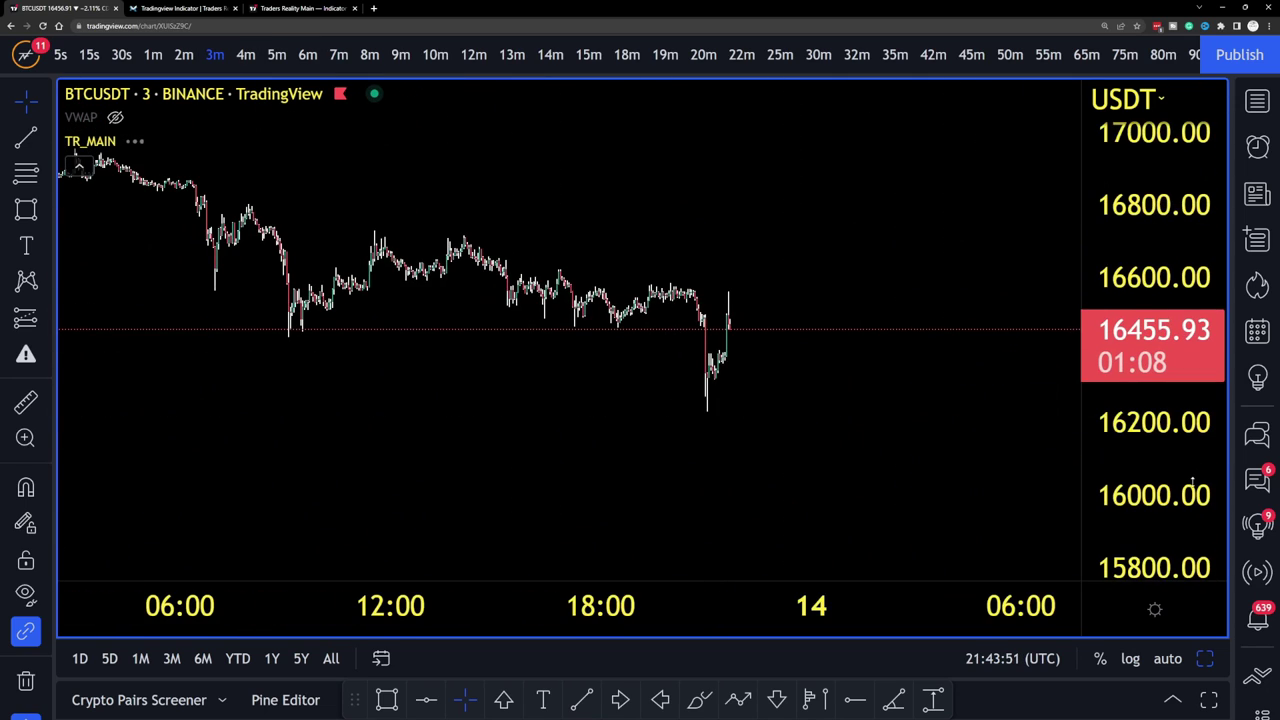
pyautogui.scroll(5, 1150, 350)
pyautogui.scroll(3, 722, 393)
pyautogui.hscroll(5, 722, 393)
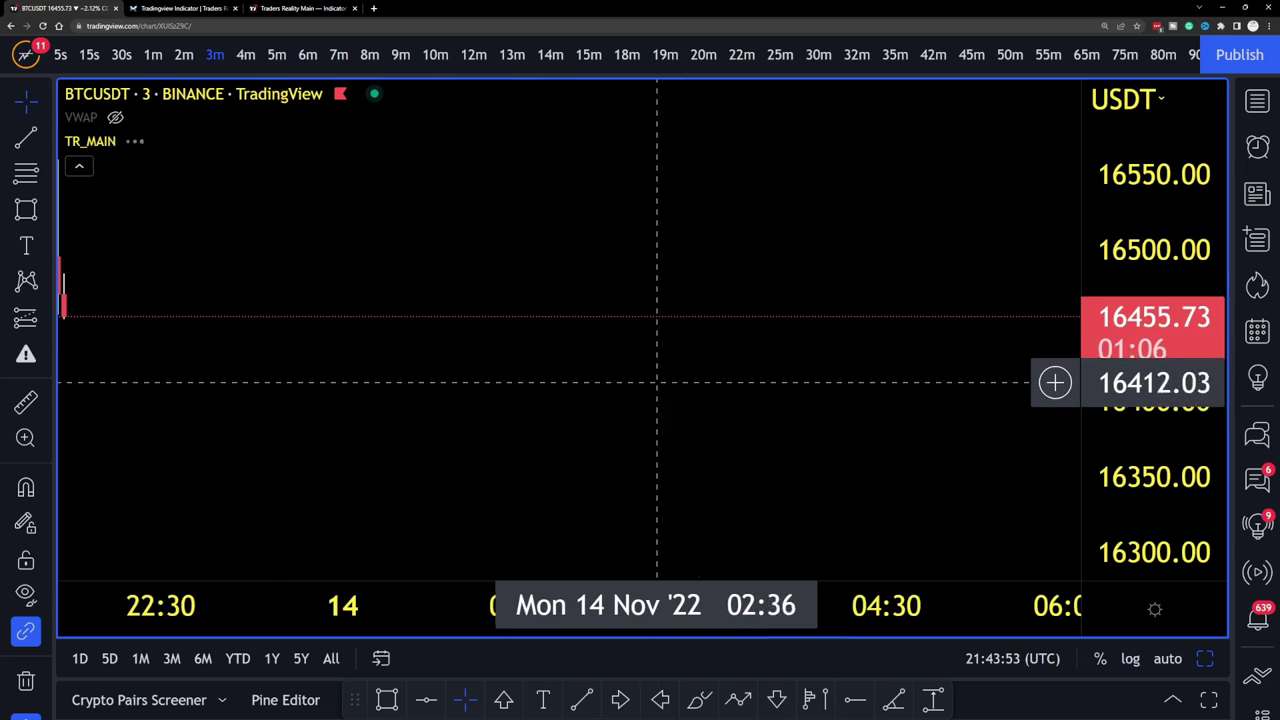
pyautogui.hscroll(-8, 623, 334)
pyautogui.hscroll(2, 794, 334)
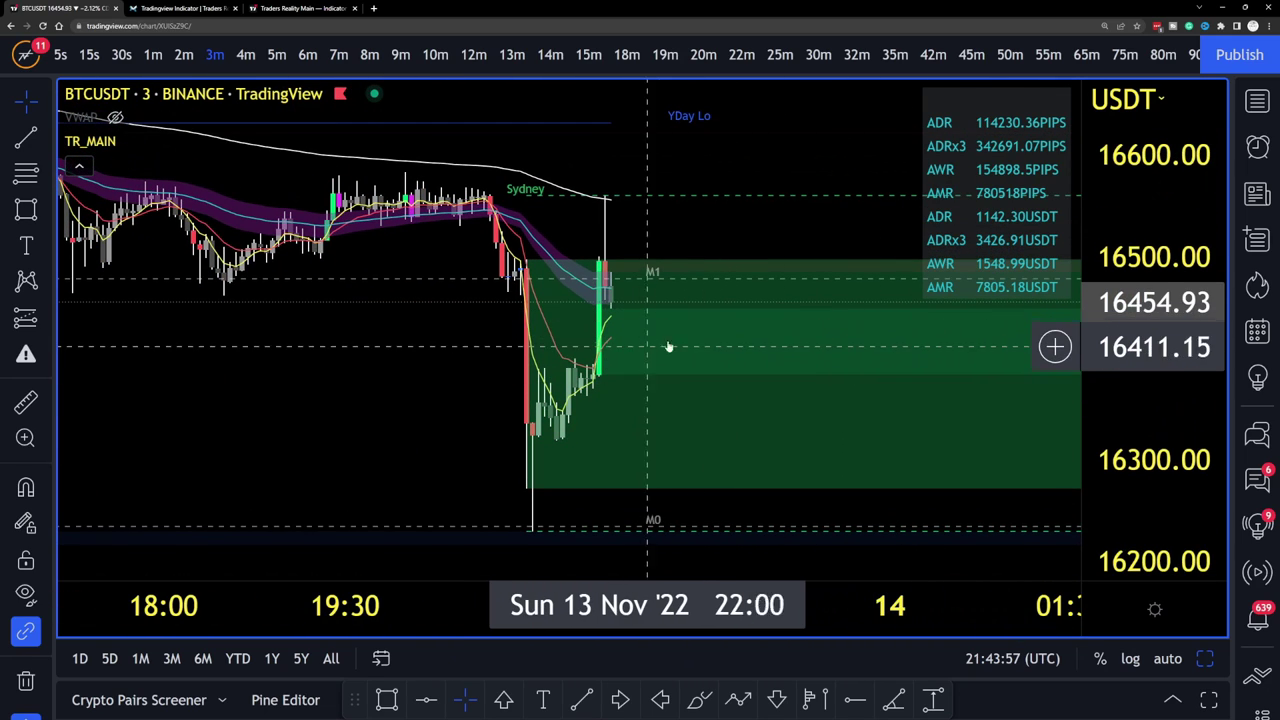
pyautogui.hscroll(3, 797, 337)
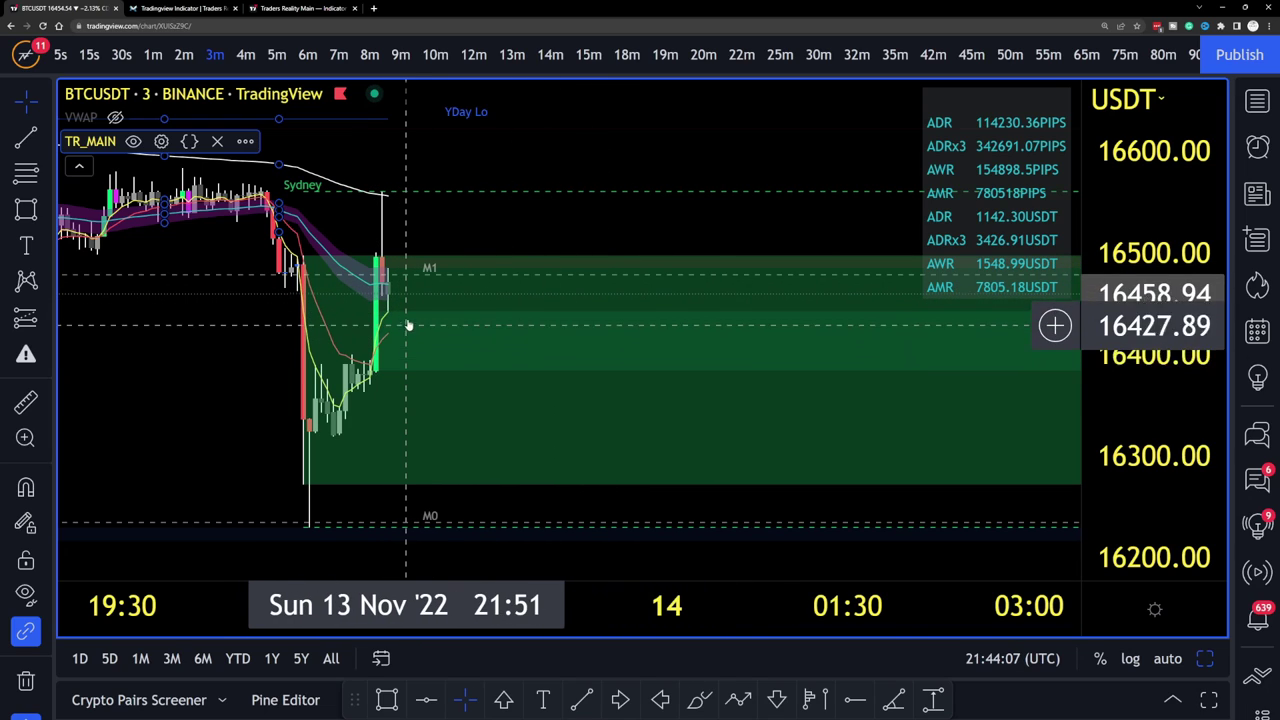
pyautogui.scroll(-6, 421, 372)
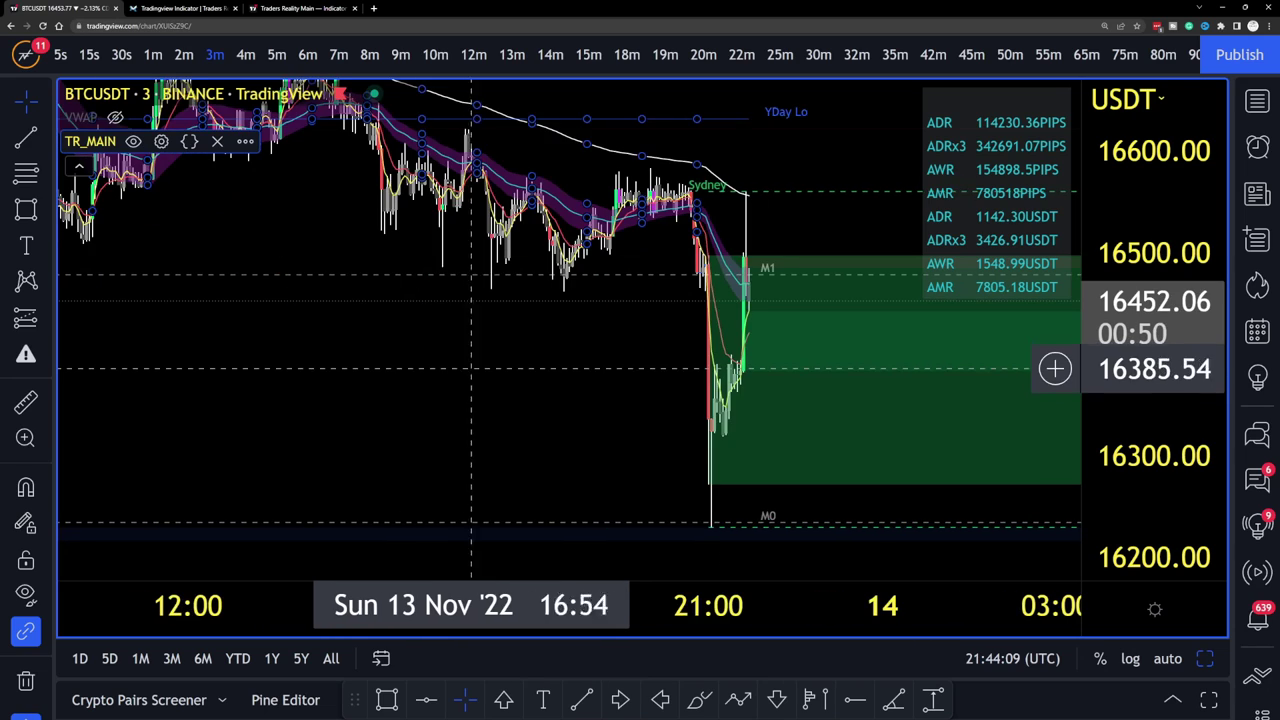
pyautogui.moveTo(395, 355); pyautogui.dragTo(437, 373)
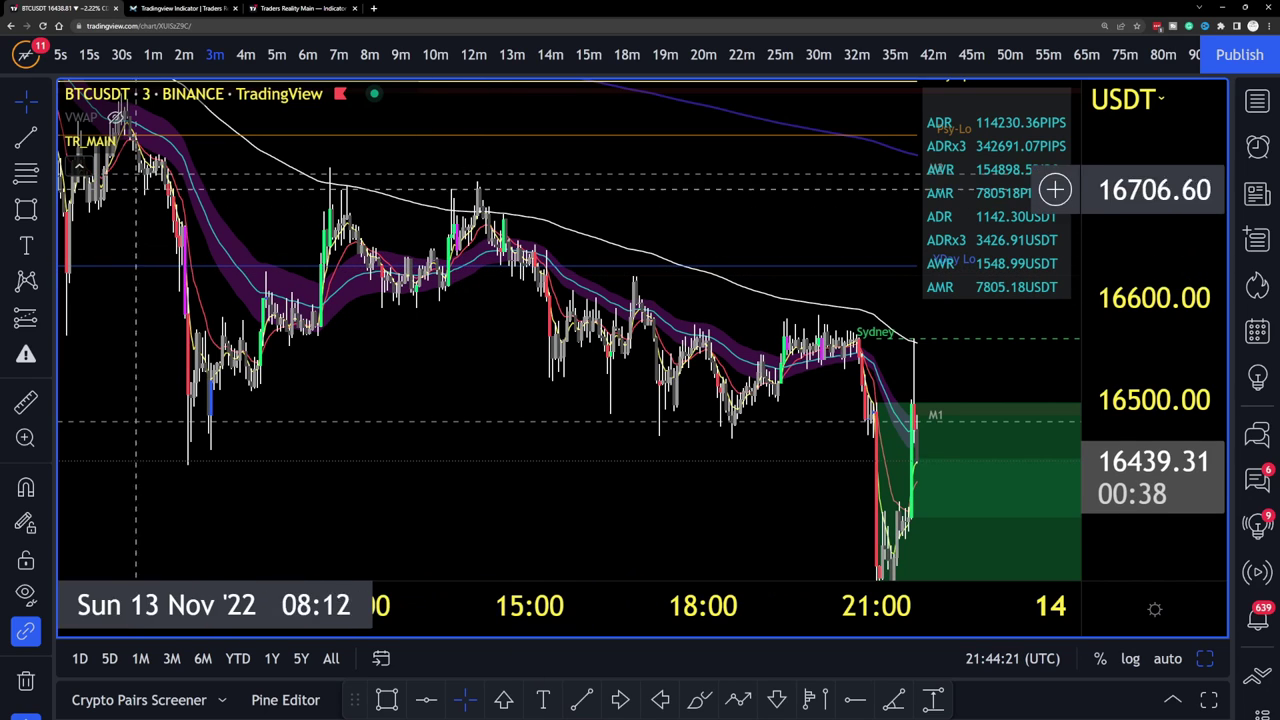
# Review the vector candle zone settings of TR_MAIN, including zone border width, color override and the zone transparency description.
pyautogui.moveTo(100, 141)
pyautogui.click(161, 141)
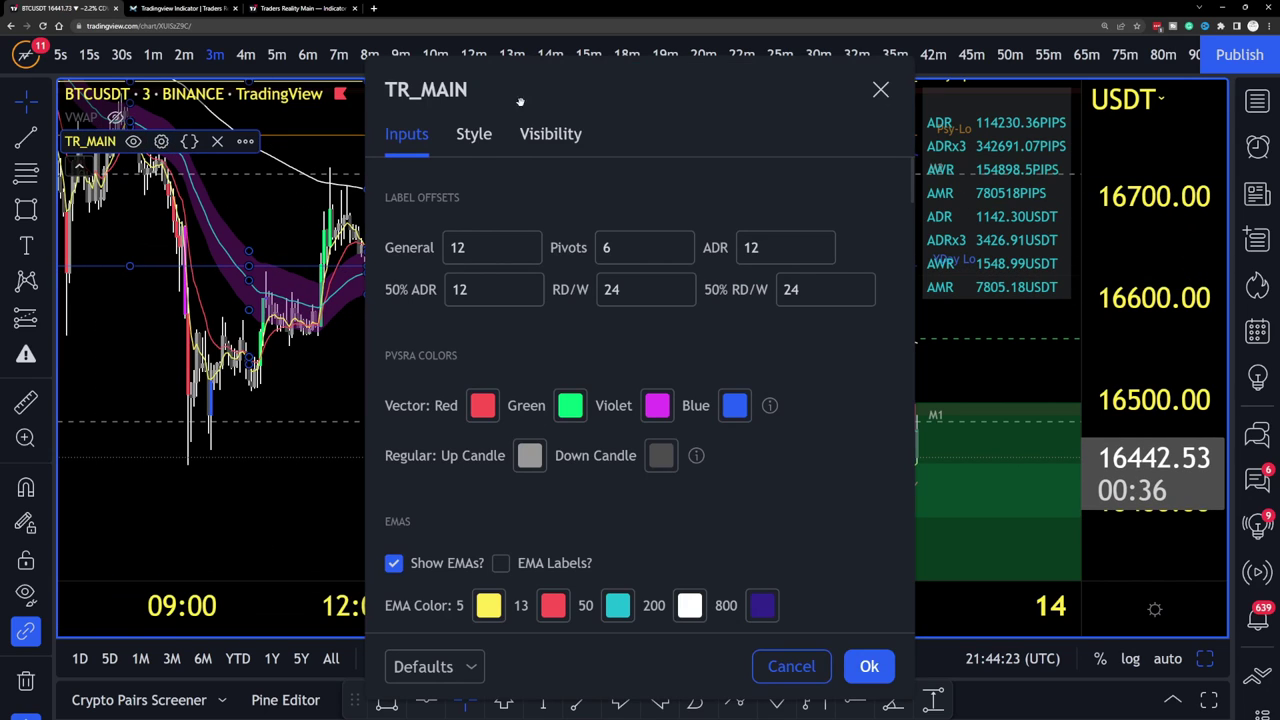
pyautogui.moveTo(600, 100); pyautogui.dragTo(337, 86)
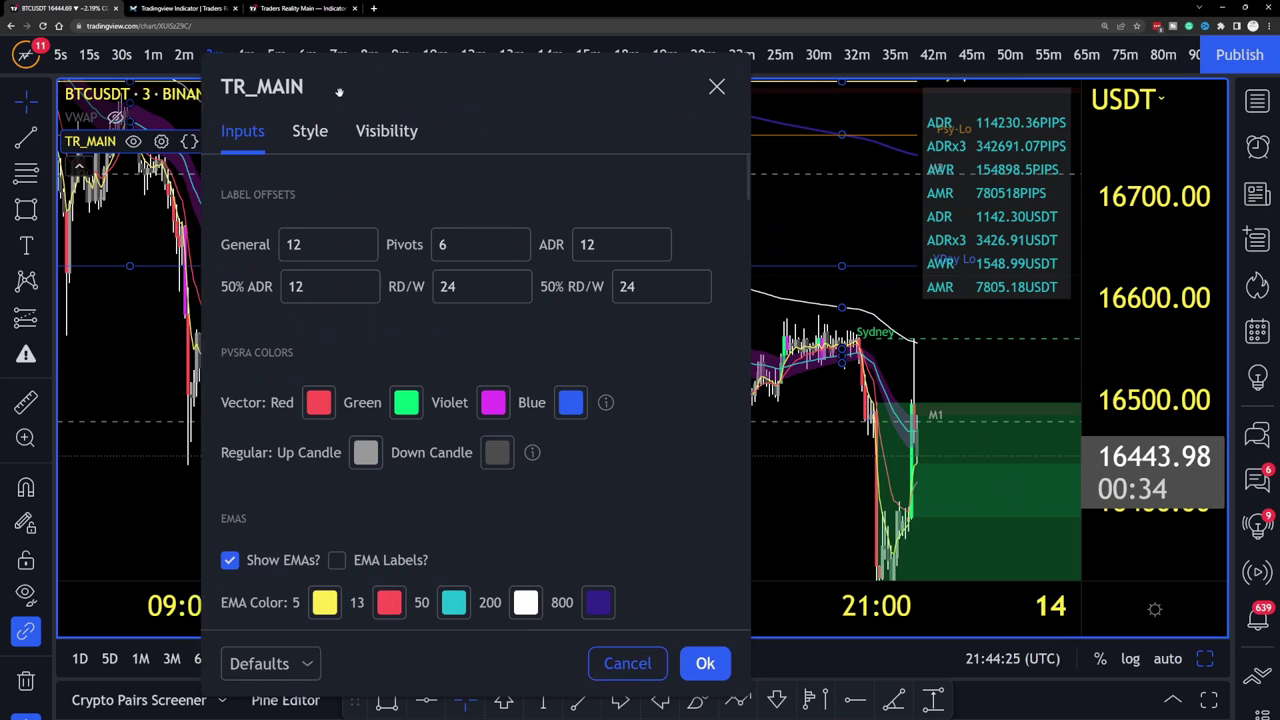
pyautogui.scroll(-10, 525, 360)
pyautogui.scroll(-15, 533, 364)
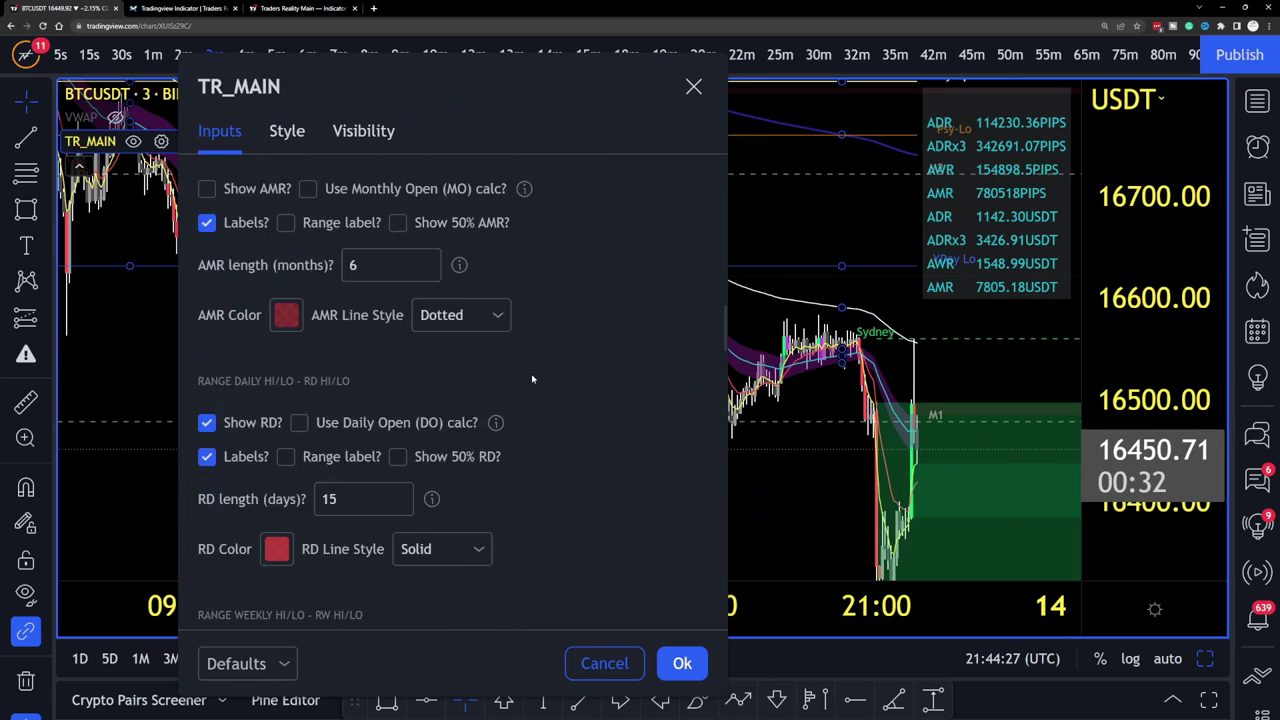
pyautogui.scroll(-5, 531, 376)
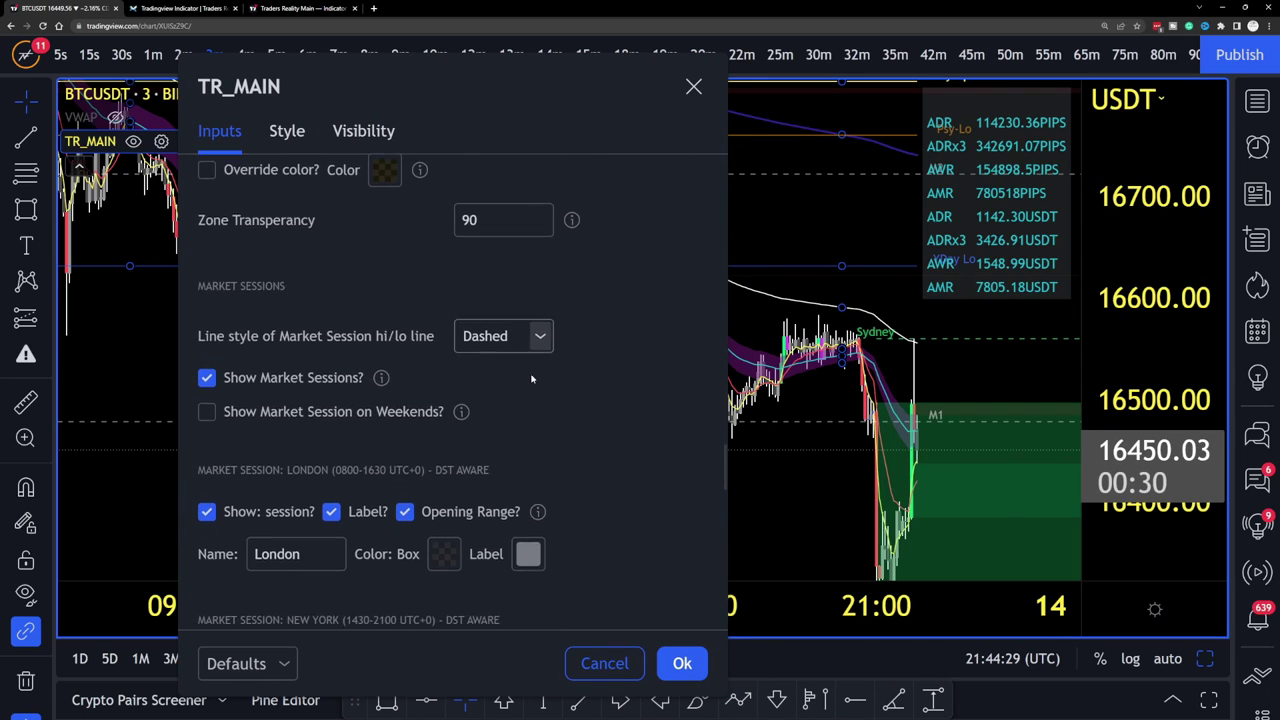
pyautogui.scroll(5, 527, 372)
pyautogui.scroll(2, 527, 374)
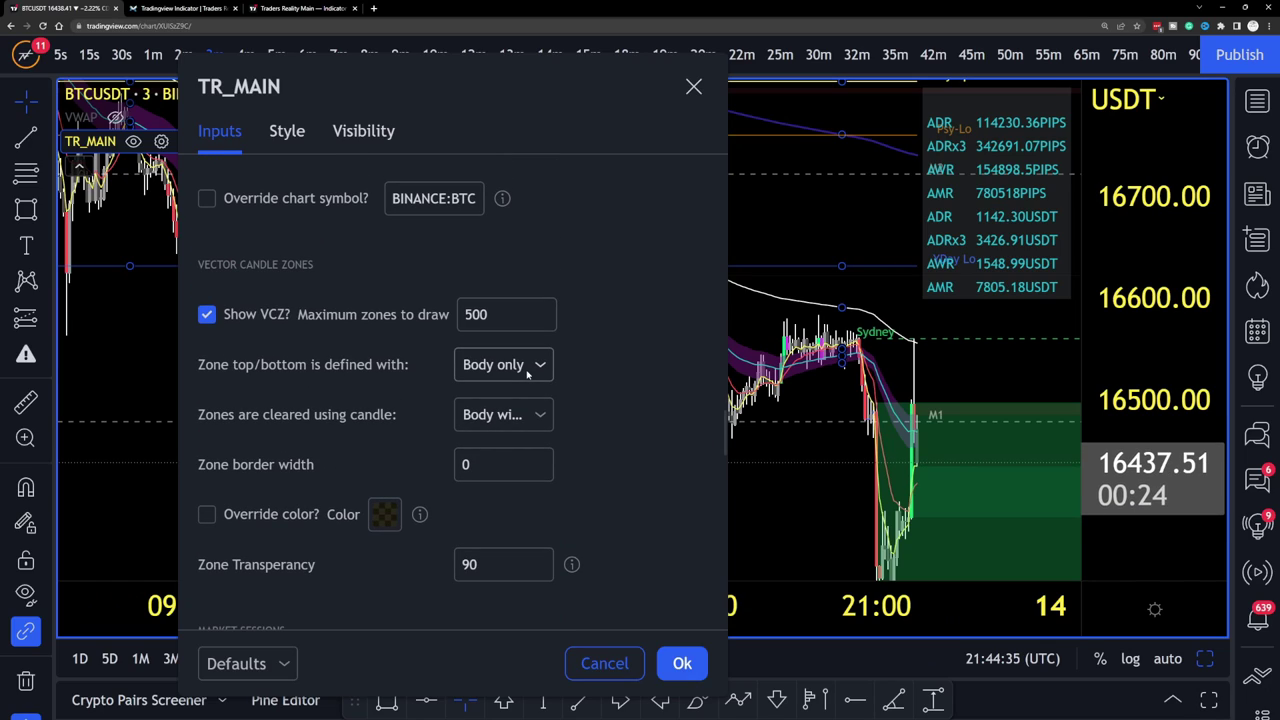
pyautogui.scroll(-1, 372, 366)
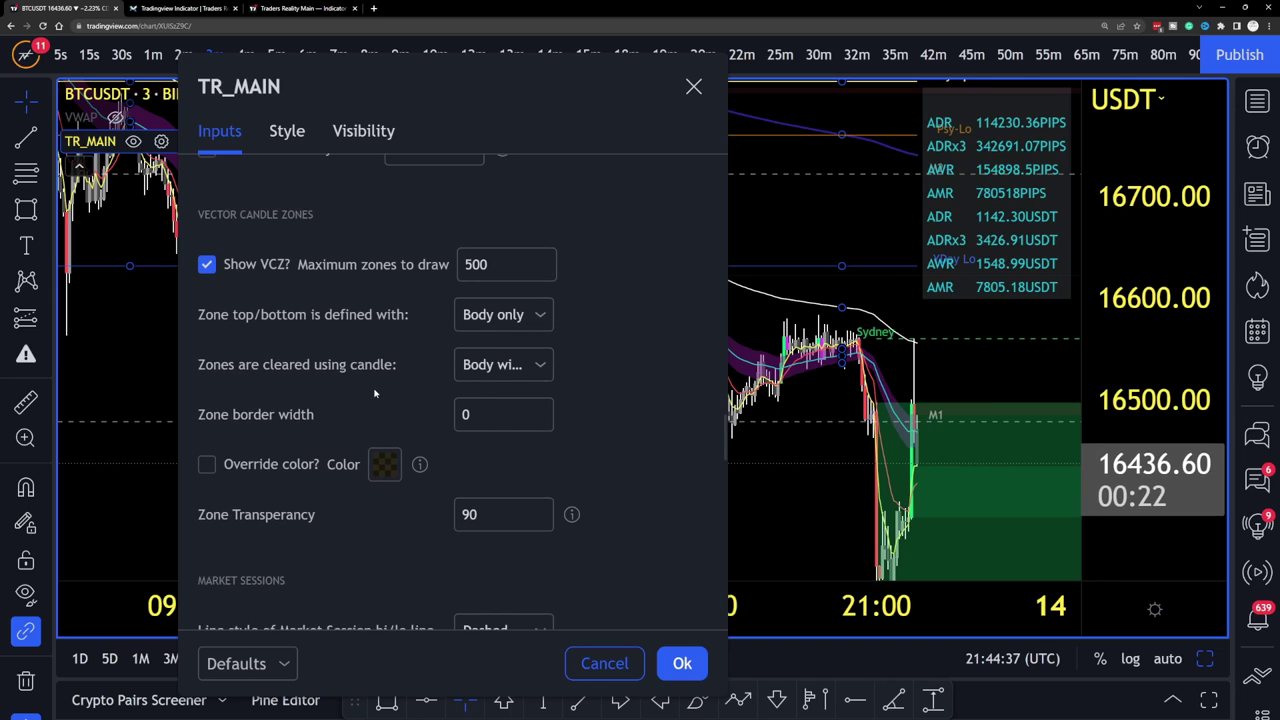
pyautogui.scroll(-3, 372, 366)
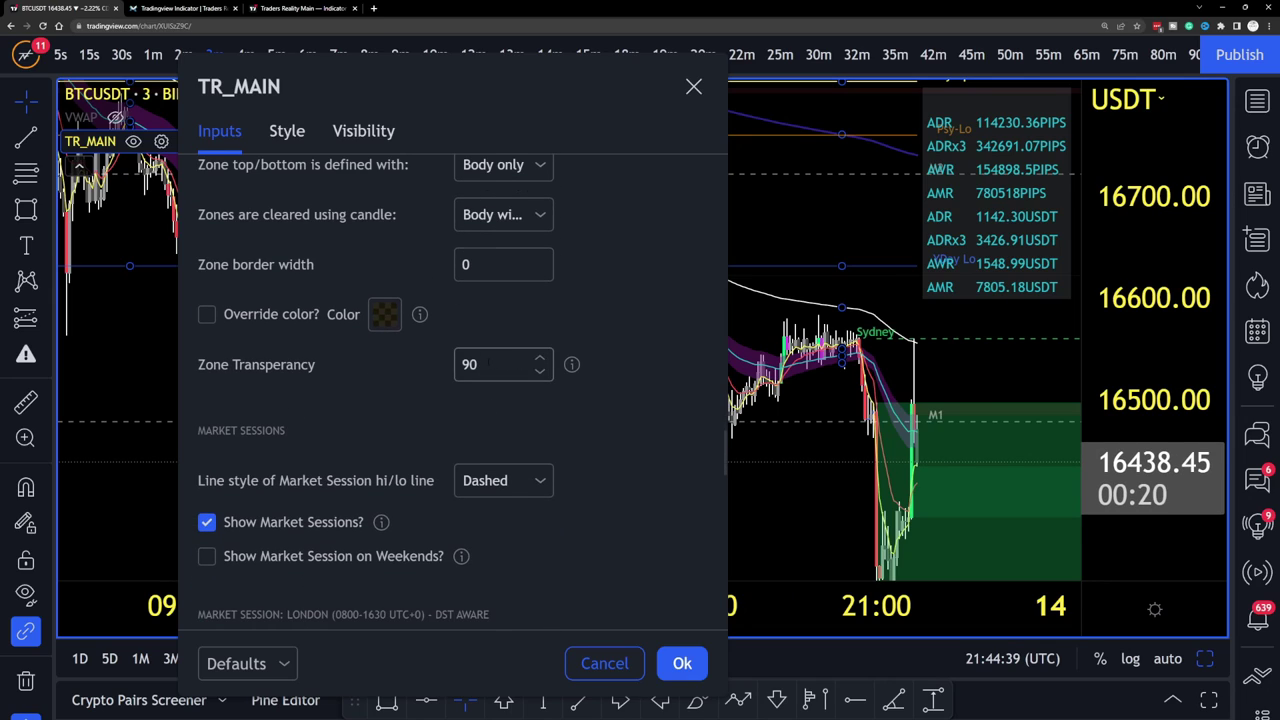
pyautogui.moveTo(573, 370)
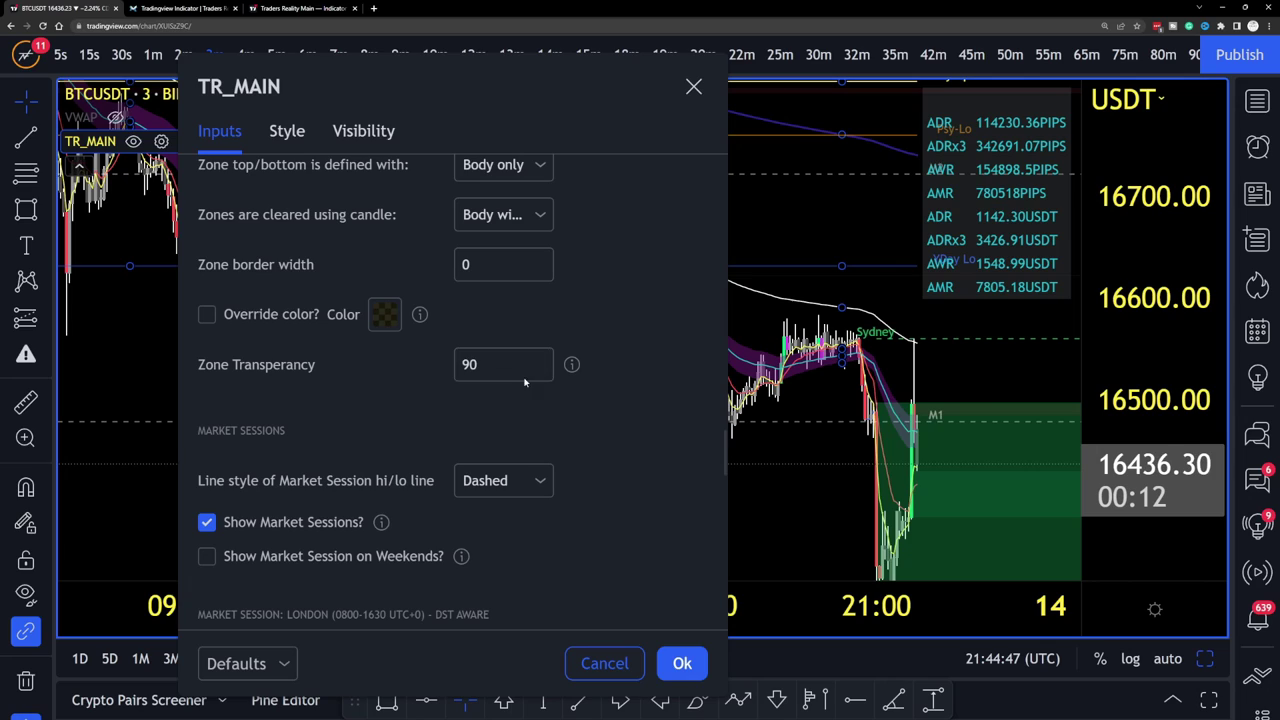
# View the Market Sessions settings of TR_MAIN and close the settings without changing anything.
pyautogui.scroll(-2, 476, 413)
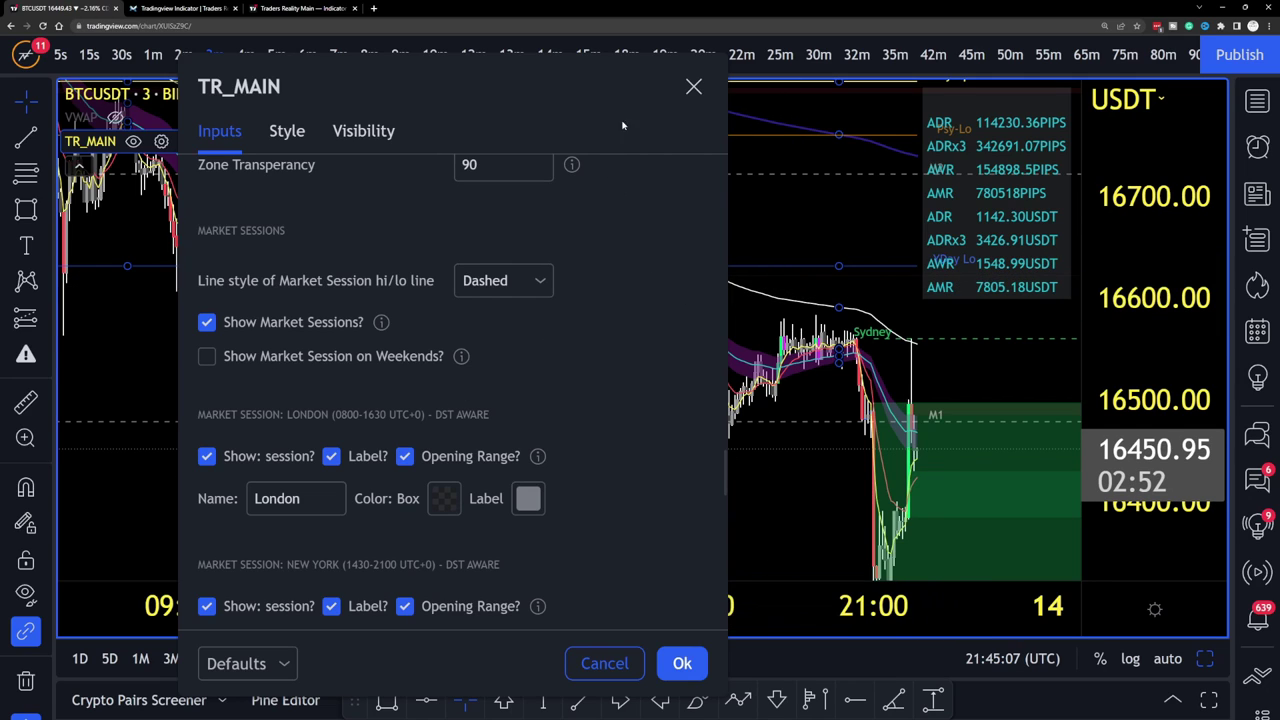
pyautogui.moveTo(628, 80); pyautogui.dragTo(435, 88)
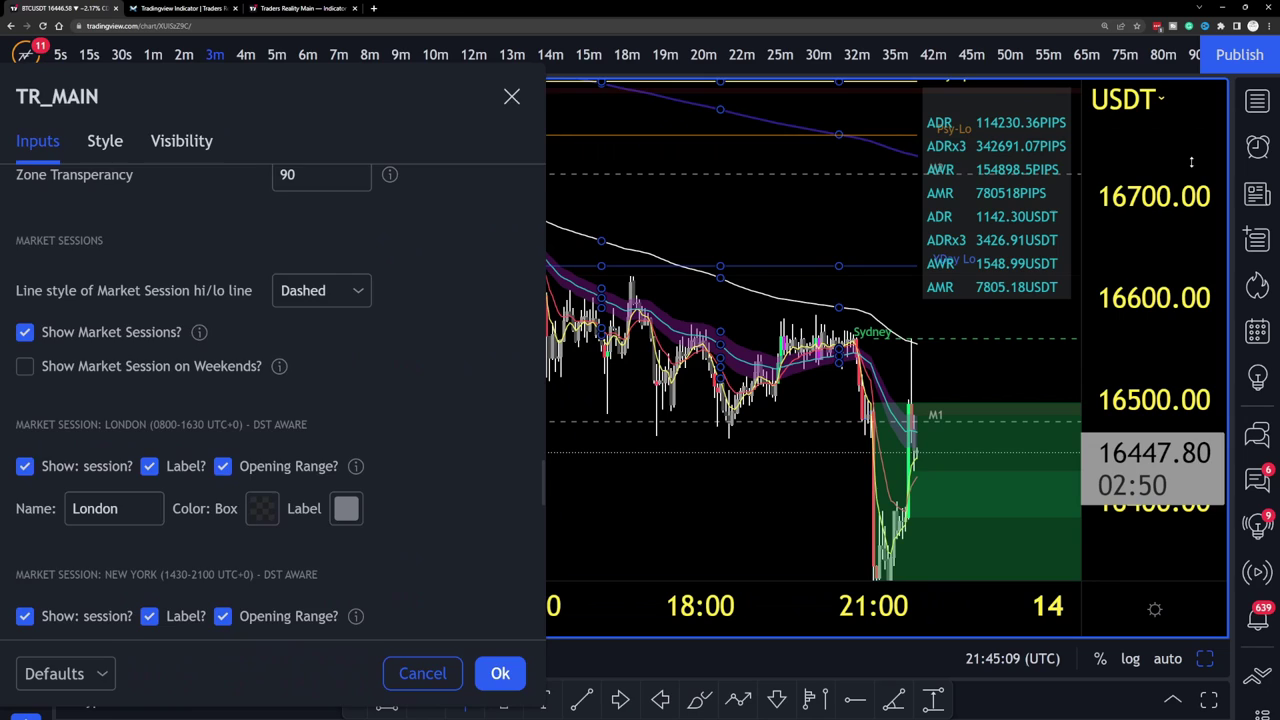
pyautogui.press('Escape')
# Bring the latest candles and their zones into view and switch the chart to the 15-minute timeframe.
pyautogui.moveTo(886, 320); pyautogui.dragTo(654, 226)
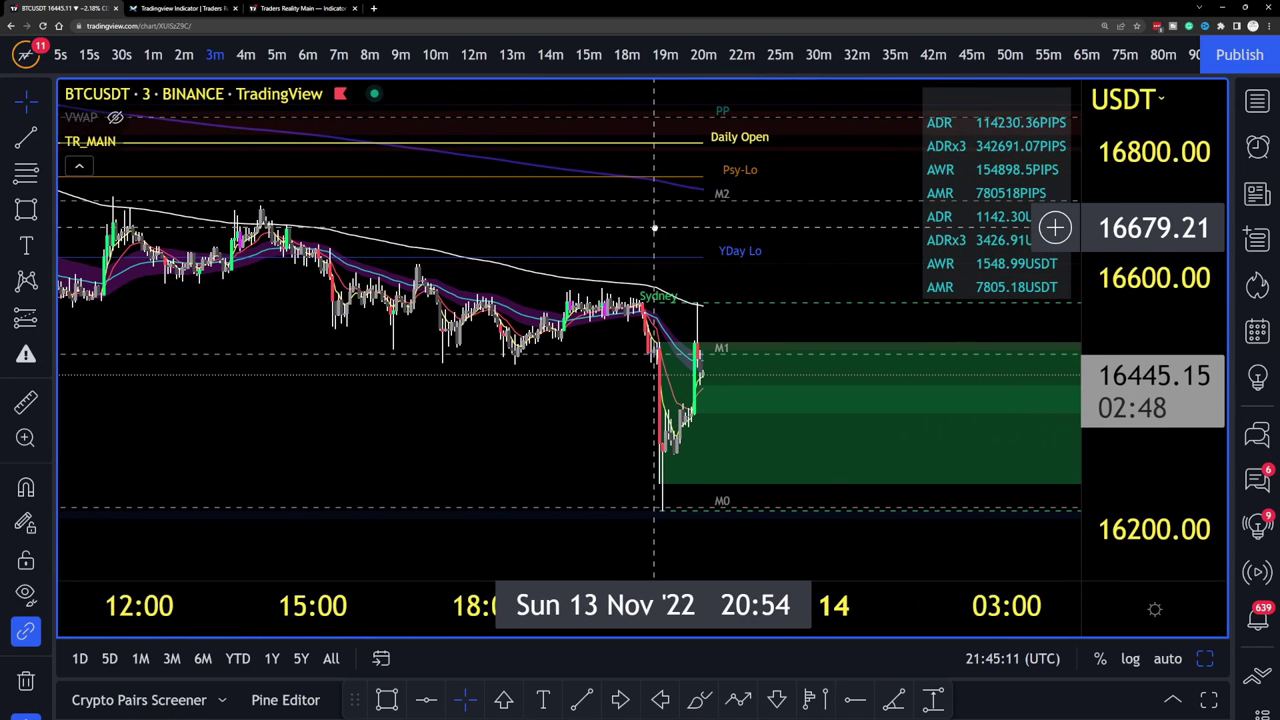
pyautogui.scroll(-2, 700, 266)
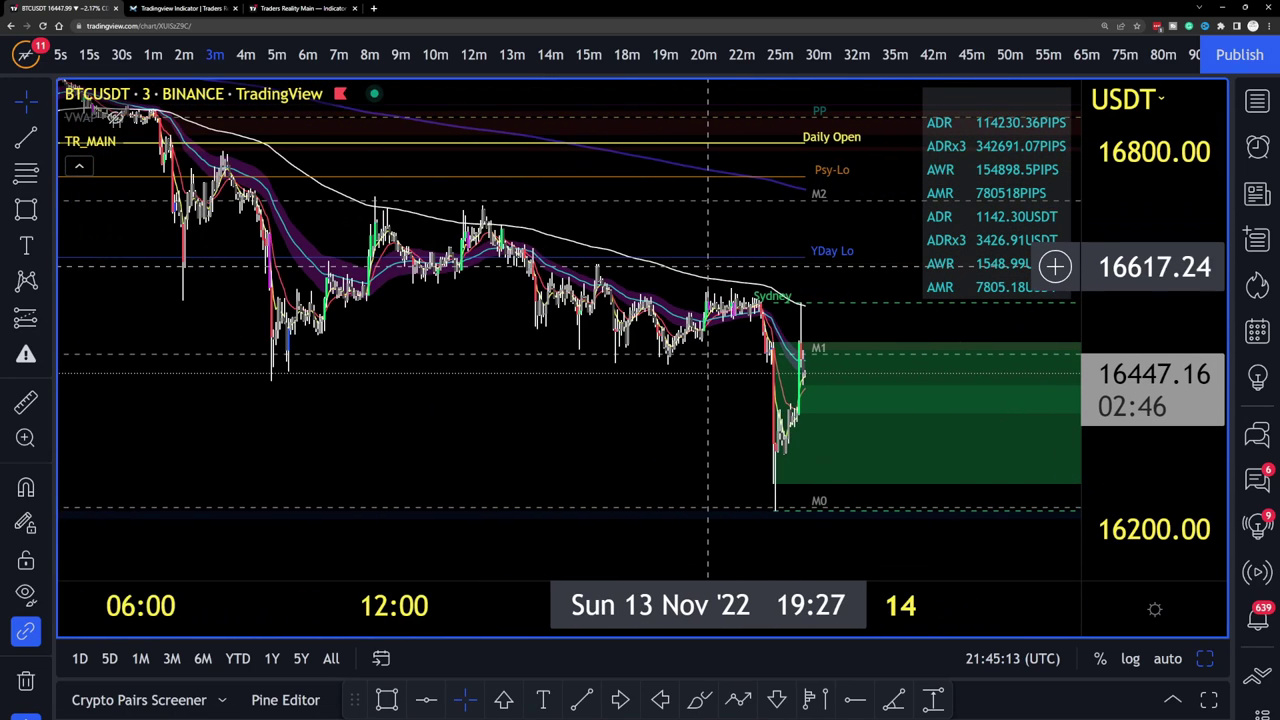
pyautogui.click(588, 54)
pyautogui.scroll(2, 700, 200)
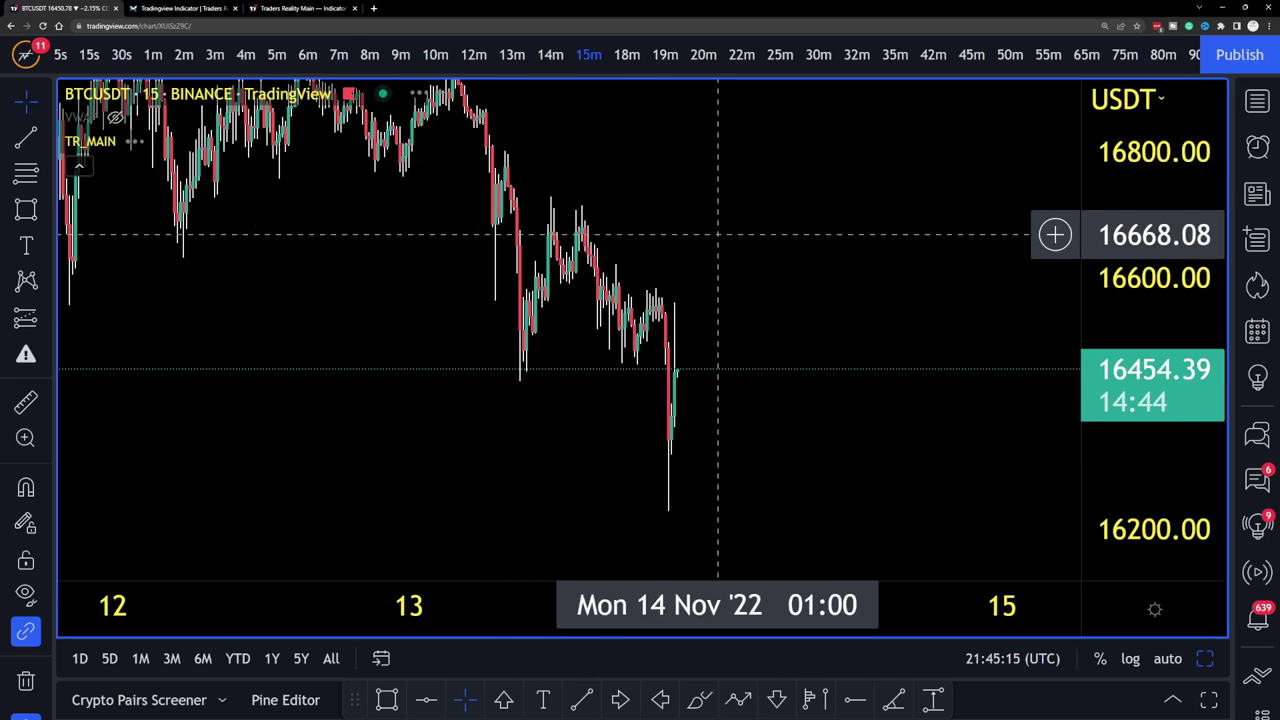
# Examine the candles and zones of 10 to 13 Nov on the 15-minute chart for market sessions over the weekend.
pyautogui.moveTo(663, 270); pyautogui.dragTo(932, 307)
pyautogui.scroll(-2, 990, 285)
pyautogui.moveTo(1154, 163); pyautogui.dragTo(1142, 285)
pyautogui.moveTo(1006, 217); pyautogui.dragTo(834, 206)
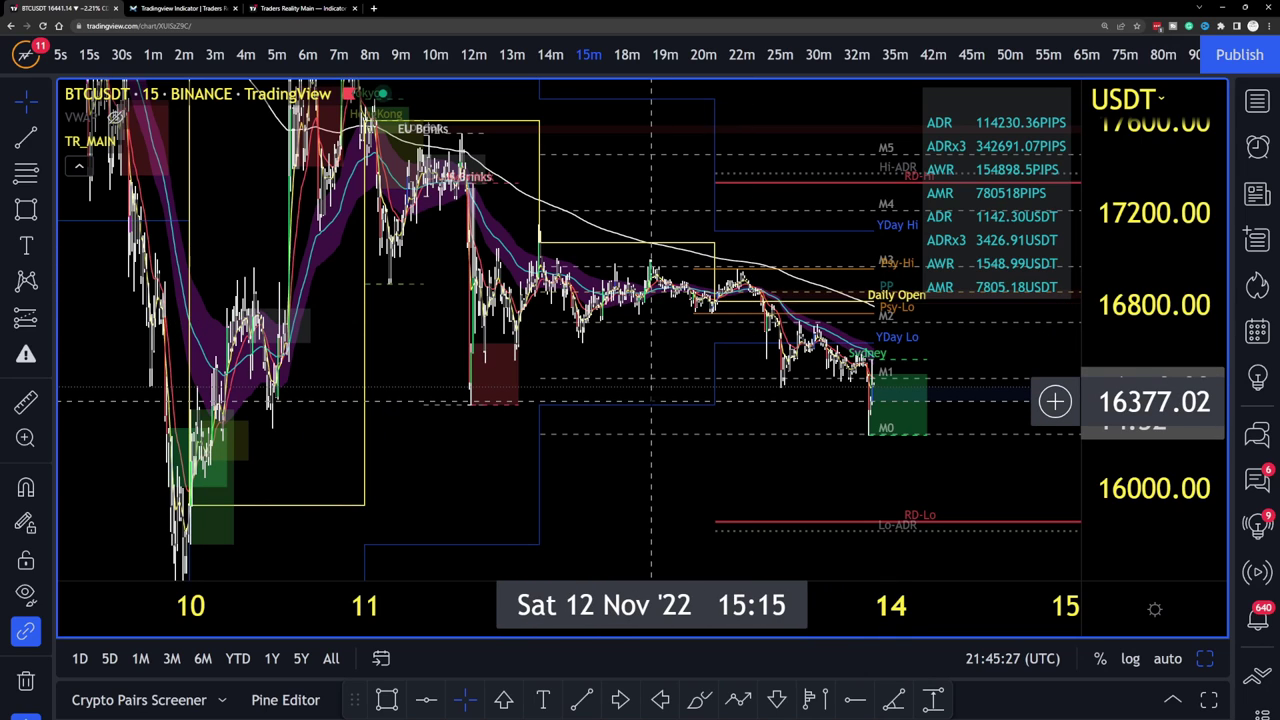
pyautogui.scroll(3, 690, 460)
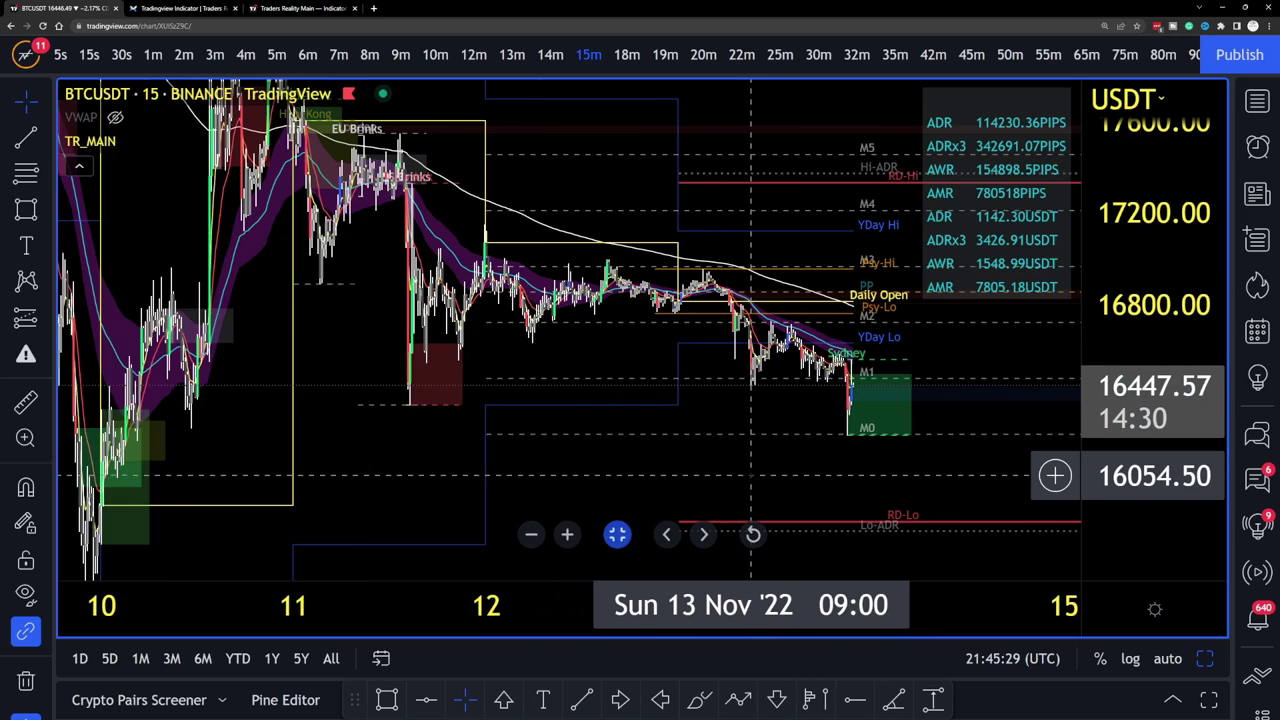
pyautogui.hscroll(2, 700, 468)
pyautogui.hscroll(2, 701, 473)
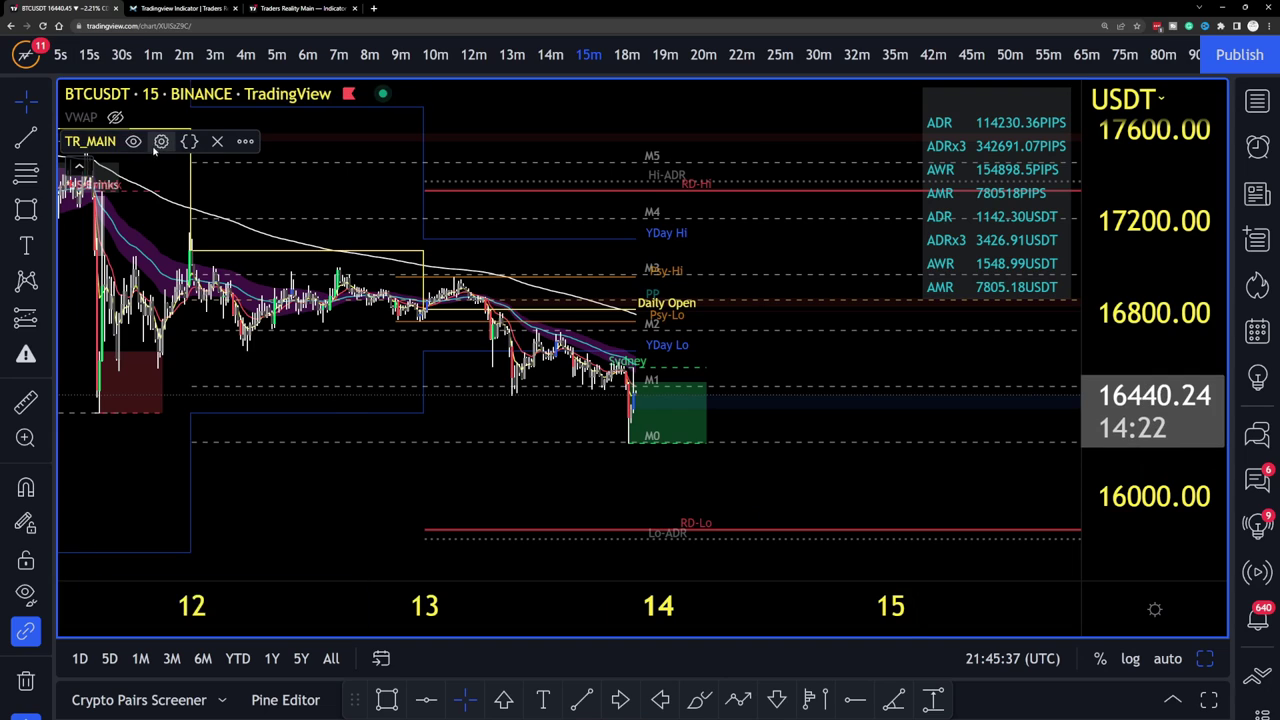
# Turn on market sessions on weekends in the TR_MAIN settings and examine the 12 and 13 Nov candles.
pyautogui.click(161, 141)
pyautogui.scroll(-3, 563, 219)
pyautogui.moveTo(585, 80); pyautogui.dragTo(910, 76)
pyautogui.scroll(-5, 911, 305)
pyautogui.scroll(-5, 913, 306)
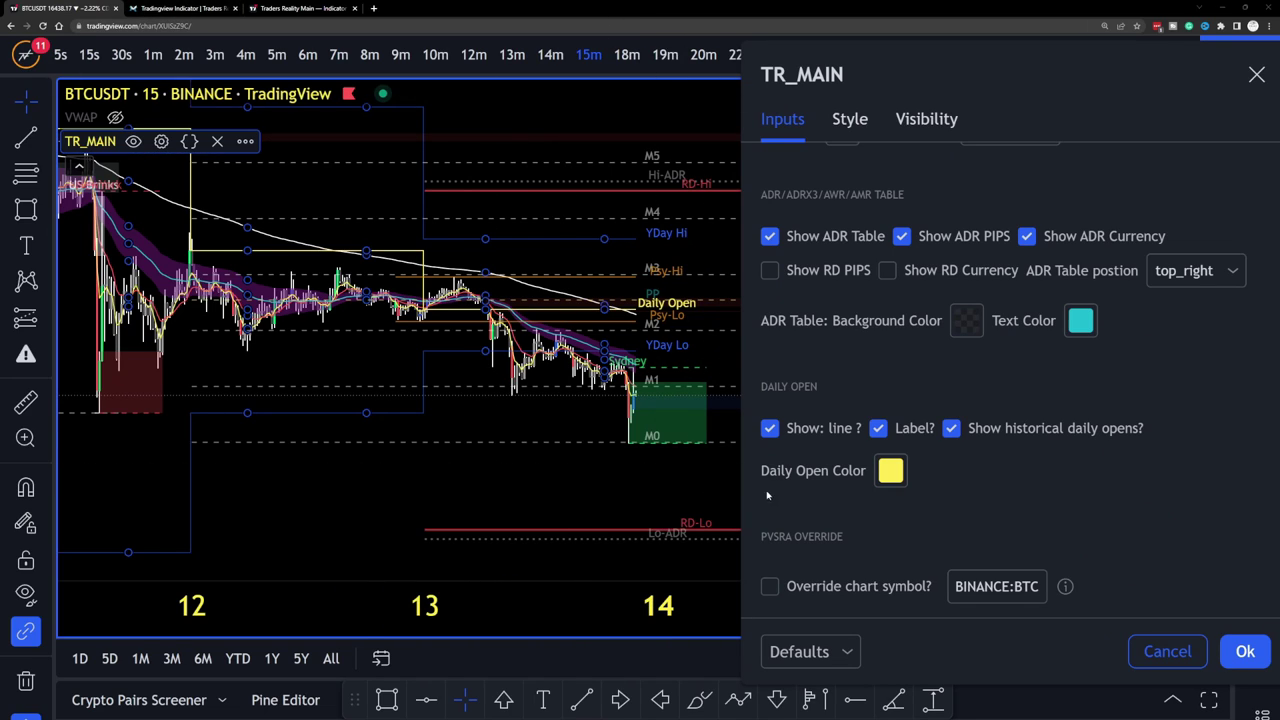
pyautogui.scroll(-3, 905, 464)
pyautogui.scroll(-4, 900, 467)
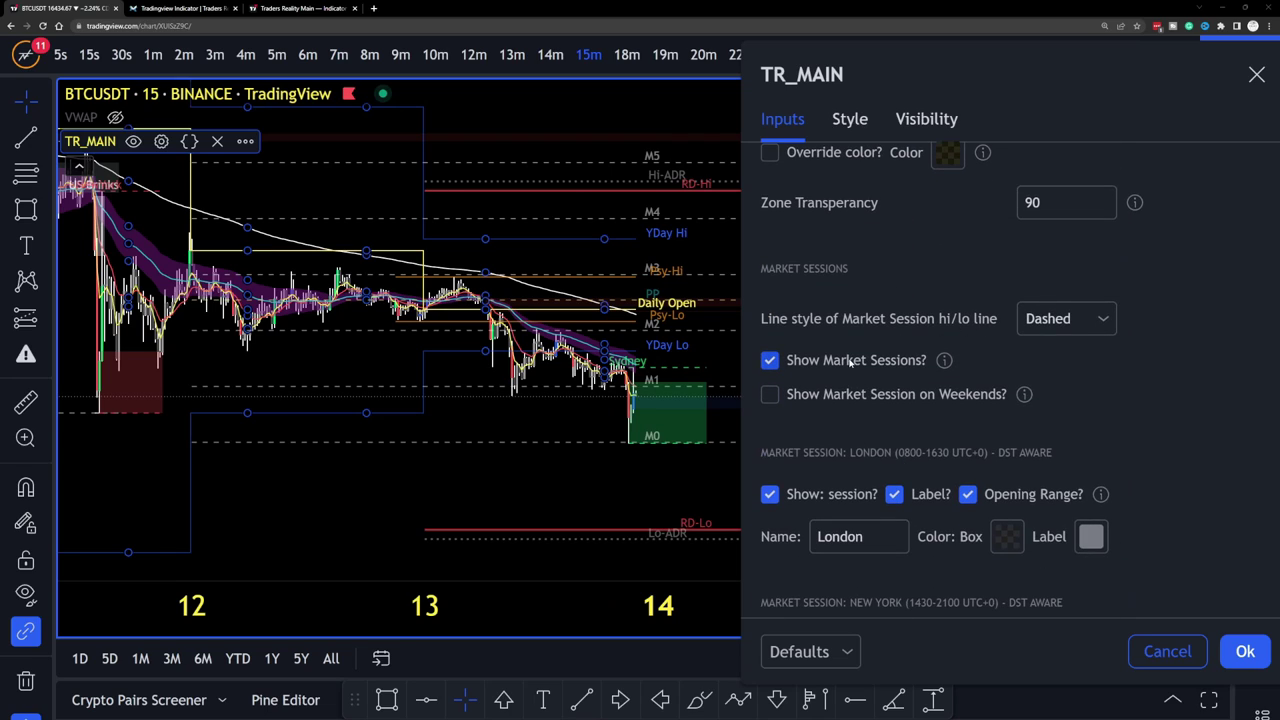
pyautogui.click(772, 397)
pyautogui.click(1244, 651)
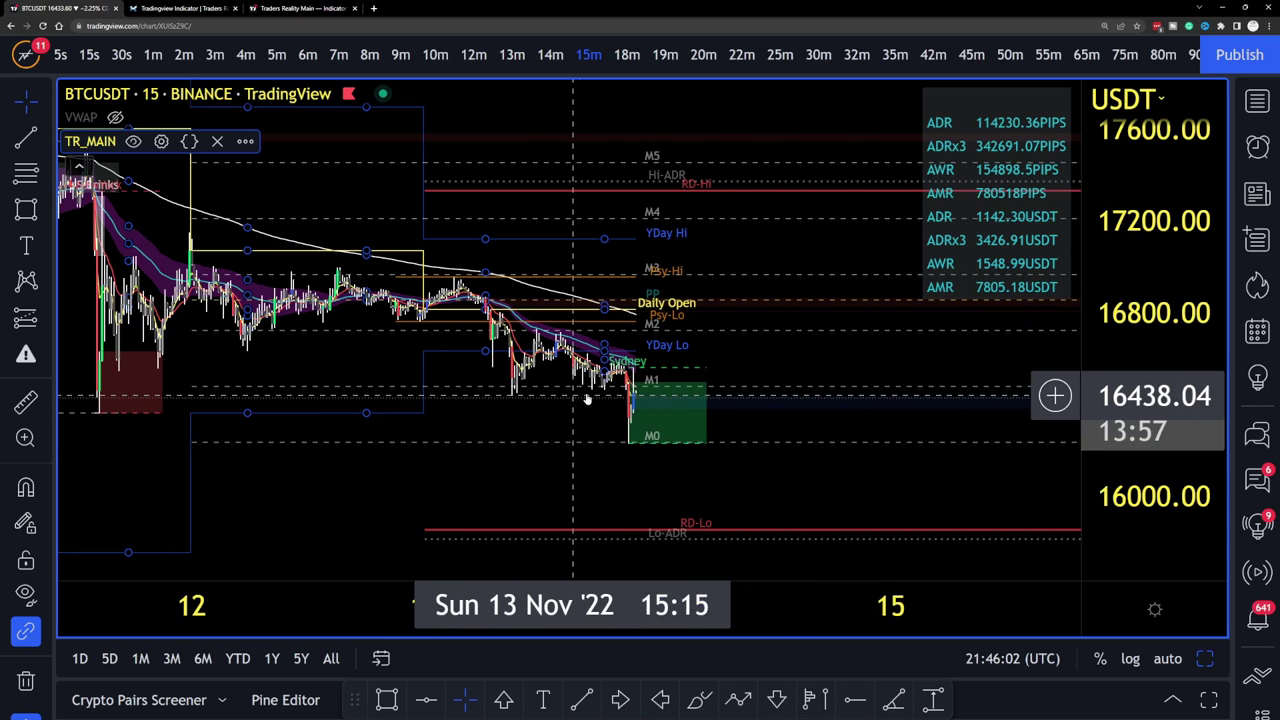
pyautogui.moveTo(446, 445); pyautogui.dragTo(771, 451)
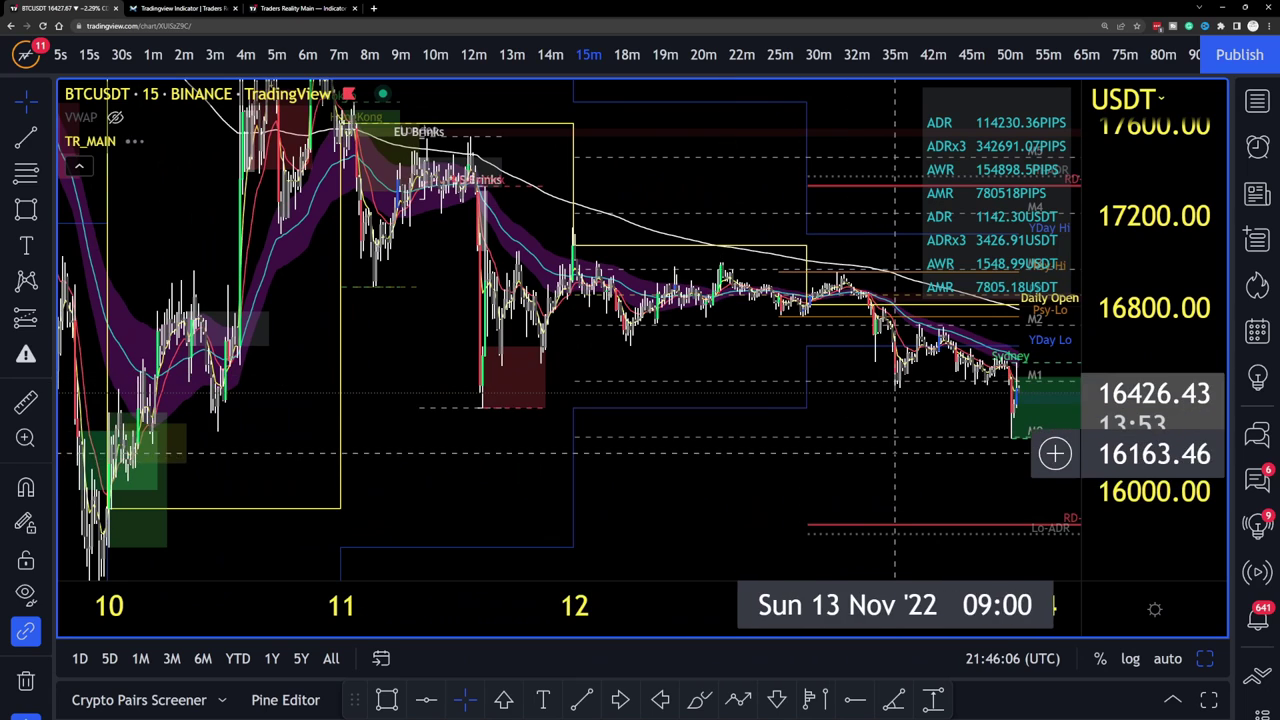
pyautogui.moveTo(895, 453); pyautogui.dragTo(738, 480)
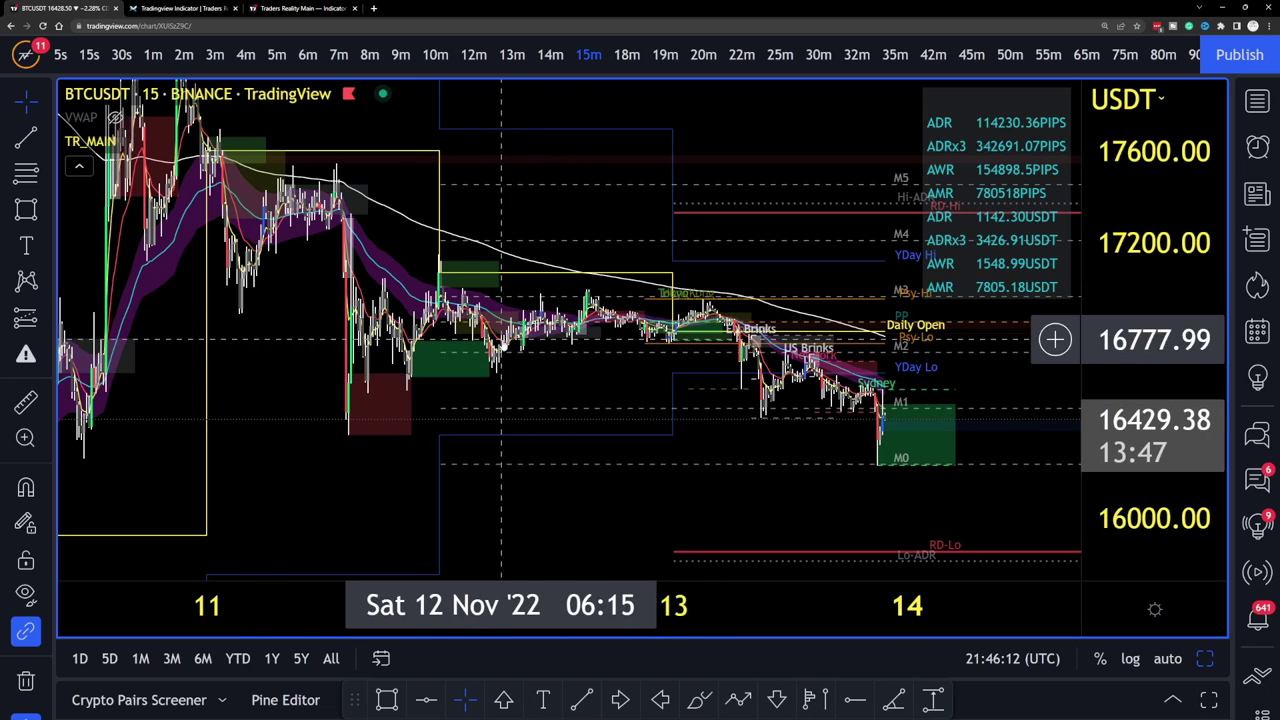
# Read the descriptions of the TR_MAIN market session display options and turn off market sessions on weekends.
pyautogui.moveTo(168, 145)
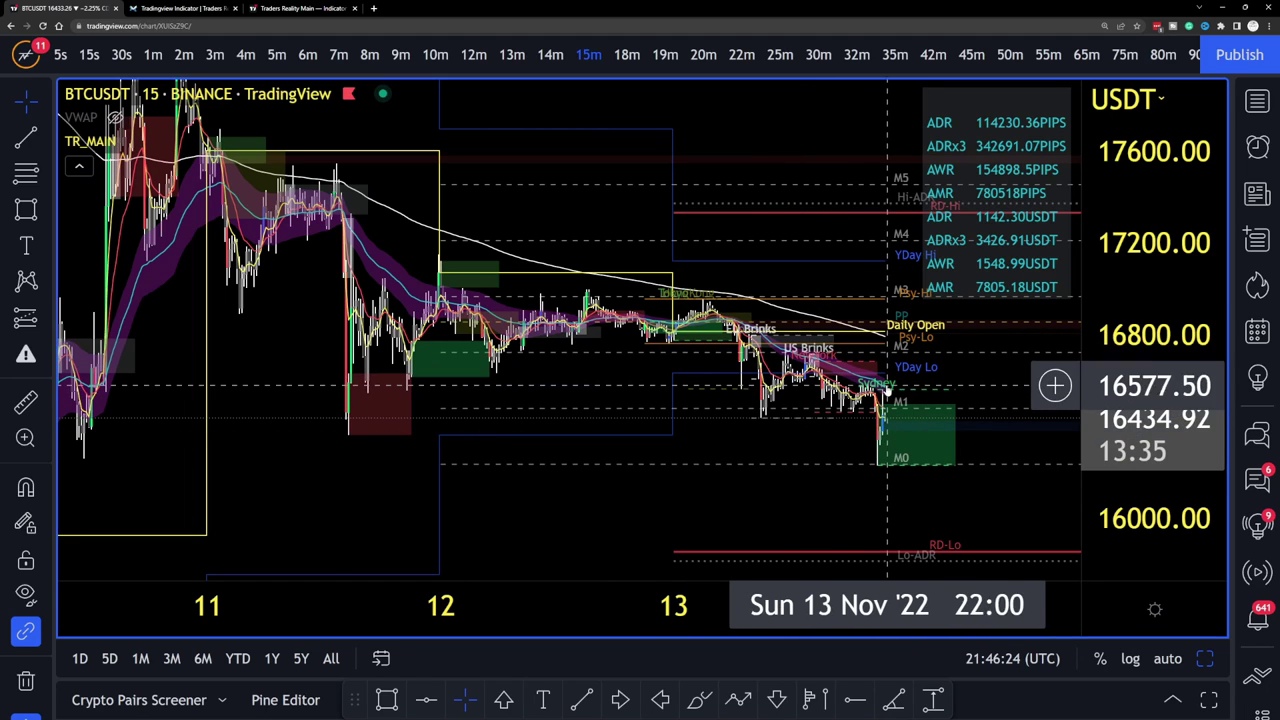
pyautogui.moveTo(95, 141)
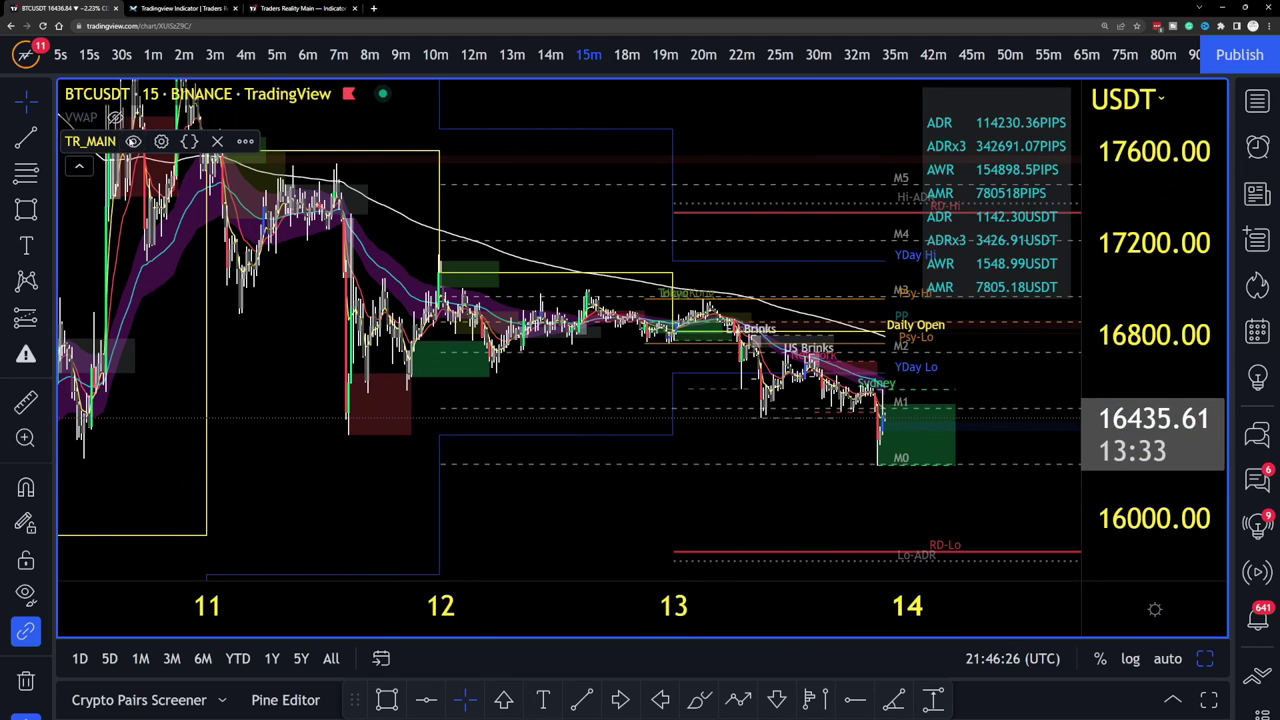
pyautogui.click(161, 141)
pyautogui.moveTo(508, 88); pyautogui.dragTo(862, 77)
pyautogui.scroll(-10, 996, 266)
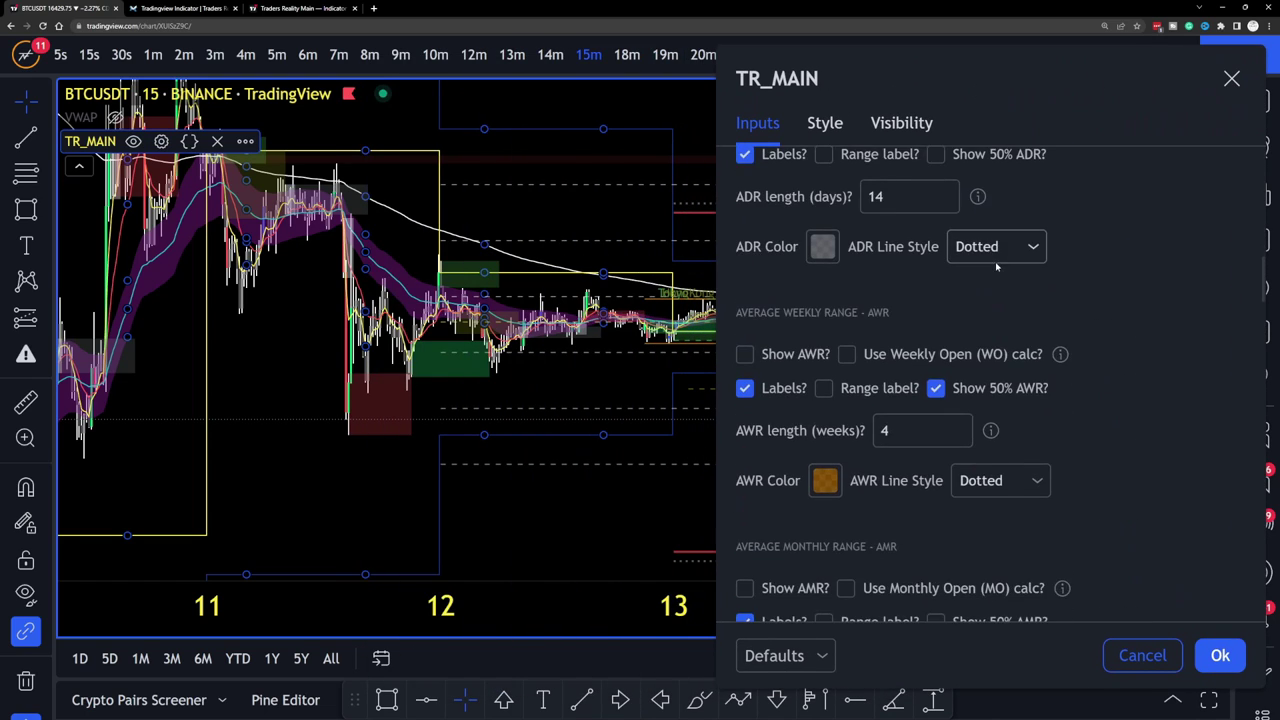
pyautogui.scroll(-15, 998, 268)
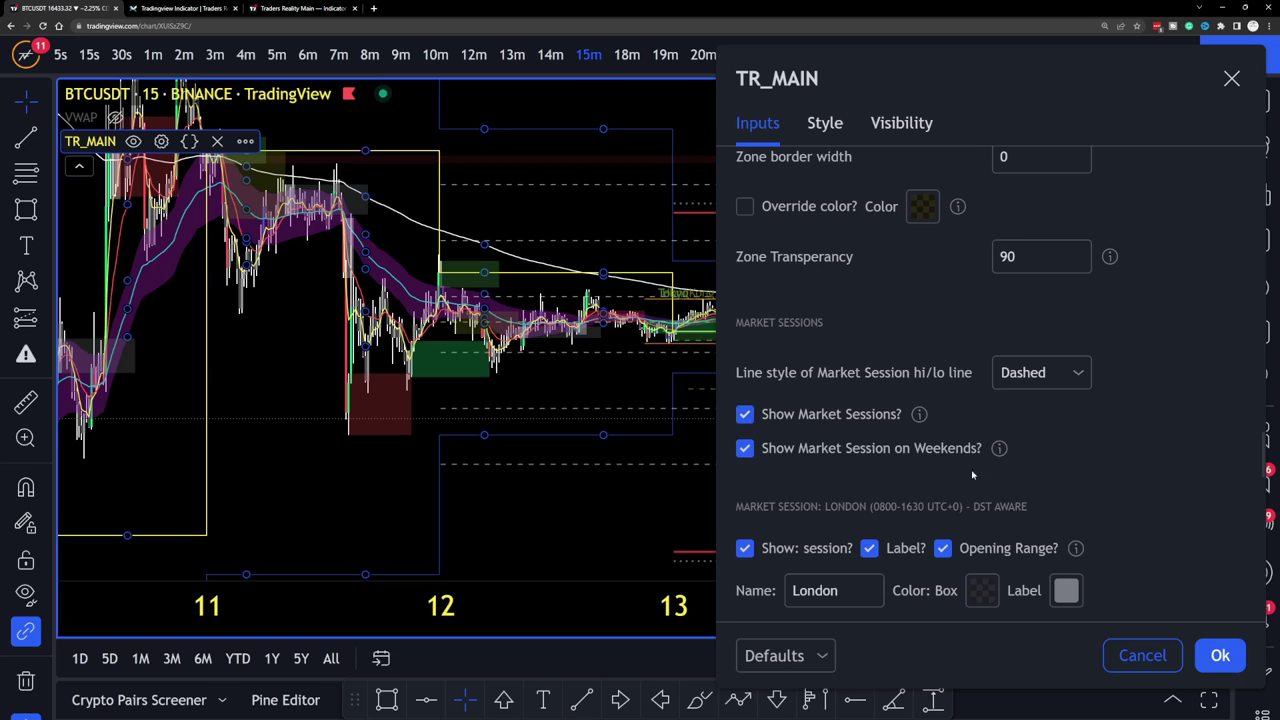
pyautogui.moveTo(920, 420)
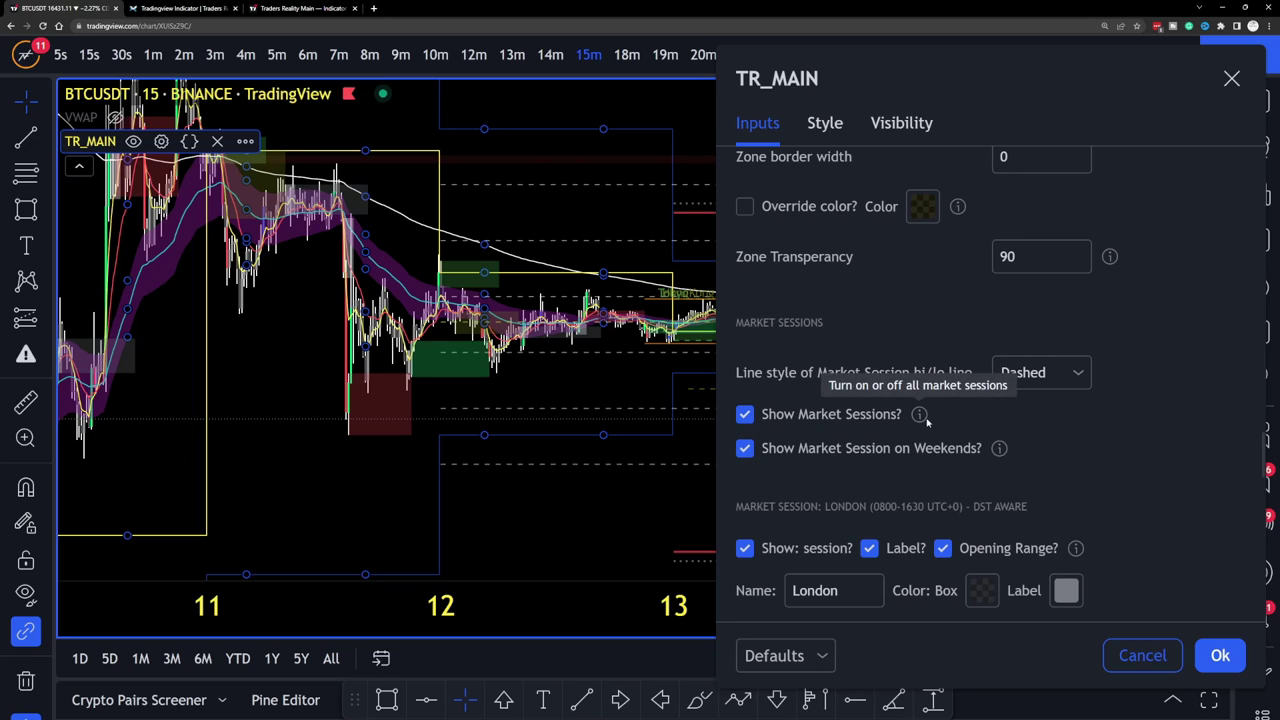
pyautogui.moveTo(1000, 450)
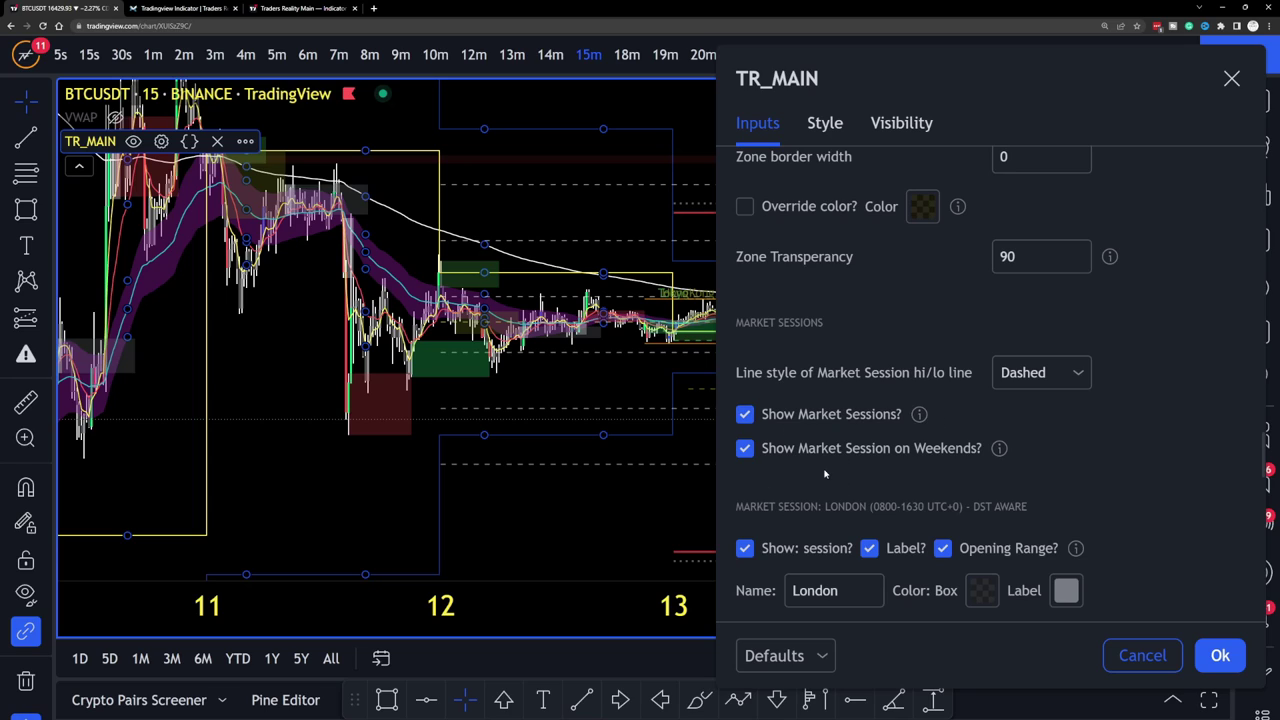
pyautogui.click(744, 449)
pyautogui.scroll(-5, 784, 465)
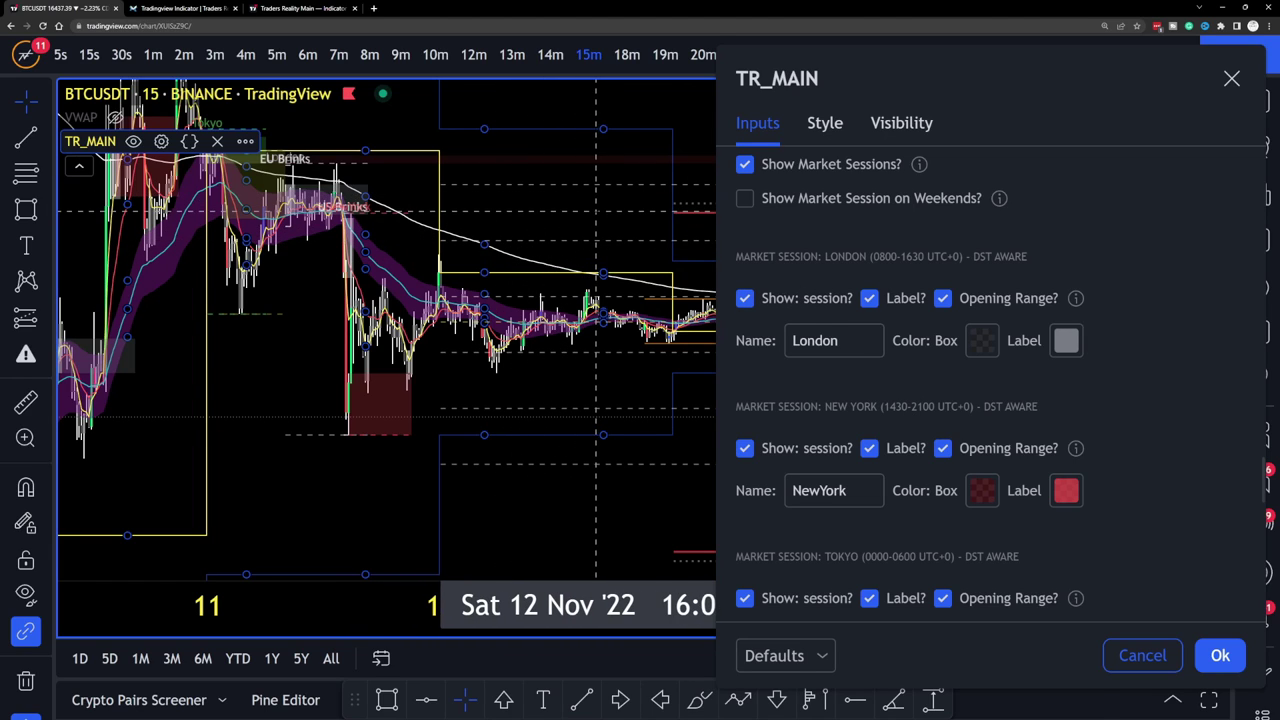
pyautogui.press('Escape')
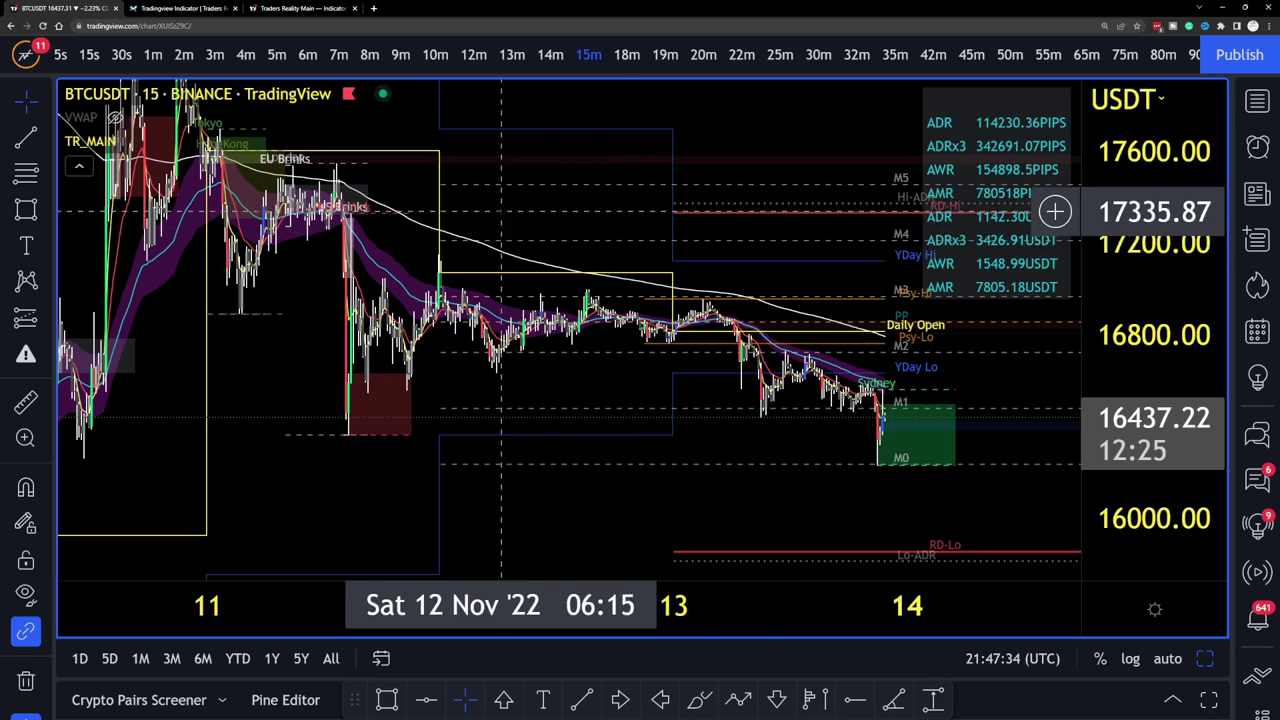
# Examine the labelled market sessions of 11 Nov close up on the 15-minute chart.
pyautogui.moveTo(500, 209); pyautogui.dragTo(808, 290)
pyautogui.scroll(3, 808, 290)
pyautogui.moveTo(489, 151); pyautogui.dragTo(730, 200)
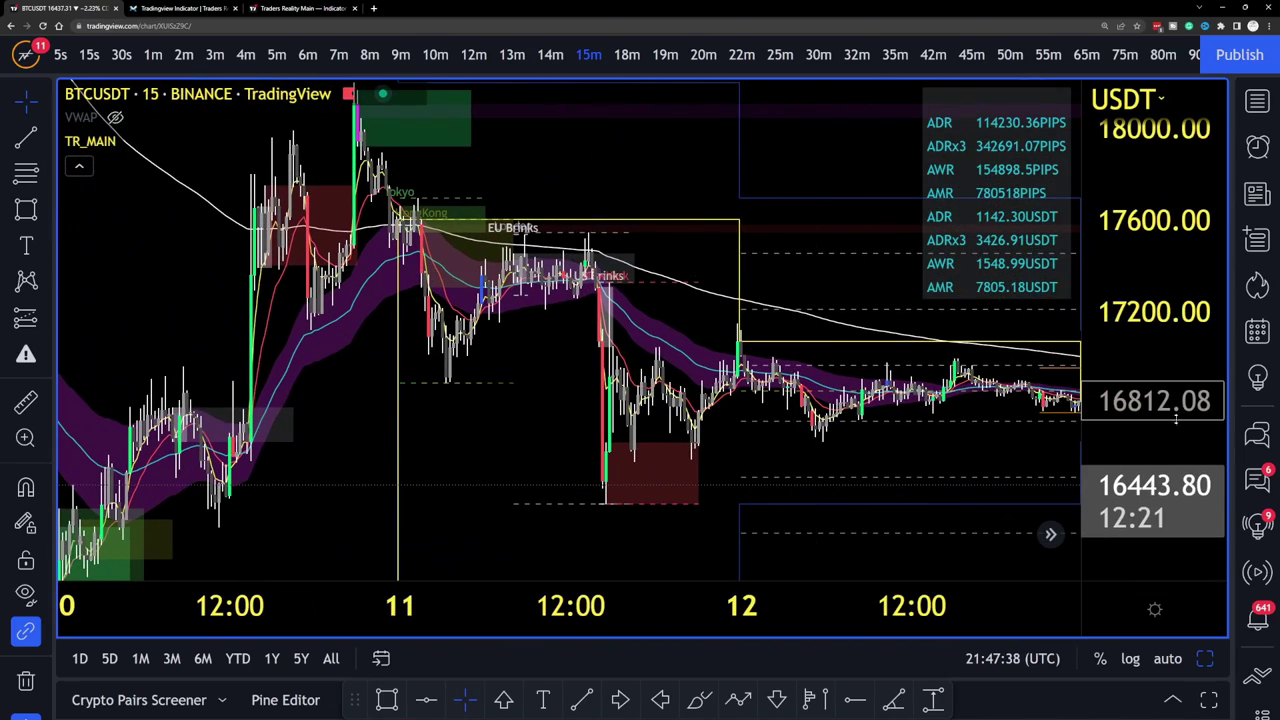
pyautogui.moveTo(1187, 388); pyautogui.dragTo(1054, 309)
pyautogui.scroll(3, 1054, 330)
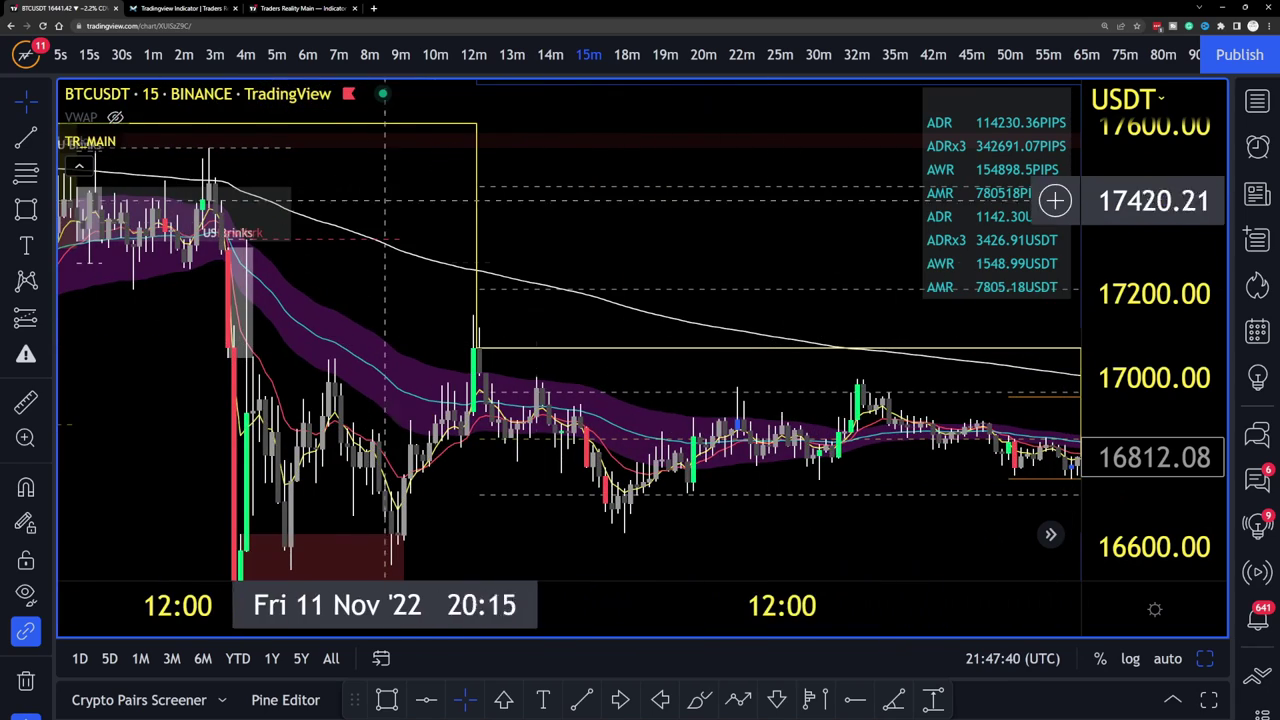
pyautogui.moveTo(380, 200); pyautogui.dragTo(817, 272)
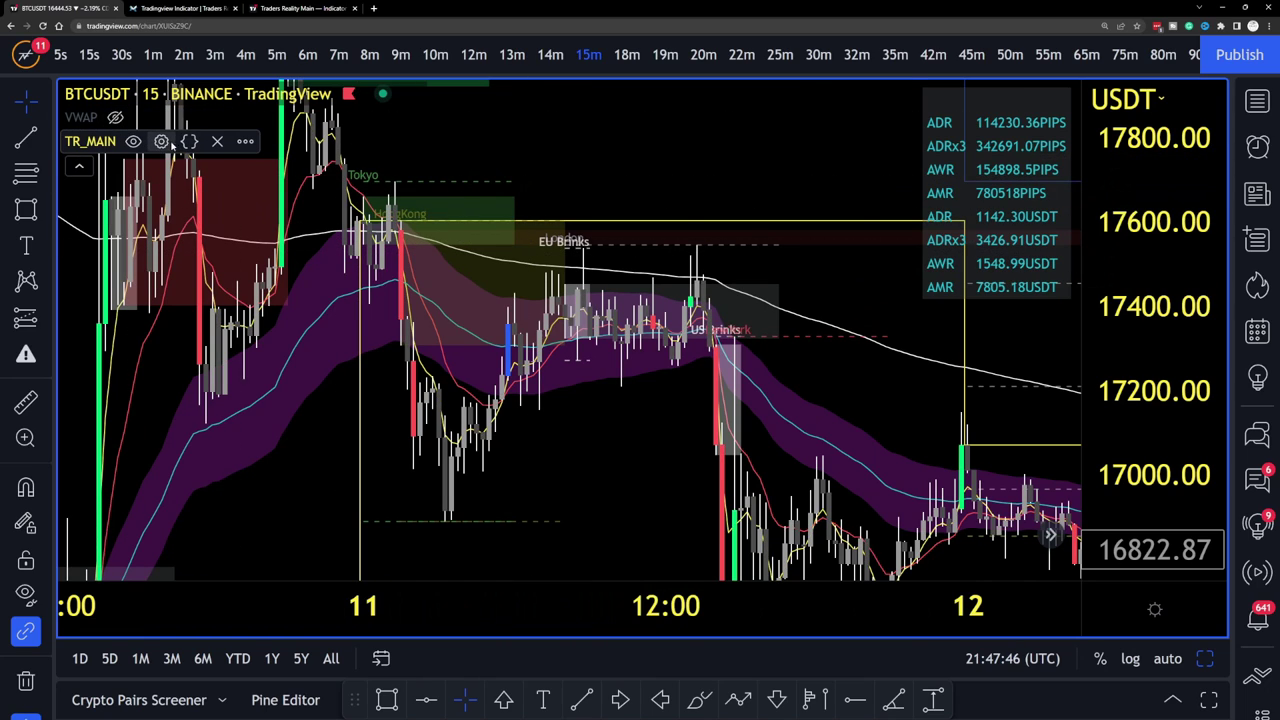
# Shorten the London market session's name to L in the TR_MAIN settings.
pyautogui.click(163, 142)
pyautogui.moveTo(463, 89); pyautogui.dragTo(810, 84)
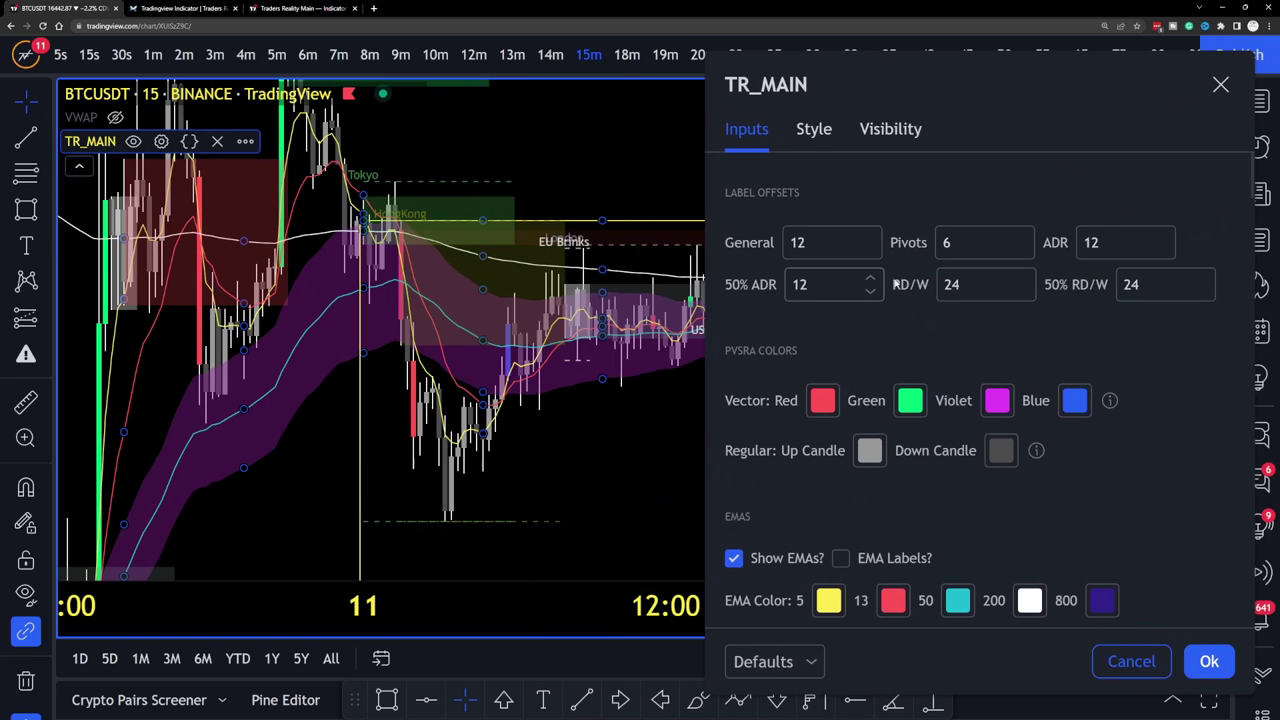
pyautogui.scroll(-20, 894, 284)
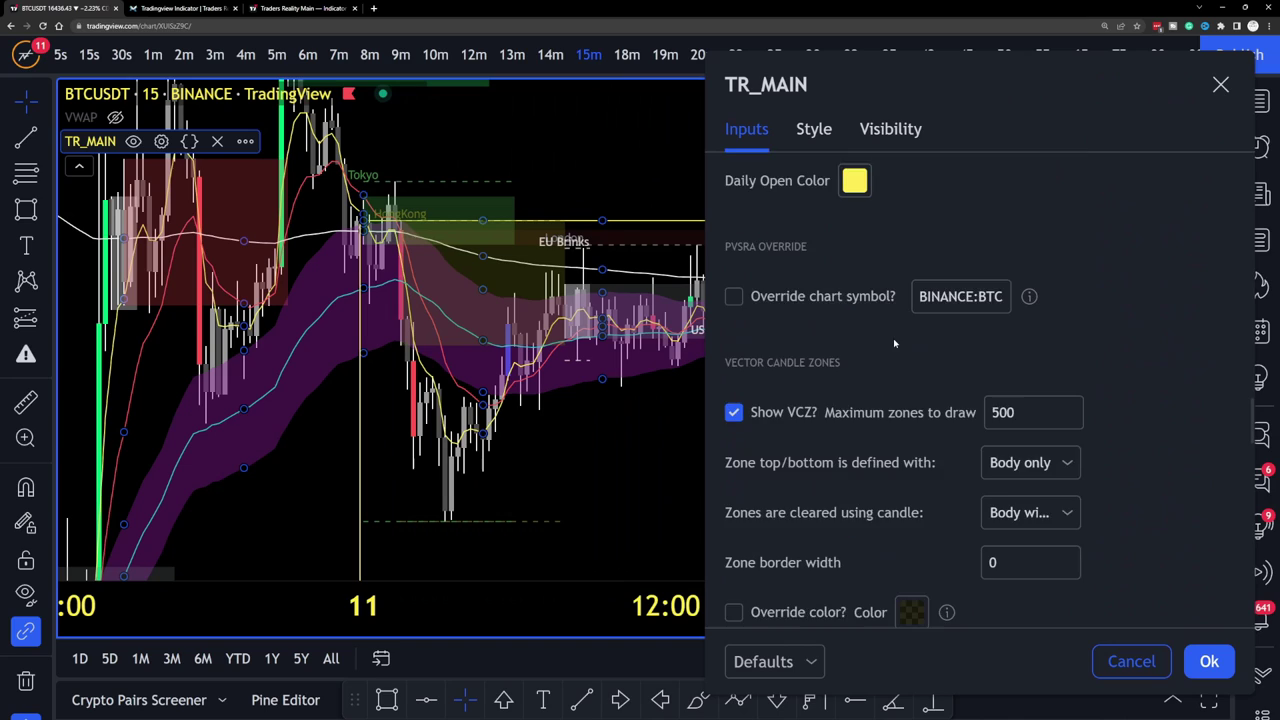
pyautogui.scroll(-8, 894, 344)
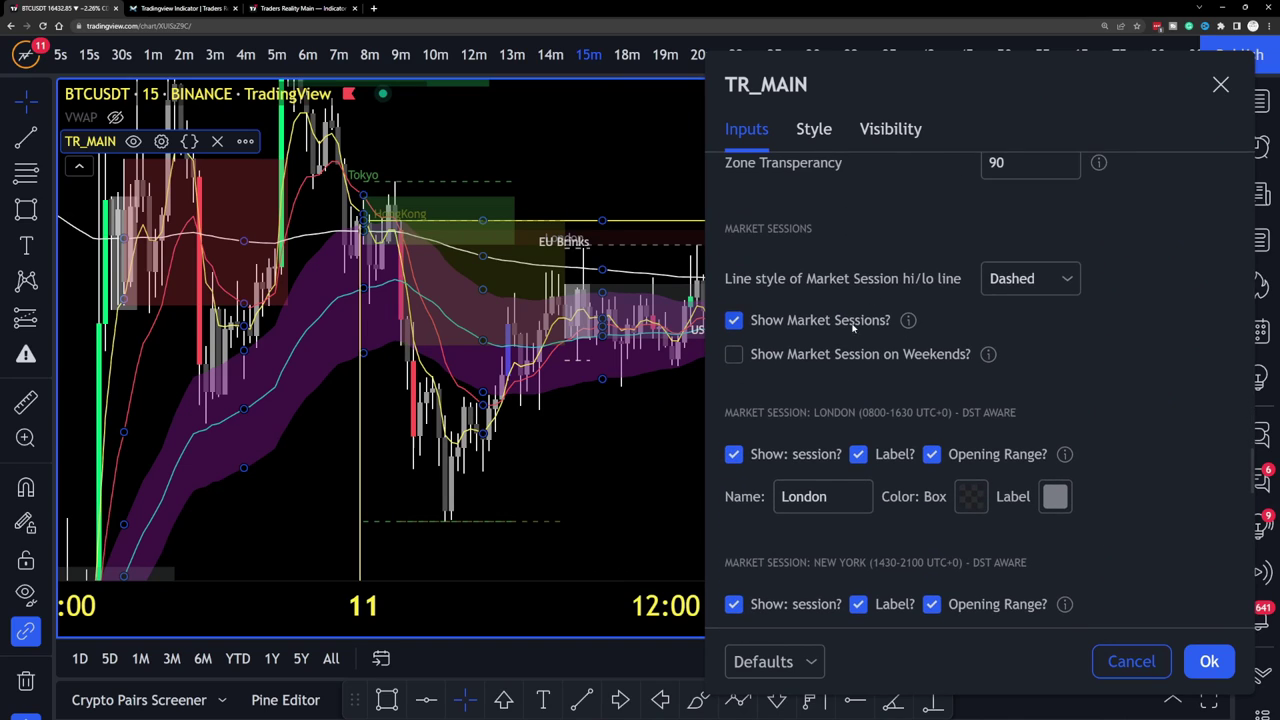
pyautogui.scroll(-3, 852, 326)
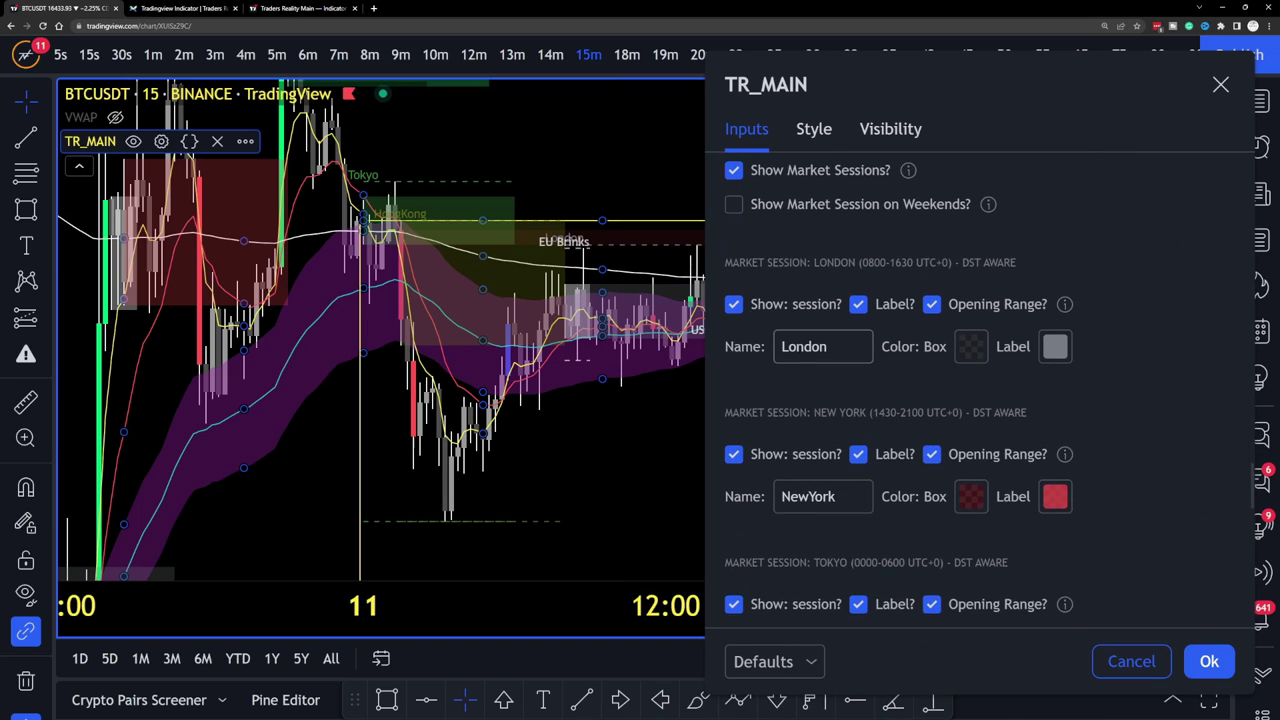
pyautogui.click(843, 348)
pyautogui.press('BackSpace')
pyautogui.press('BackSpace')
pyautogui.press('BackSpace')
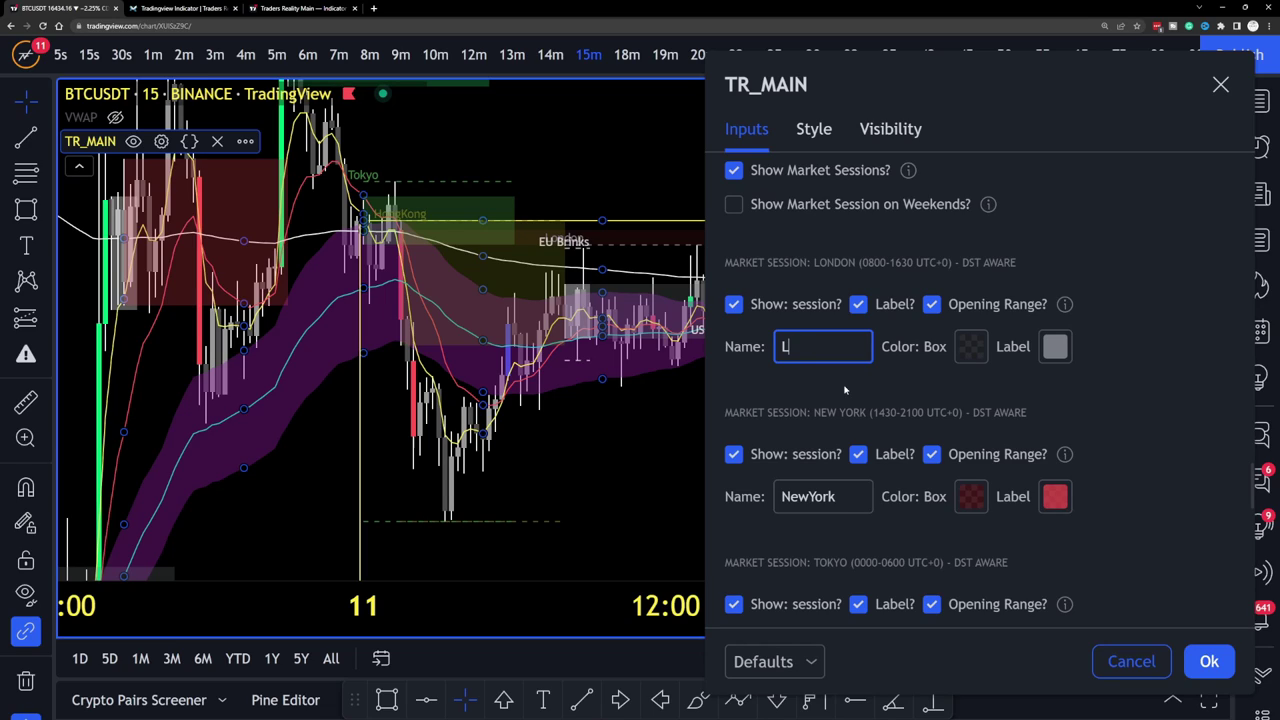
pyautogui.click(846, 392)
# Shorten the New York session's name to NY and the Tokyo session's name to T.
pyautogui.moveTo(838, 497); pyautogui.dragTo(791, 497)
pyautogui.press('BackSpace')
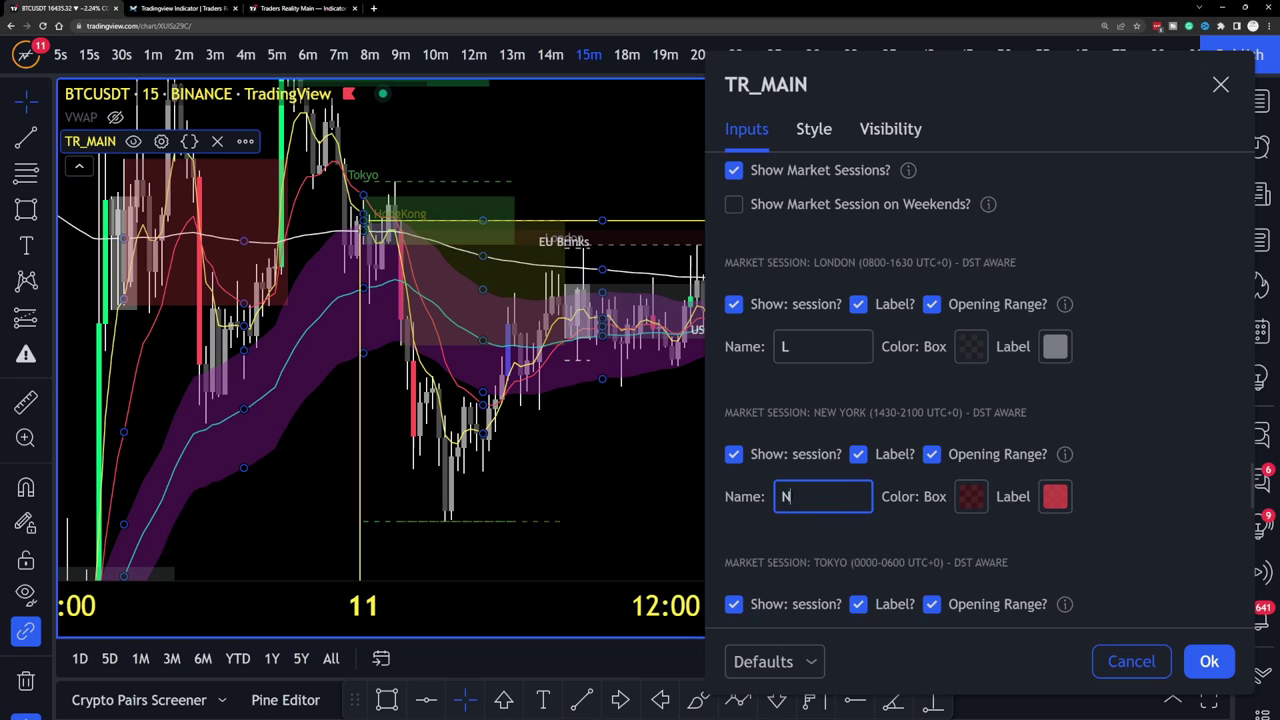
pyautogui.write('y')
pyautogui.write('Y')
pyautogui.scroll(-2, 880, 450)
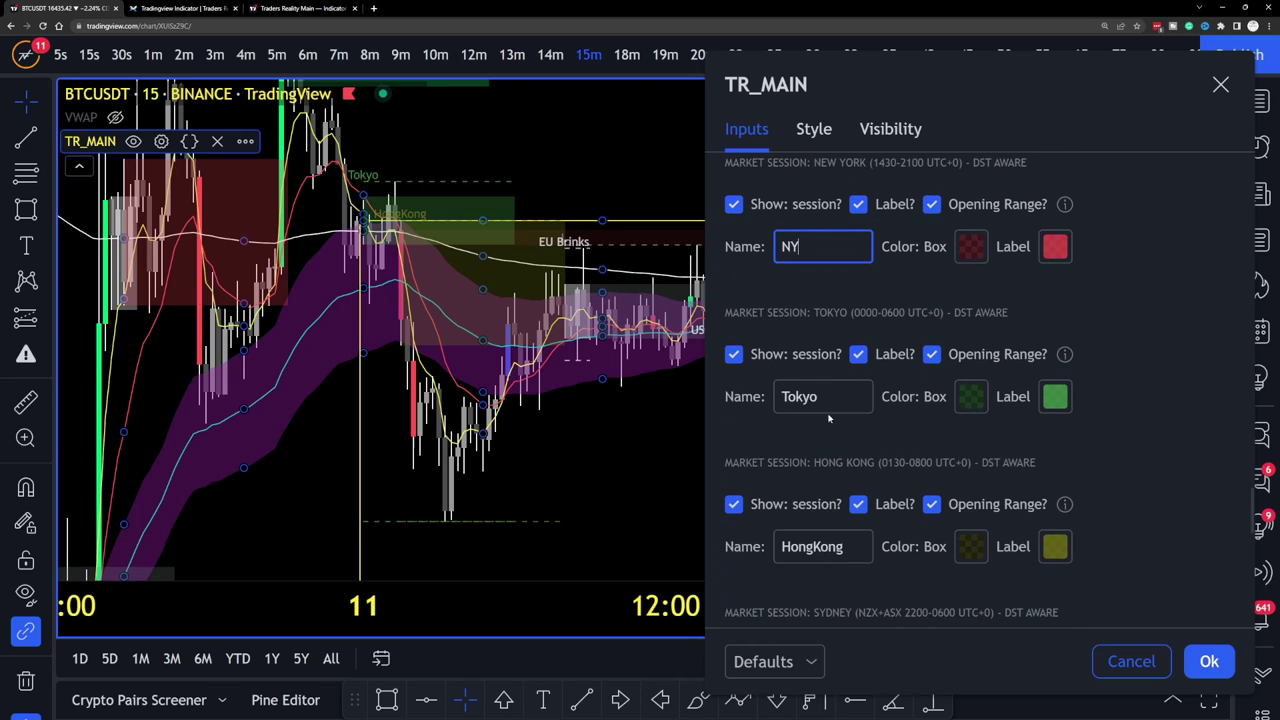
pyautogui.moveTo(818, 397); pyautogui.dragTo(796, 397)
pyautogui.press('BackSpace')
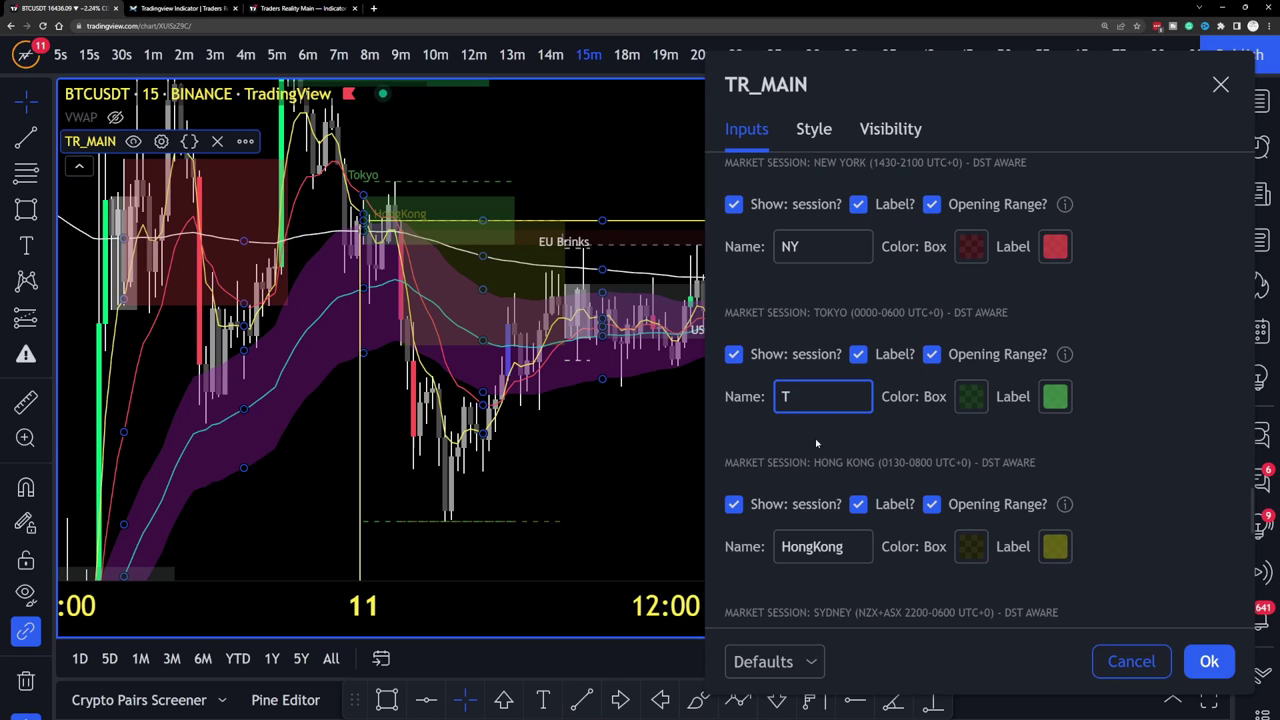
# Shorten the Hong Kong session's name to HK and the Sydney session's name to S, and apply the settings.
pyautogui.scroll(-1, 815, 438)
pyautogui.moveTo(845, 397); pyautogui.dragTo(782, 397)
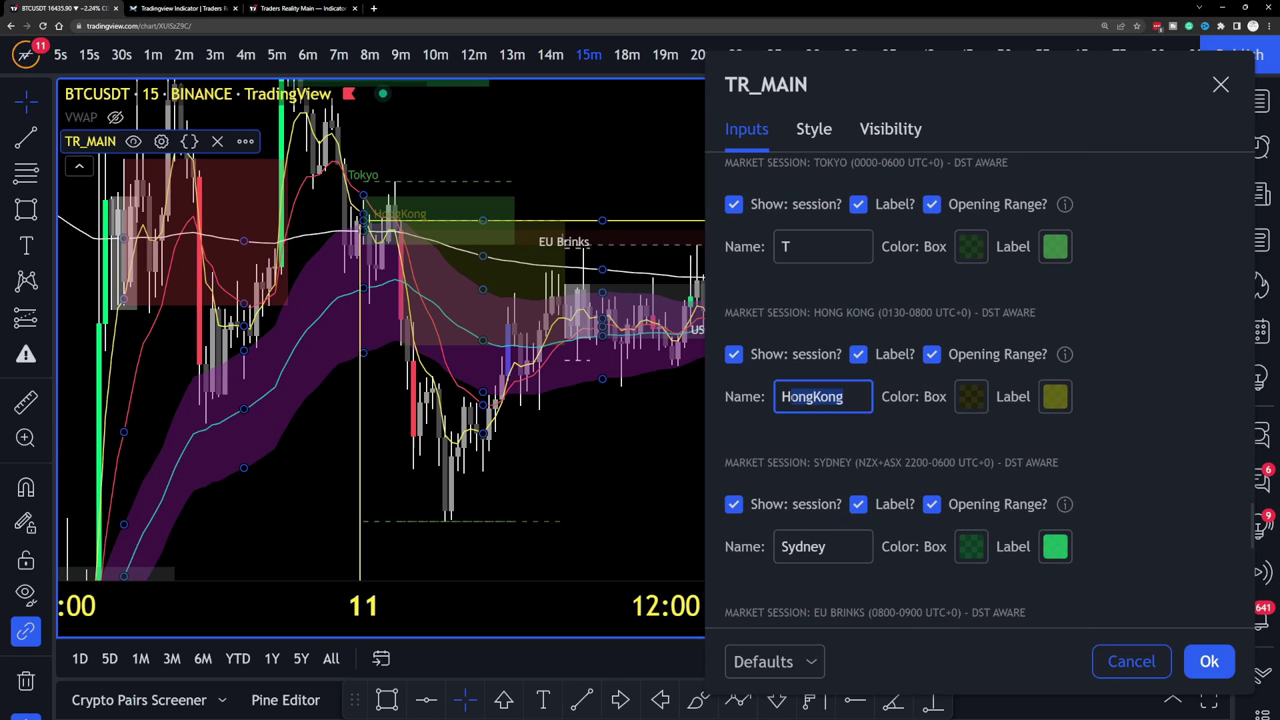
pyautogui.press('BackSpace')
pyautogui.write('K')
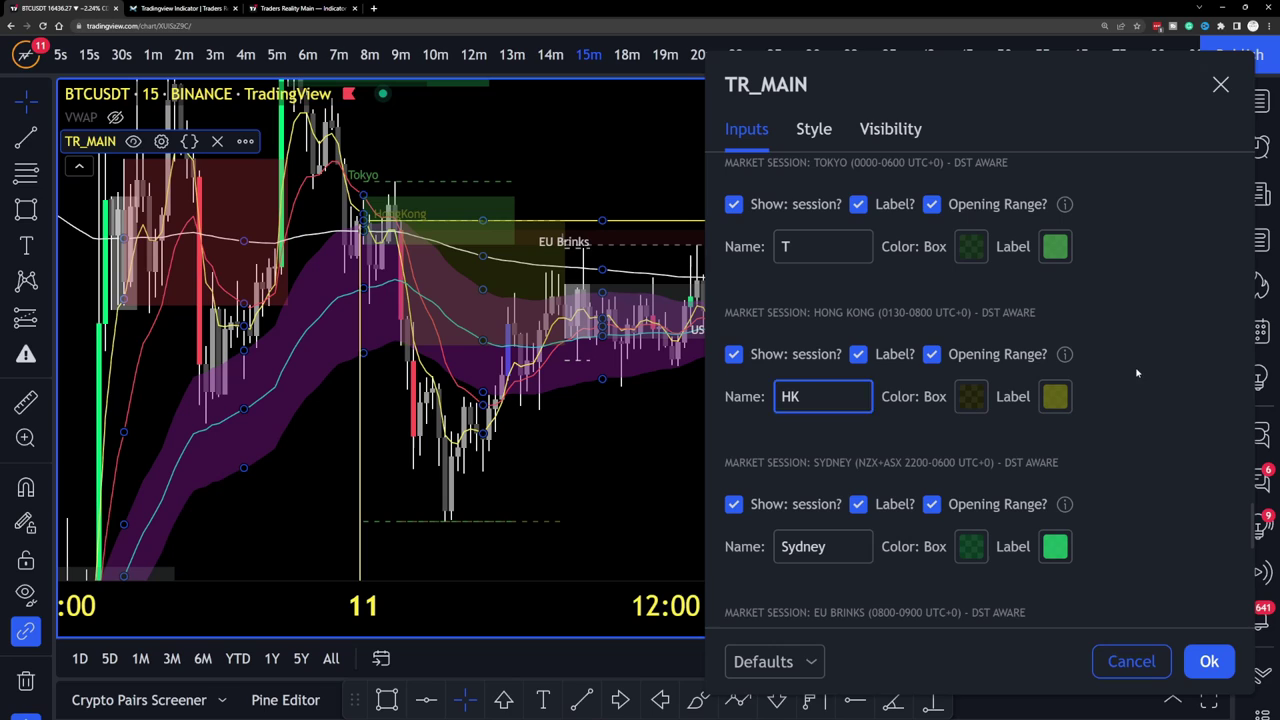
pyautogui.moveTo(828, 547); pyautogui.dragTo(783, 547)
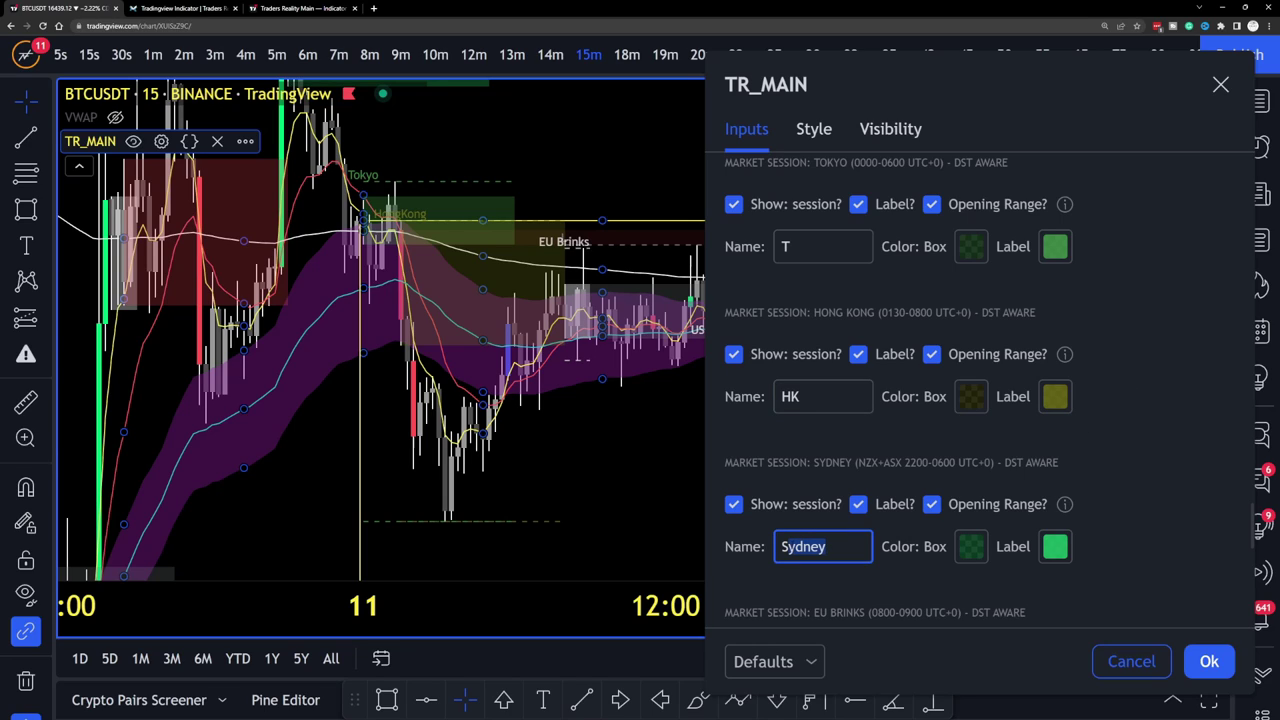
pyautogui.press('BackSpace')
pyautogui.scroll(-3, 1077, 508)
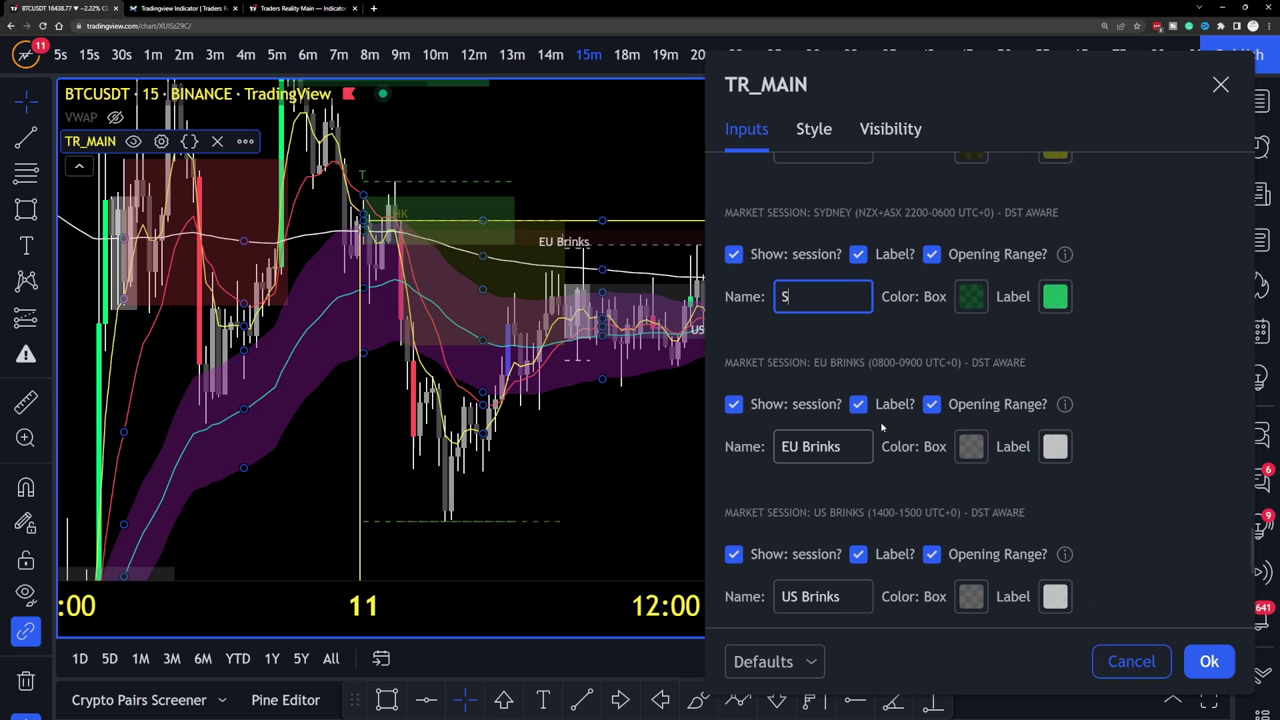
pyautogui.scroll(4, 851, 426)
pyautogui.click(1209, 661)
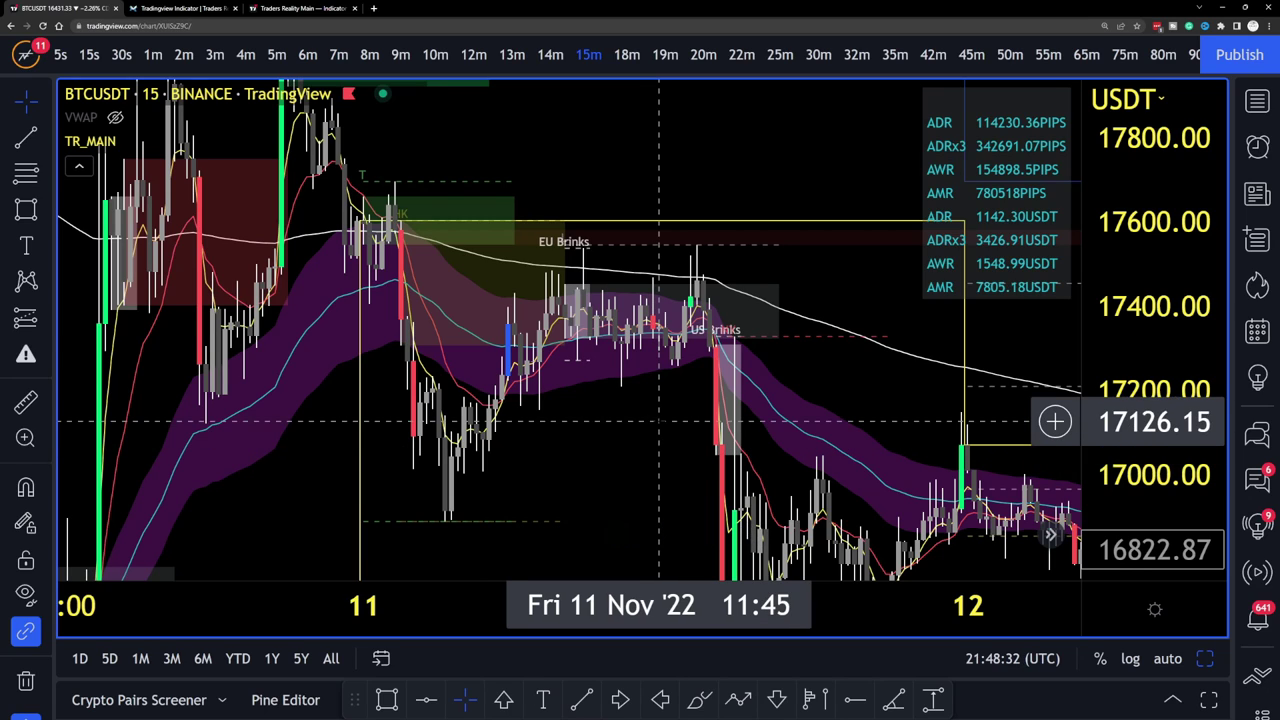
# Examine the shortened session labels and the EU Brinks and US Brinks labels around the 11 Nov candles.
pyautogui.scroll(2, 720, 455)
pyautogui.moveTo(799, 384); pyautogui.dragTo(889, 380)
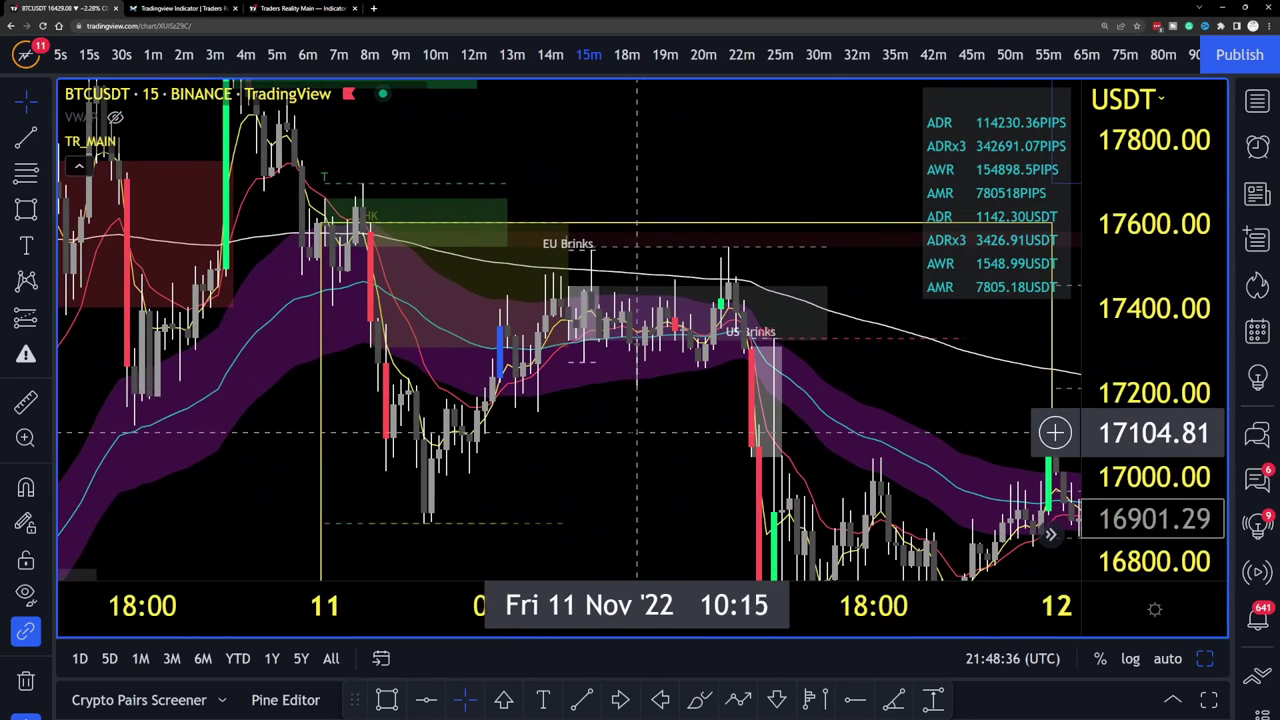
pyautogui.moveTo(1164, 175)
pyautogui.mouseDown()
pyautogui.moveTo(1164, 240)
pyautogui.moveTo(1164, 190)
pyautogui.mouseUp()
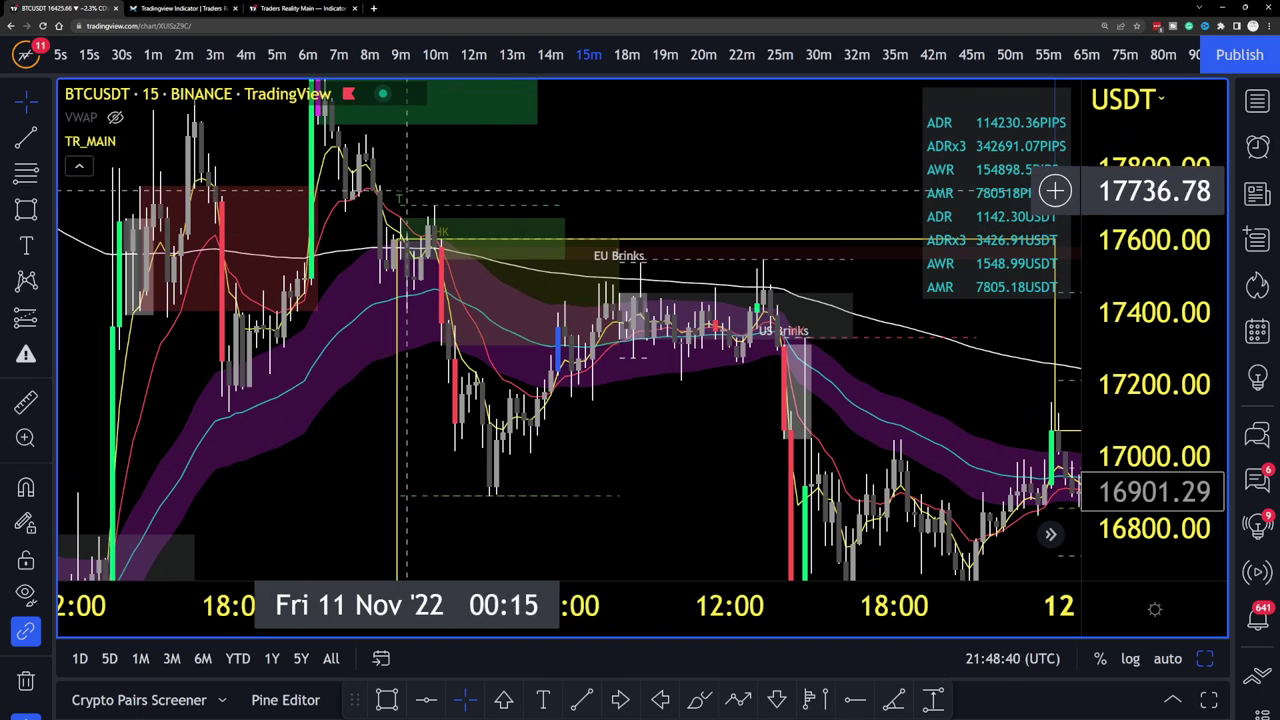
pyautogui.scroll(3, 510, 178)
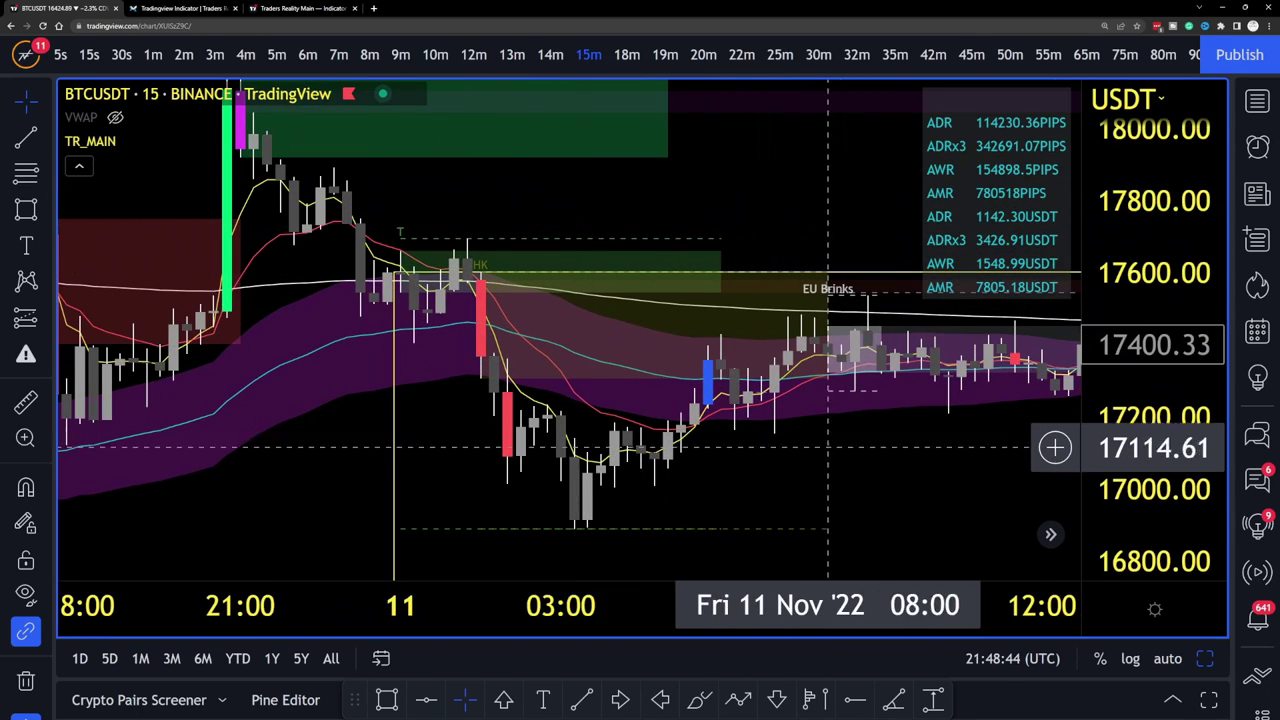
# Inspect where the EU Brinks and US Brinks labels sit against the neighbouring session labels on the 11 Nov candles.
pyautogui.moveTo(880, 445); pyautogui.dragTo(527, 414)
pyautogui.scroll(-2, 620, 392)
pyautogui.hscroll(3, 575, 395)
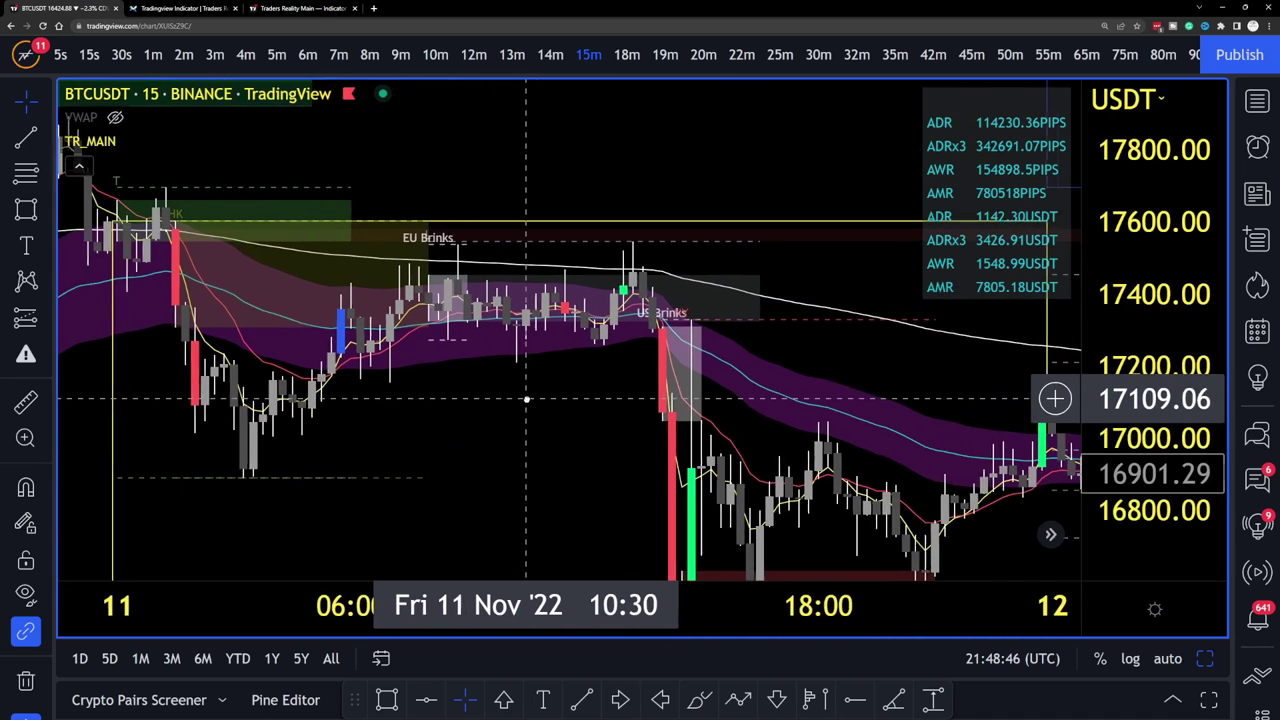
pyautogui.scroll(4, 545, 390)
pyautogui.hscroll(-5, 640, 330)
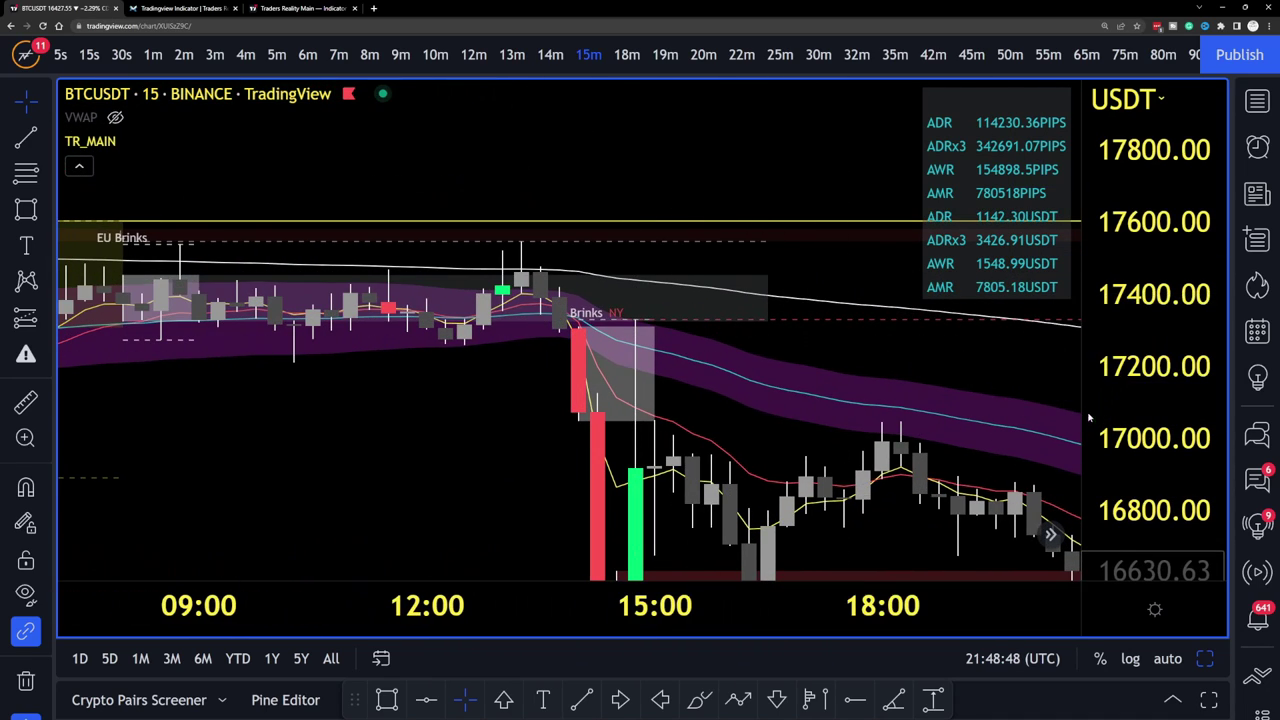
pyautogui.moveTo(1150, 430); pyautogui.dragTo(1150, 340)
pyautogui.scroll(-3, 630, 310)
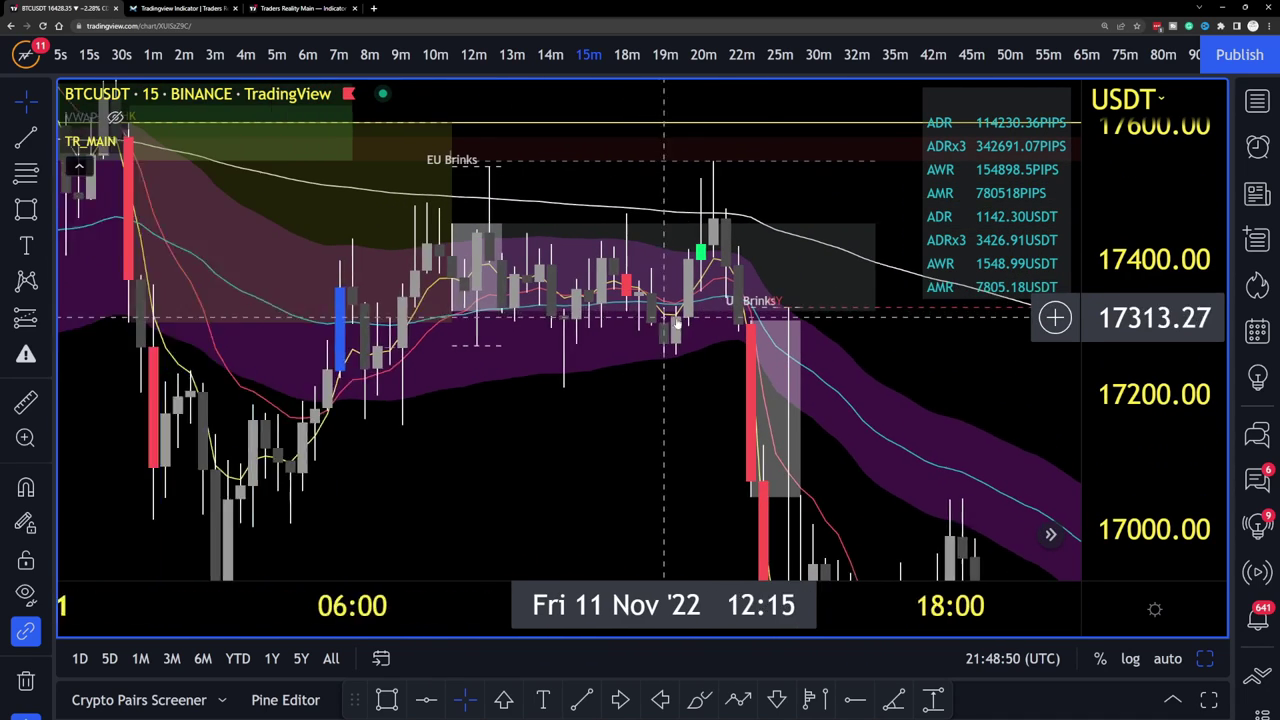
pyautogui.moveTo(614, 371); pyautogui.dragTo(668, 443)
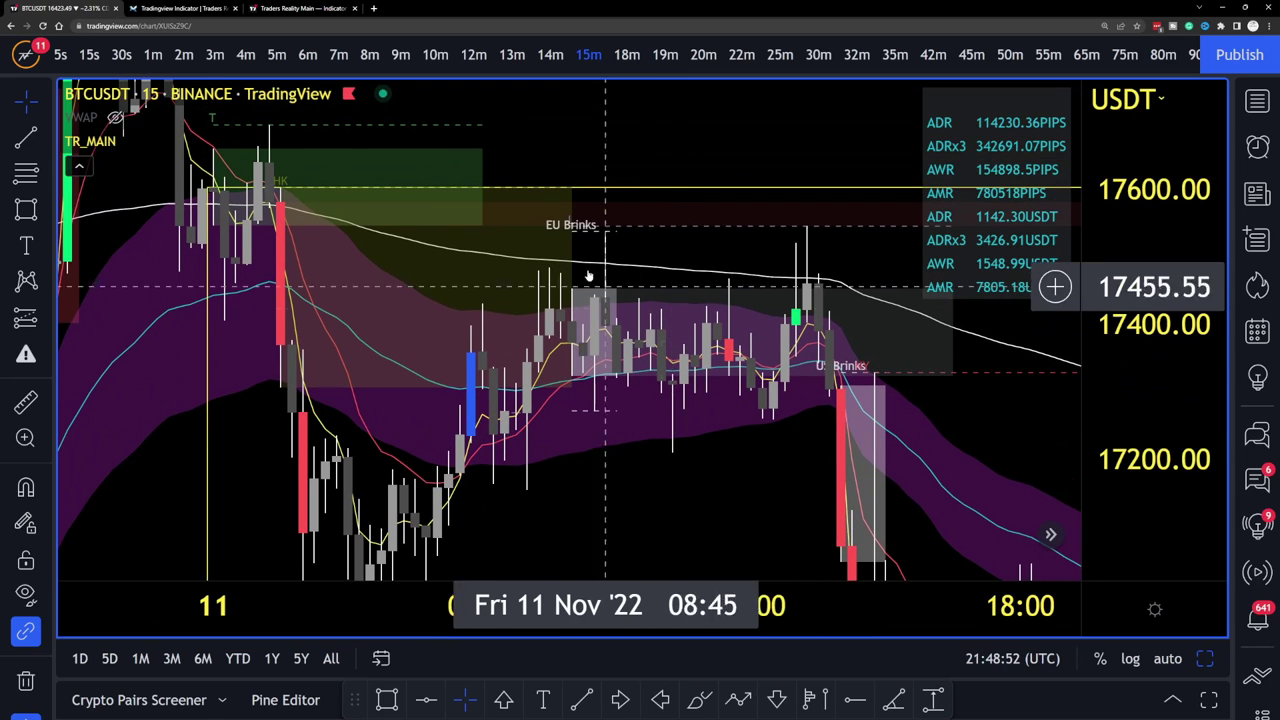
# Shorten the EU Brinks session's name to EUB and the US Brinks session's name to USB in the TR_MAIN settings, and apply them.
pyautogui.moveTo(118, 150)
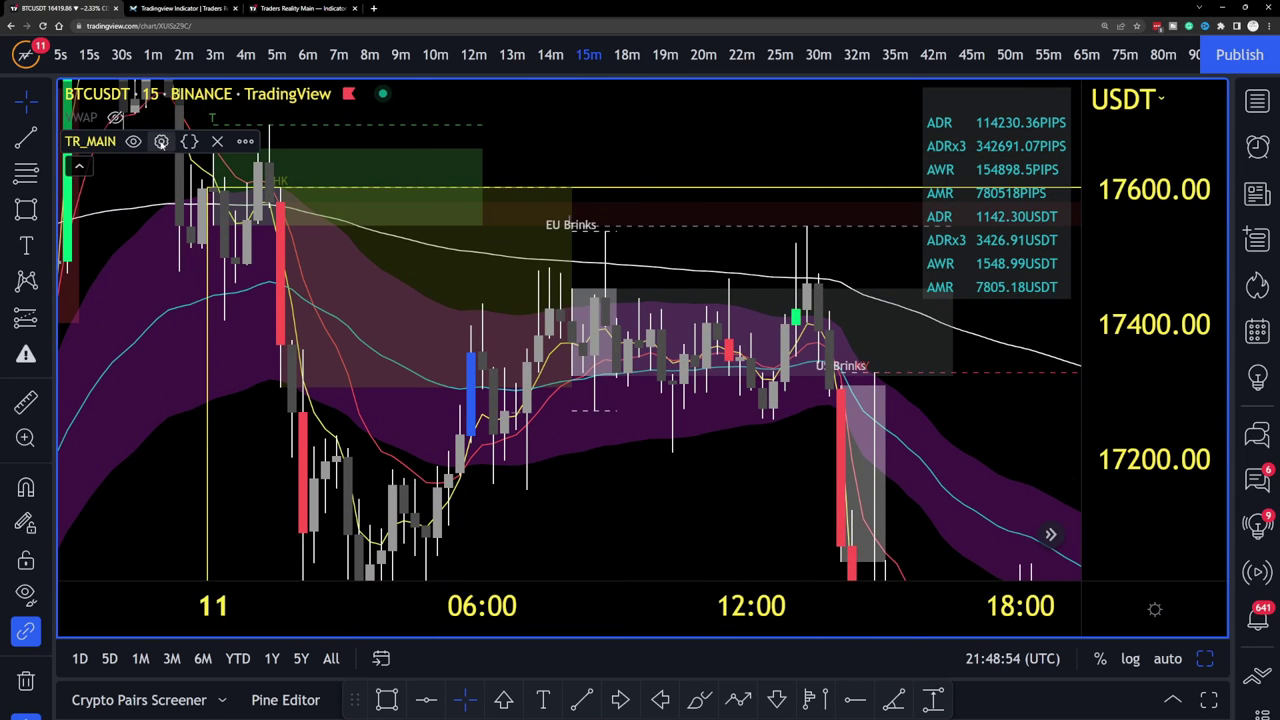
pyautogui.click(161, 141)
pyautogui.scroll(-10, 636, 278)
pyautogui.scroll(-15, 636, 278)
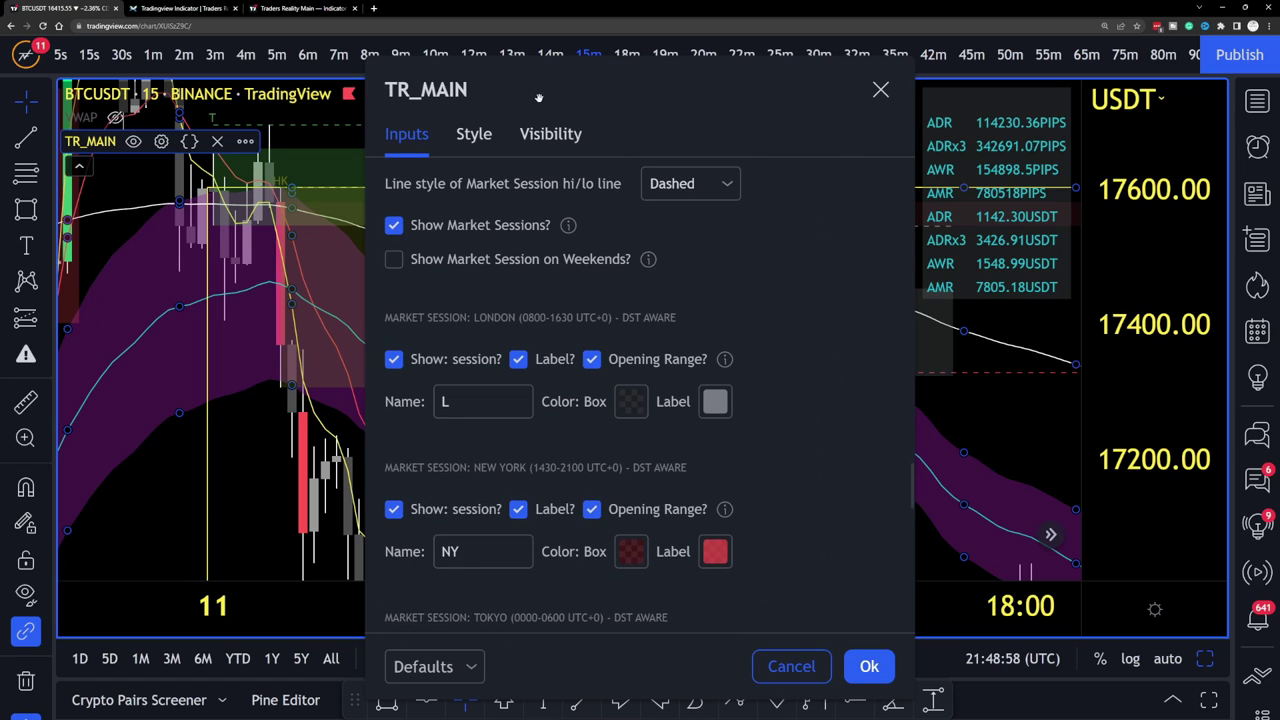
pyautogui.moveTo(538, 97); pyautogui.dragTo(884, 82)
pyautogui.scroll(-6, 929, 375)
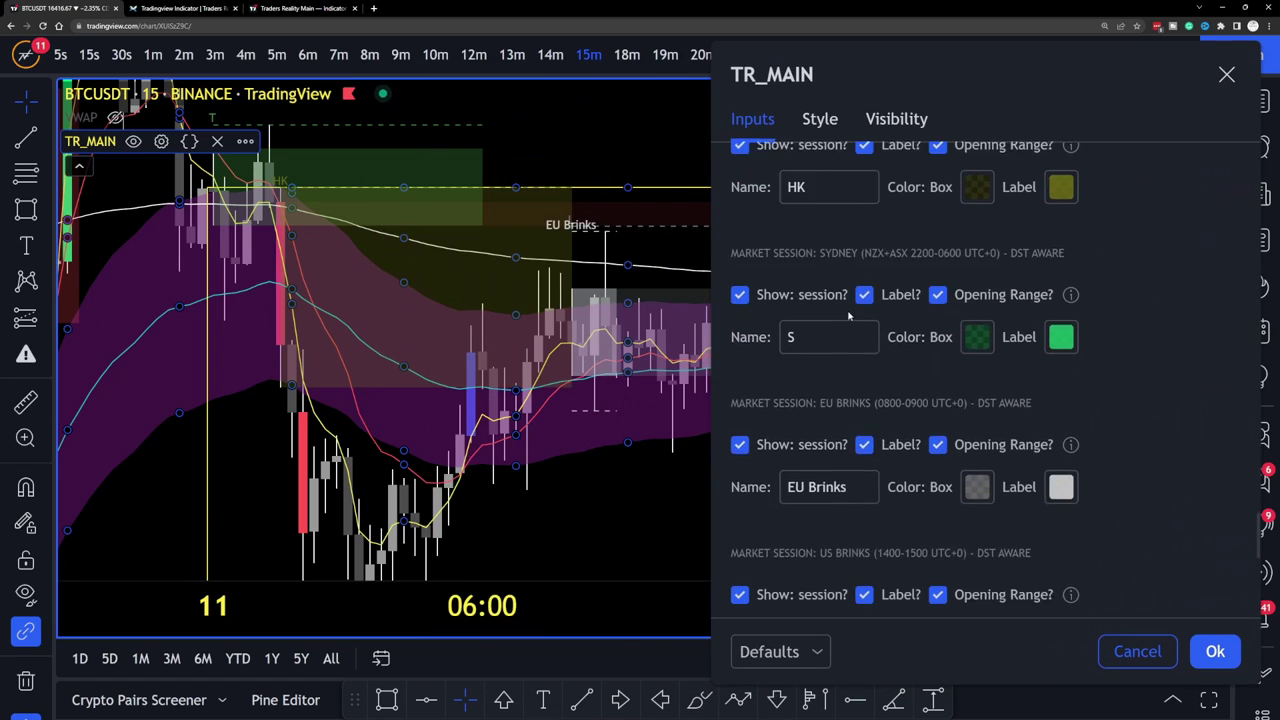
pyautogui.scroll(-2, 848, 316)
pyautogui.moveTo(847, 337); pyautogui.dragTo(787, 337)
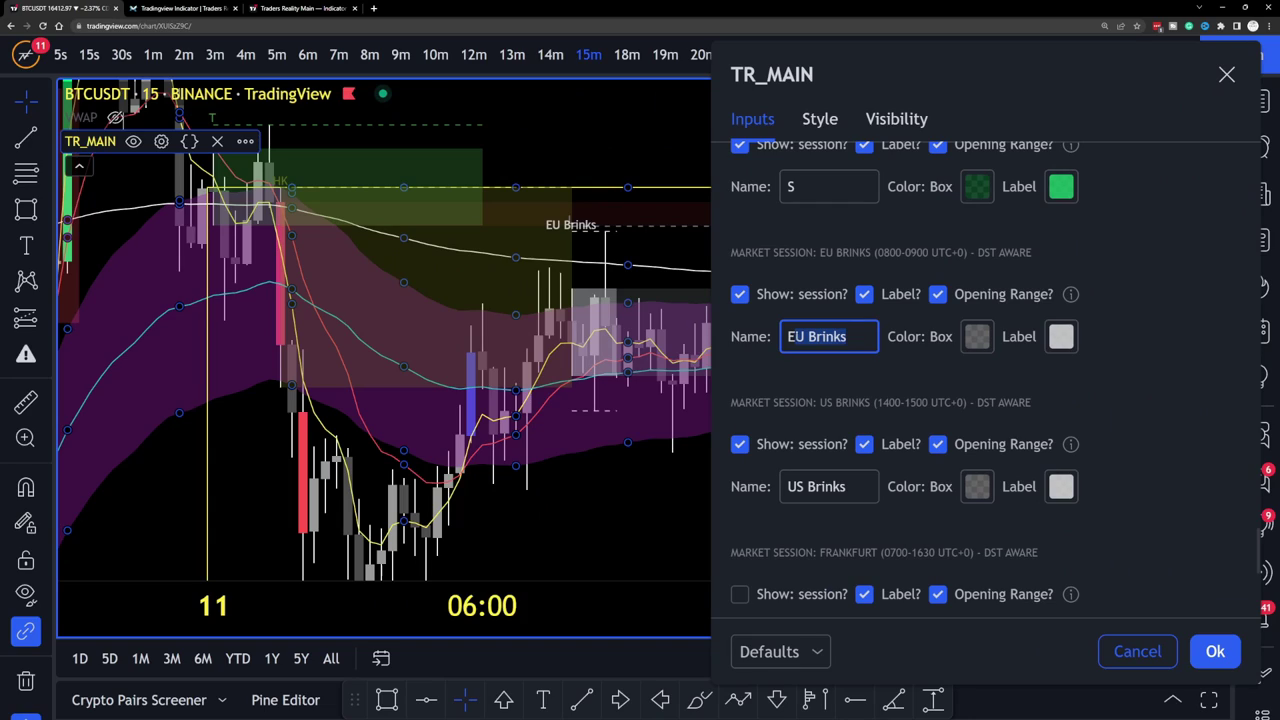
pyautogui.press('End')
pyautogui.press('BackSpace')
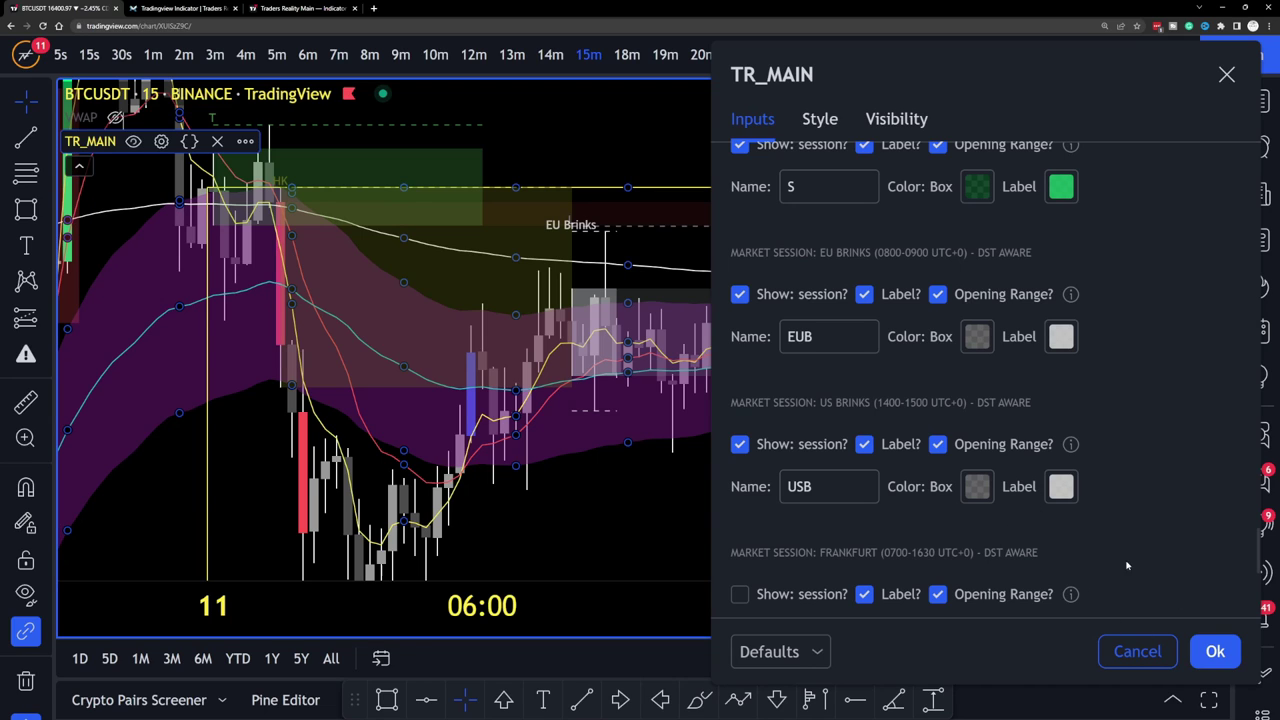
pyautogui.click(1212, 652)
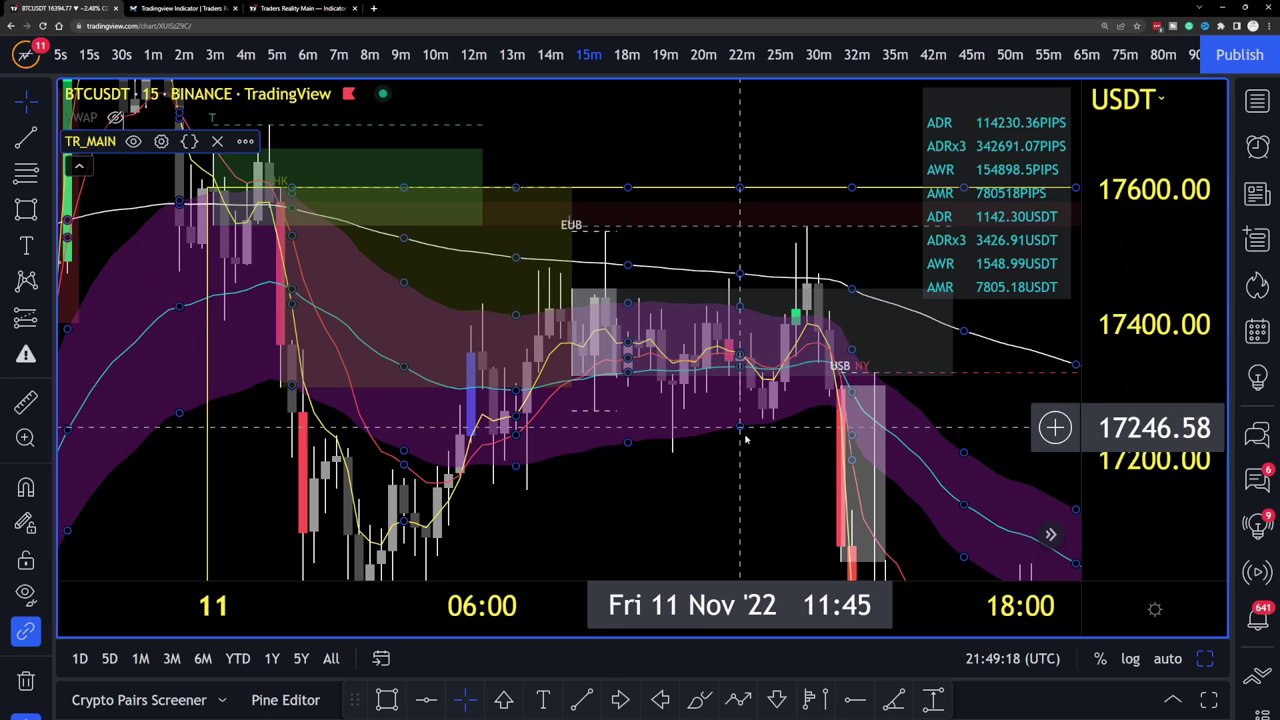
# Turn off the Show ADR option for the average daily range in the TR_MAIN settings.
pyautogui.moveTo(776, 483); pyautogui.dragTo(547, 350)
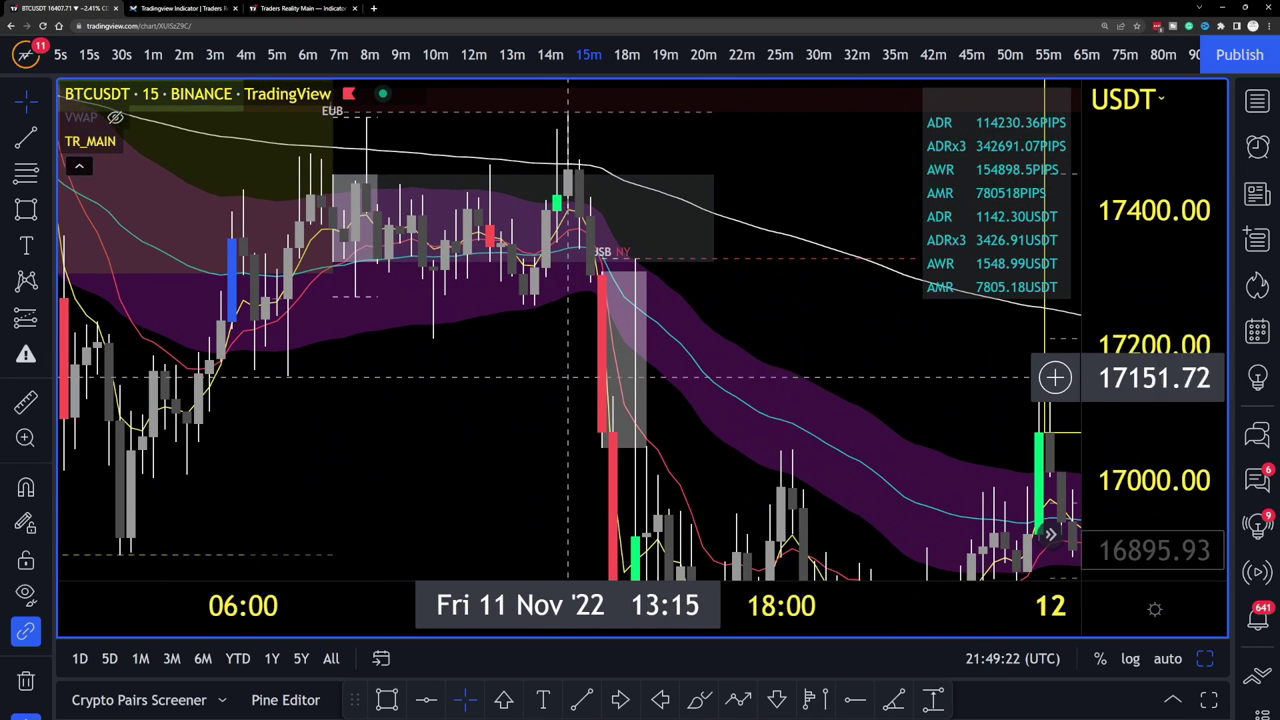
pyautogui.scroll(-3, 560, 378)
pyautogui.moveTo(1155, 320); pyautogui.dragTo(1150, 410)
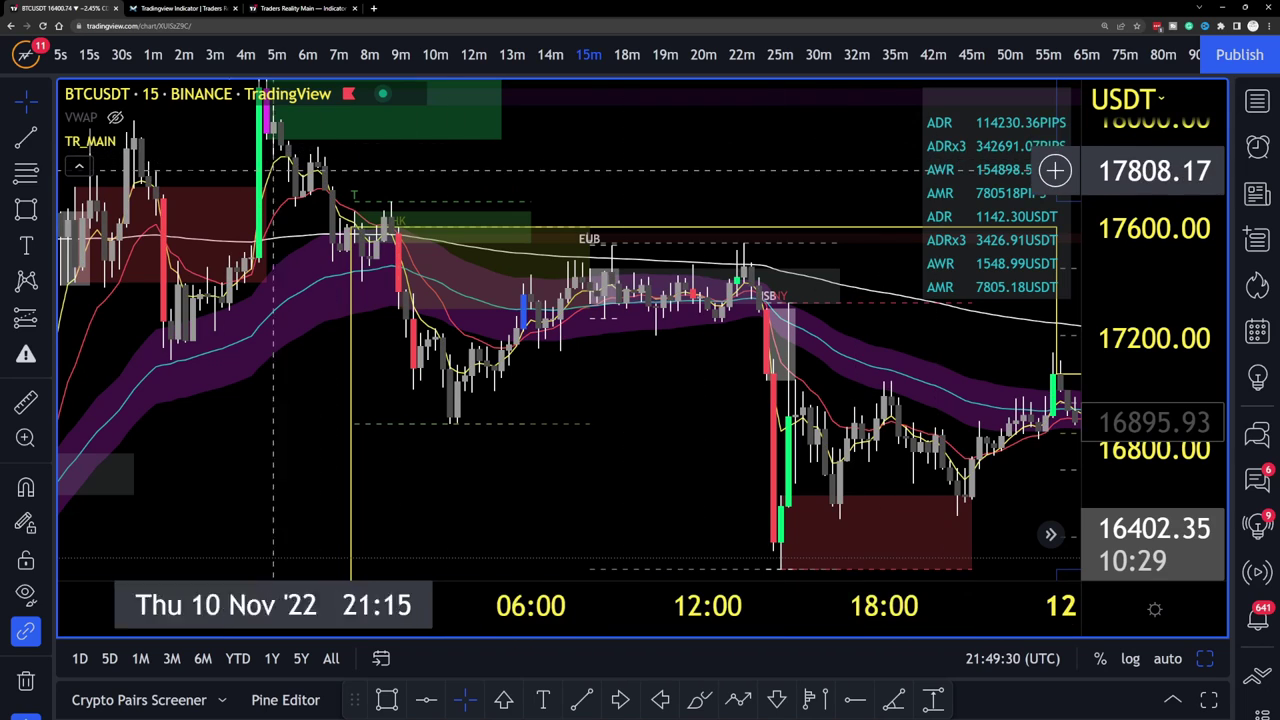
pyautogui.moveTo(117, 141)
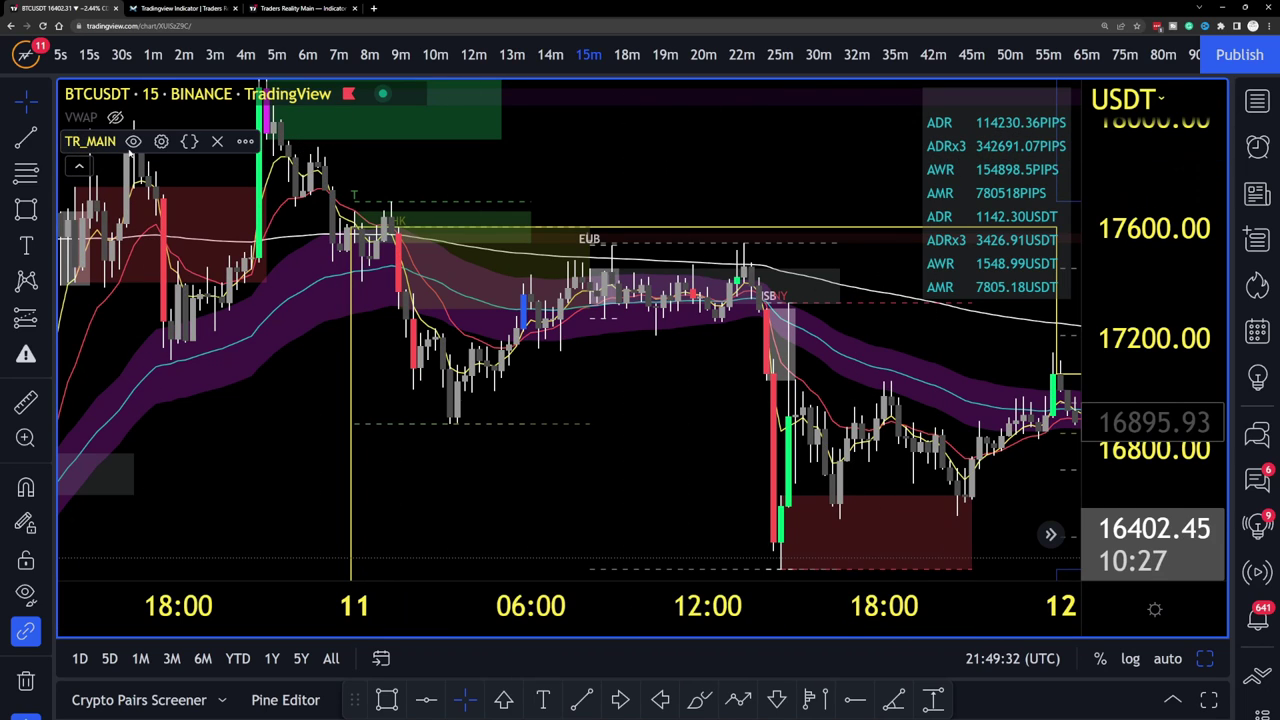
pyautogui.click(161, 141)
pyautogui.scroll(-10, 574, 287)
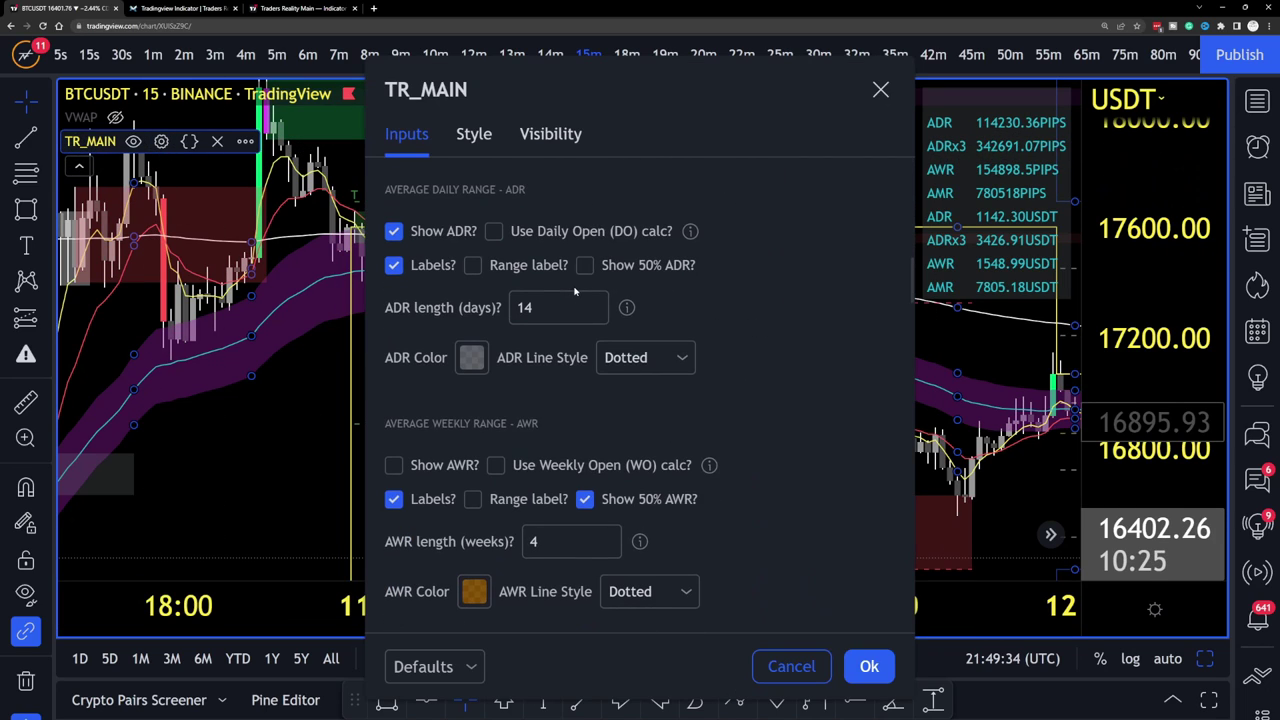
pyautogui.scroll(3, 410, 377)
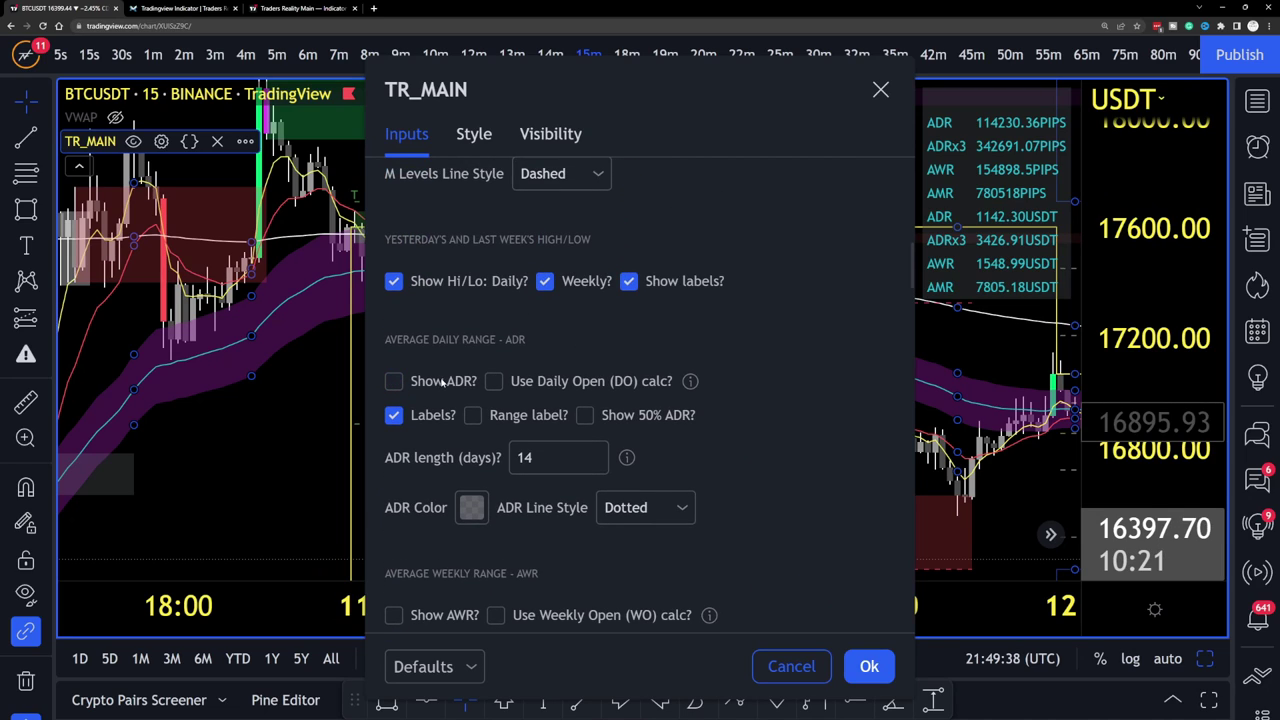
# Turn off the Show ADR Table option in the TR_MAIN inputs and apply the settings.
pyautogui.scroll(9, 470, 384)
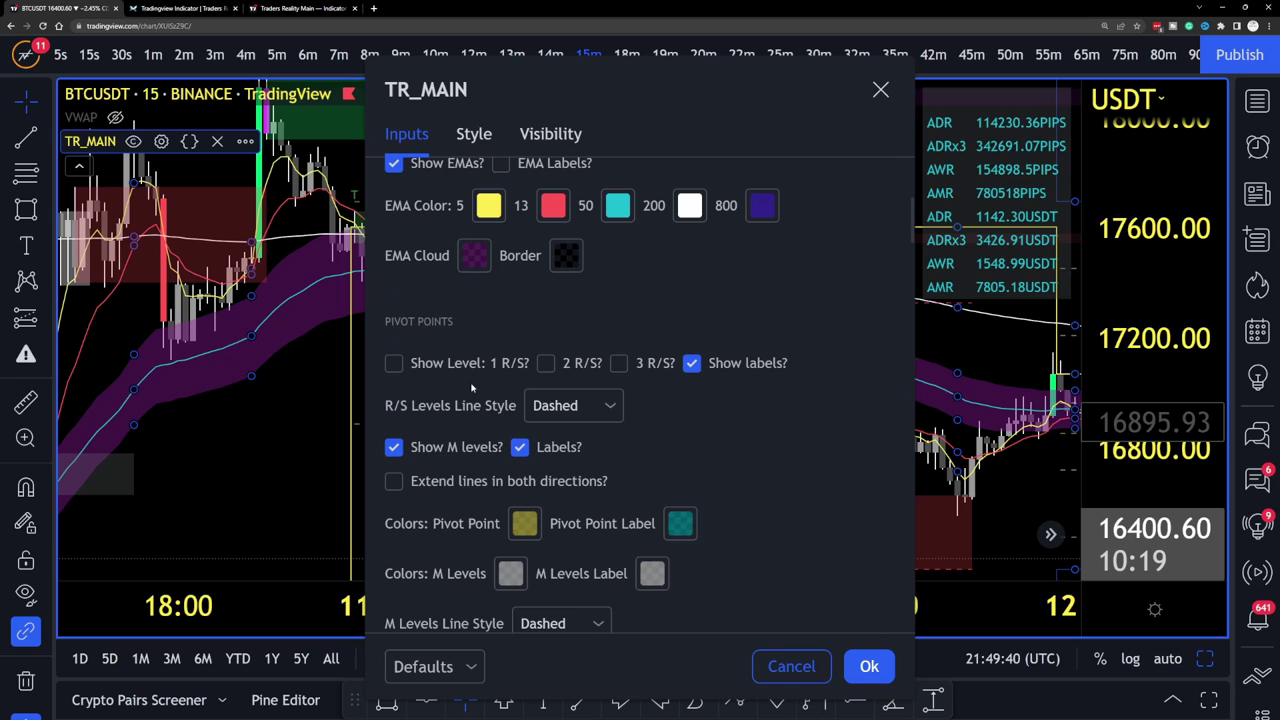
pyautogui.scroll(-5, 472, 385)
pyautogui.scroll(-3, 473, 385)
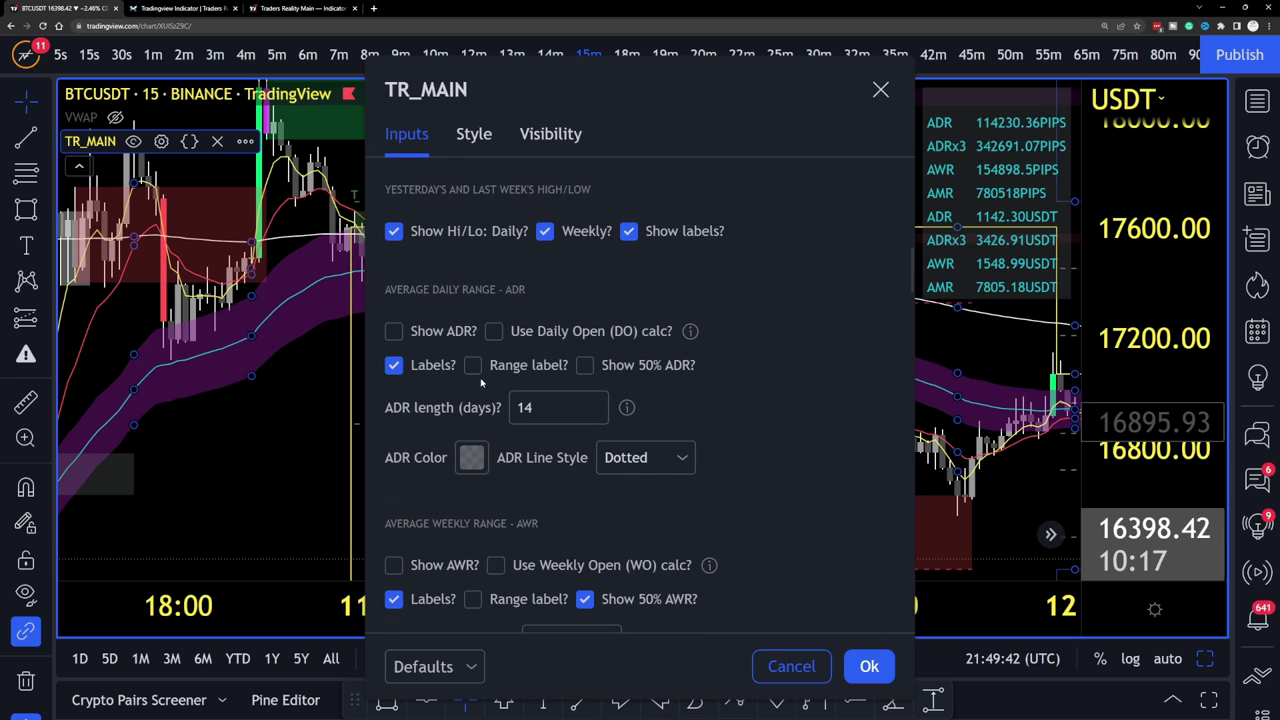
pyautogui.scroll(-7, 507, 368)
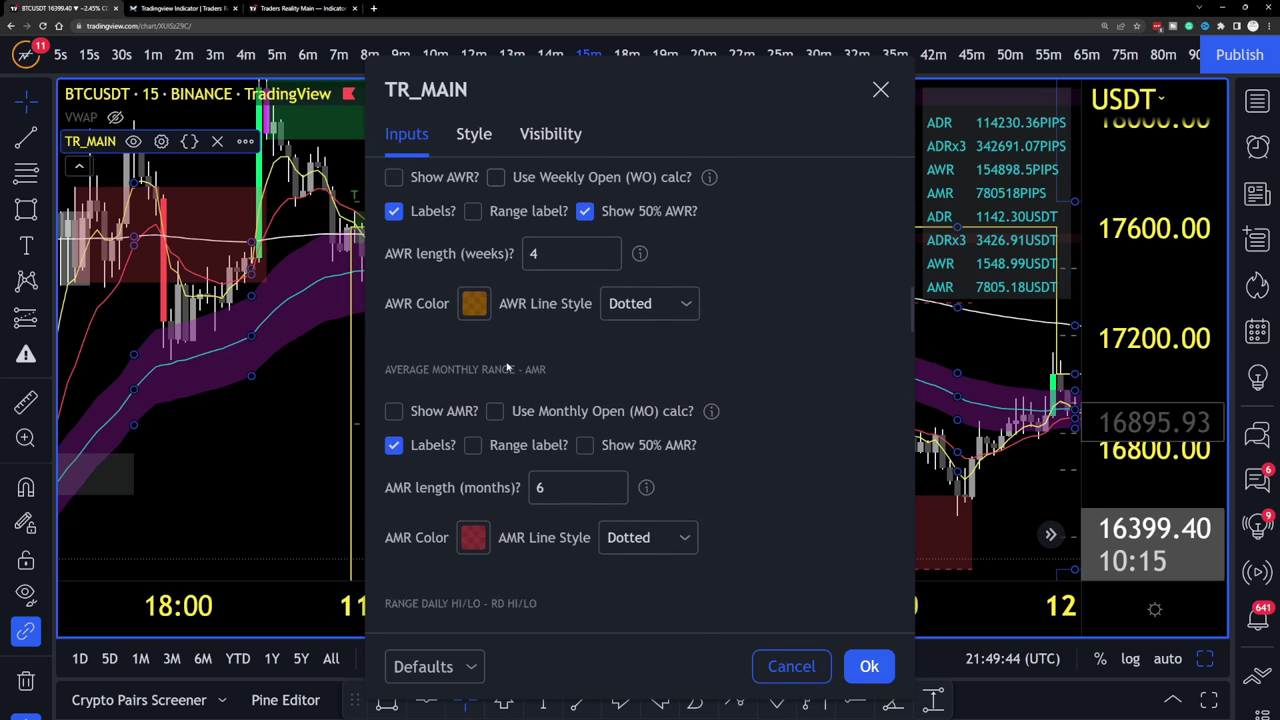
pyautogui.scroll(-8, 507, 368)
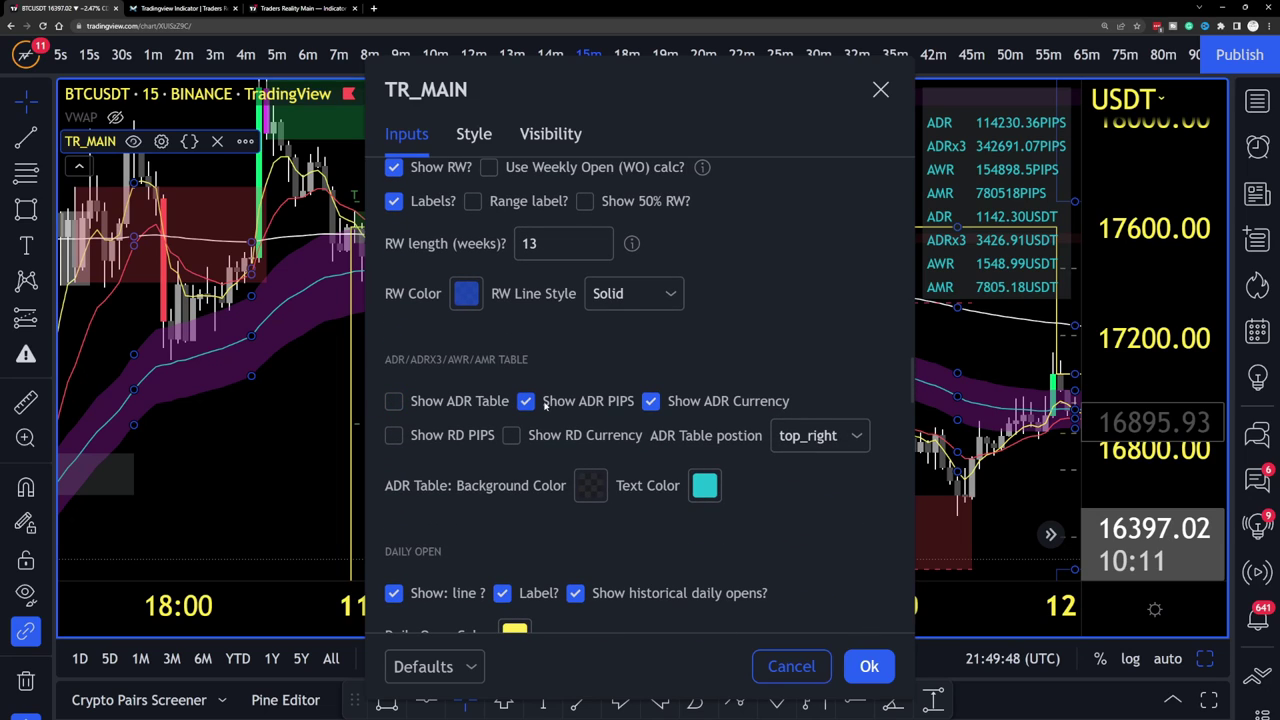
pyautogui.click(869, 666)
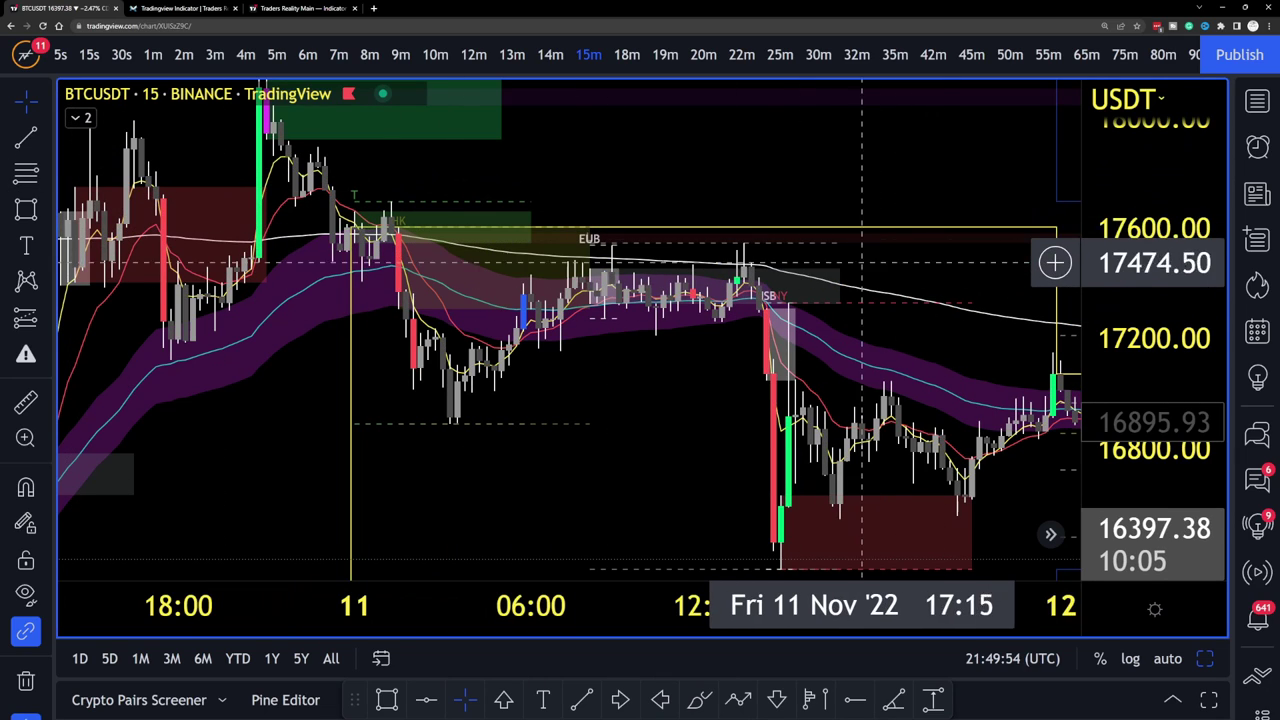
# Examine the decluttered BTCUSDT chart from 11 to 14 Nov, including the pivot, daily and psy levels and the current Sydney session box.
pyautogui.moveTo(920, 260); pyautogui.dragTo(726, 232)
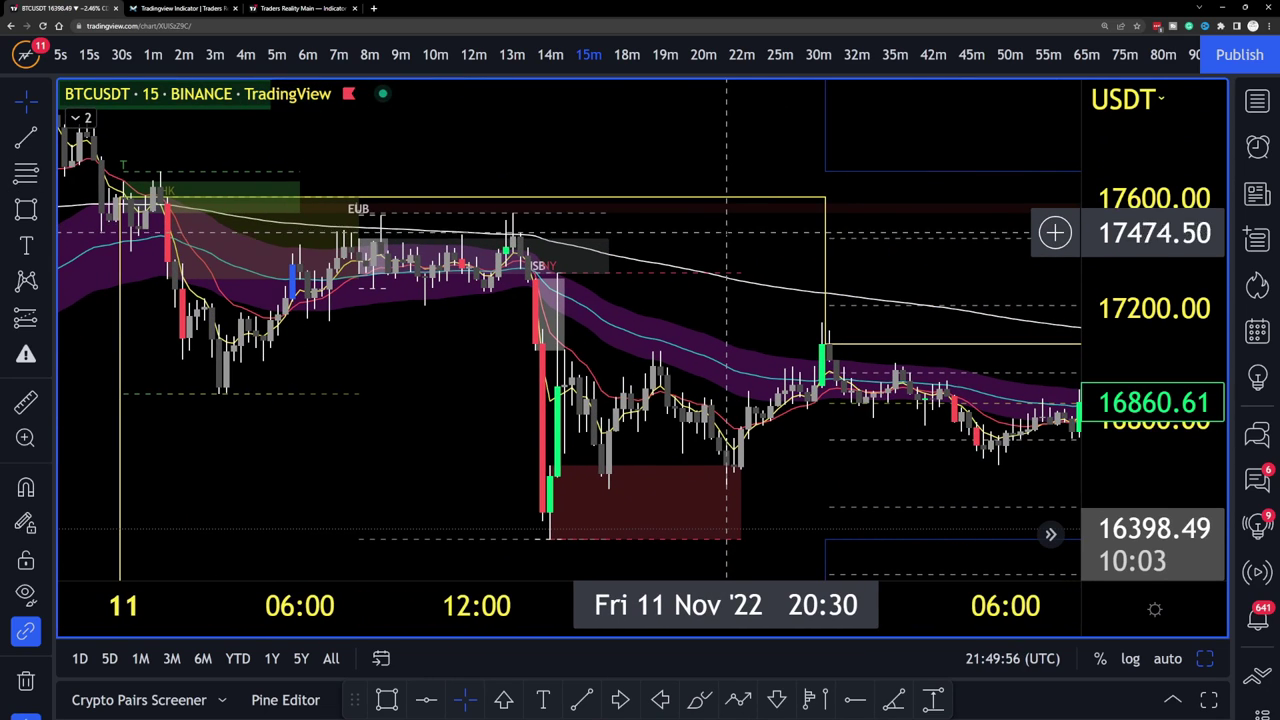
pyautogui.scroll(-2, 726, 232)
pyautogui.hscroll(5, 886, 283)
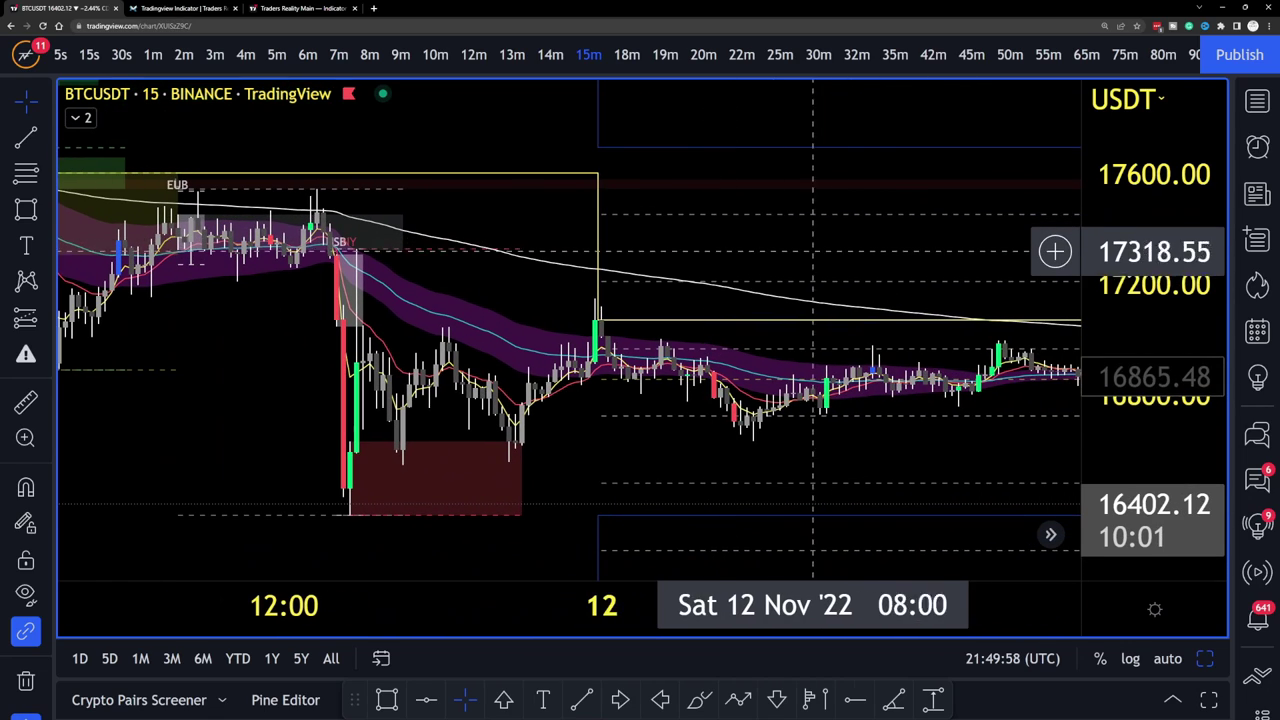
pyautogui.hscroll(6, 812, 252)
pyautogui.scroll(-2, 760, 280)
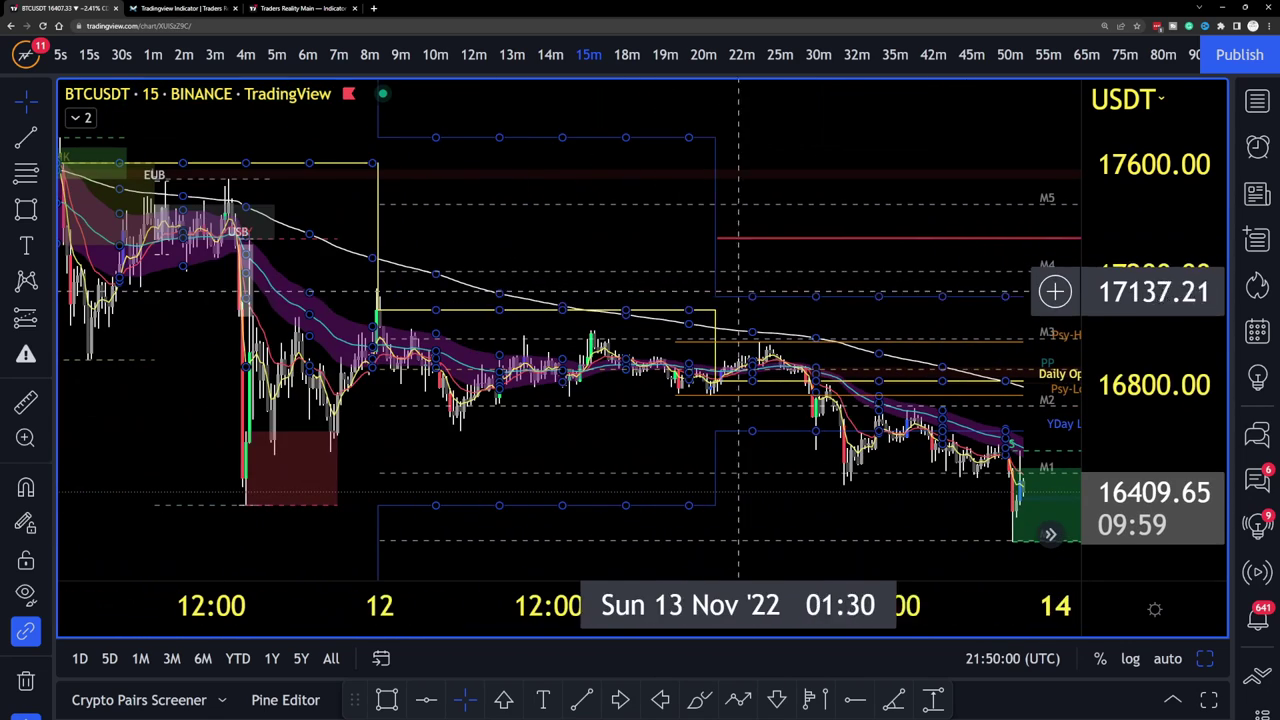
pyautogui.hscroll(5, 900, 250)
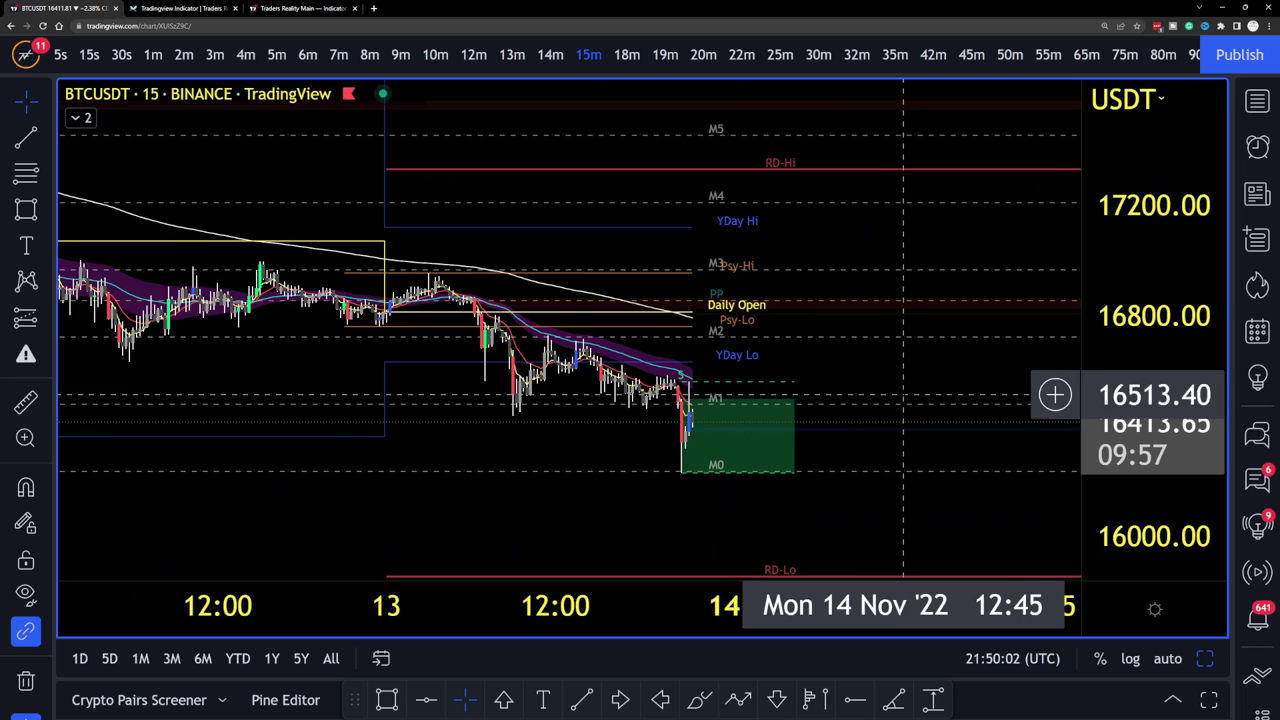
pyautogui.hscroll(2, 903, 395)
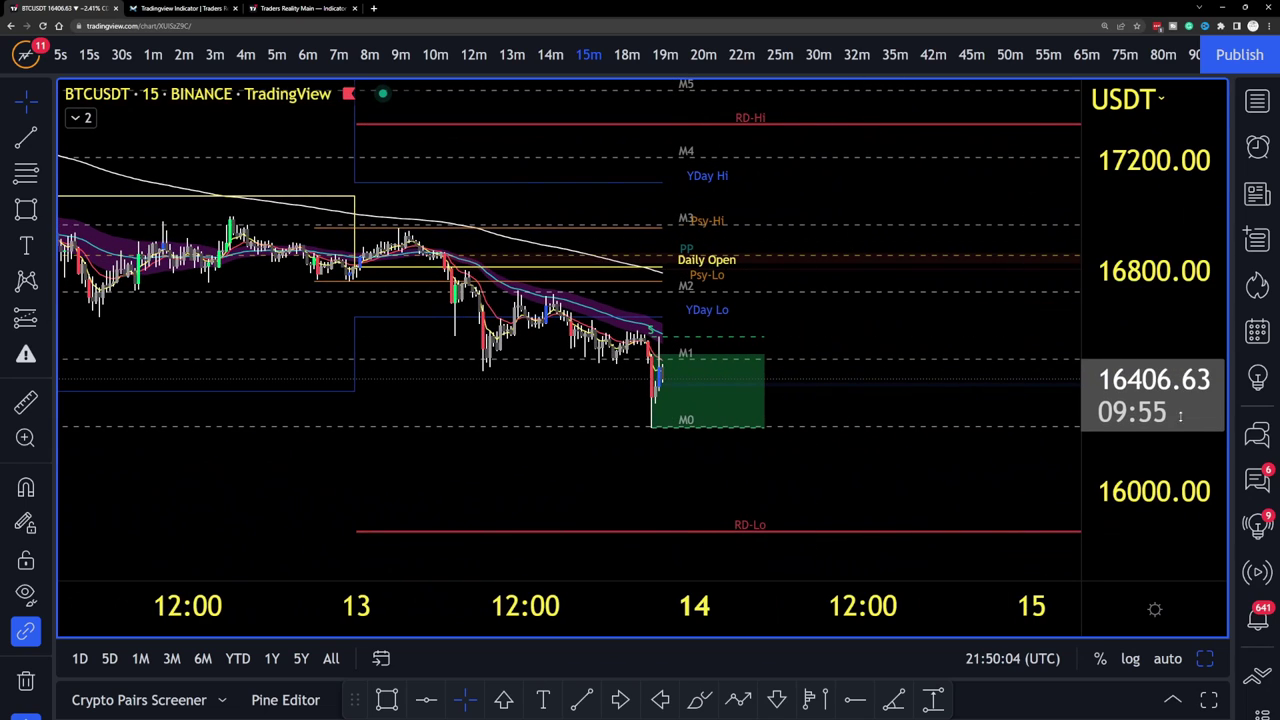
pyautogui.moveTo(1180, 415); pyautogui.dragTo(1180, 445)
pyautogui.scroll(2, 857, 366)
pyautogui.scroll(2, 790, 260)
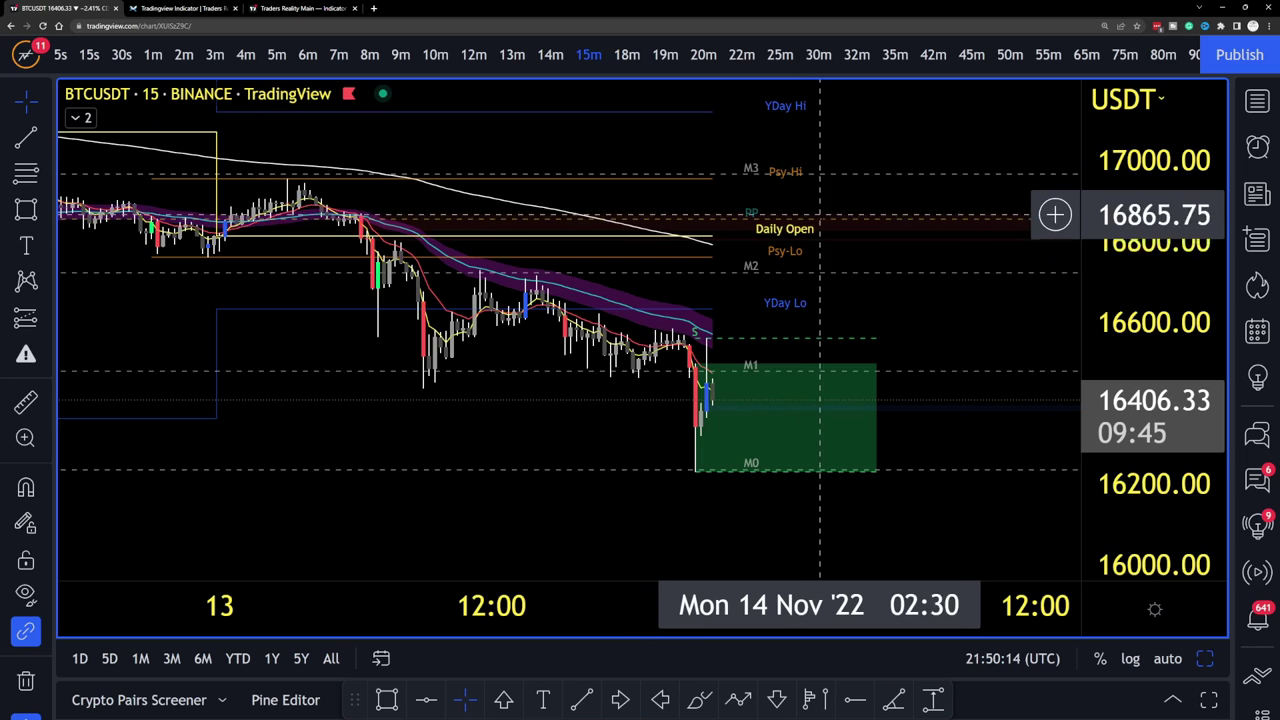
pyautogui.moveTo(881, 296); pyautogui.dragTo(872, 380)
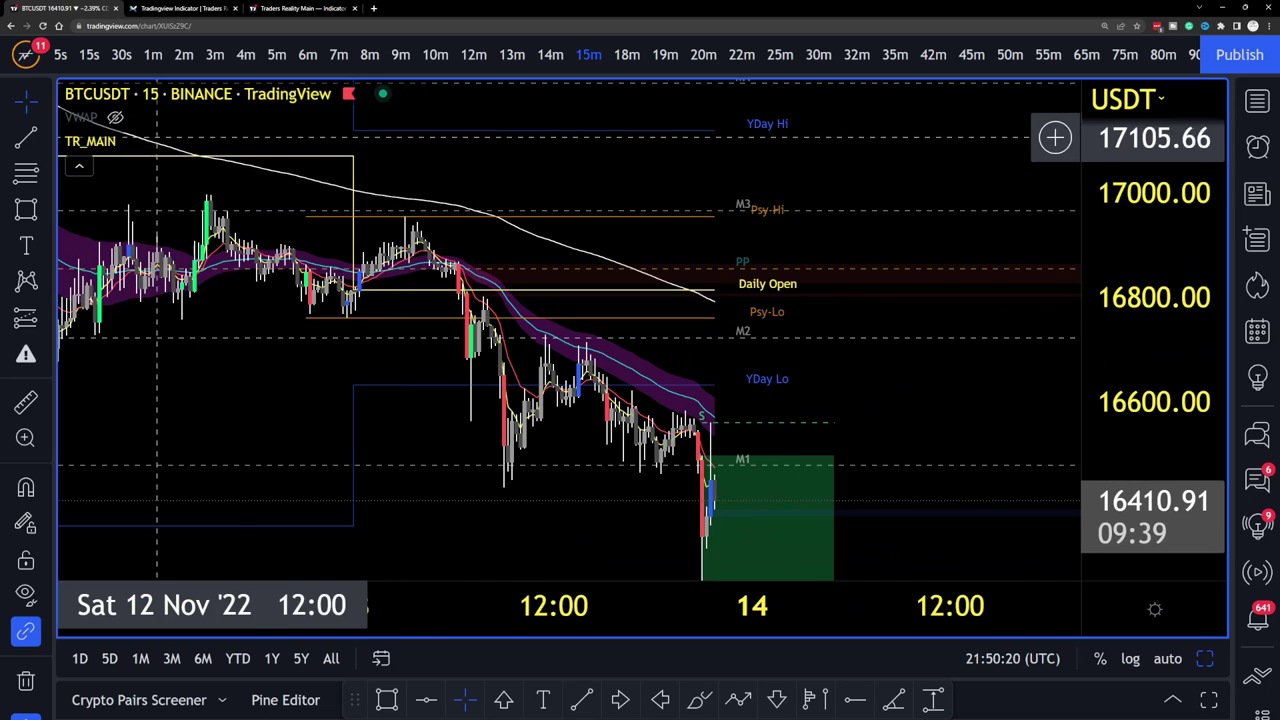
# Review the market session inputs in the TR_MAIN settings, including the London session's Opening Range option, and close the settings.
pyautogui.click(161, 141)
pyautogui.scroll(-15, 597, 305)
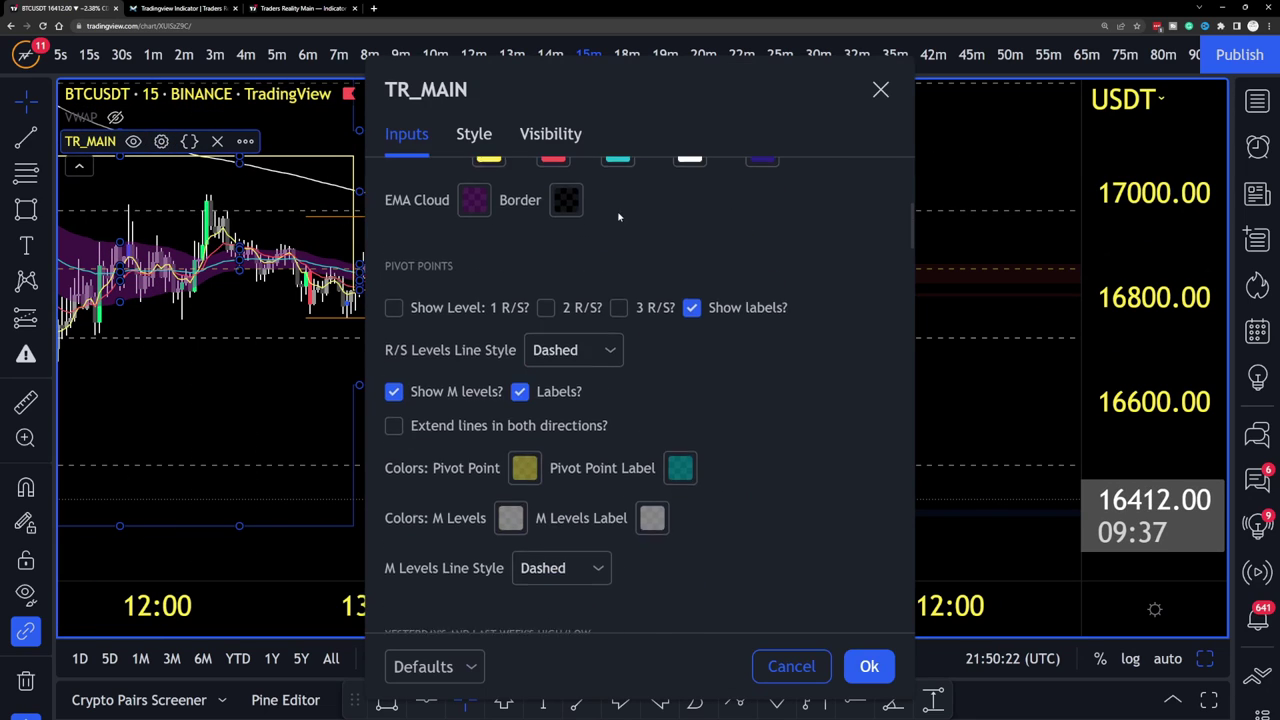
pyautogui.moveTo(553, 88); pyautogui.dragTo(925, 80)
pyautogui.scroll(5, 927, 281)
pyautogui.scroll(-10, 927, 281)
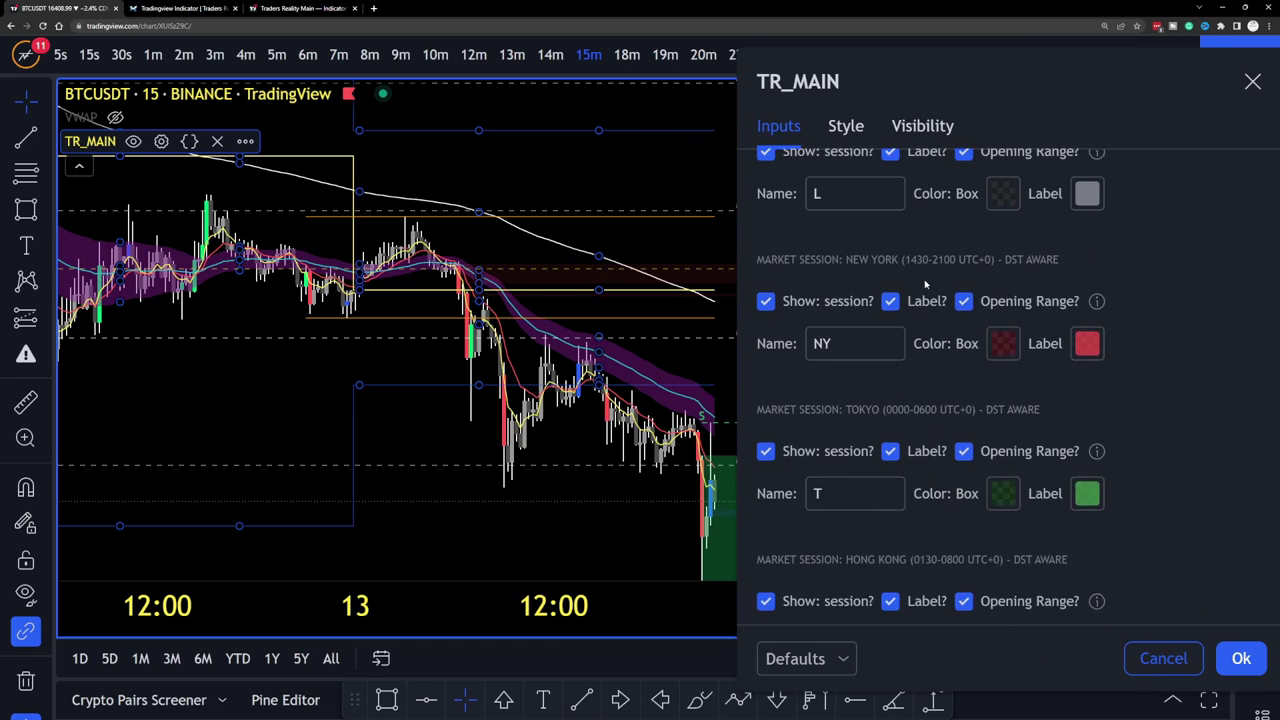
pyautogui.scroll(2, 926, 285)
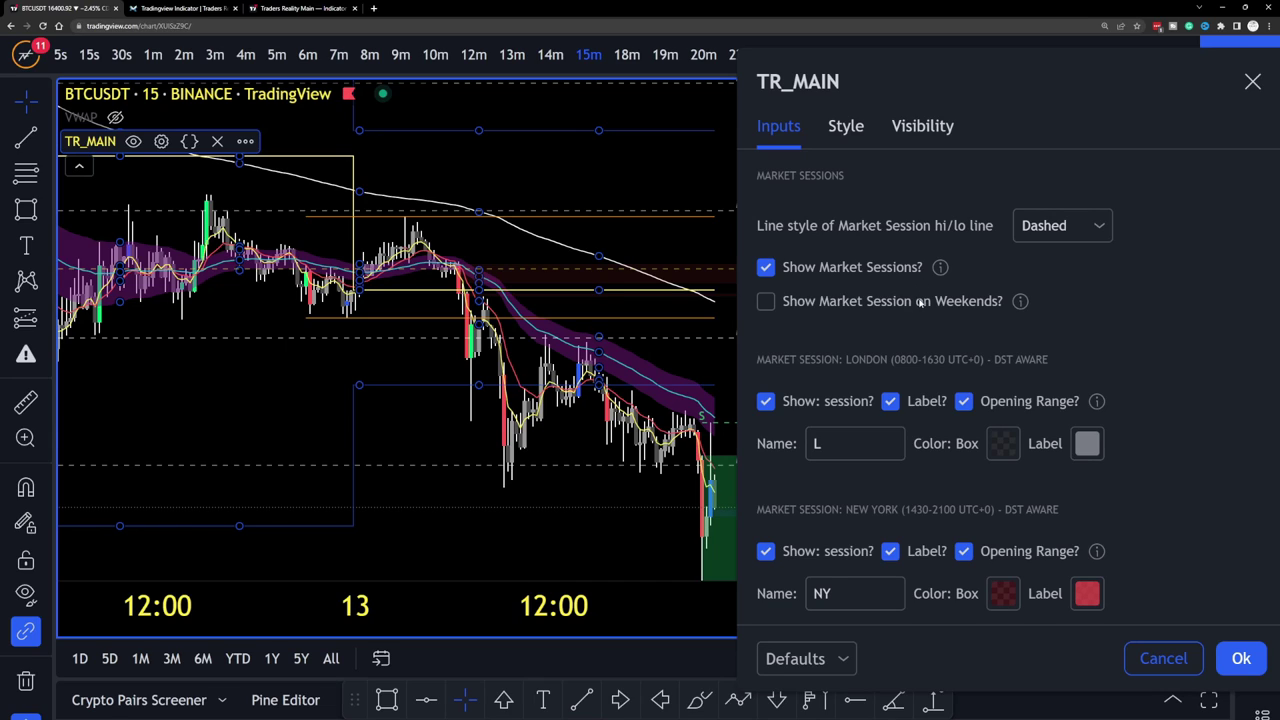
pyautogui.scroll(-3, 919, 301)
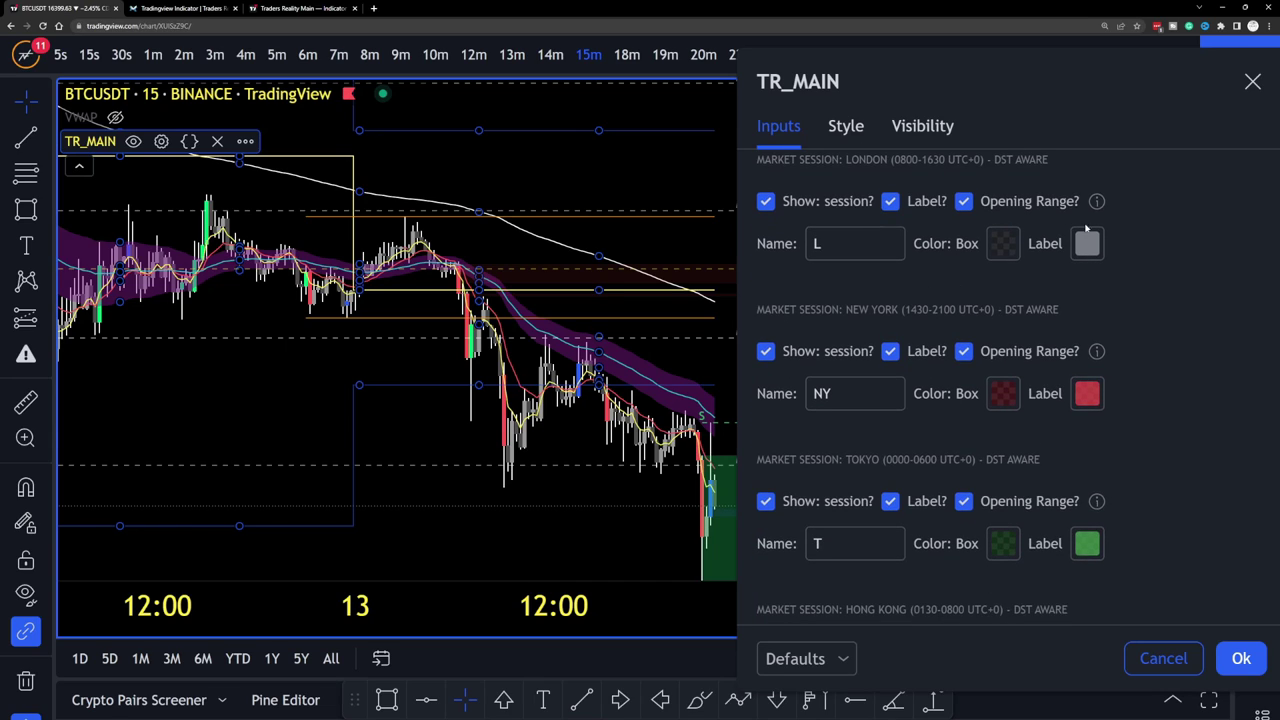
pyautogui.moveTo(1097, 208)
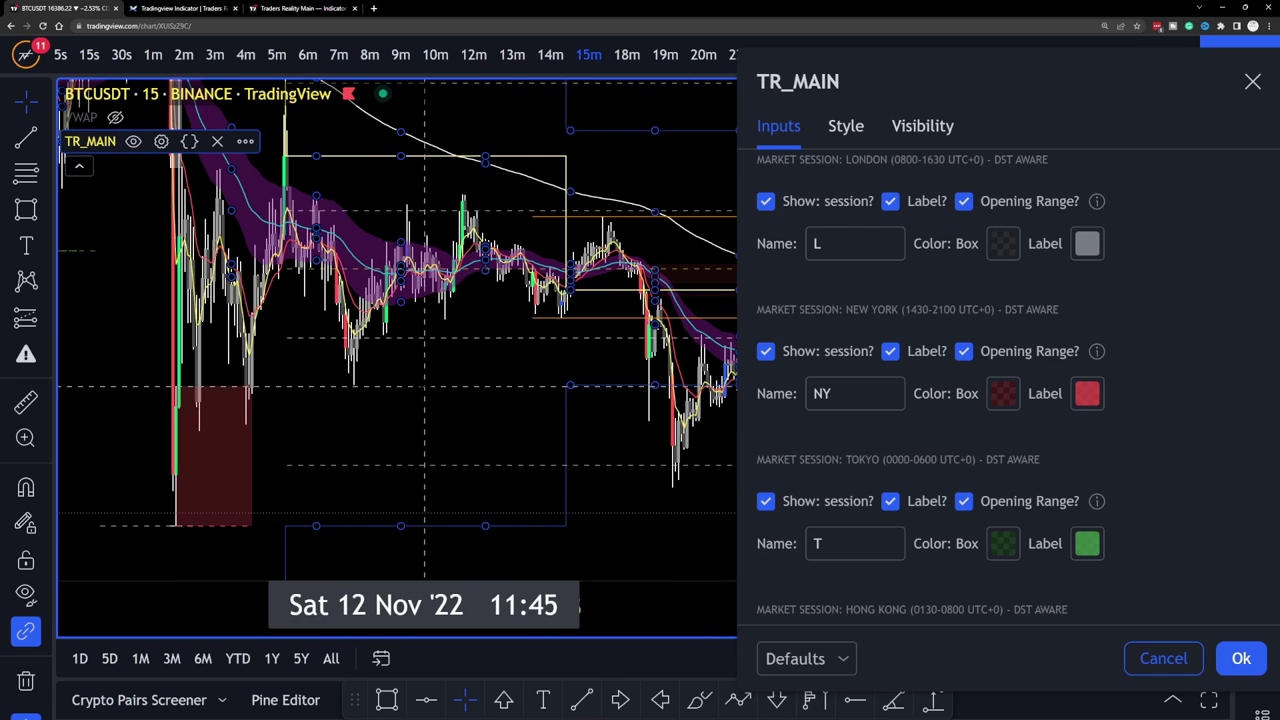
pyautogui.press('Escape')
# Check the London, New York and Tokyo session inputs in the TR_MAIN settings against the 11–12 Nov session boxes, focusing on Opening Range.
pyautogui.moveTo(250, 400); pyautogui.dragTo(651, 408)
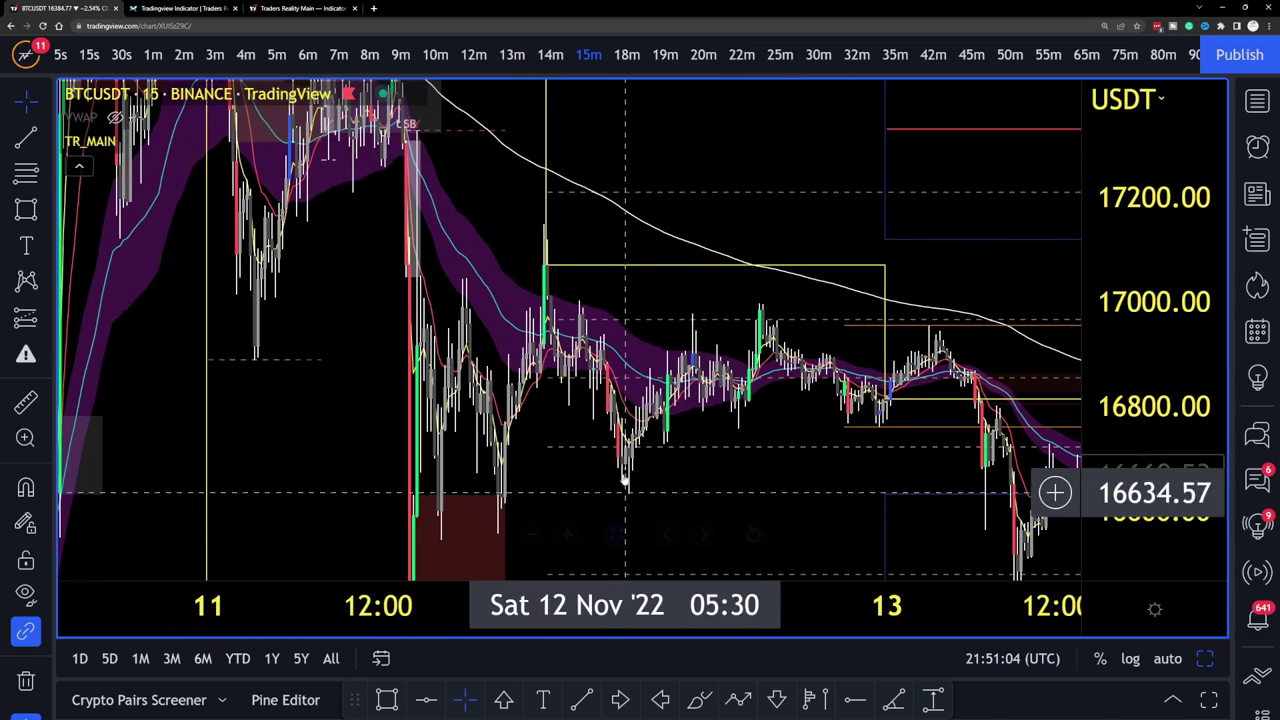
pyautogui.scroll(2, 600, 462)
pyautogui.moveTo(466, 191); pyautogui.dragTo(785, 200)
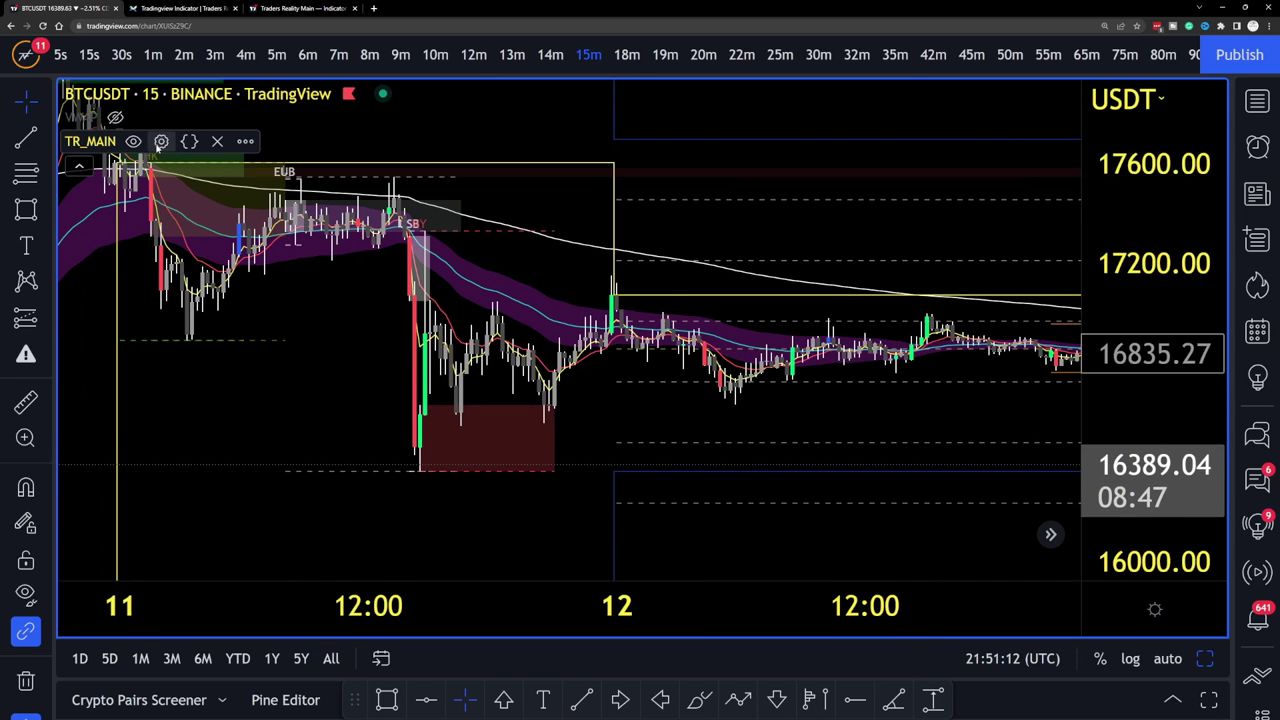
pyautogui.click(161, 141)
pyautogui.moveTo(628, 89); pyautogui.dragTo(979, 89)
pyautogui.scroll(-5, 972, 297)
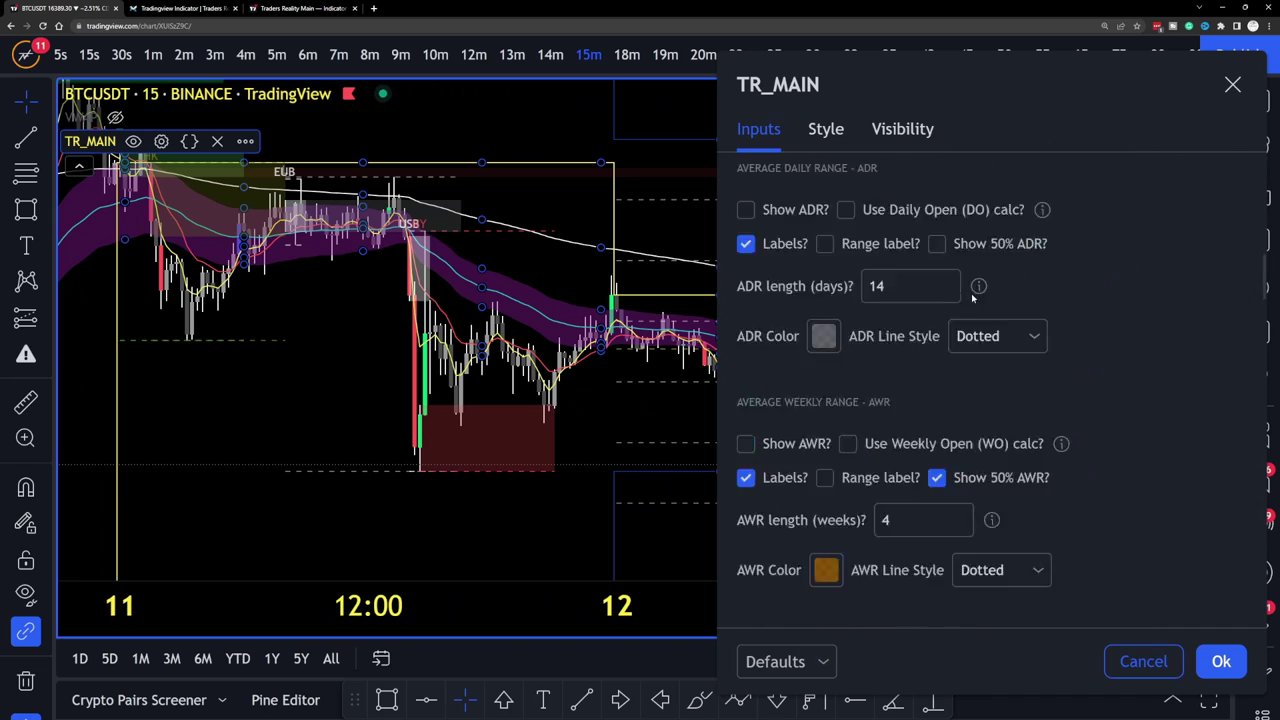
pyautogui.scroll(-15, 972, 297)
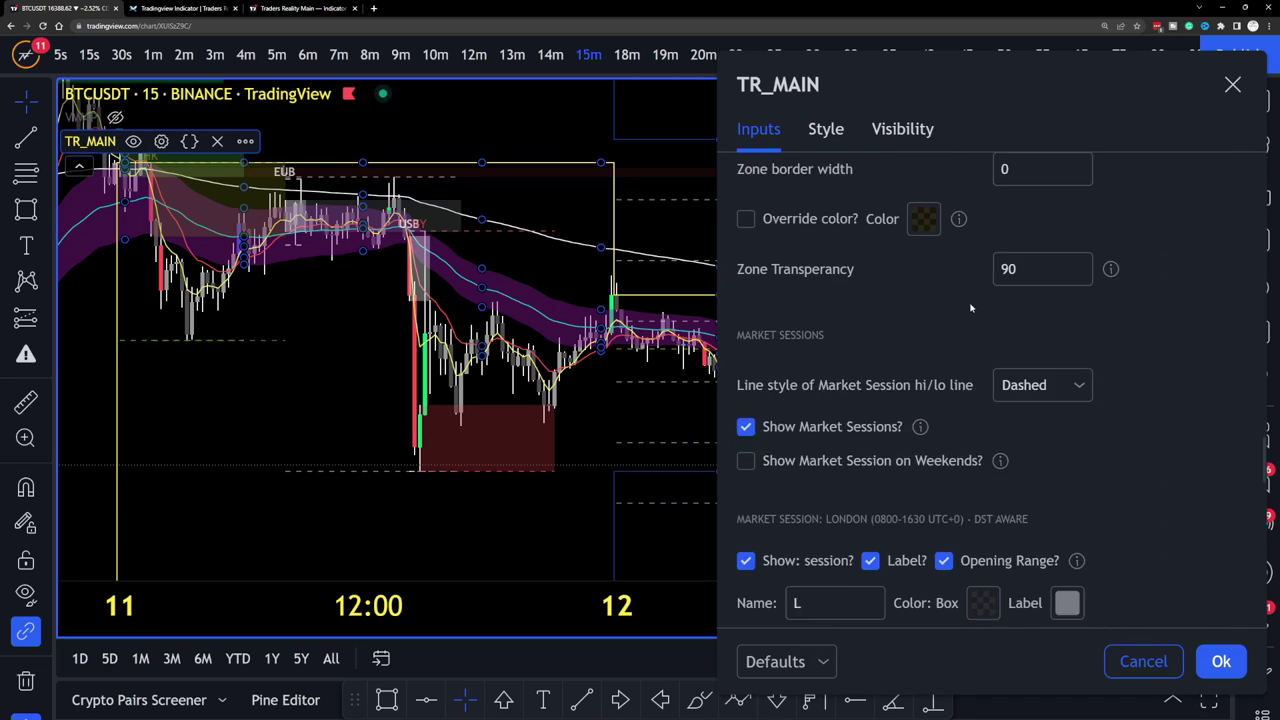
pyautogui.scroll(-5, 970, 308)
pyautogui.scroll(2, 975, 296)
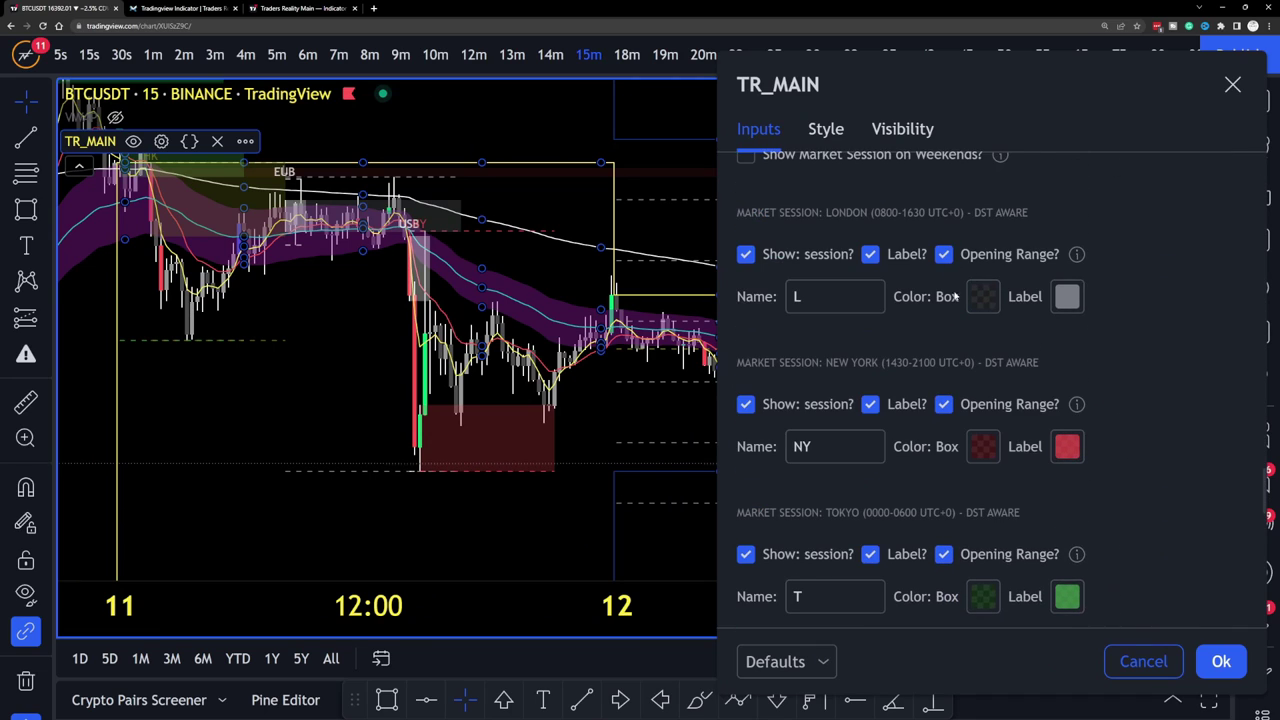
pyautogui.scroll(2, 955, 296)
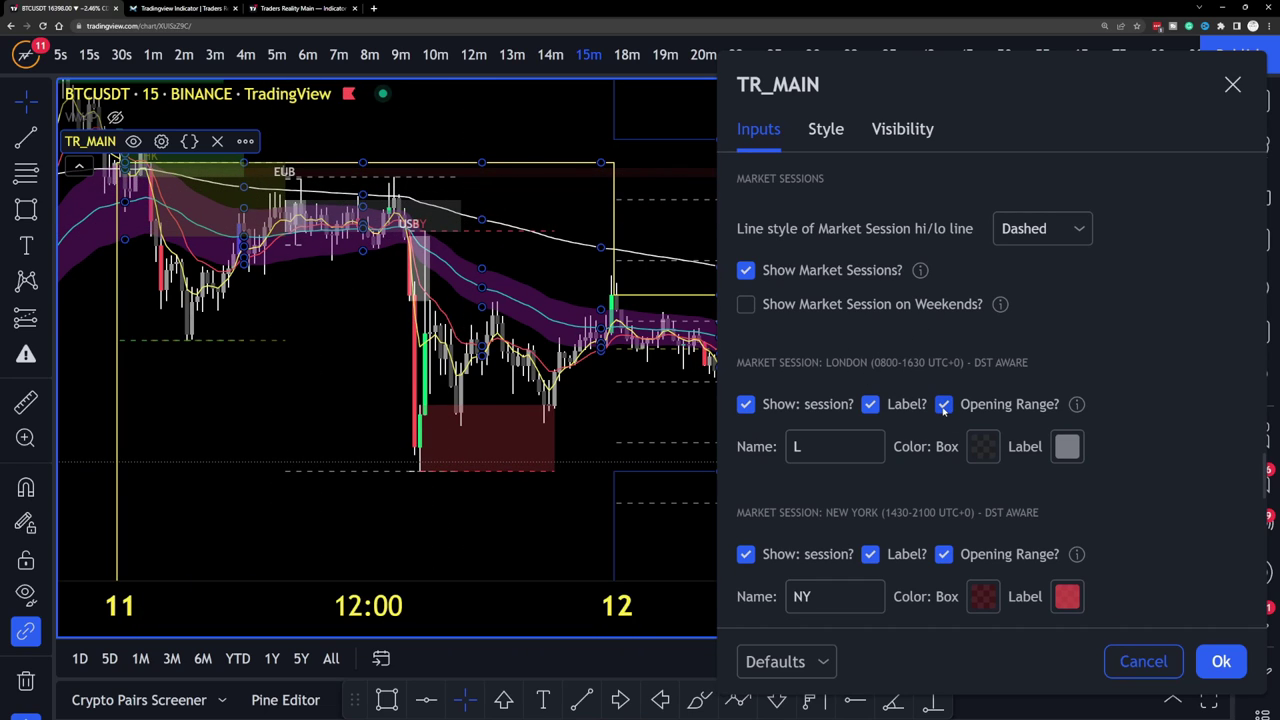
pyautogui.click(1222, 662)
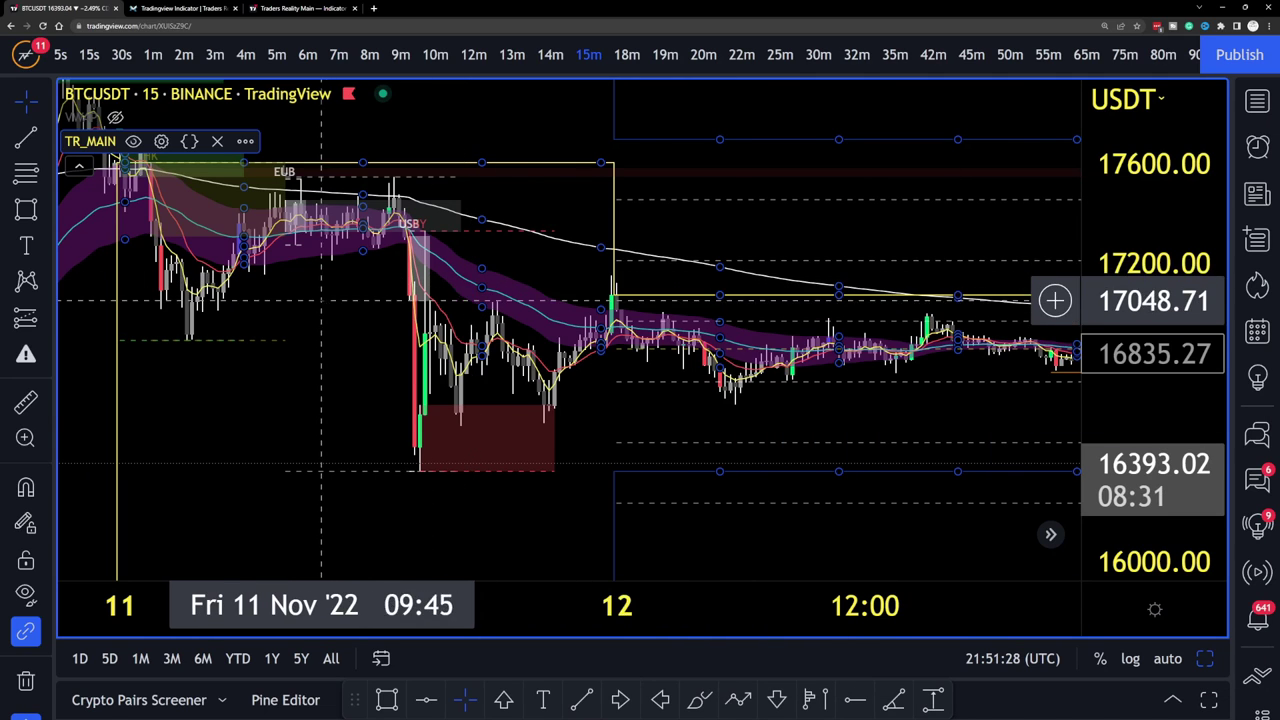
# Turn off the Opening Range option for the London market session in the TR_MAIN inputs.
pyautogui.moveTo(306, 297); pyautogui.dragTo(485, 316)
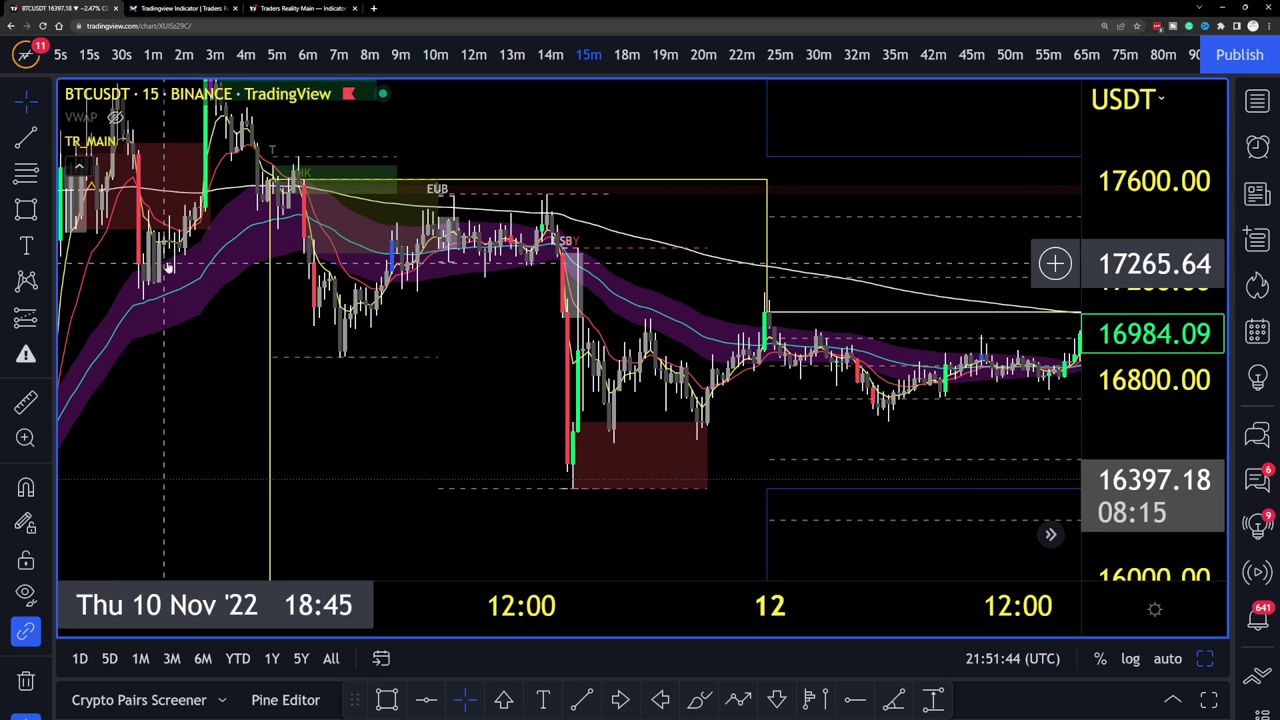
pyautogui.click(160, 142)
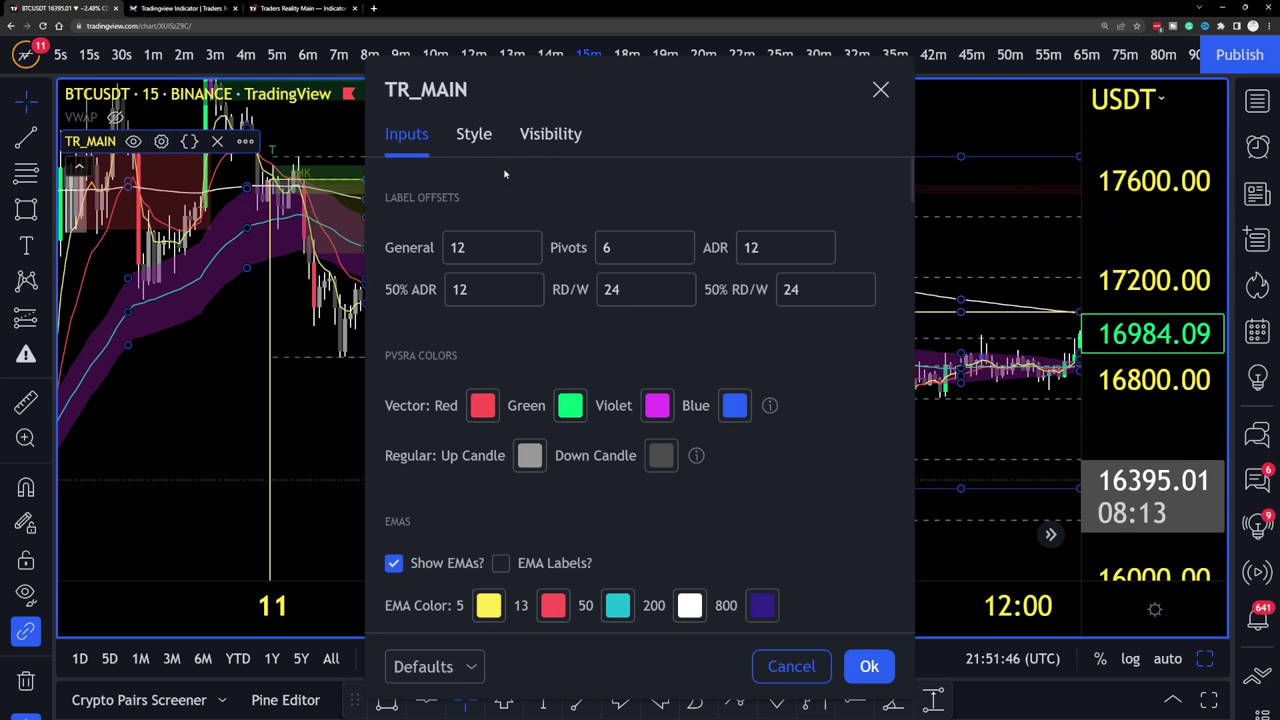
pyautogui.moveTo(463, 130); pyautogui.dragTo(876, 115)
pyautogui.scroll(-5, 913, 284)
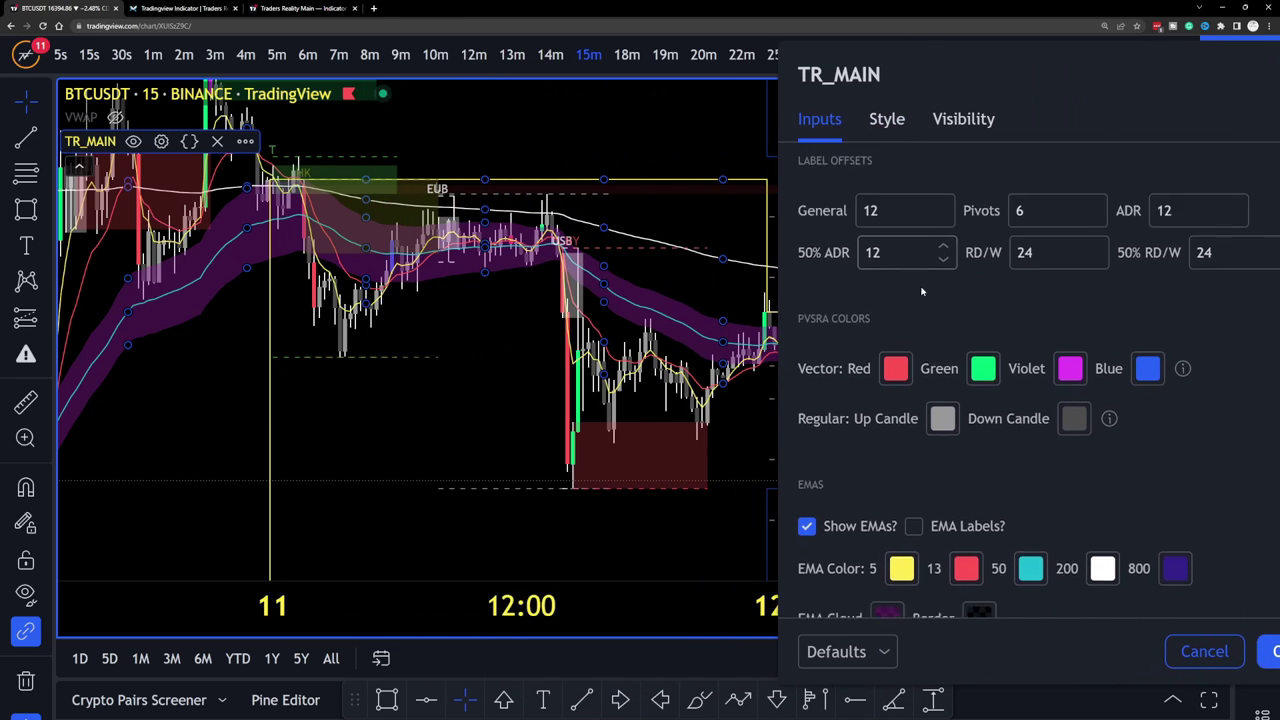
pyautogui.scroll(-10, 913, 284)
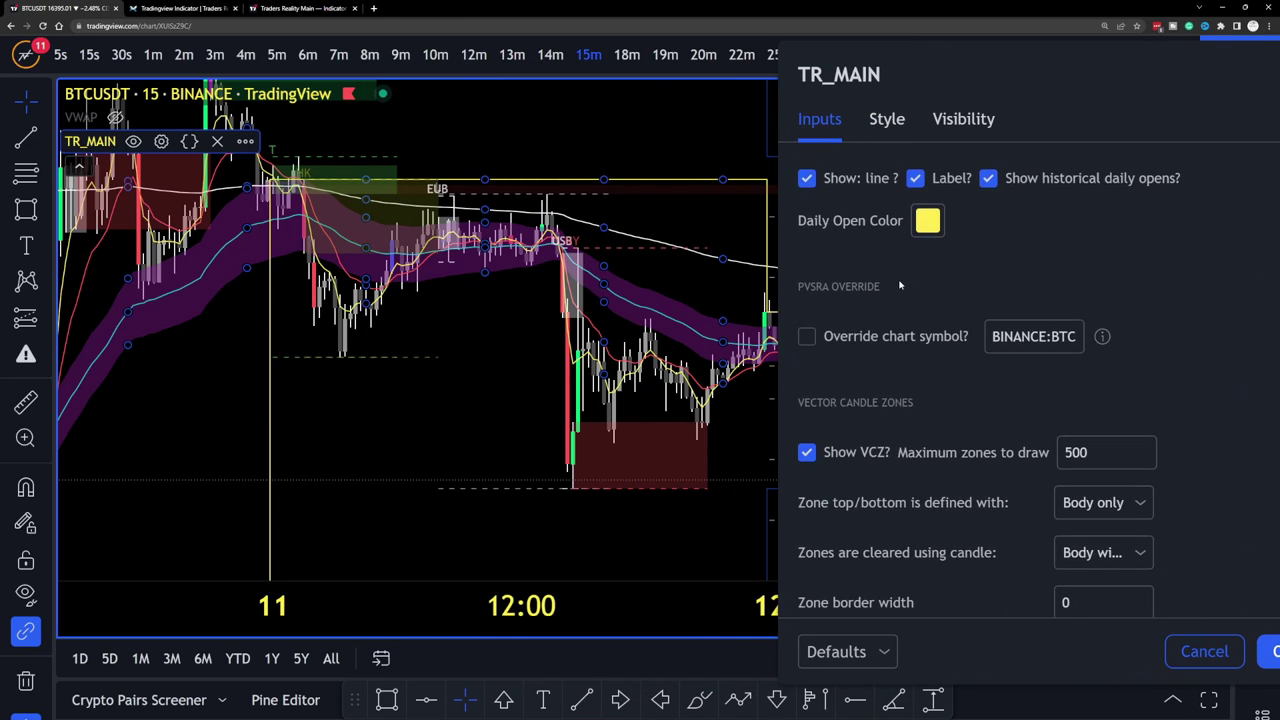
pyautogui.scroll(-6, 925, 303)
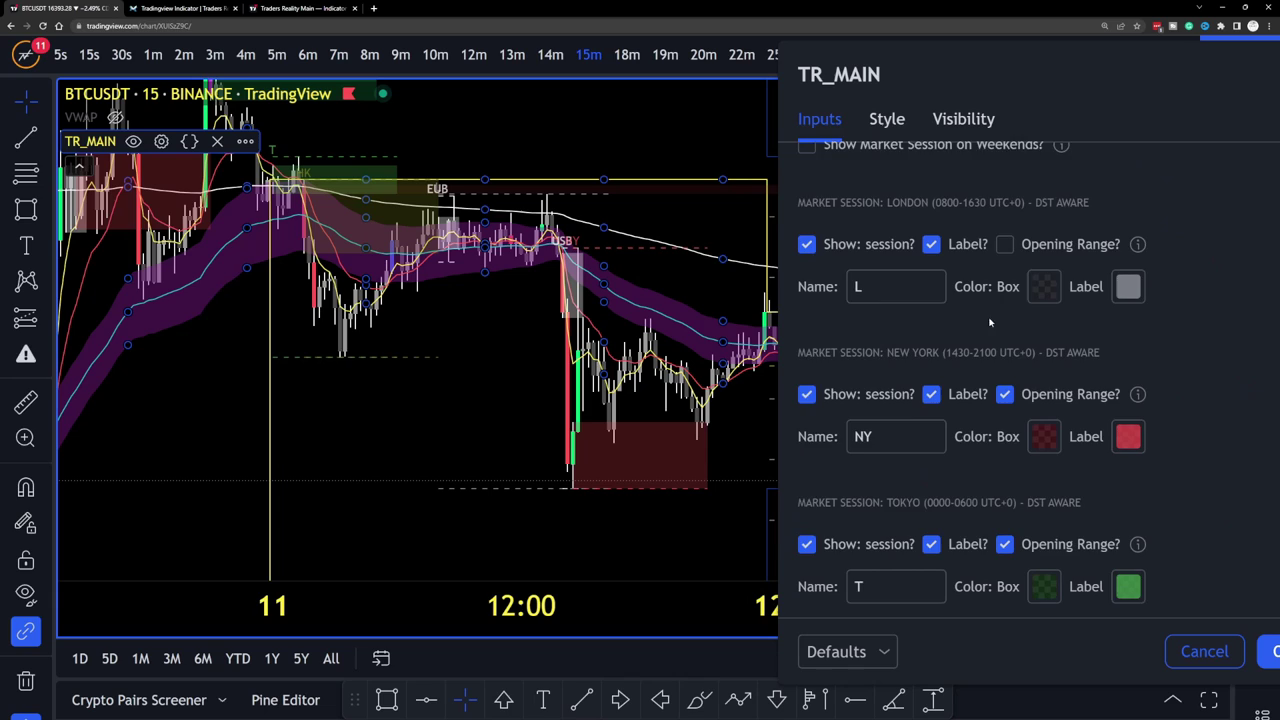
# Turn off the Opening Range option for the New York, Tokyo, Hong Kong and Sydney market sessions.
pyautogui.scroll(-1, 990, 322)
pyautogui.scroll(-2, 1042, 420)
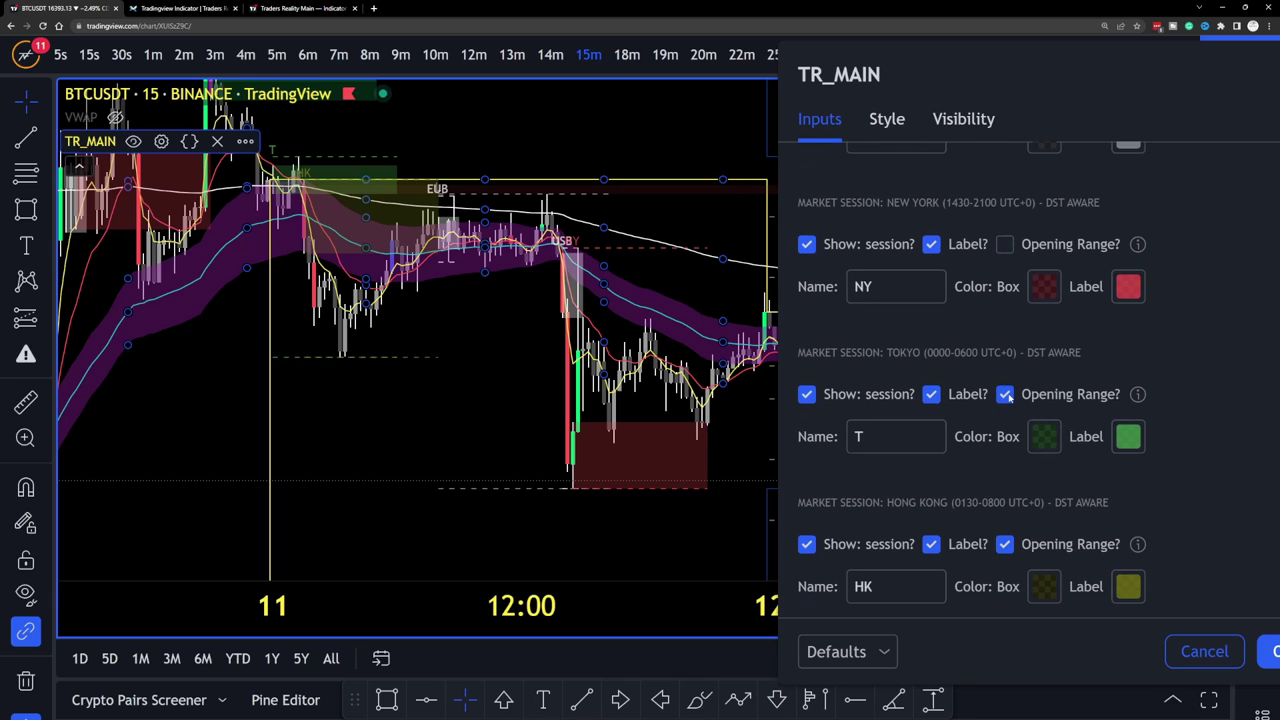
pyautogui.scroll(-2, 1005, 430)
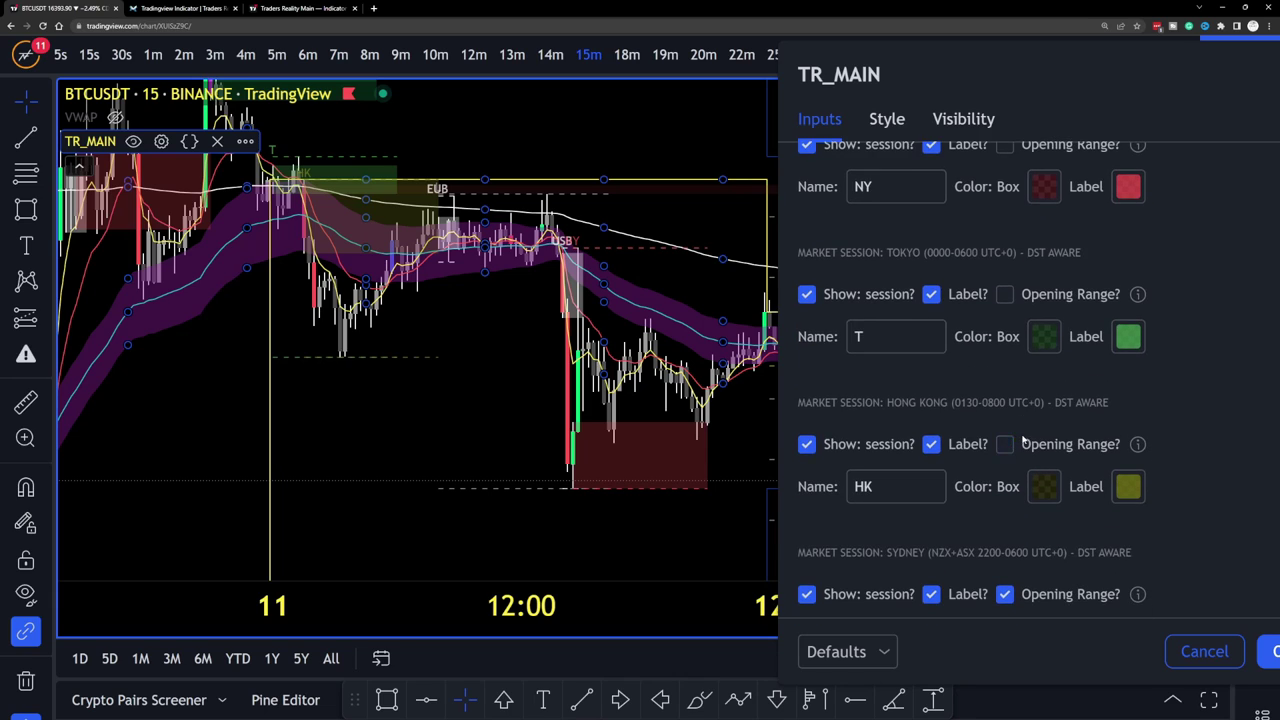
pyautogui.scroll(-4, 1025, 436)
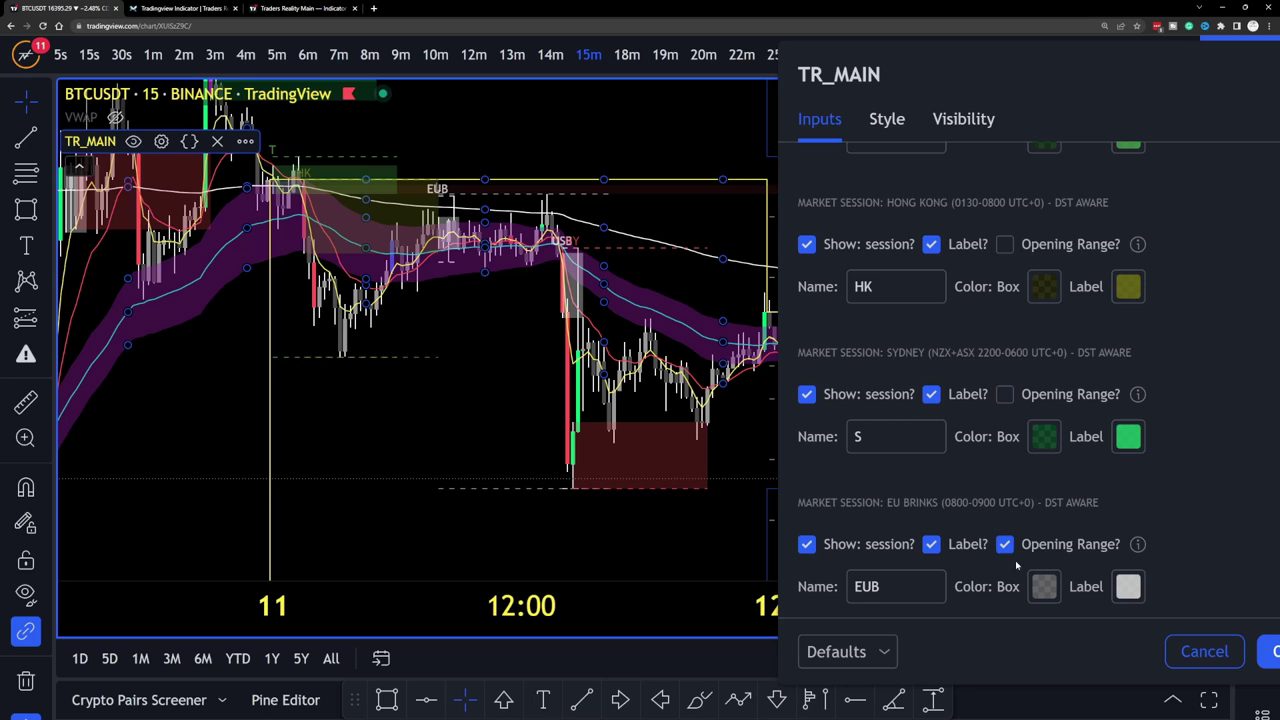
# Turn off the Opening Range option for the EU Brinks, US Brinks and Frankfurt sessions and apply the settings.
pyautogui.scroll(-5, 1010, 530)
pyautogui.scroll(-2, 1000, 512)
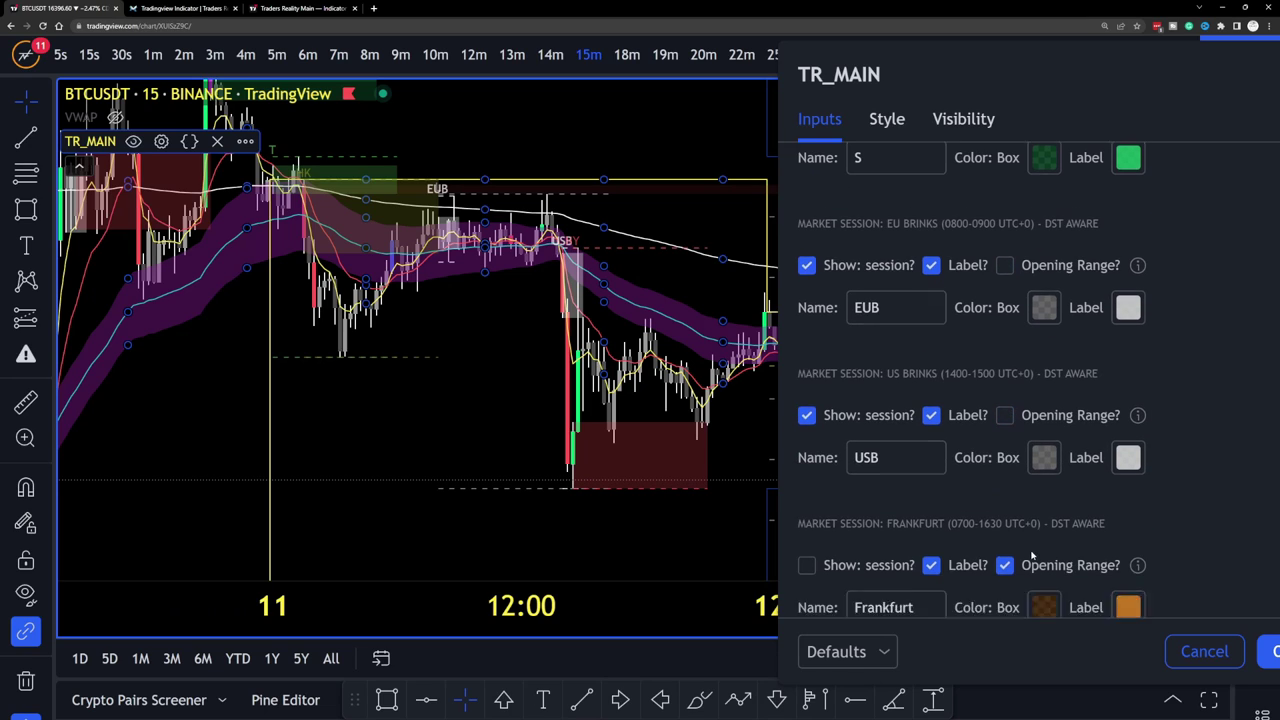
pyautogui.scroll(-4, 1095, 545)
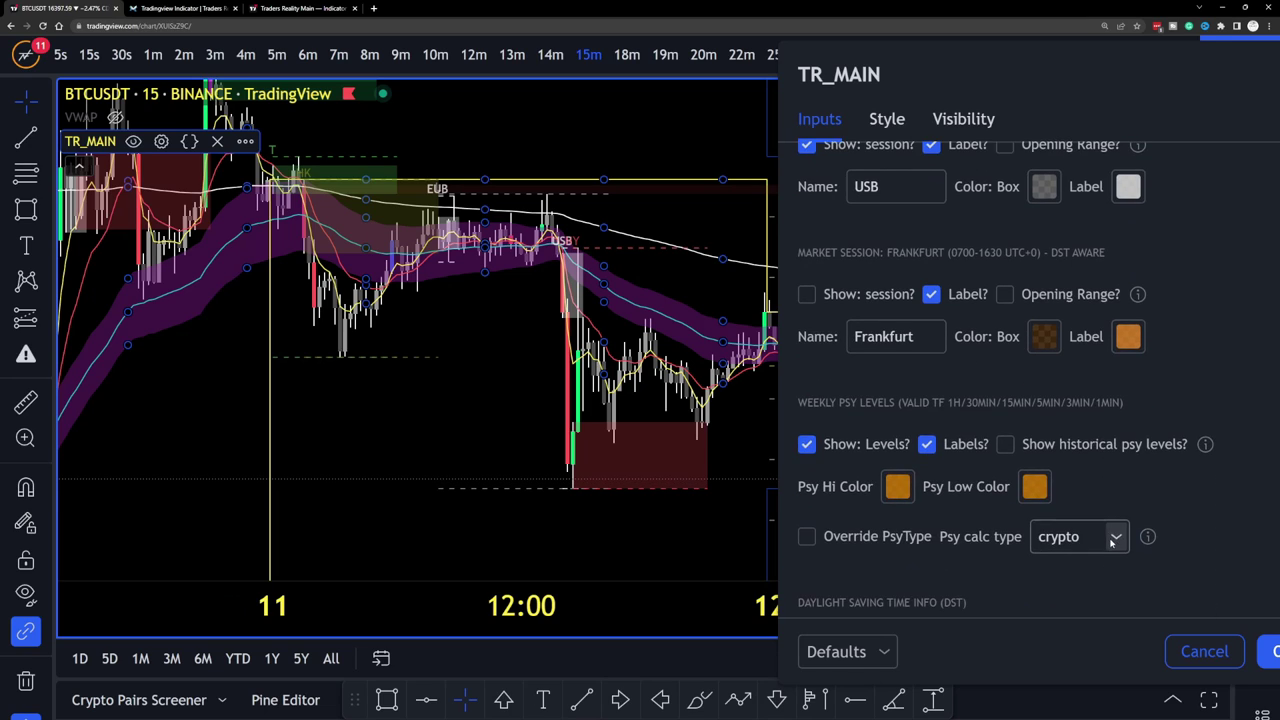
pyautogui.scroll(5, 1150, 560)
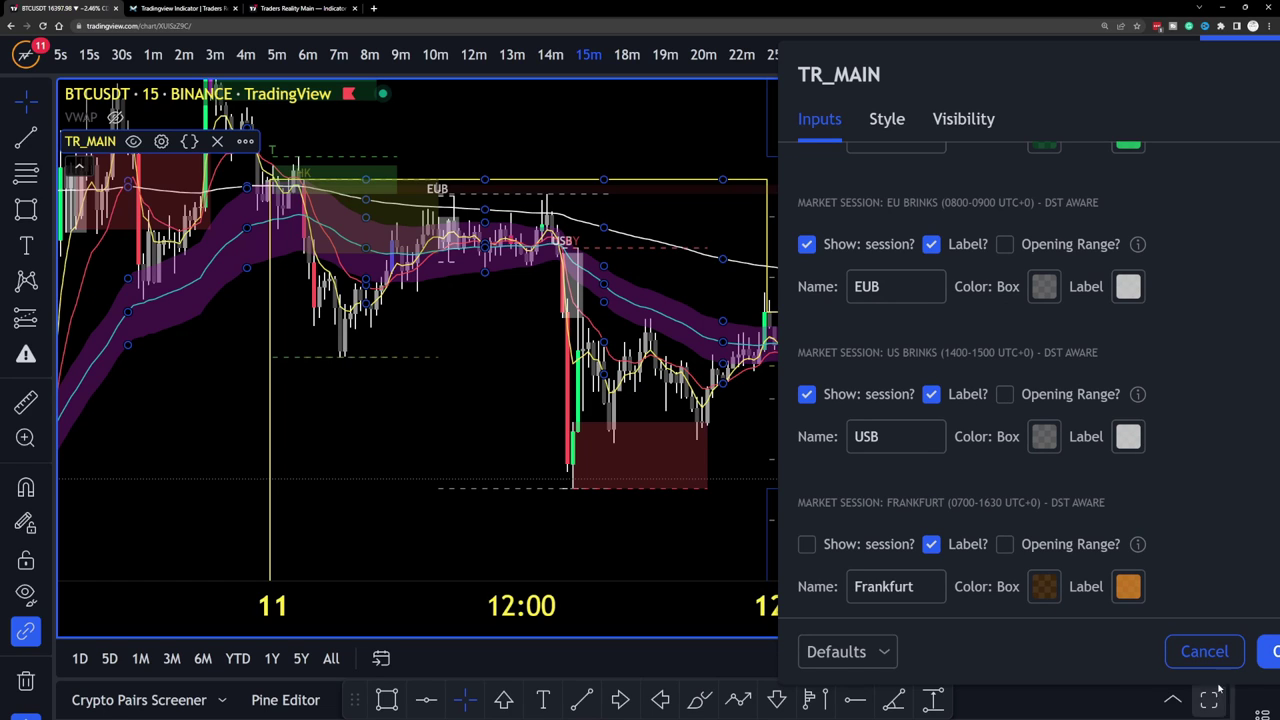
pyautogui.click(1268, 652)
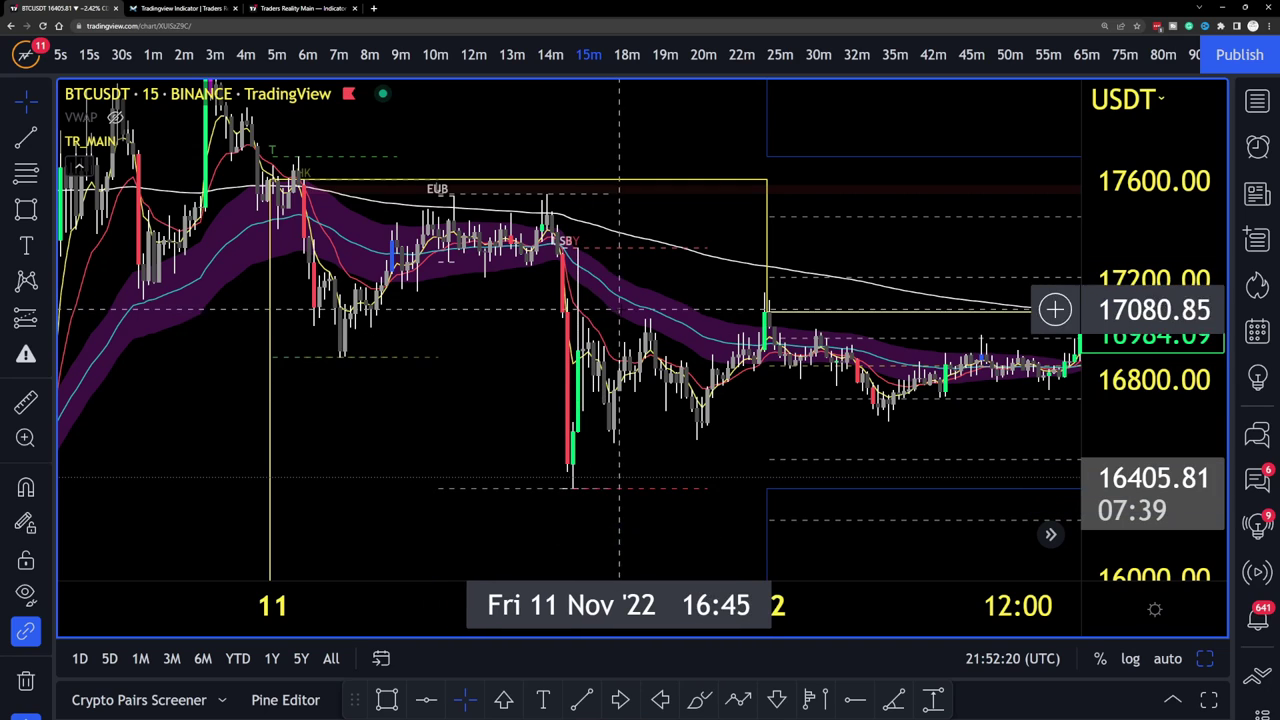
# Turn on the Opening Range option for the EU Brinks and US Brinks sessions in the TR_MAIN settings and apply them.
pyautogui.scroll(-3, 583, 340)
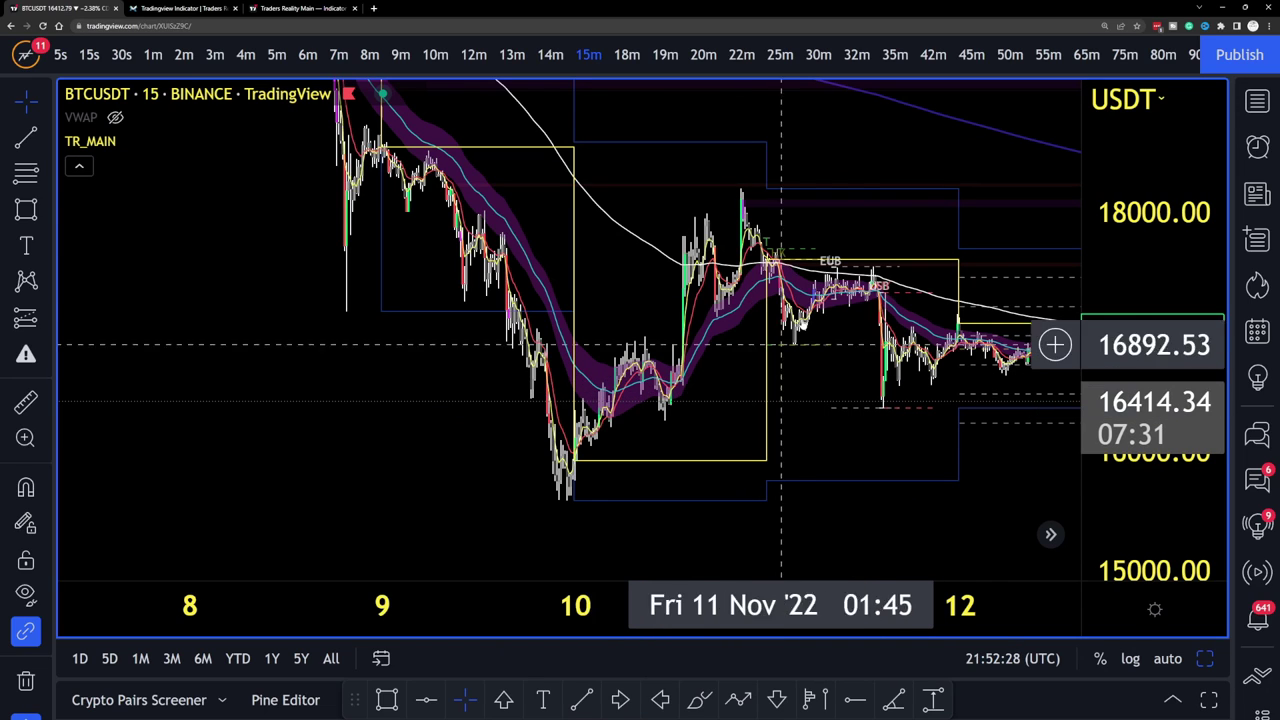
pyautogui.scroll(3, 651, 250)
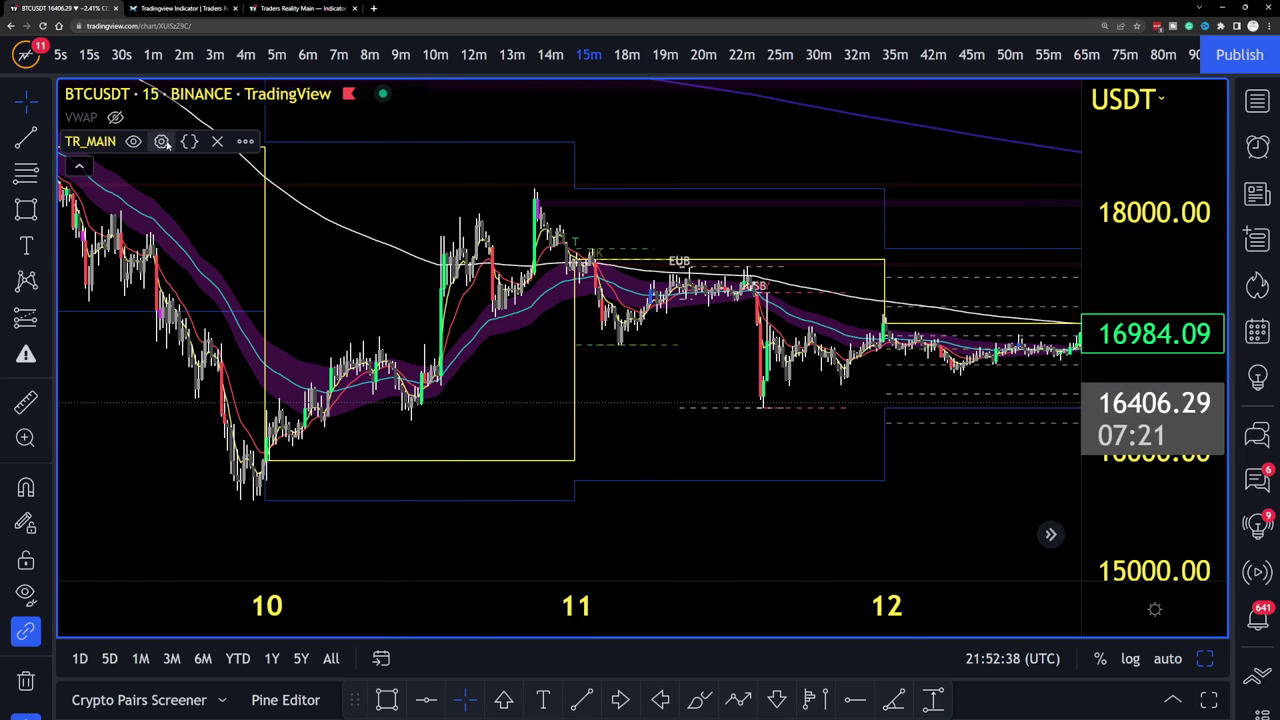
pyautogui.click(161, 141)
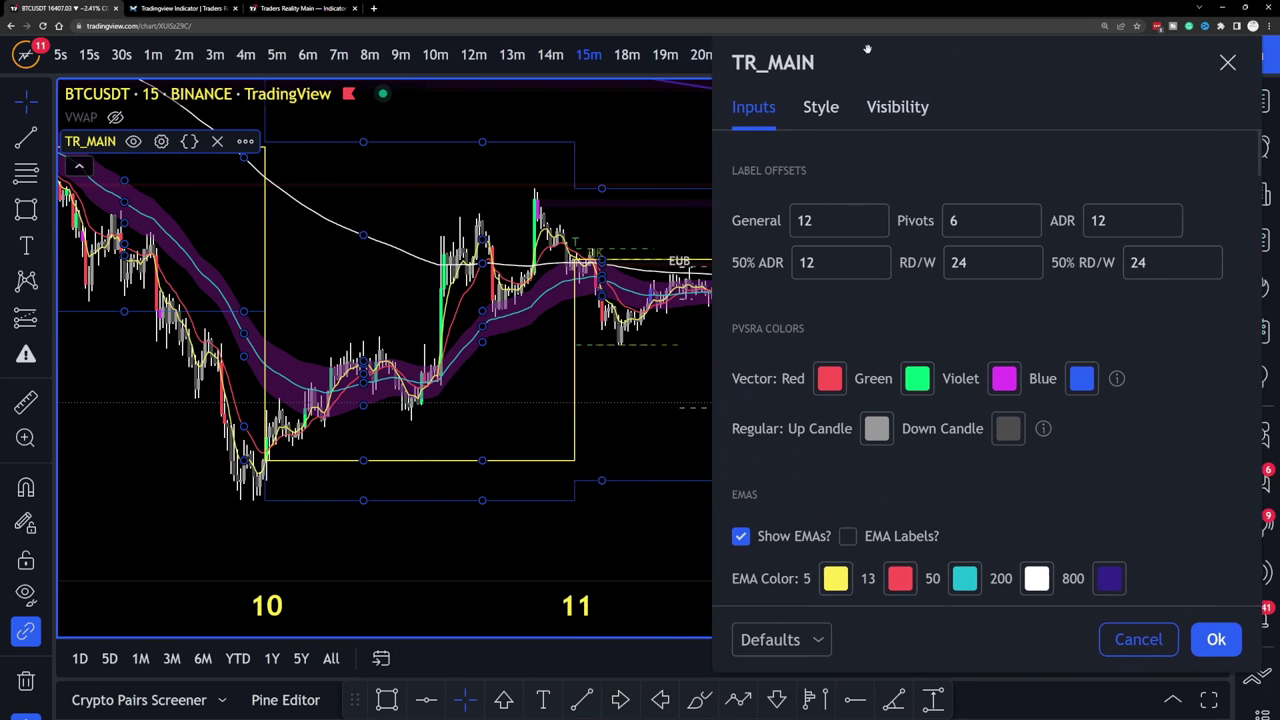
pyautogui.scroll(-15, 930, 326)
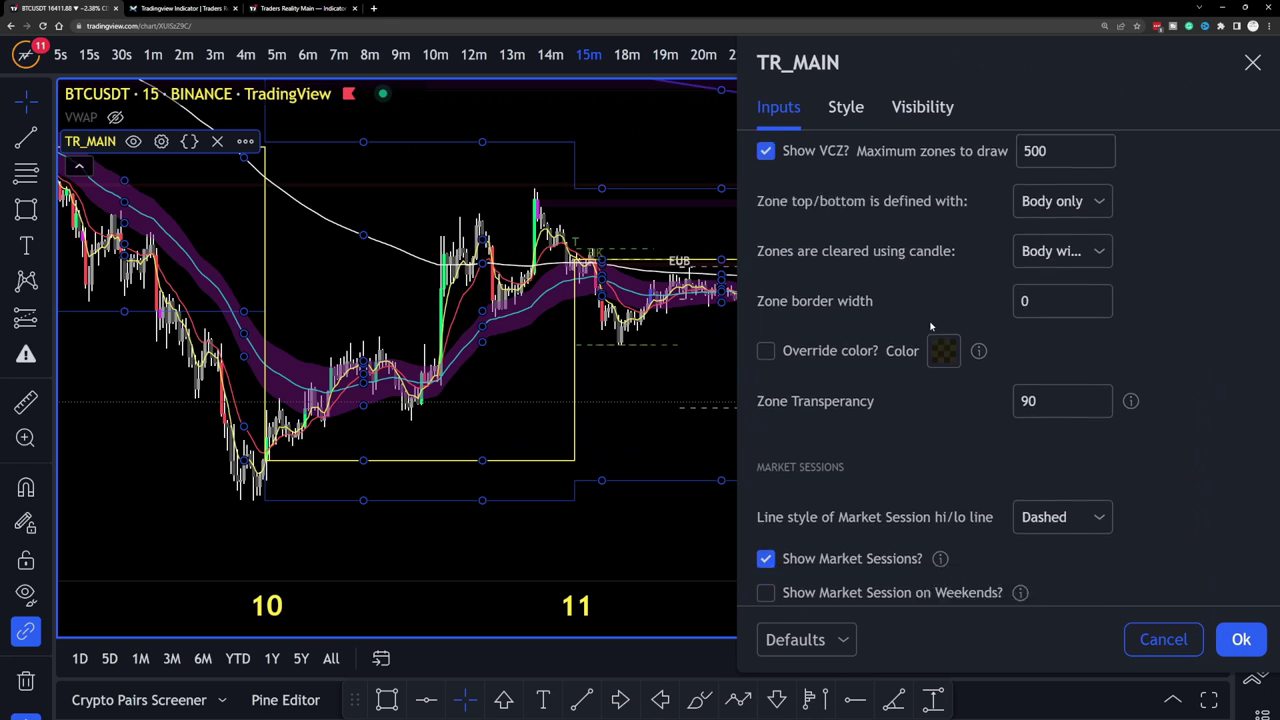
pyautogui.scroll(-4, 930, 326)
pyautogui.scroll(1, 931, 327)
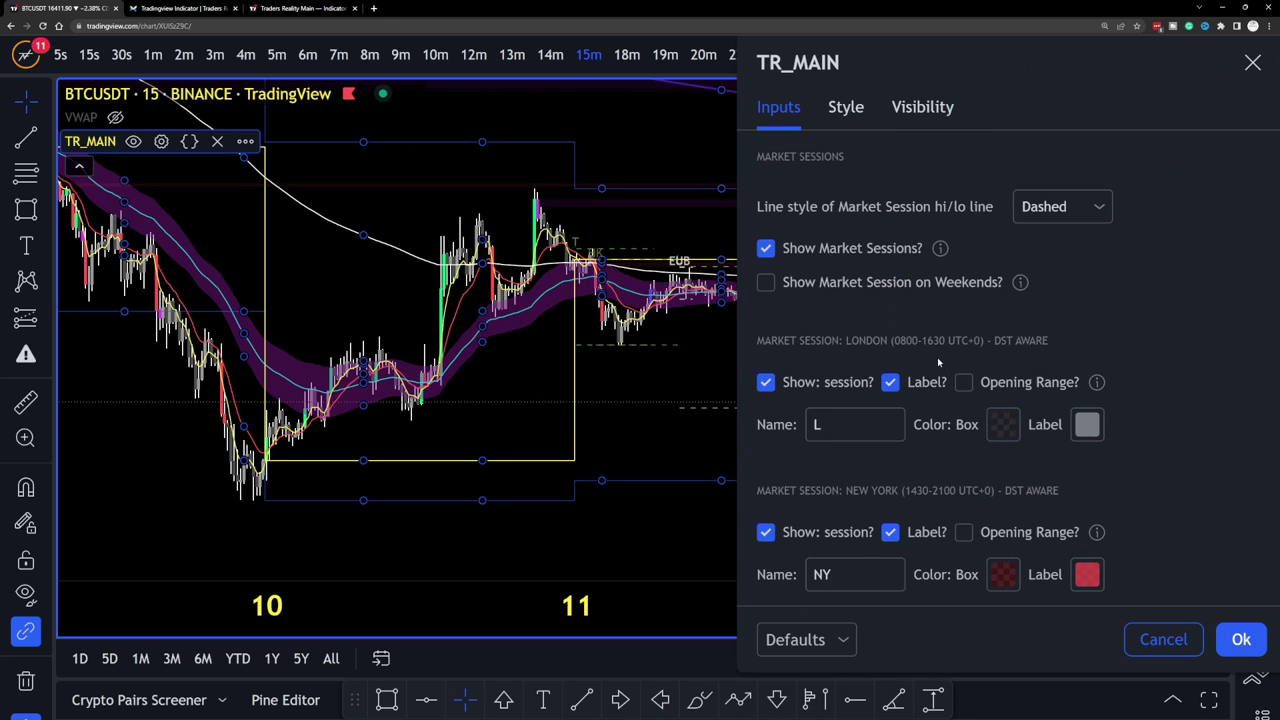
pyautogui.scroll(-6, 937, 357)
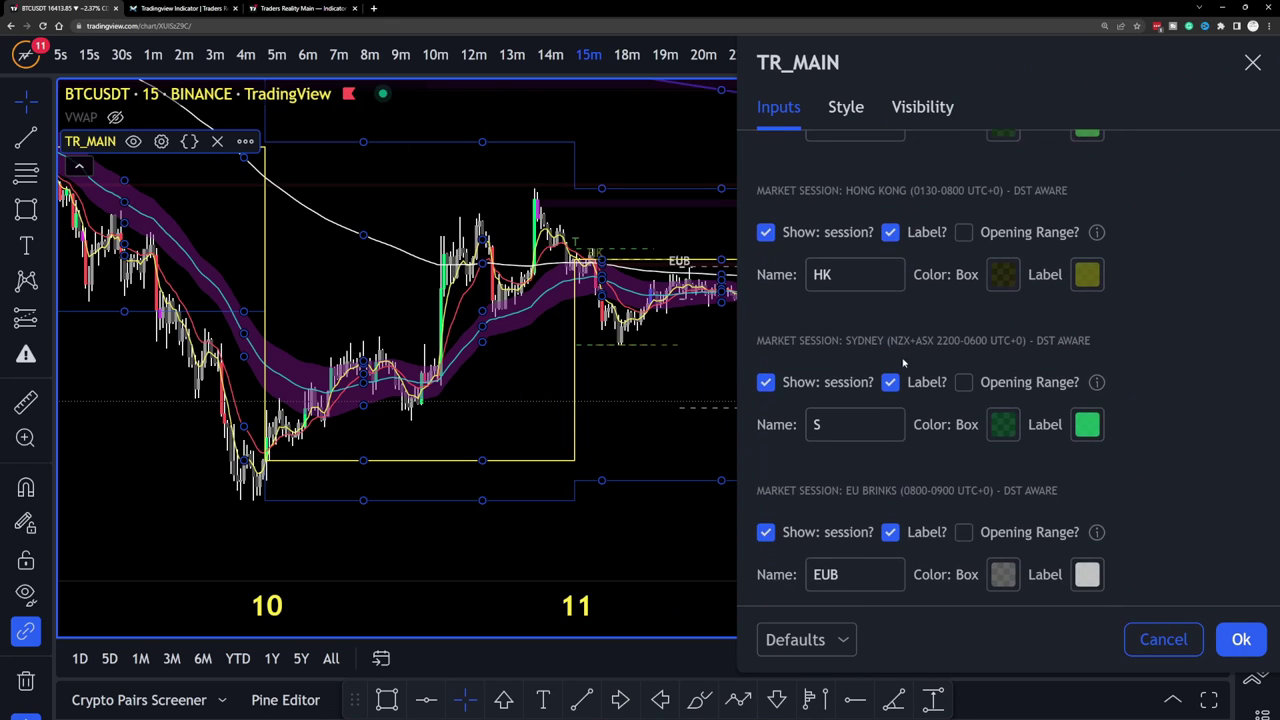
pyautogui.scroll(-5, 903, 363)
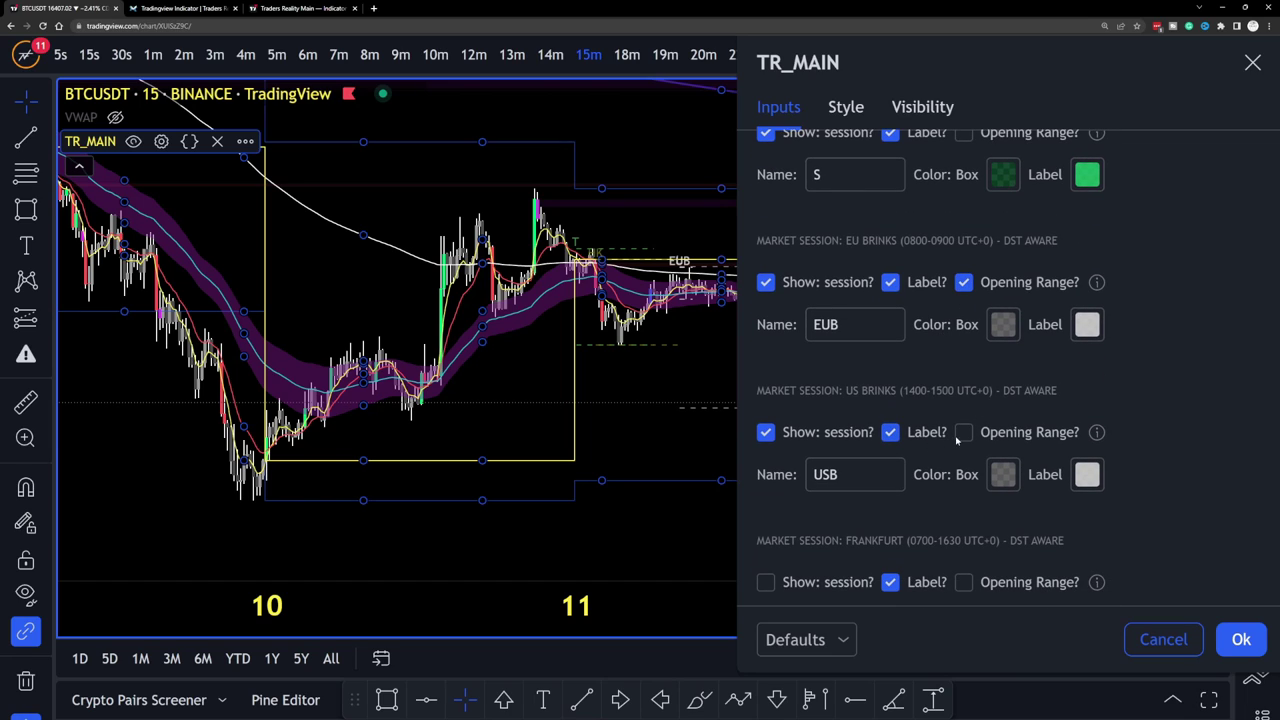
pyautogui.moveTo(866, 61); pyautogui.dragTo(84, 90)
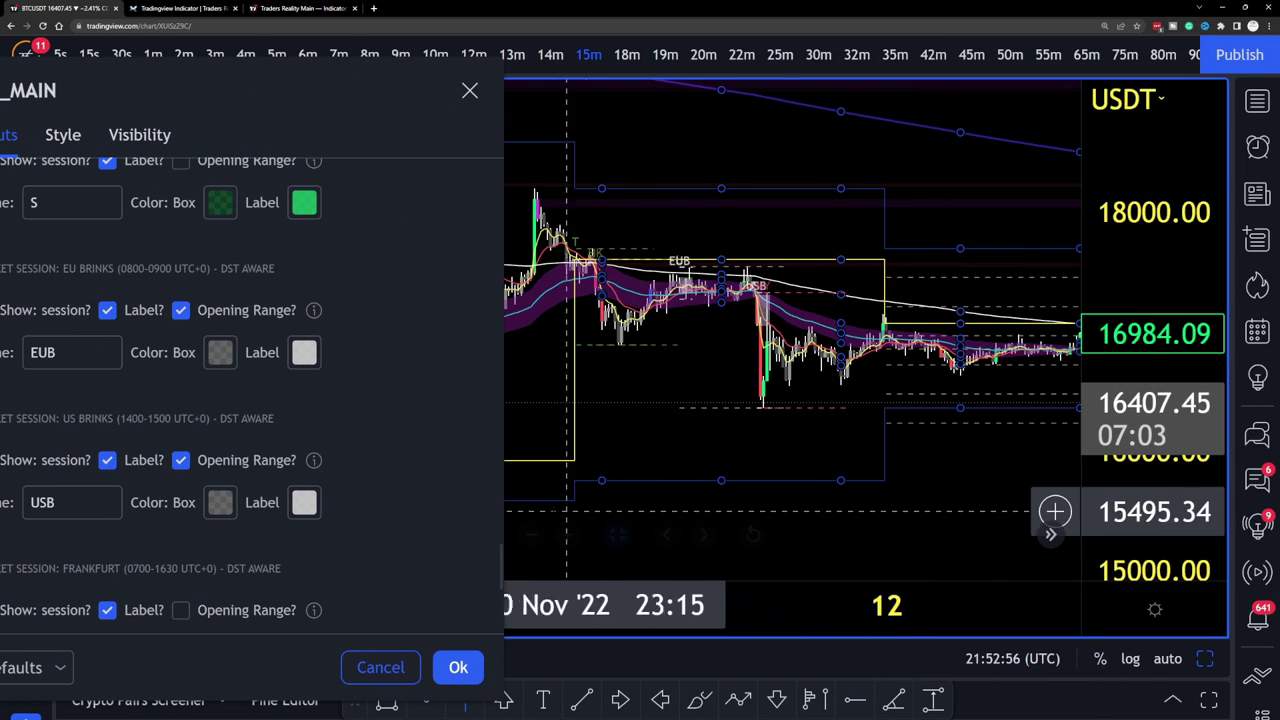
pyautogui.click(458, 668)
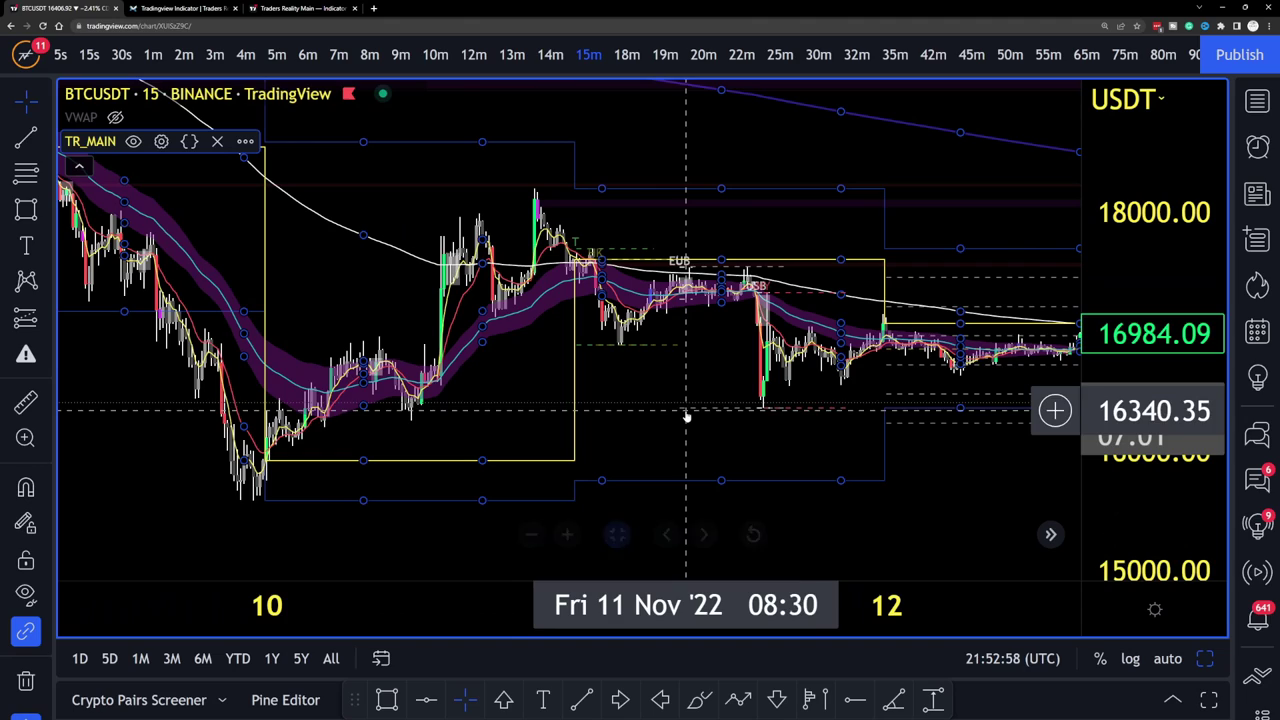
# Turn on the display of the Frankfurt market session in the TR_MAIN inputs.
pyautogui.scroll(5, 762, 331)
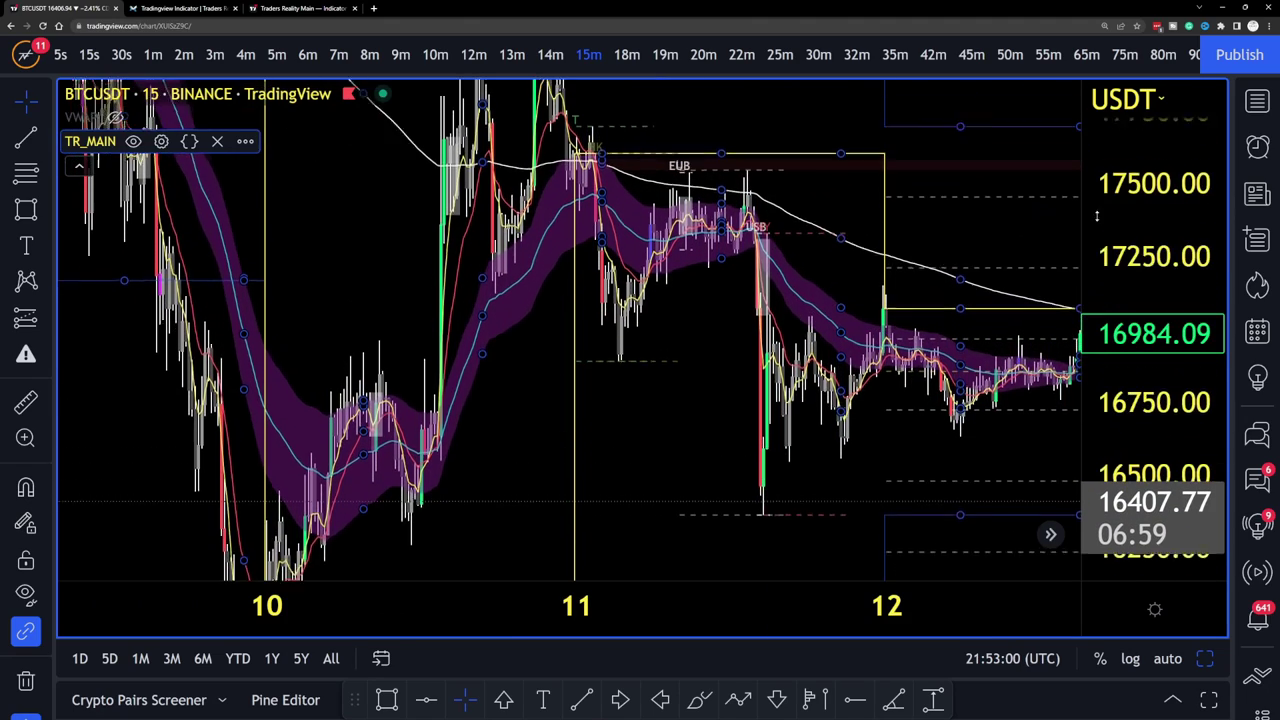
pyautogui.hscroll(-5, 718, 280)
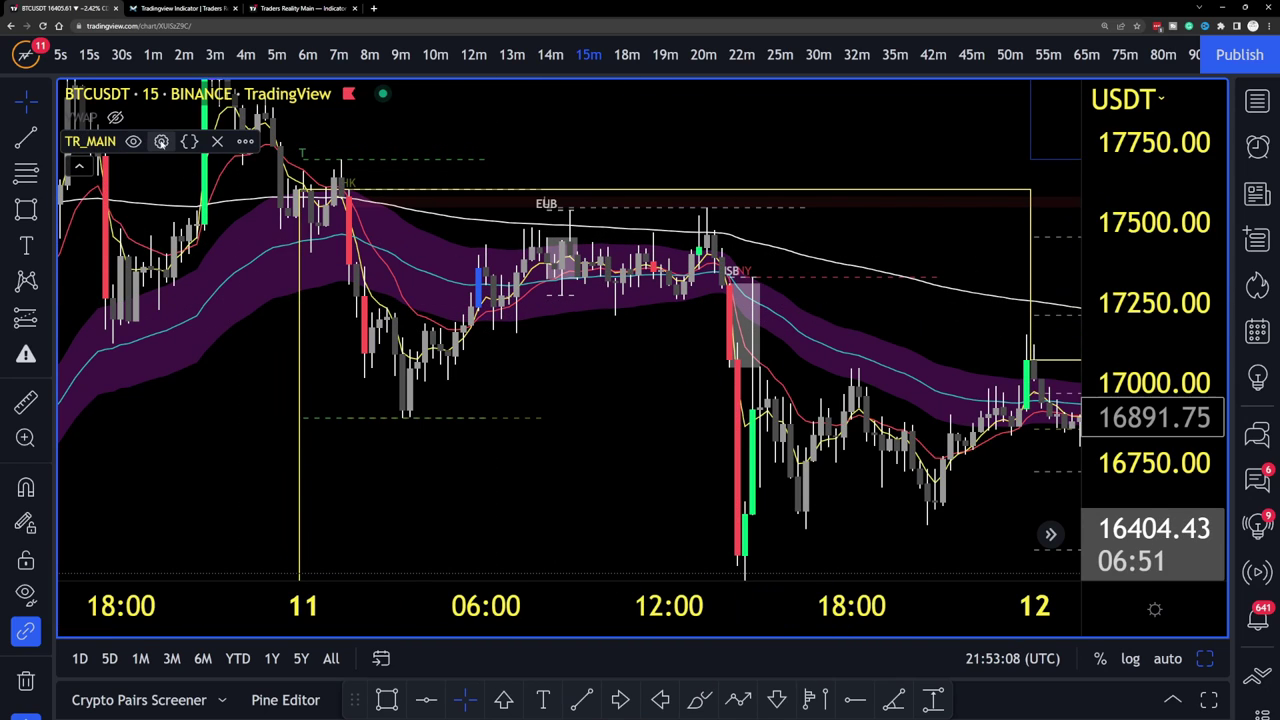
pyautogui.click(161, 141)
pyautogui.moveTo(549, 107); pyautogui.dragTo(816, 76)
pyautogui.scroll(-5, 956, 167)
pyautogui.scroll(-10, 873, 270)
pyautogui.scroll(-15, 873, 270)
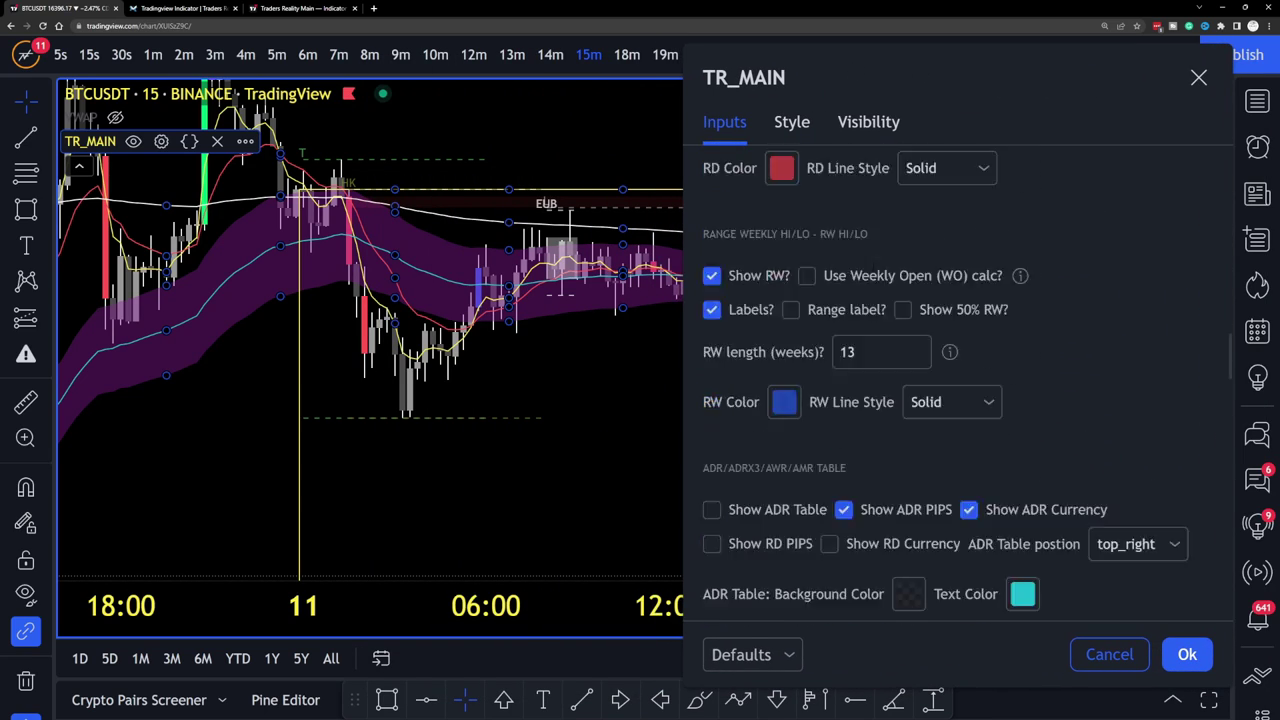
pyautogui.scroll(-10, 873, 270)
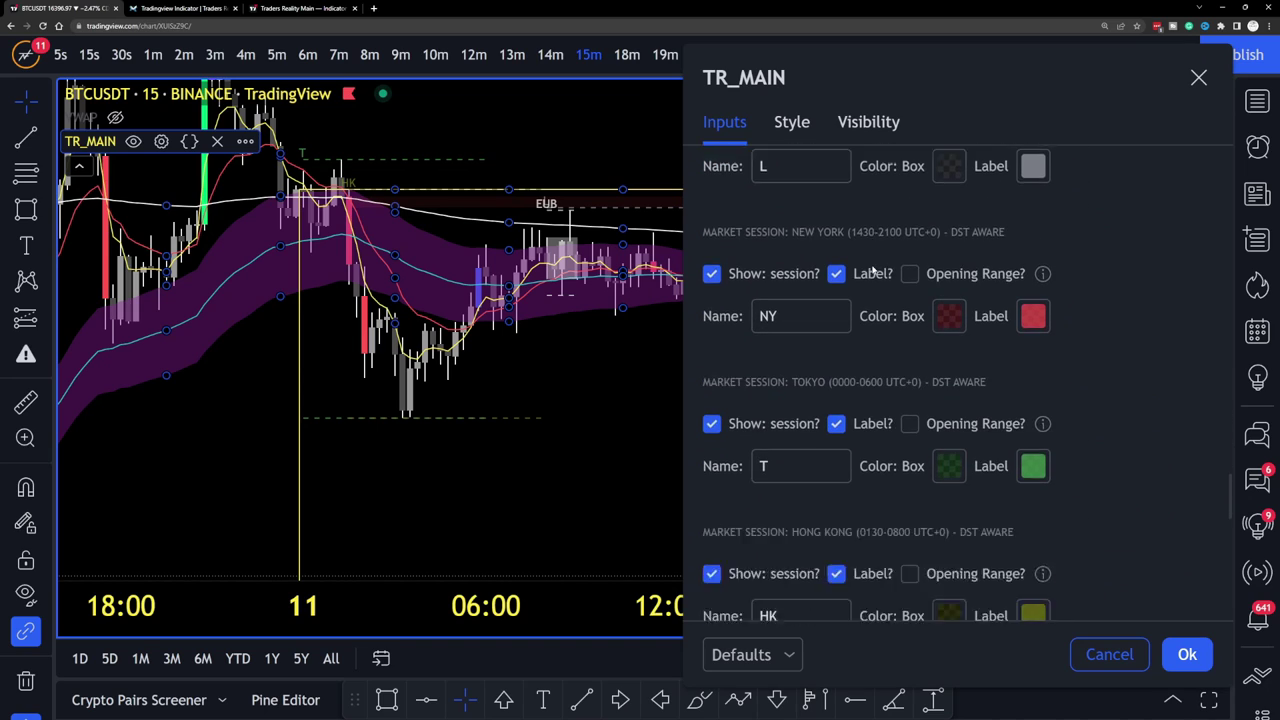
pyautogui.scroll(1, 873, 270)
pyautogui.scroll(-3, 878, 276)
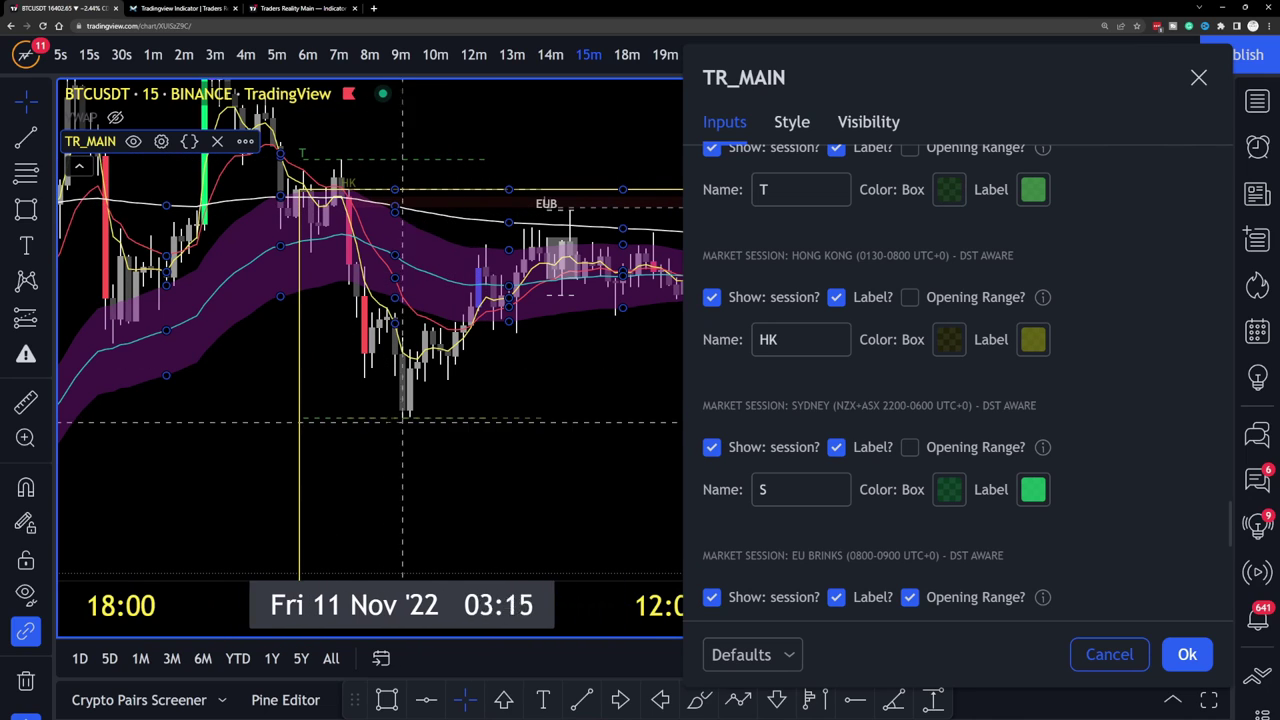
pyautogui.scroll(-5, 773, 403)
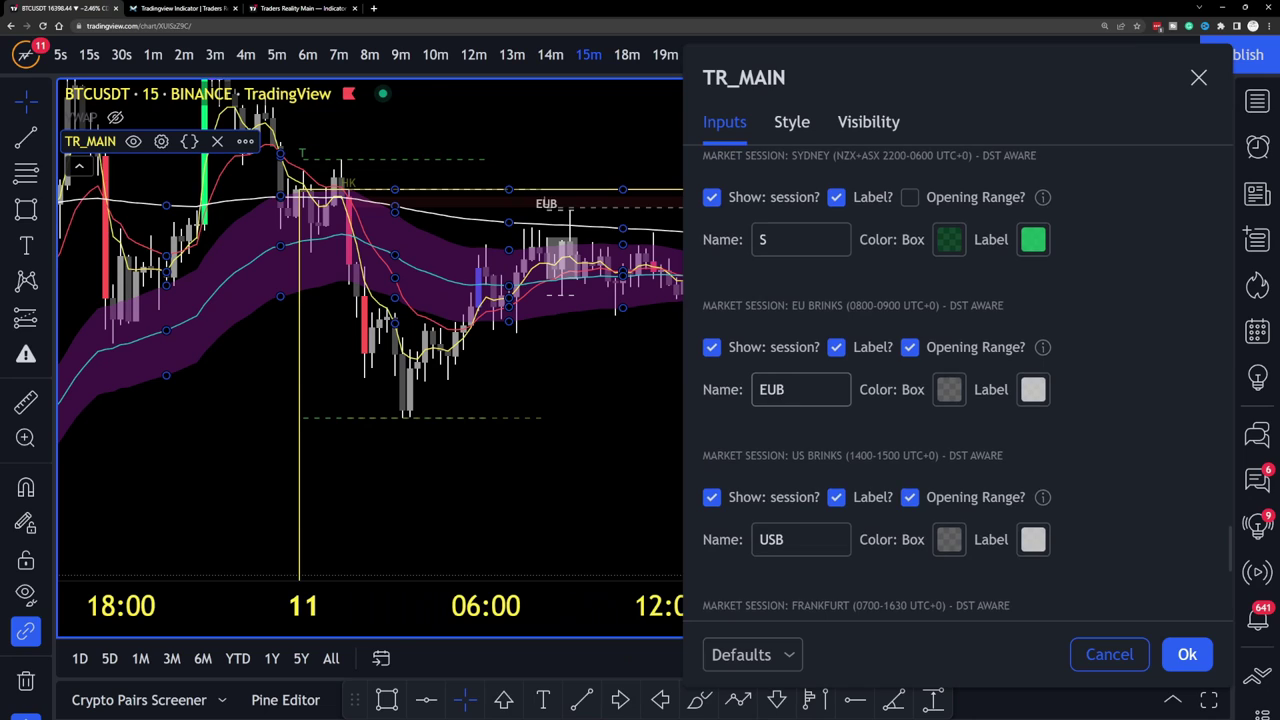
pyautogui.scroll(-1, 782, 400)
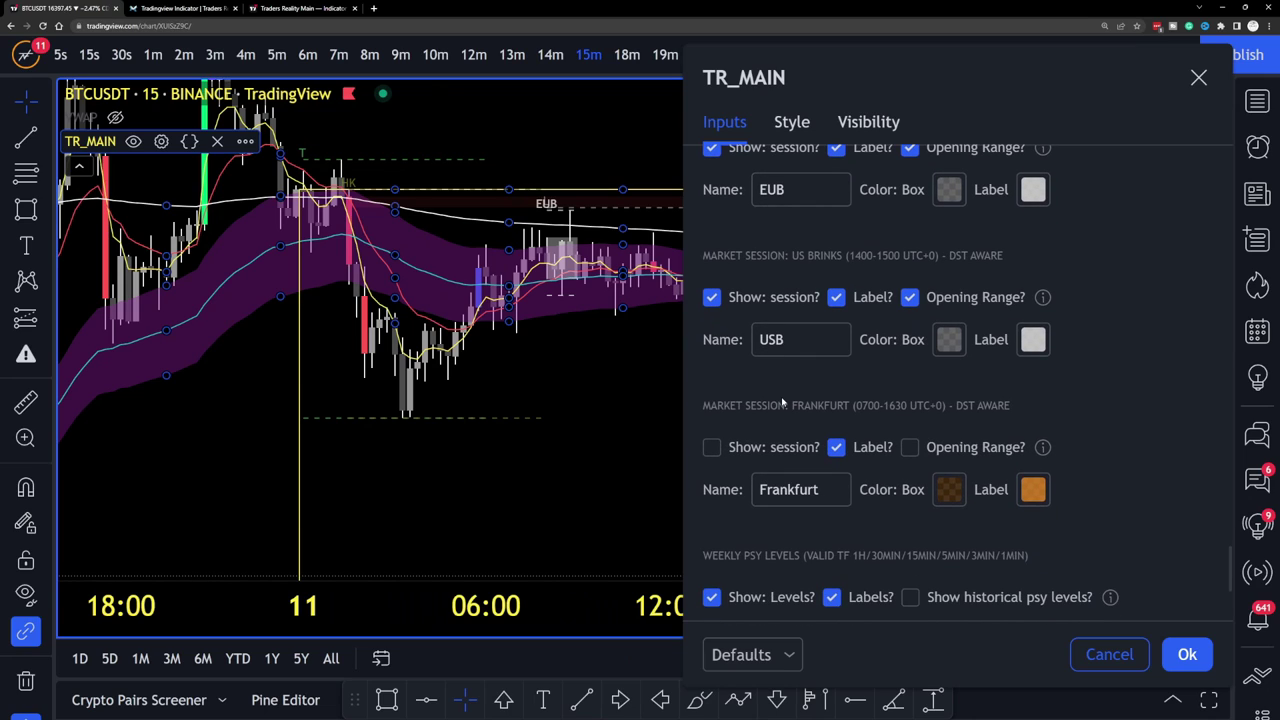
pyautogui.scroll(-3, 930, 396)
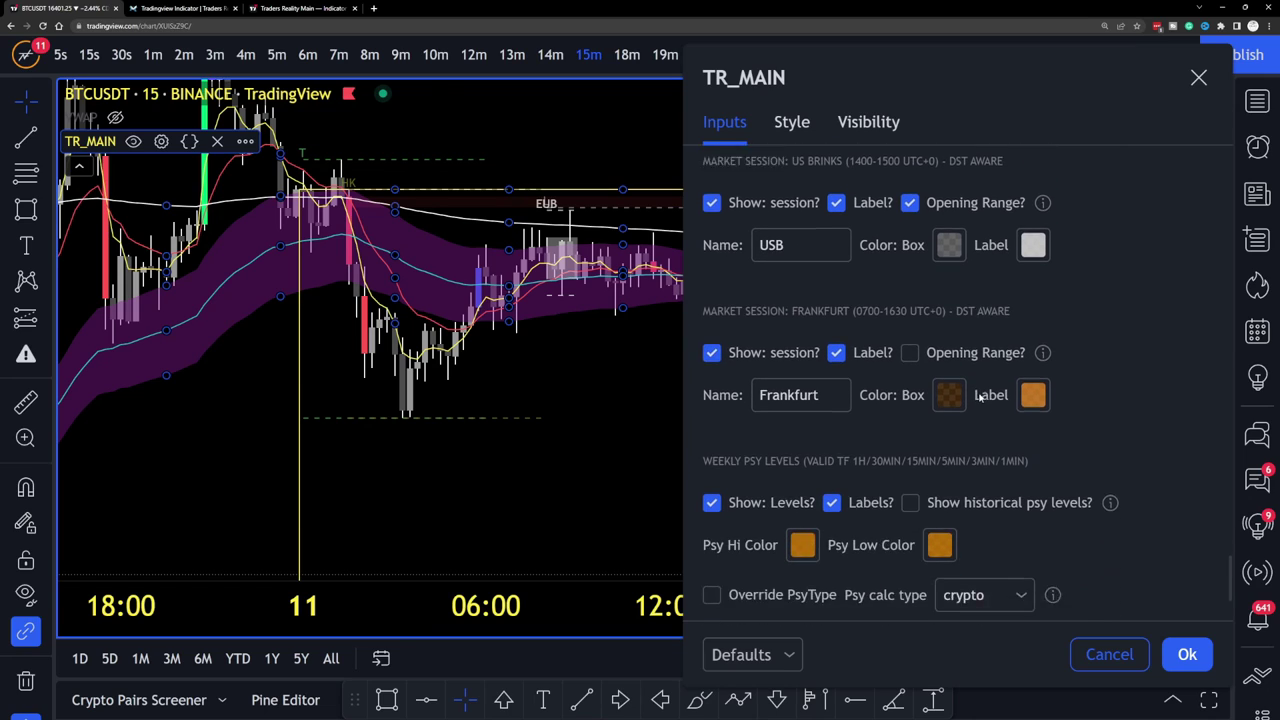
pyautogui.scroll(2, 983, 378)
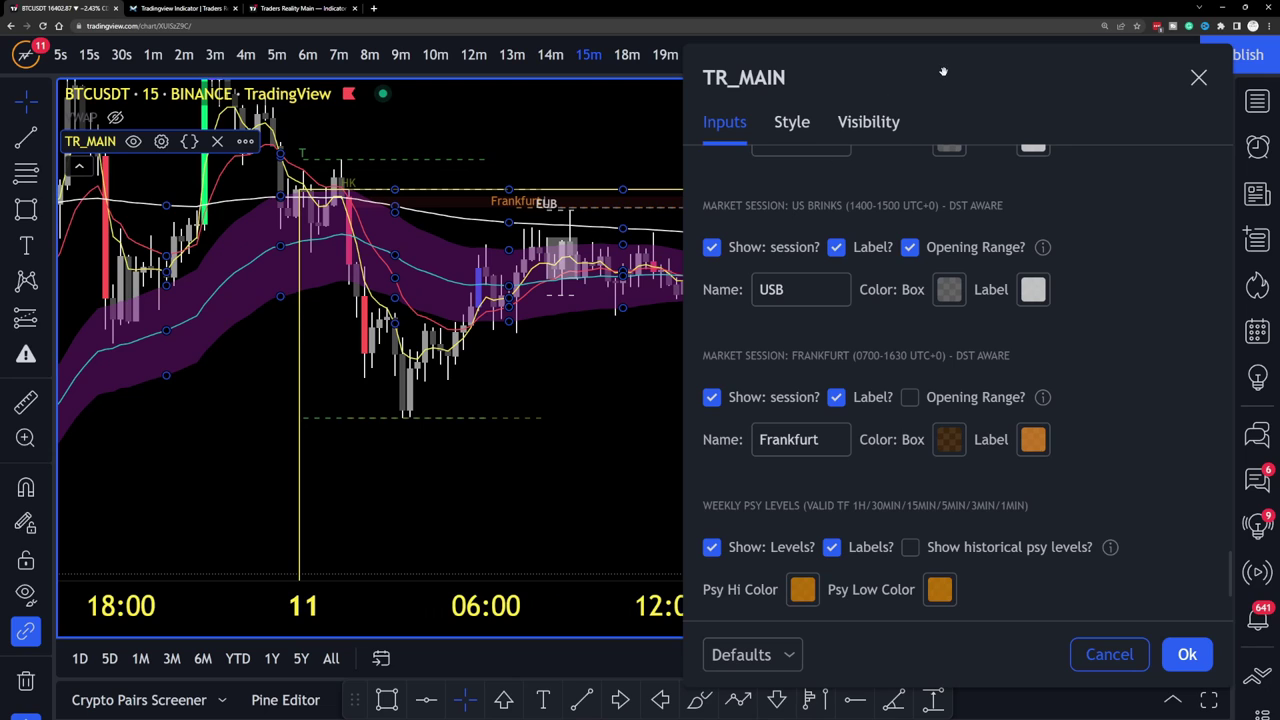
# Compare the Frankfurt and US Brinks session settings with their labels and boxes on the BTCUSDT chart.
pyautogui.moveTo(943, 72); pyautogui.dragTo(970, 65)
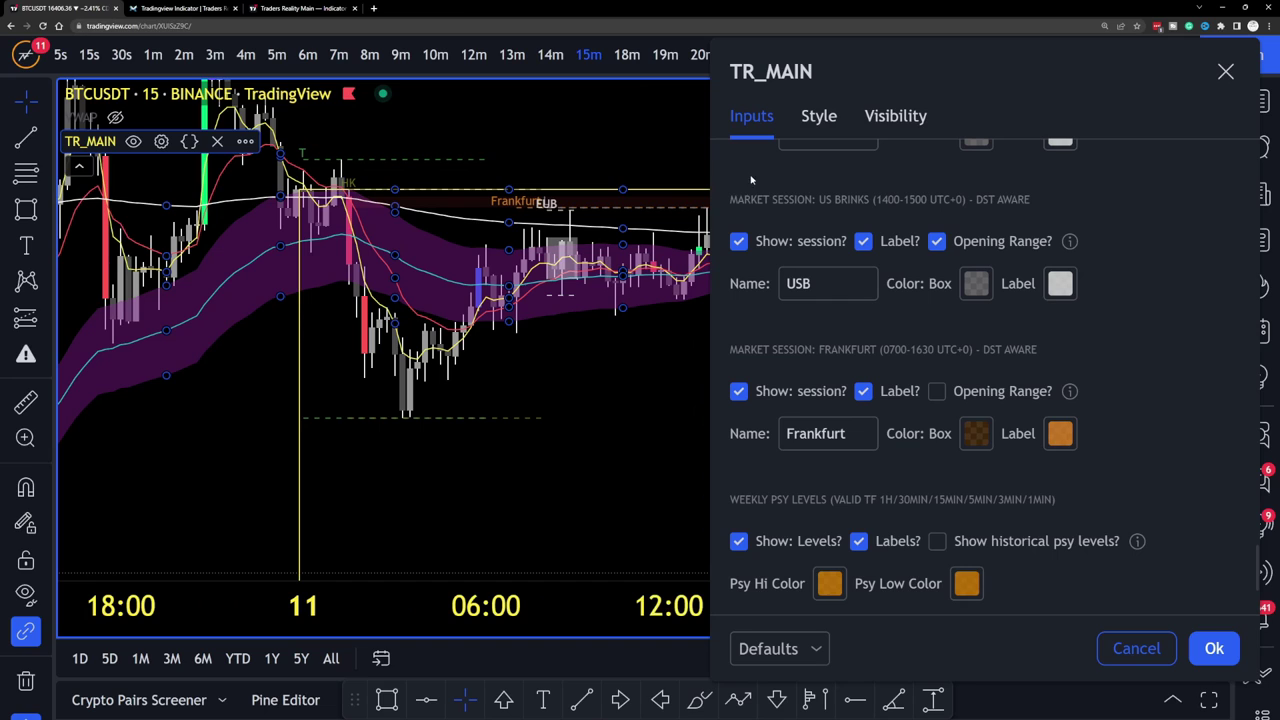
pyautogui.moveTo(875, 62); pyautogui.dragTo(726, 428)
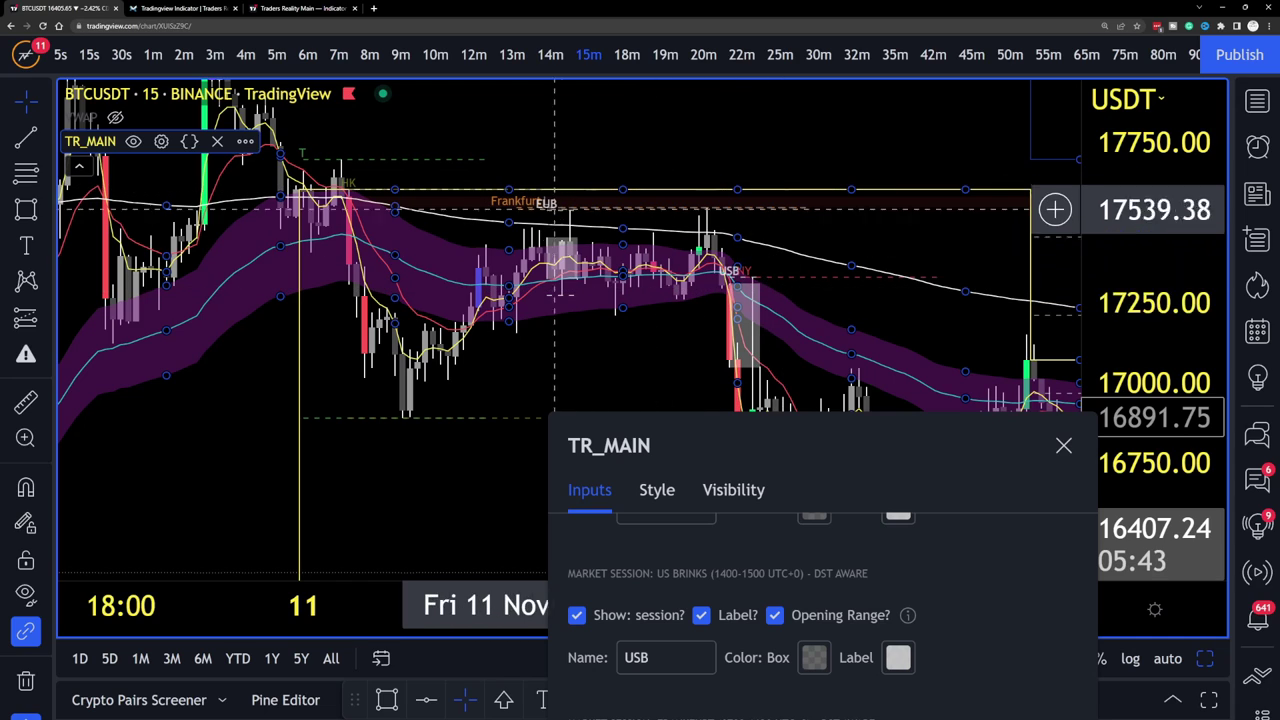
pyautogui.moveTo(737, 437); pyautogui.dragTo(172, 57)
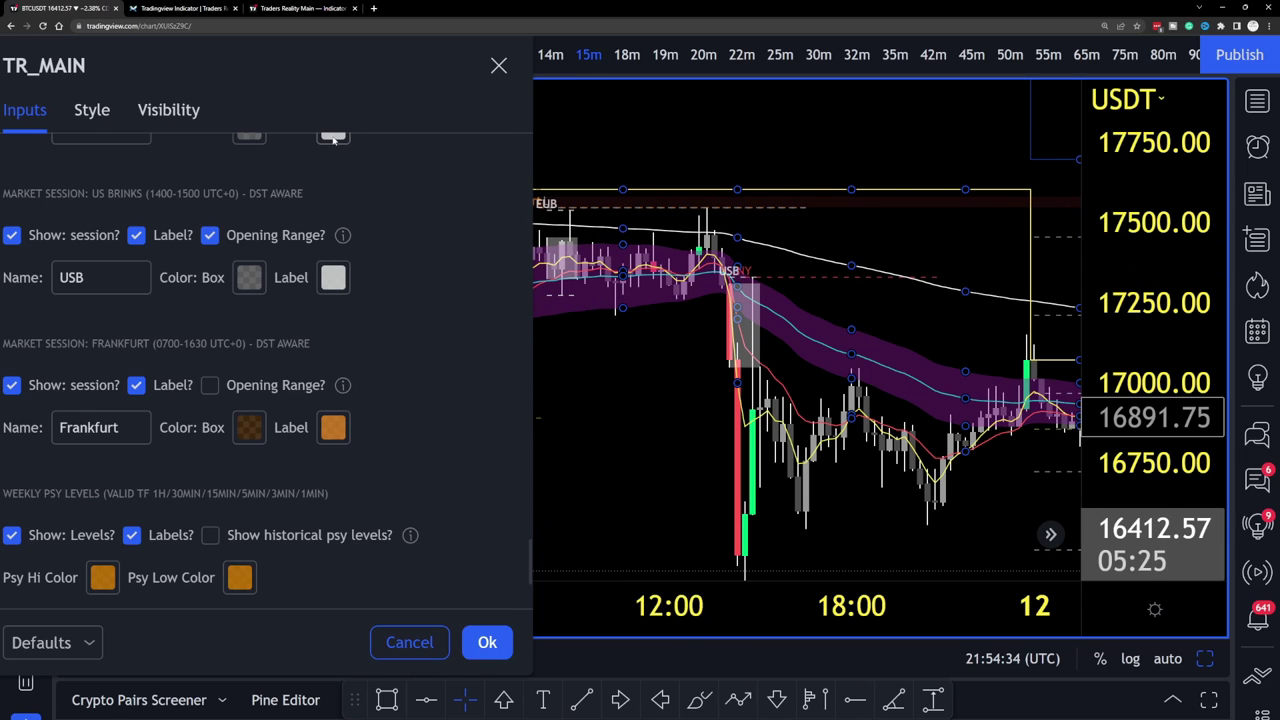
pyautogui.moveTo(258, 75); pyautogui.dragTo(1027, 55)
pyautogui.scroll(-3, 1016, 246)
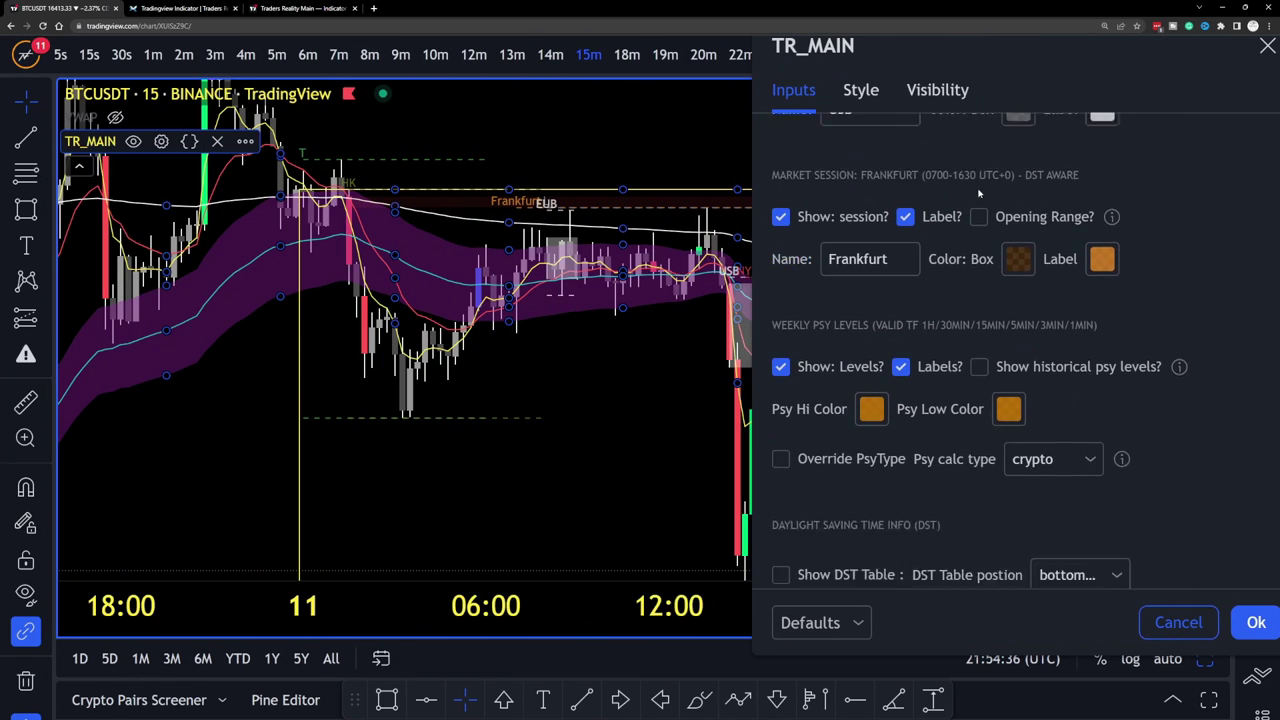
pyautogui.scroll(2, 982, 293)
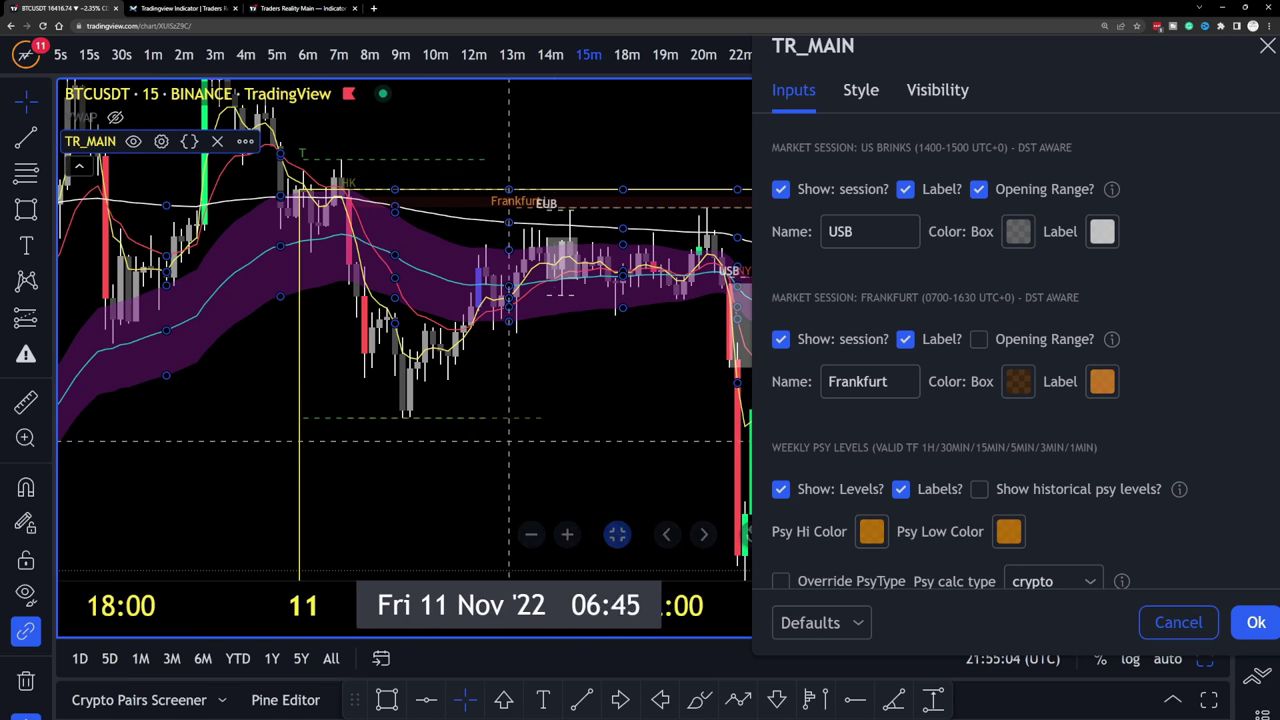
# Examine the Weekly Psy Levels options and the help notes for historical psy levels and the psy calc type.
pyautogui.scroll(-3, 925, 334)
pyautogui.scroll(2, 928, 345)
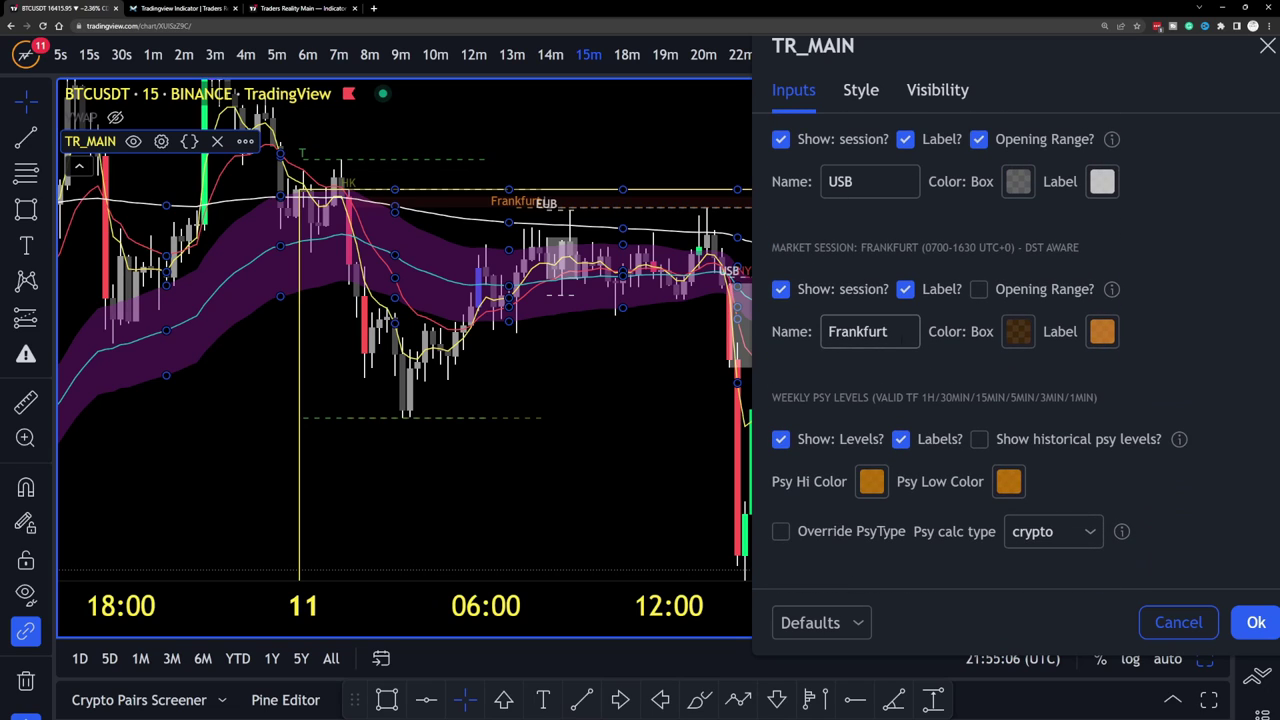
pyautogui.scroll(-3, 937, 369)
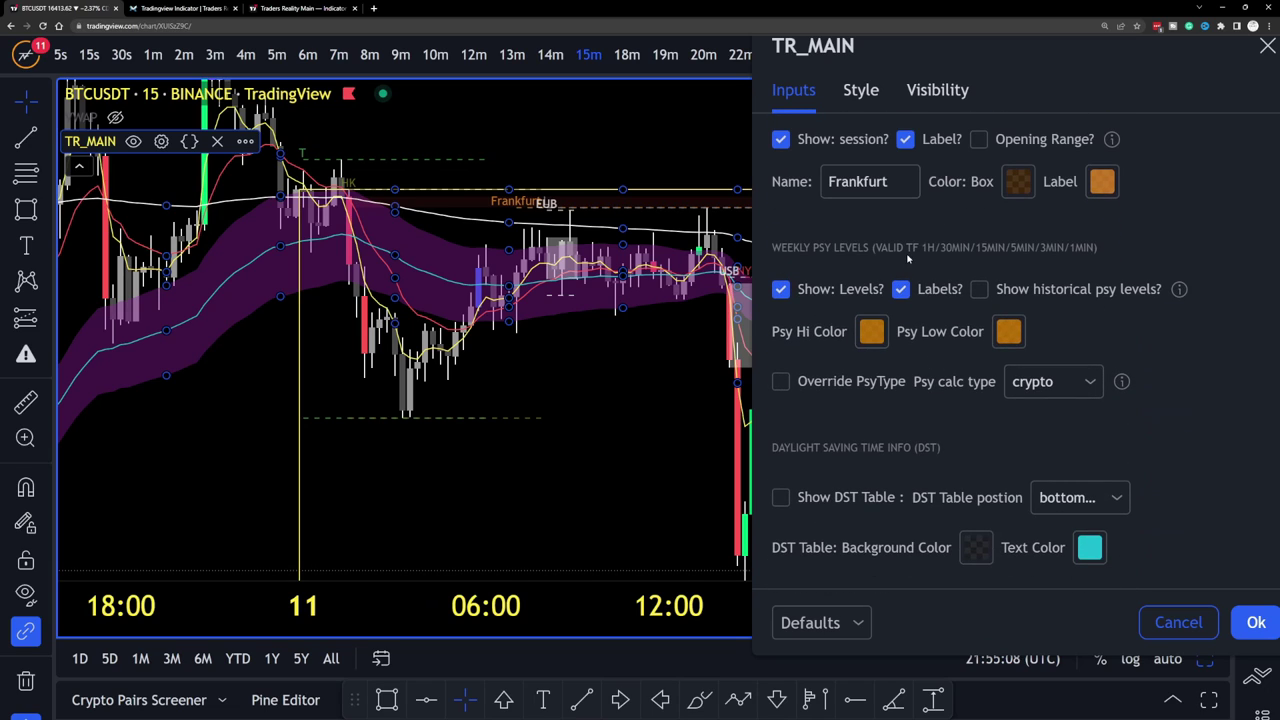
pyautogui.moveTo(1063, 48); pyautogui.dragTo(366, 46)
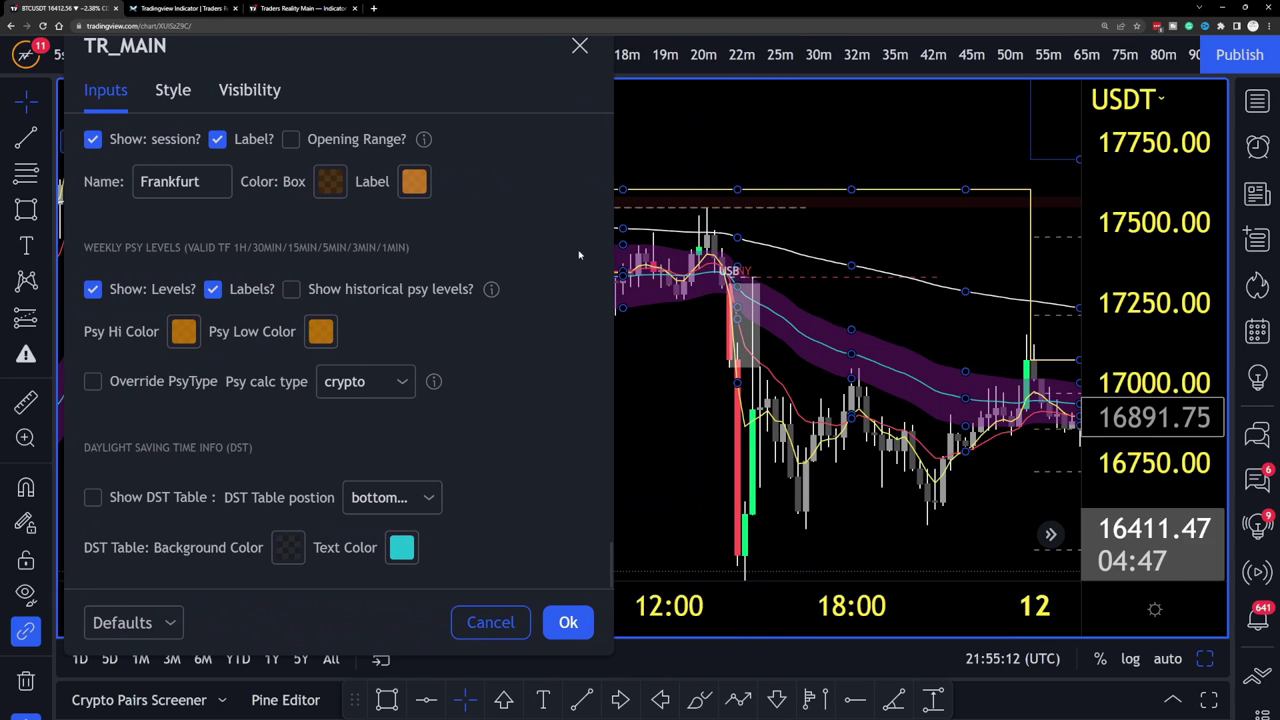
pyautogui.moveTo(491, 292)
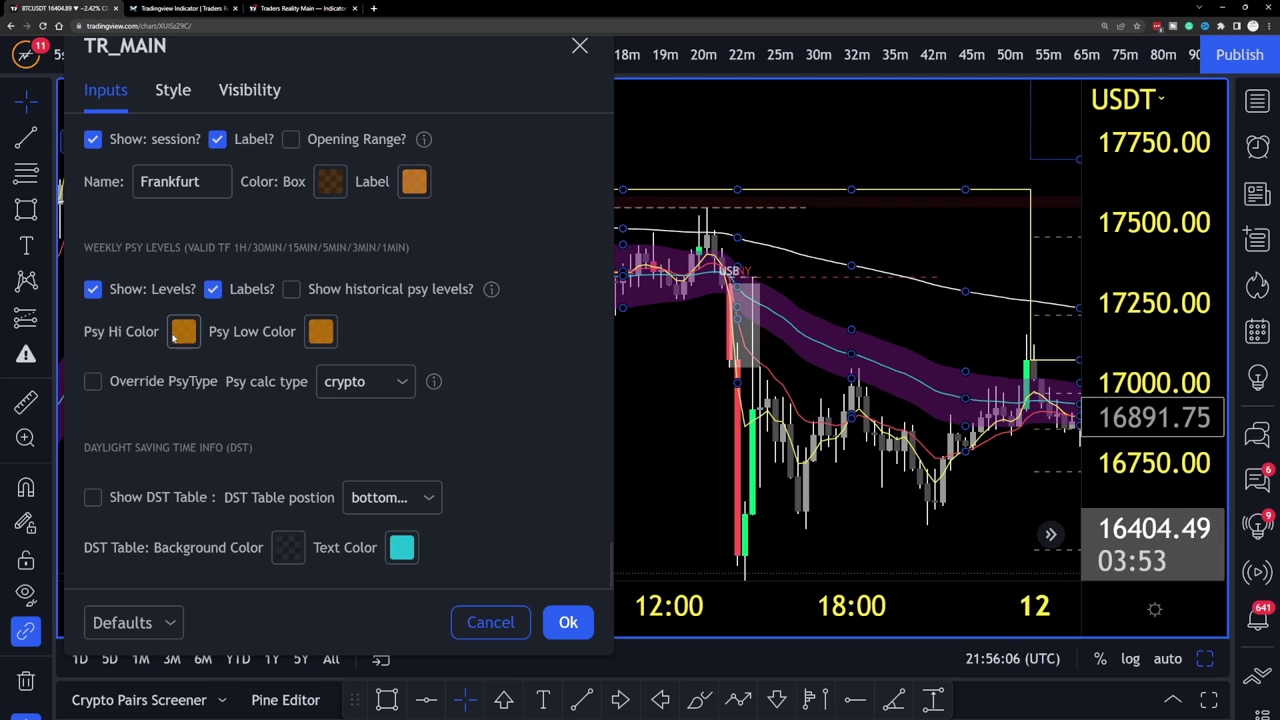
pyautogui.moveTo(434, 384)
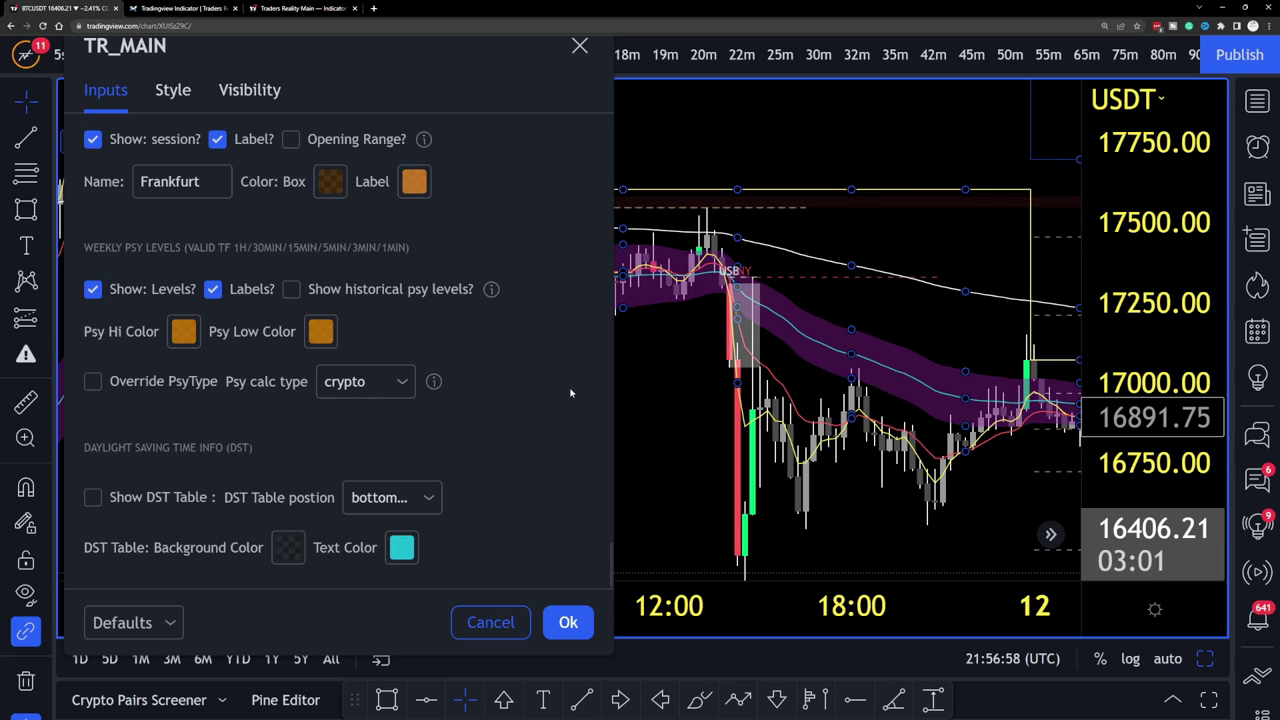
# Try the Override PsyType option for the weekly psy levels.
pyautogui.click(92, 381)
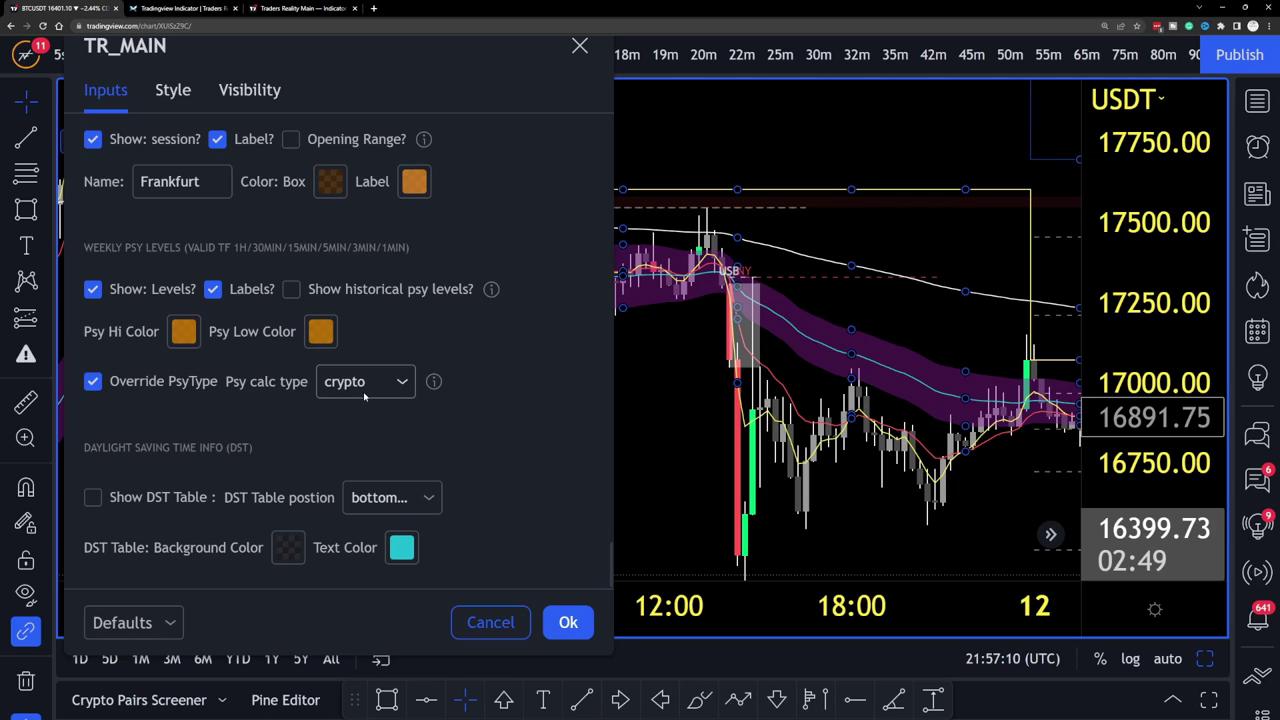
pyautogui.click(93, 383)
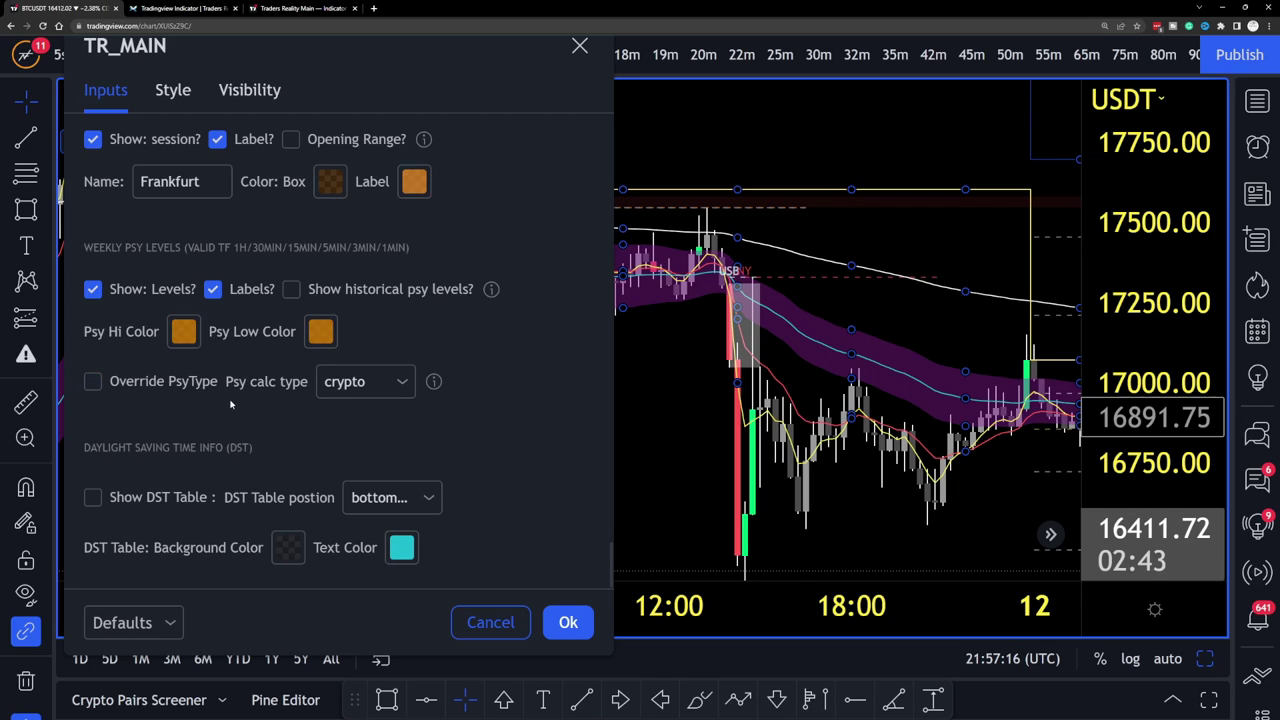
# Close the TR_MAIN settings and switch the chart to EURUSD from the FX section of the watchlist.
pyautogui.click(714, 140)
pyautogui.hscroll(5, 860, 140)
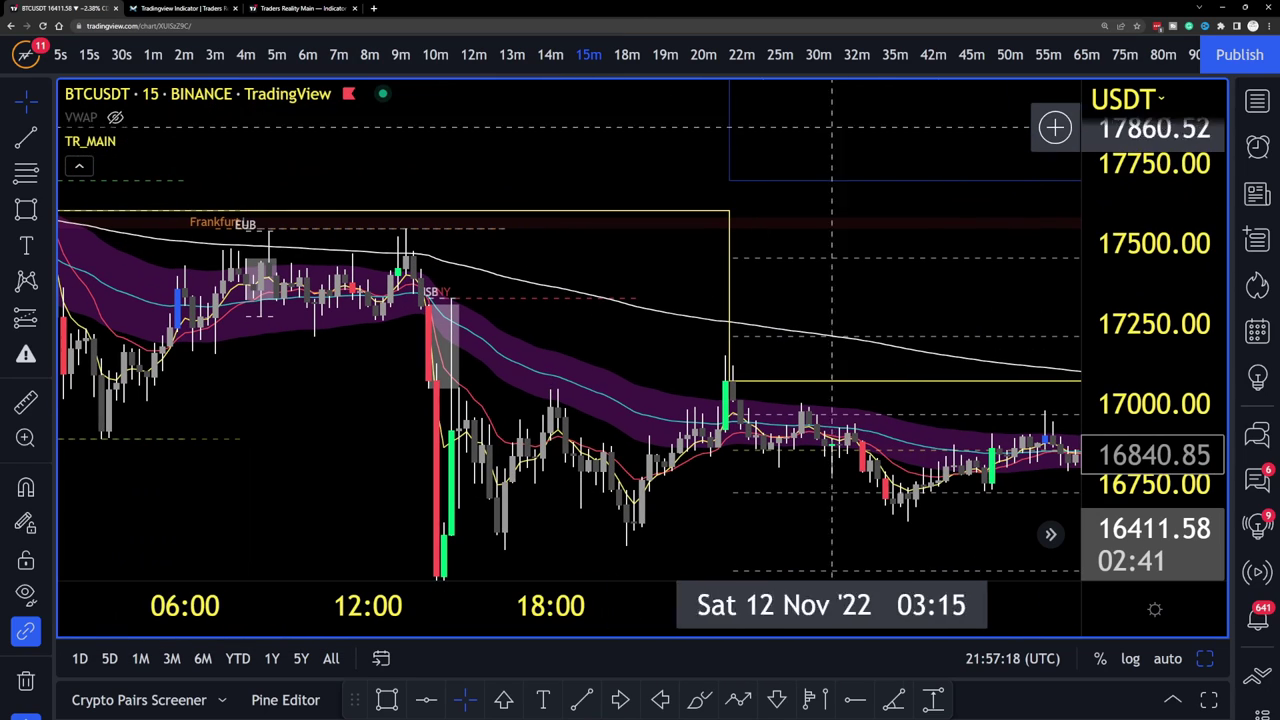
pyautogui.click(1257, 110)
pyautogui.scroll(-3, 1120, 370)
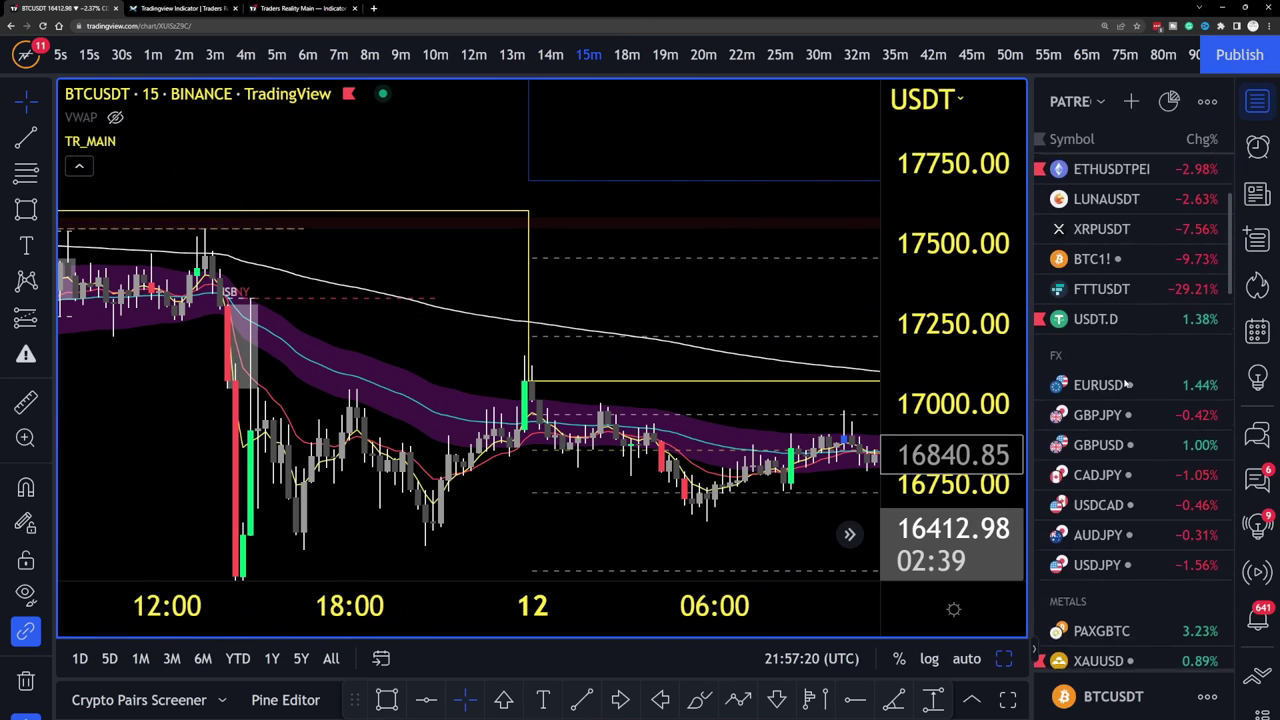
pyautogui.click(1105, 371)
# Examine the most recent EURUSD candles with their session labels and weekly psy level lines.
pyautogui.hscroll(-2, 737, 371)
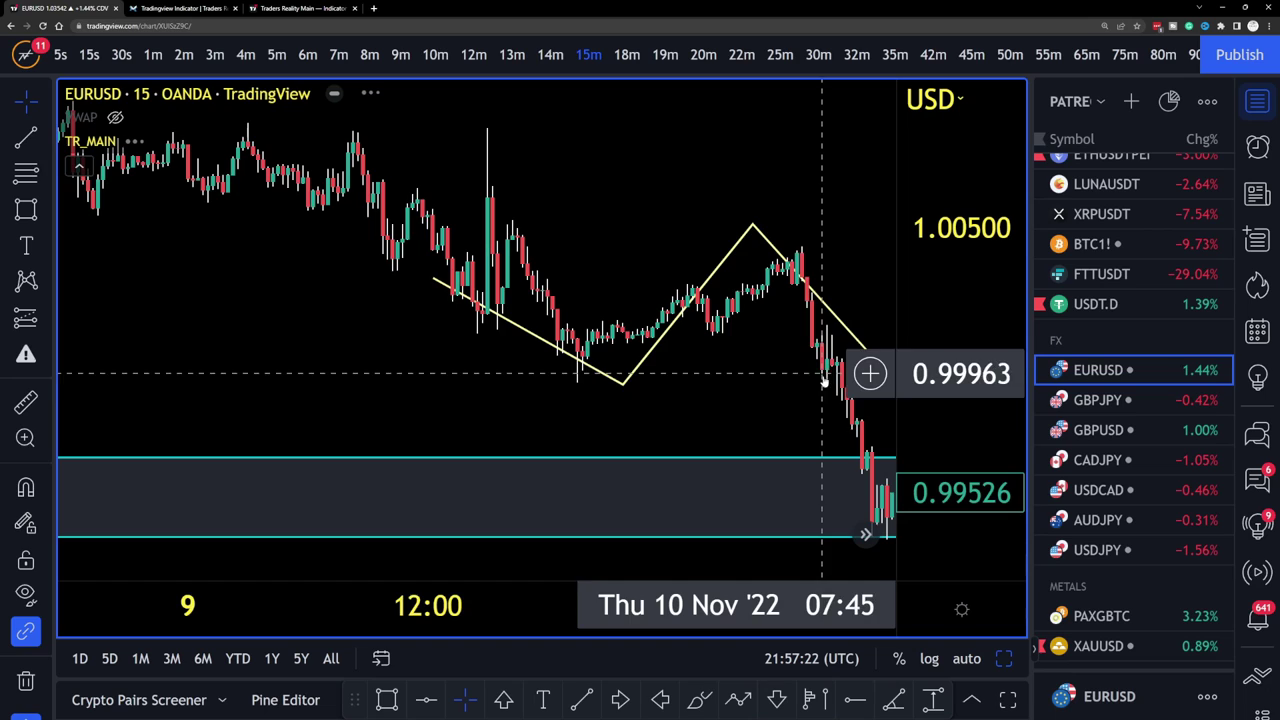
pyautogui.moveTo(737, 371); pyautogui.dragTo(507, 277)
pyautogui.hscroll(4, 711, 351)
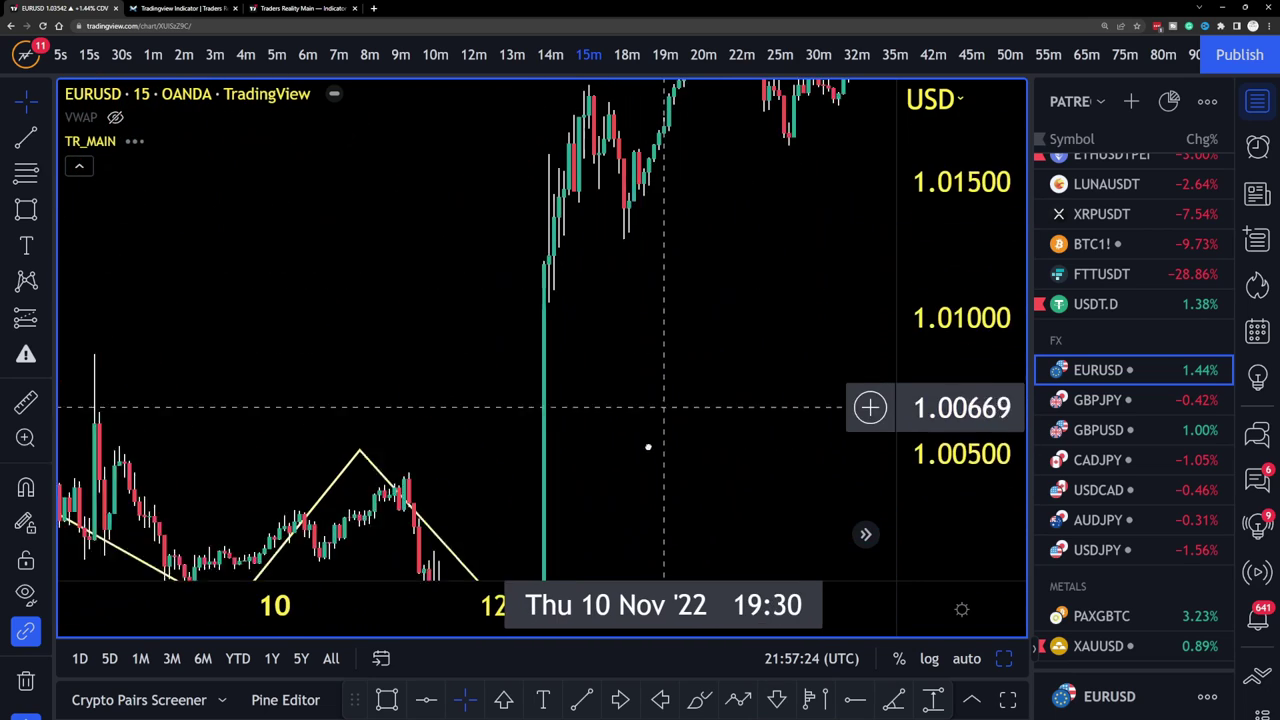
pyautogui.hscroll(6, 720, 323)
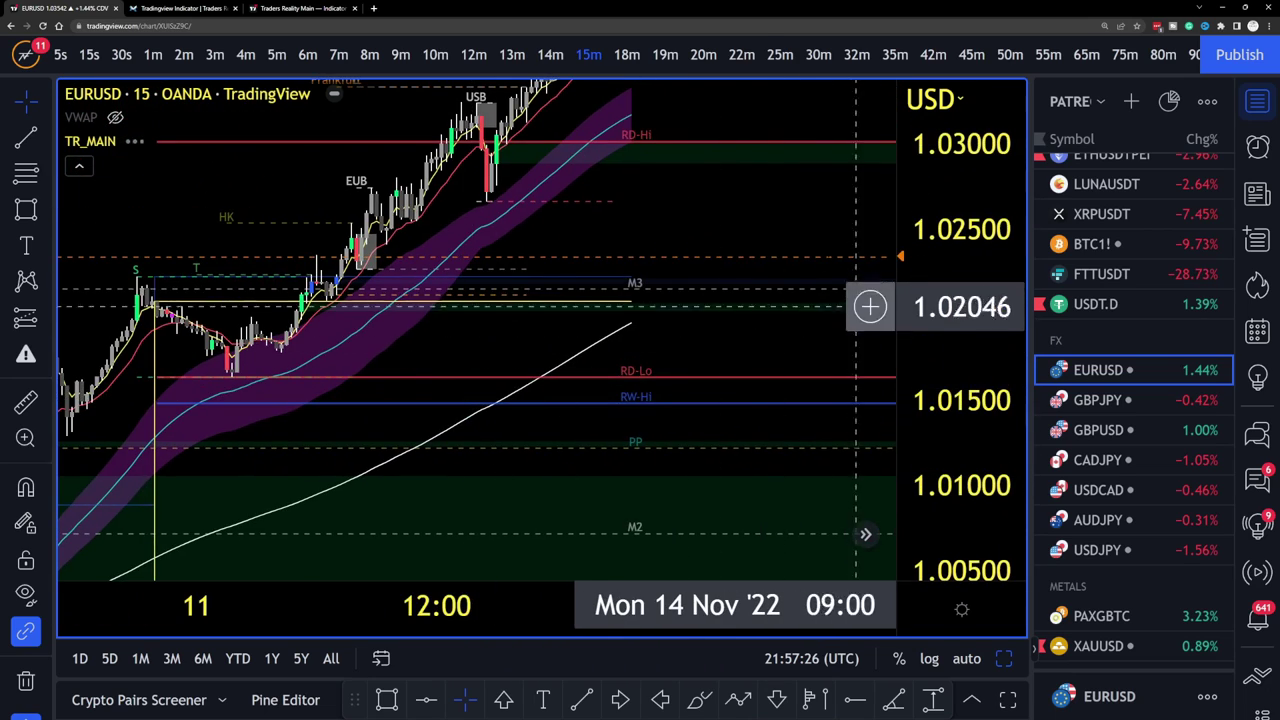
pyautogui.hscroll(-1, 636, 280)
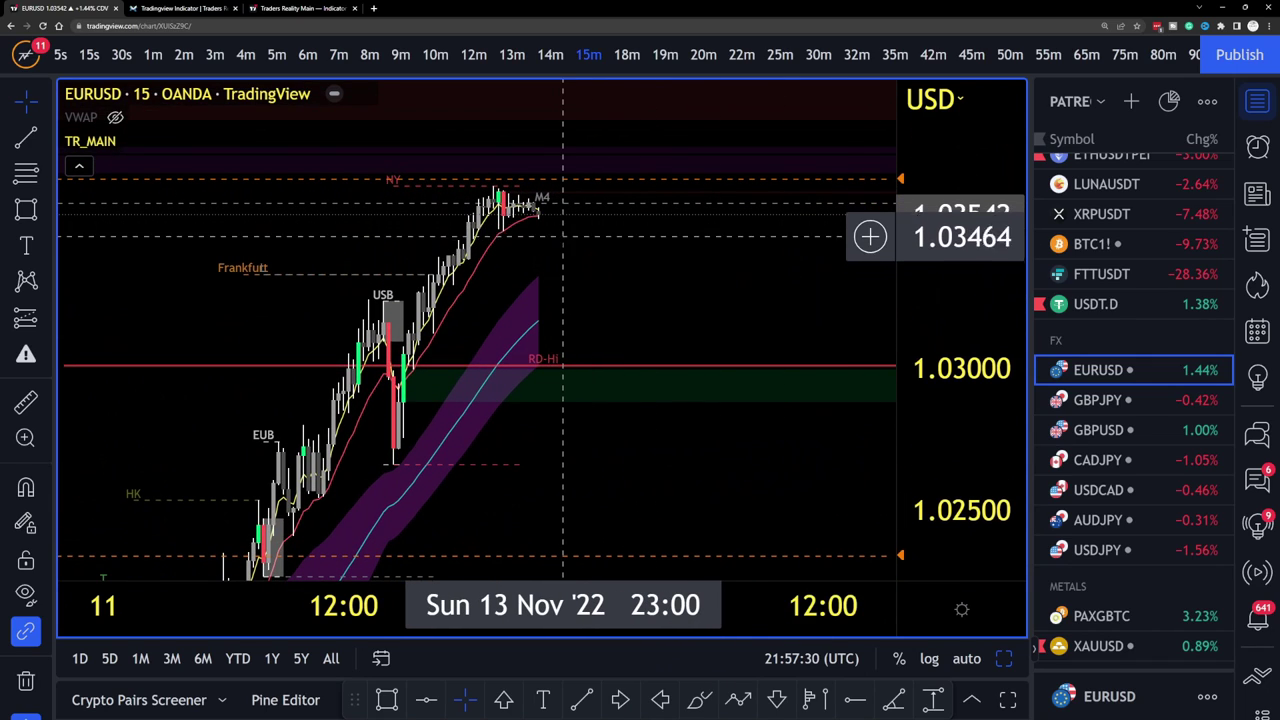
pyautogui.scroll(1, 601, 275)
pyautogui.scroll(1, 601, 275)
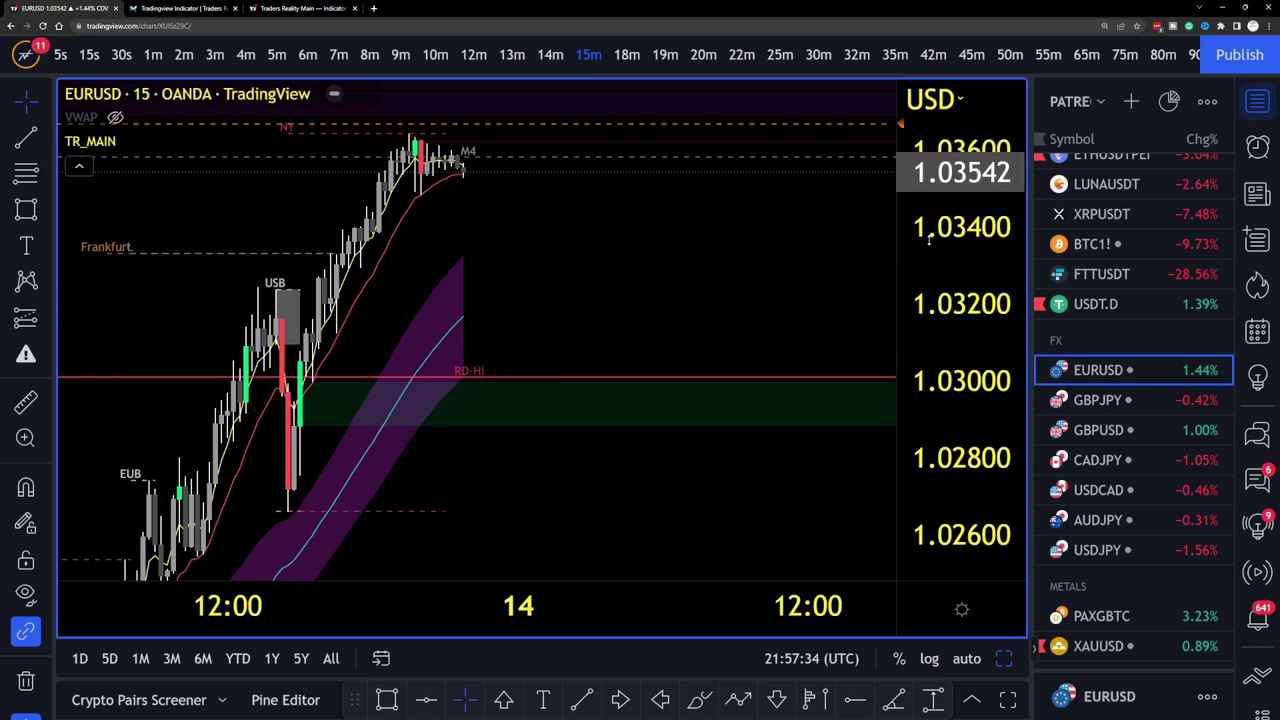
pyautogui.moveTo(504, 200); pyautogui.dragTo(604, 292)
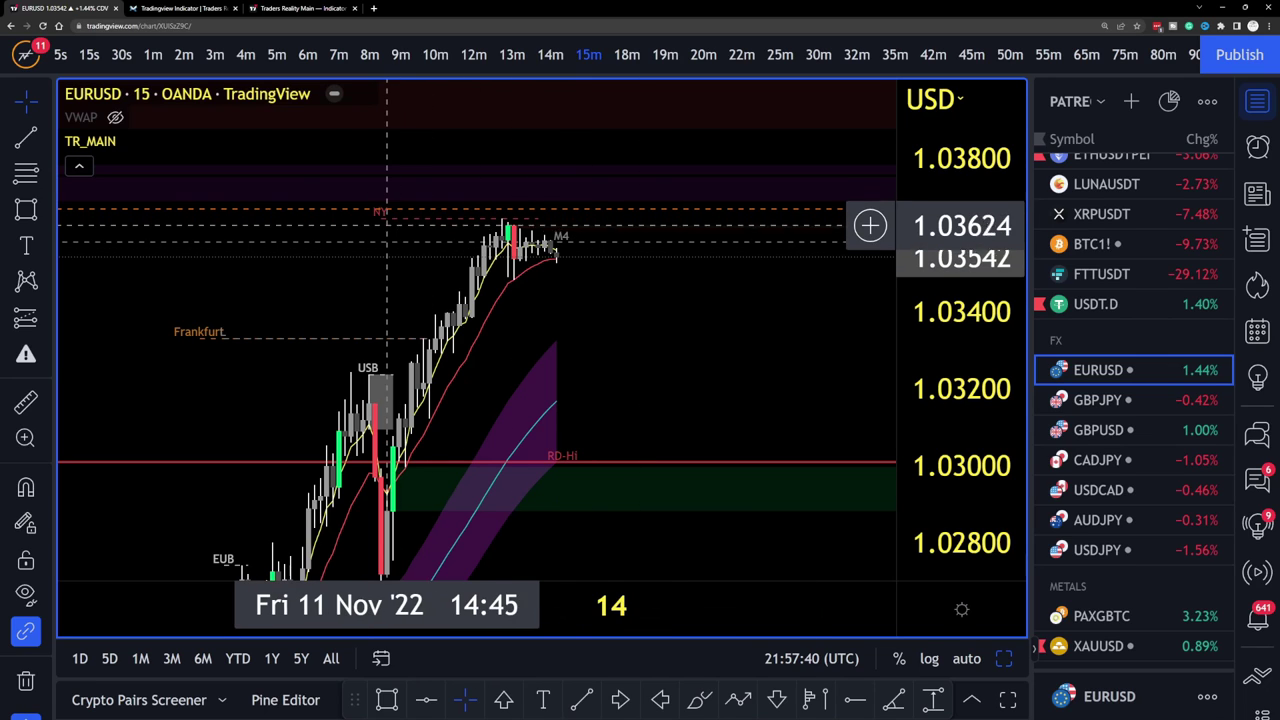
# Review the Weekly Psy Levels options in the TR_MAIN inputs for EURUSD, including the psy calc type help note.
pyautogui.click(161, 141)
pyautogui.scroll(-3, 640, 400)
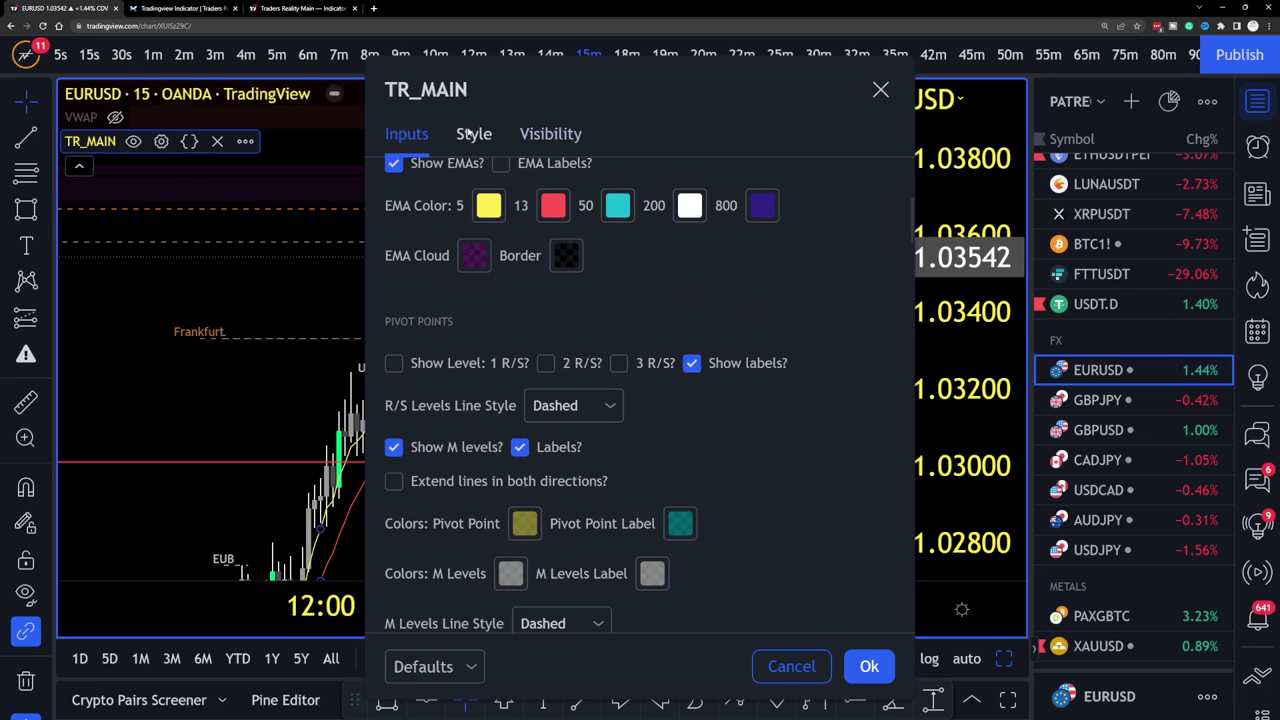
pyautogui.scroll(-20, 889, 328)
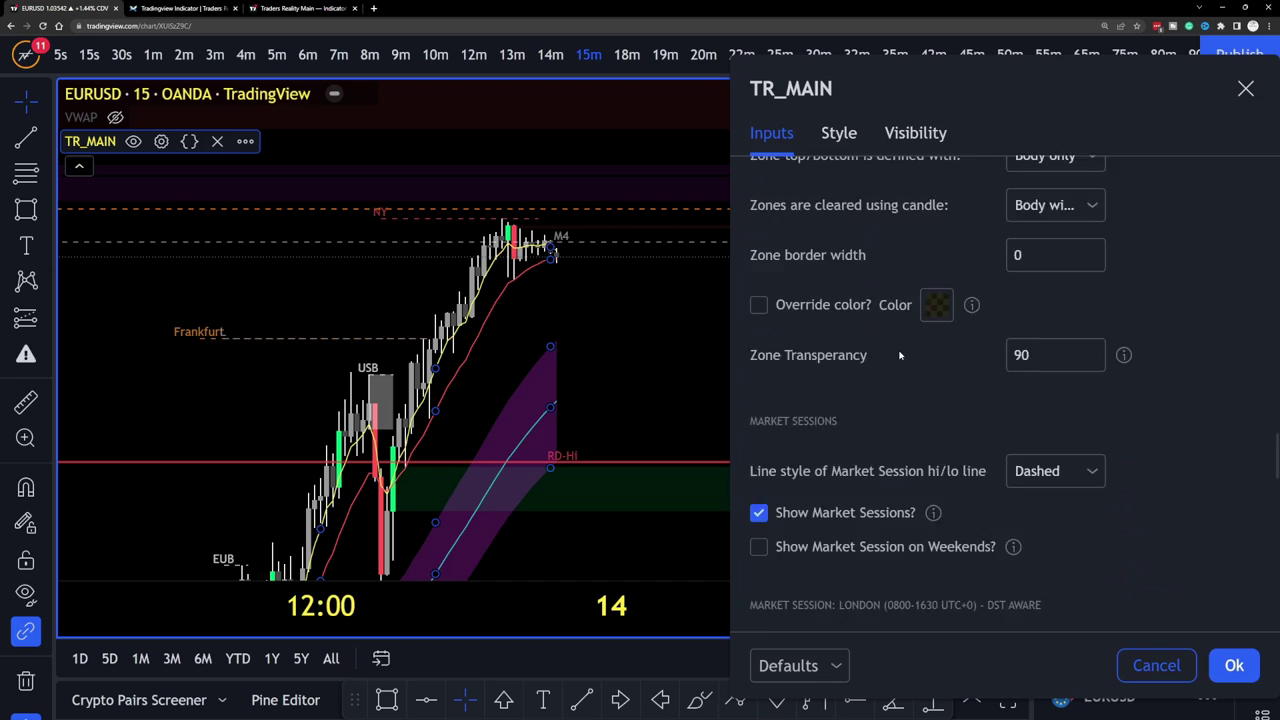
pyautogui.scroll(-10, 897, 358)
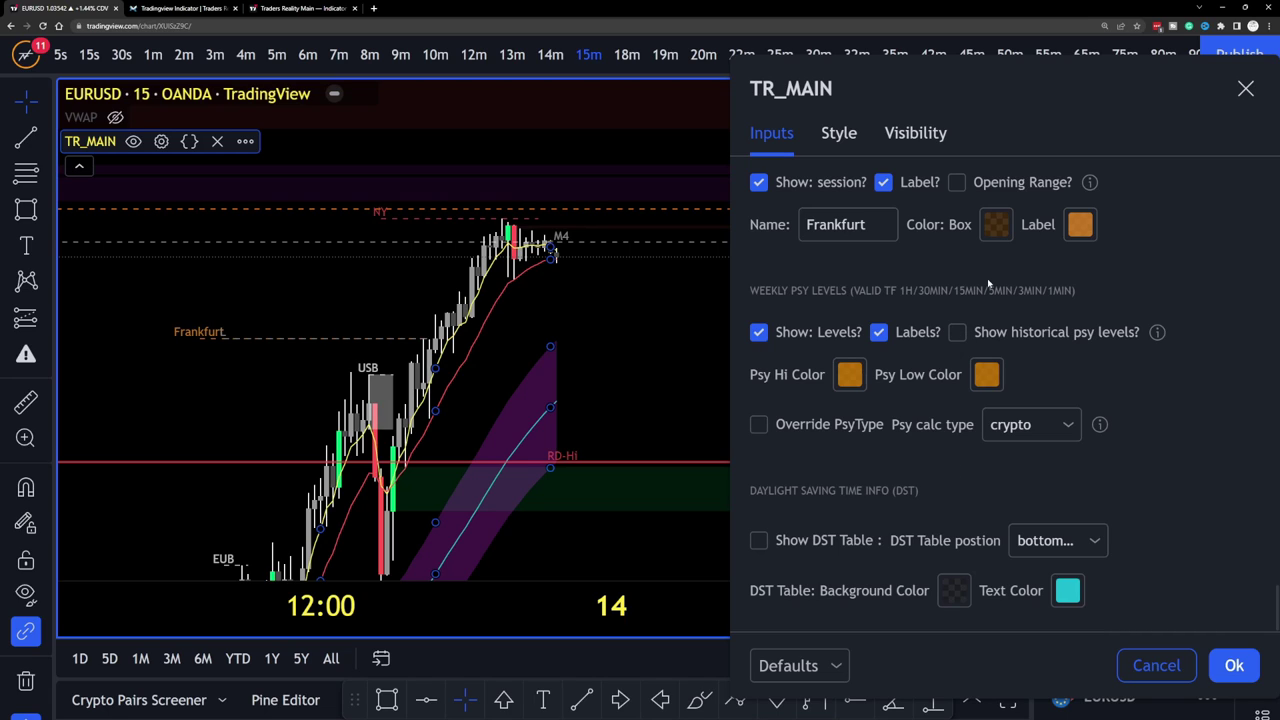
pyautogui.moveTo(1009, 73); pyautogui.dragTo(969, 47)
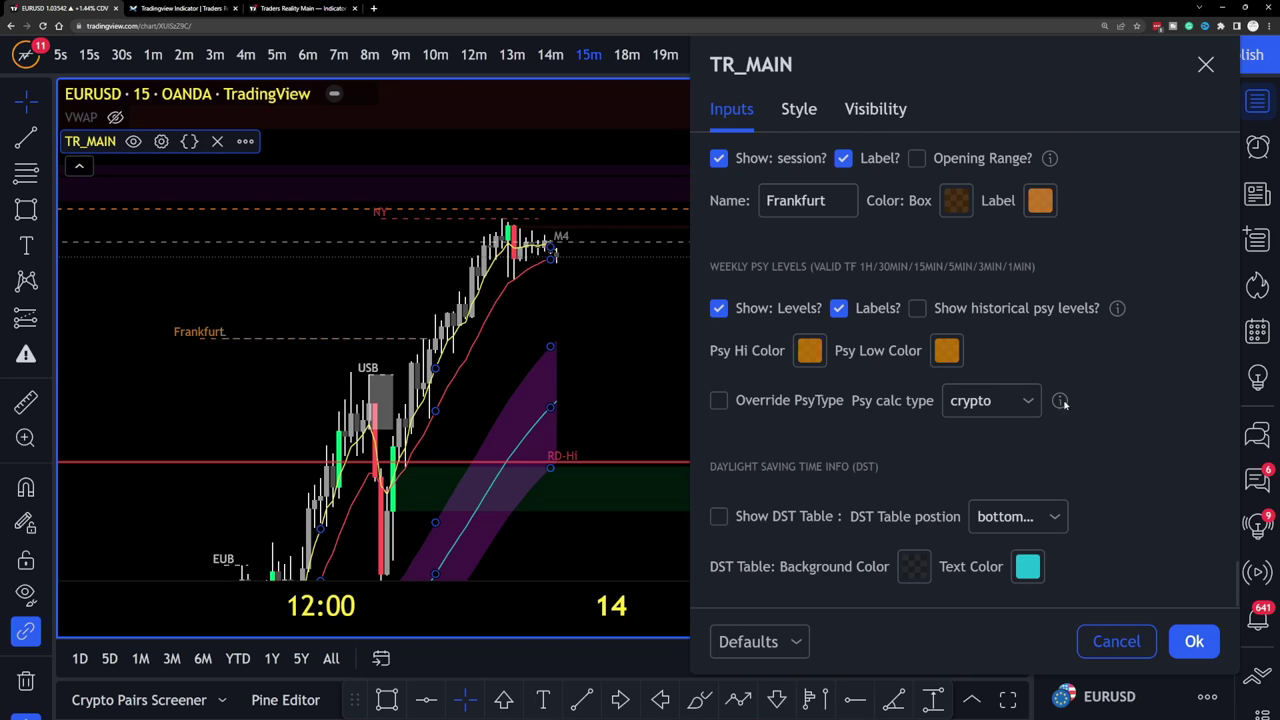
pyautogui.moveTo(1061, 403)
# Turn on the Show DST Table option in the Daylight Saving Time section and apply the TR_MAIN settings.
pyautogui.click(719, 518)
pyautogui.moveTo(1075, 53); pyautogui.dragTo(309, 53)
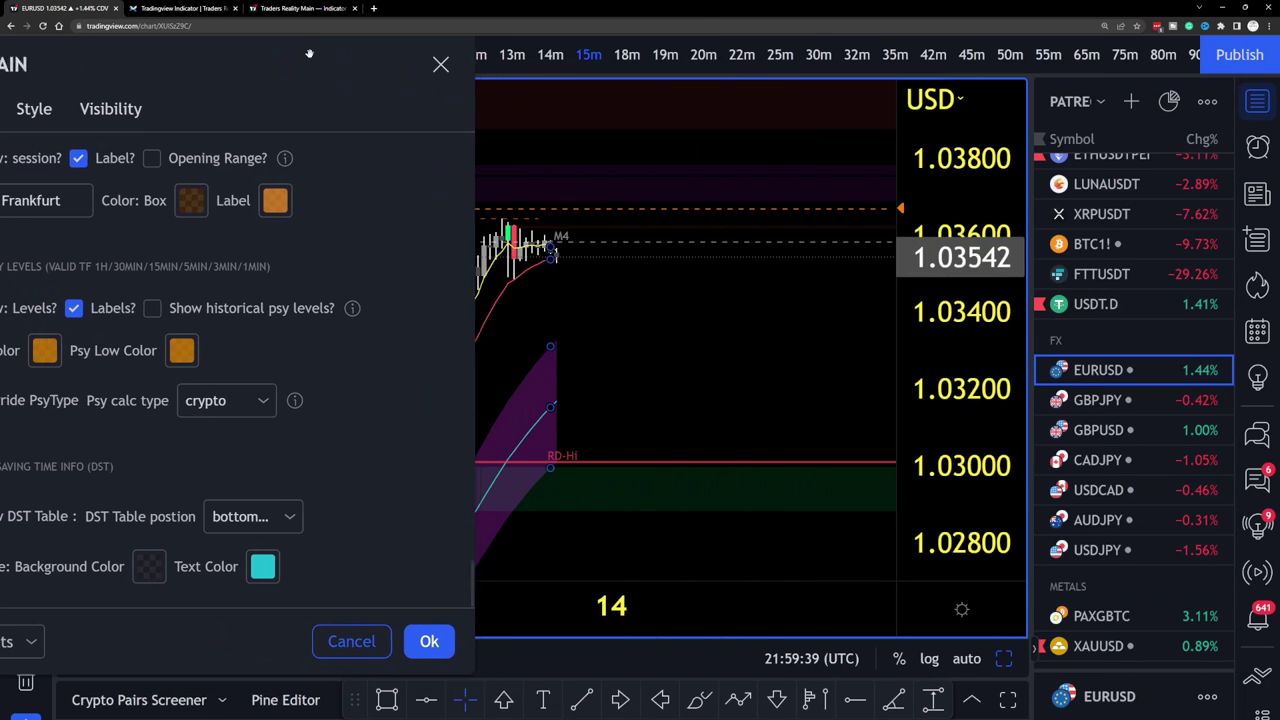
pyautogui.click(429, 641)
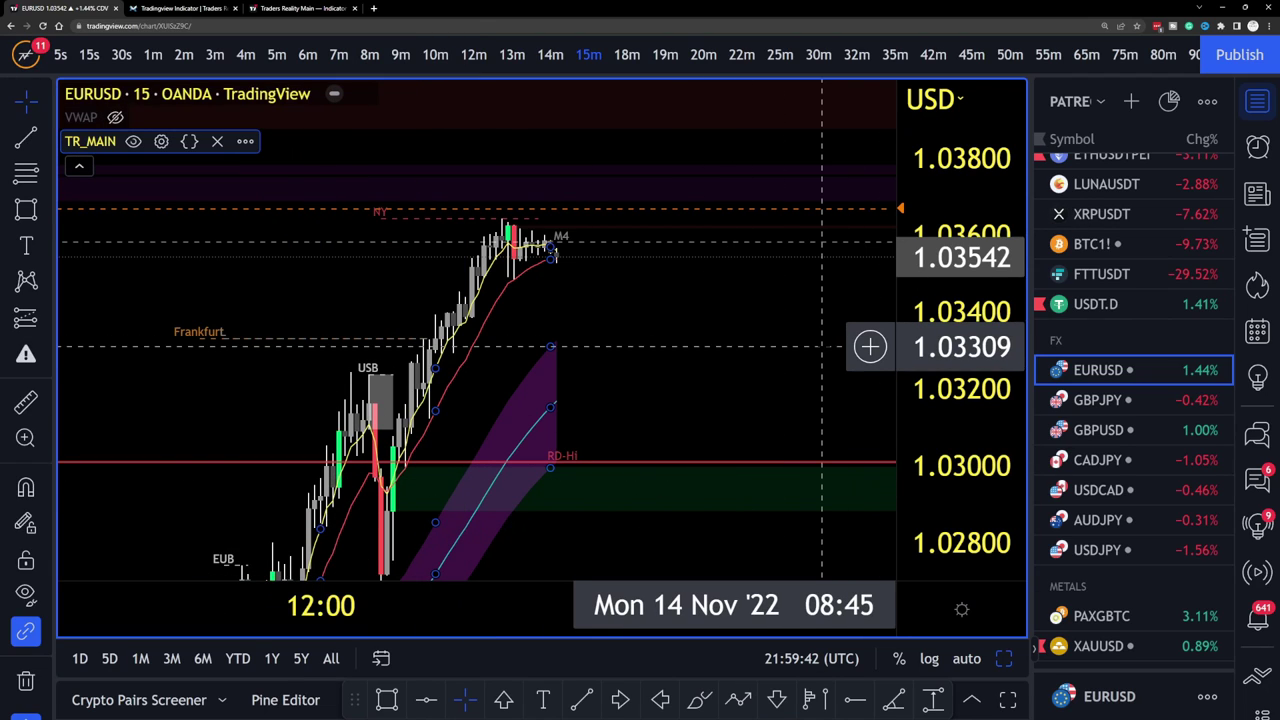
# Examine the DST table on the EURUSD chart against empty chart space beside the latest candles.
pyautogui.hscroll(-5, 869, 343)
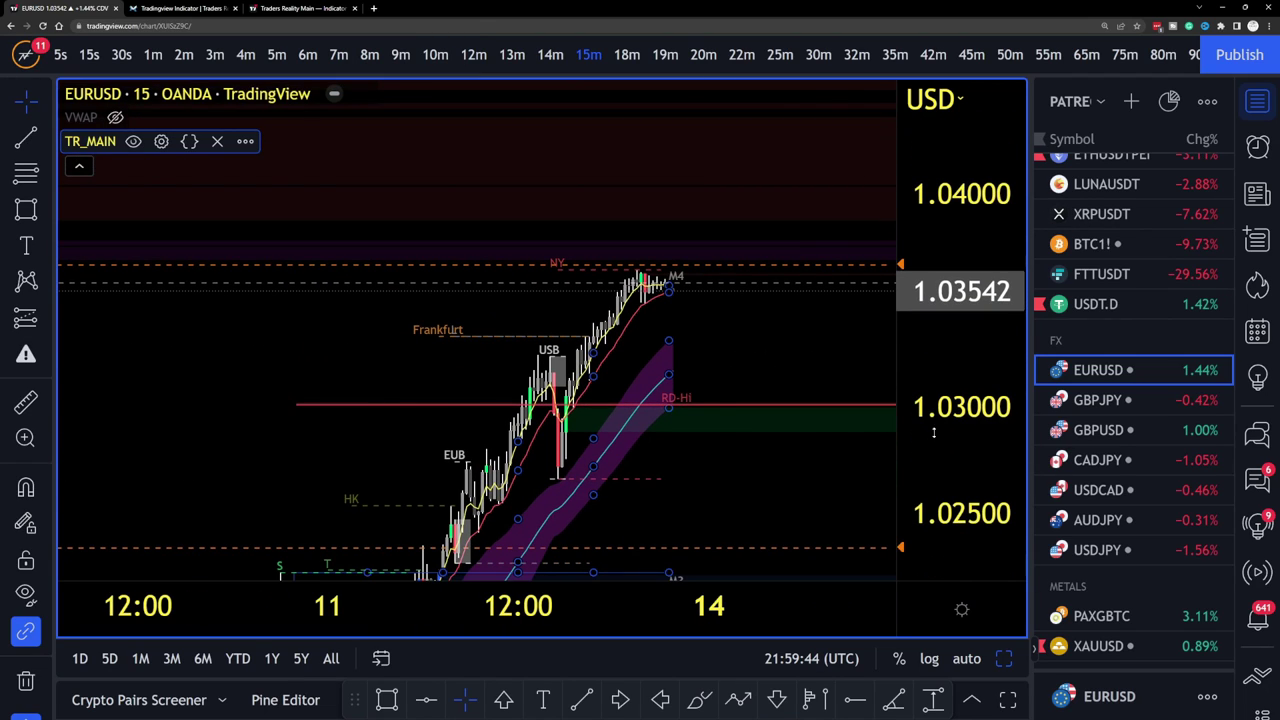
pyautogui.moveTo(796, 381)
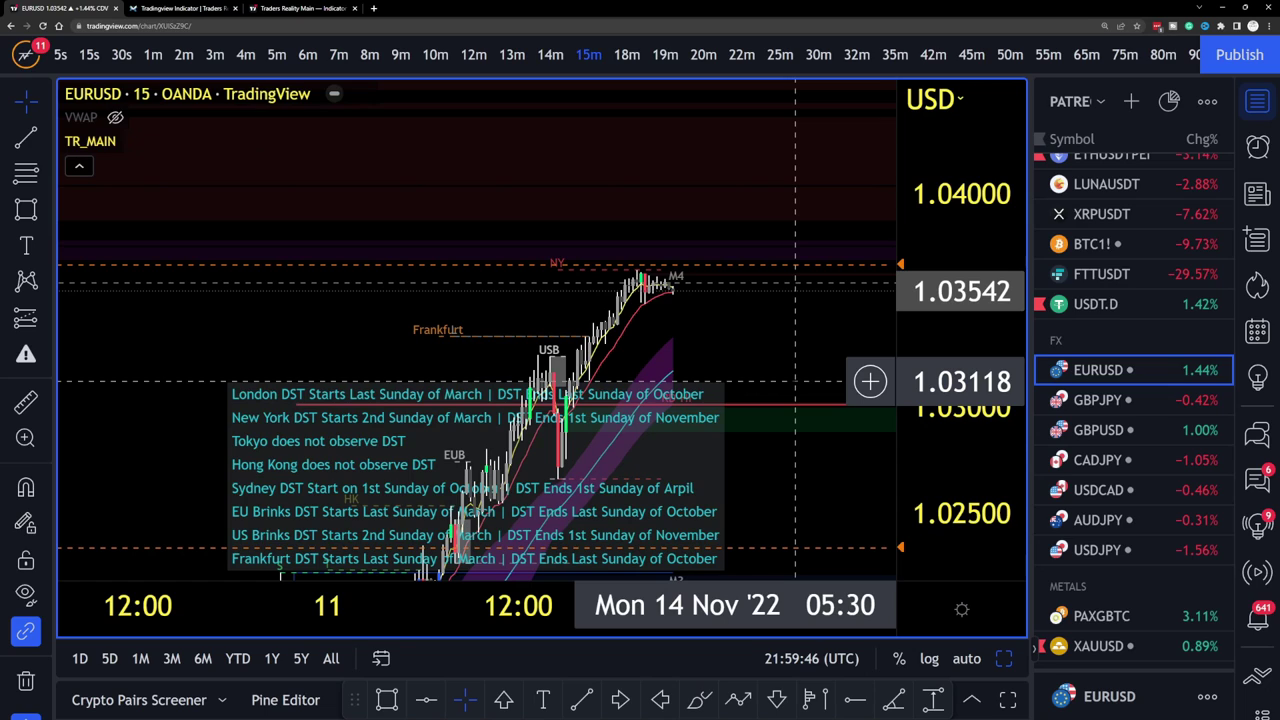
pyautogui.moveTo(775, 486); pyautogui.dragTo(575, 284)
pyautogui.moveTo(680, 305); pyautogui.dragTo(503, 513)
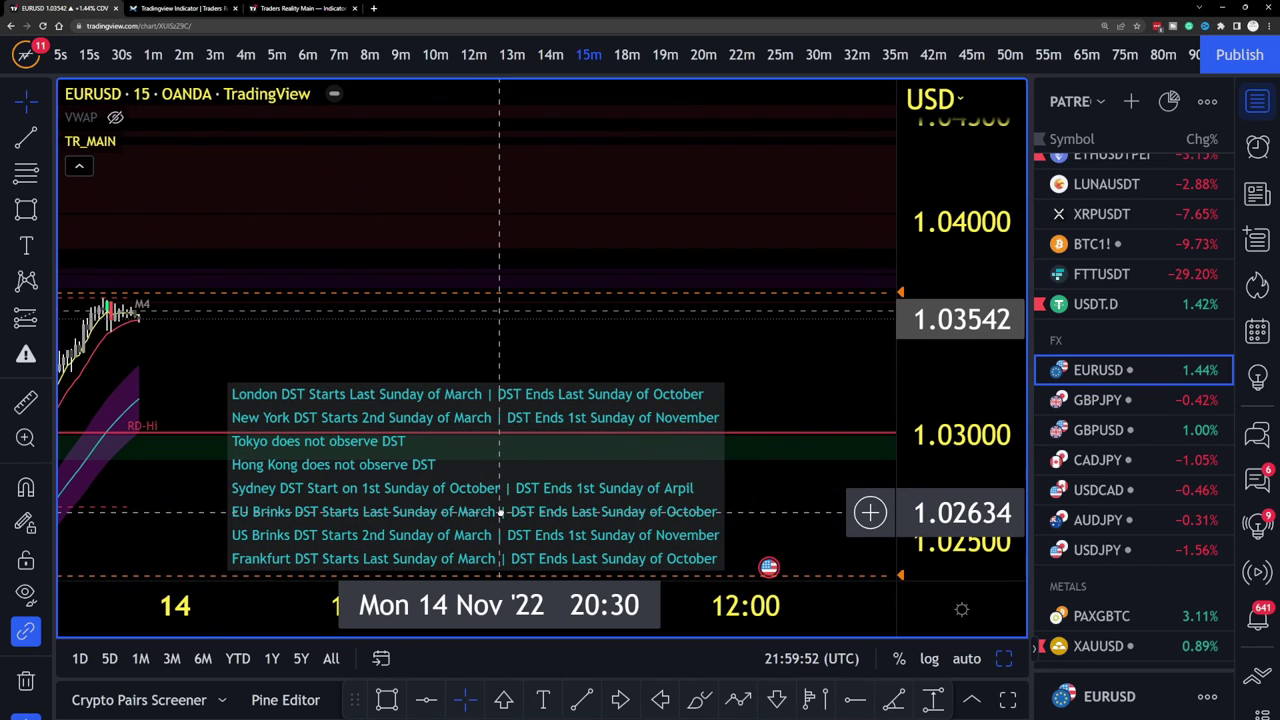
pyautogui.hscroll(-2, 651, 332)
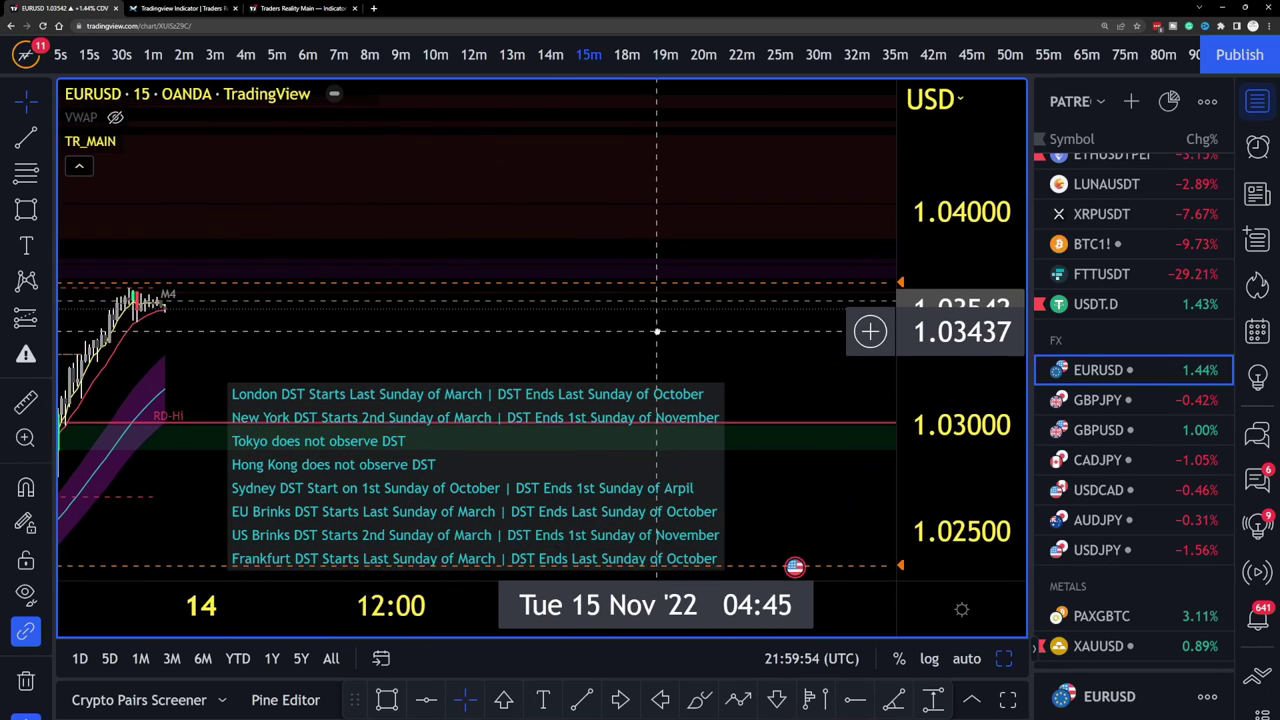
pyautogui.moveTo(651, 332); pyautogui.dragTo(637, 356)
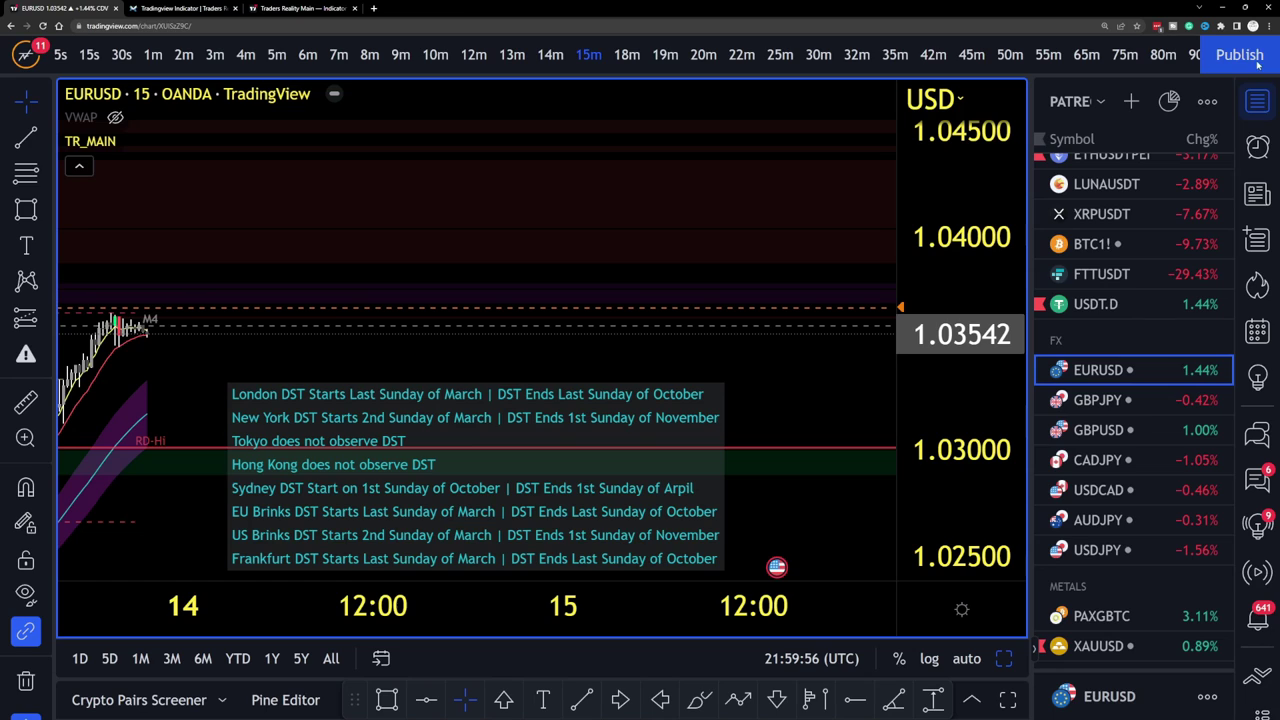
# Switch the chart to BTCUSDT from the watchlist and collapse the watchlist to widen the chart.
pyautogui.scroll(2, 1114, 200)
pyautogui.click(1110, 232)
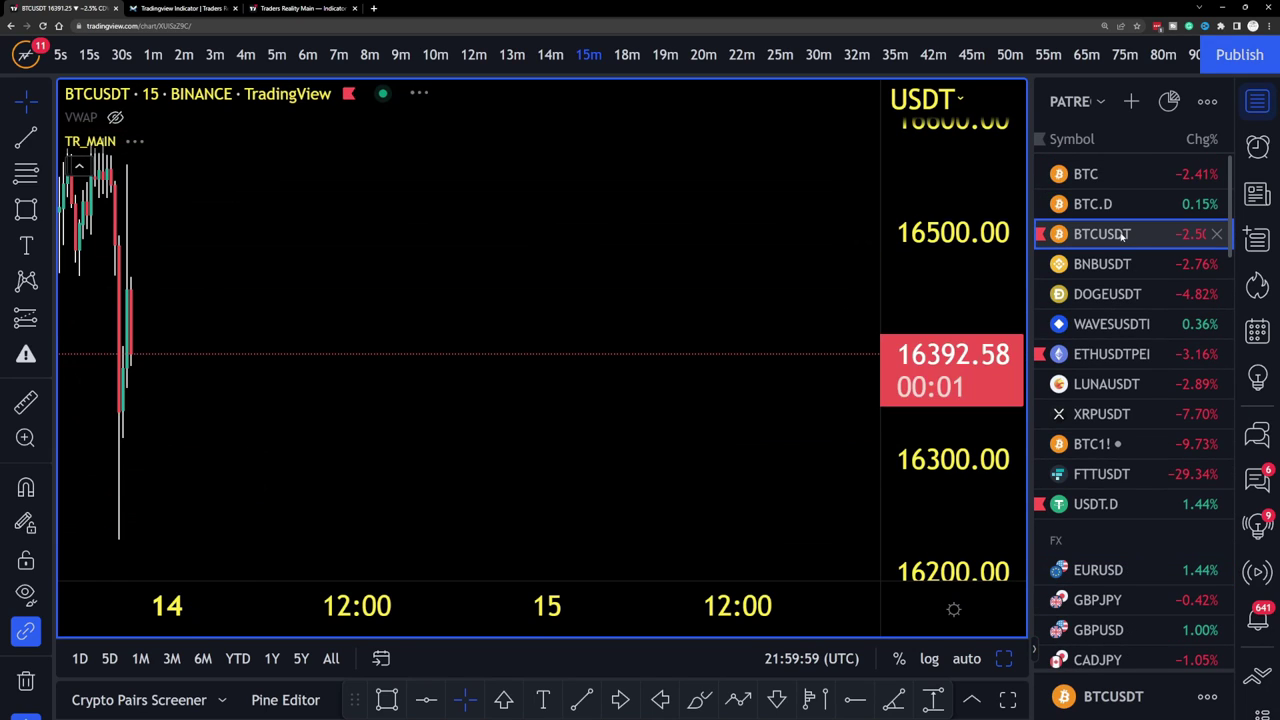
pyautogui.hscroll(-5, 760, 248)
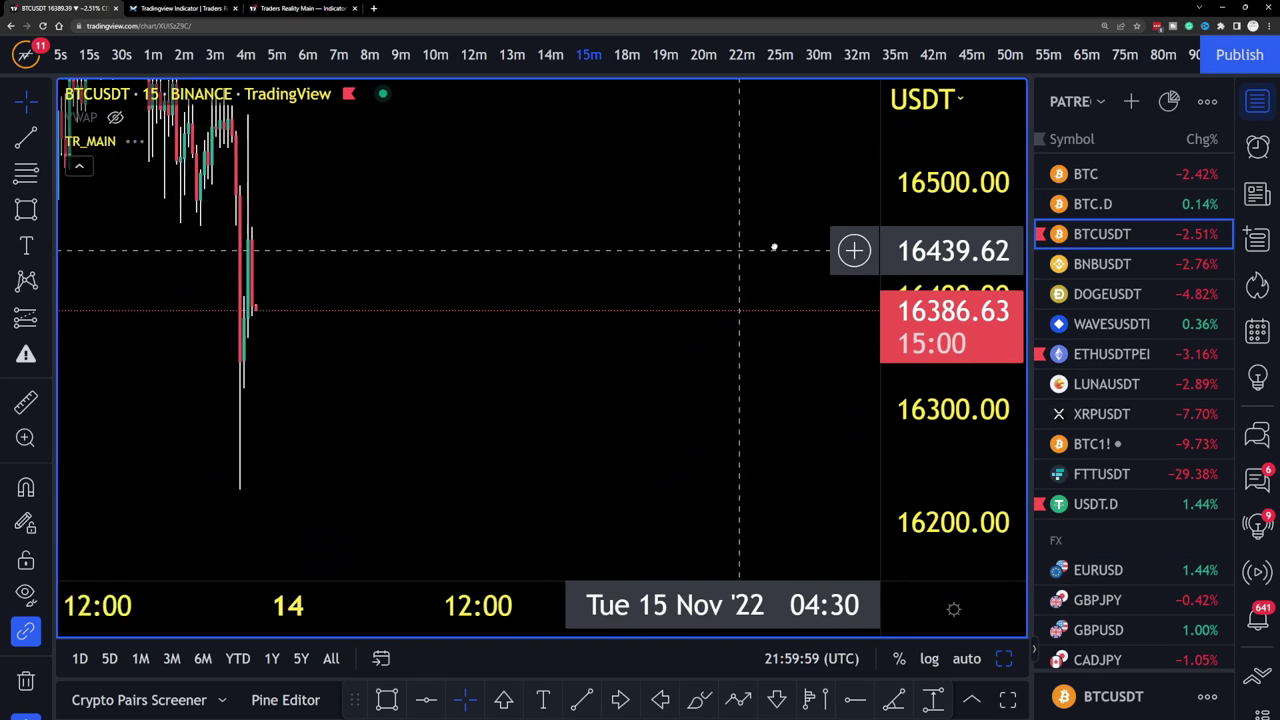
pyautogui.click(1257, 101)
pyautogui.moveTo(1150, 245); pyautogui.dragTo(1080, 397)
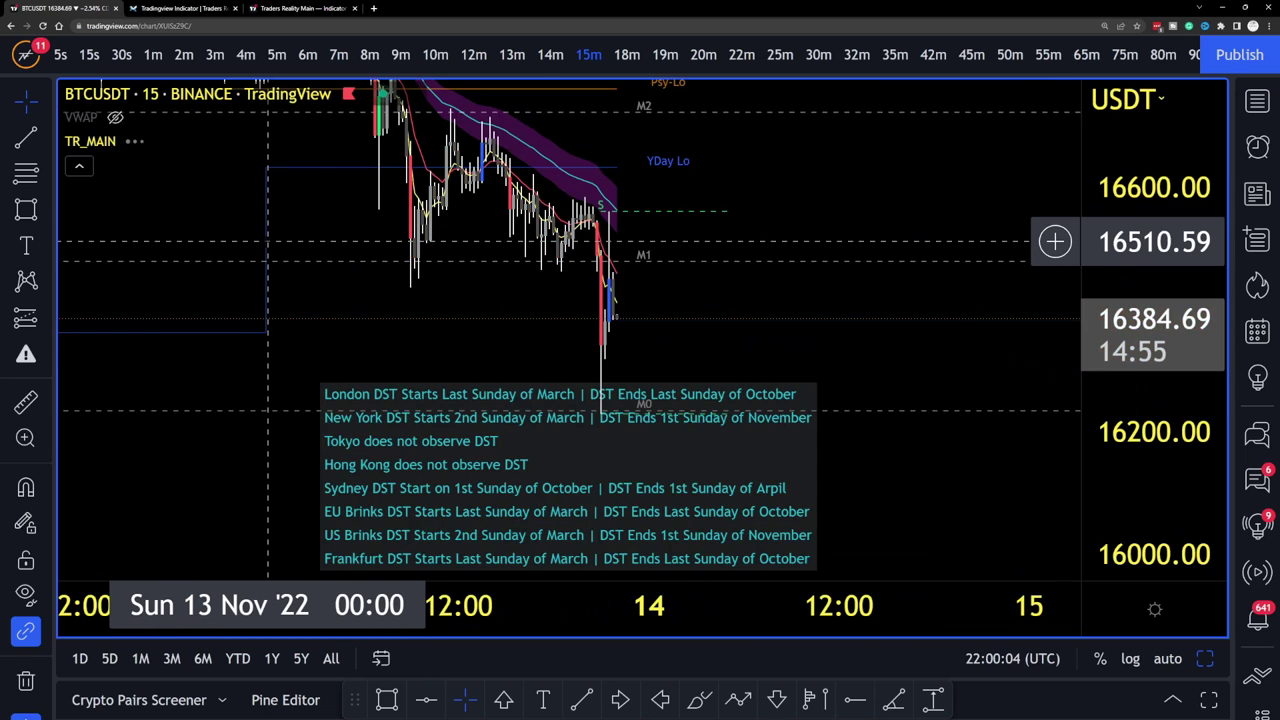
pyautogui.moveTo(342, 345); pyautogui.dragTo(50, 266)
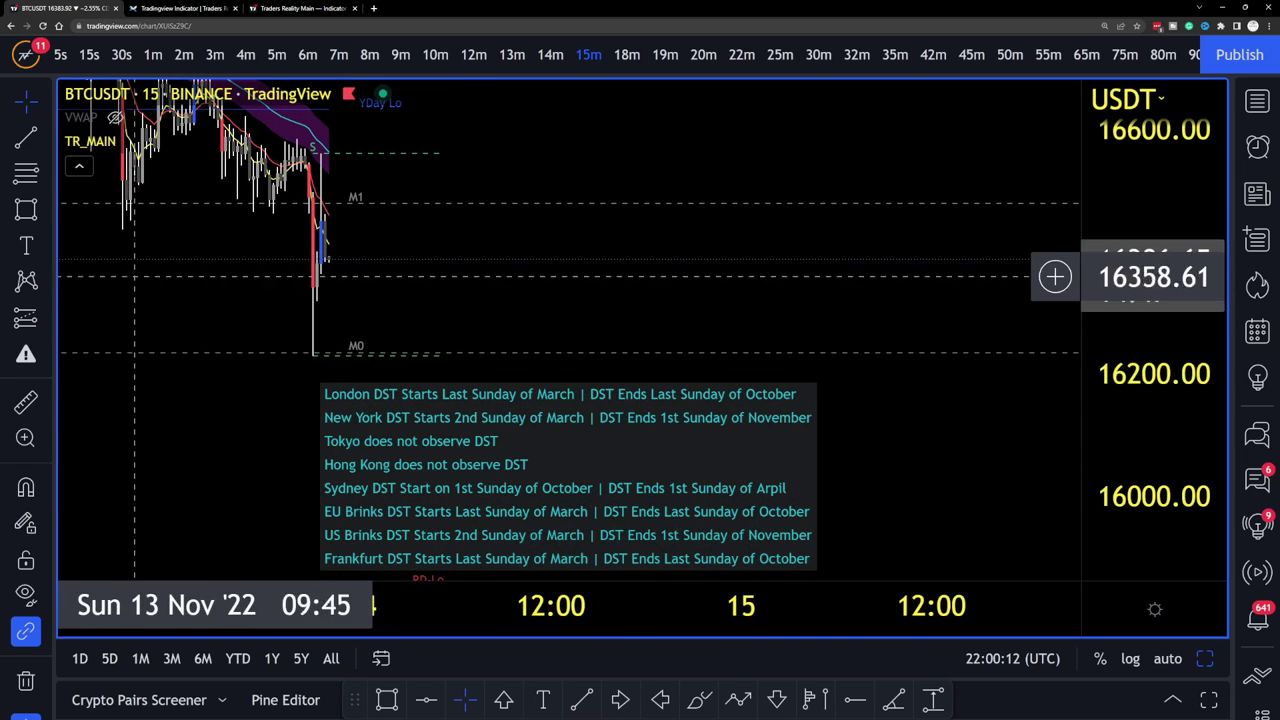
# Turn off the Show DST Table option in the TR_MAIN Daylight Saving Time section and apply the settings.
pyautogui.click(161, 141)
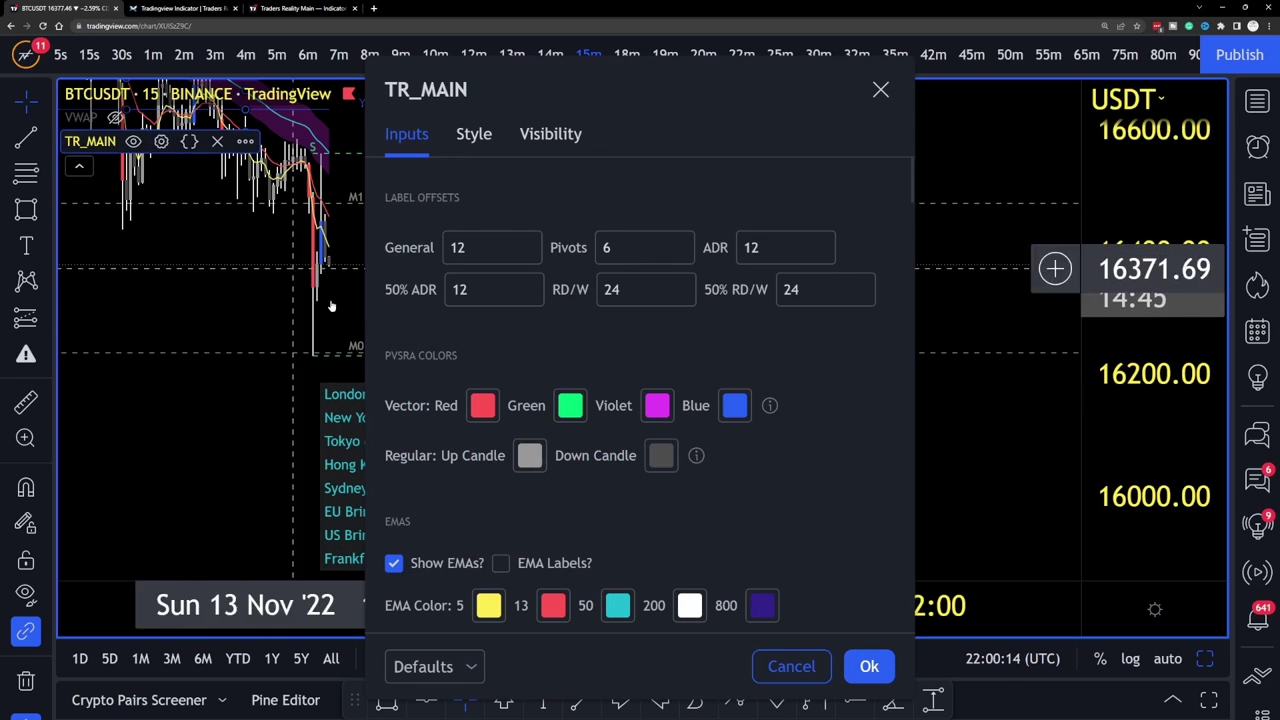
pyautogui.scroll(-5, 463, 351)
pyautogui.scroll(-5, 463, 351)
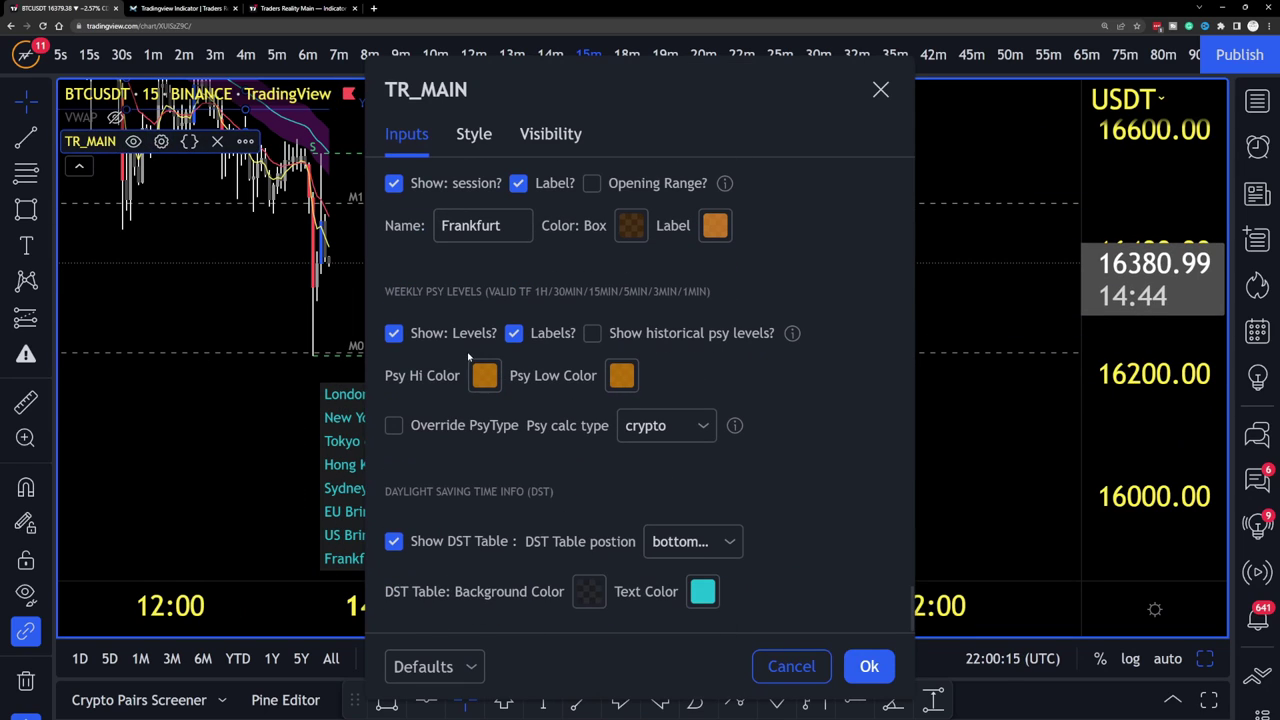
pyautogui.click(394, 541)
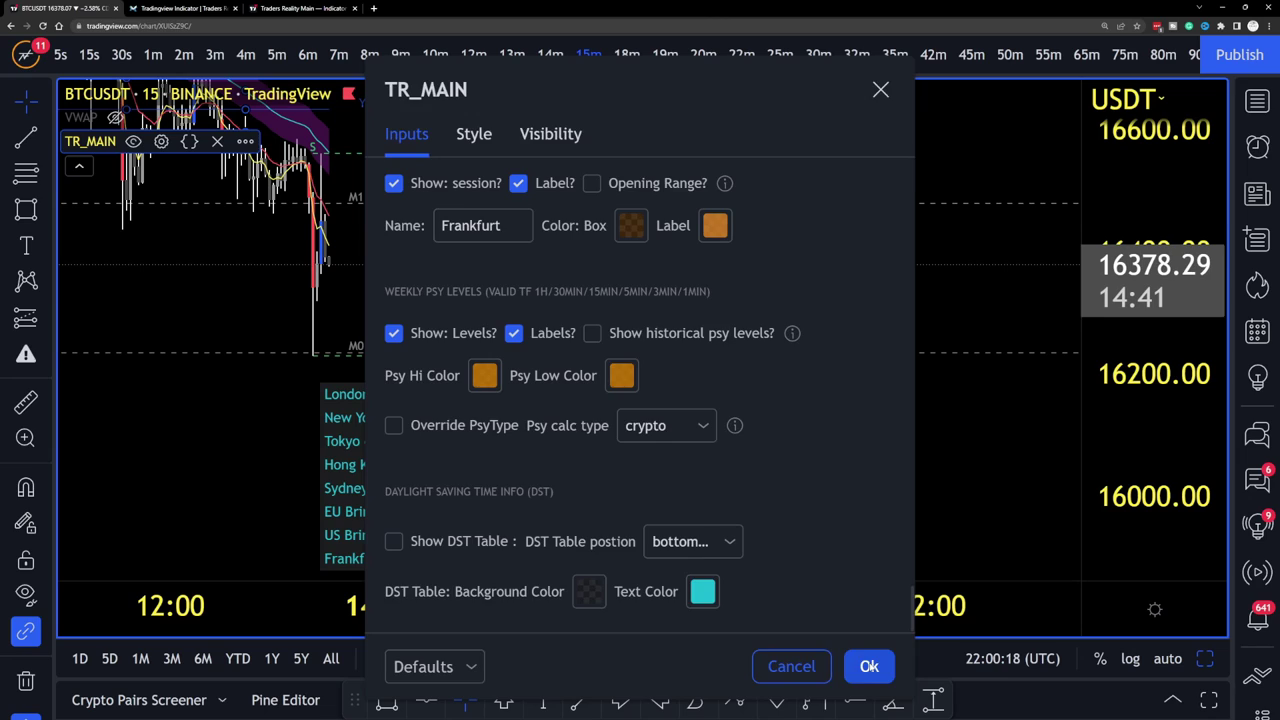
pyautogui.click(869, 664)
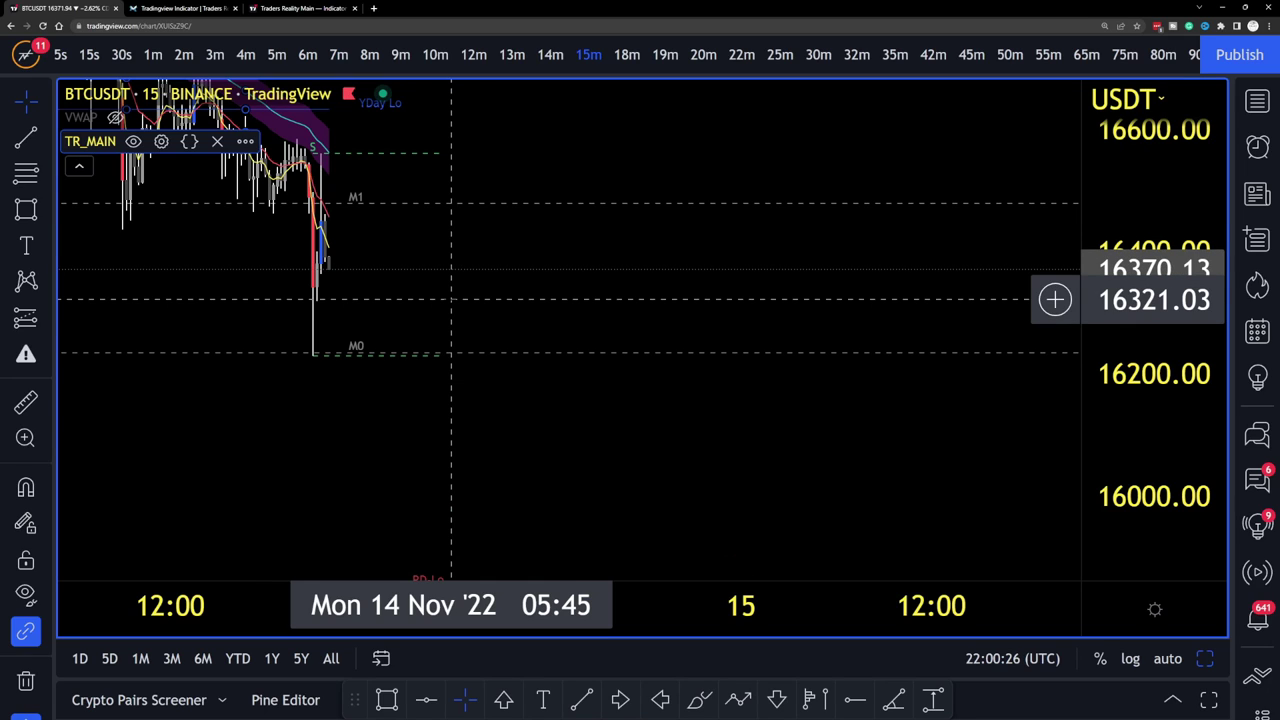
pyautogui.moveTo(404, 260); pyautogui.dragTo(749, 386)
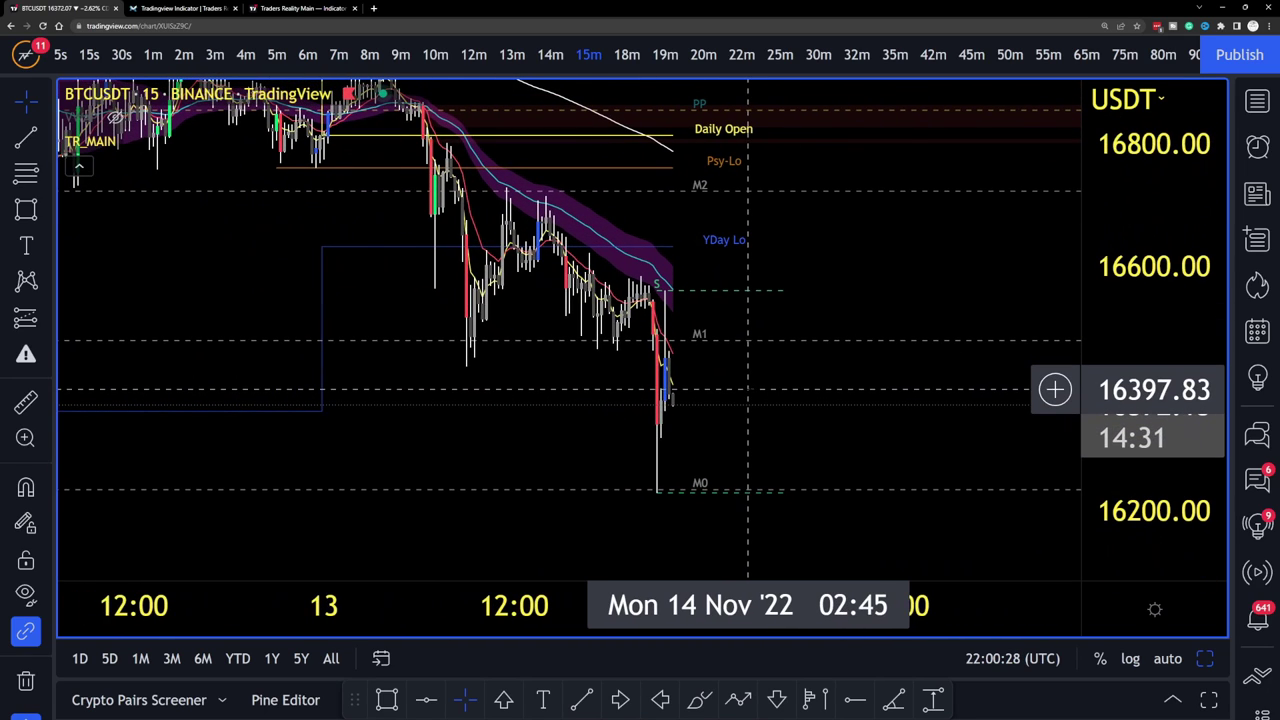
pyautogui.moveTo(1100, 337); pyautogui.dragTo(1100, 311)
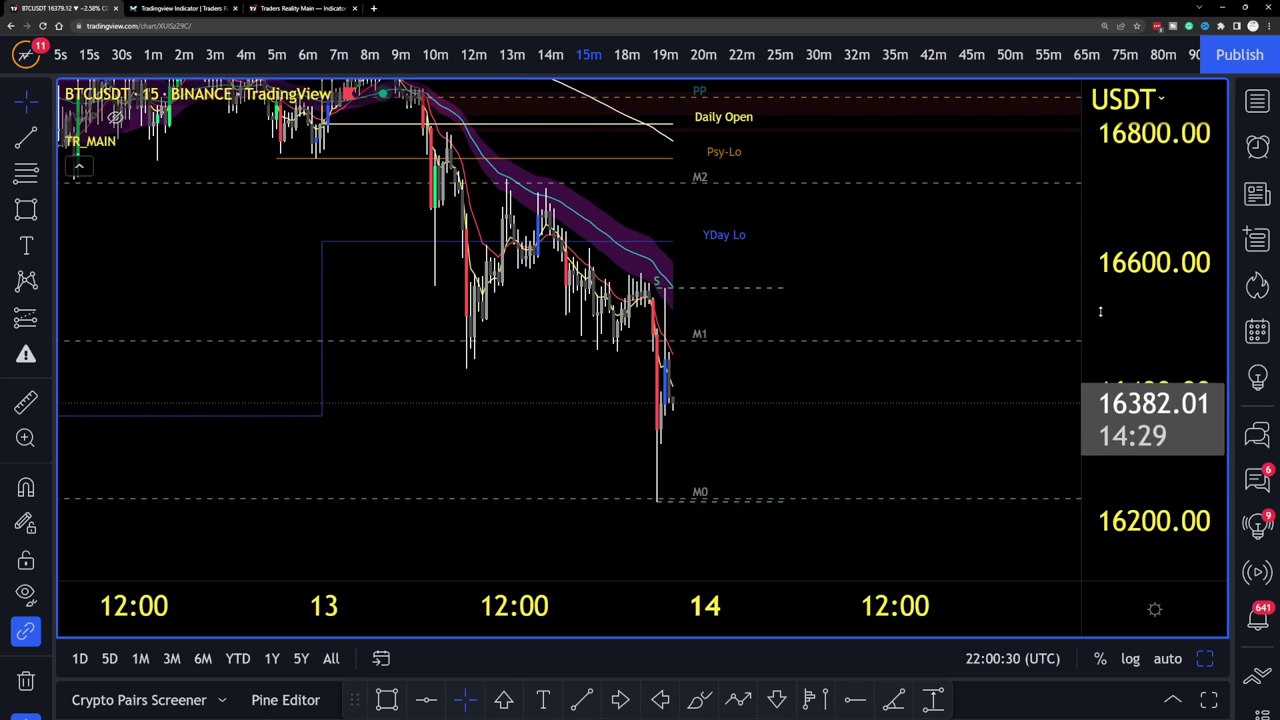
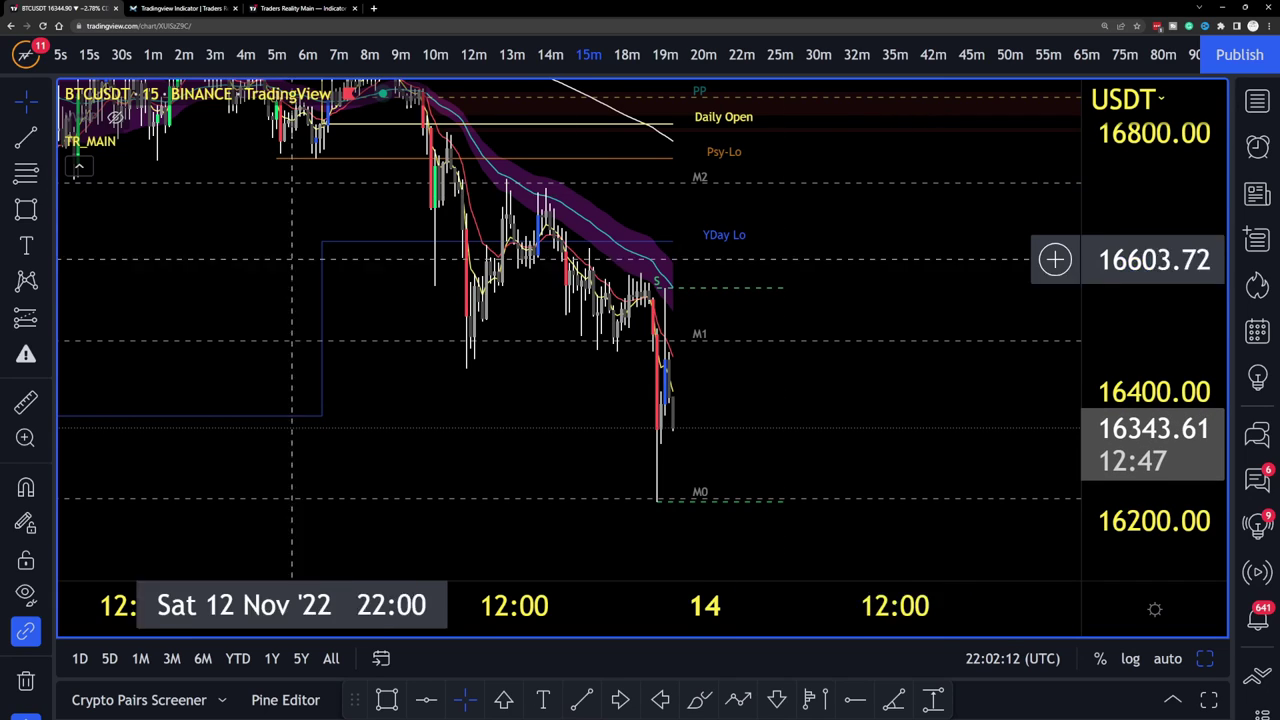
pyautogui.moveTo(257, 260); pyautogui.dragTo(417, 260)
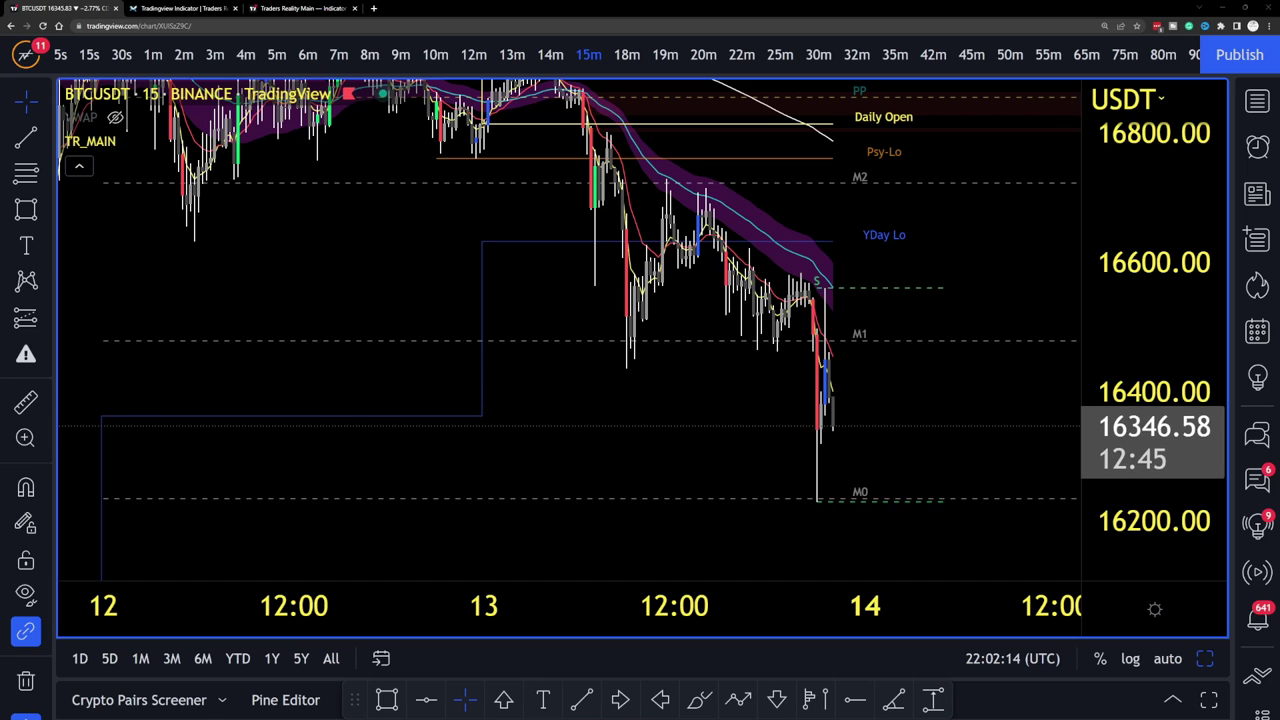
# Switch to Discord and open the indicator-support channel of the PATTERN WATCHERS server.
pyautogui.hotkey('alt', 'Tab')
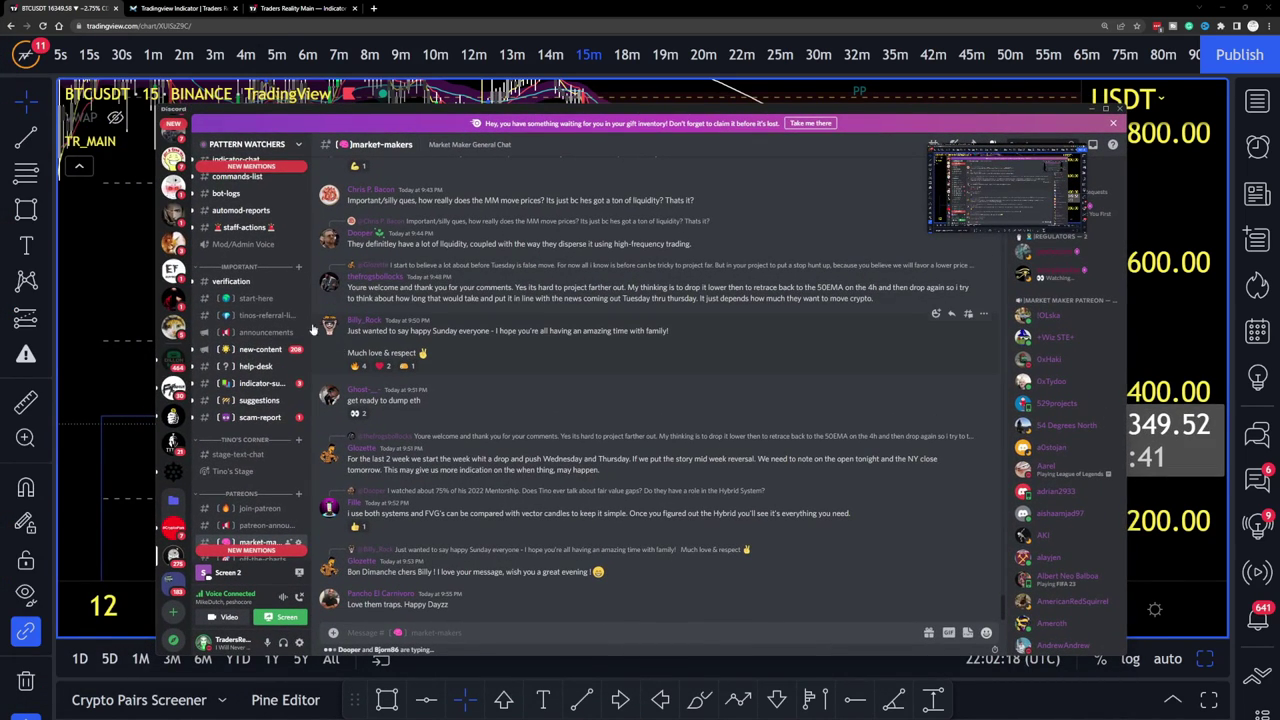
pyautogui.scroll(-1, 262, 340)
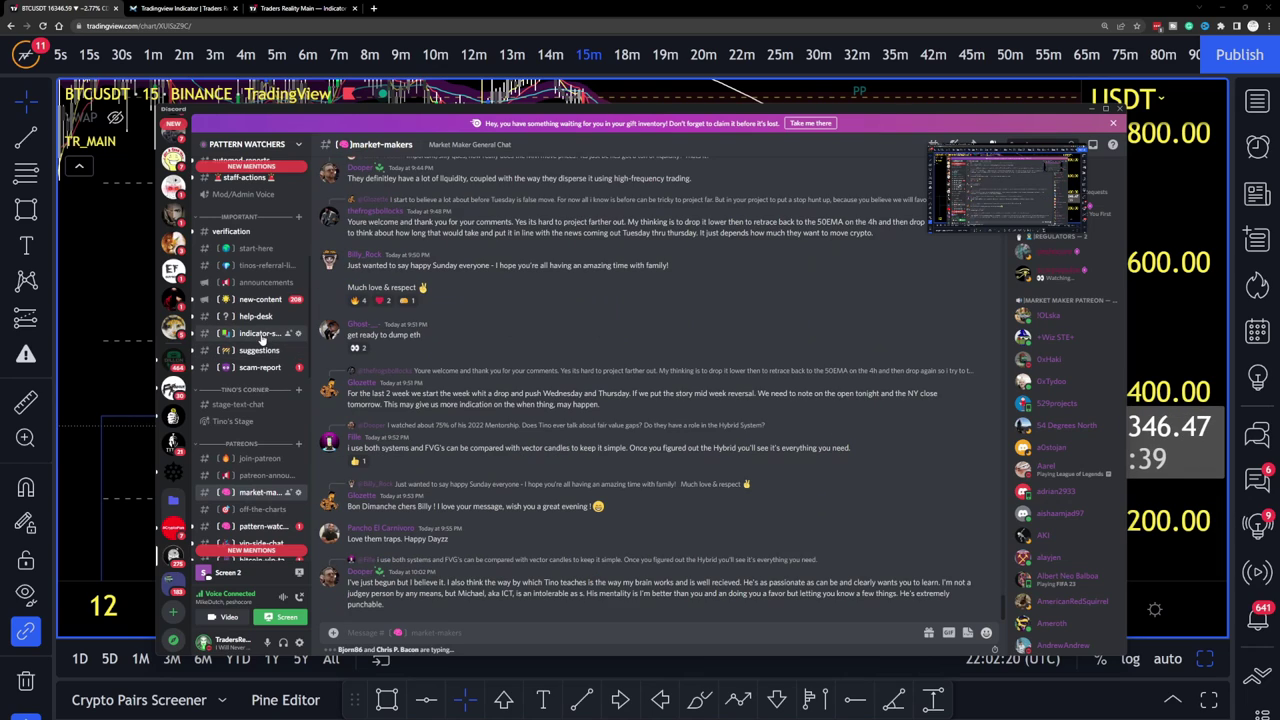
pyautogui.click(260, 335)
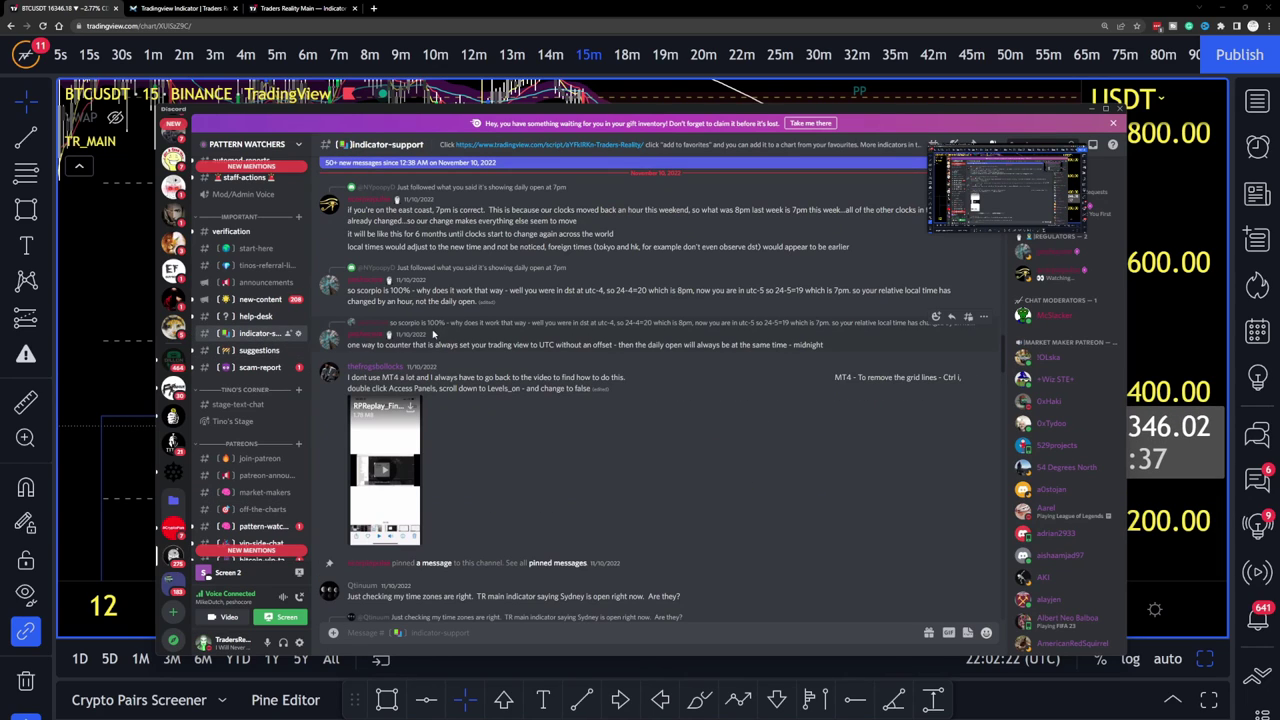
# Read through the indicator-support messages up to the most recent posts, then move the Discord window off the chart.
pyautogui.scroll(-3, 552, 371)
pyautogui.scroll(-3, 549, 369)
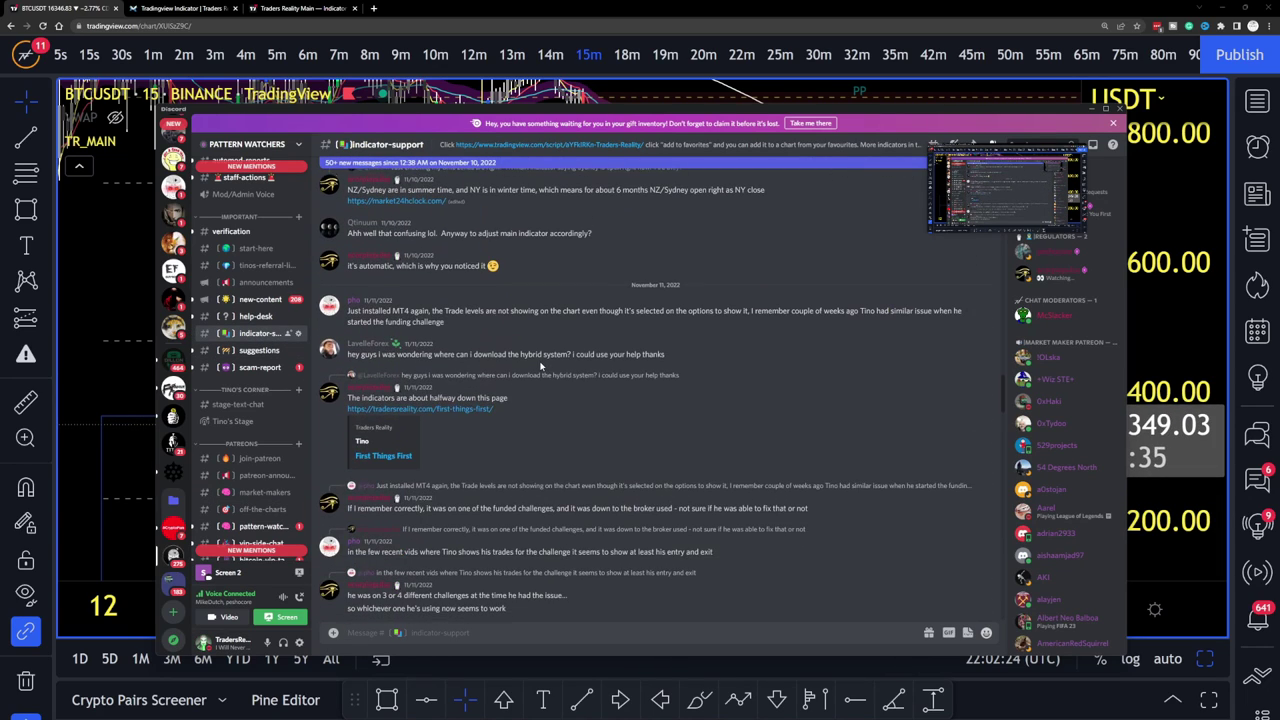
pyautogui.scroll(-4, 538, 350)
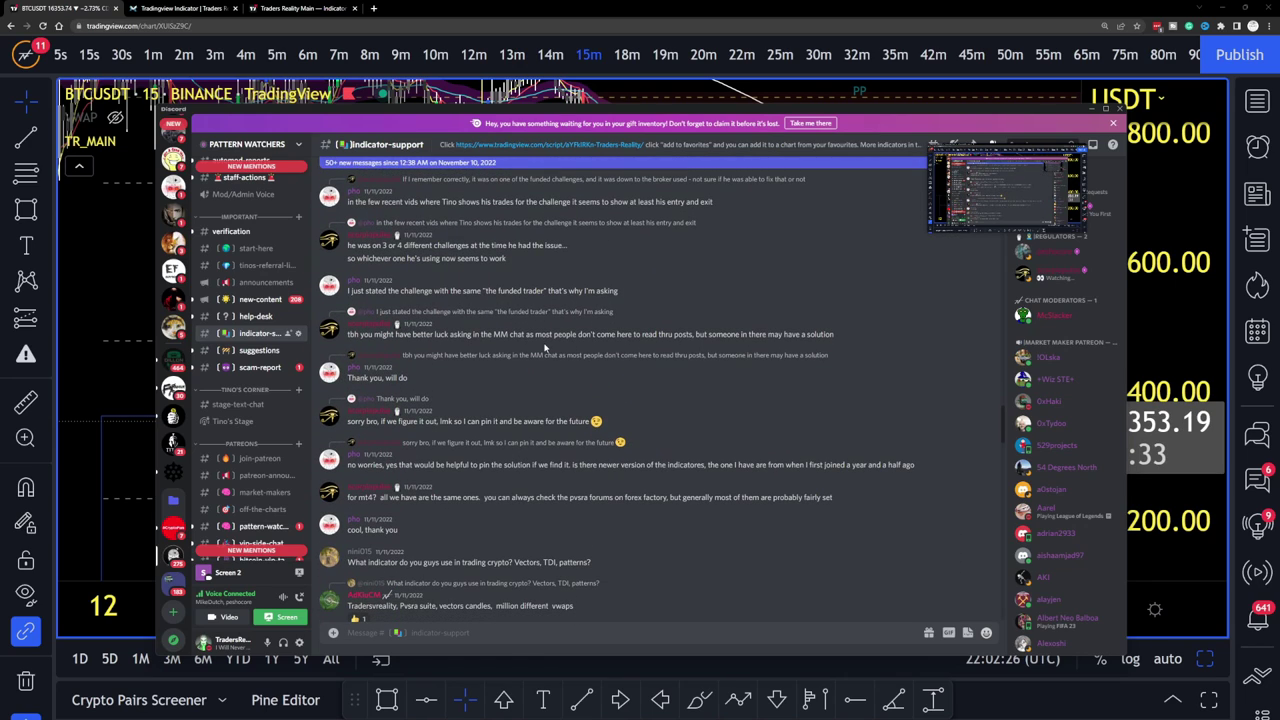
pyautogui.scroll(-5, 541, 374)
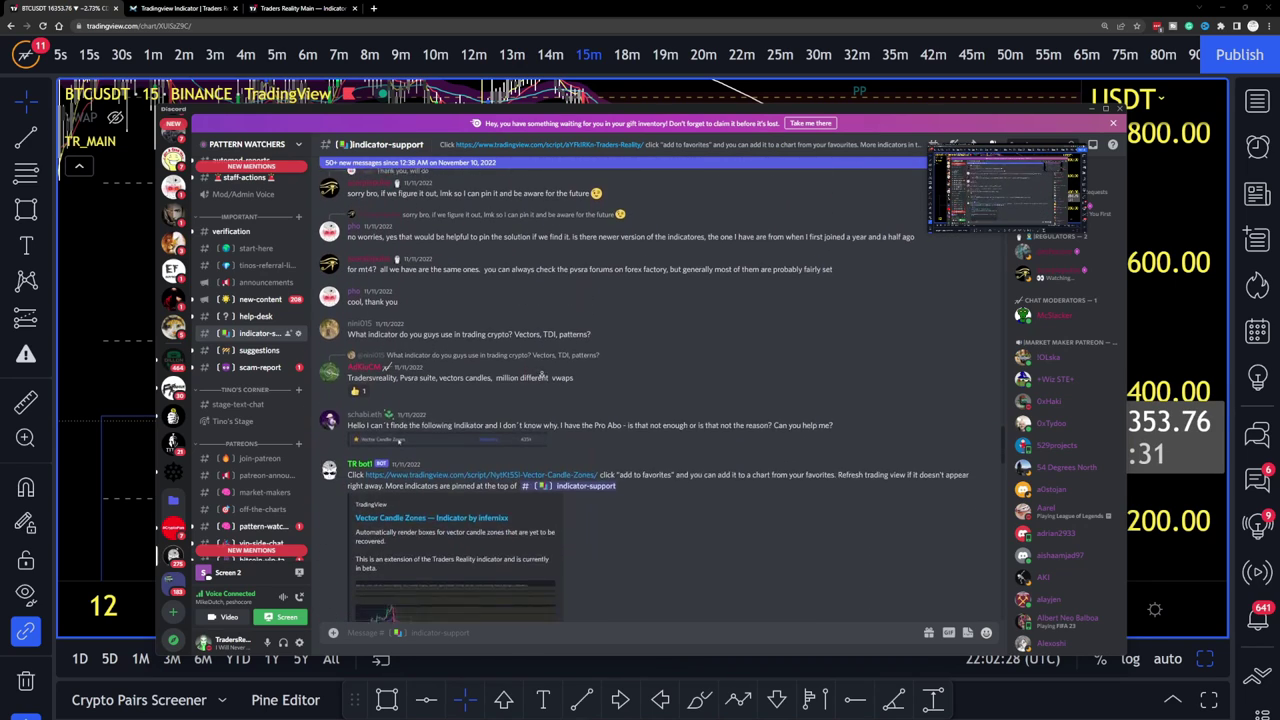
pyautogui.scroll(-5, 541, 374)
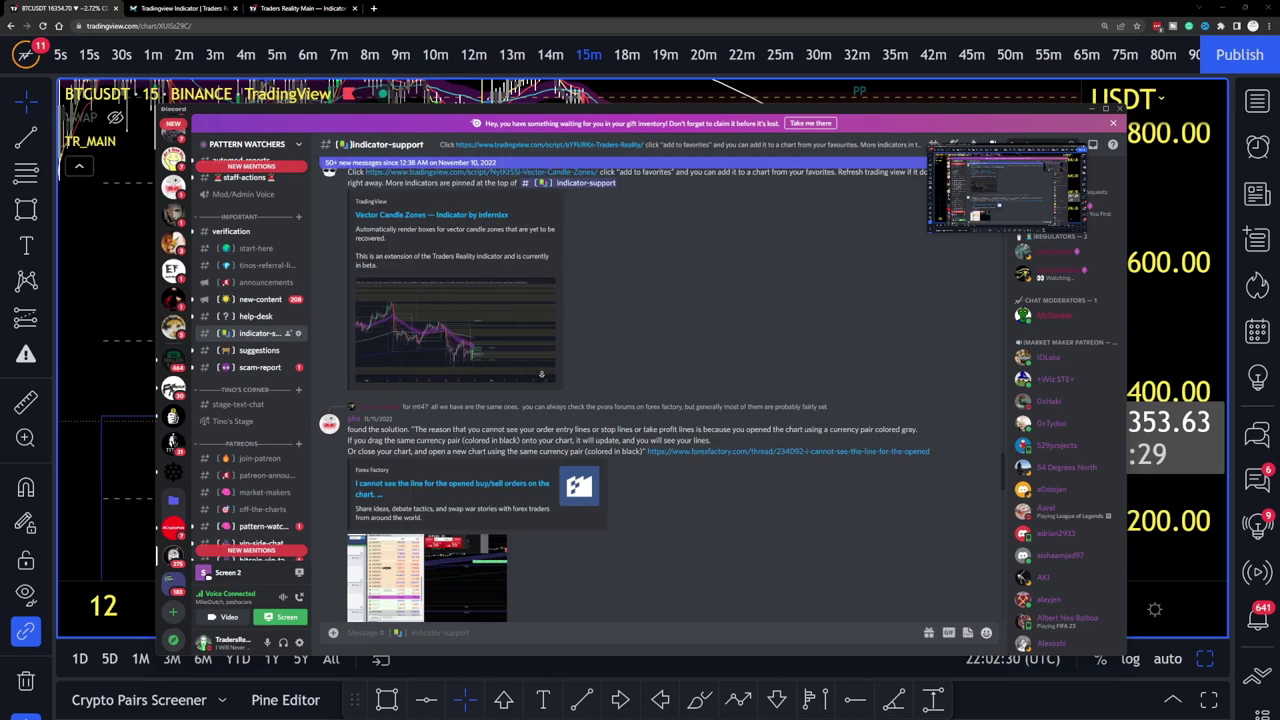
pyautogui.scroll(-5, 541, 372)
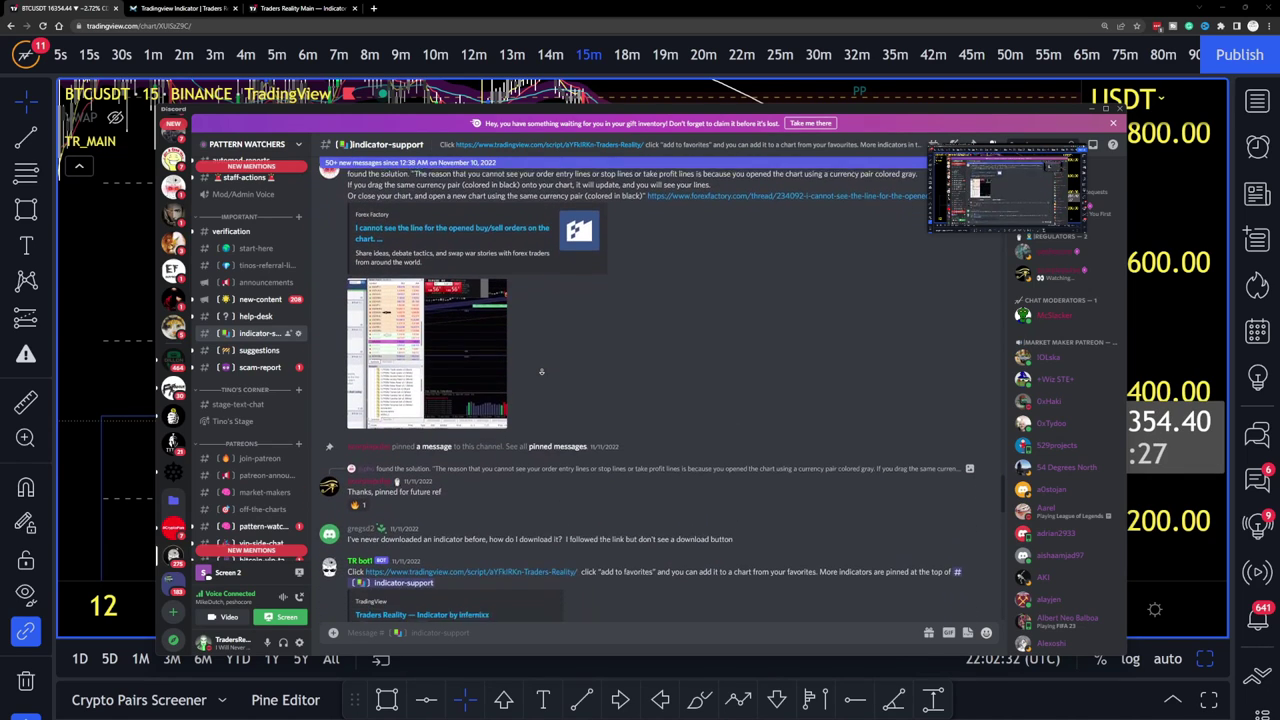
pyautogui.scroll(-5, 541, 372)
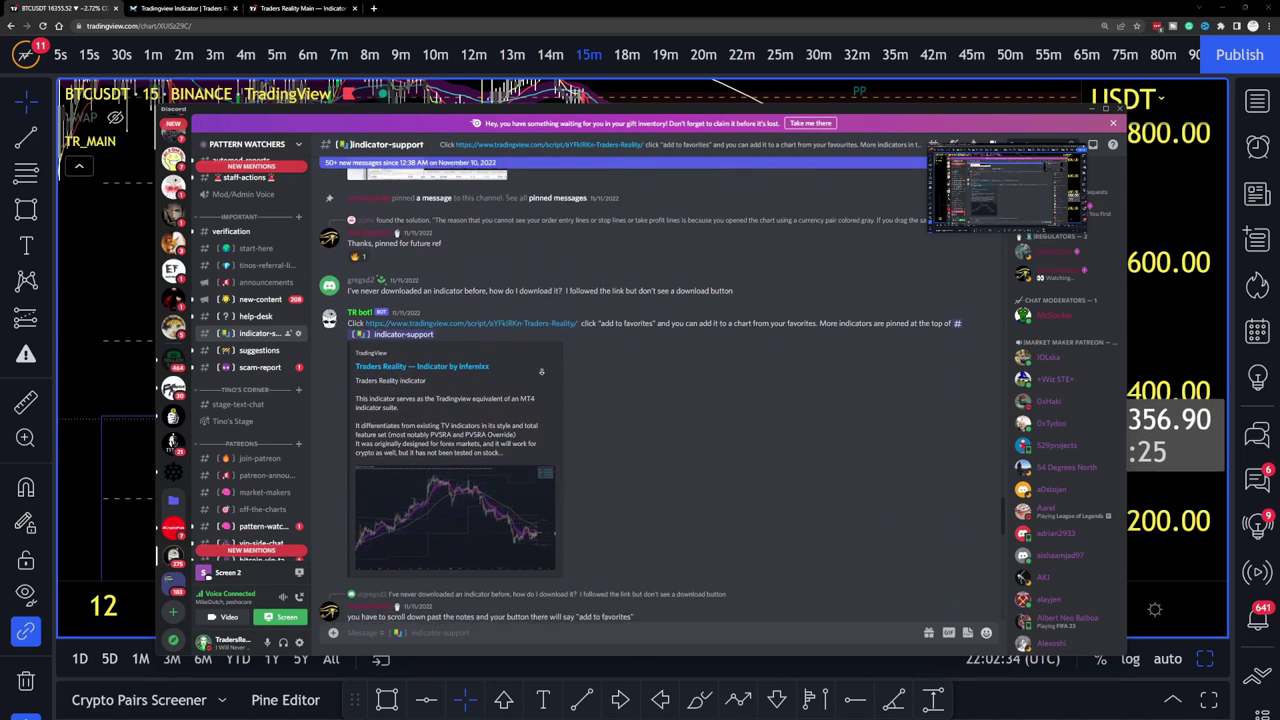
pyautogui.scroll(-5, 541, 372)
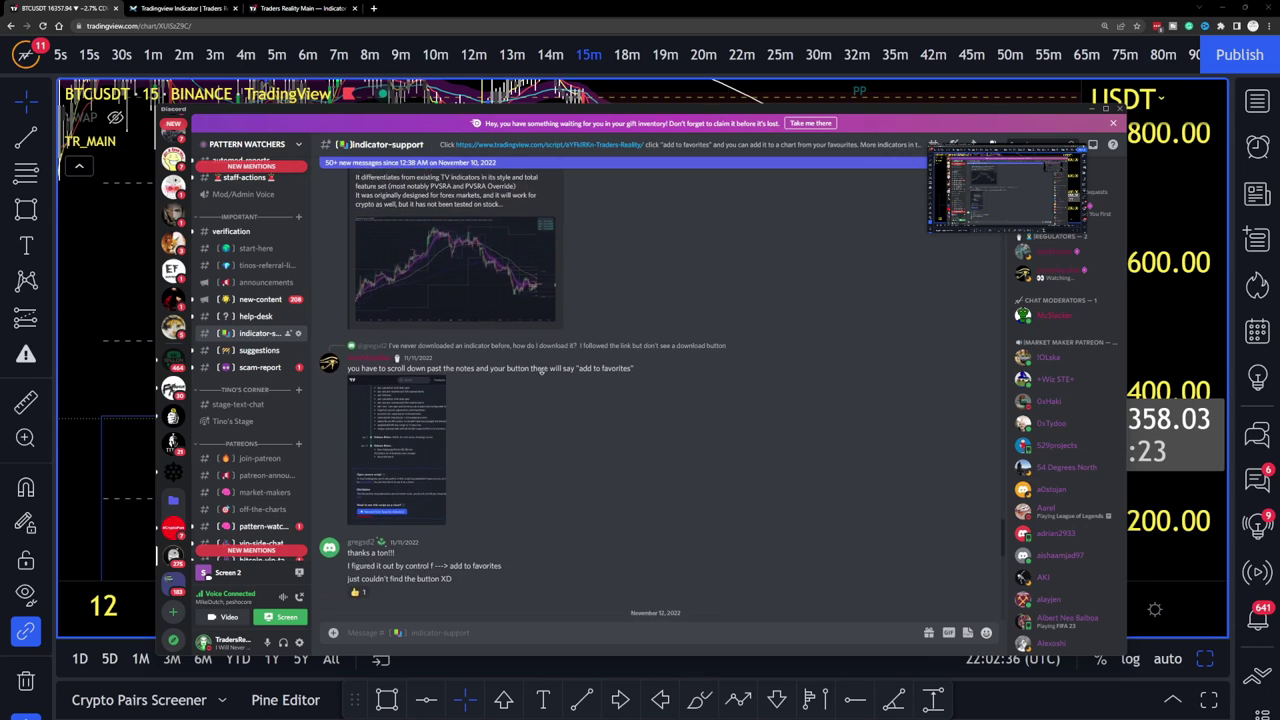
pyautogui.scroll(-5, 541, 372)
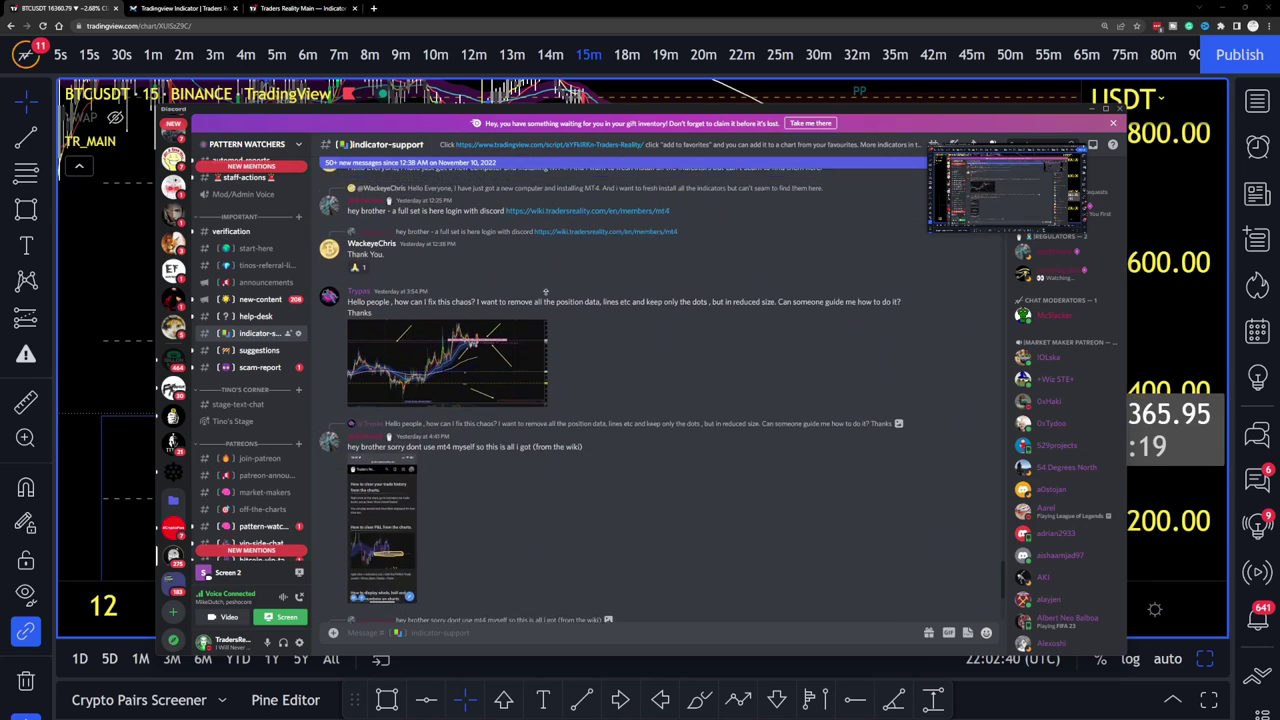
pyautogui.scroll(2, 541, 372)
pyautogui.scroll(-2, 541, 372)
pyautogui.scroll(1, 544, 320)
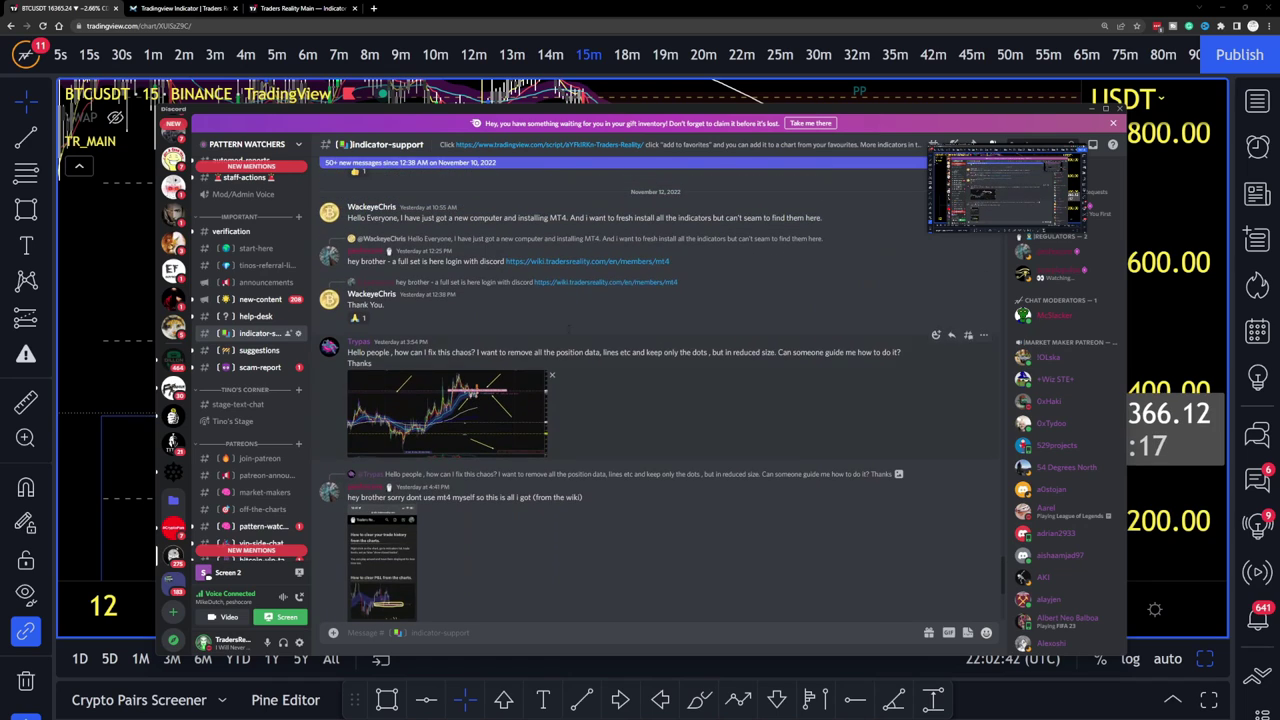
pyautogui.moveTo(818, 113); pyautogui.dragTo(0, 136)
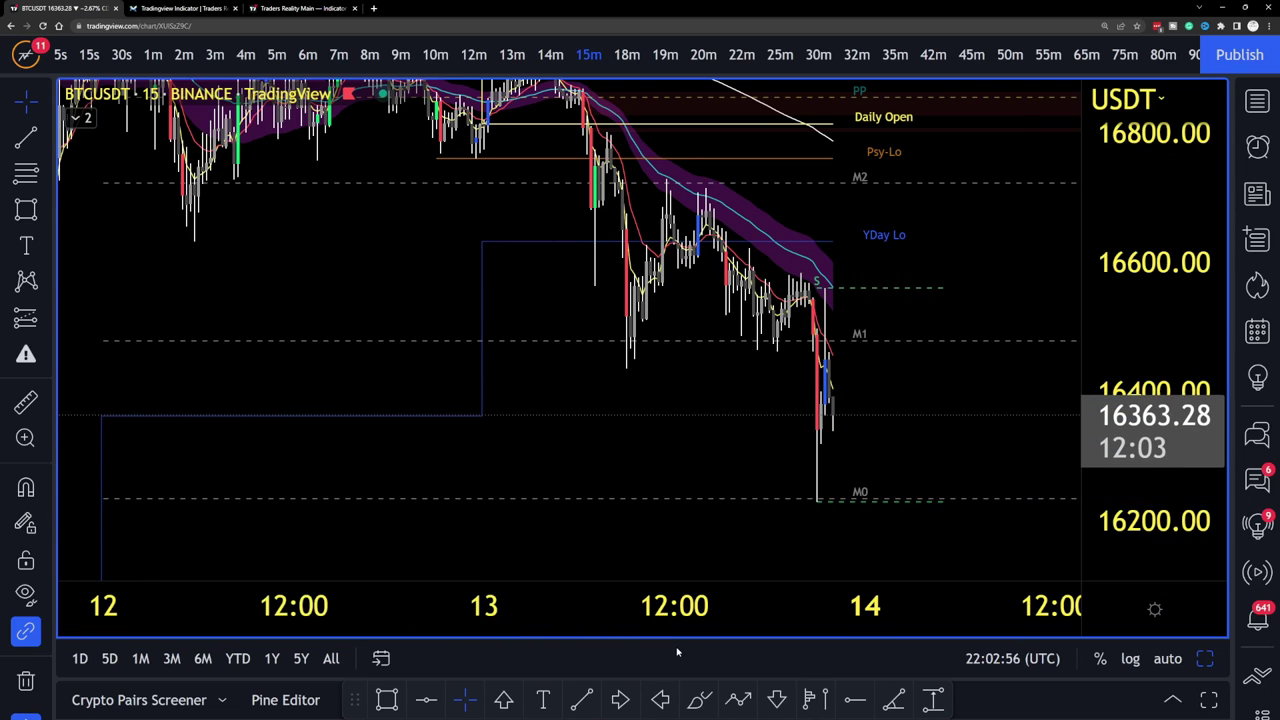
# Move the favorite drawing tools aside, then open the Pine Editor and review the Traders Reality script's revision list.
pyautogui.moveTo(349, 690)
pyautogui.mouseDown()
pyautogui.moveTo(428, 667)
pyautogui.moveTo(618, 700)
pyautogui.mouseUp()
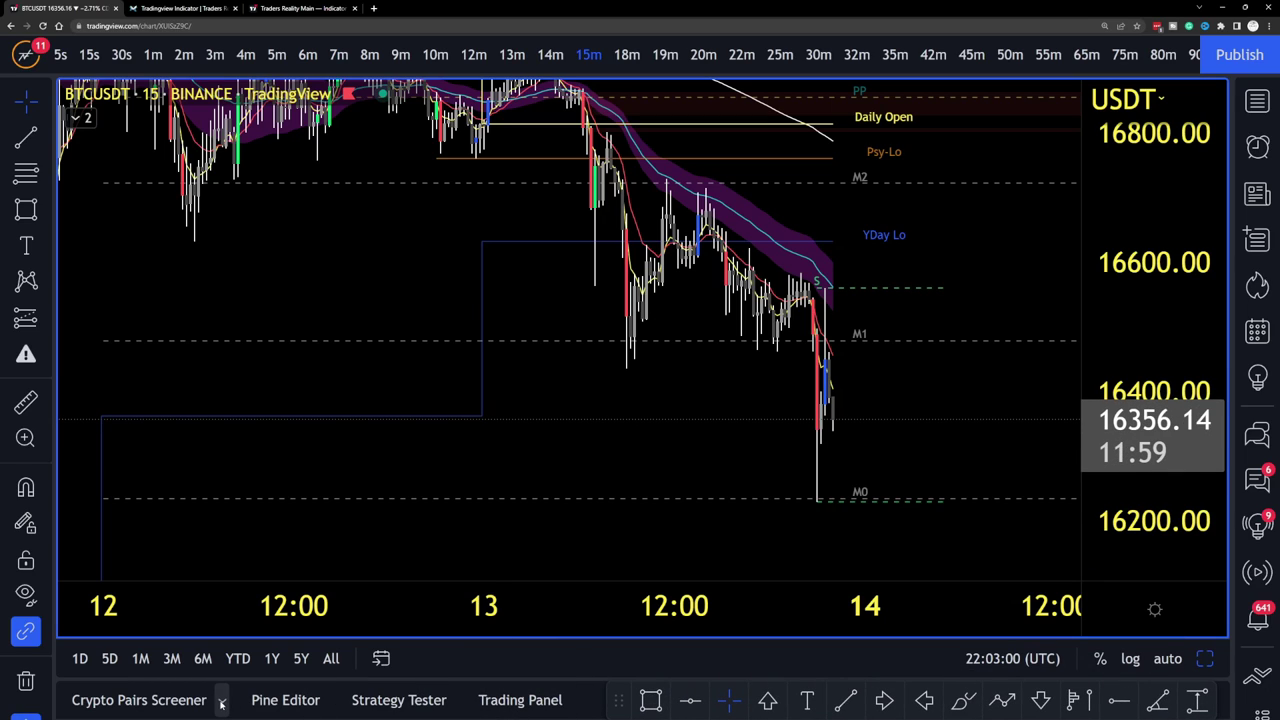
pyautogui.click(303, 703)
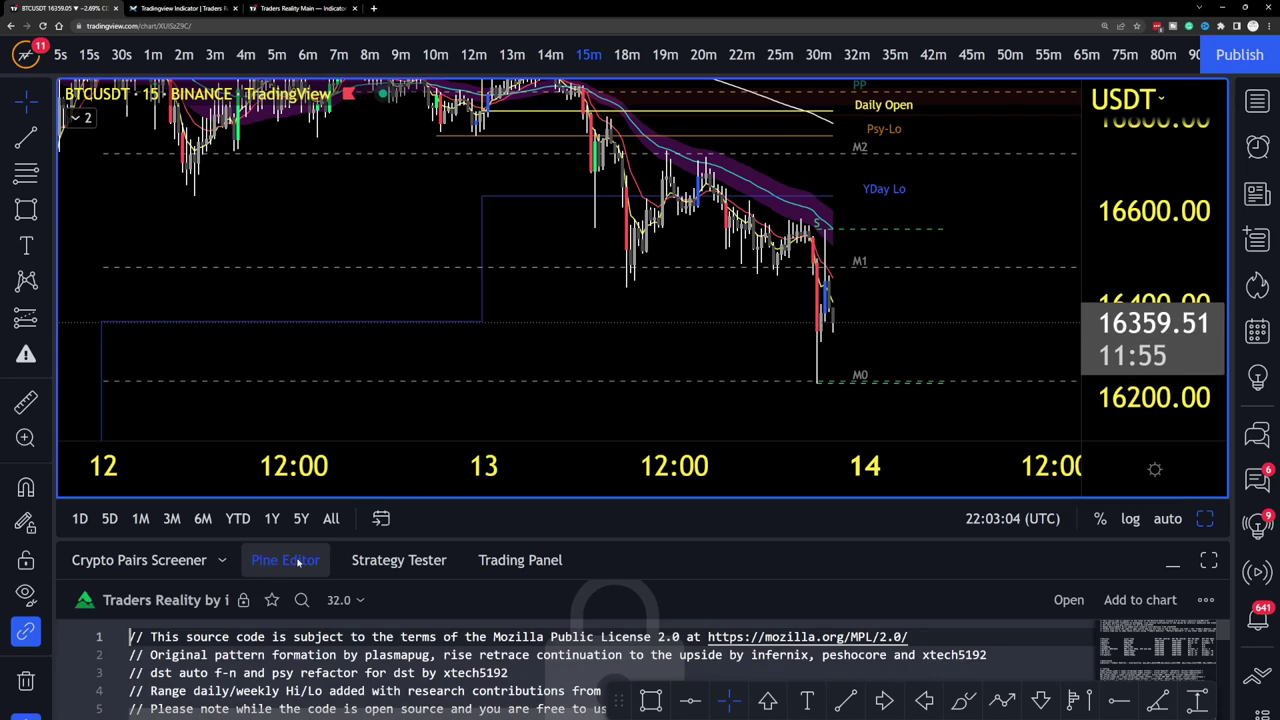
pyautogui.click(340, 600)
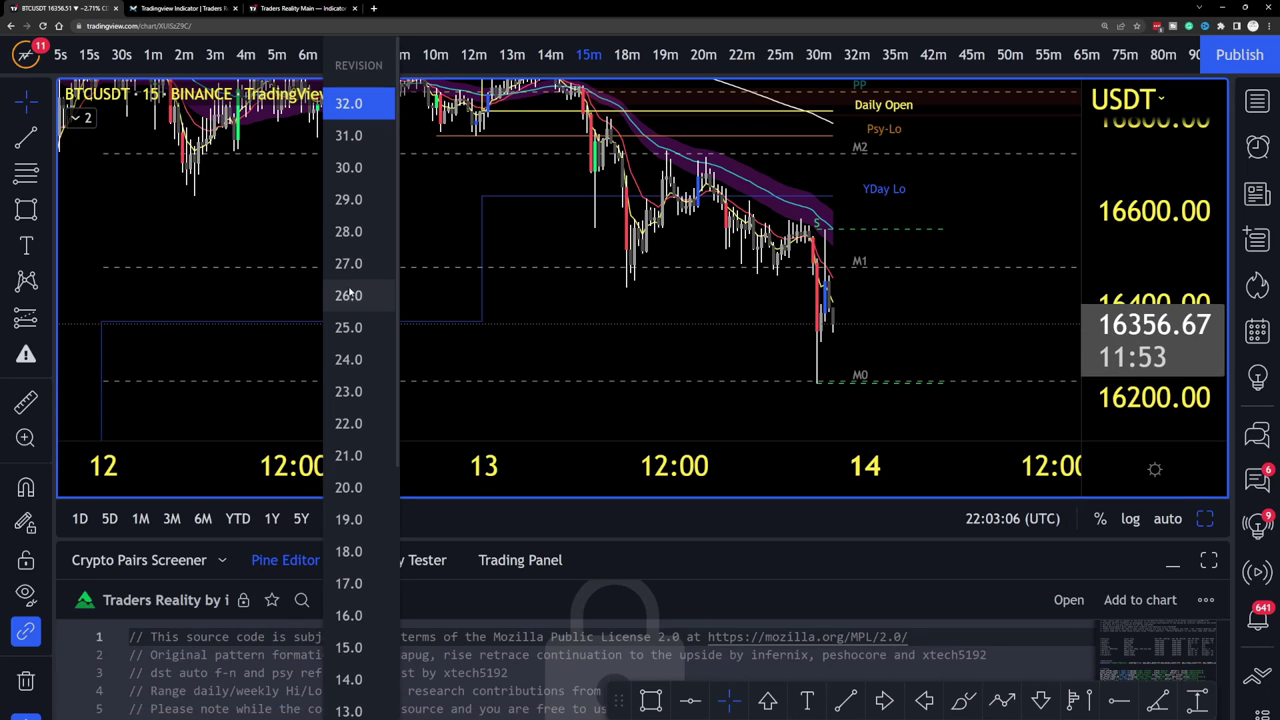
pyautogui.scroll(-4, 345, 310)
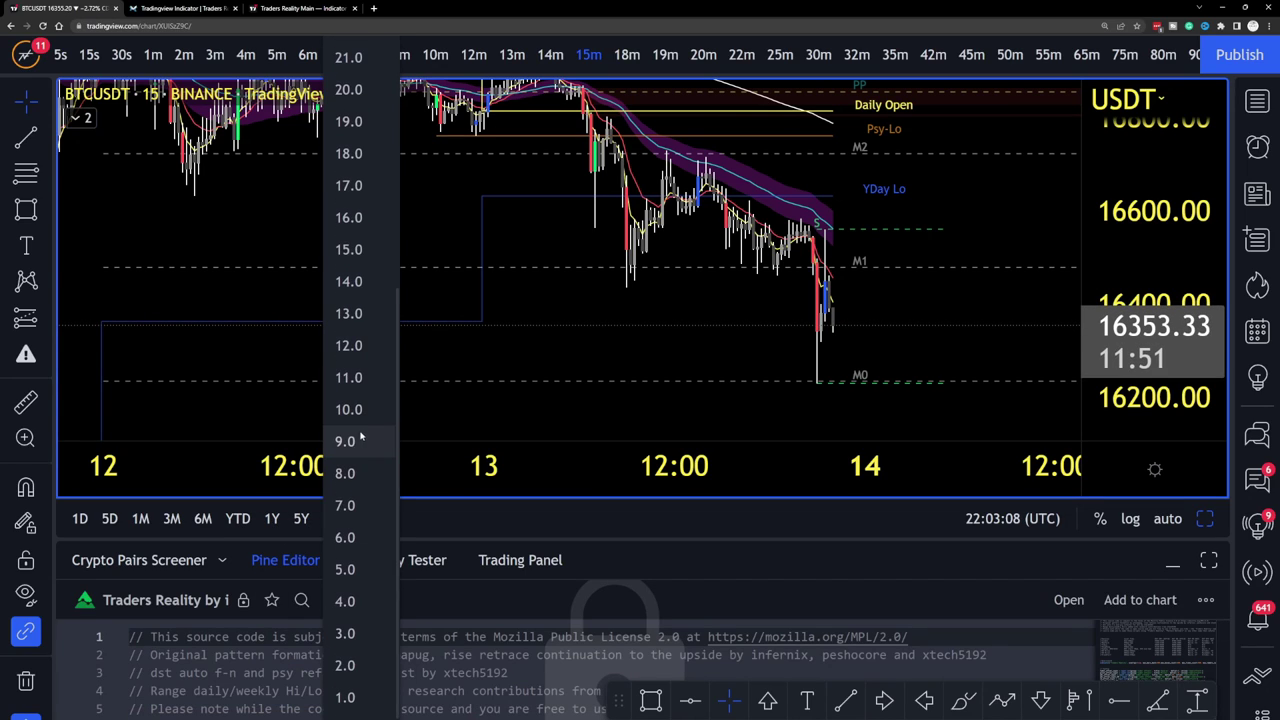
pyautogui.scroll(4, 350, 474)
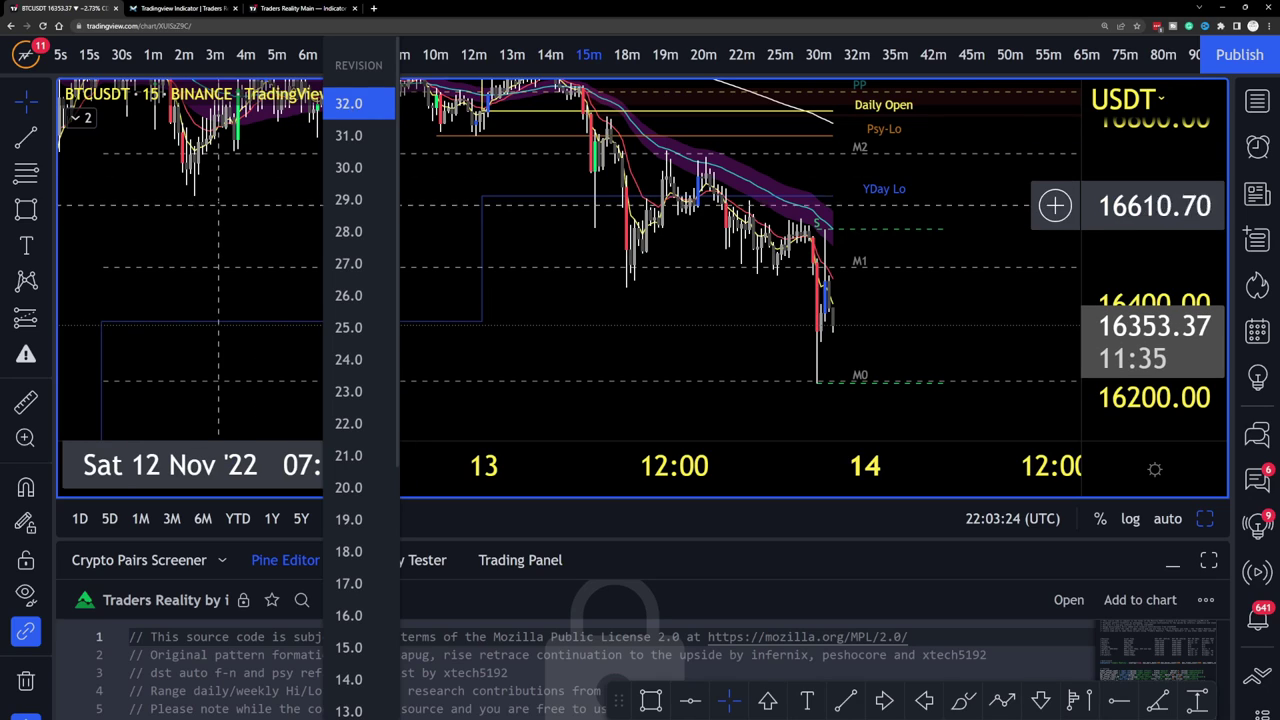
# Dismiss the revision list of the Traders Reality script and minimize the Pine Editor.
pyautogui.click(189, 203)
pyautogui.click(1172, 563)
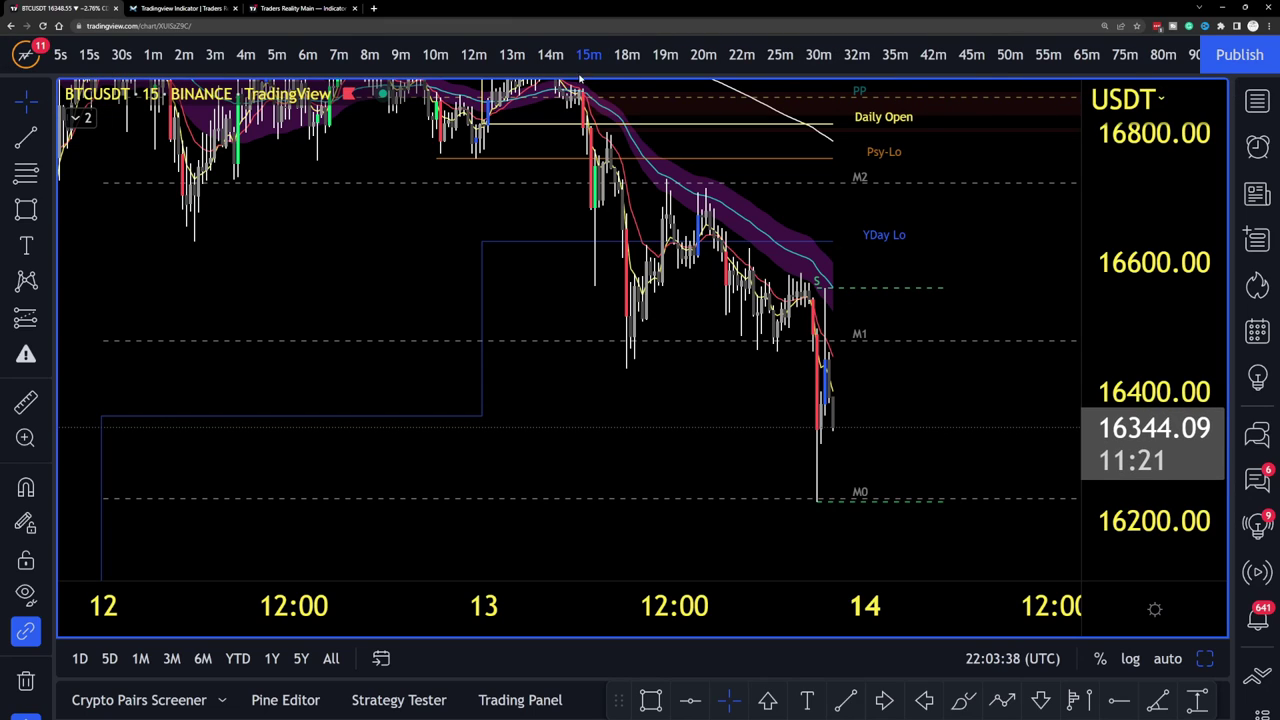
# Expand the chart's indicator list, open TR_MAIN's source code and review the Traders Reality Main script's revision list.
pyautogui.click(78, 117)
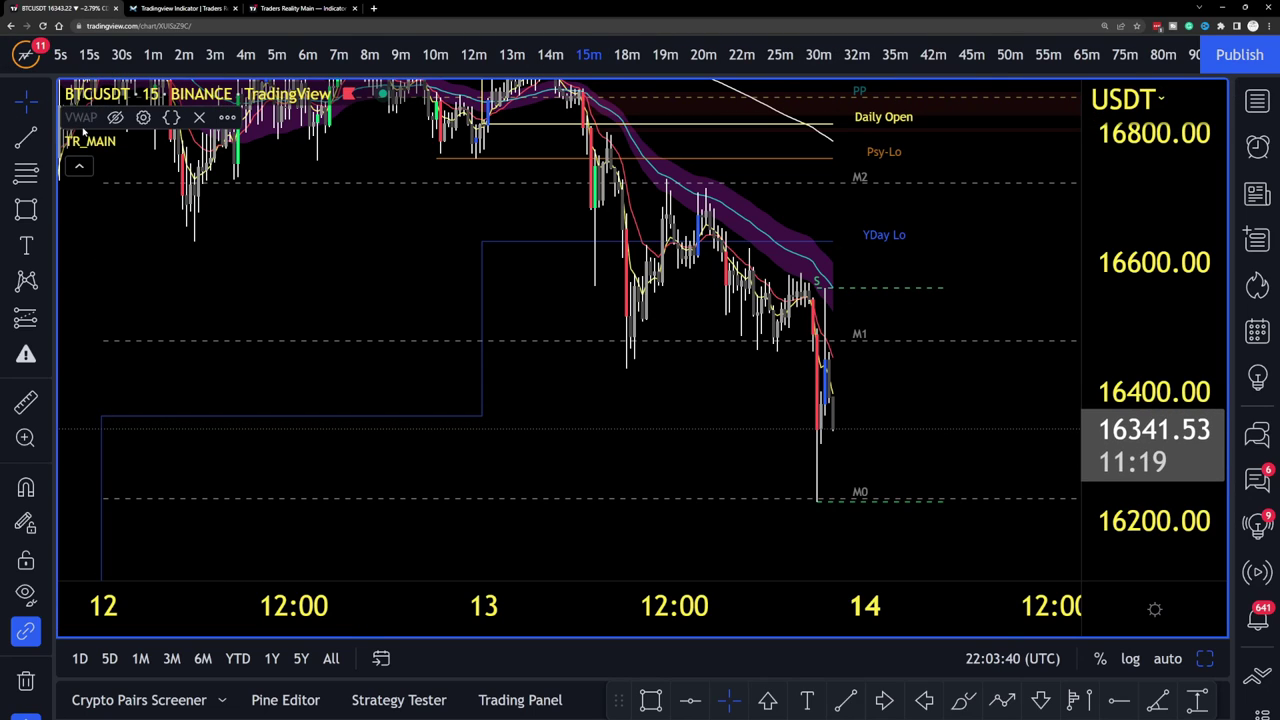
pyautogui.moveTo(150, 142)
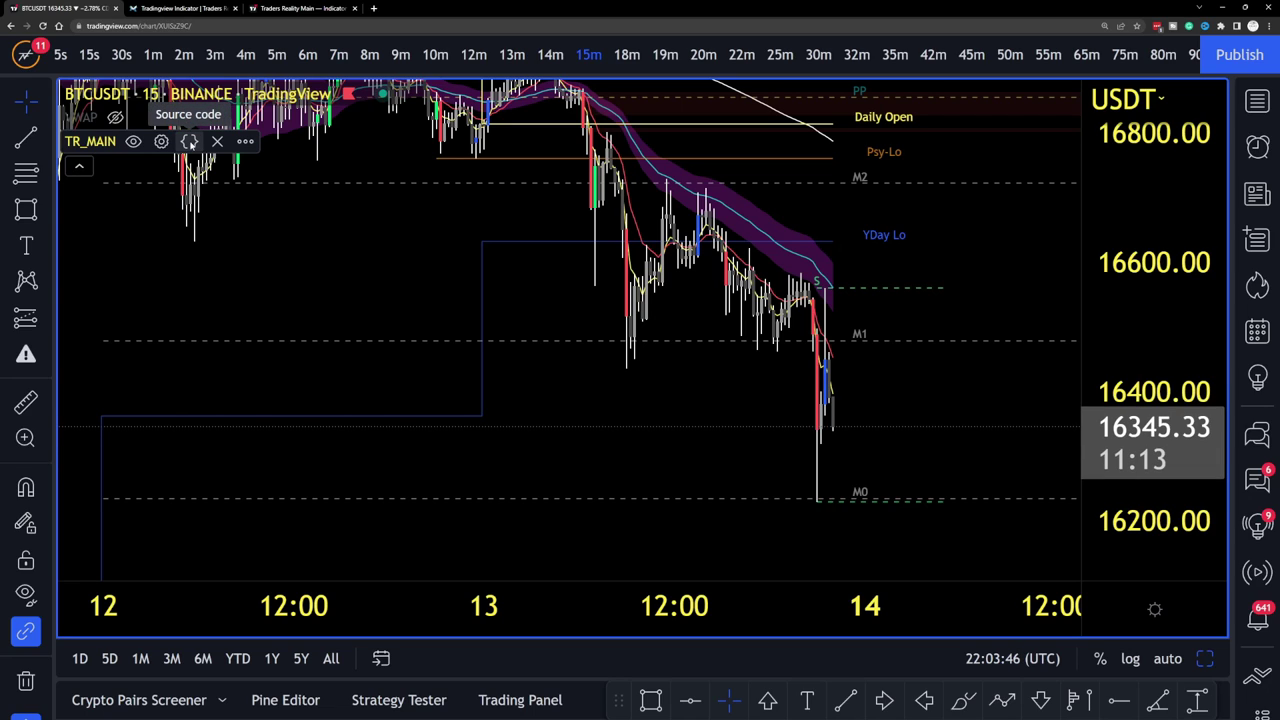
pyautogui.click(189, 142)
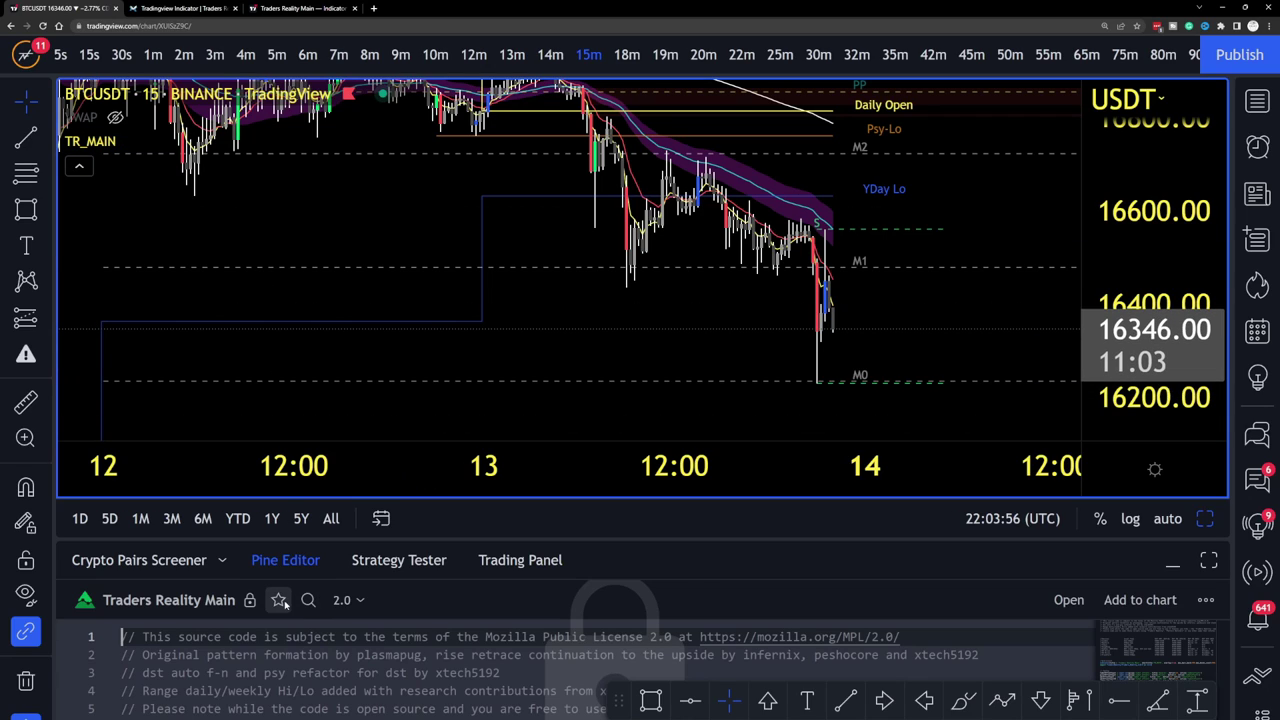
pyautogui.click(360, 600)
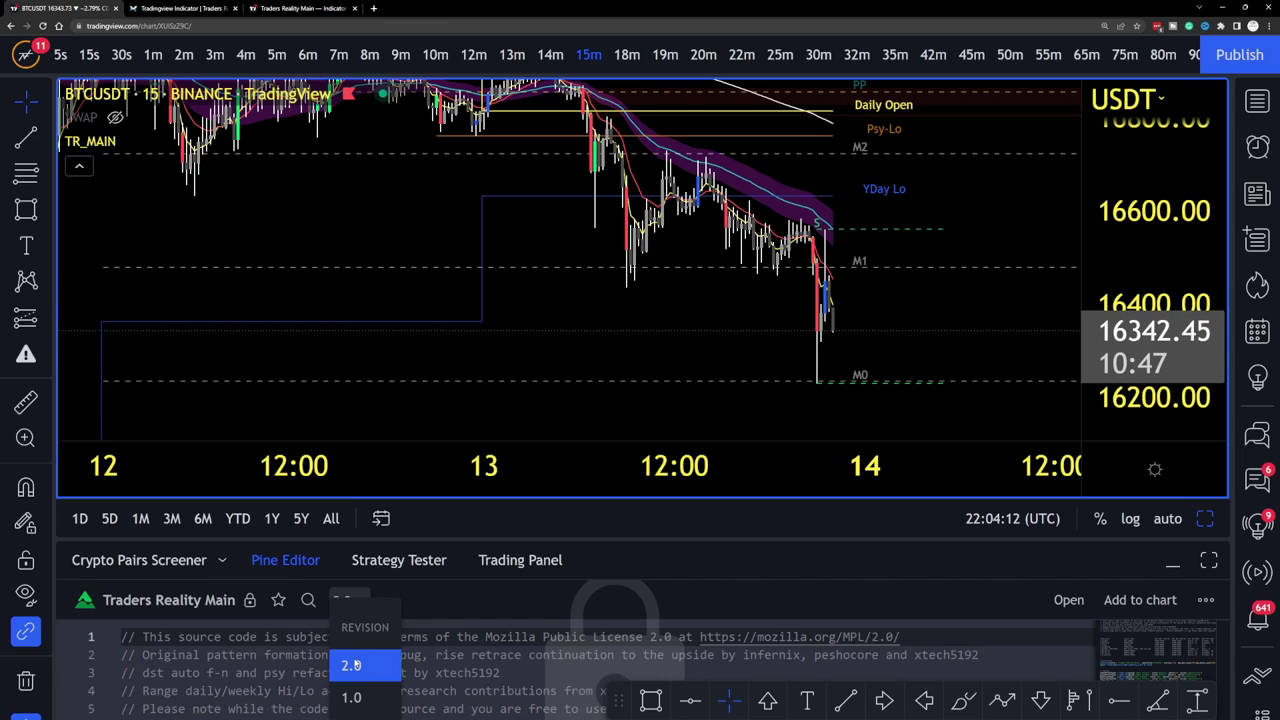
pyautogui.click(453, 601)
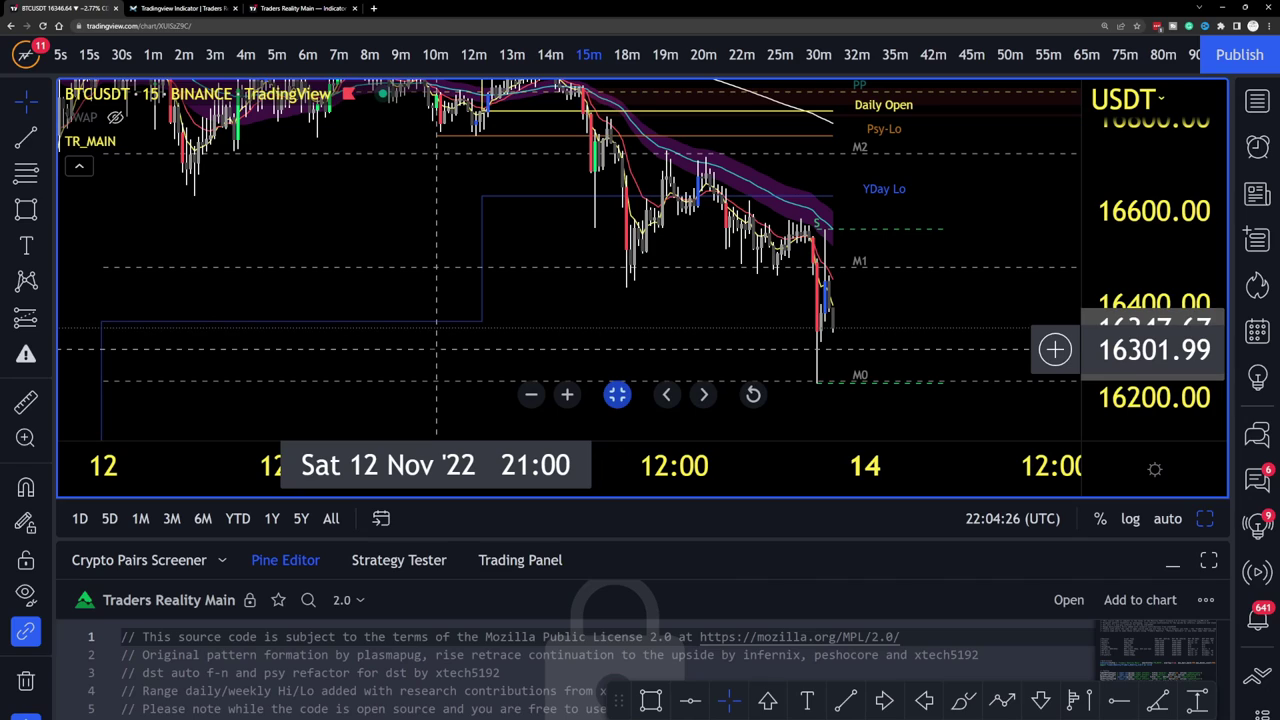
# Minimize the Pine Editor, collapse the indicator list and frame the most recent BTCUSDT candles mid-chart.
pyautogui.hscroll(-5, 372, 351)
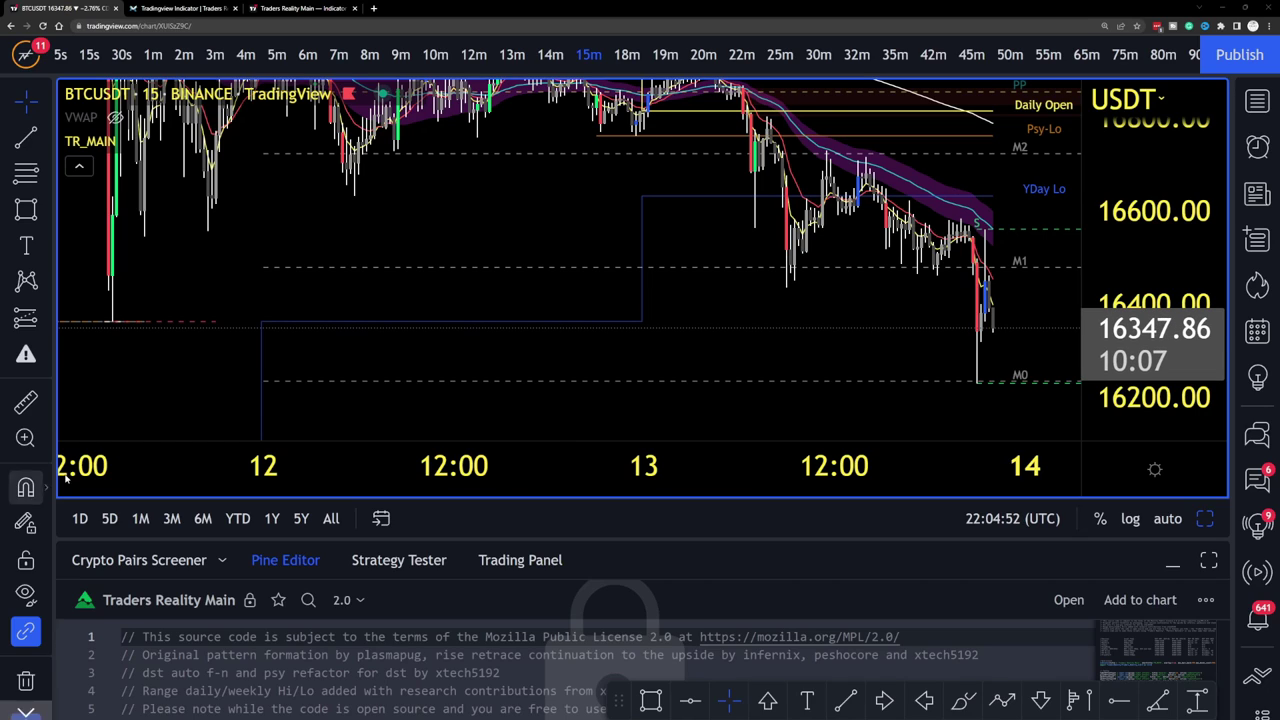
pyautogui.click(1172, 563)
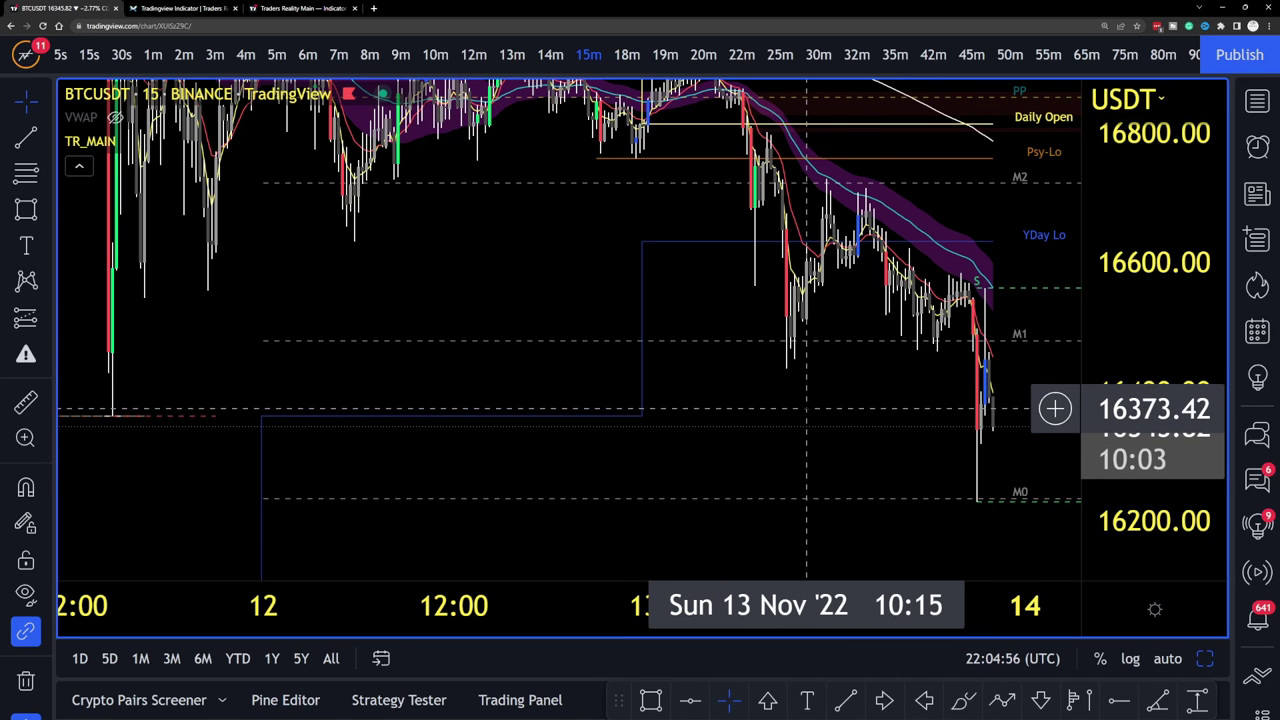
pyautogui.moveTo(866, 414); pyautogui.dragTo(560, 438)
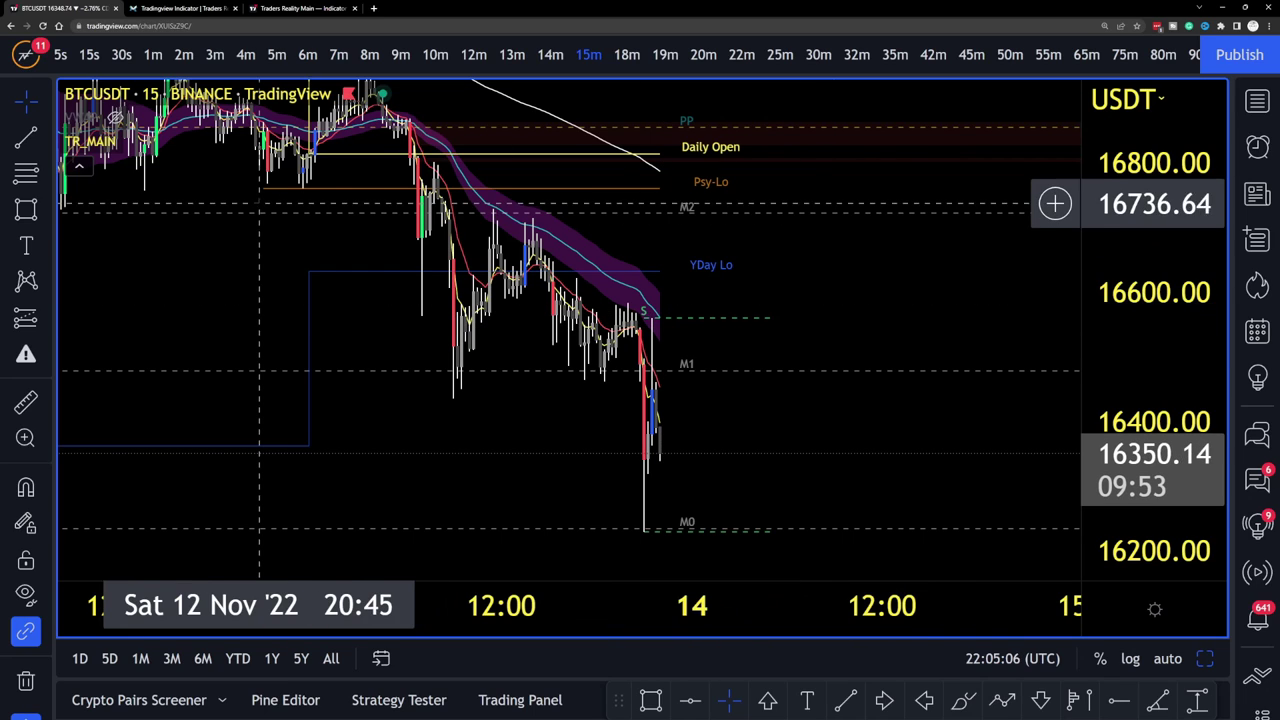
pyautogui.scroll(1, 318, 285)
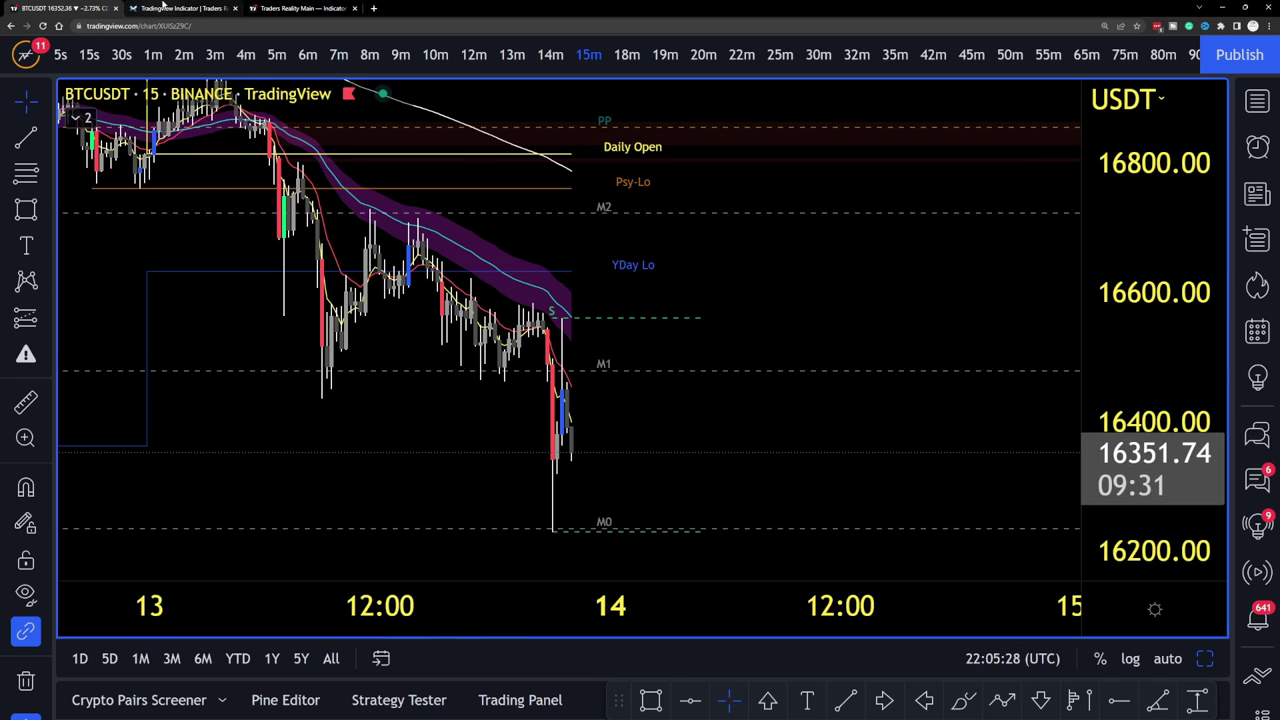
# Check the wiki's Tradingview Indicator page, then return to the BTCUSDT chart and show price action from 11 to 14 November.
pyautogui.click(163, 7)
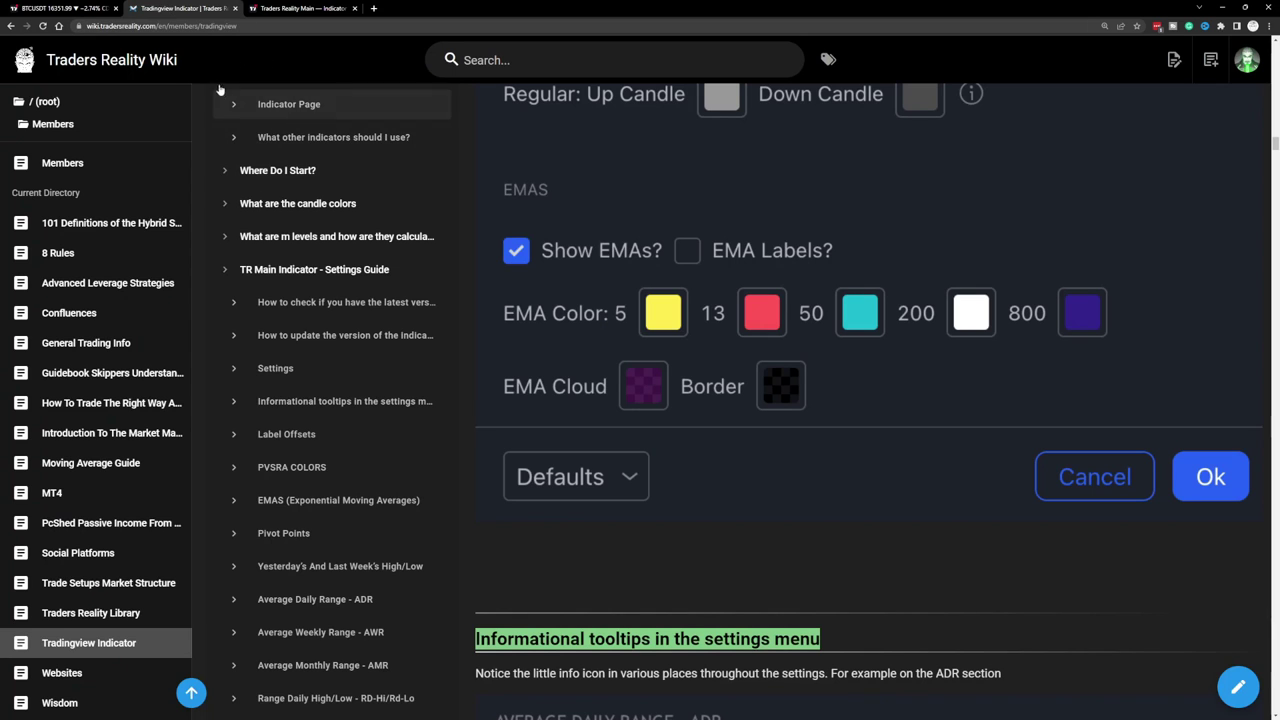
pyautogui.click(66, 8)
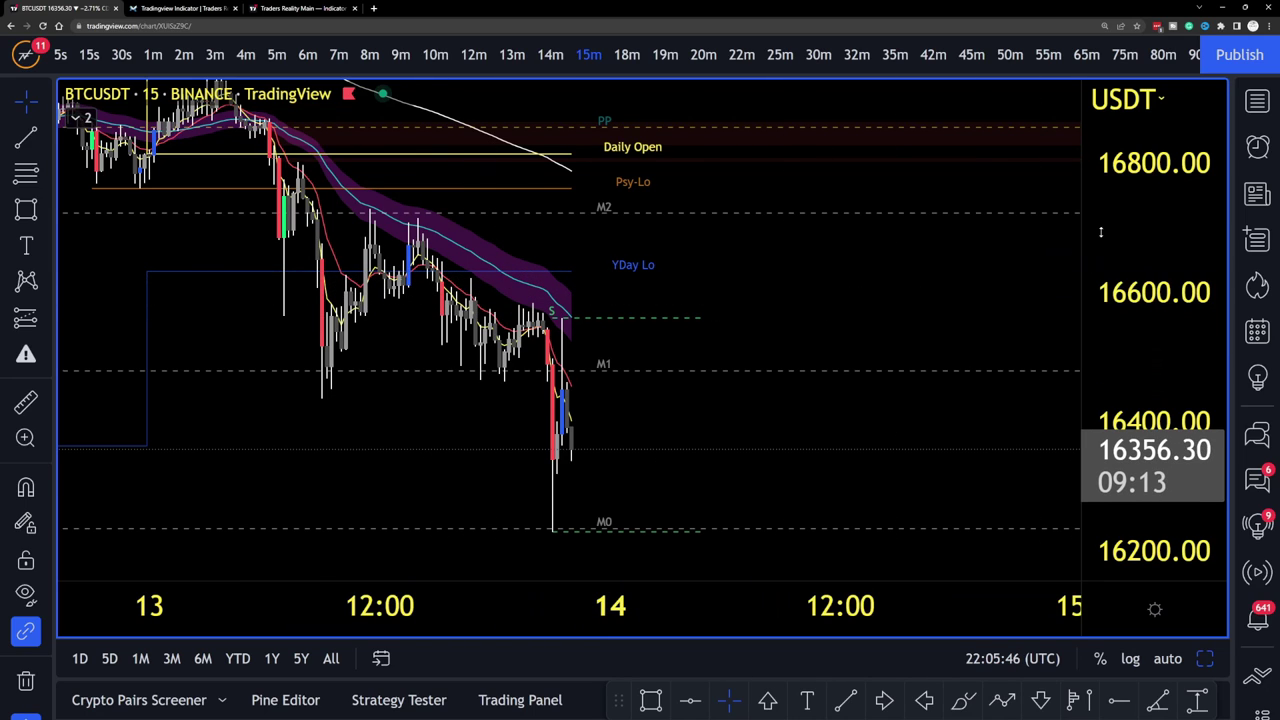
pyautogui.moveTo(1100, 232); pyautogui.dragTo(1060, 366)
pyautogui.scroll(-3, 960, 320)
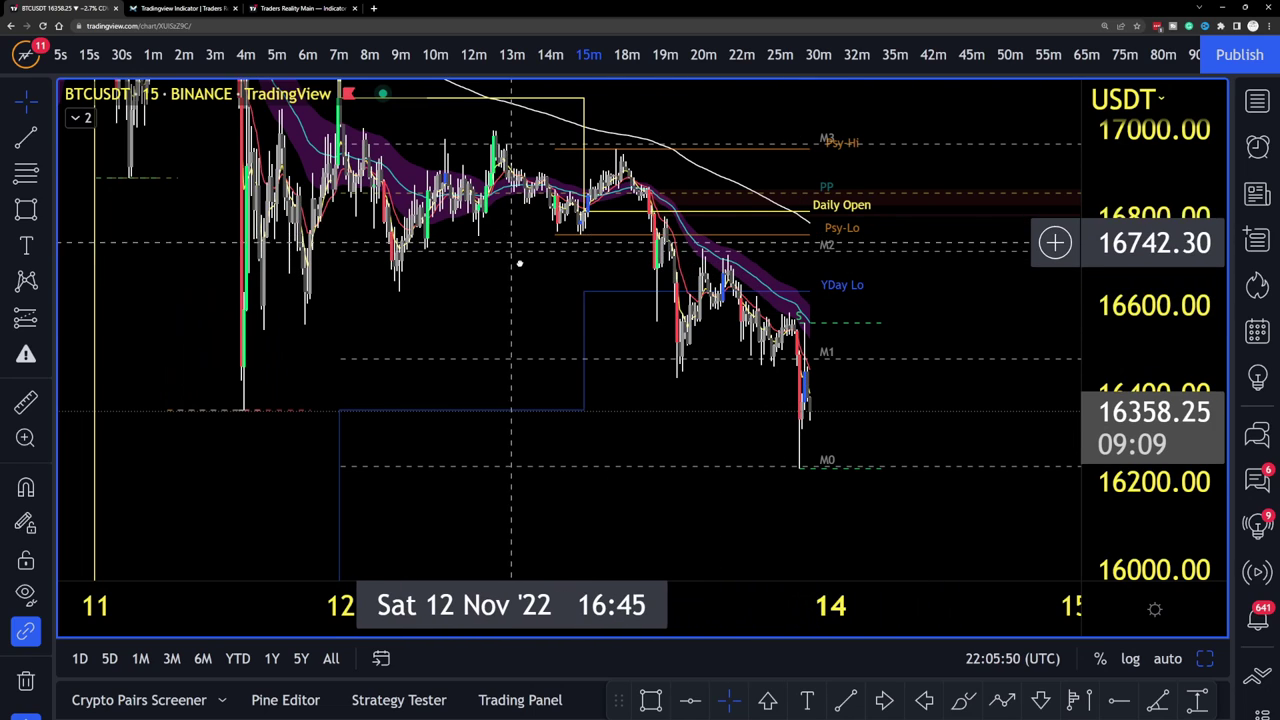
pyautogui.moveTo(511, 243); pyautogui.dragTo(543, 320)
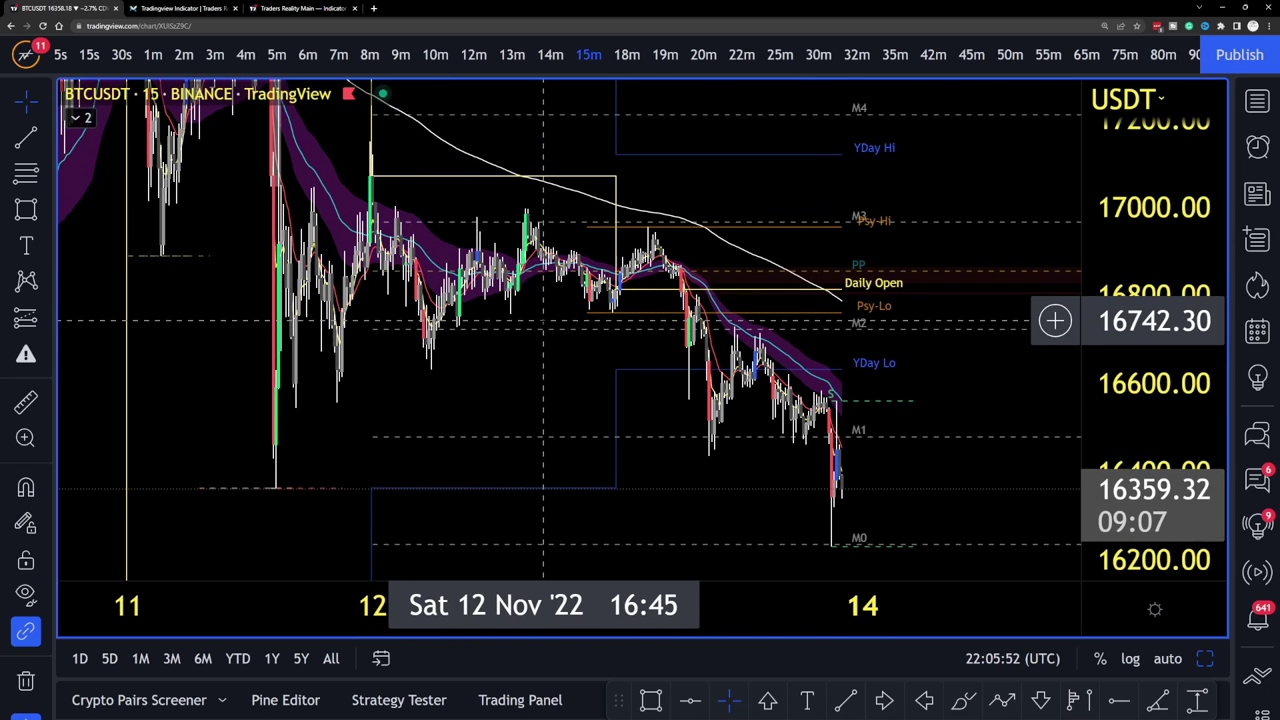